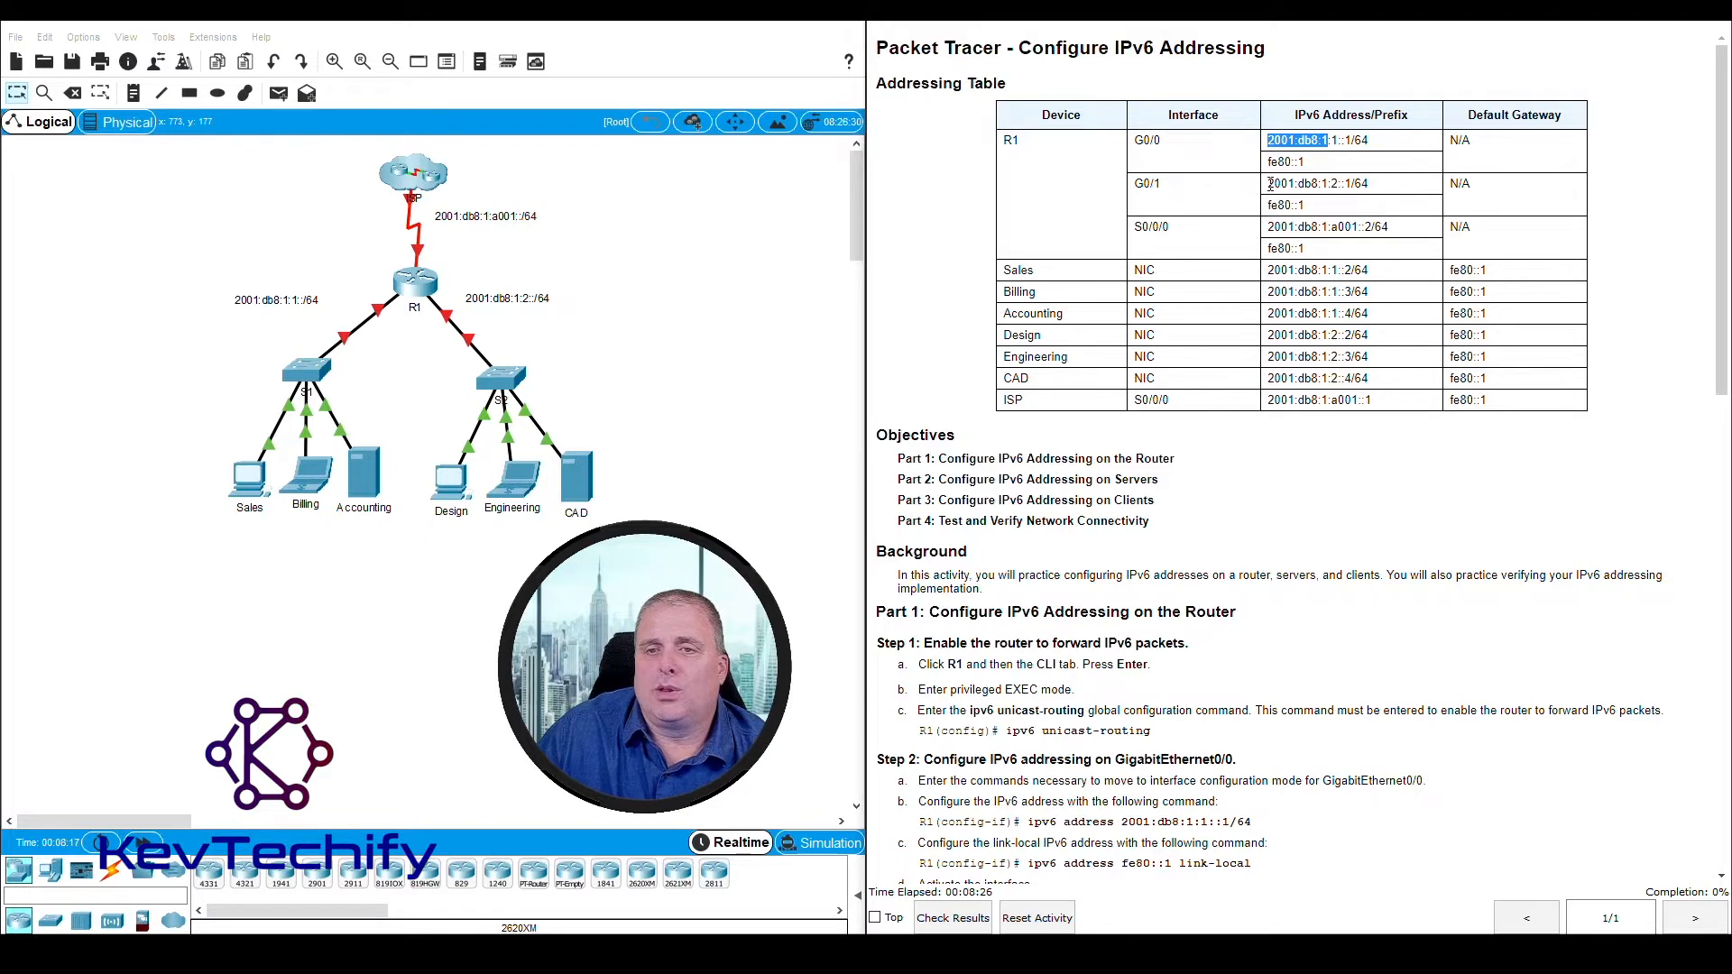
Review R1's G0/0, G0/1 and S0/0/0 addresses in the addressing table and the Part 1 instructions for enabling IPv6 forwarding
left_click_drag(1271, 184, 1327, 226)
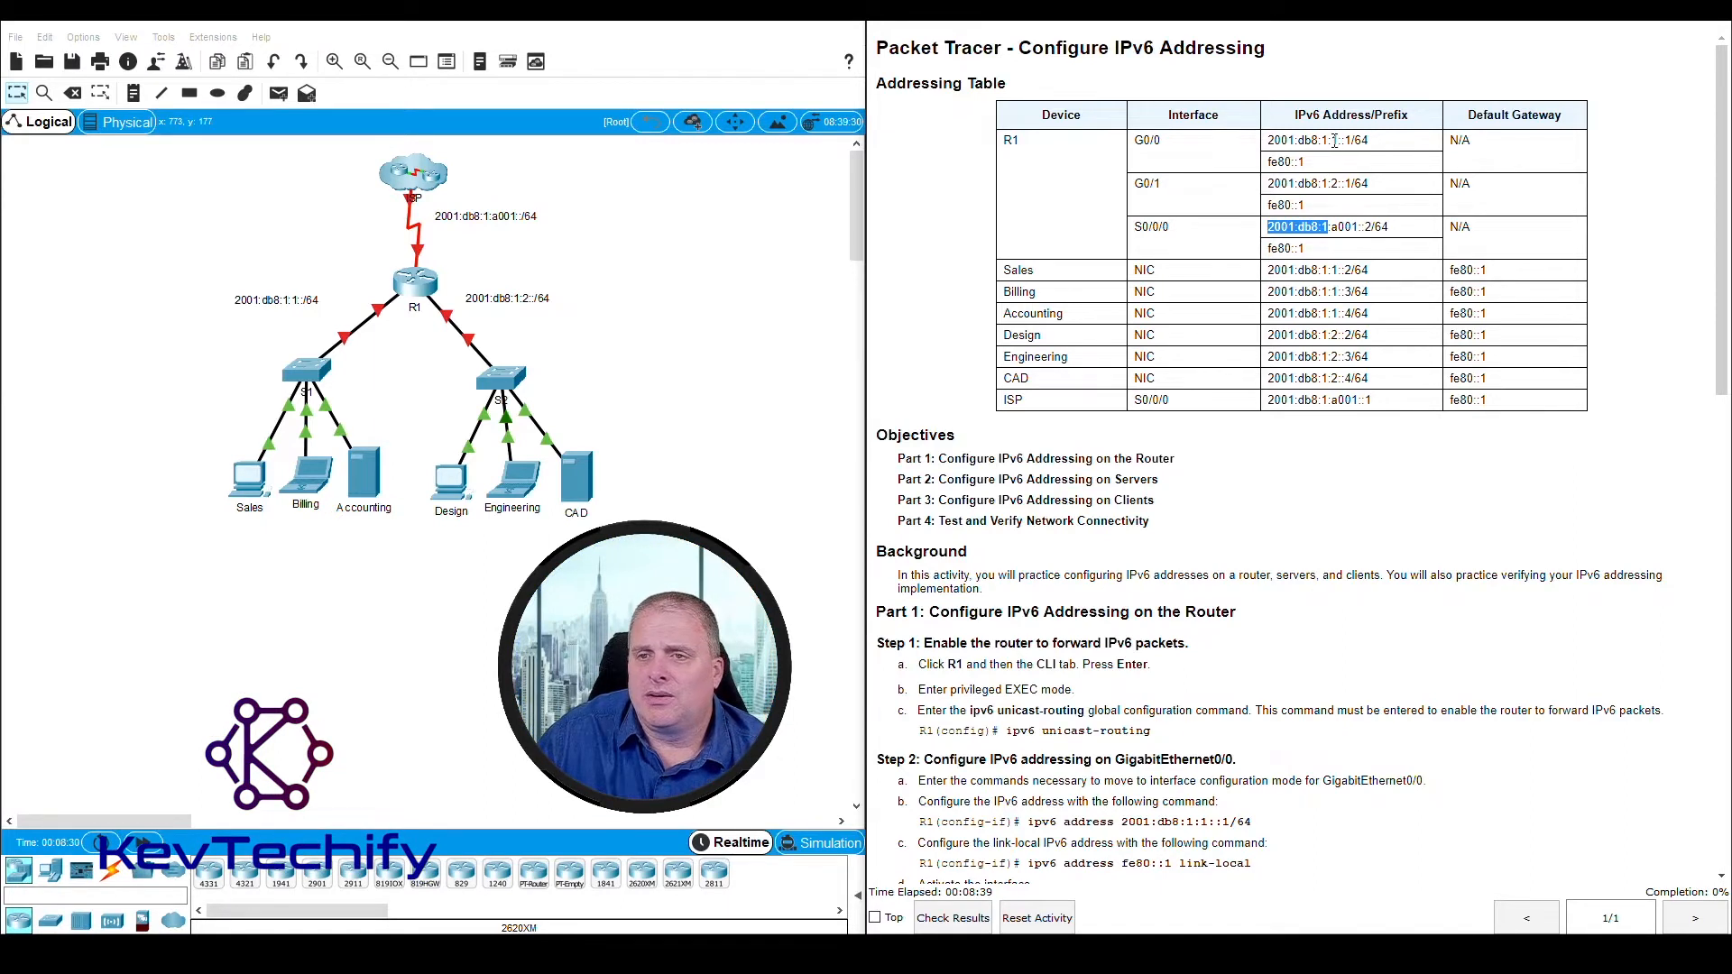
left_click_drag(1331, 141, 1337, 142)
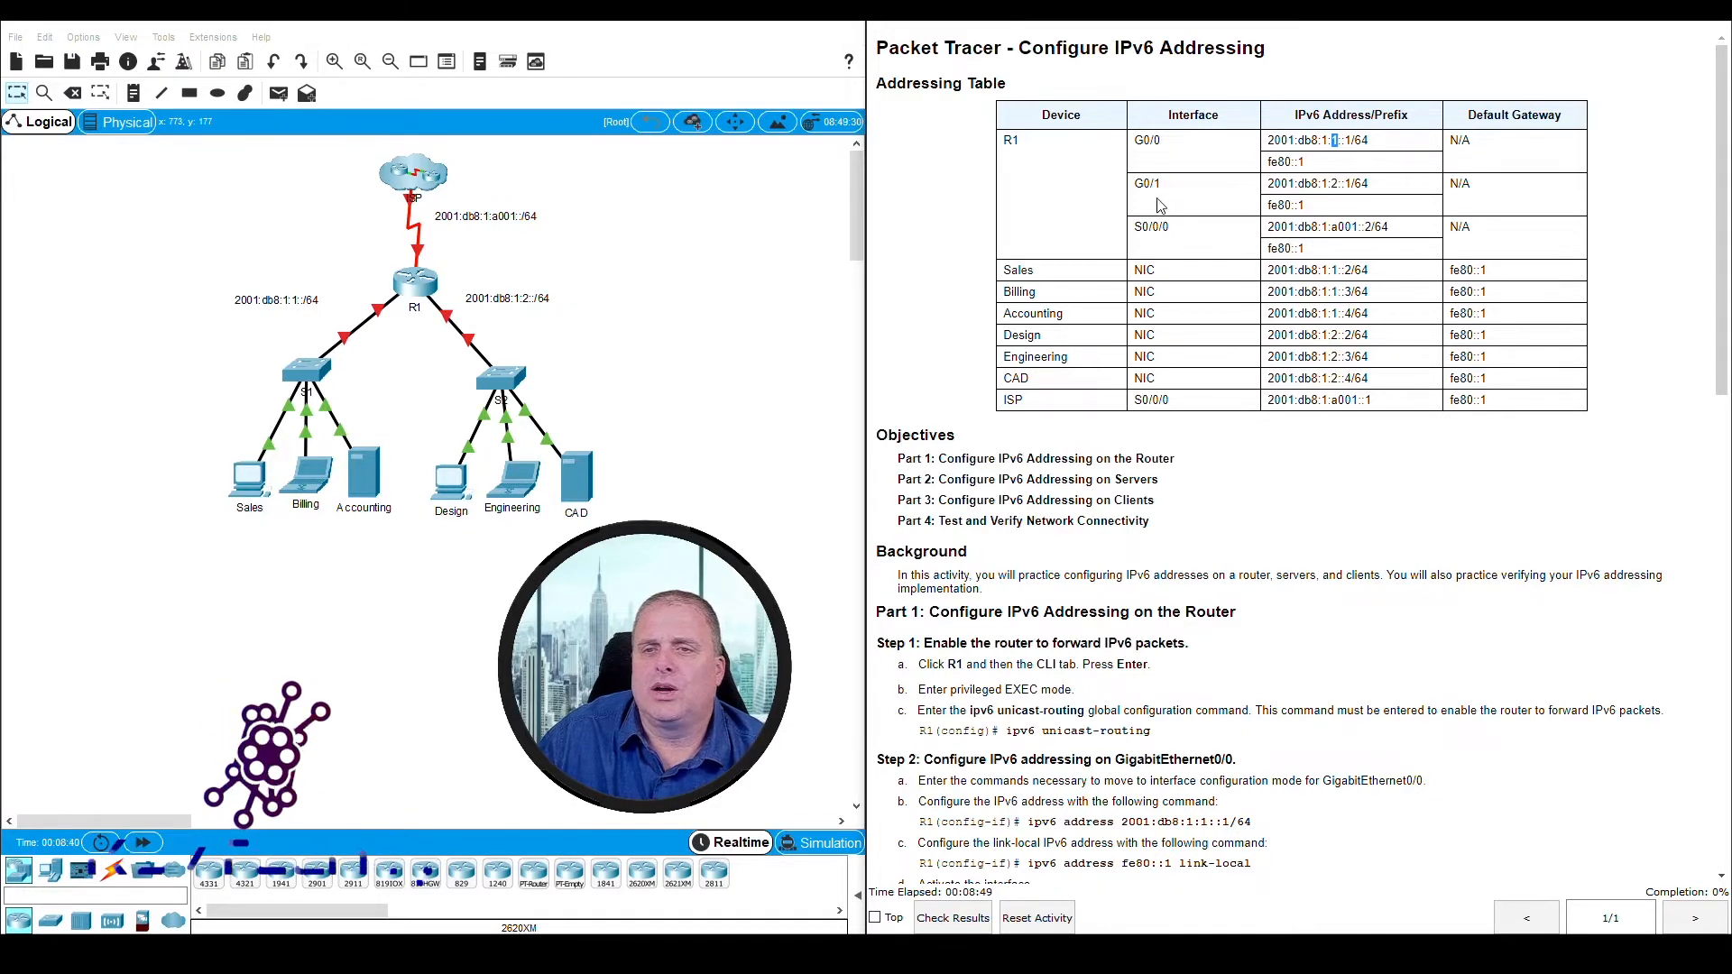
double_click(1333, 183)
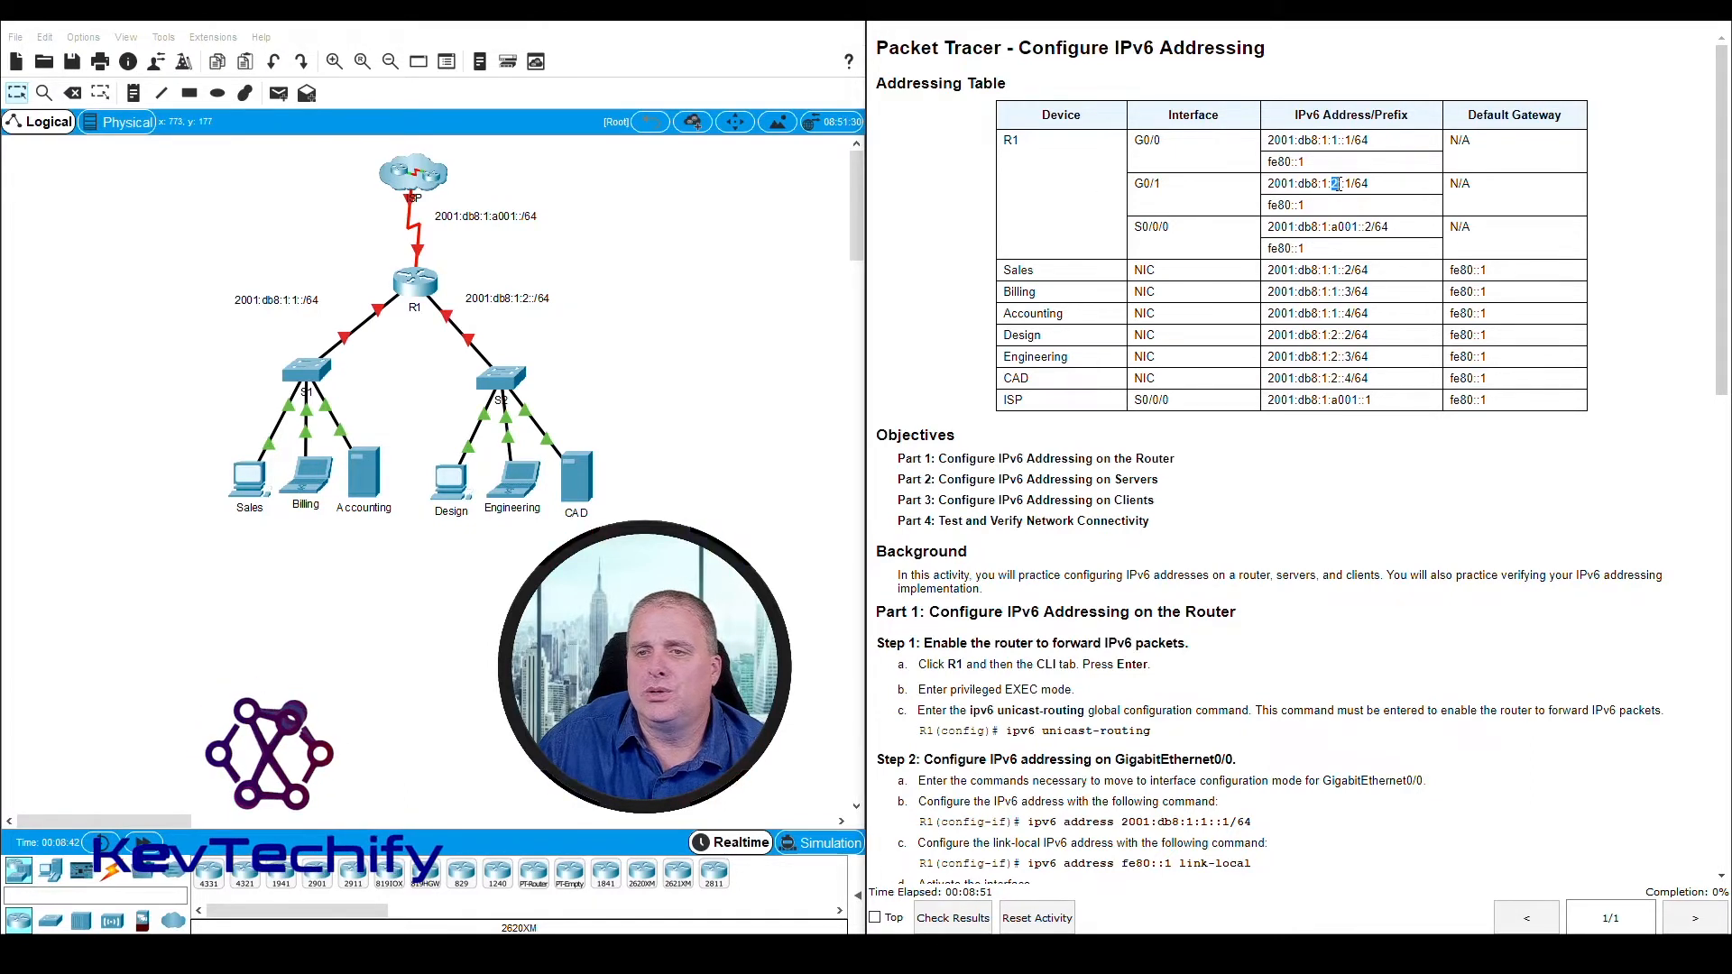
double_click(1353, 227)
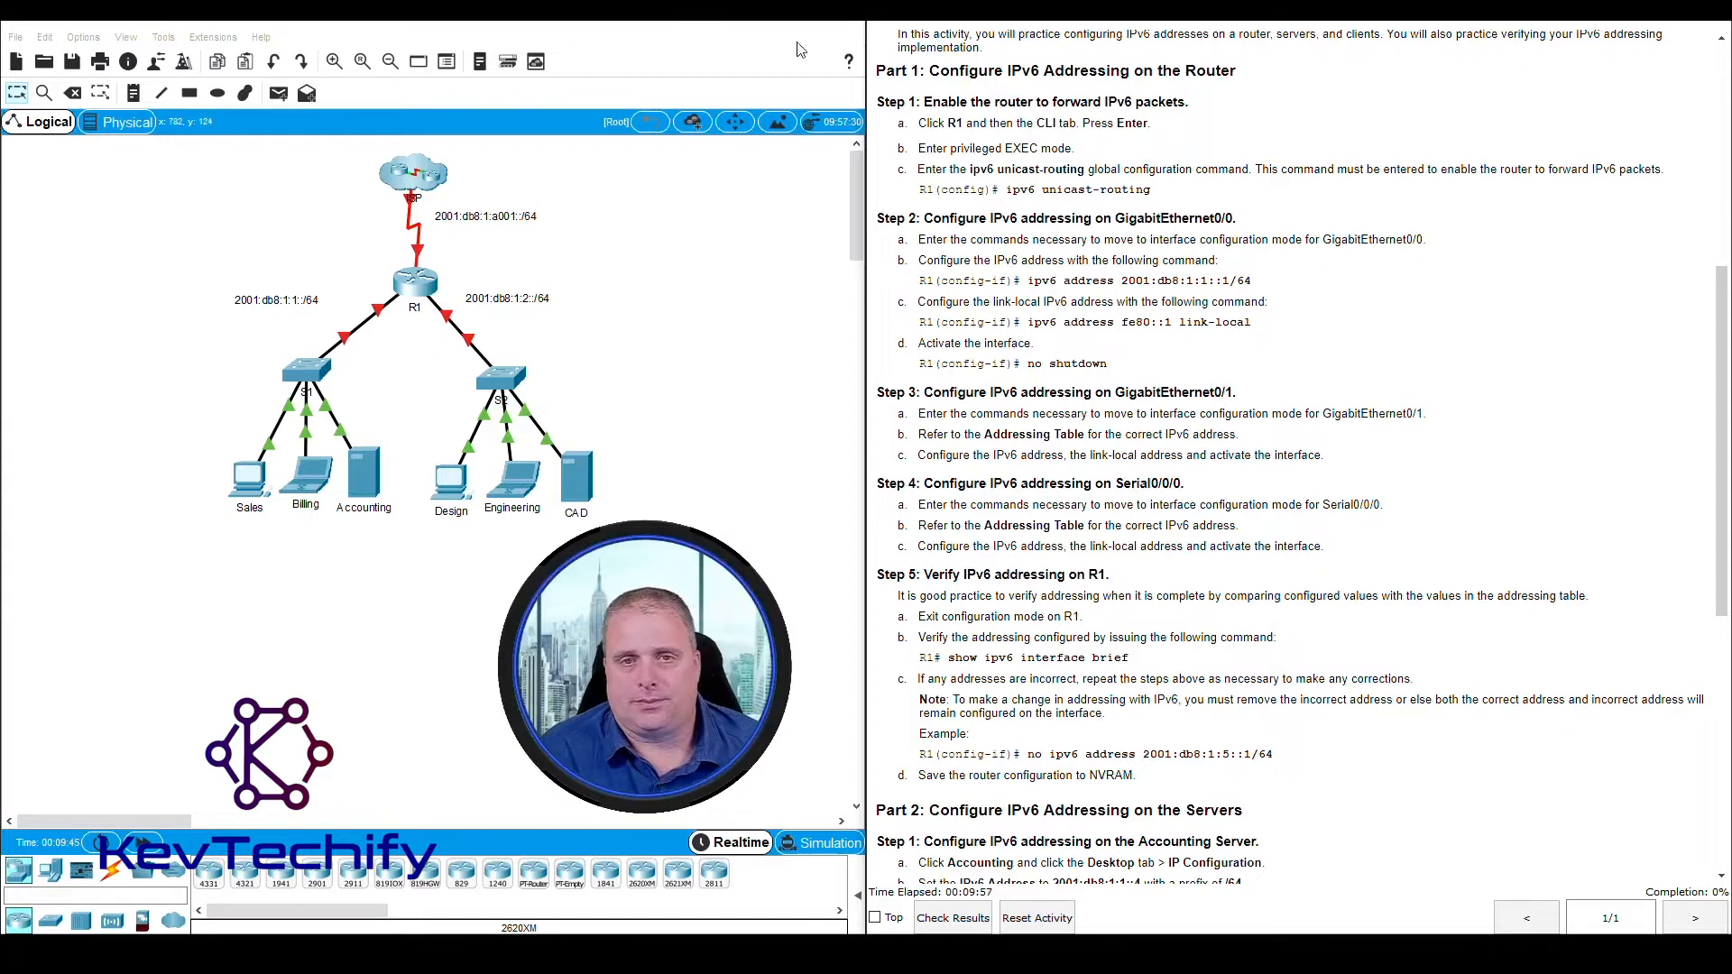
left_click_drag(879, 70, 1181, 103)
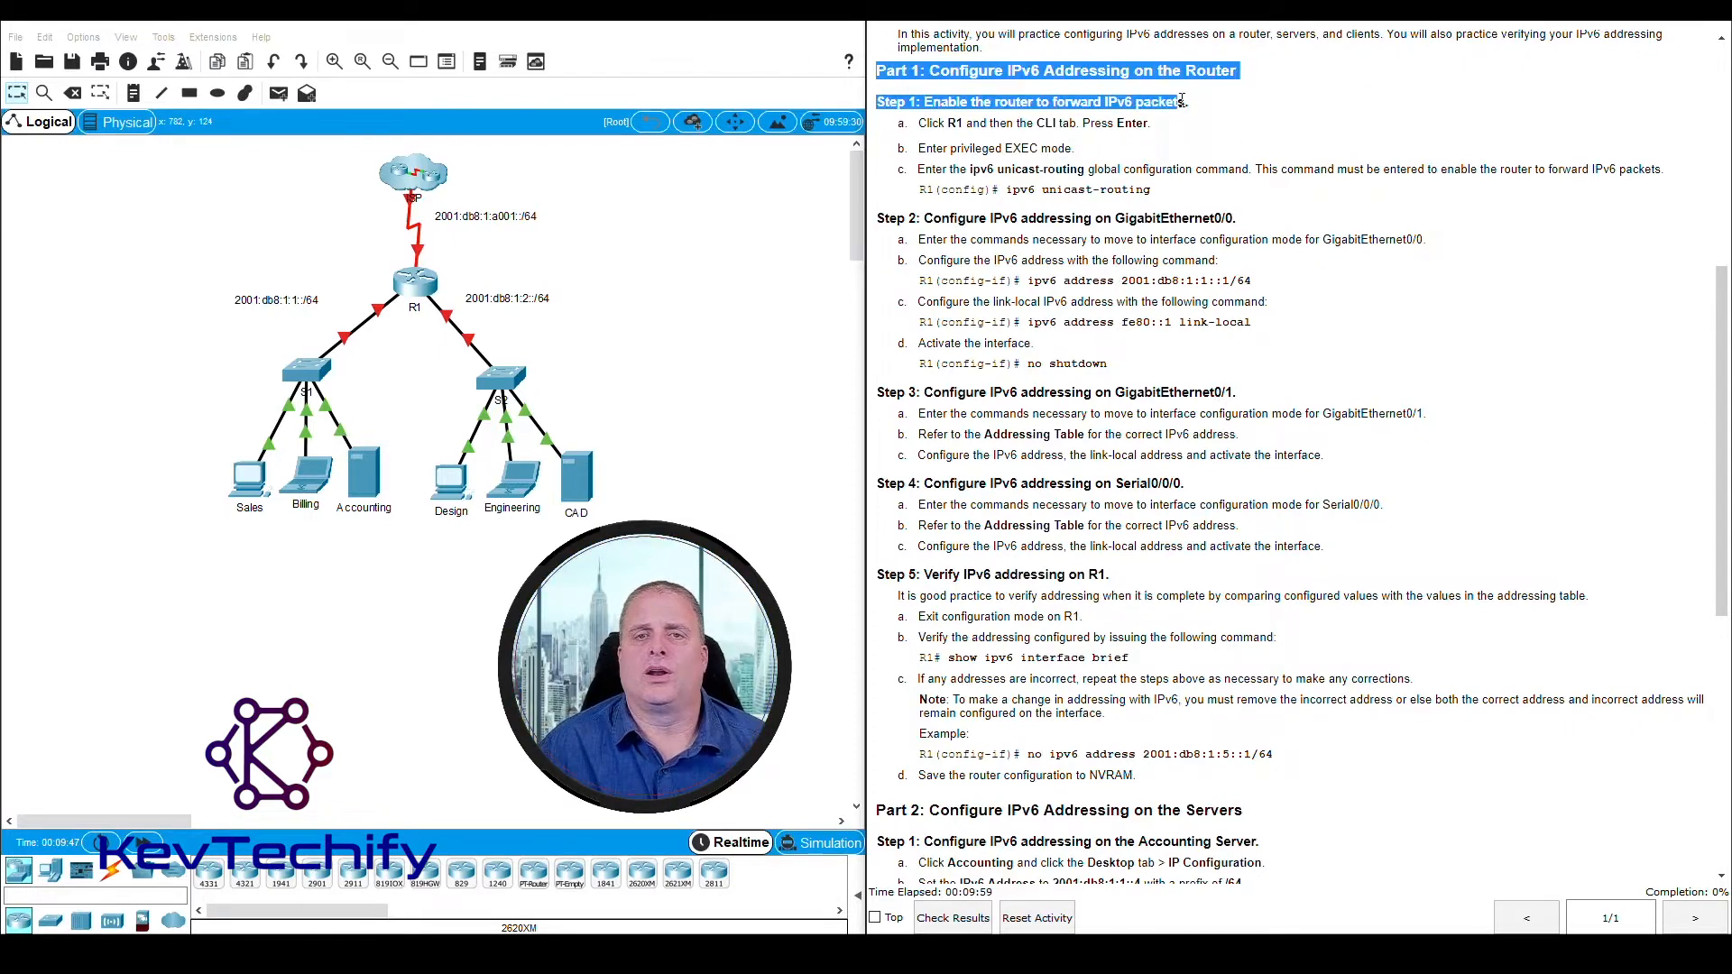
left_click(1044, 101)
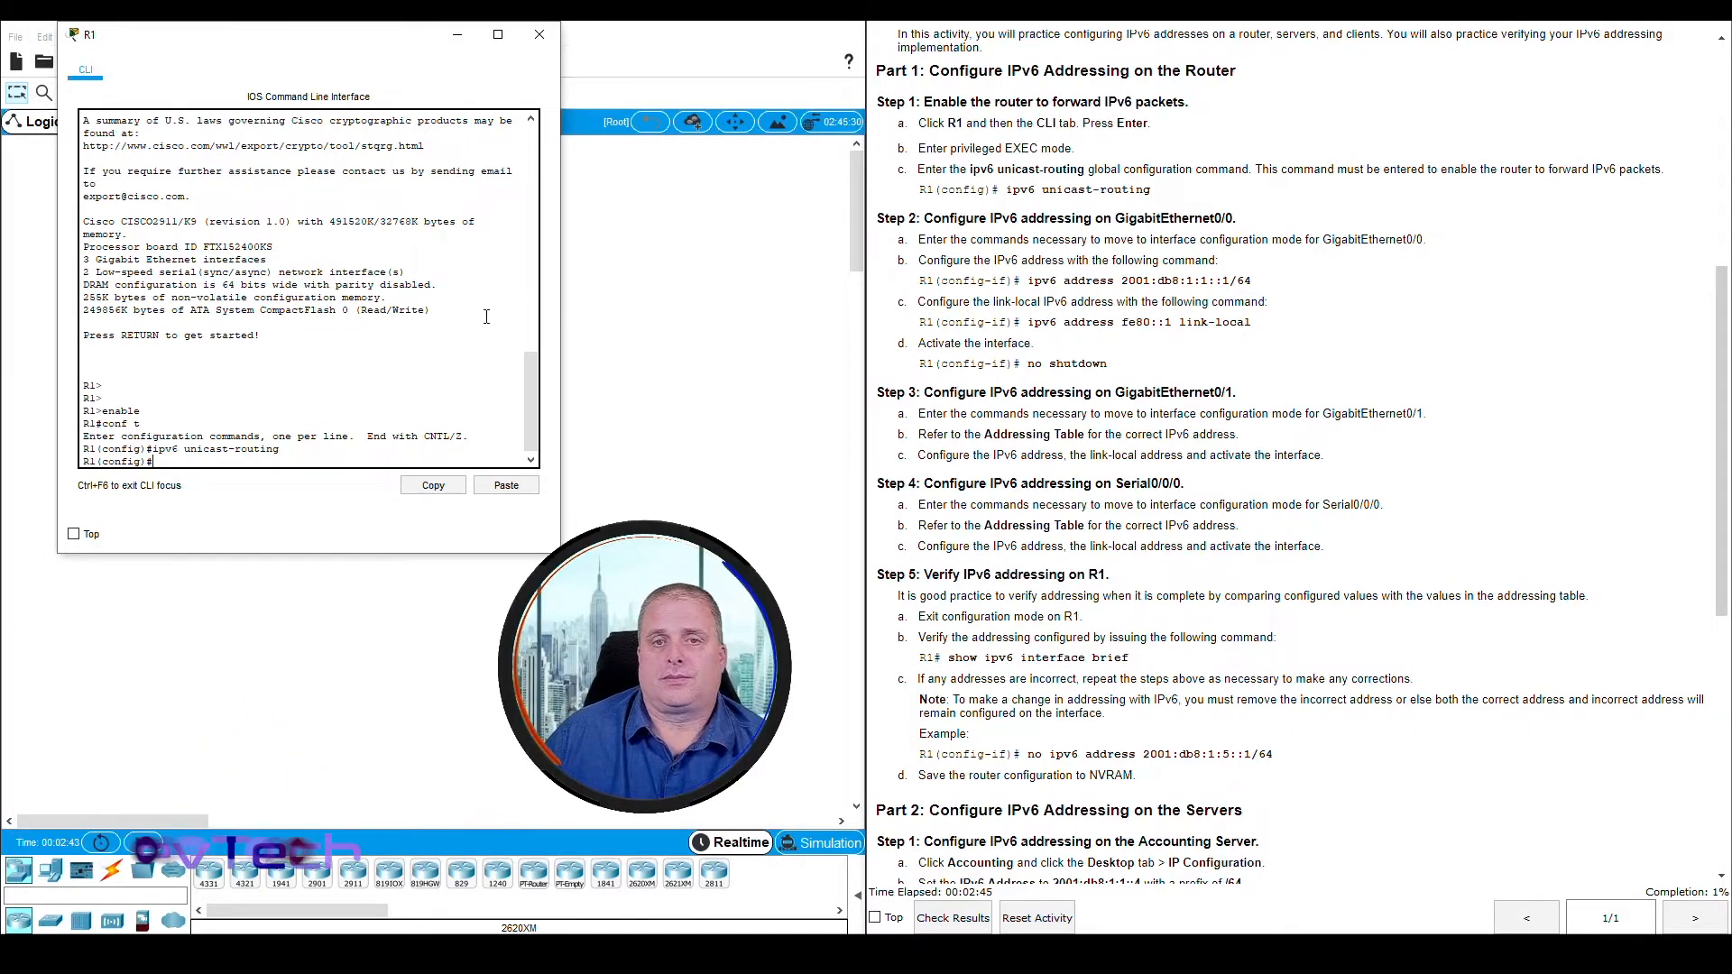
Enter interface configuration mode for GigabitEthernet0/0 on R1 with the command int g0/0, following Step 2 of the instructions
left_click_drag(882, 71, 1168, 196)
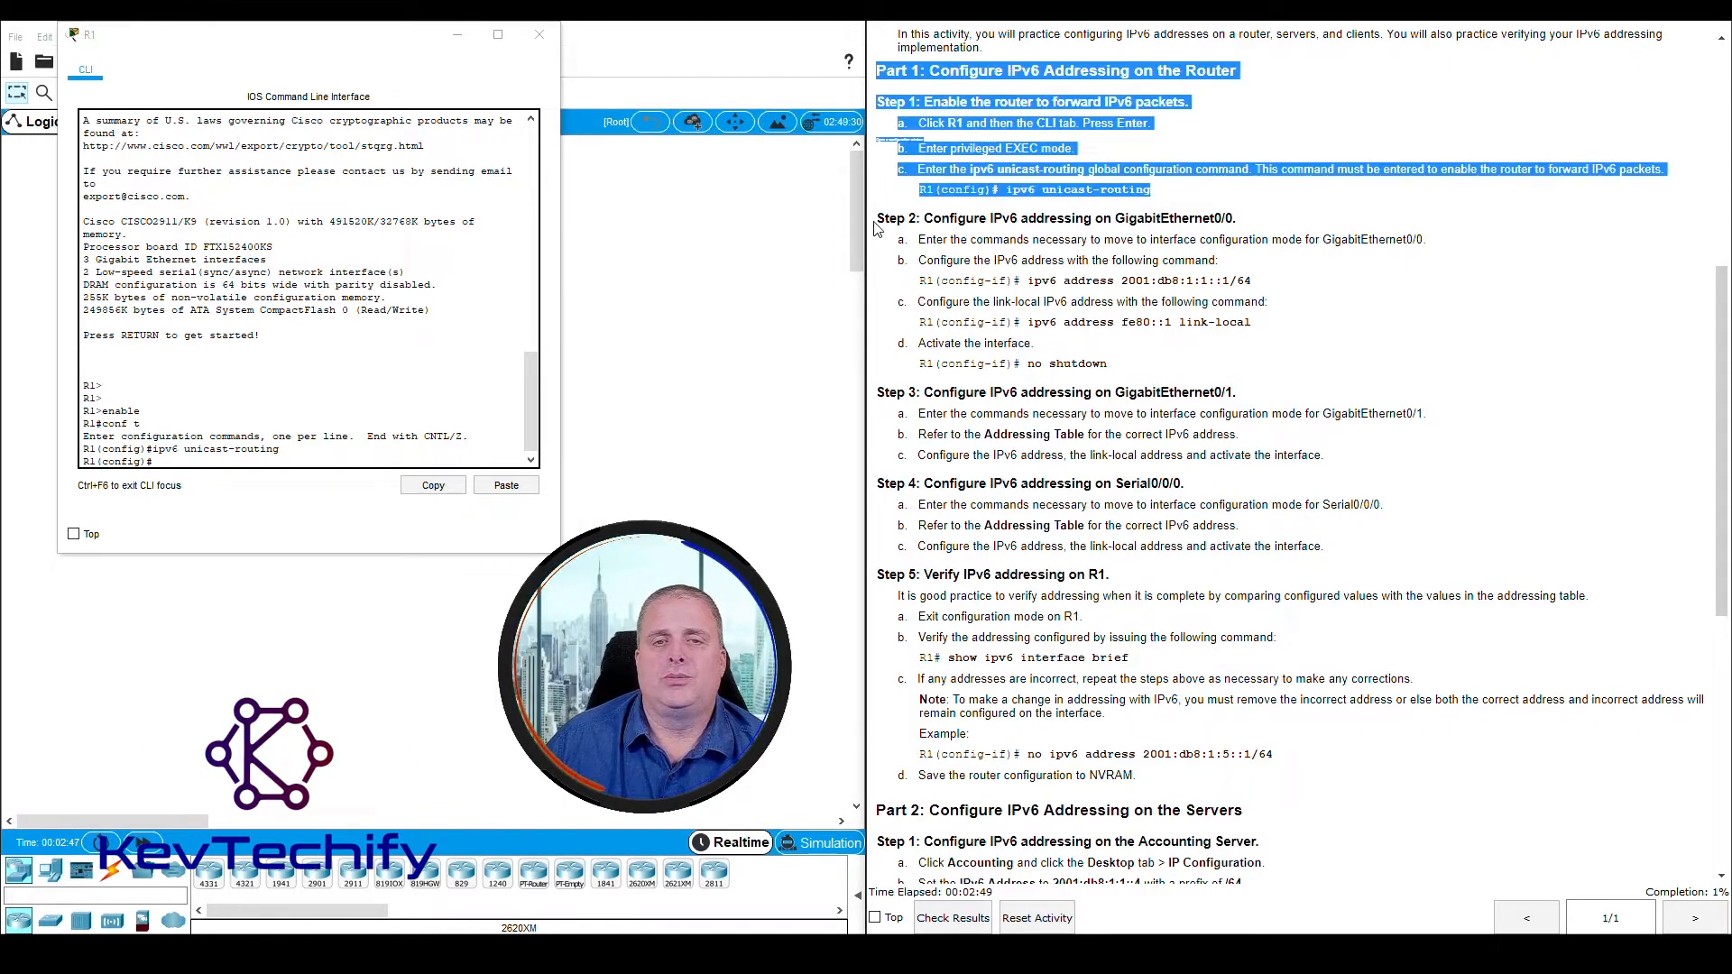
left_click_drag(877, 218, 1234, 217)
left_click(1237, 216)
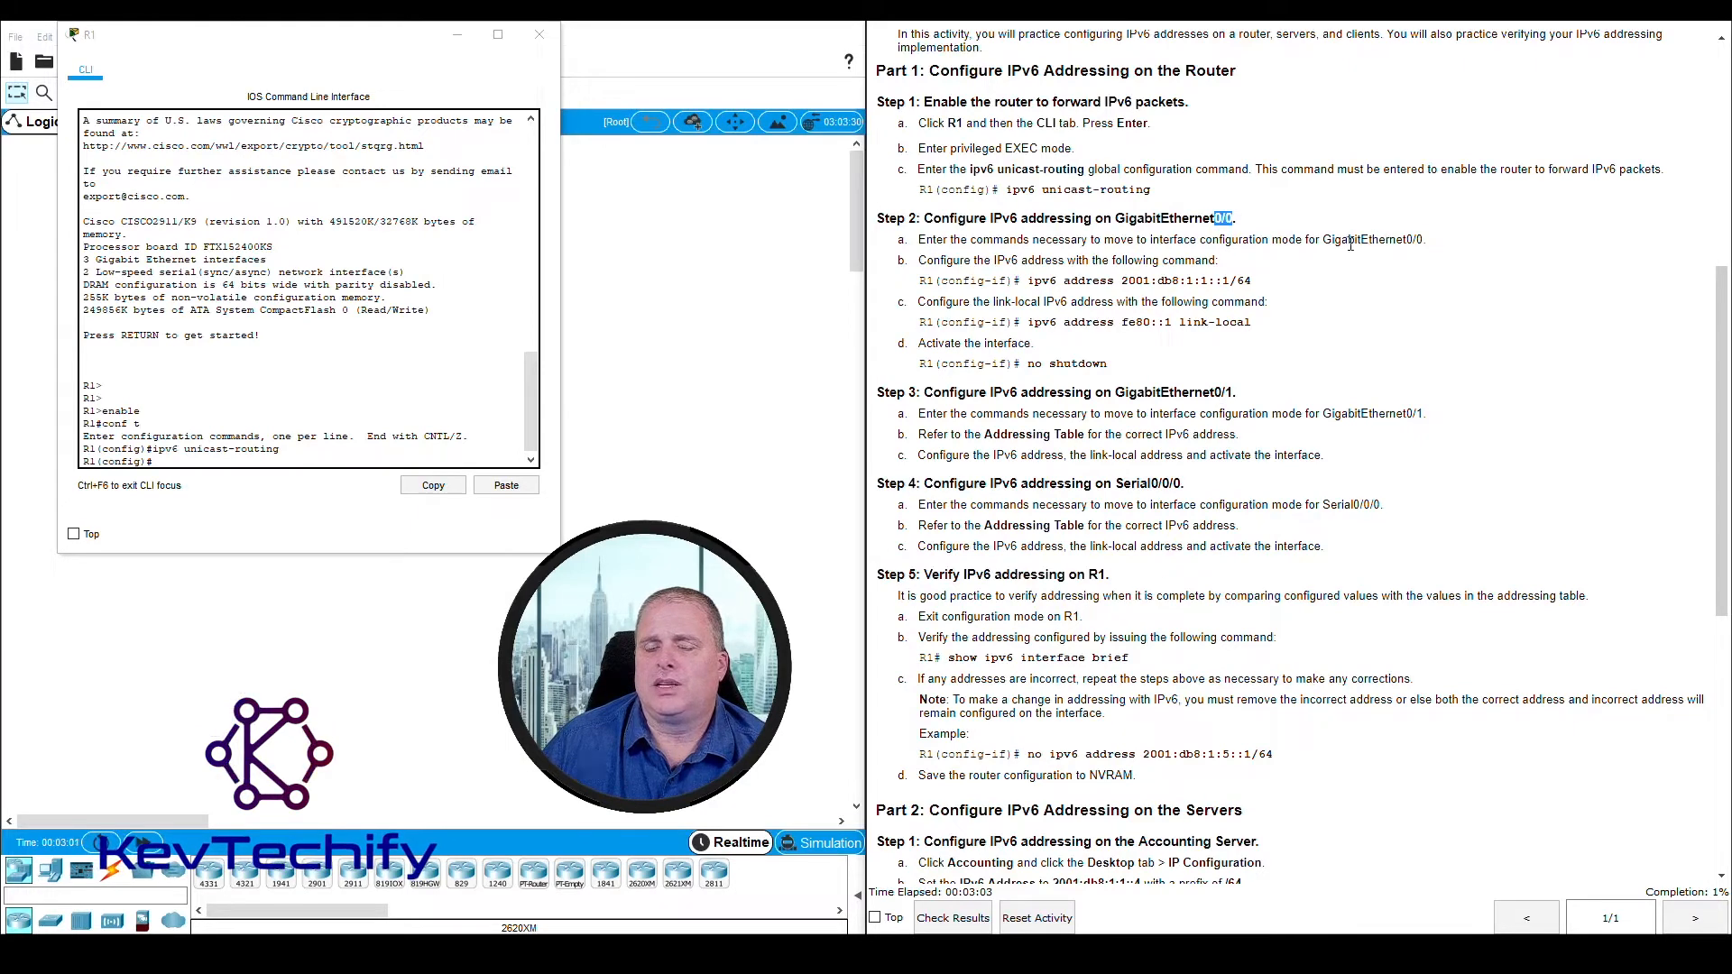
left_click(338, 461)
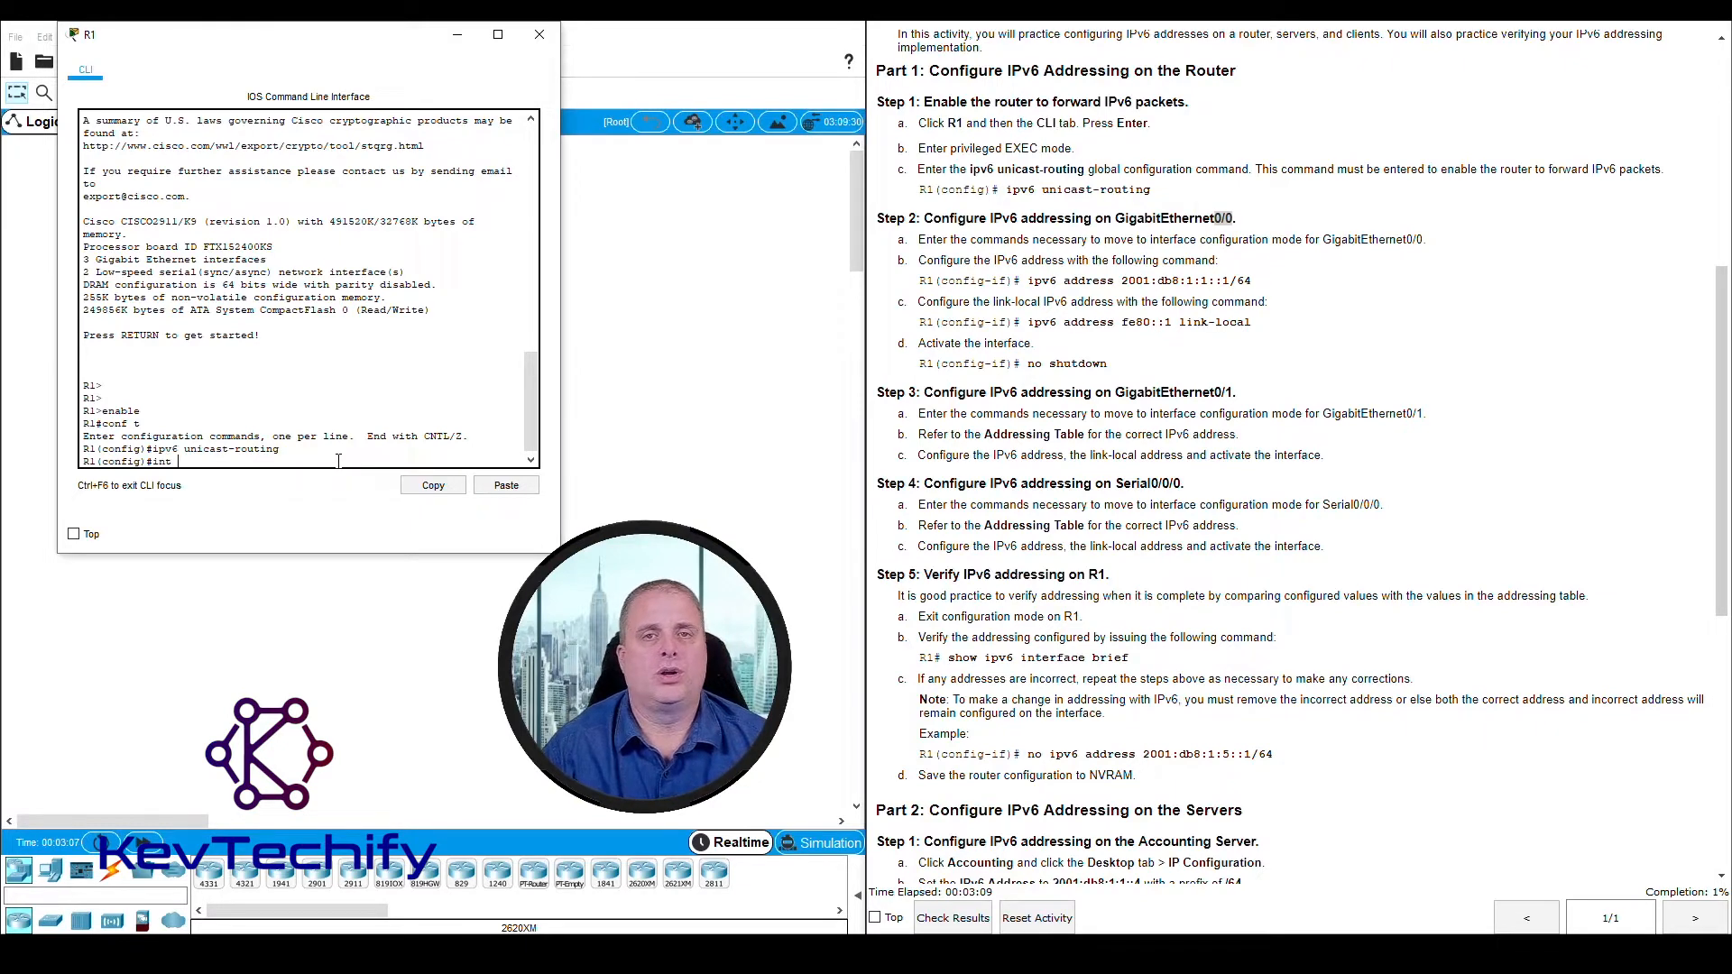
type("int g0")
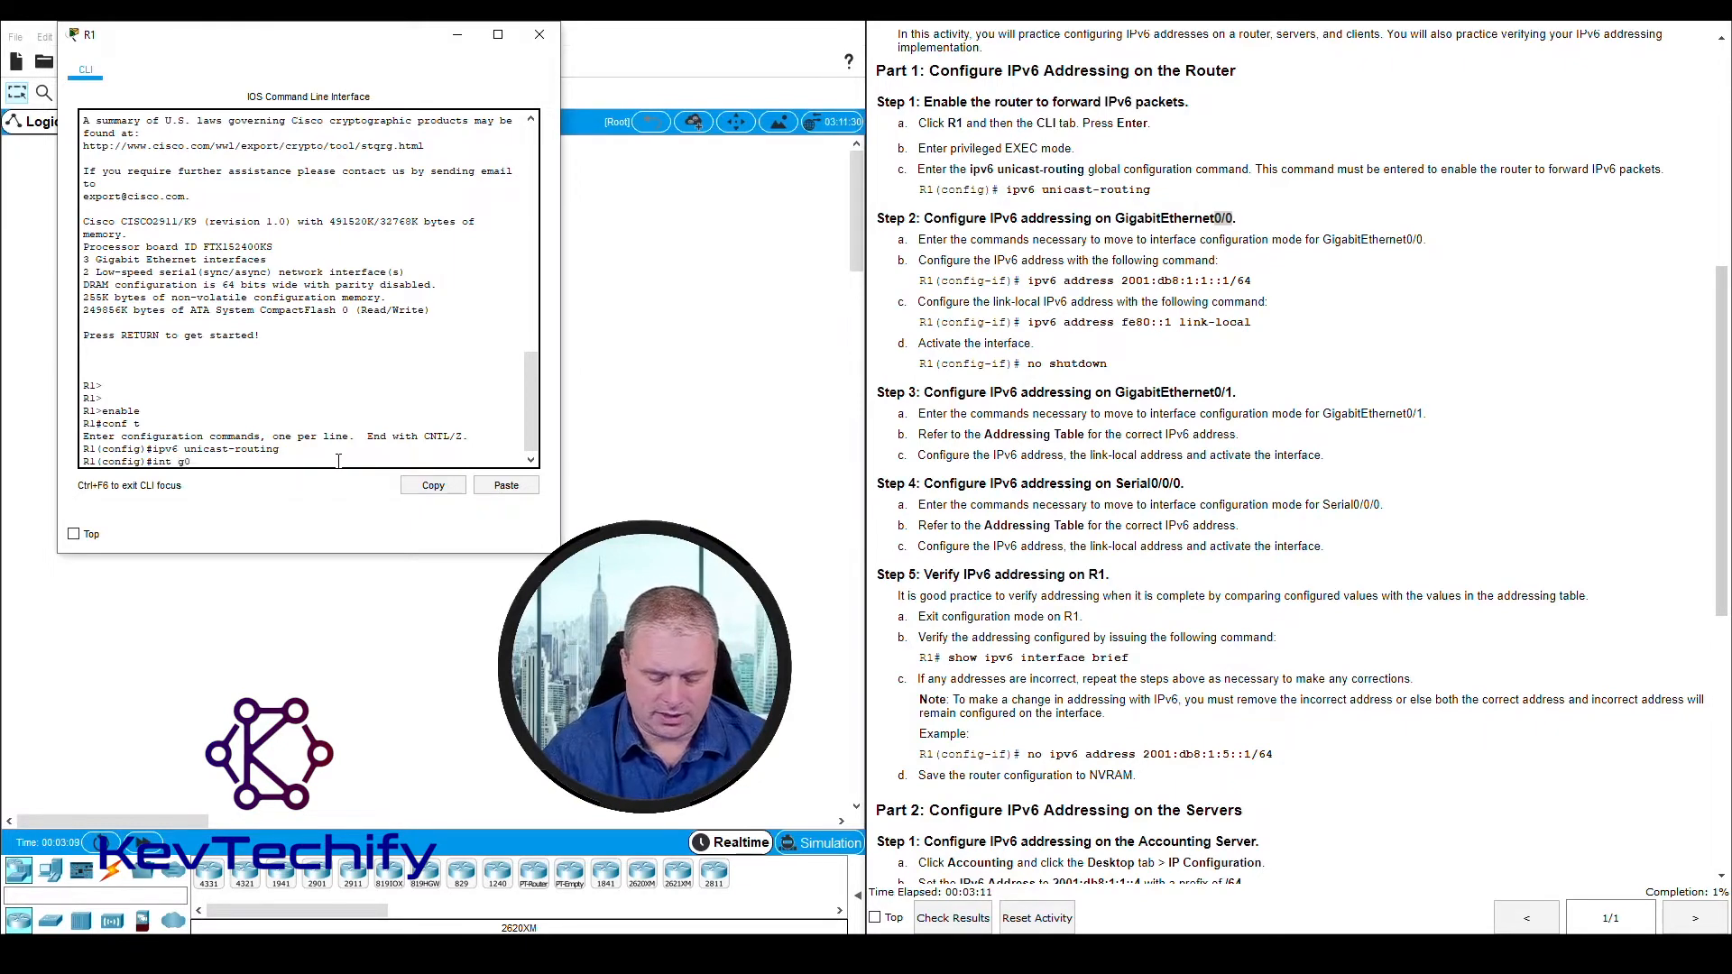
type("/0")
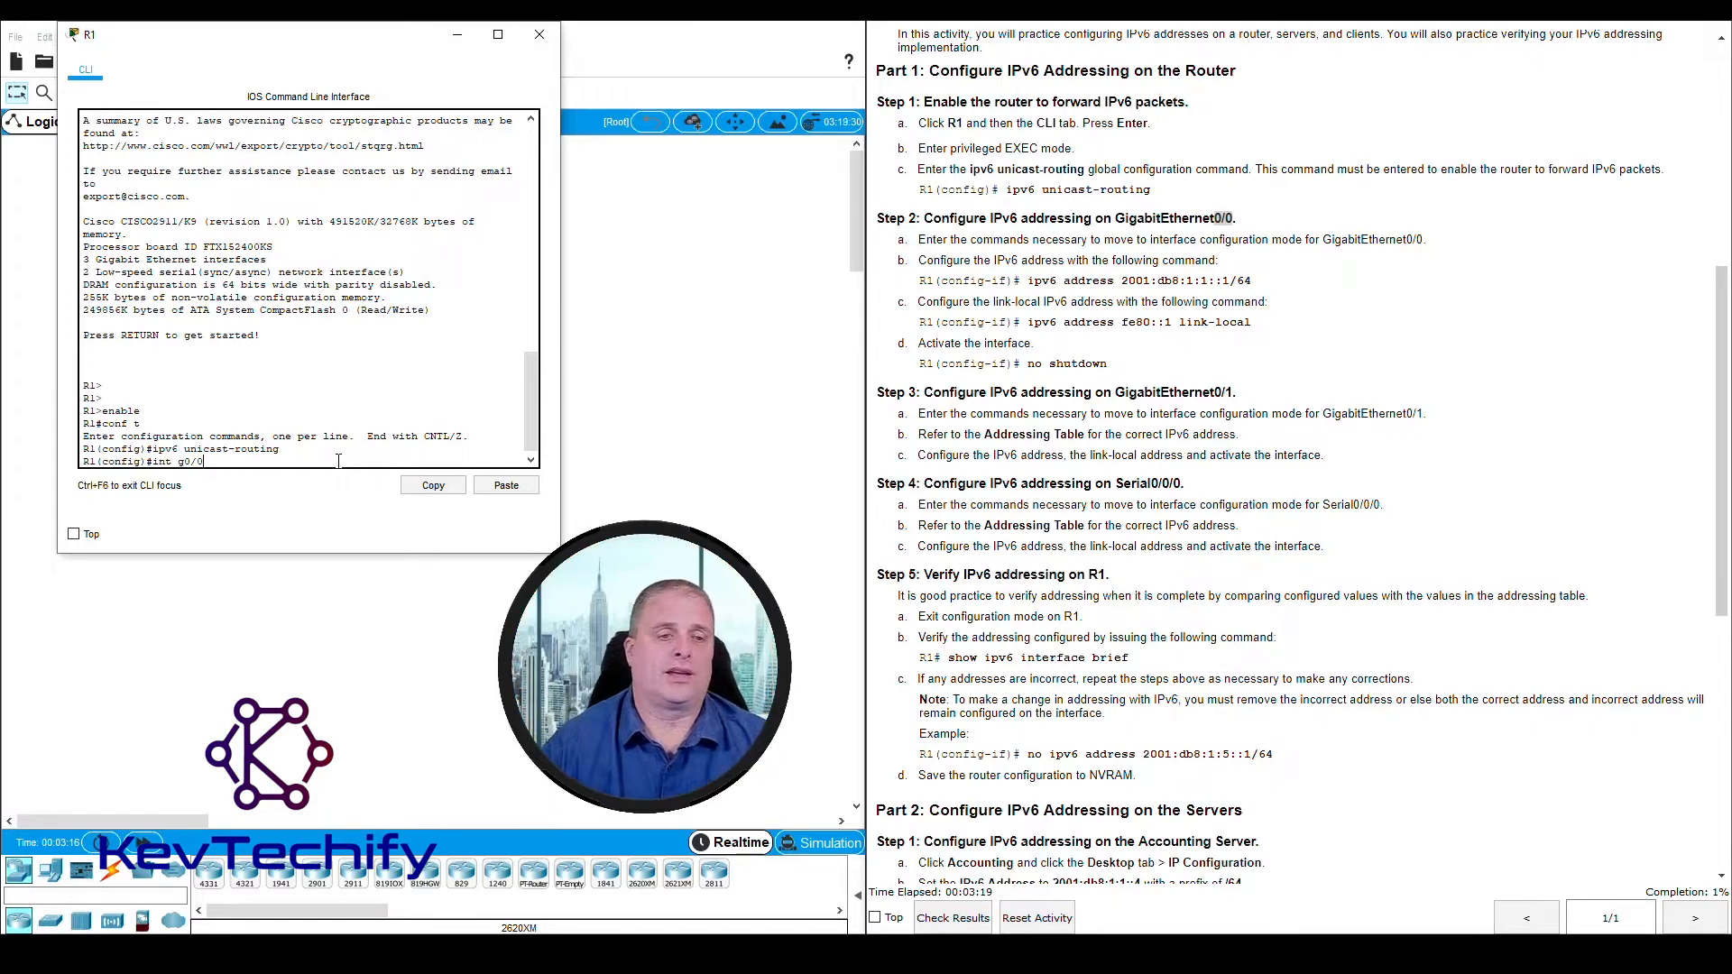
key("Return")
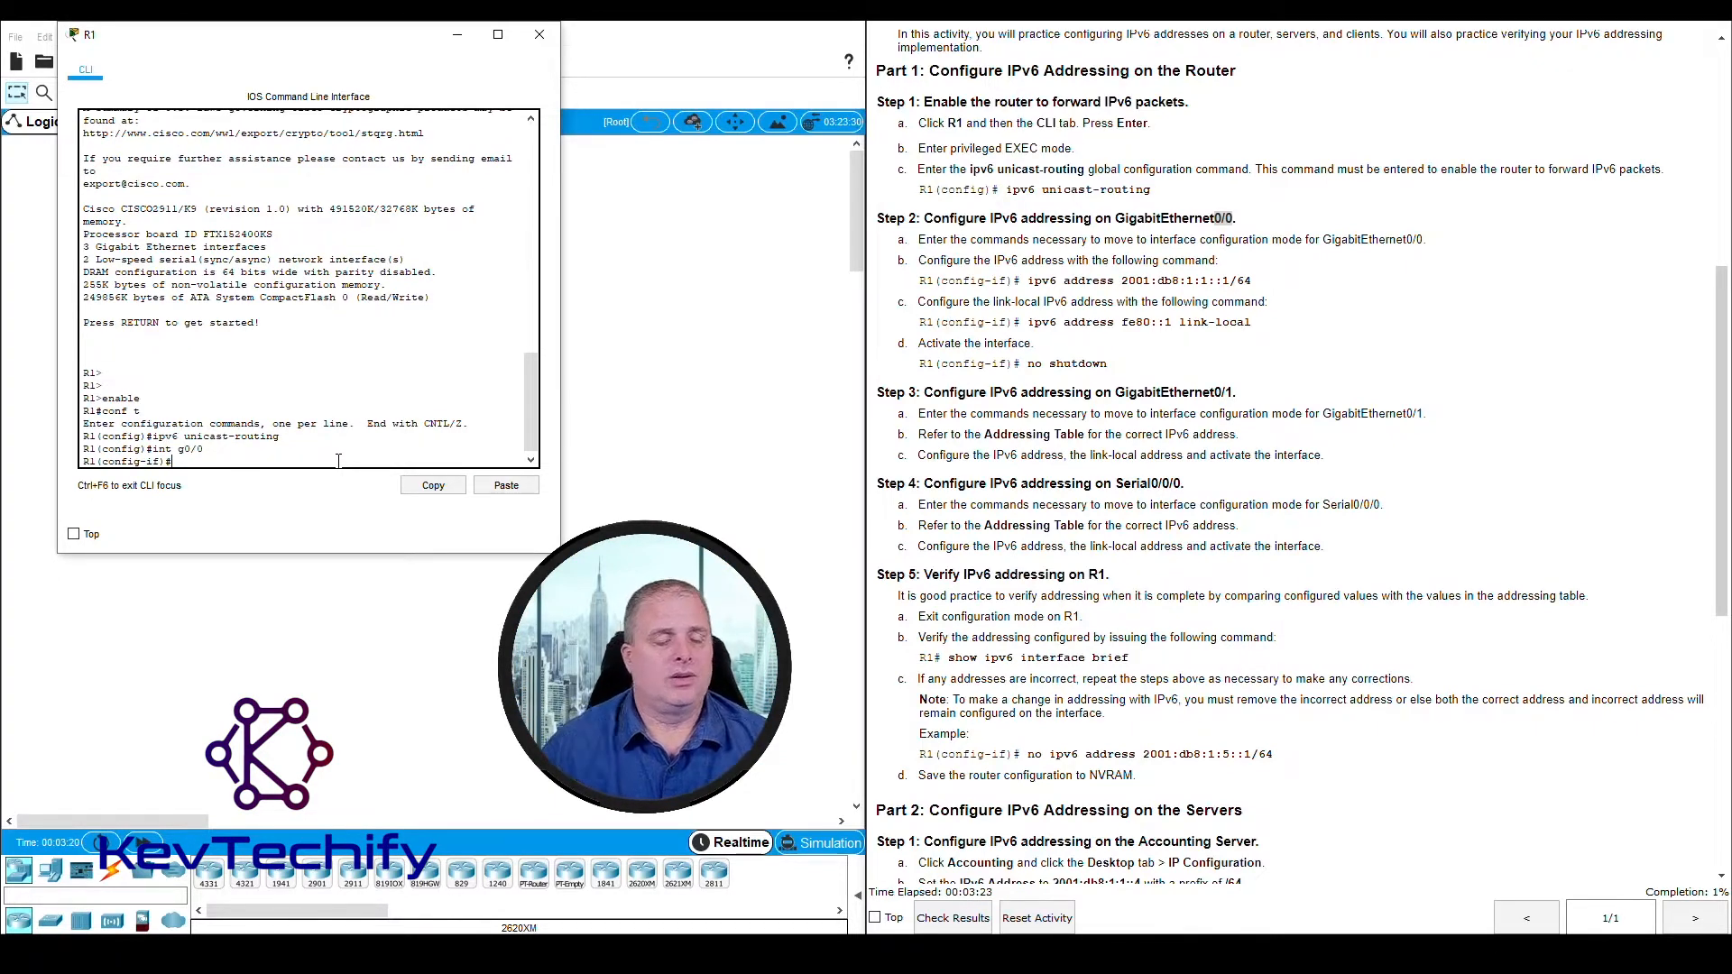
left_click_drag(103, 449, 159, 458)
left_click(103, 461)
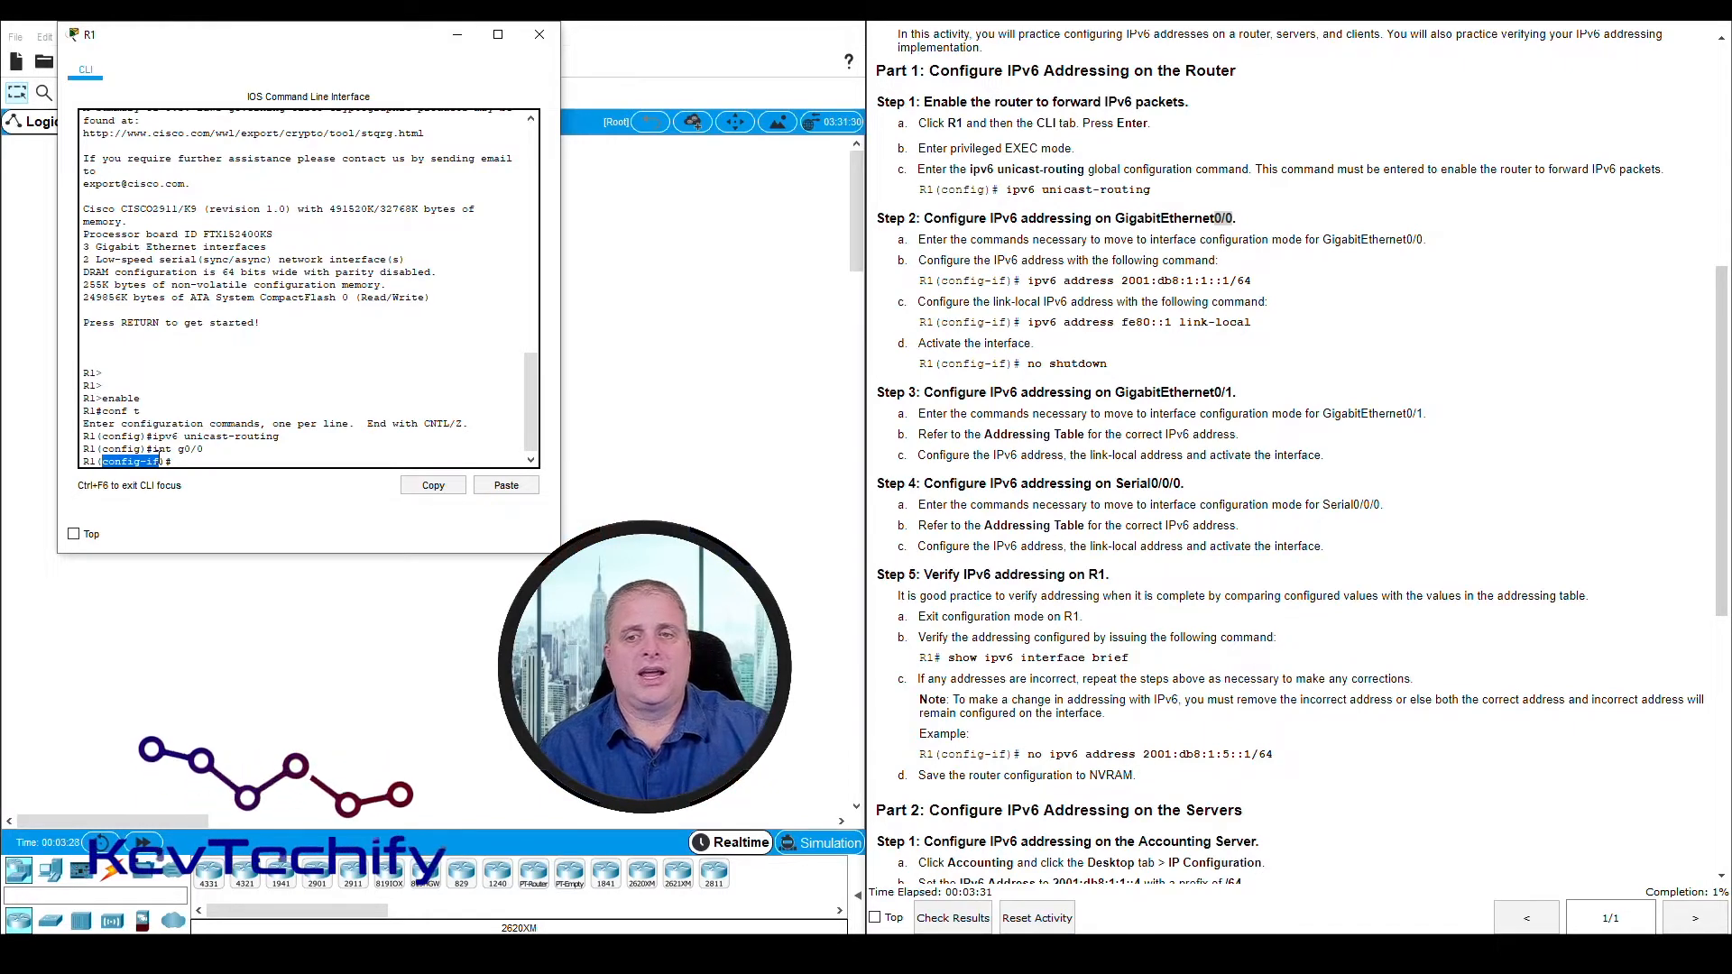
left_click(183, 461)
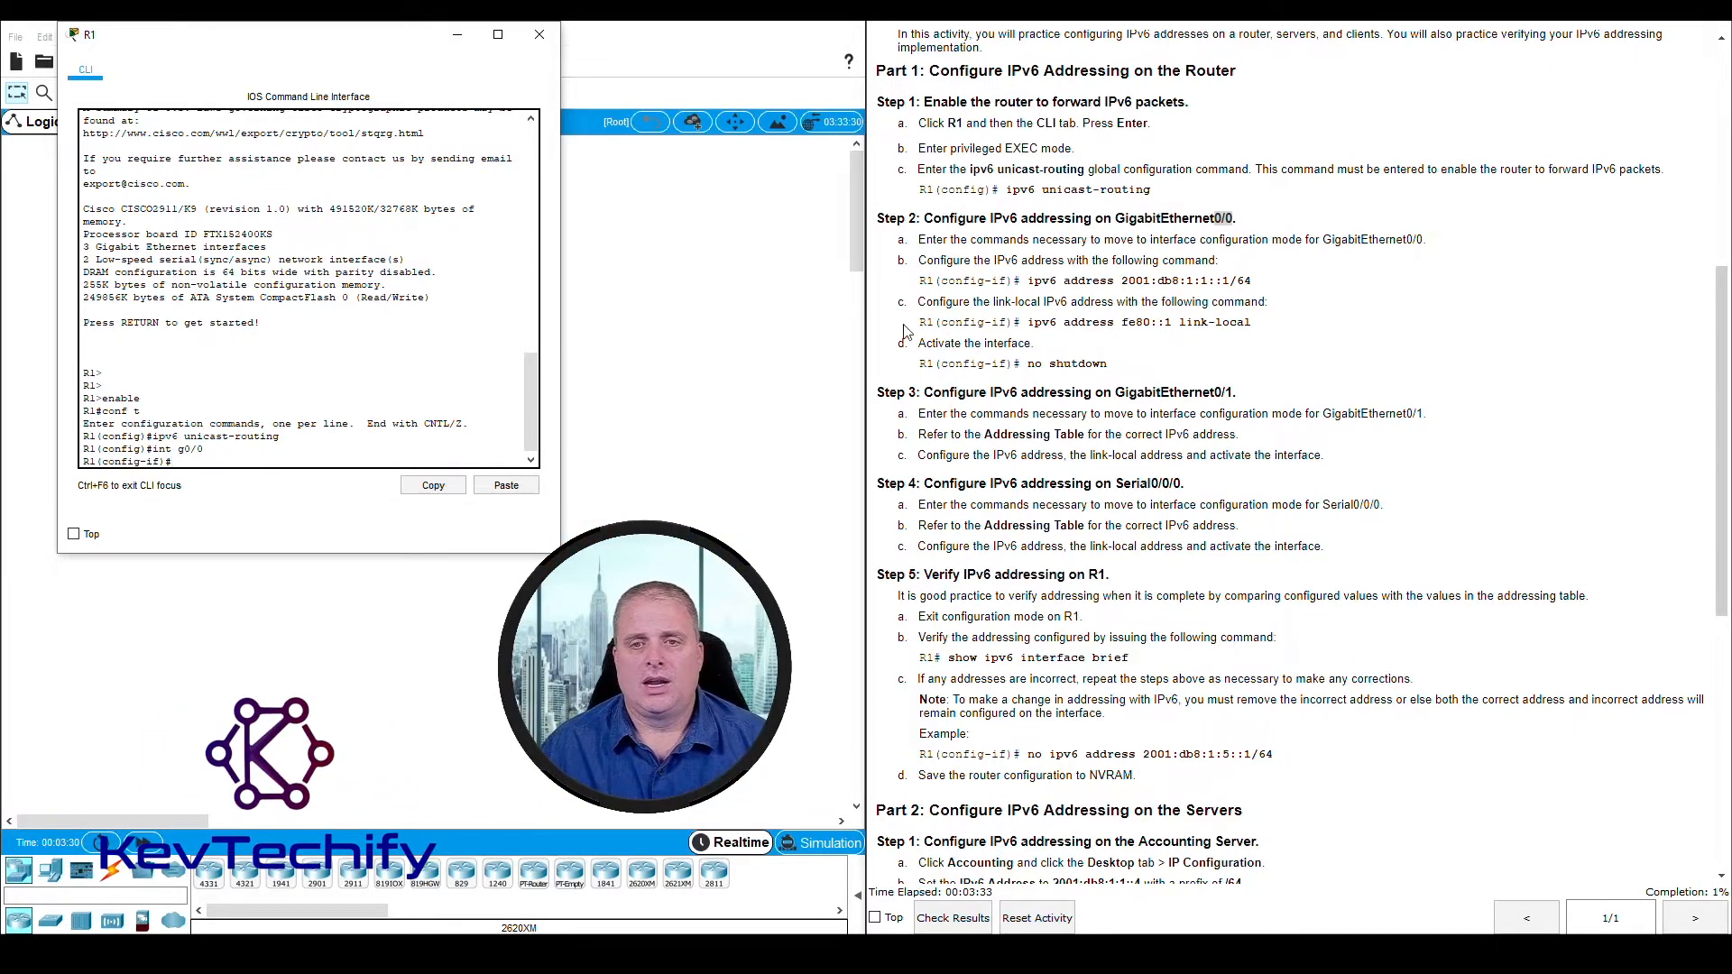
Assign the IPv6 address 2001:db8:1:1::1/64 to R1's GigabitEthernet0/0 interface with the ipv6 address command
left_click_drag(1029, 283, 1242, 278)
left_click(1031, 281)
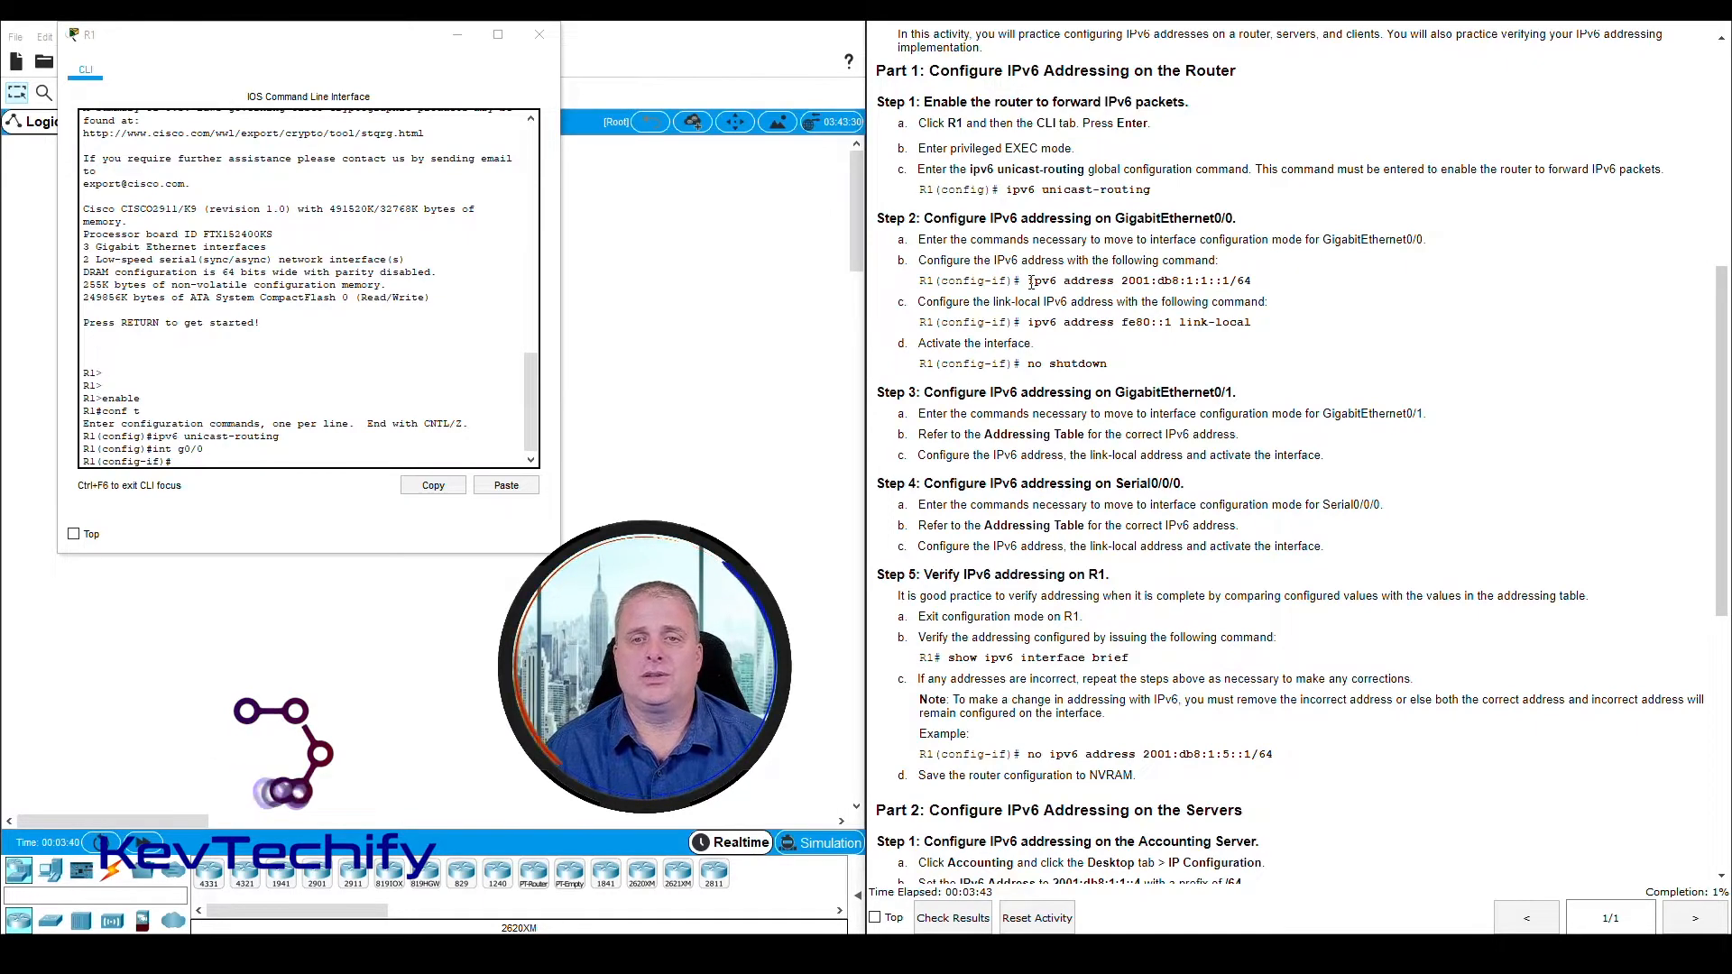
left_click_drag(1031, 282, 1058, 281)
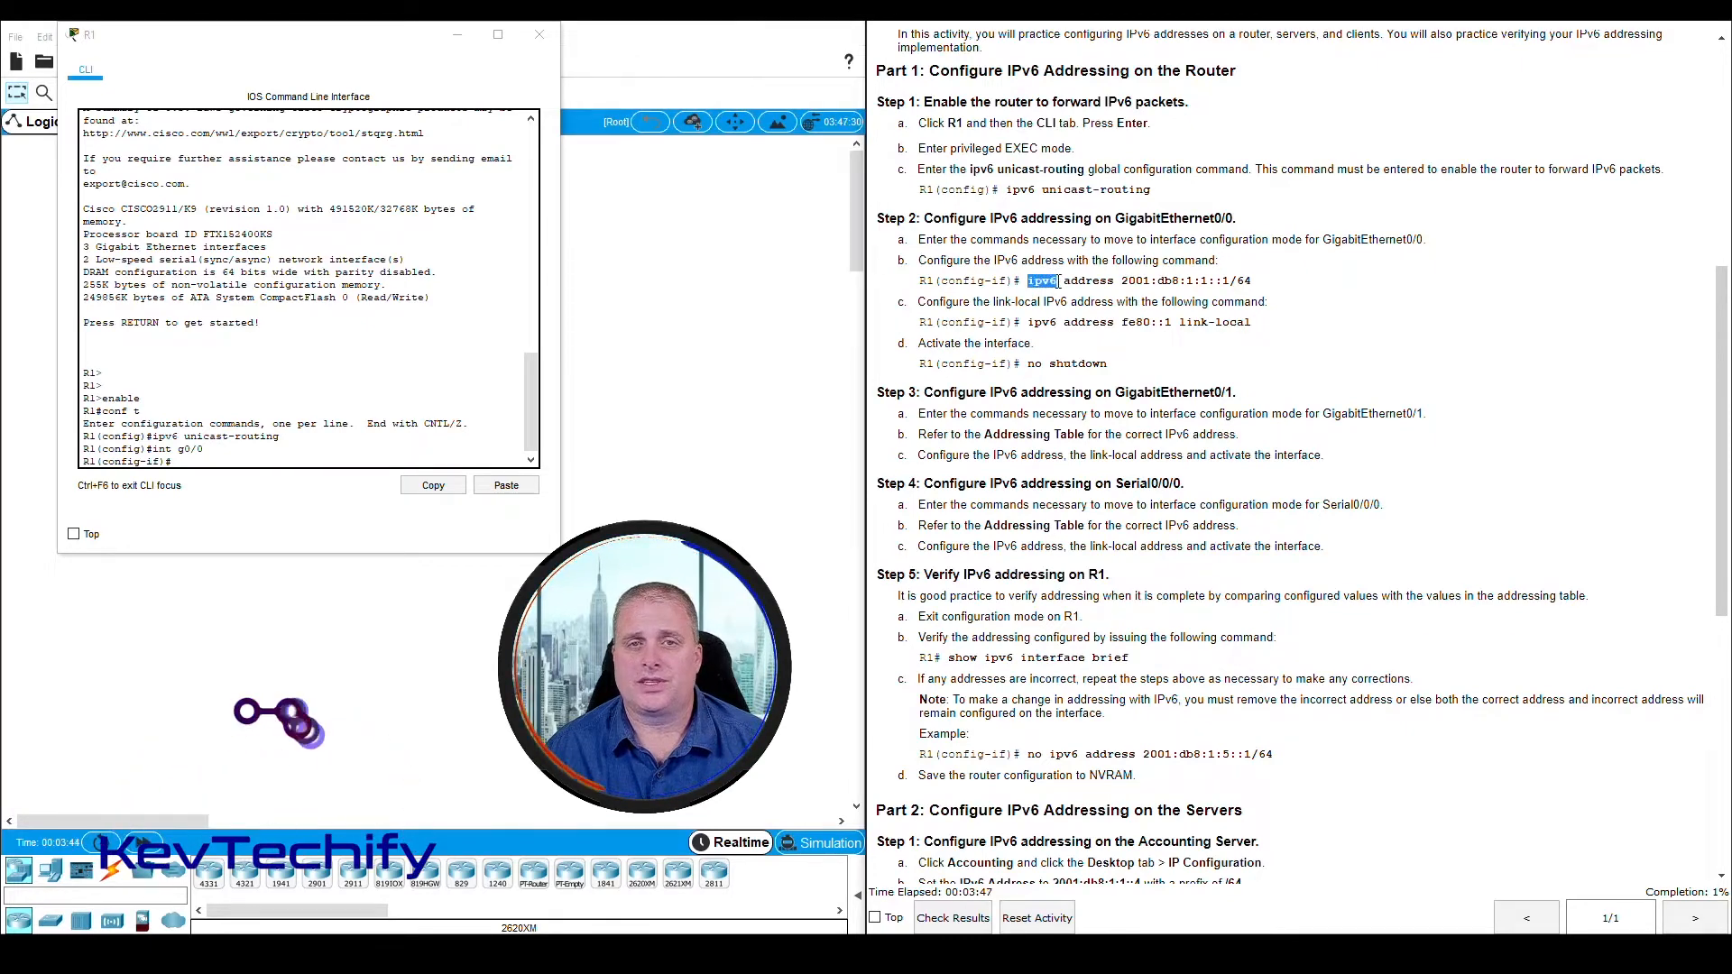
left_click_drag(1064, 282, 1210, 283)
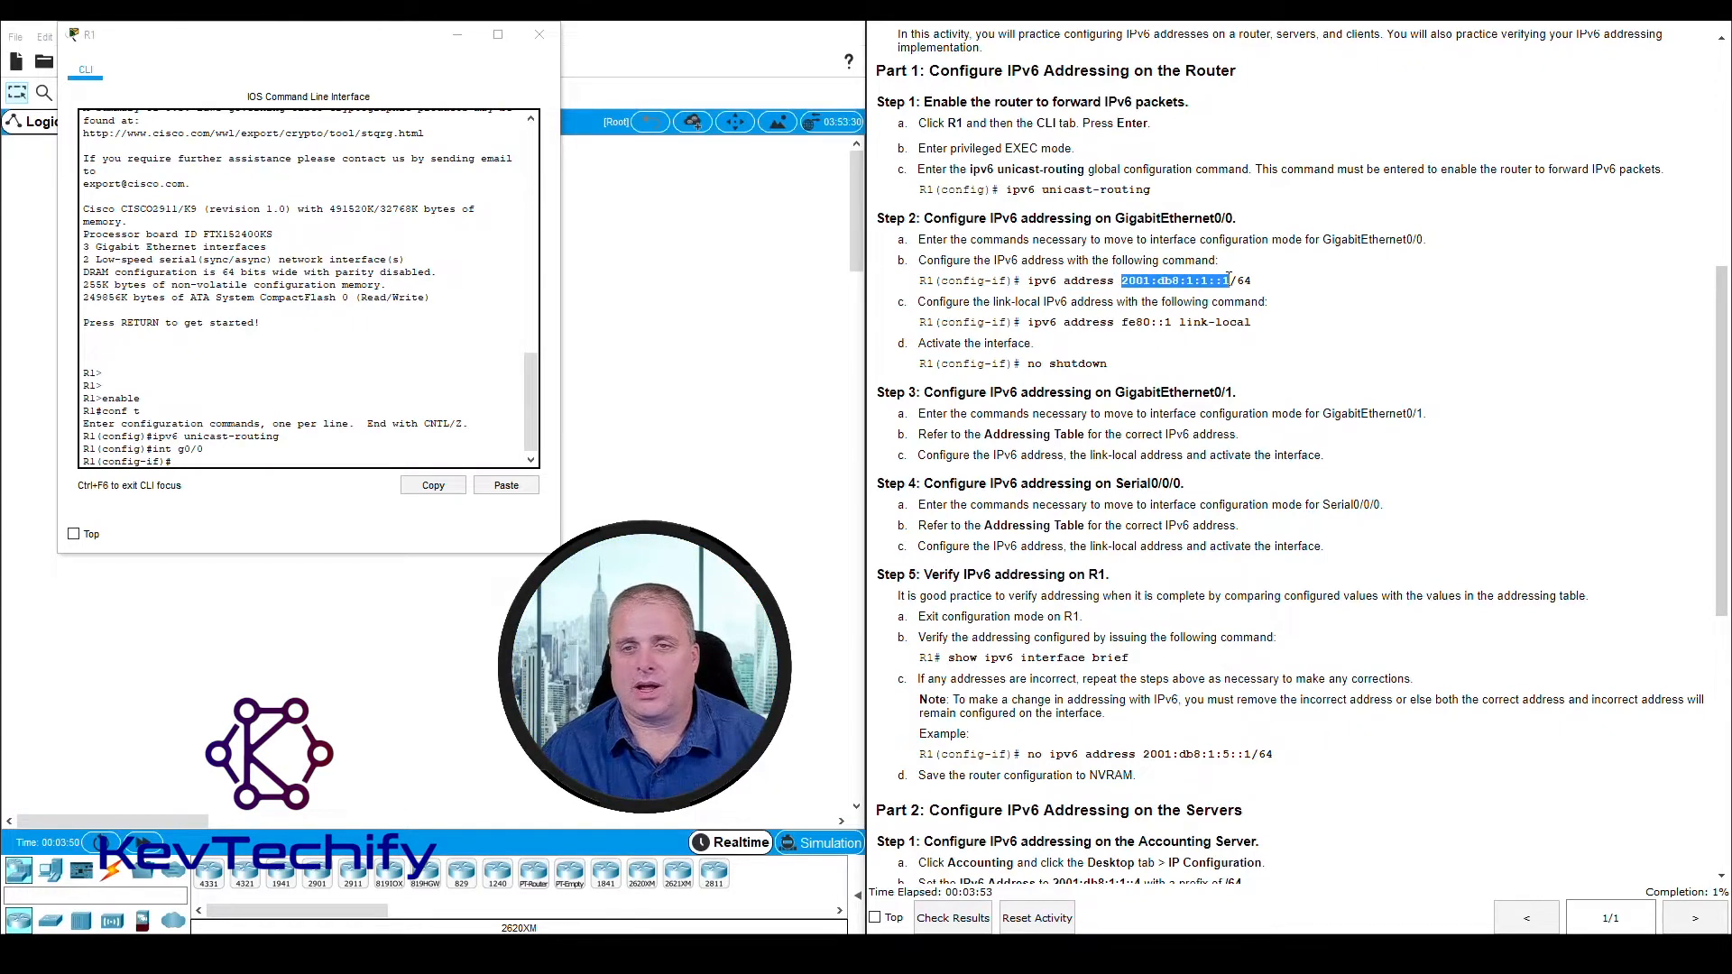
left_click(1230, 281)
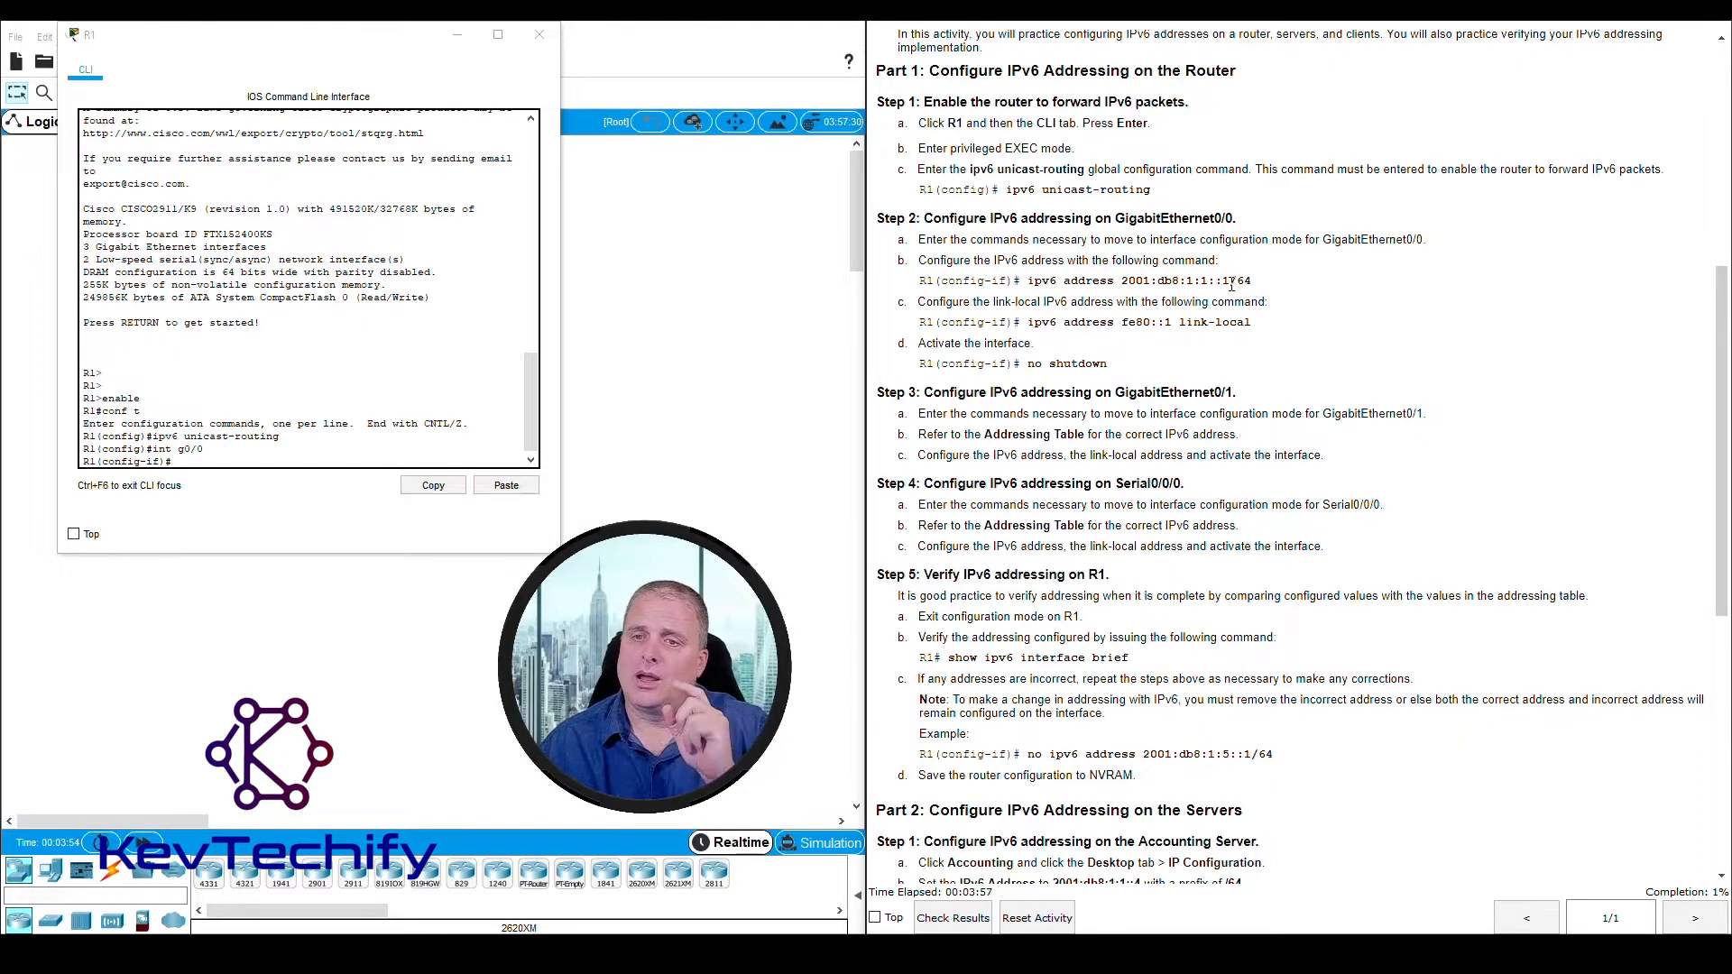
left_click_drag(1231, 280, 1254, 283)
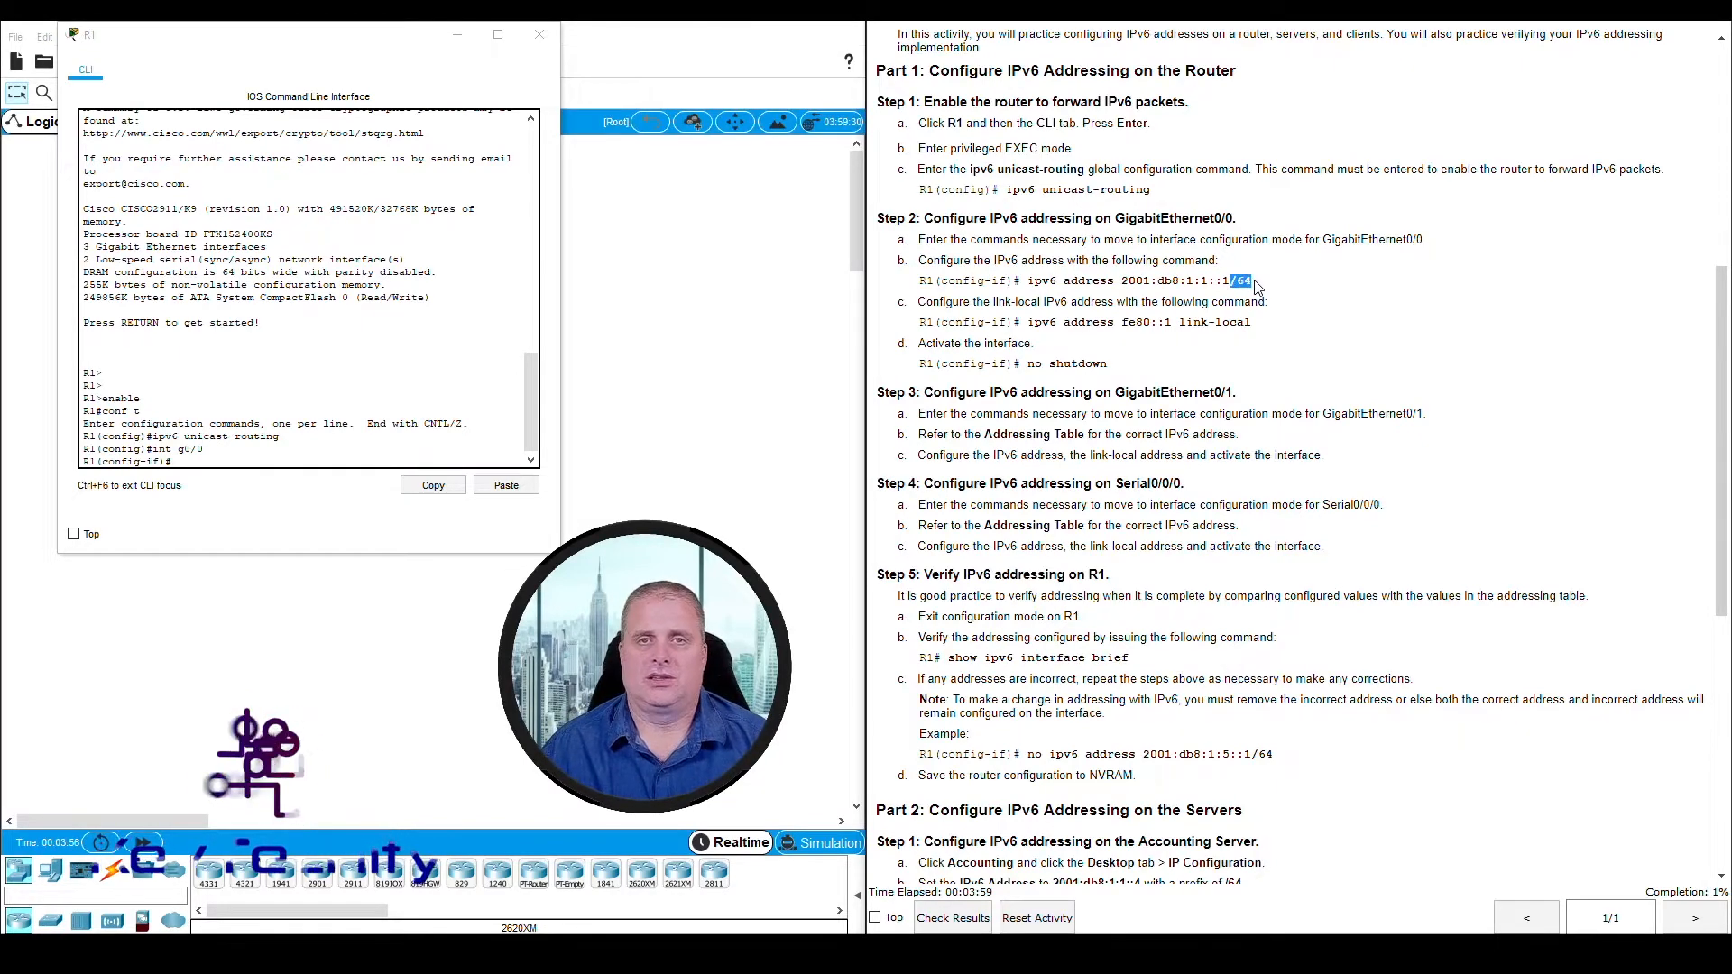
left_click(271, 458)
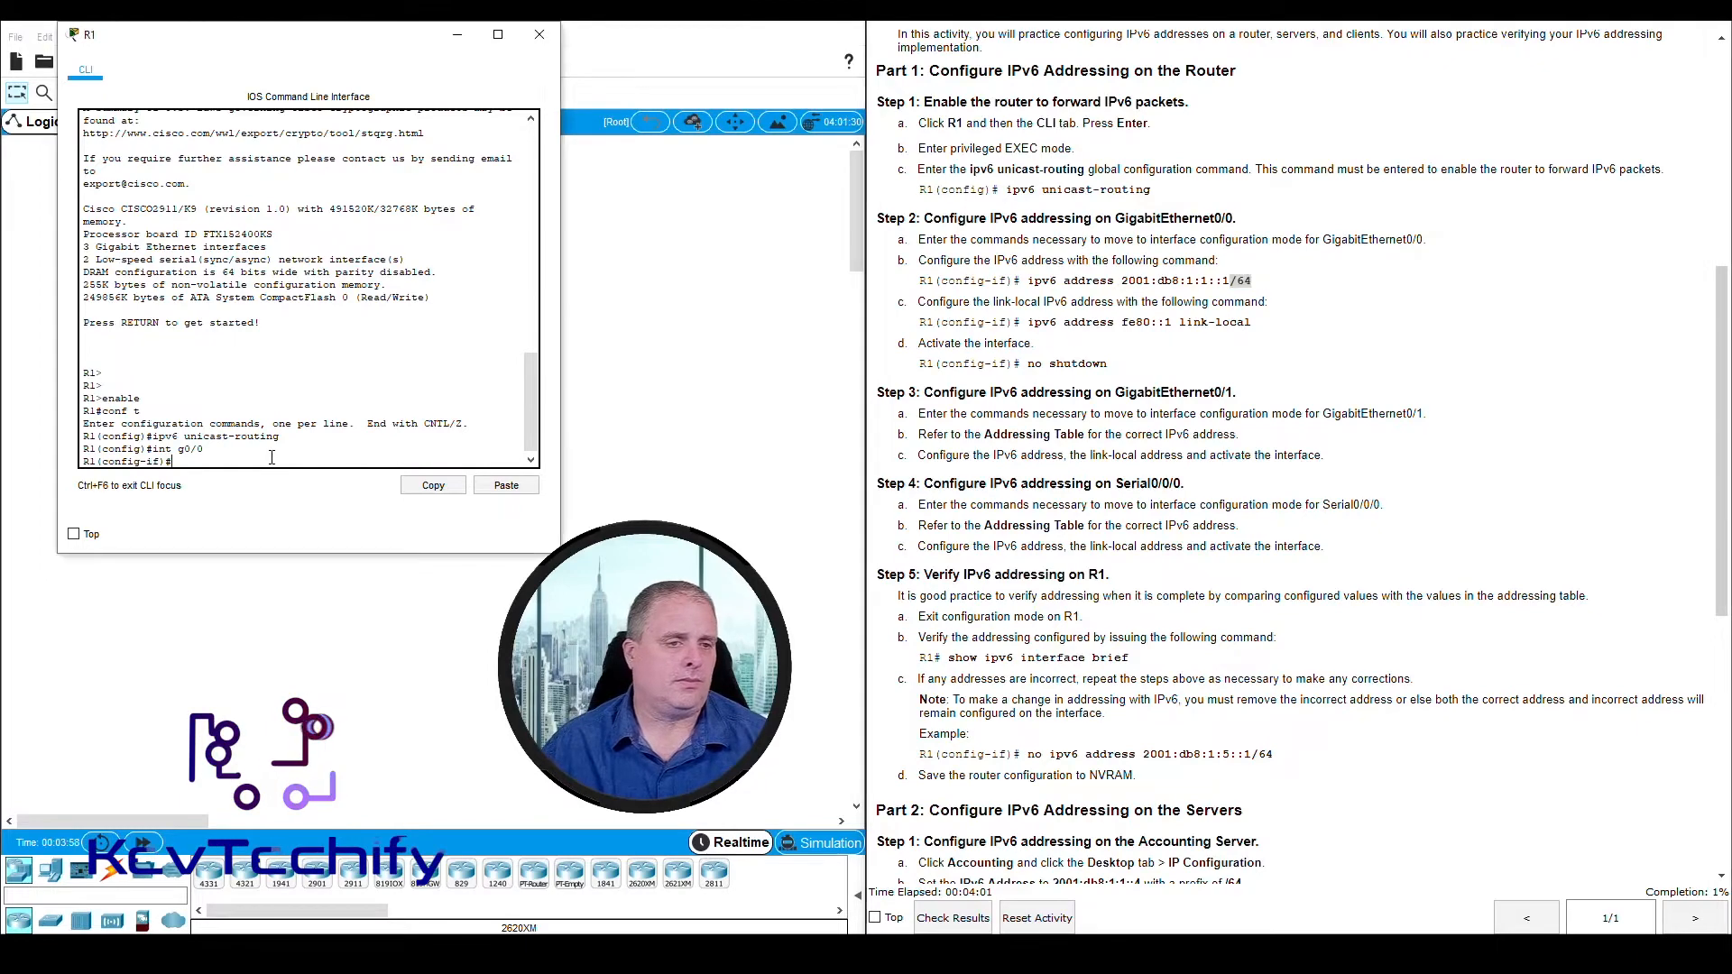
type("ipv6 address 2001:db8:")
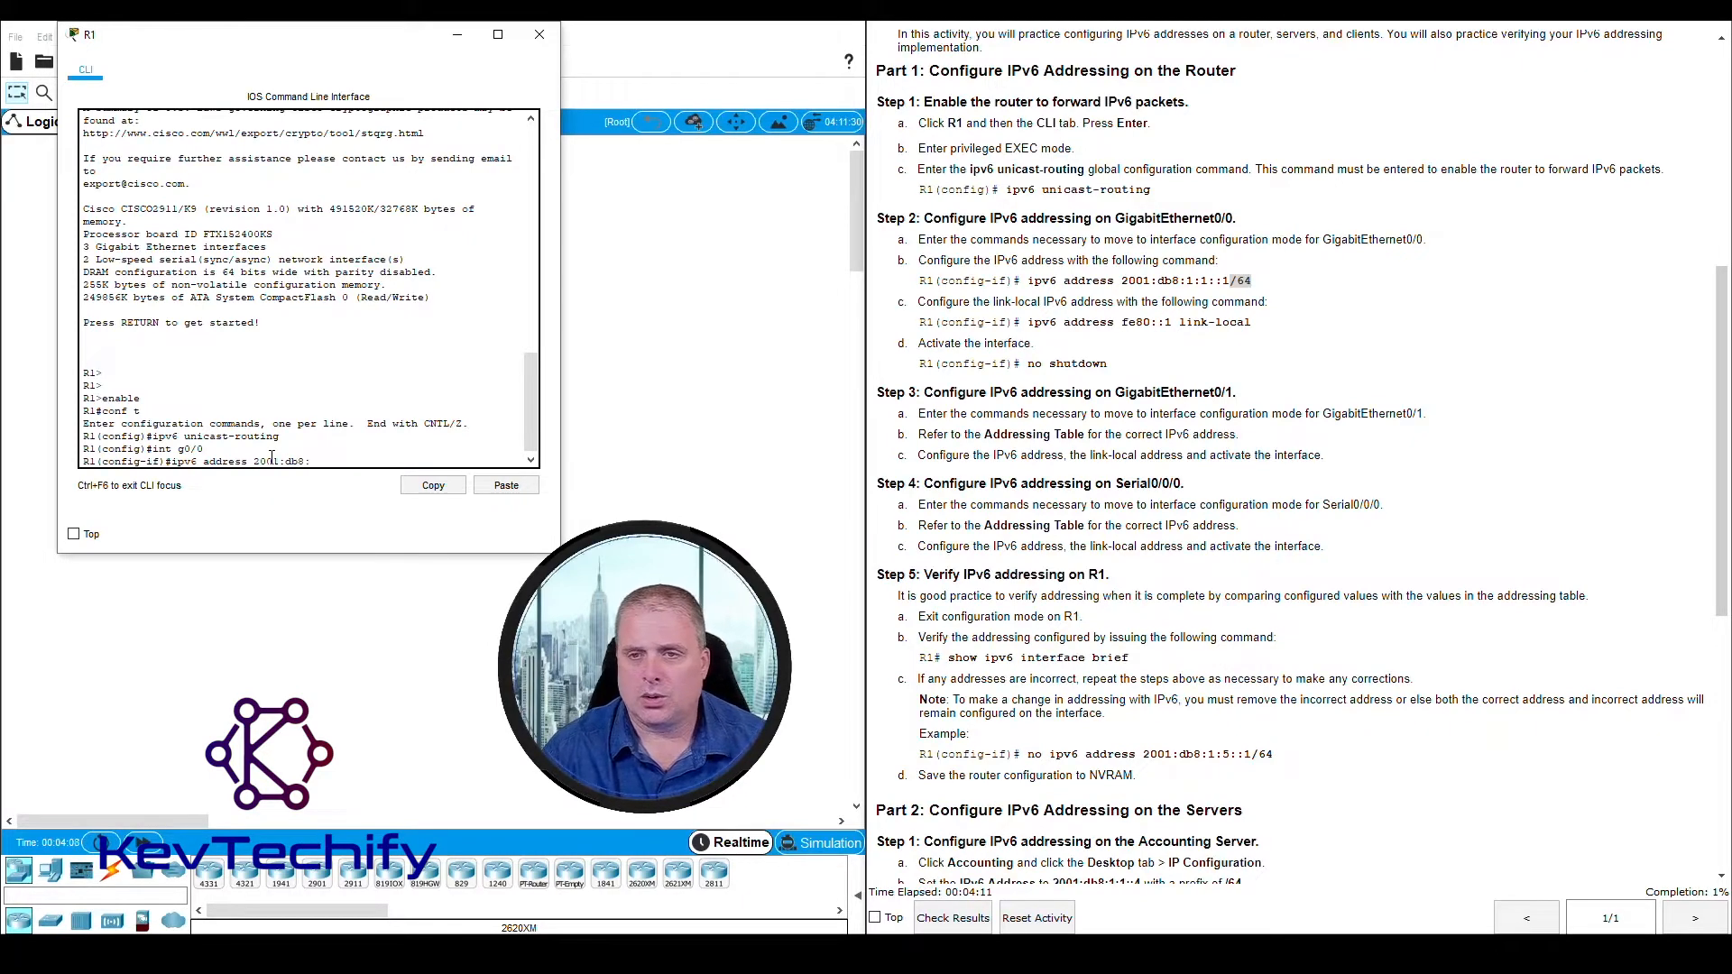
type("1:1")
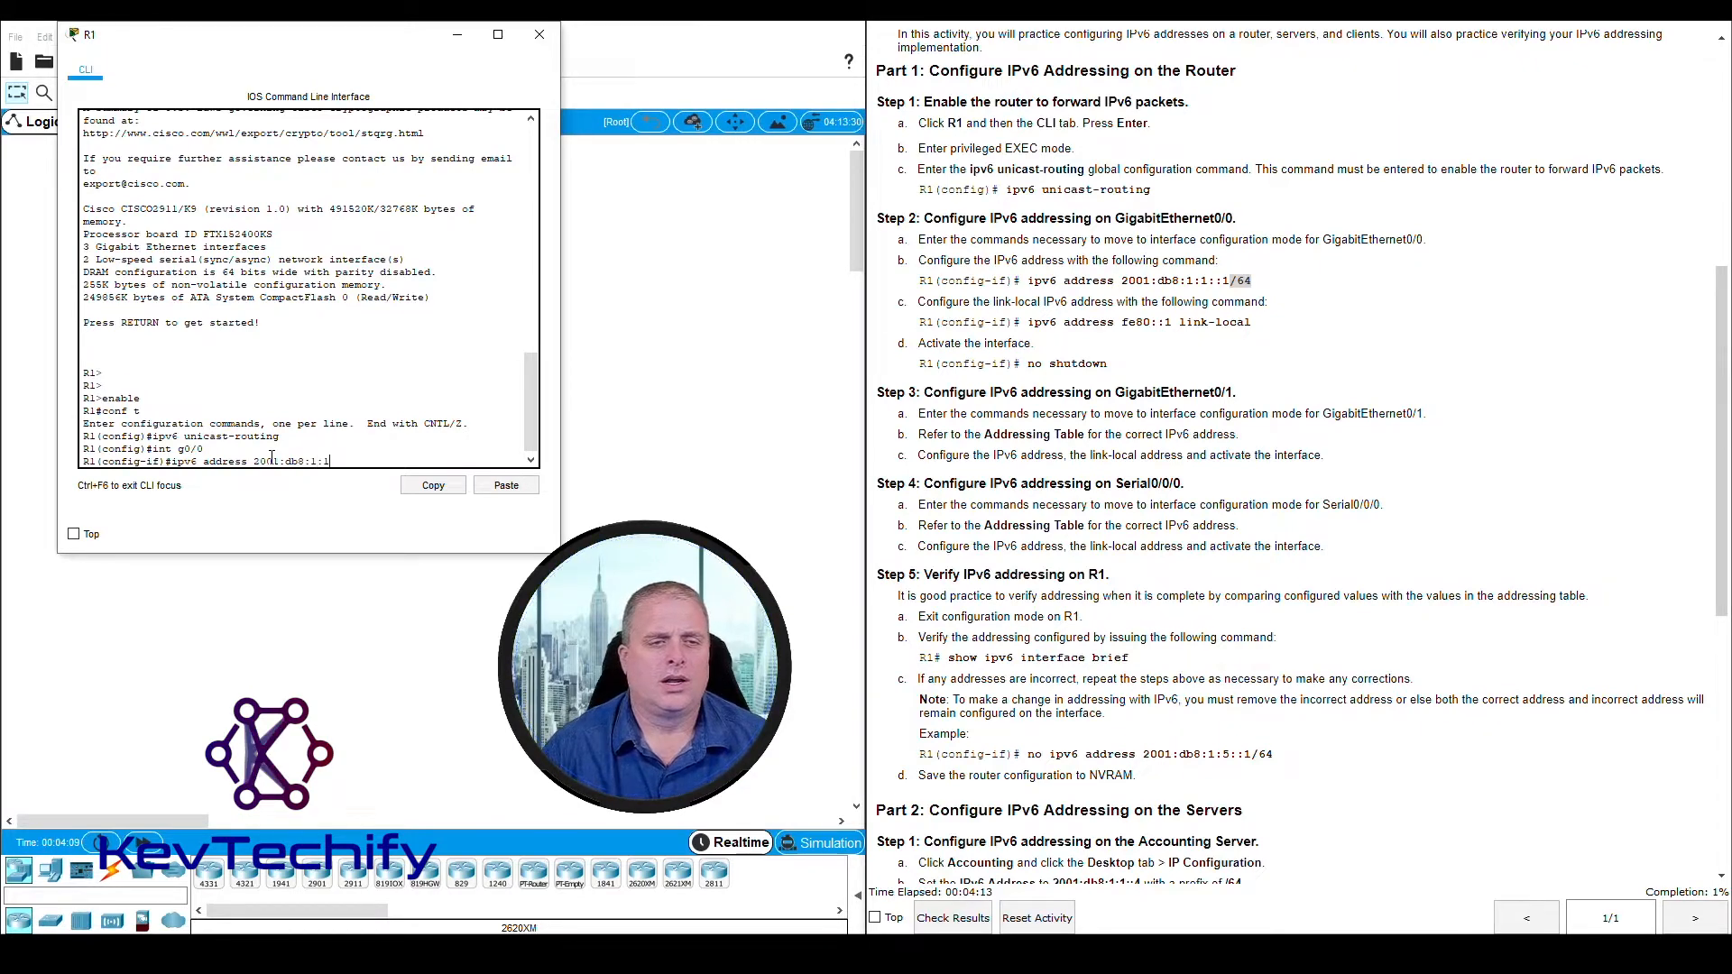
type("::1")
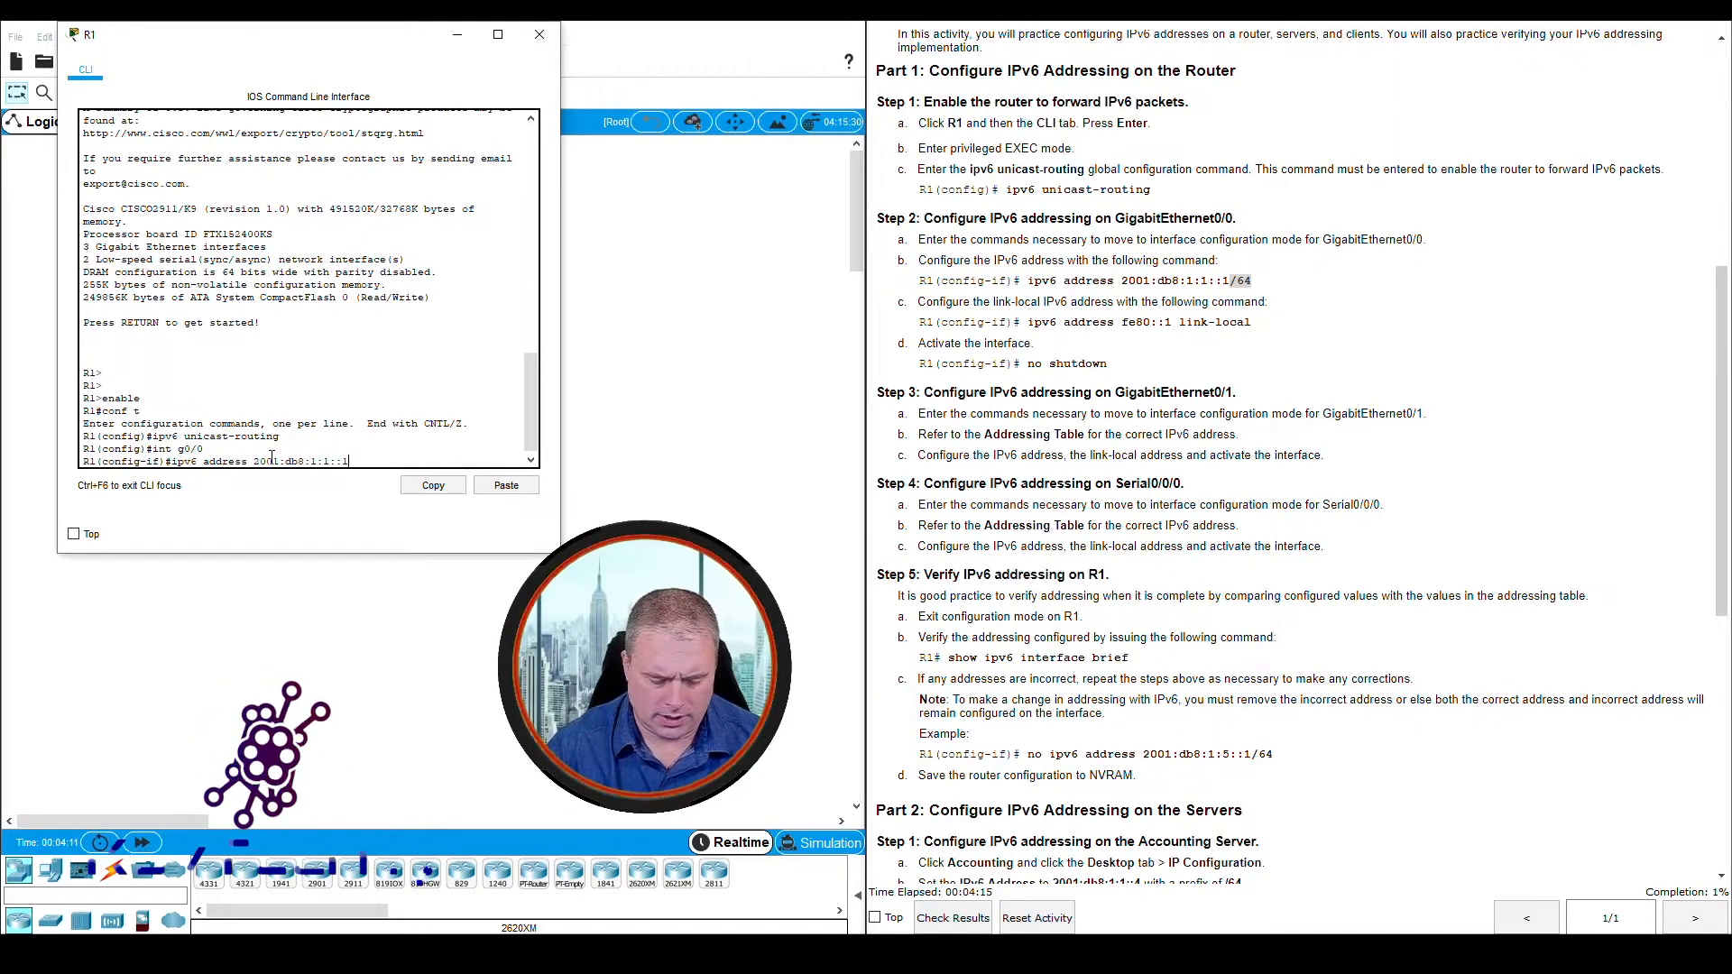
type("/64")
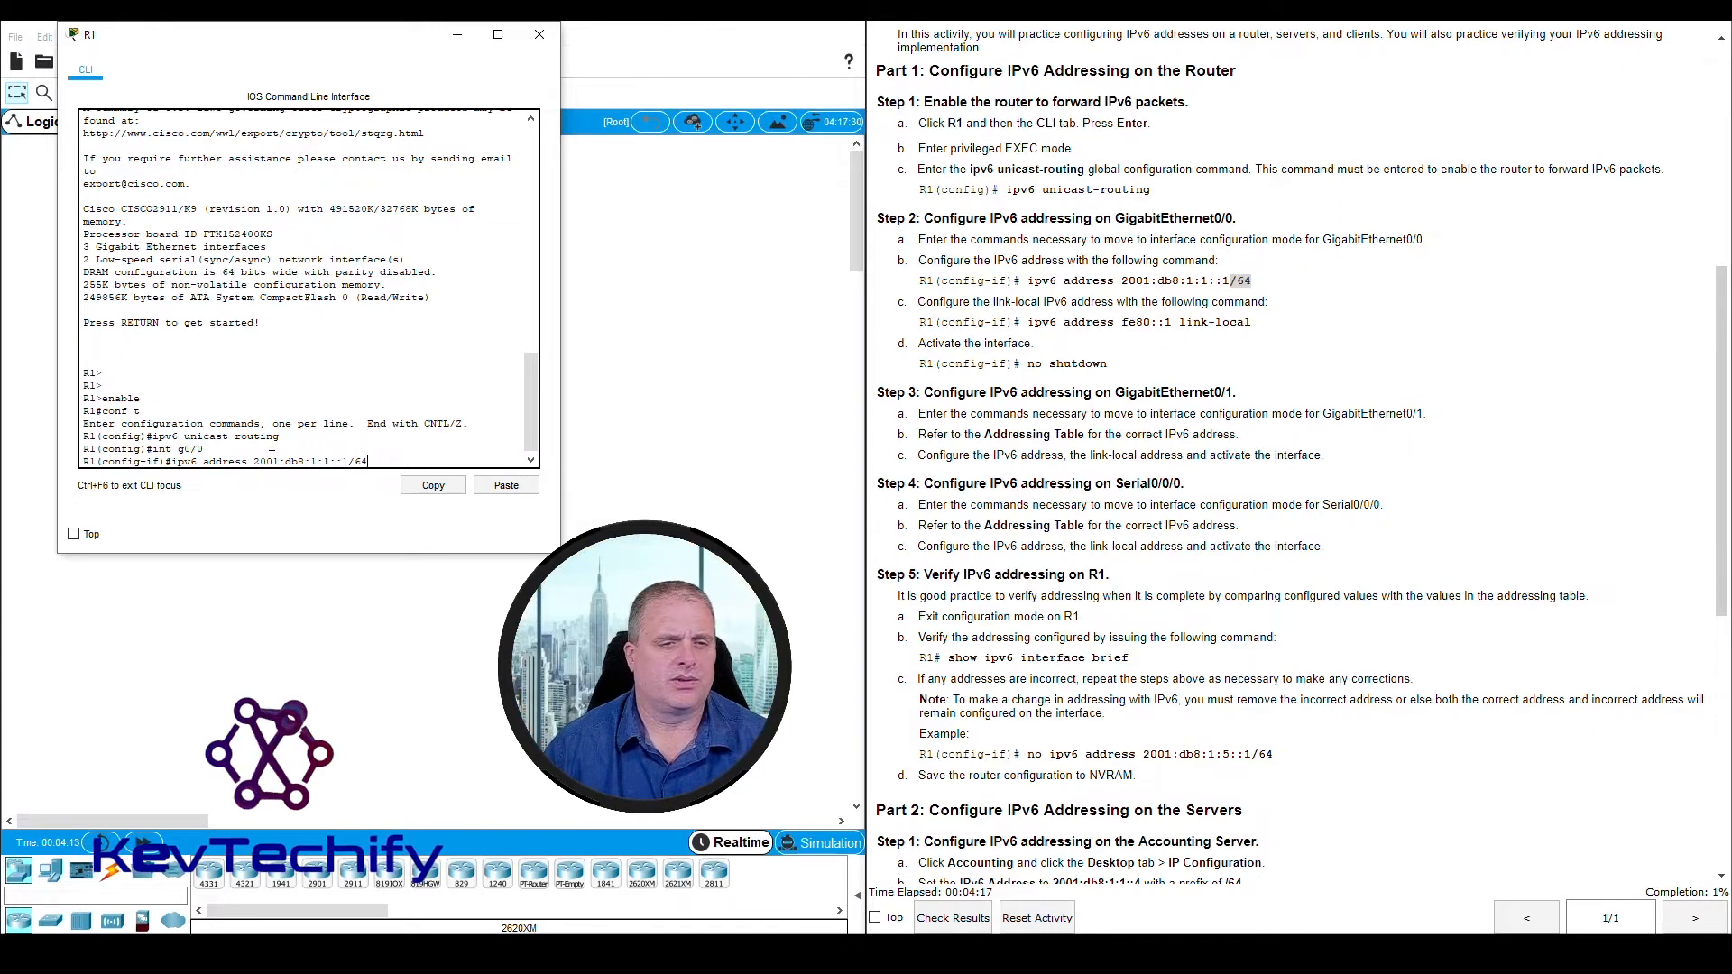
key("Return")
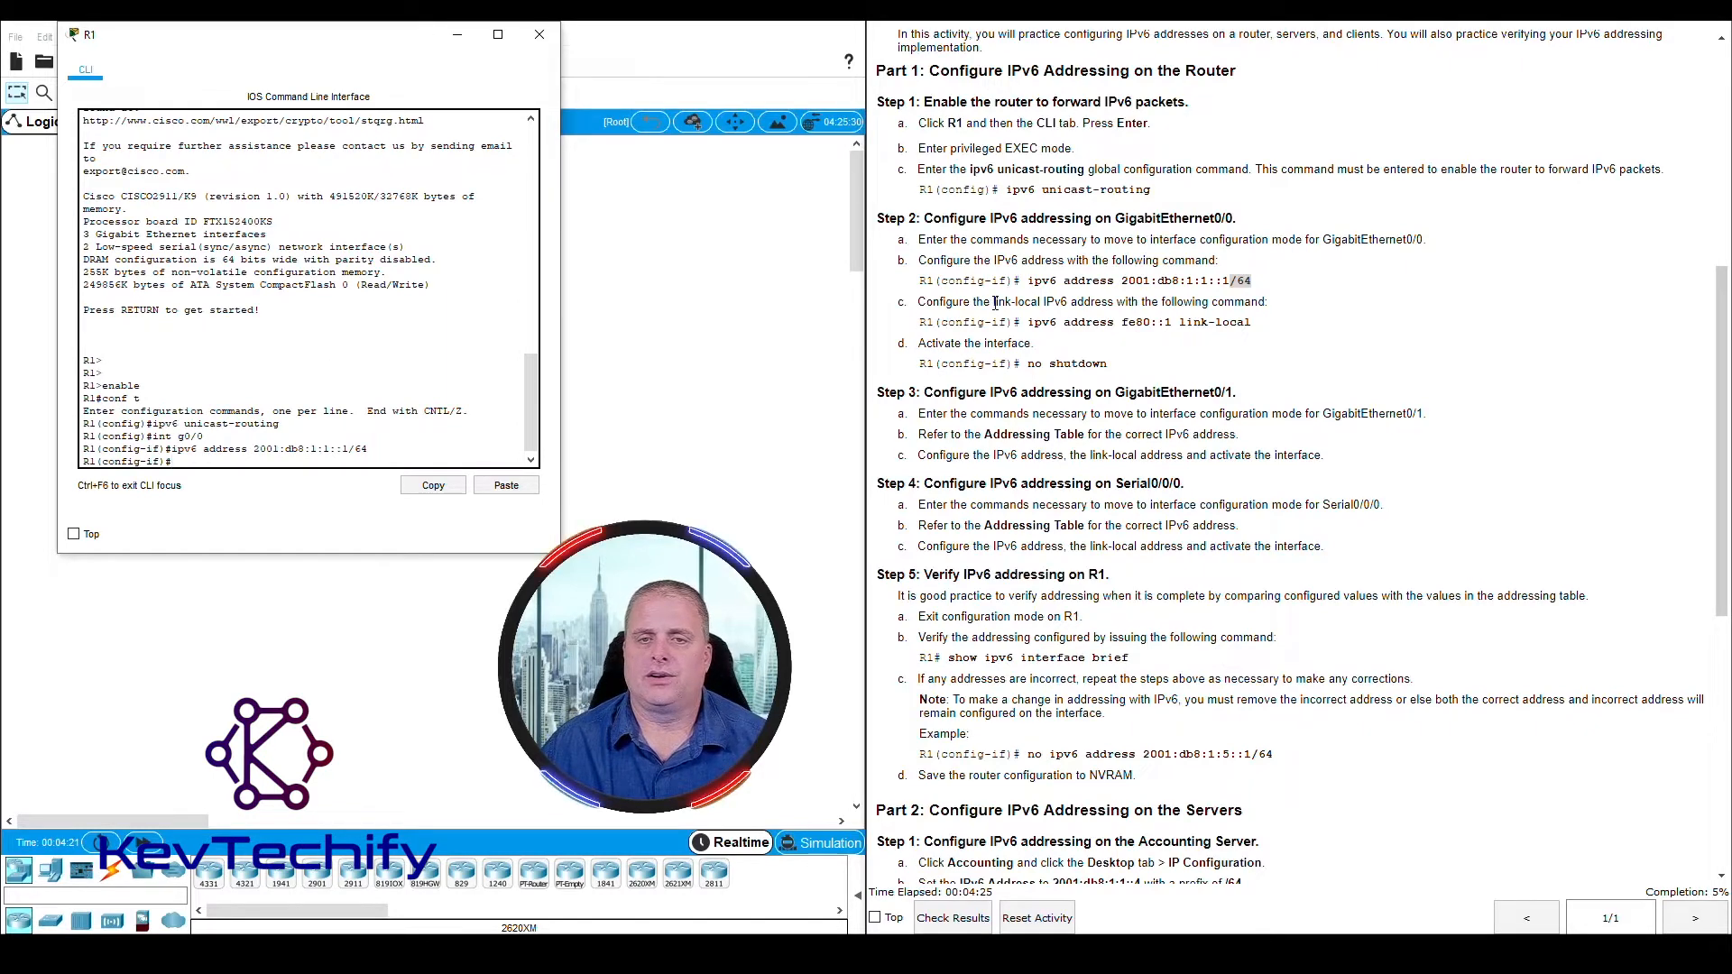
Set GigabitEthernet0/0's link-local address with ipv6 address fe80::1 link-local and activate the interface with no shutdown
left_click_drag(995, 303, 1285, 307)
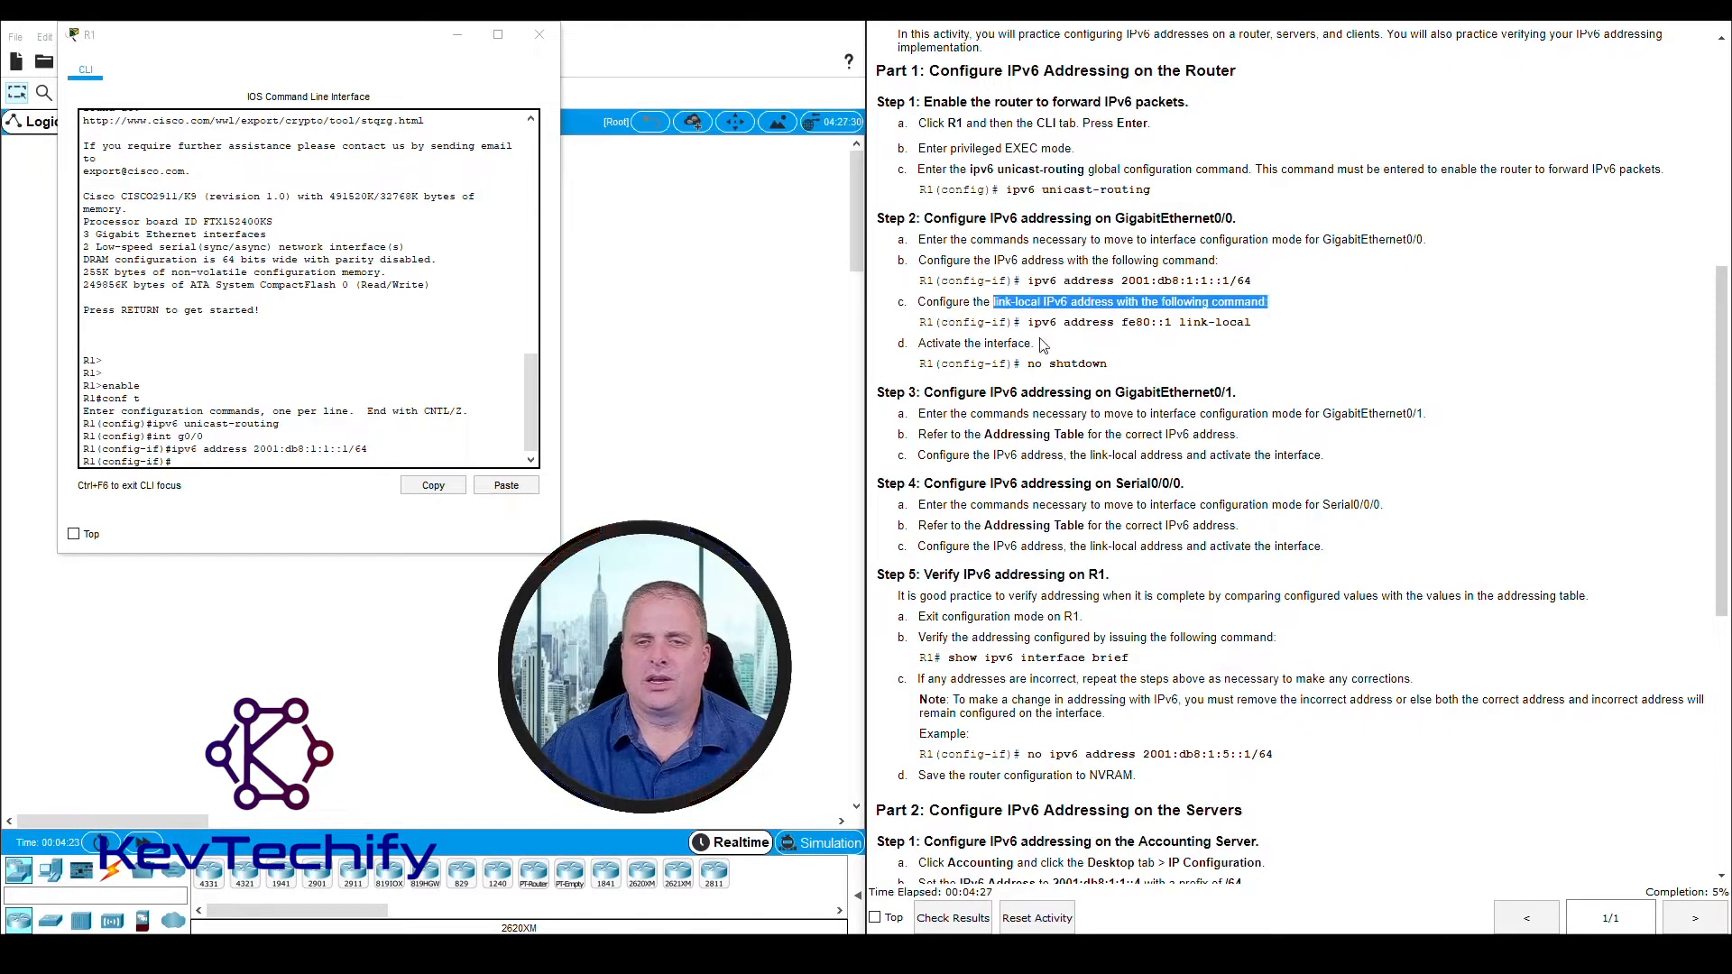
left_click_drag(1028, 322, 1042, 322)
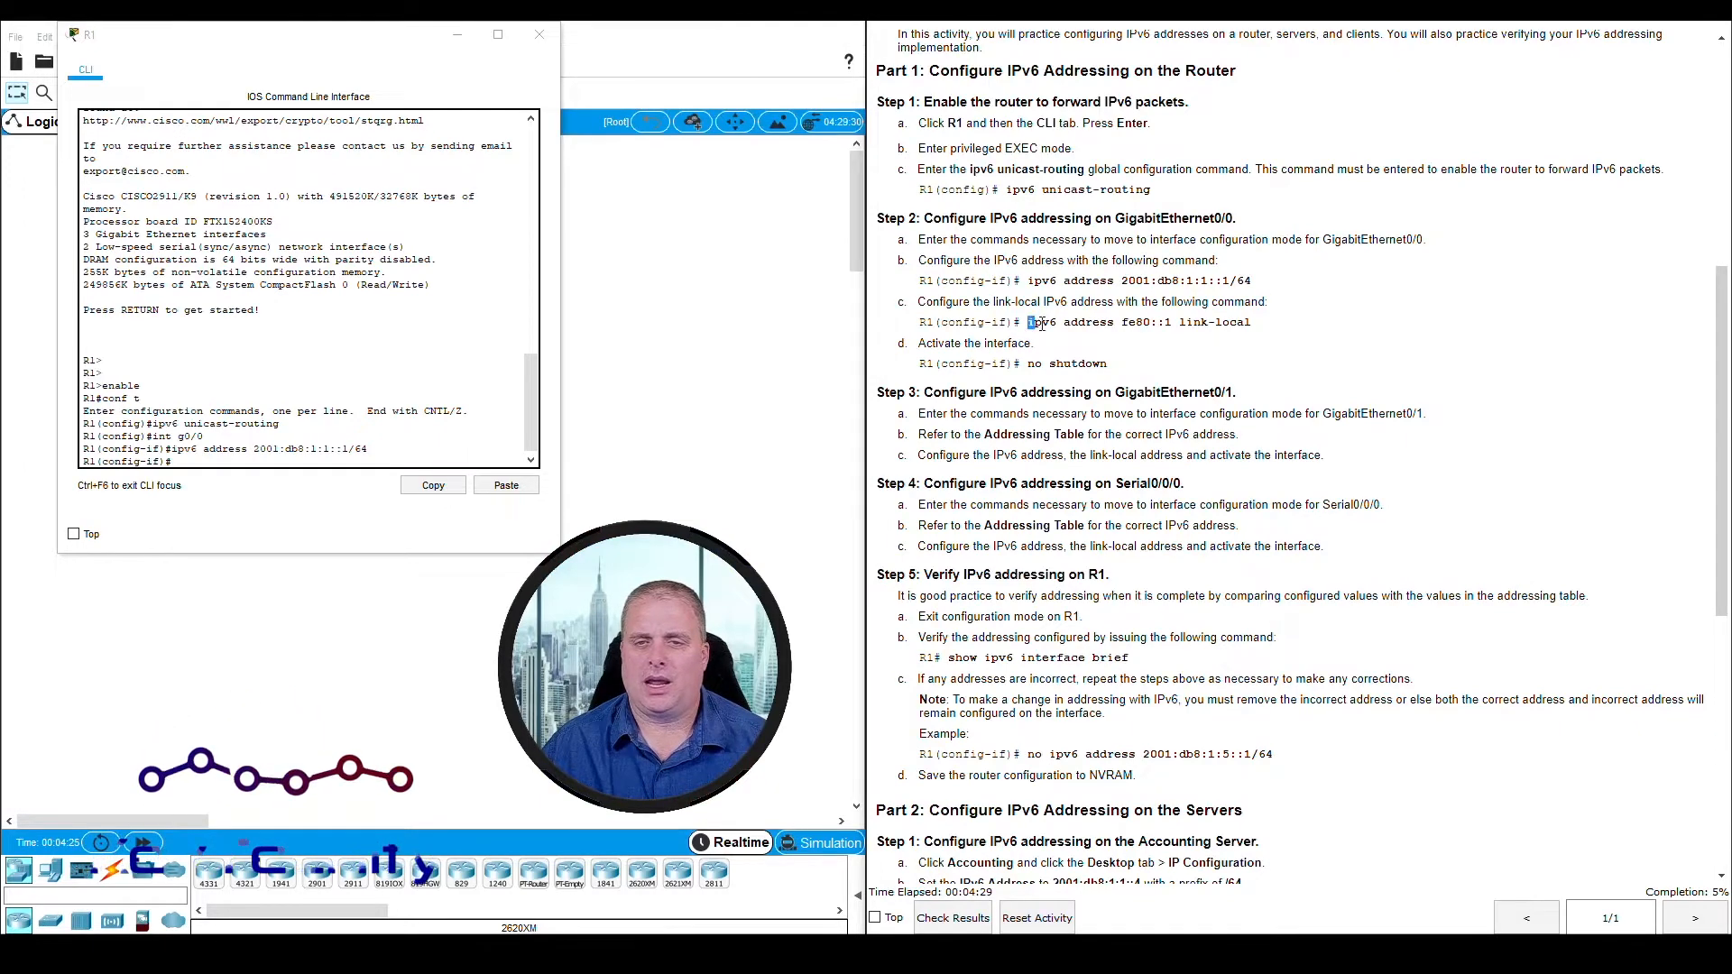
left_click_drag(1064, 322, 1171, 325)
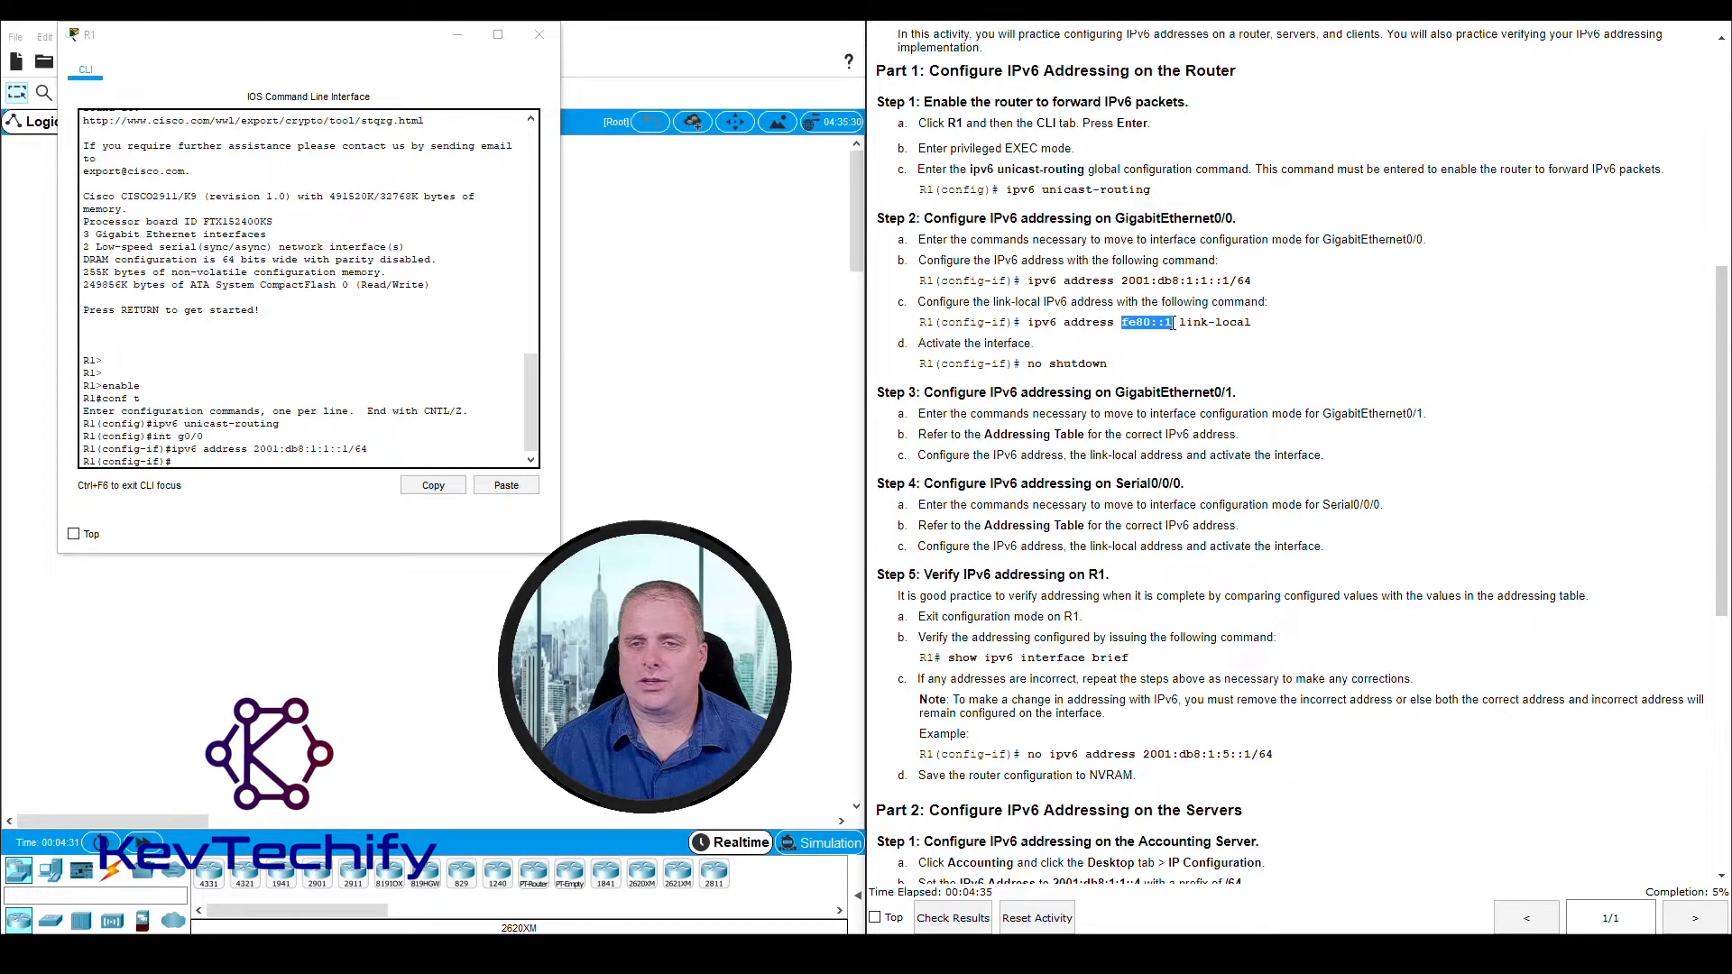
left_click(1173, 322)
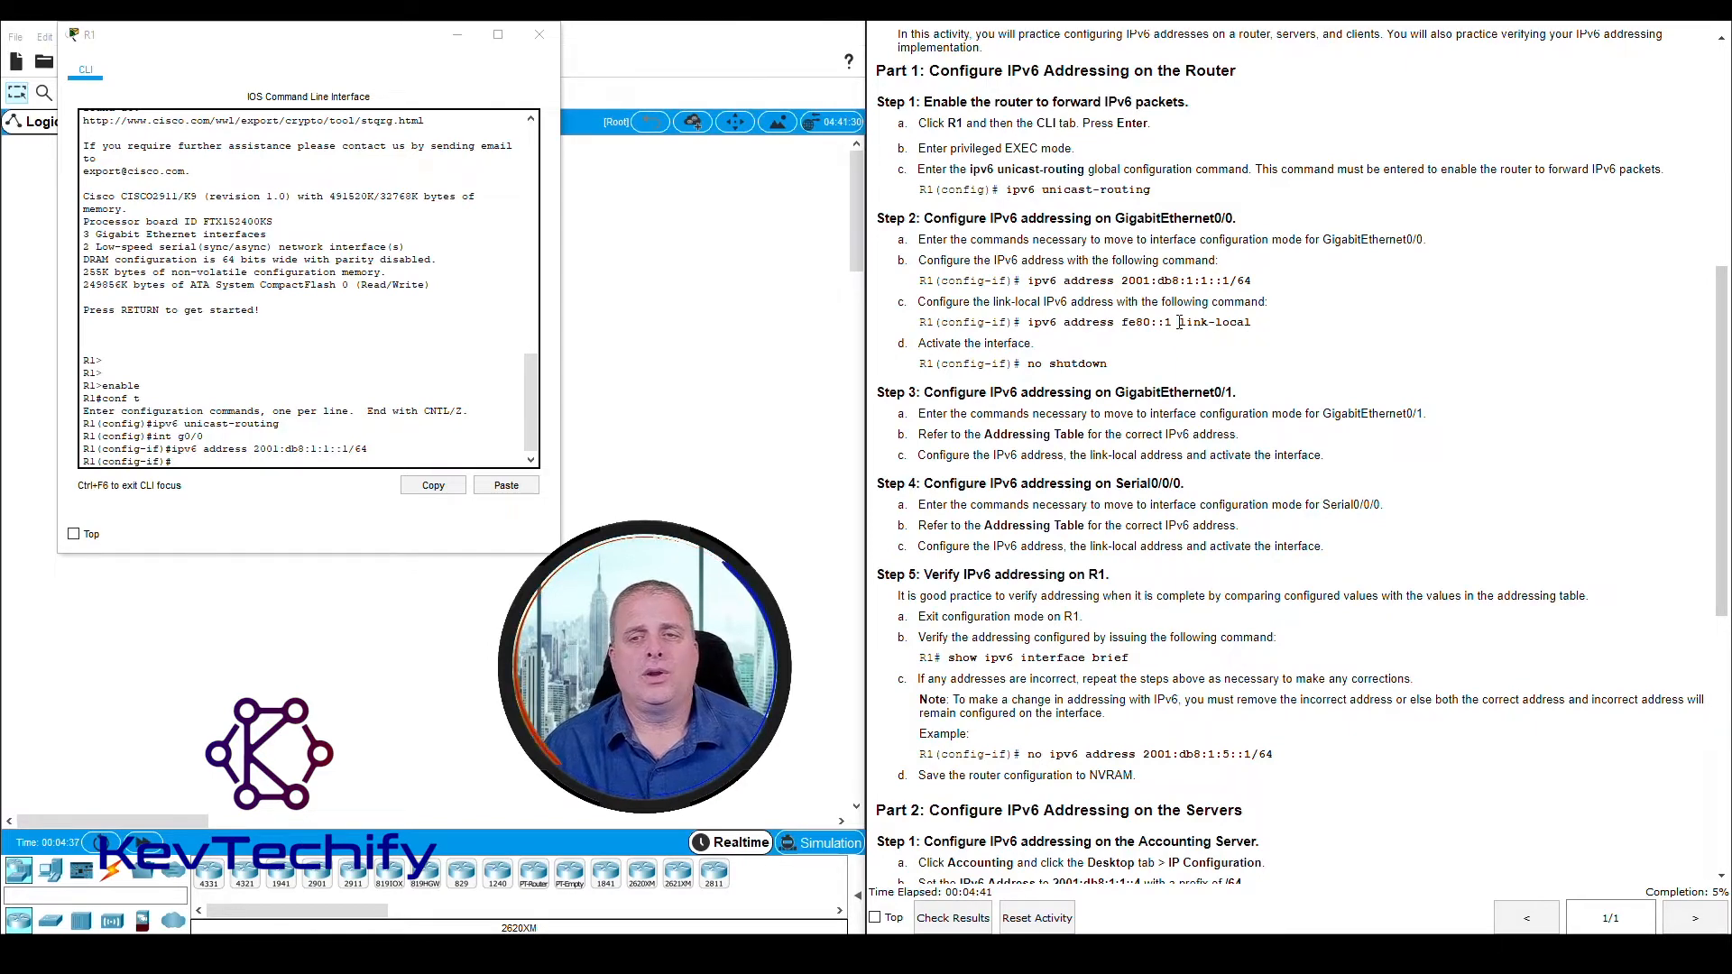
left_click_drag(1179, 323, 1259, 330)
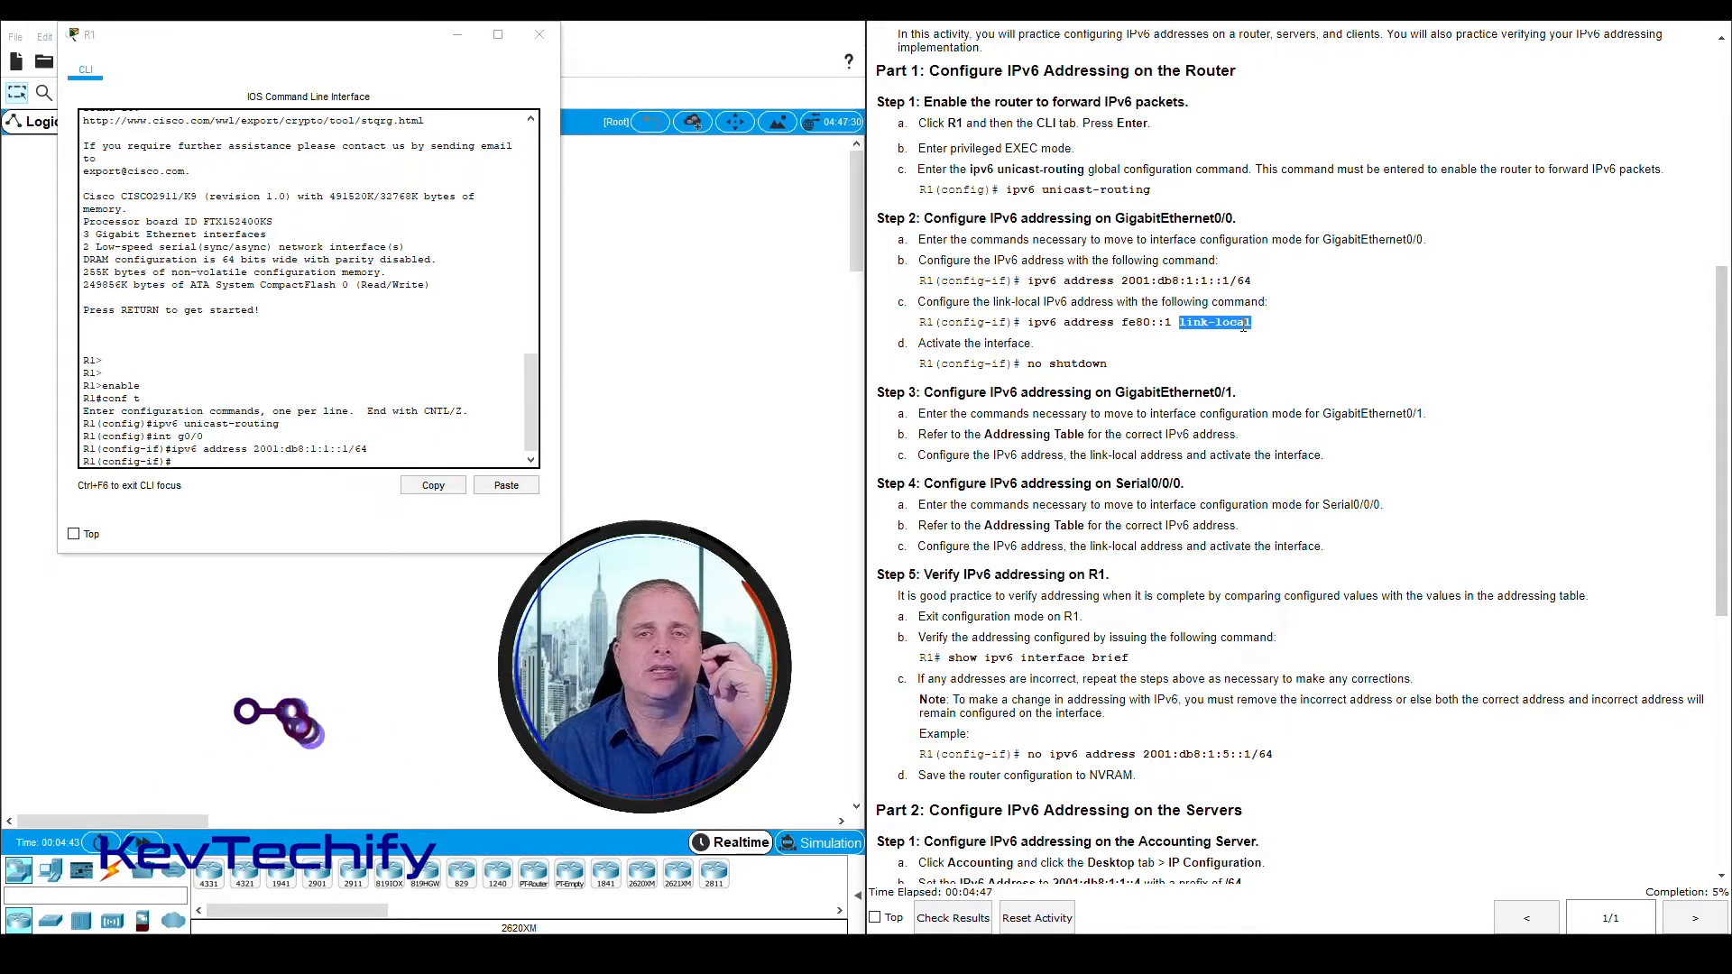
left_click(231, 461)
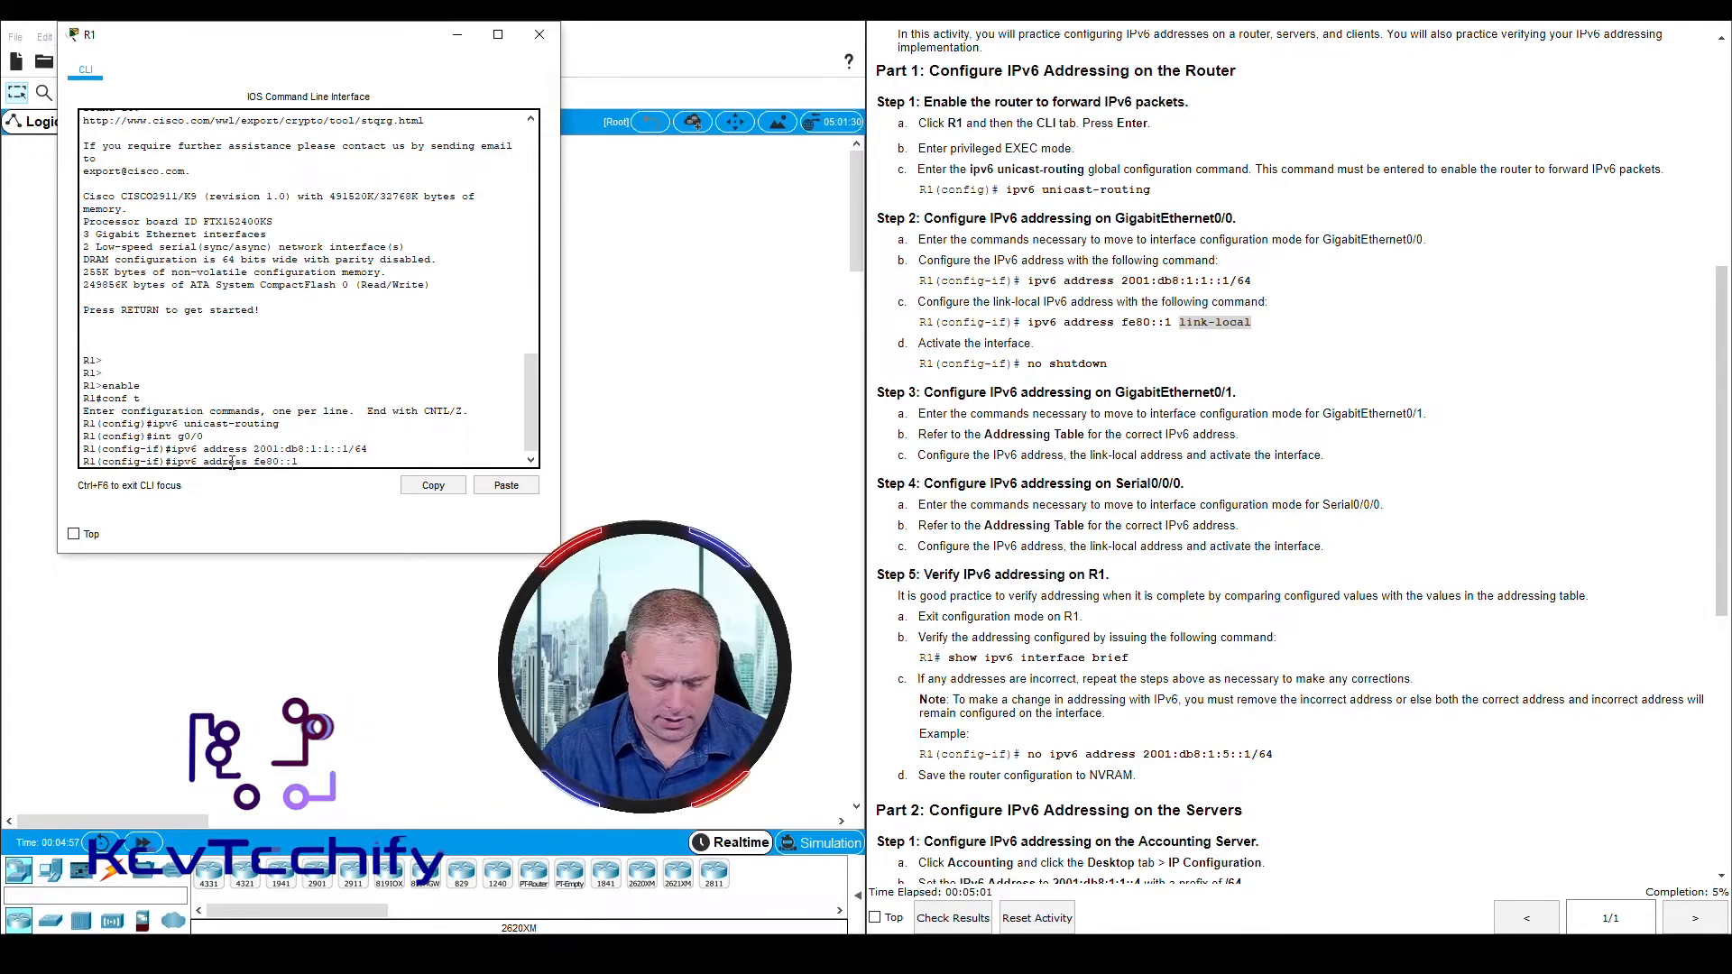
type("link-")
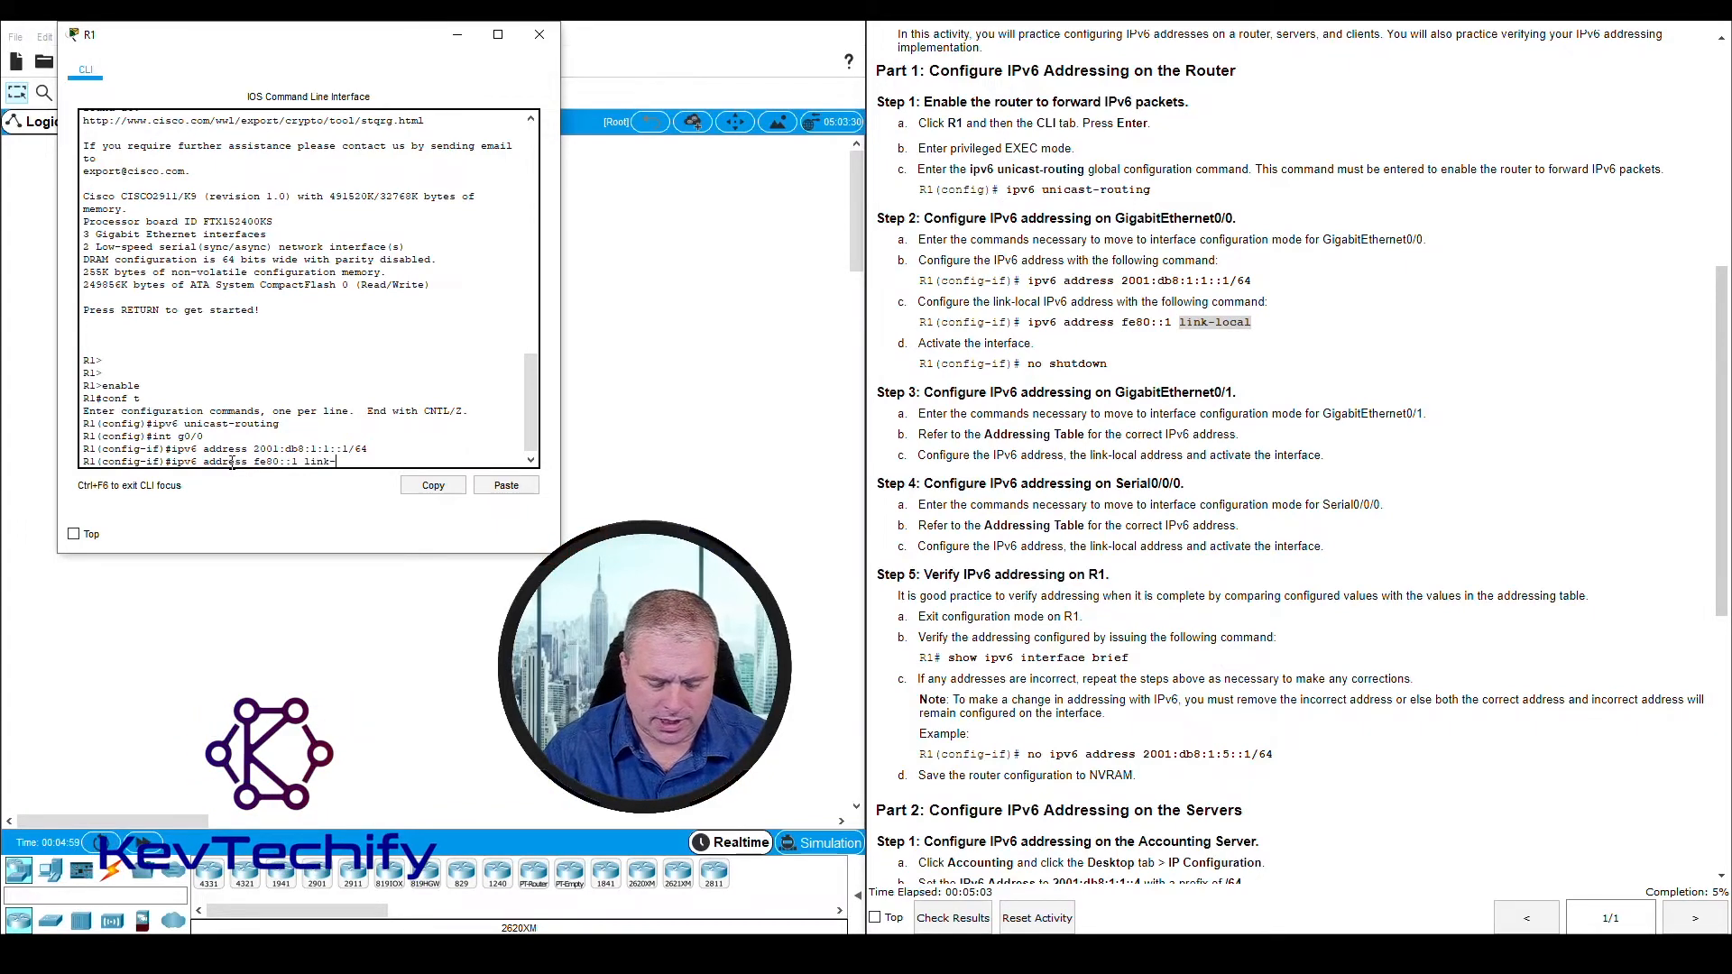
type("local")
key("Return")
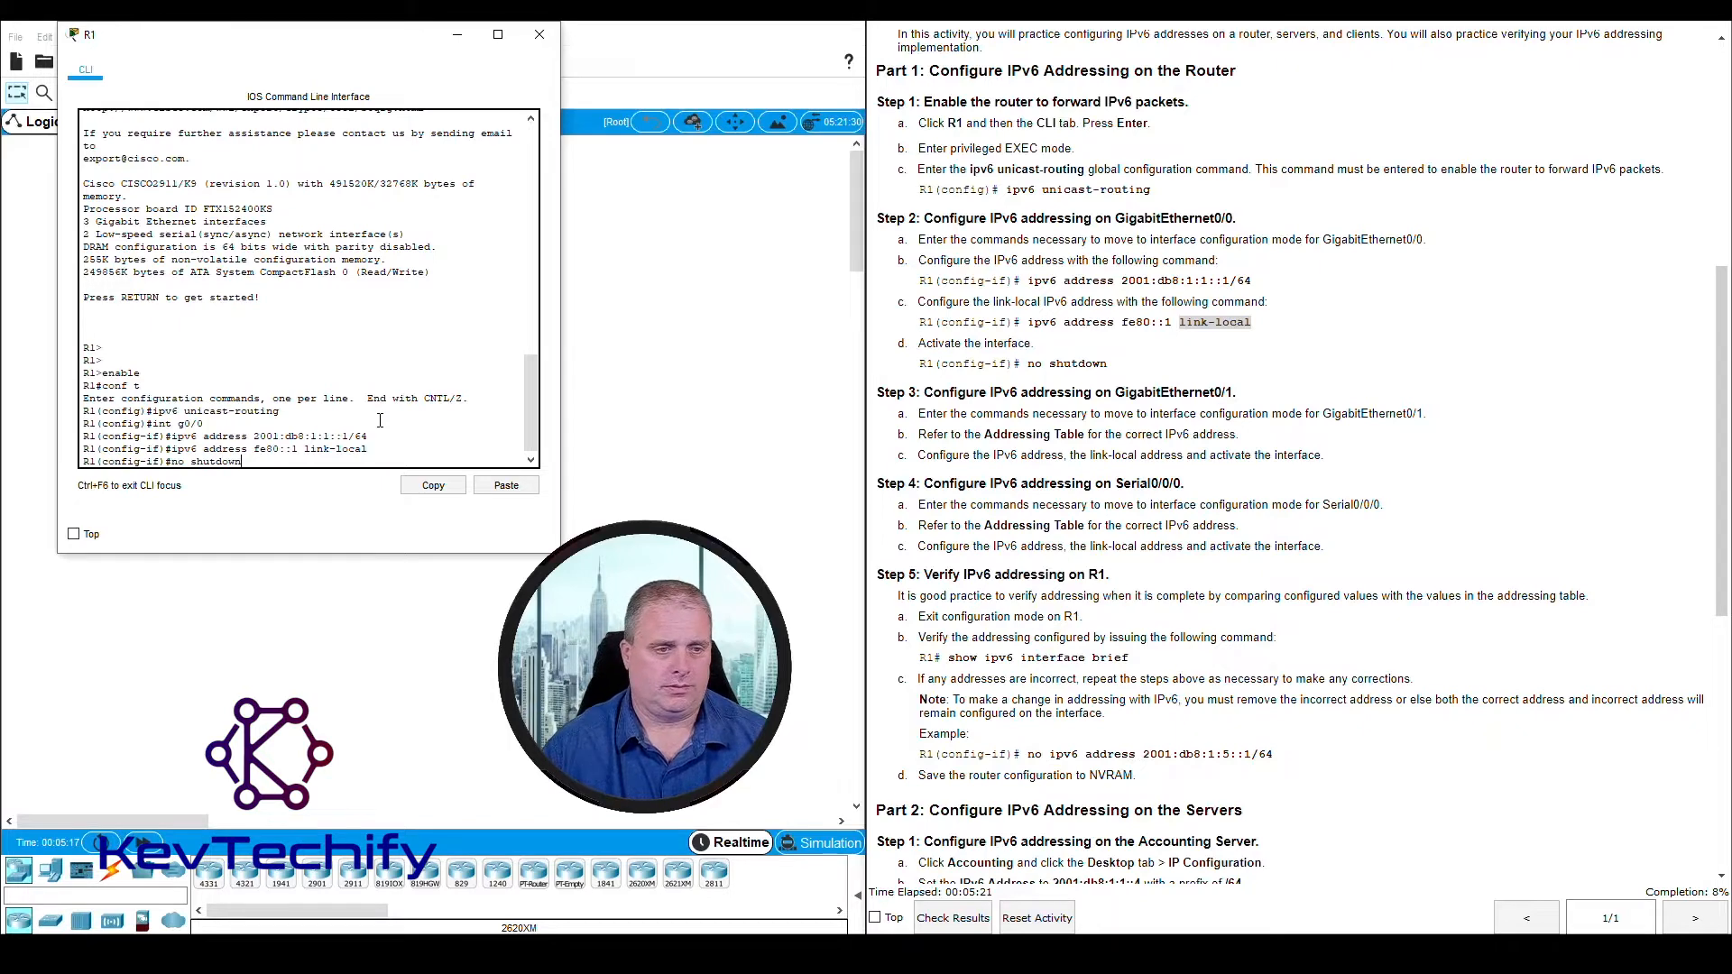
key("Return")
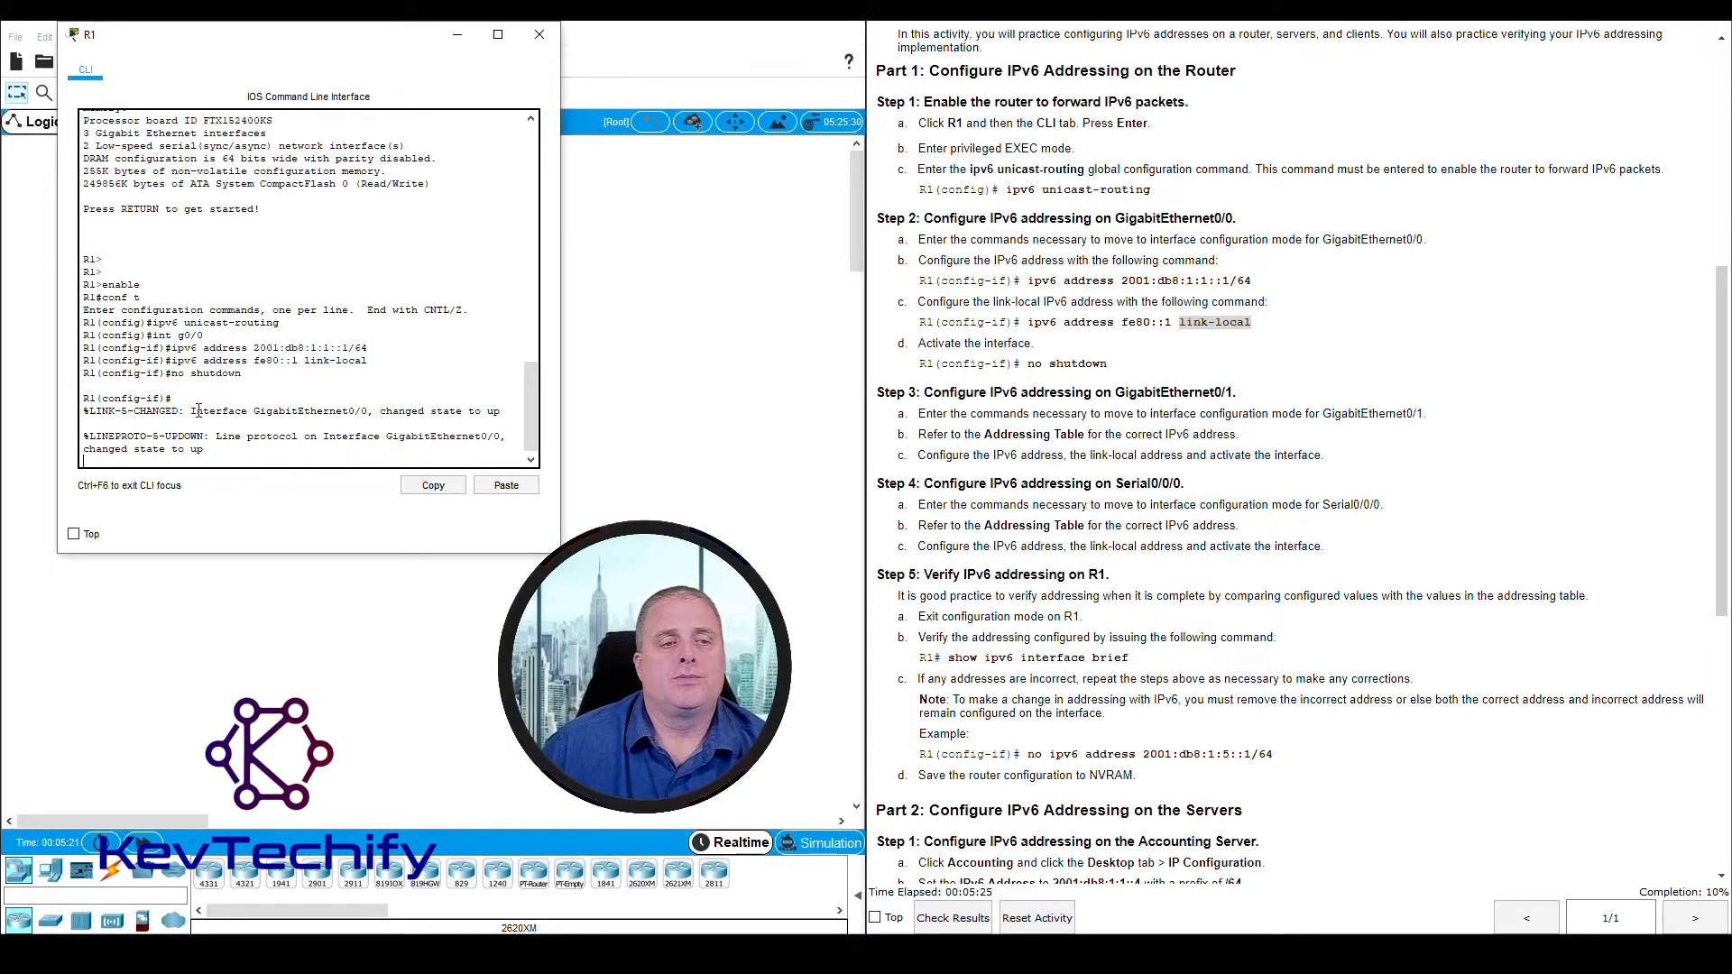
left_click_drag(190, 412, 502, 409)
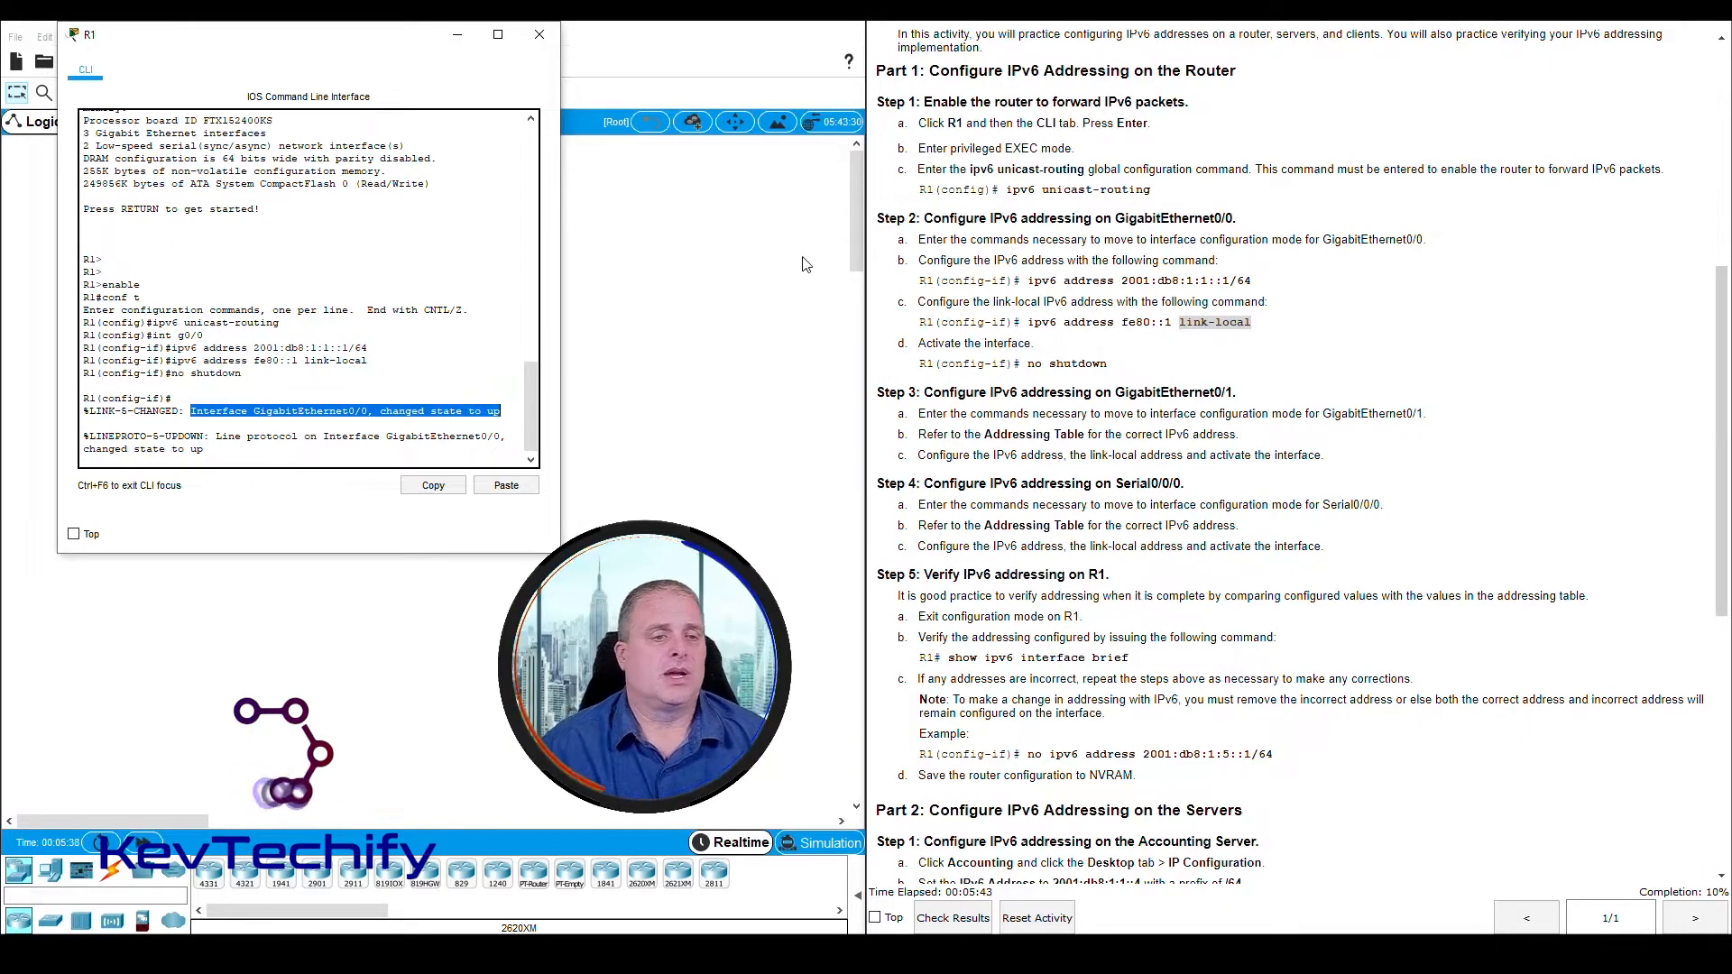
Examine the link and line protocol state messages for GigabitEthernet0/0 in R1's command line output
left_click_drag(216, 436, 203, 453)
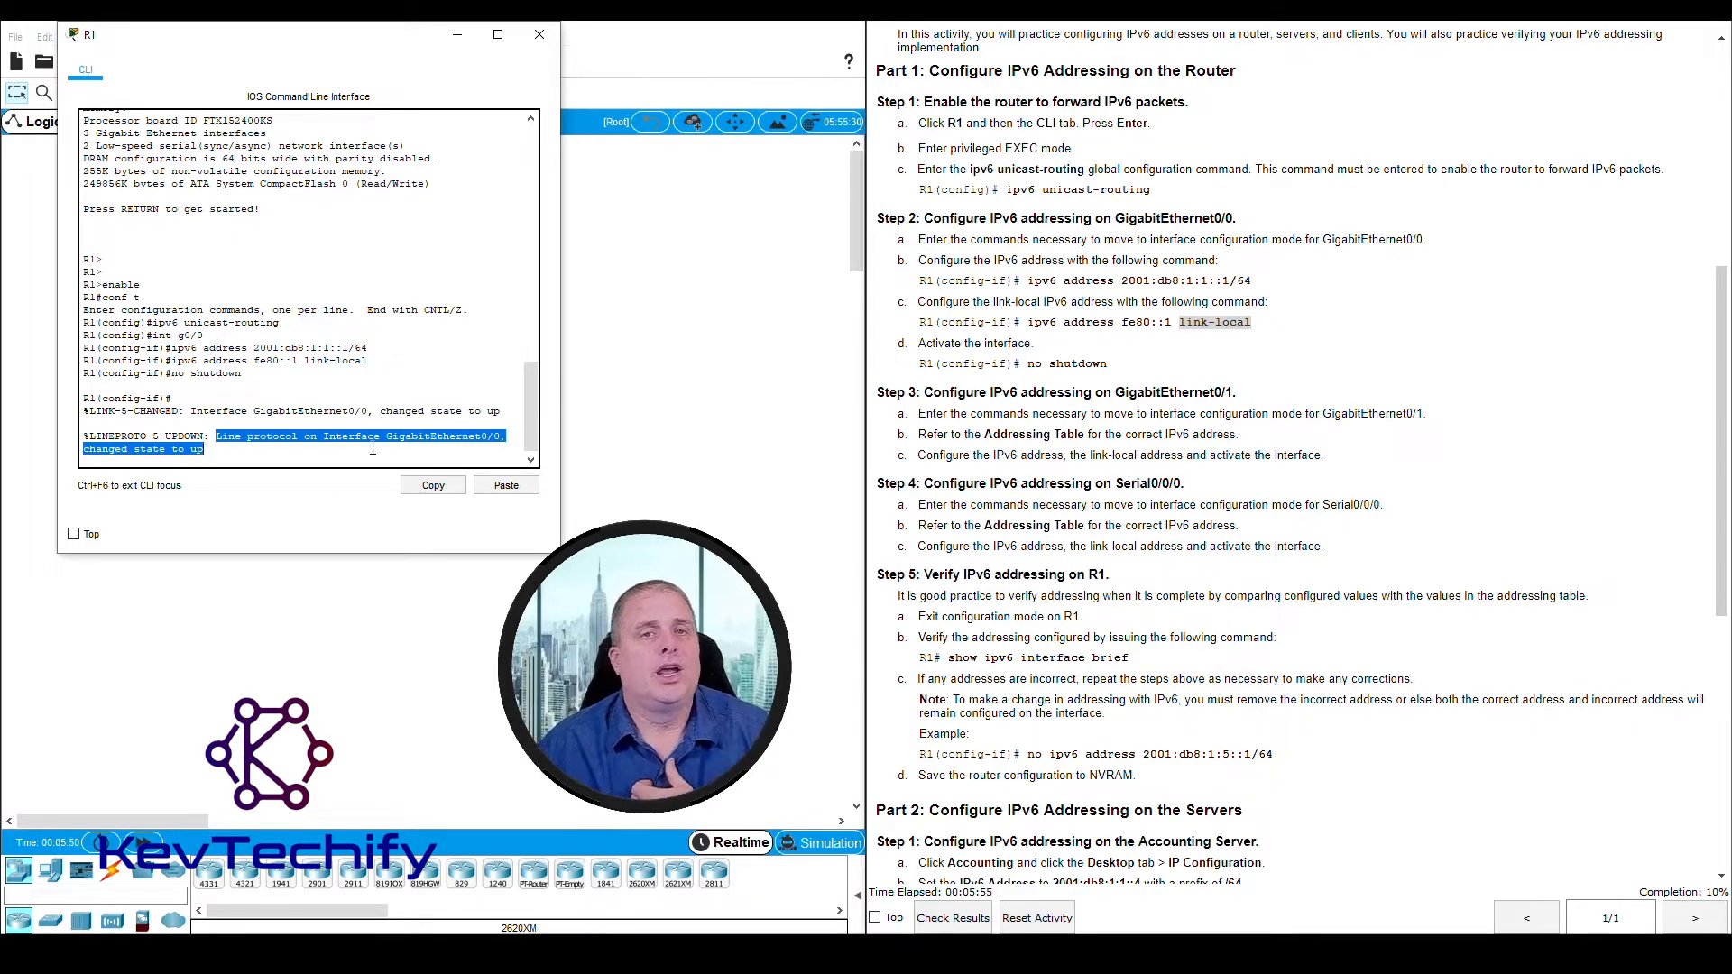
left_click(439, 415)
left_click_drag(190, 411, 433, 418)
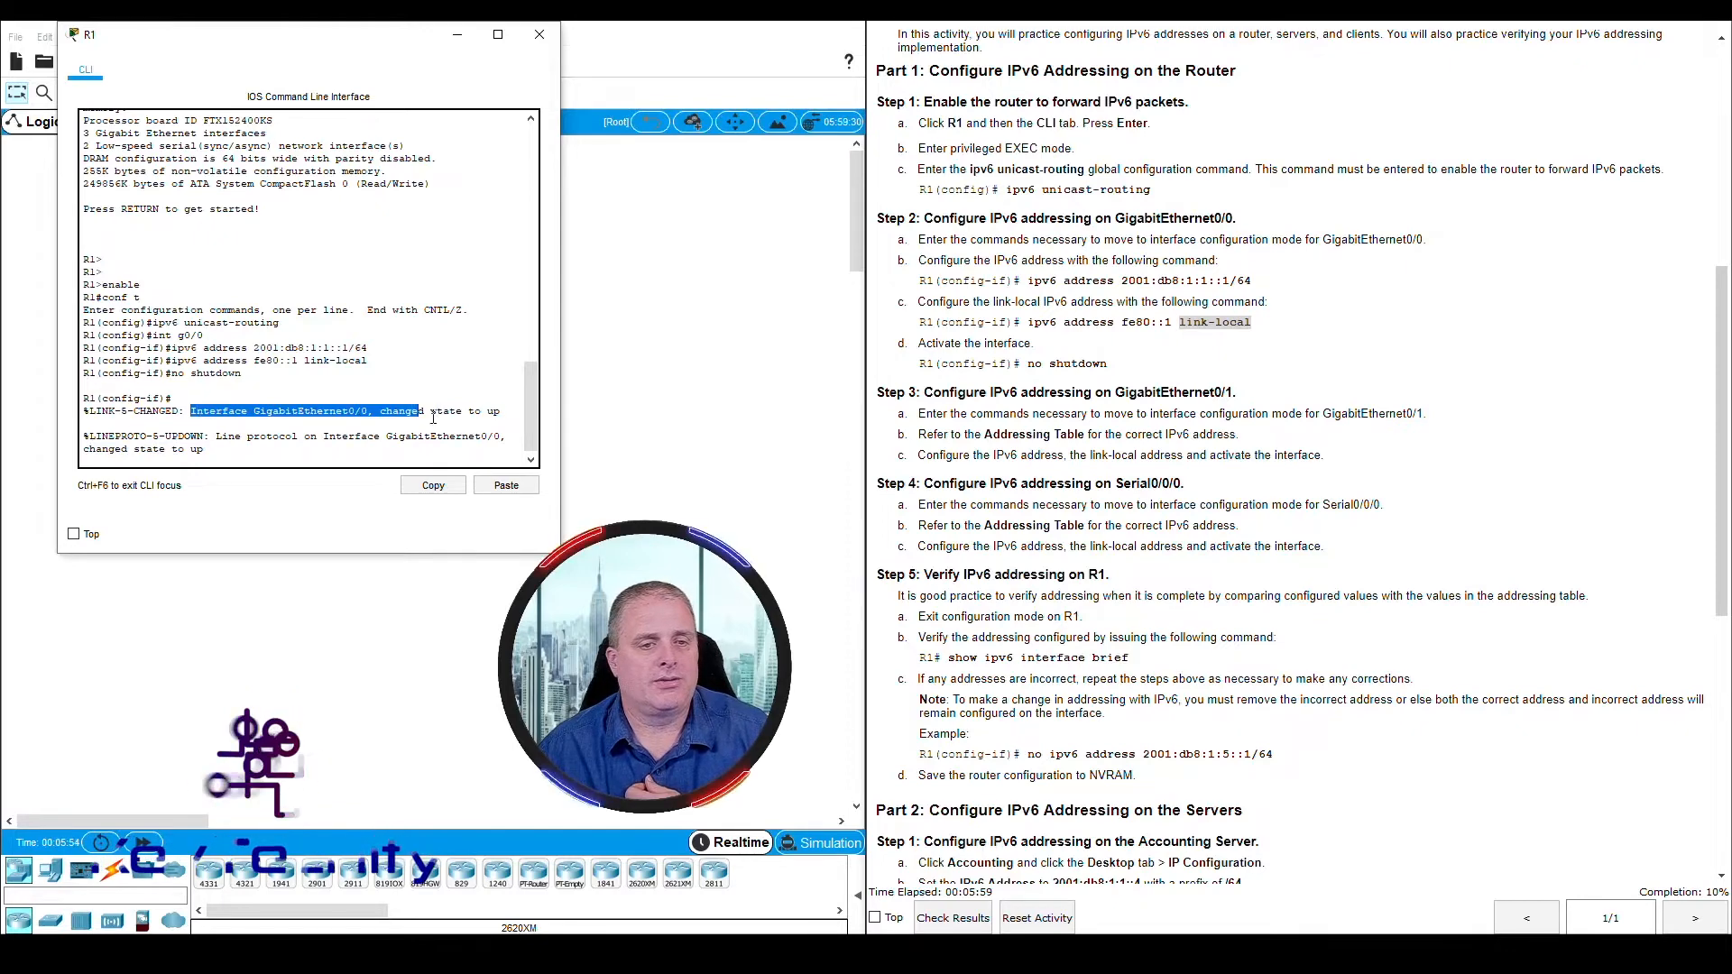
left_click_drag(215, 437, 221, 453)
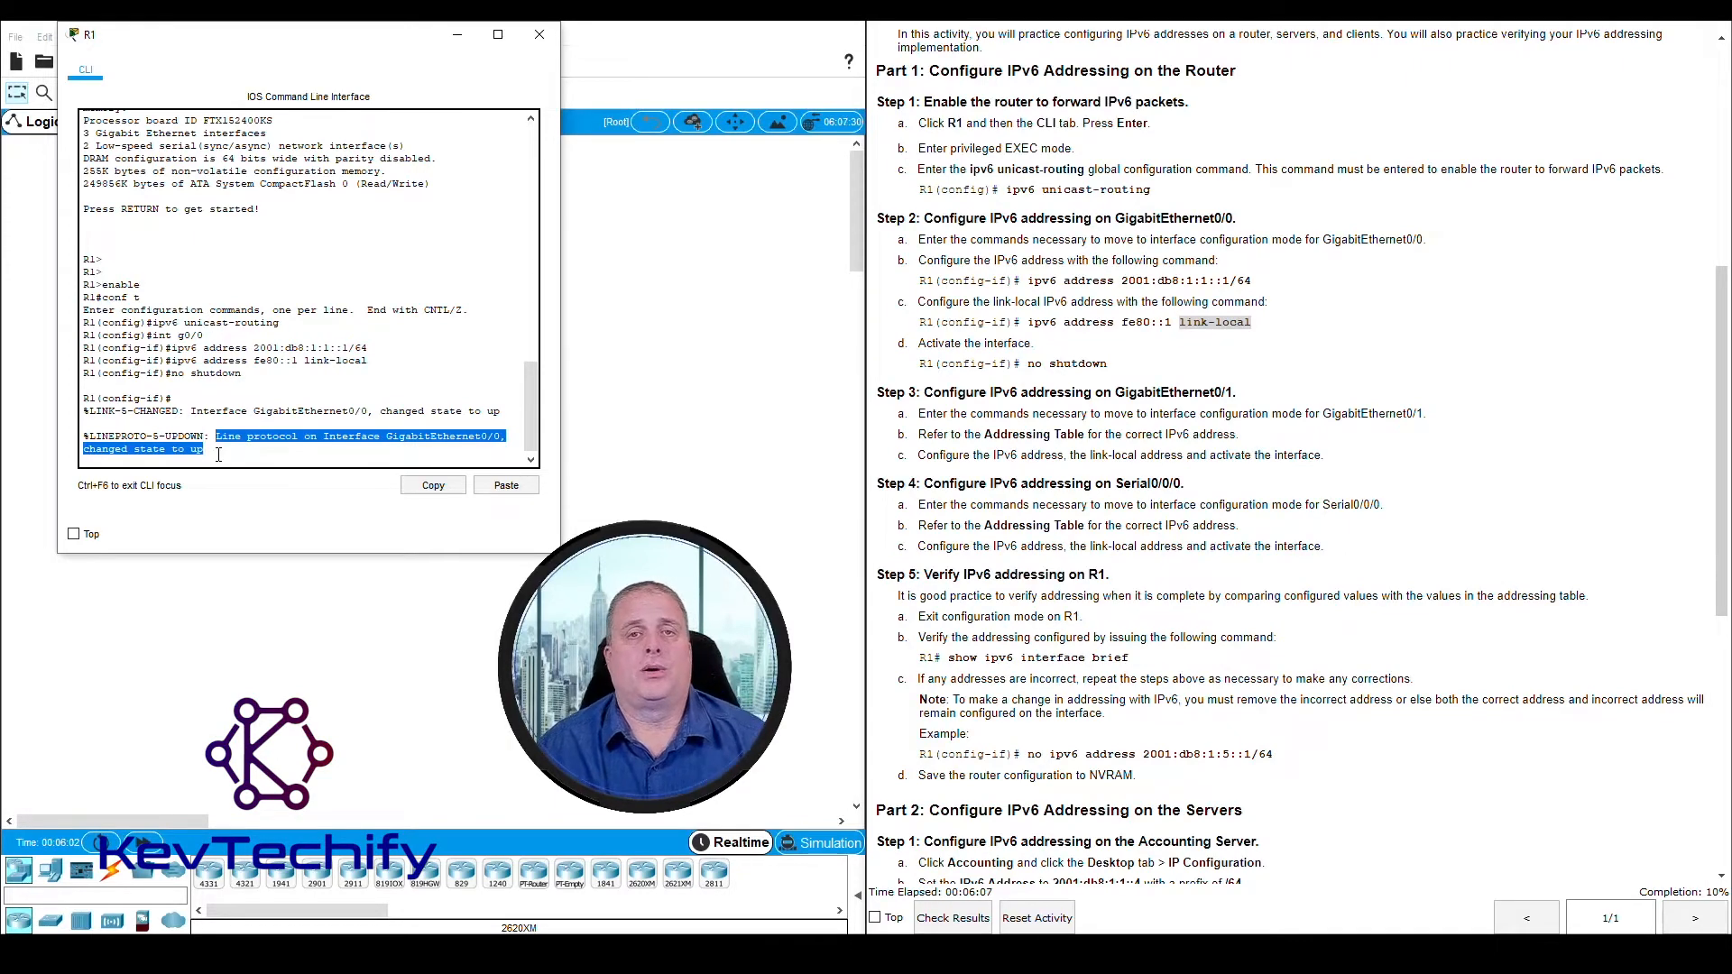
left_click(268, 457)
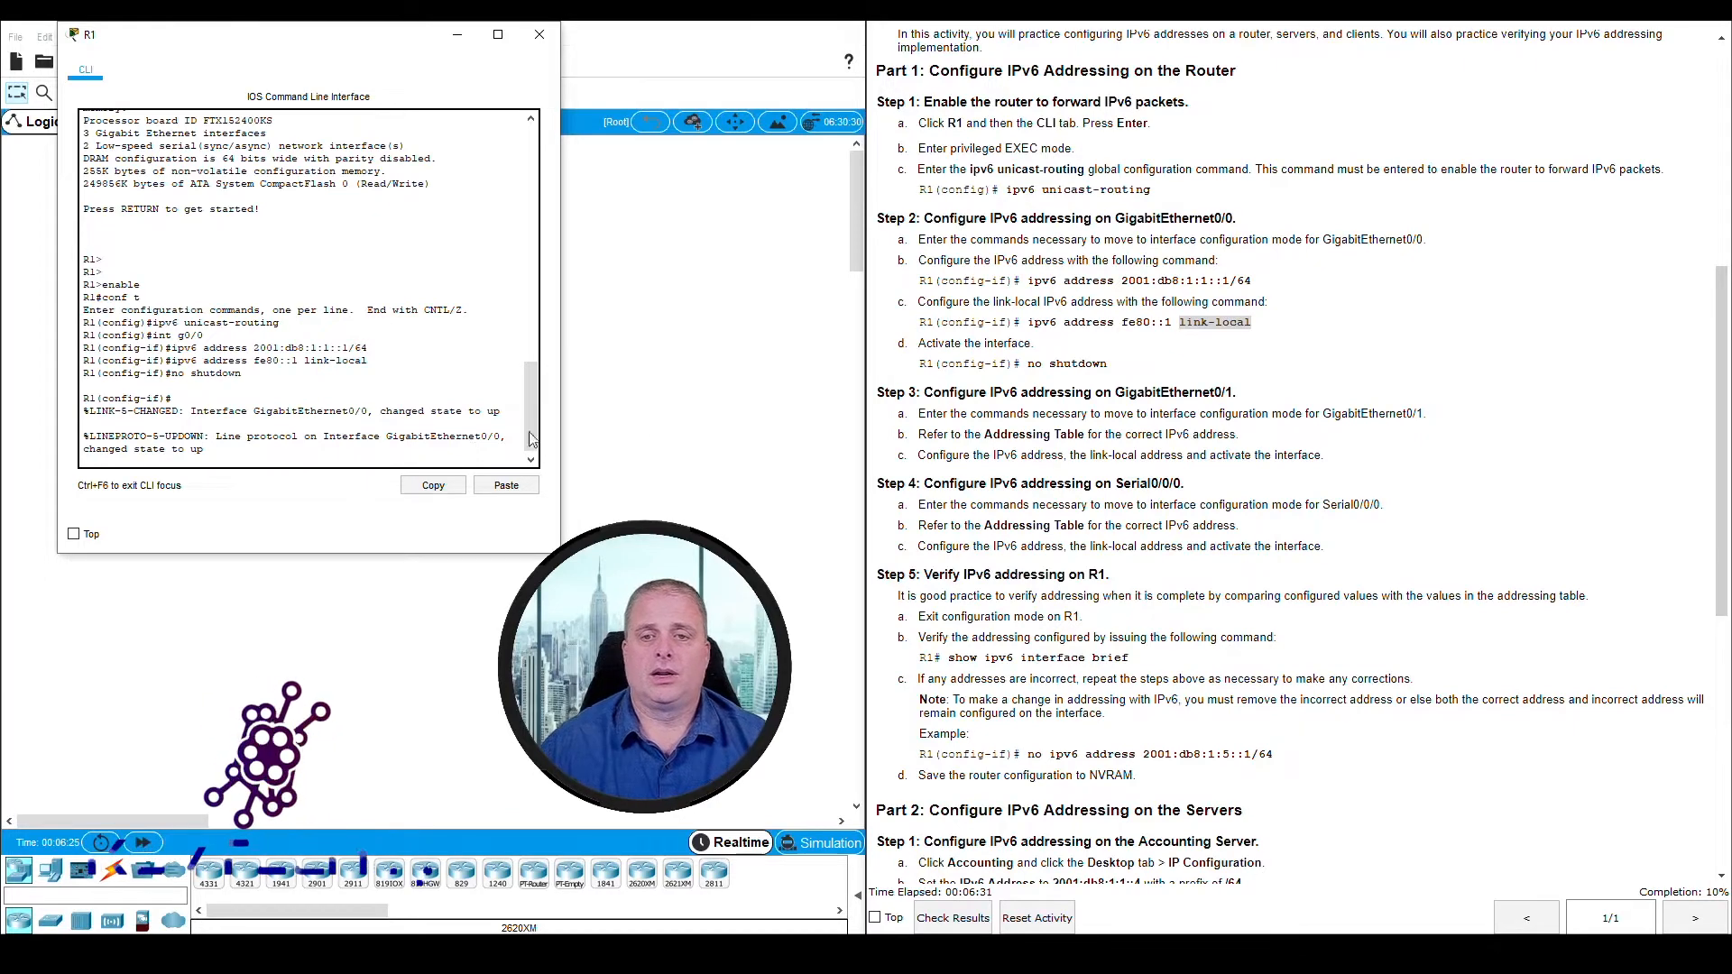
Read the Step 3 instructions for configuring IPv6 addressing on GigabitEthernet0/1, including the reference to the Addressing Table
left_click_drag(878, 393, 1225, 387)
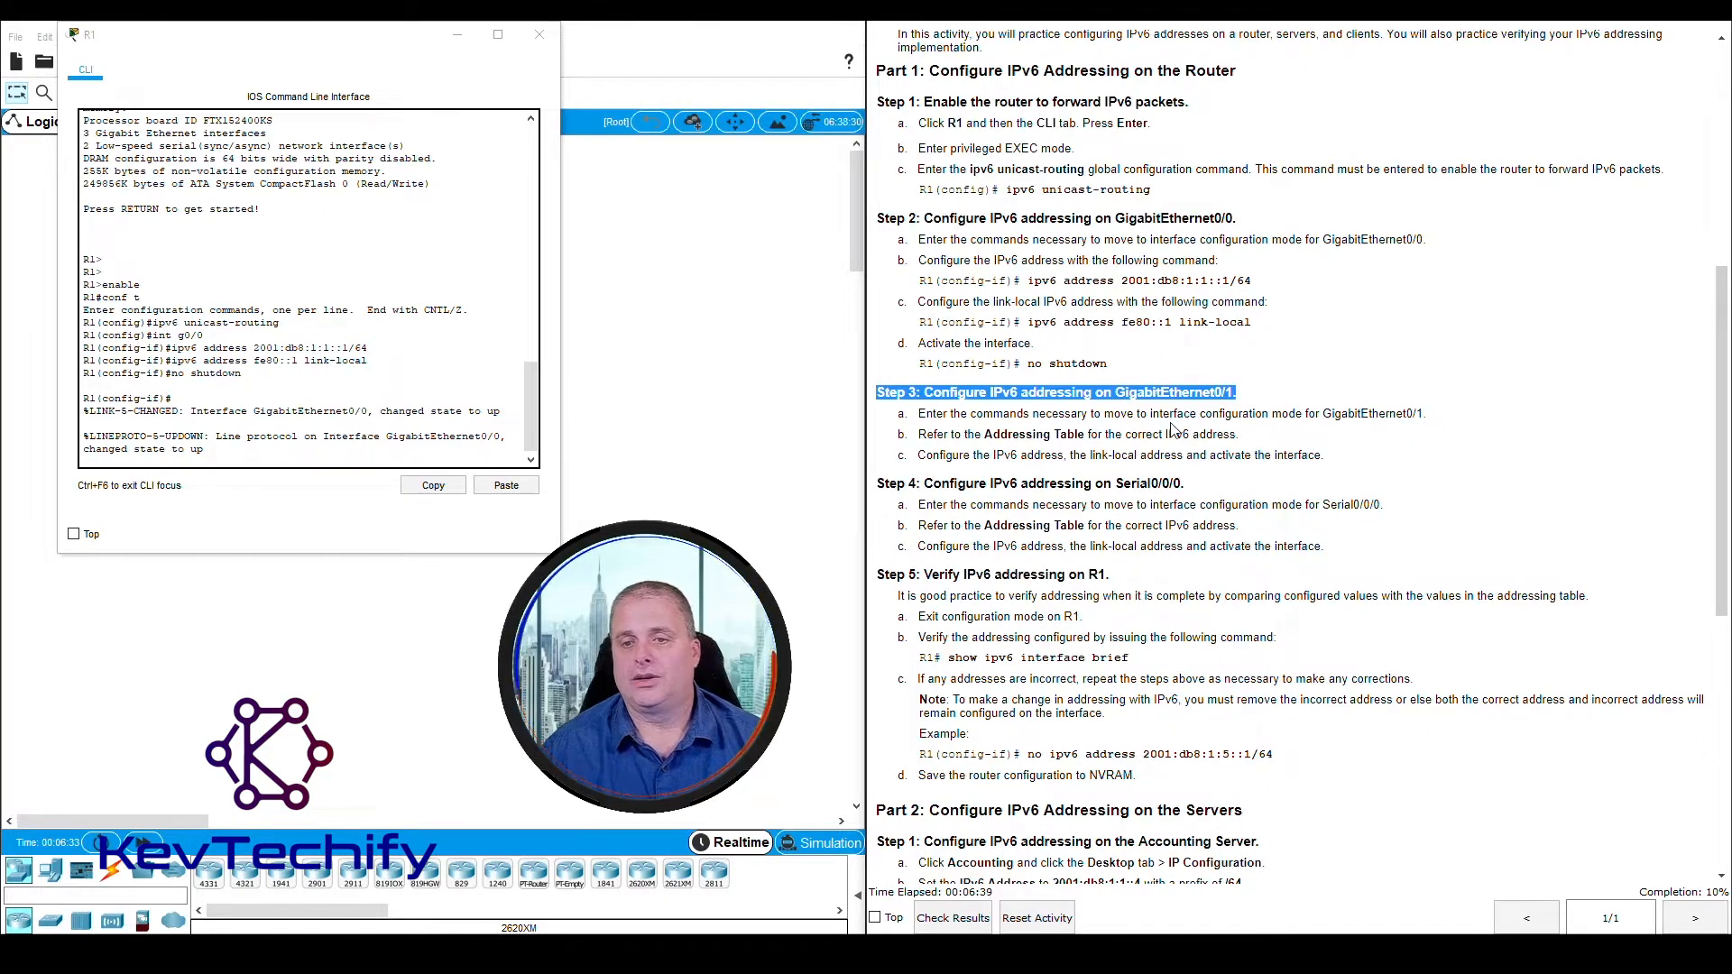
left_click(1154, 414)
left_click_drag(1153, 414, 1422, 419)
left_click(980, 441)
left_click_drag(980, 442, 1245, 440)
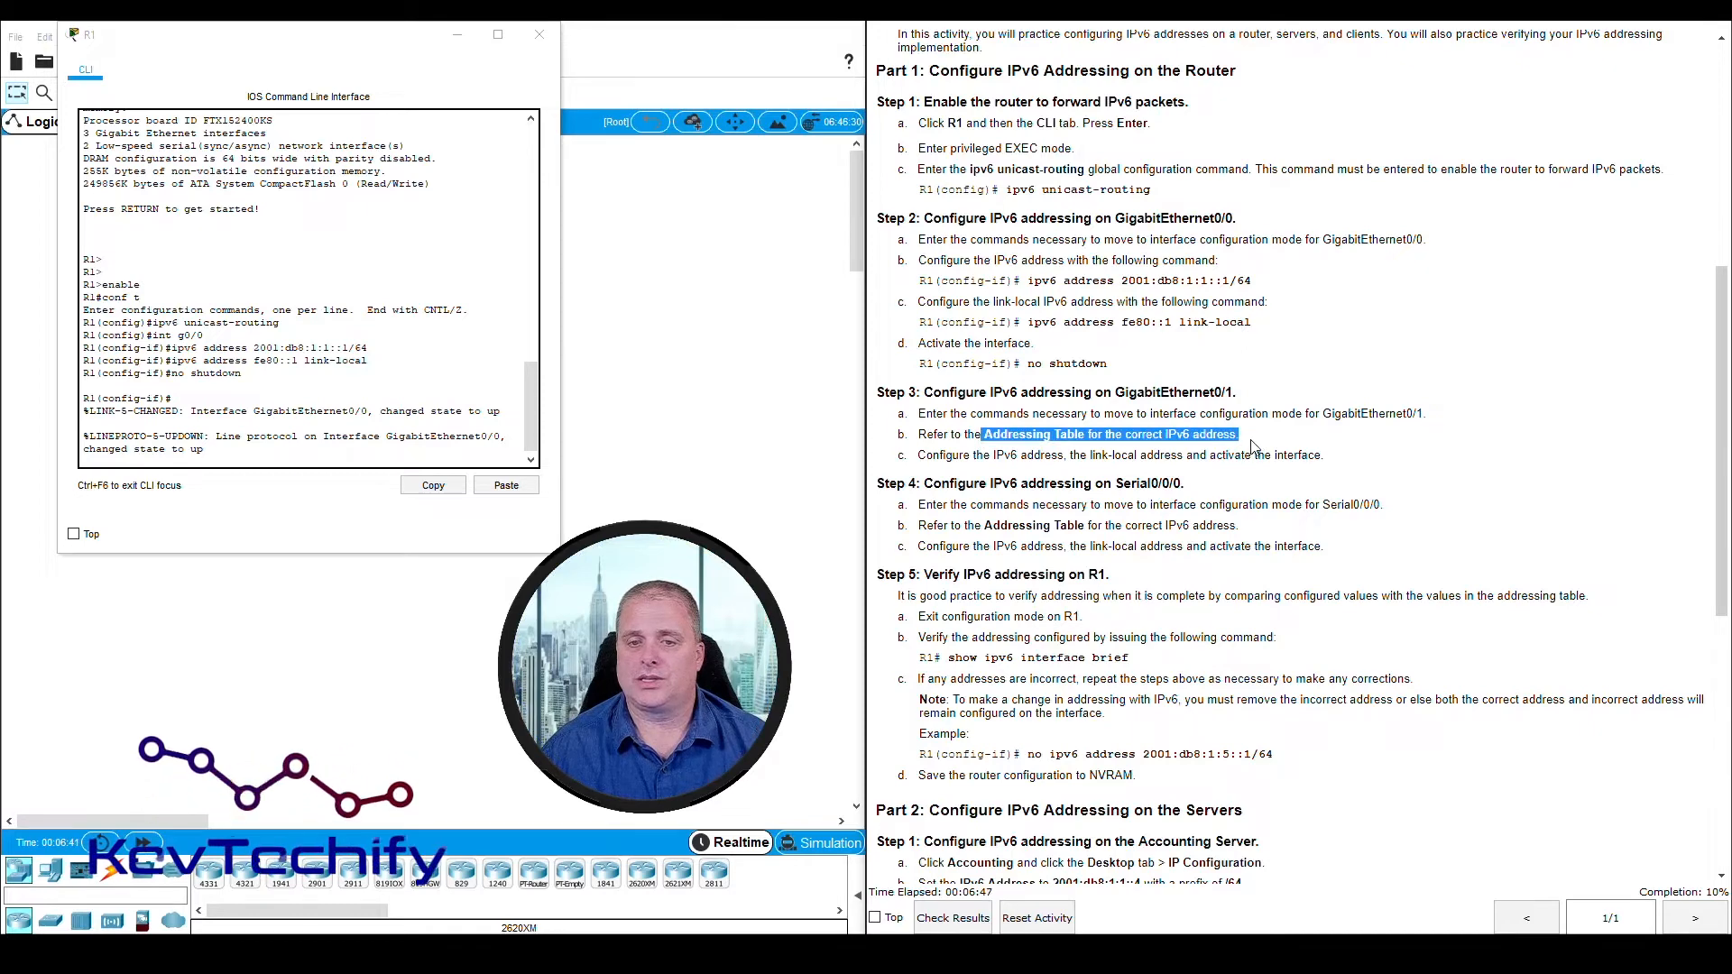
left_click(1007, 455)
mouse_move(1007, 455)
left_mouse_down()
mouse_move(1319, 455)
mouse_move(998, 456)
left_mouse_up()
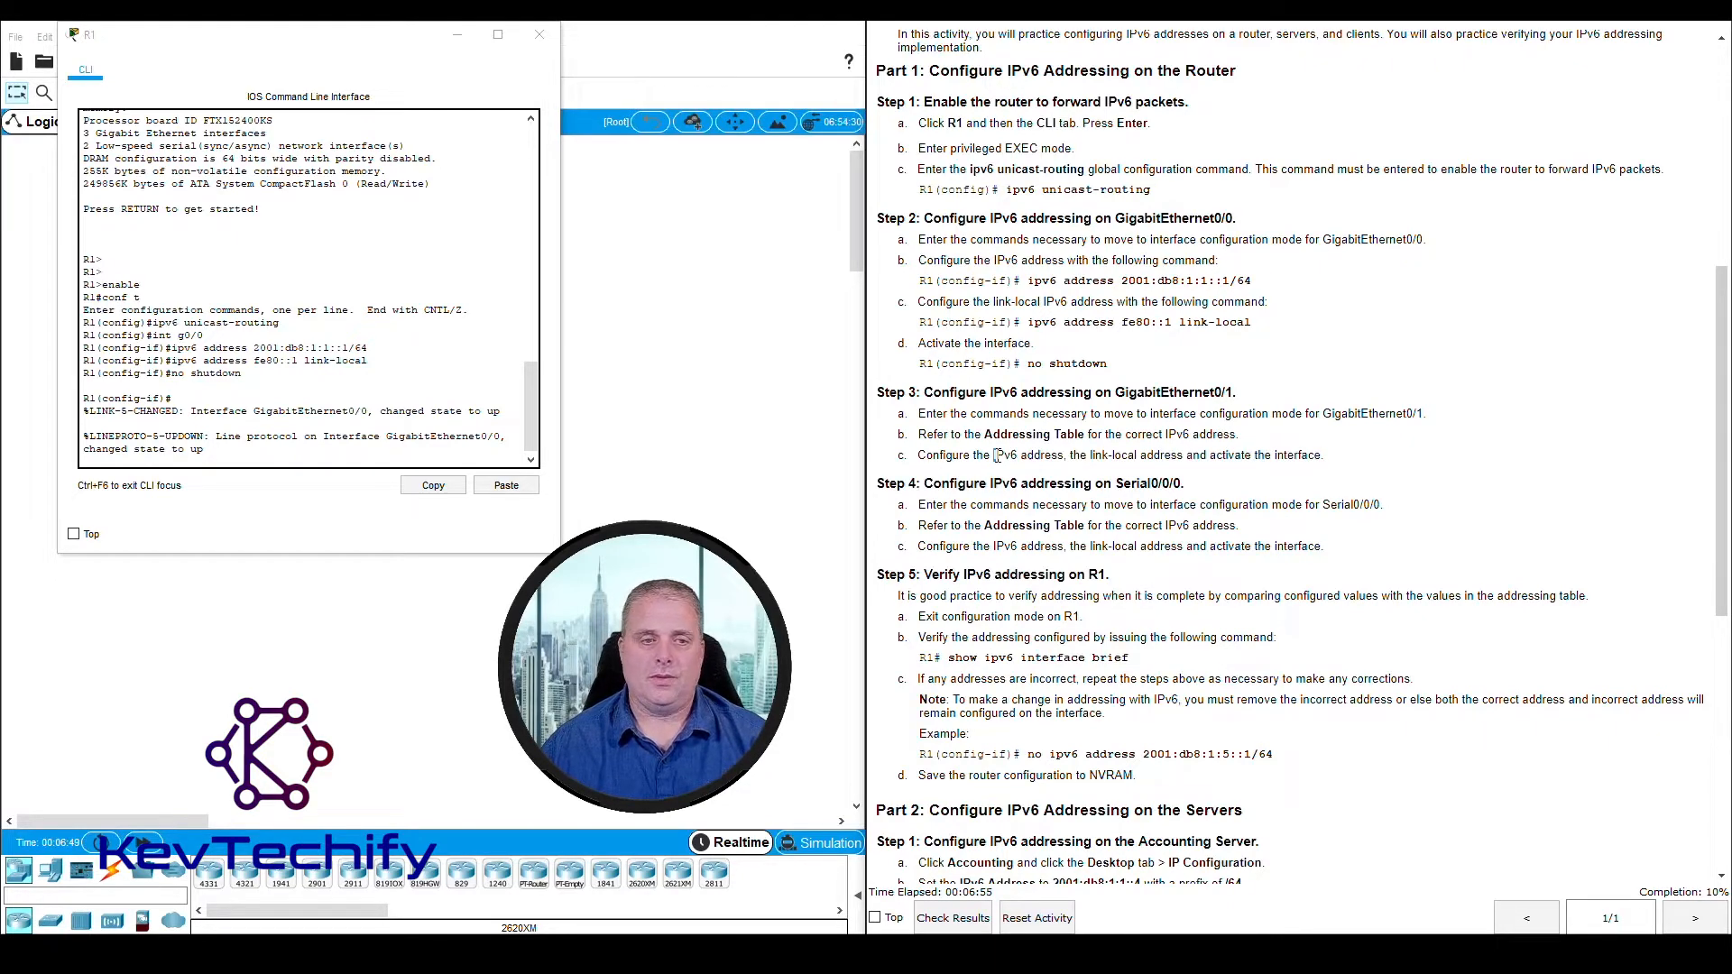
Exit GigabitEthernet0/0's configuration mode on R1 and enter interface configuration mode for GigabitEthernet0/1 with int g0/1
left_click(214, 458)
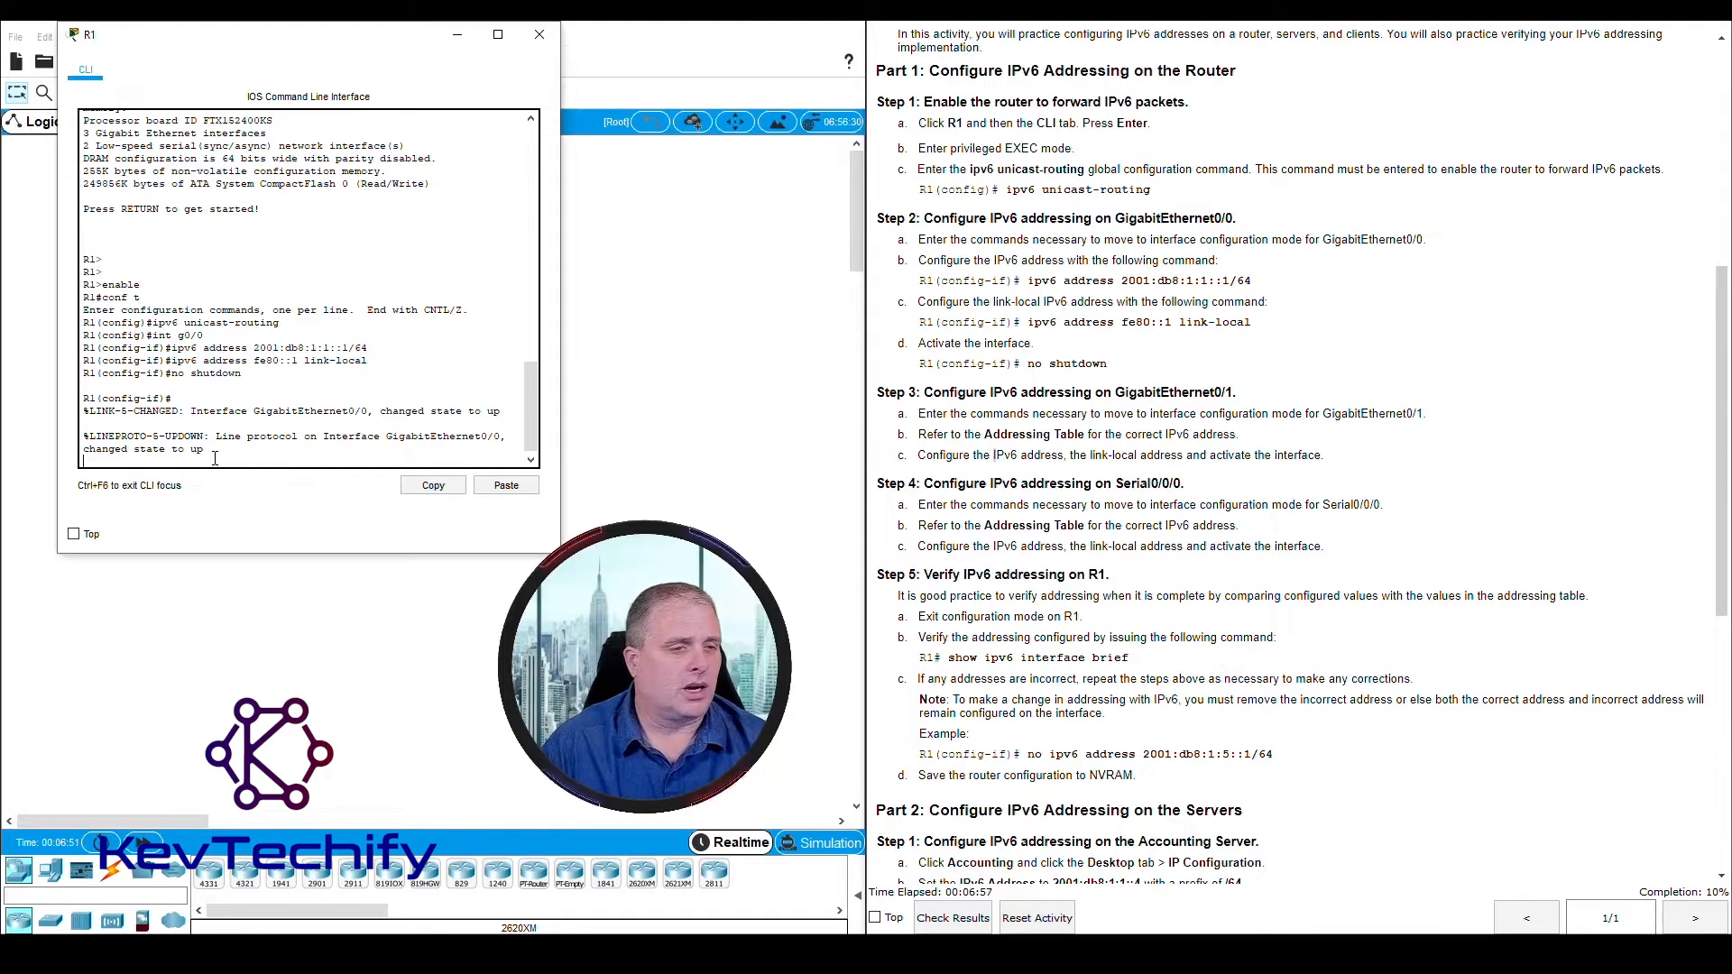
key("Return")
key("Return")
type("exit")
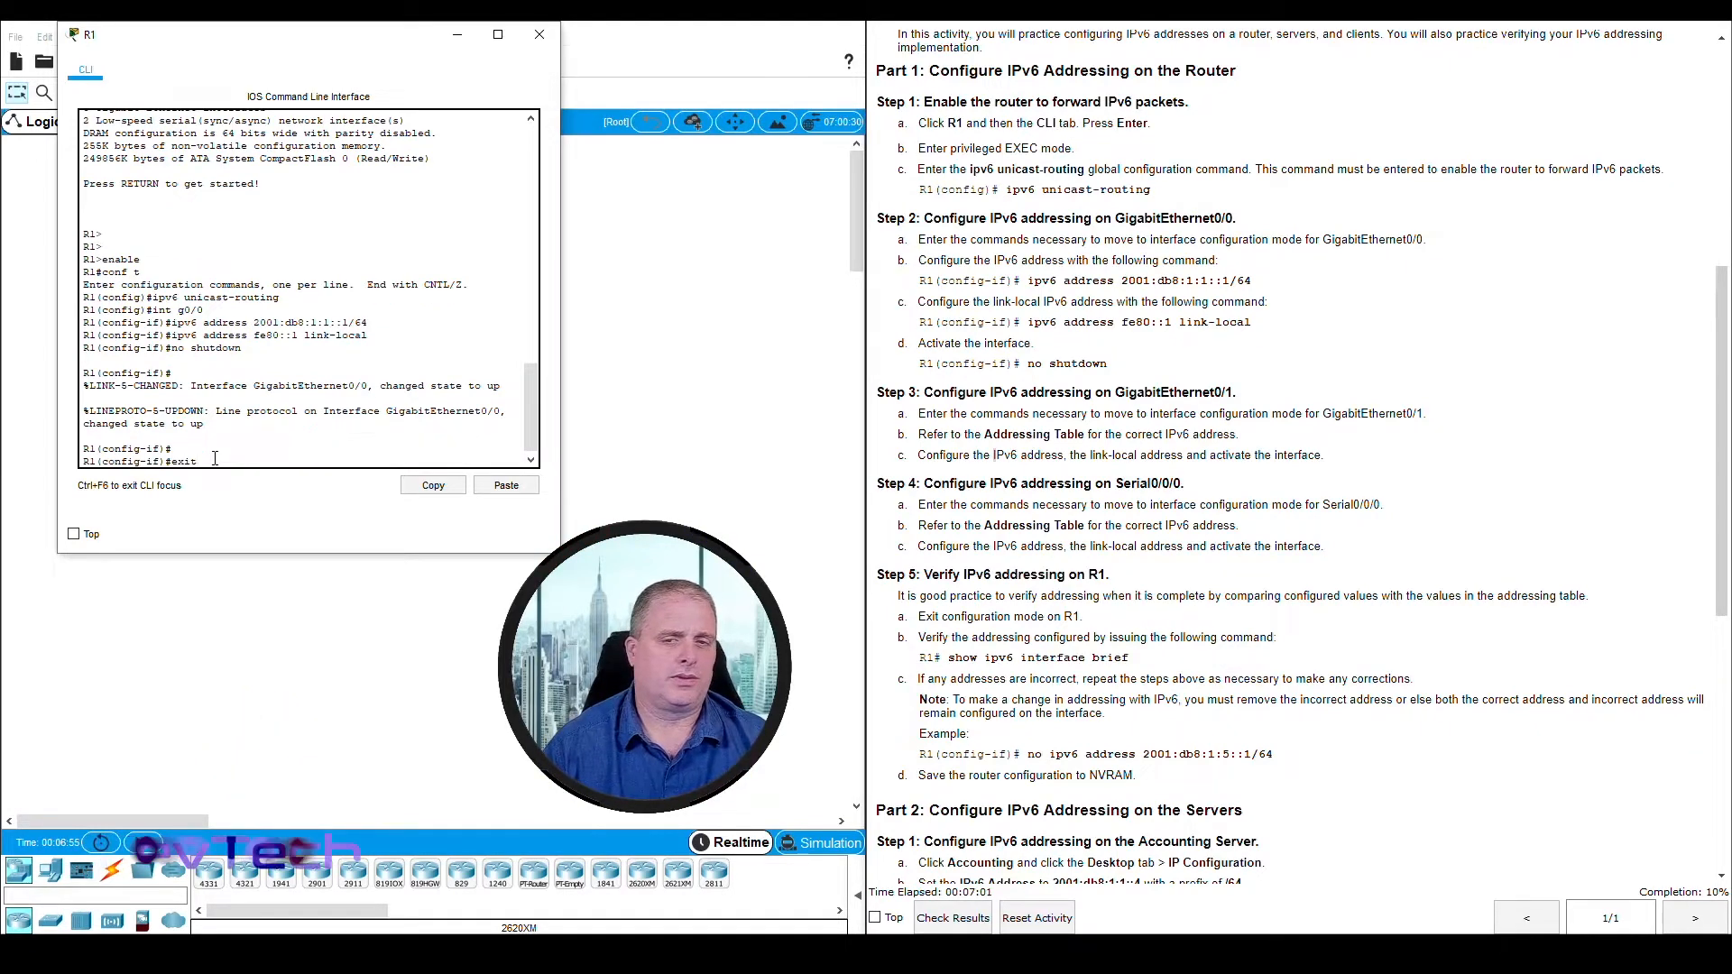
key("Return")
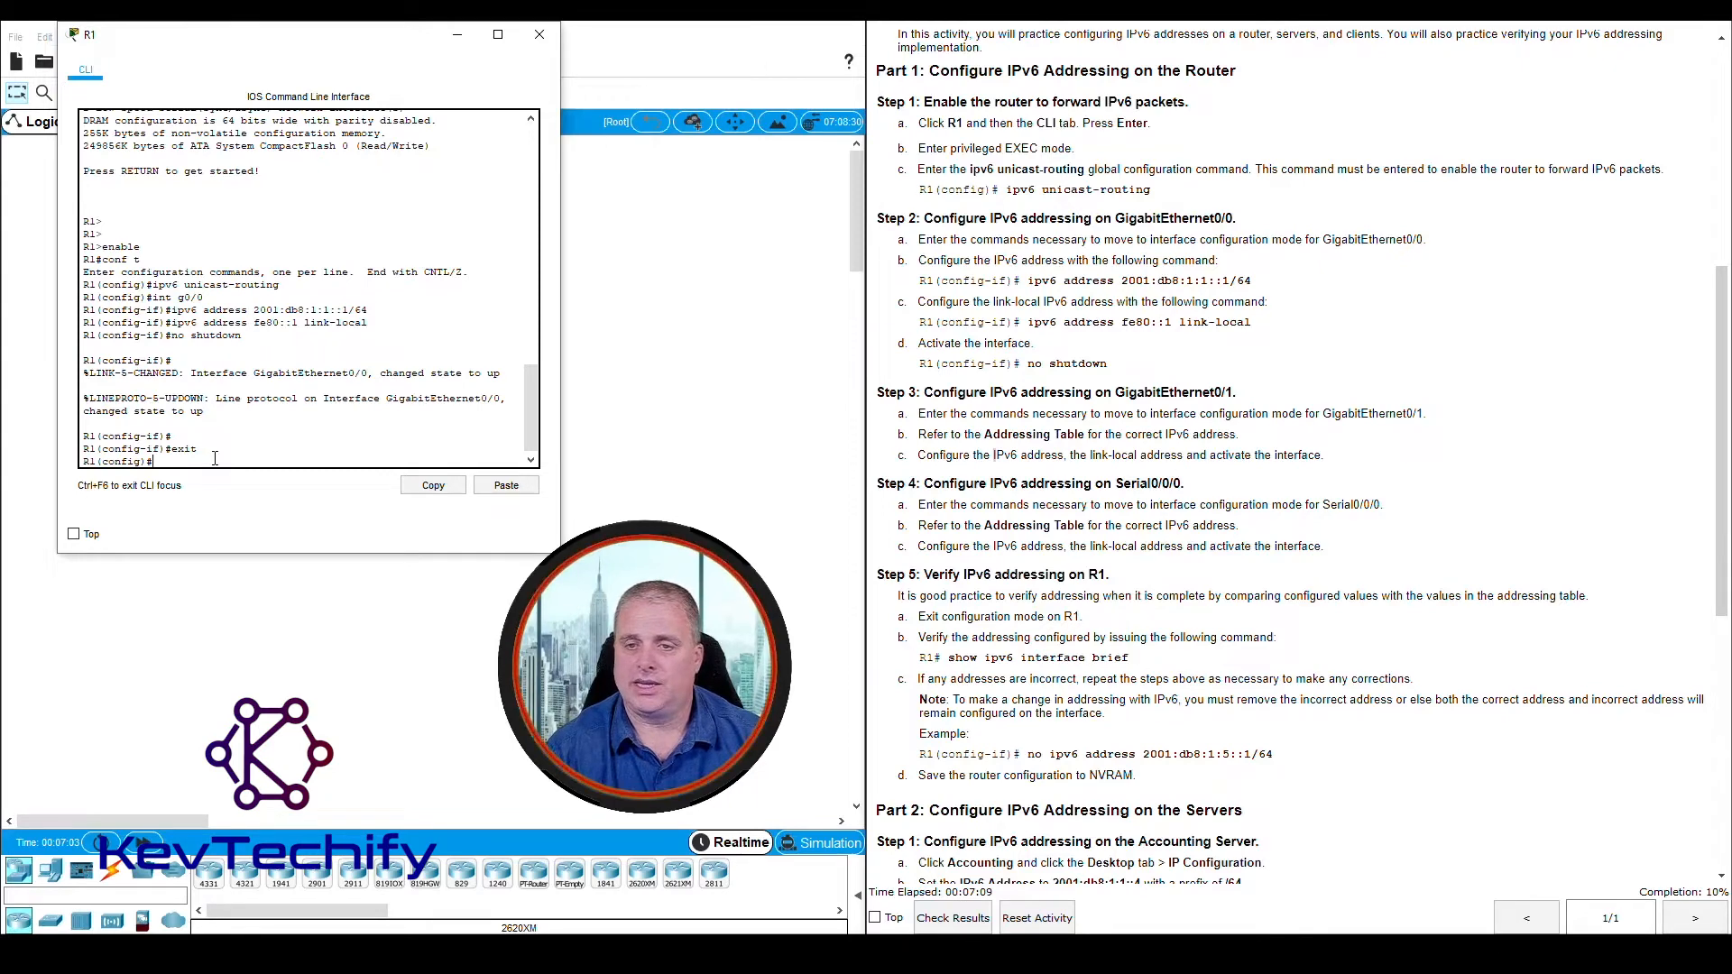
type("int")
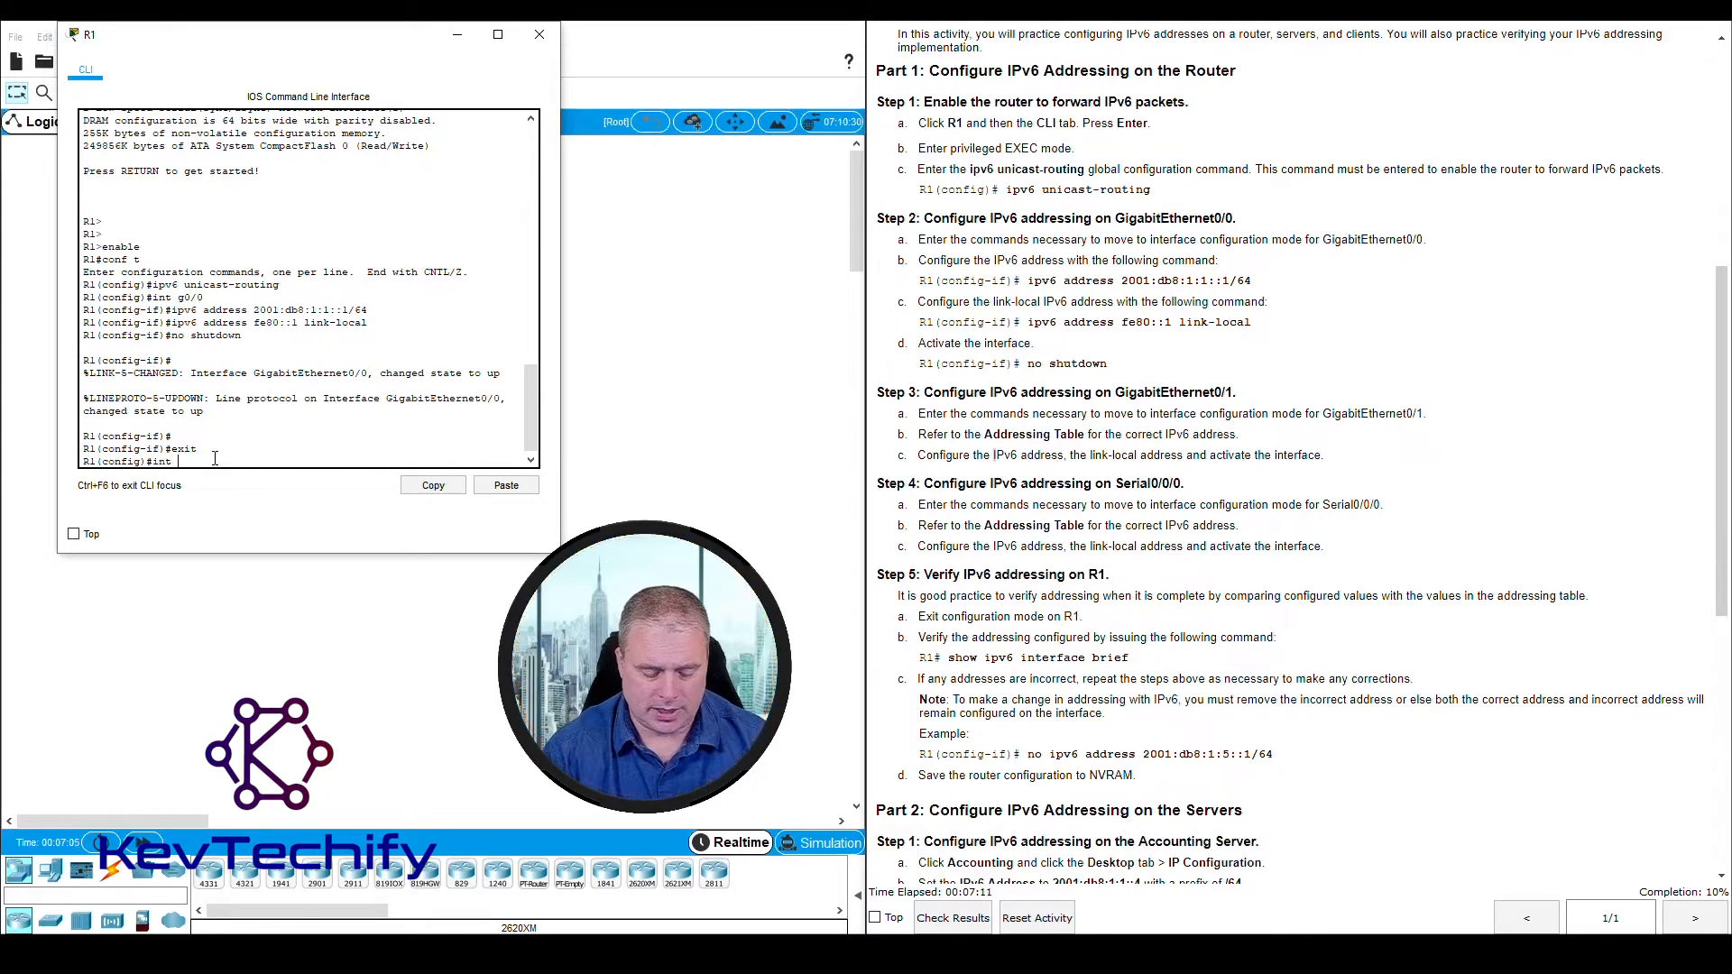
type(" g")
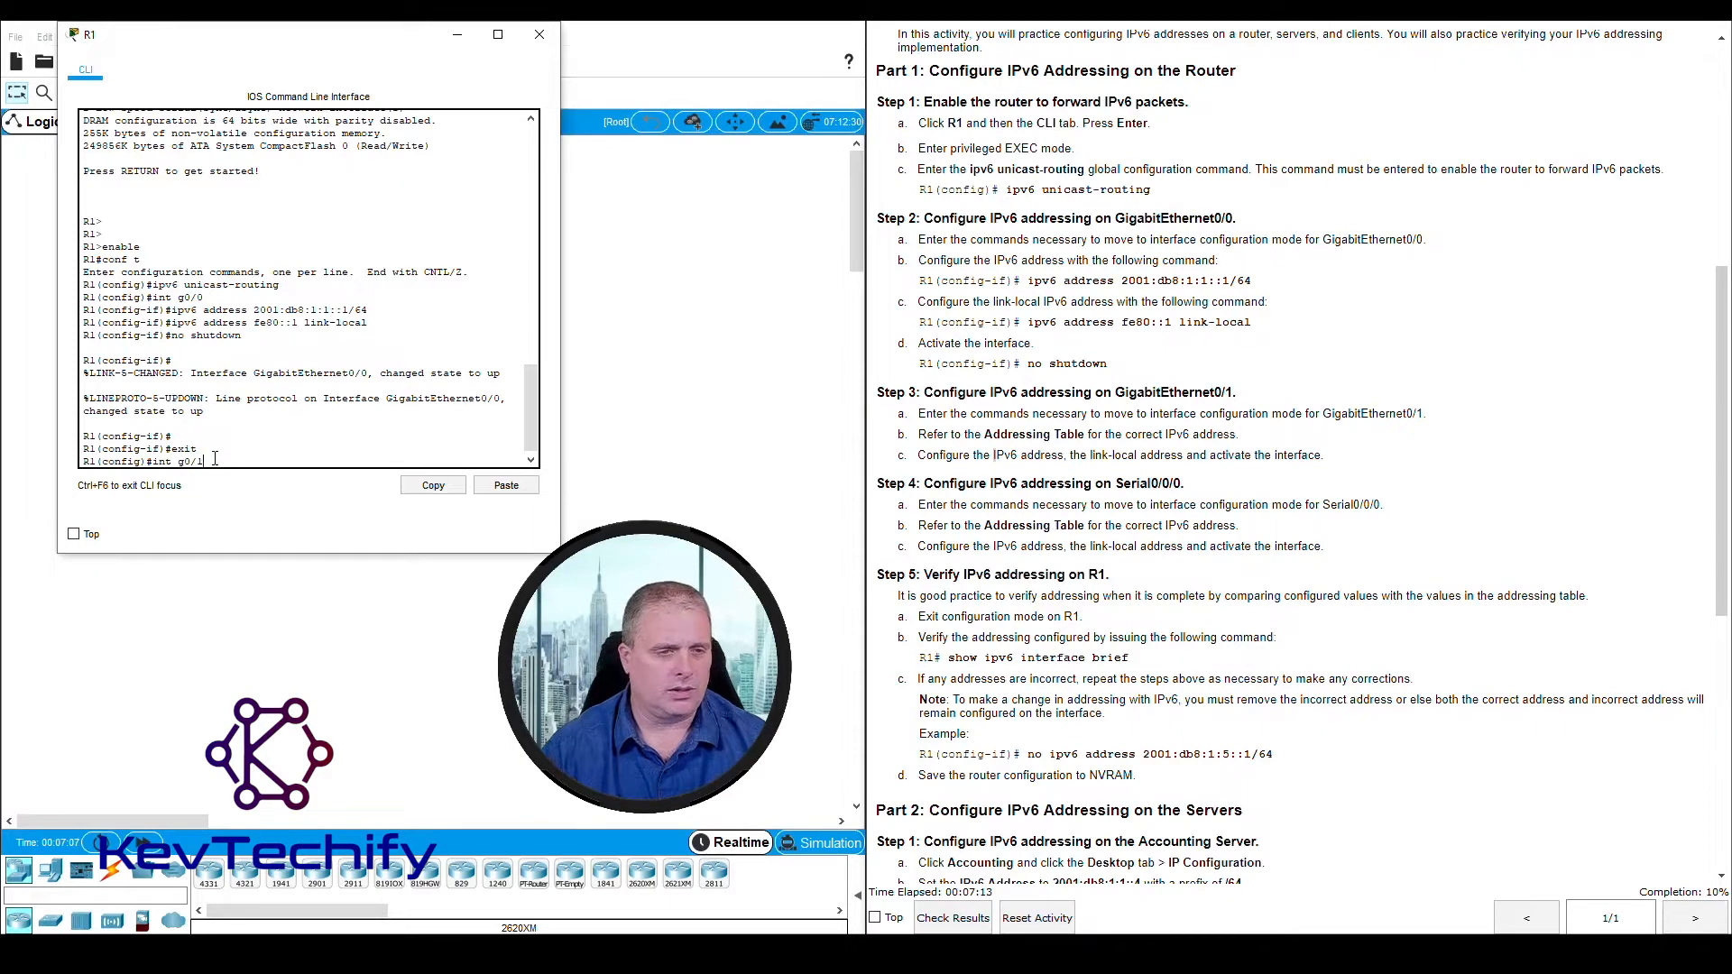
type("0/1")
key("Return")
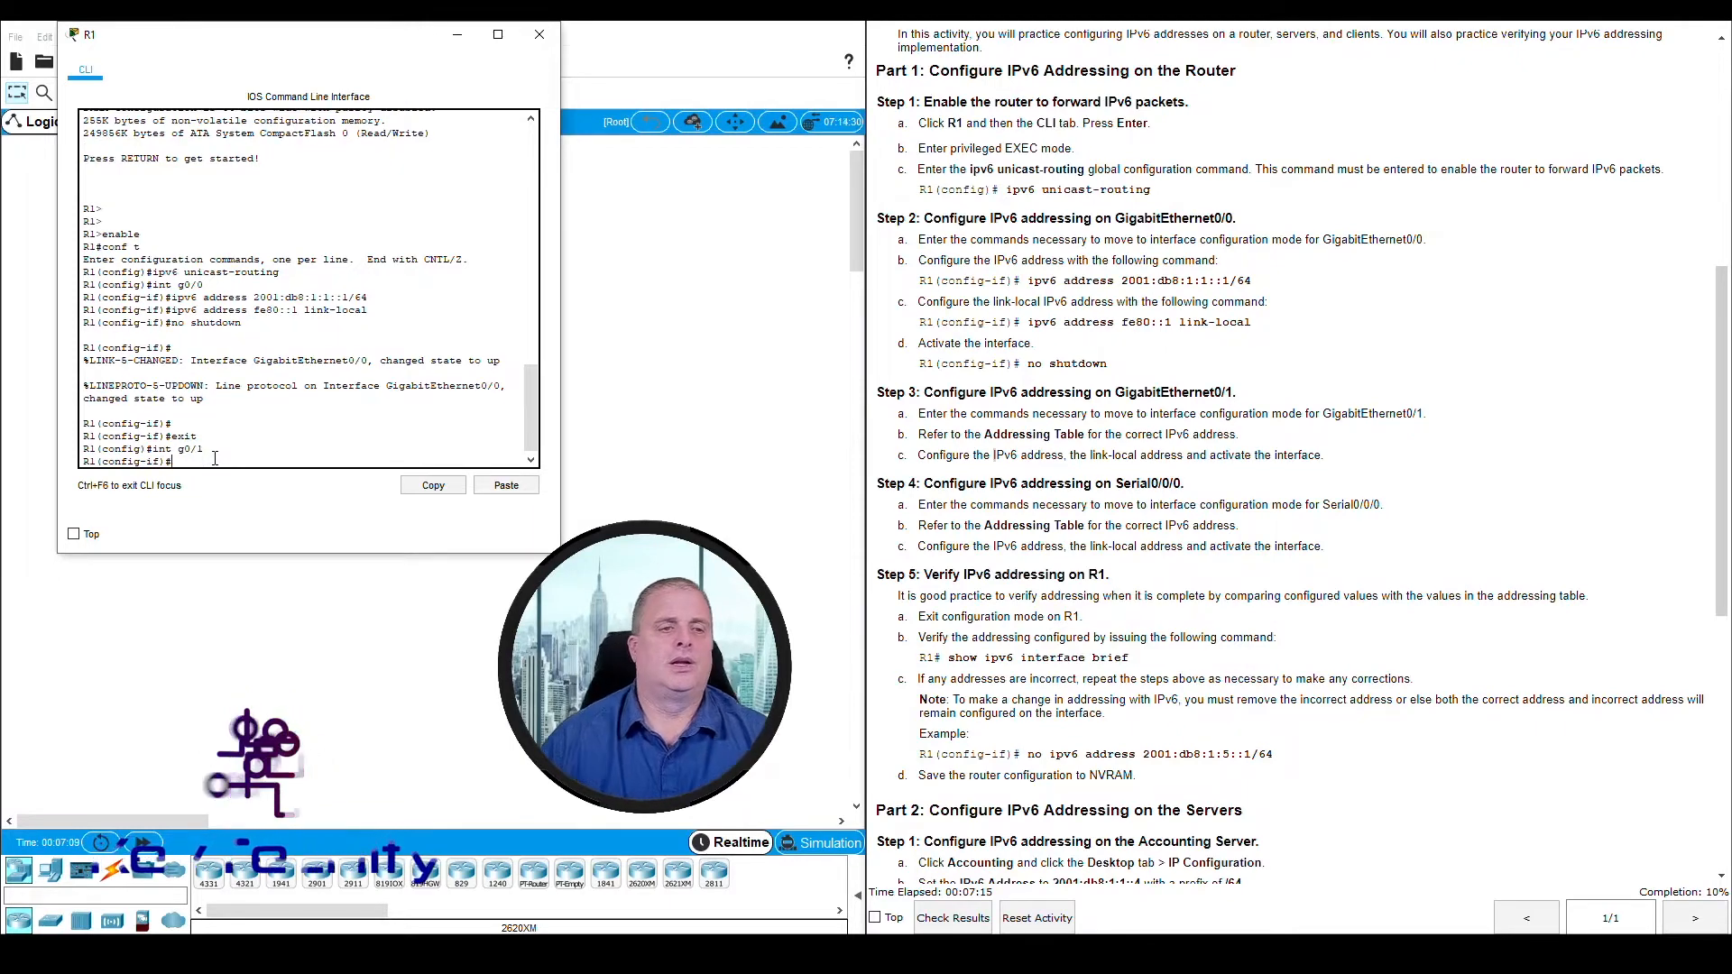
double_click(121, 448)
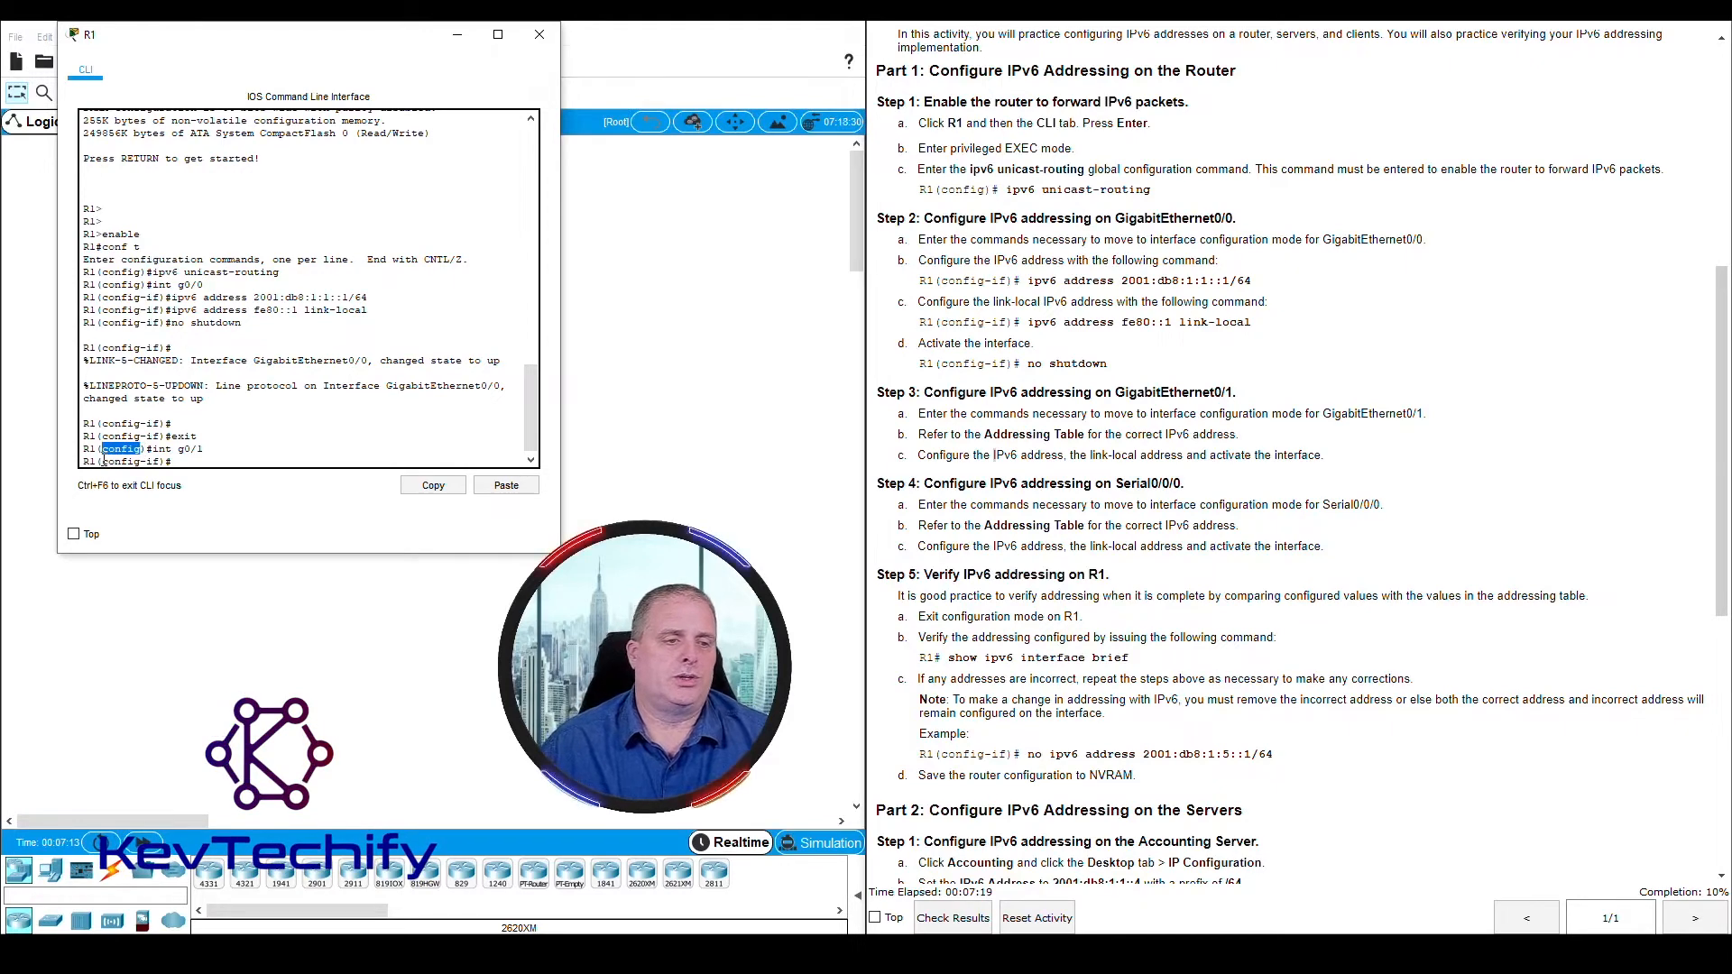
left_click_drag(102, 461, 145, 462)
left_click(181, 466)
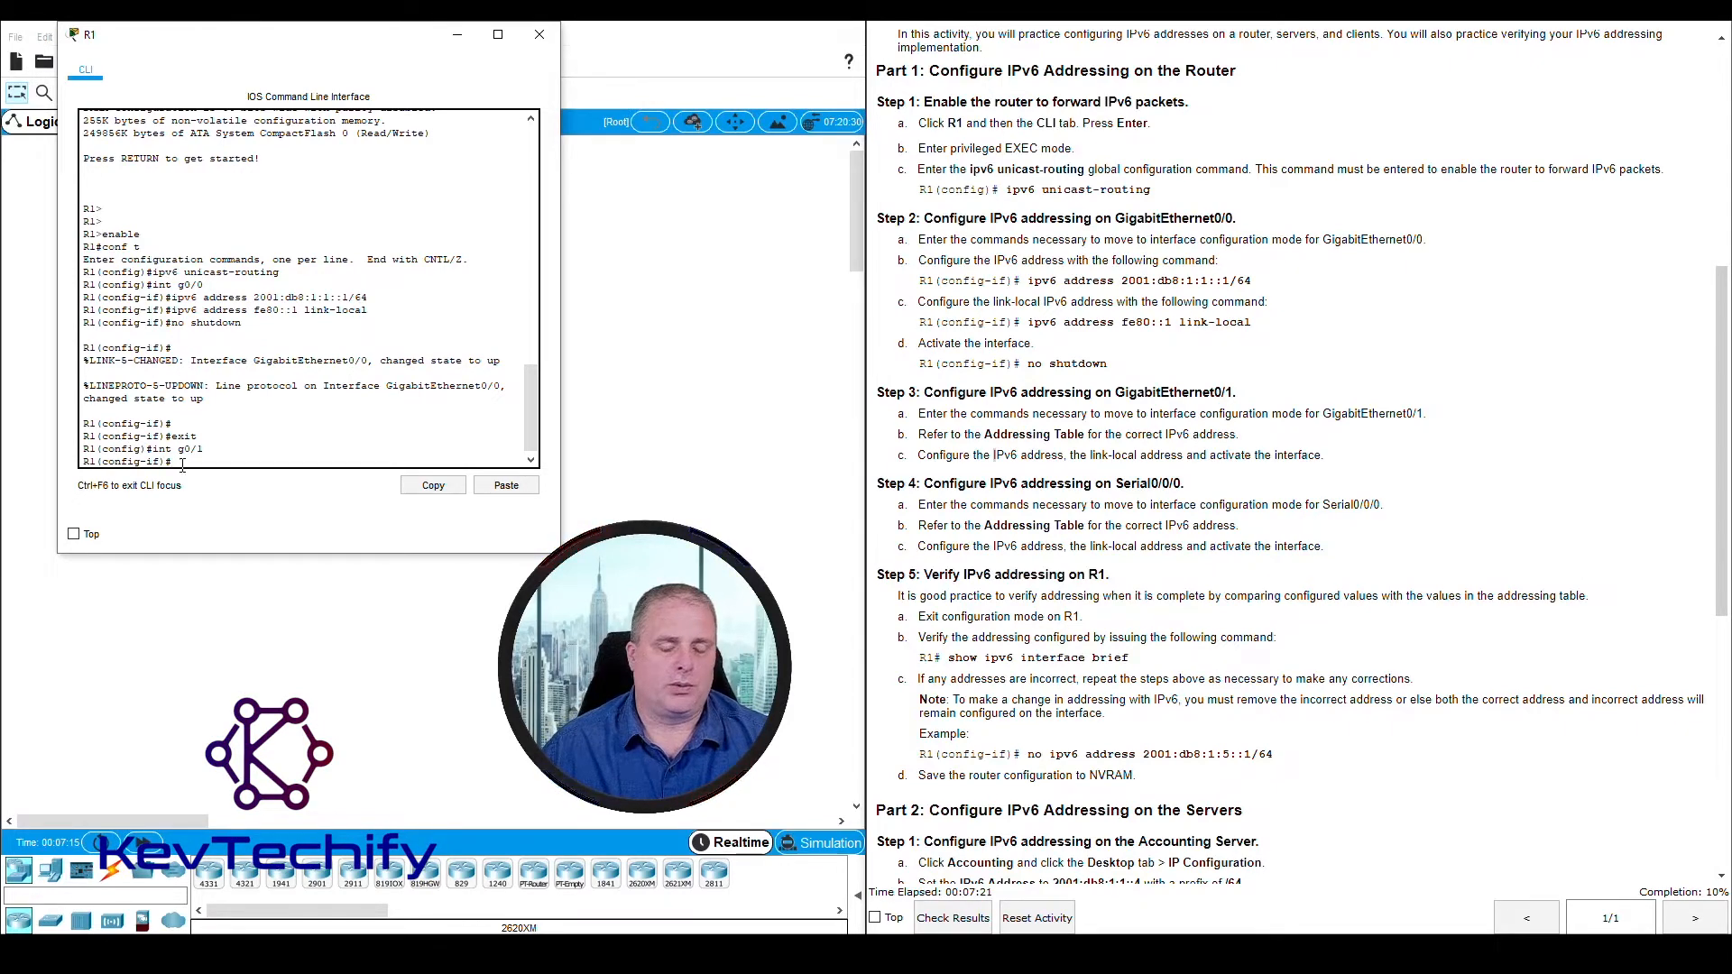
Look up R1's G0/1 entry in the Addressing Table and enter the command ipv6 address 2001:db8:1:2::1 for GigabitEthernet0/1
scroll(1104, 435, "up", 8)
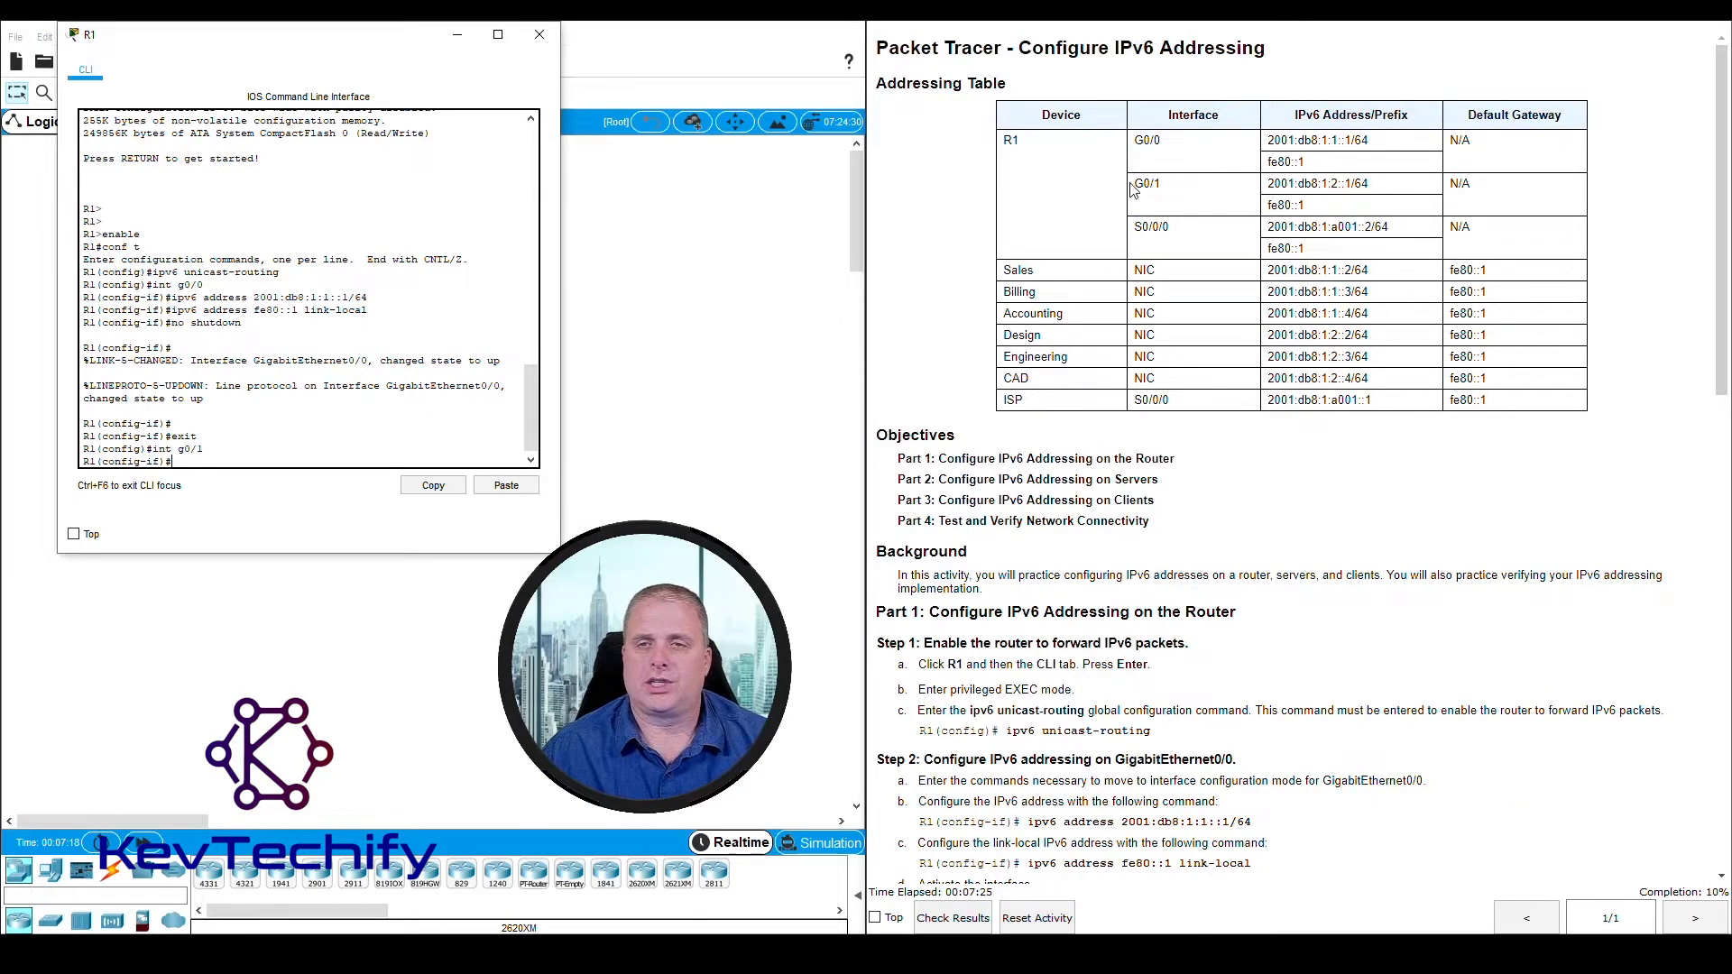
left_click_drag(1137, 183, 1395, 209)
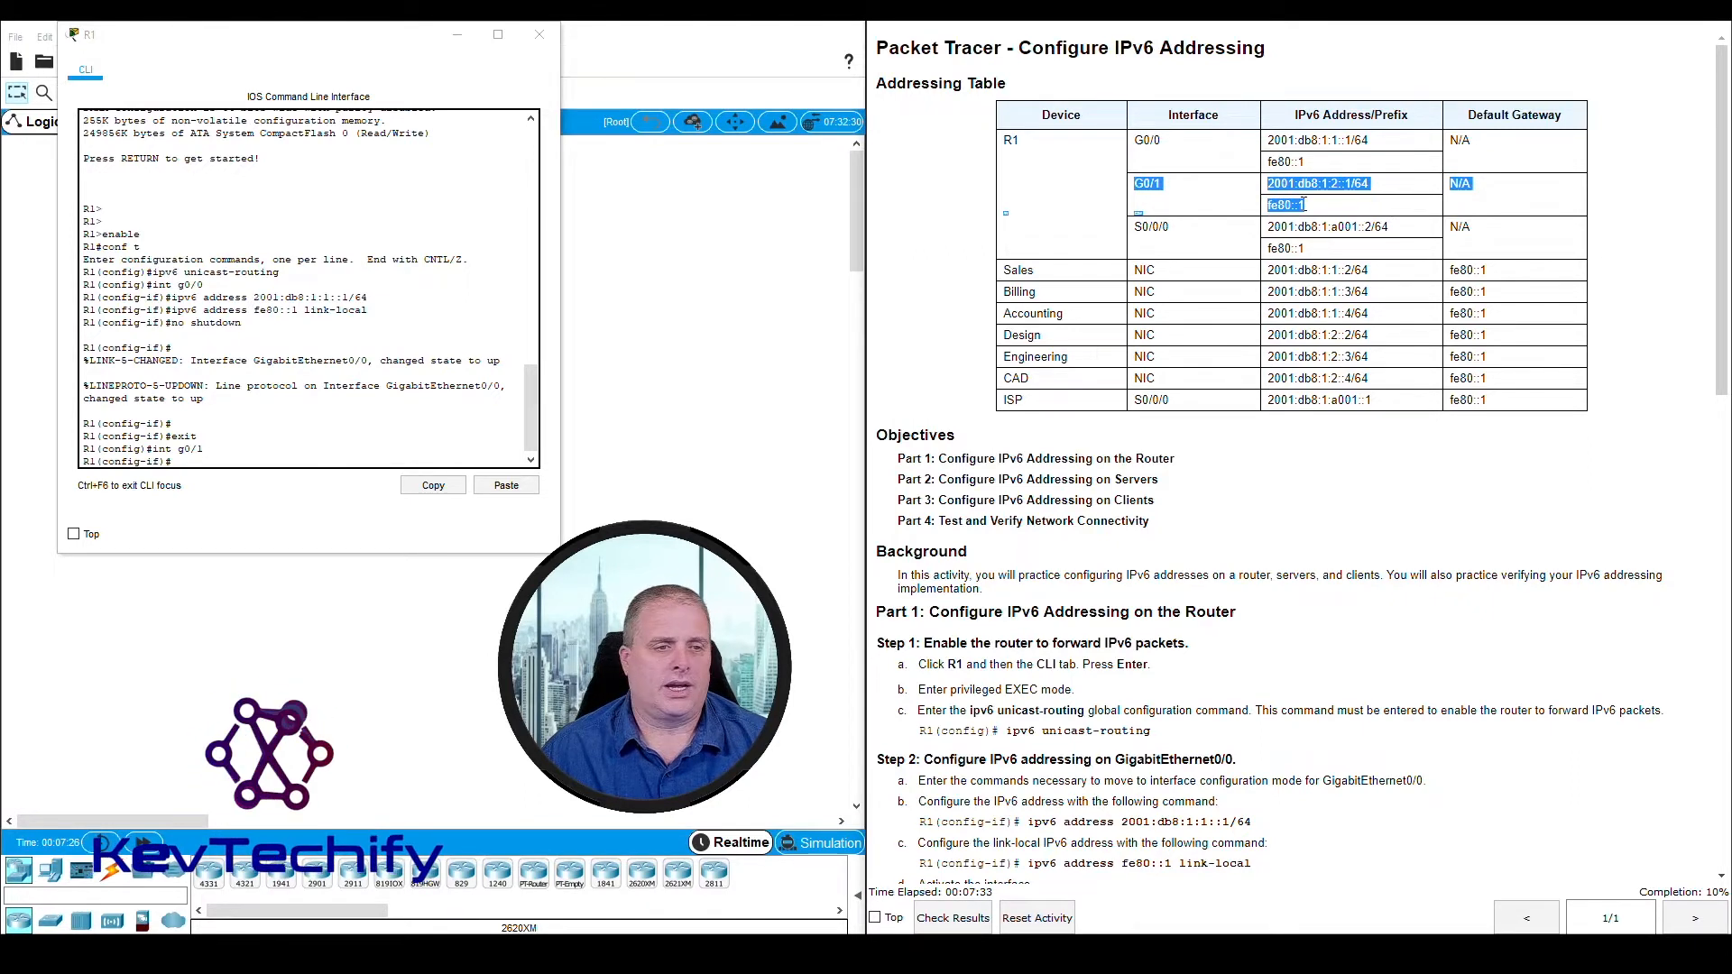
left_click(207, 458)
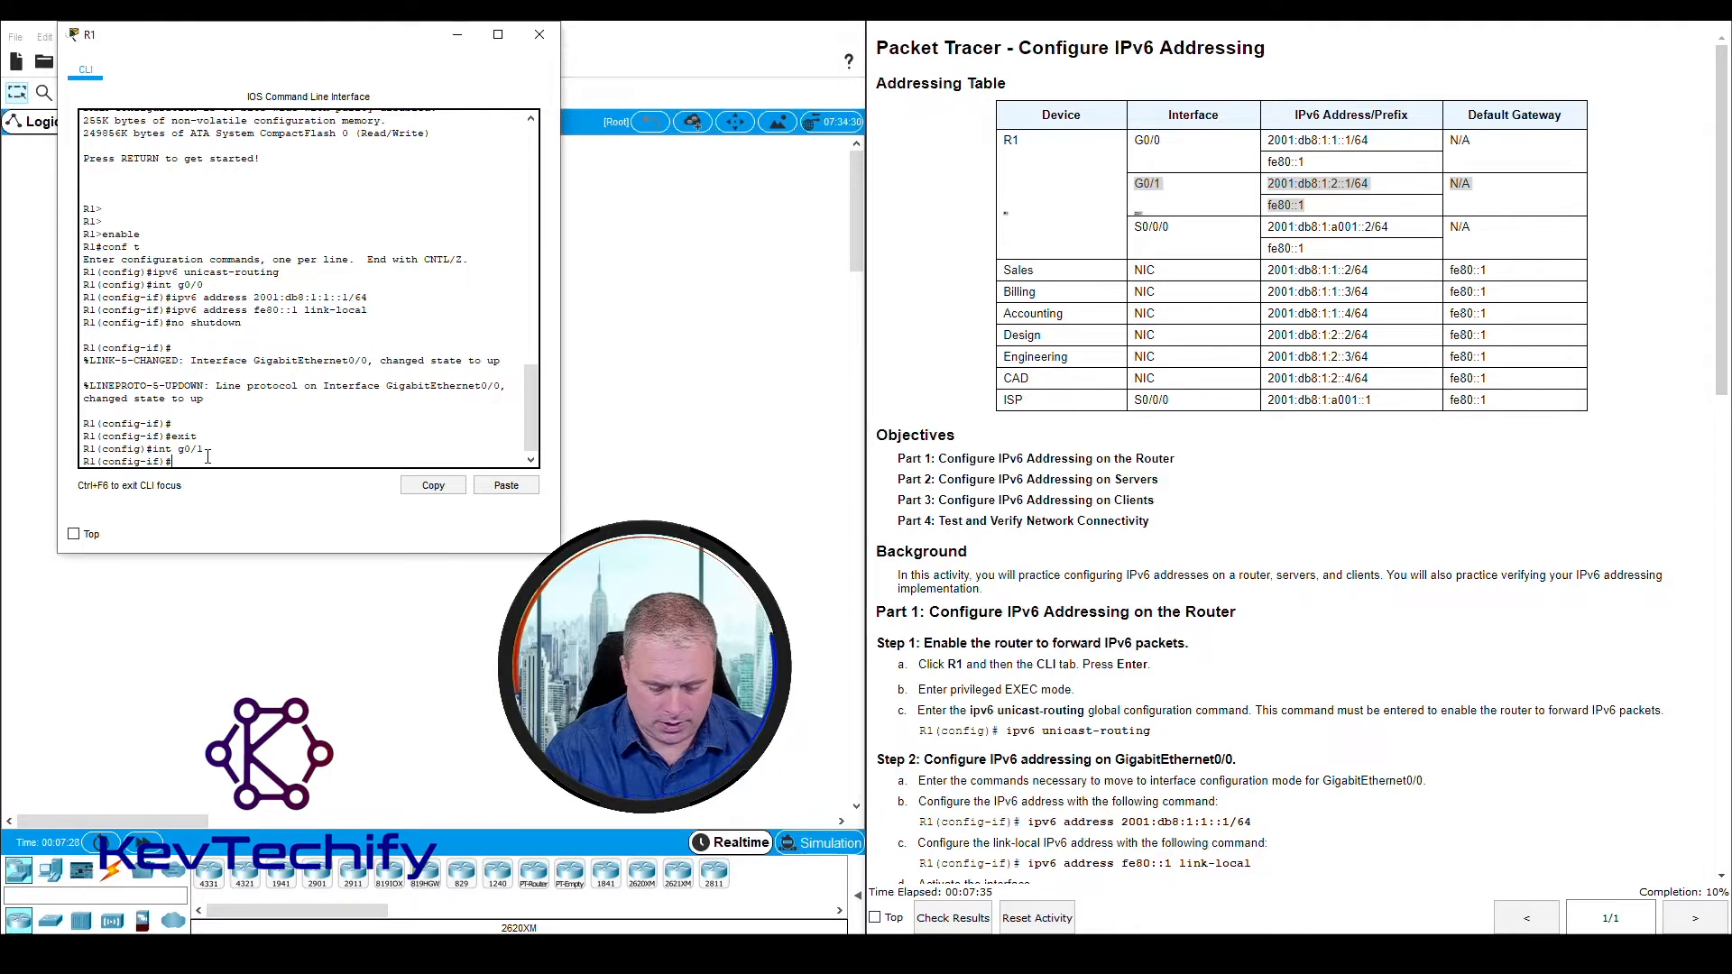
type("ipv6 ")
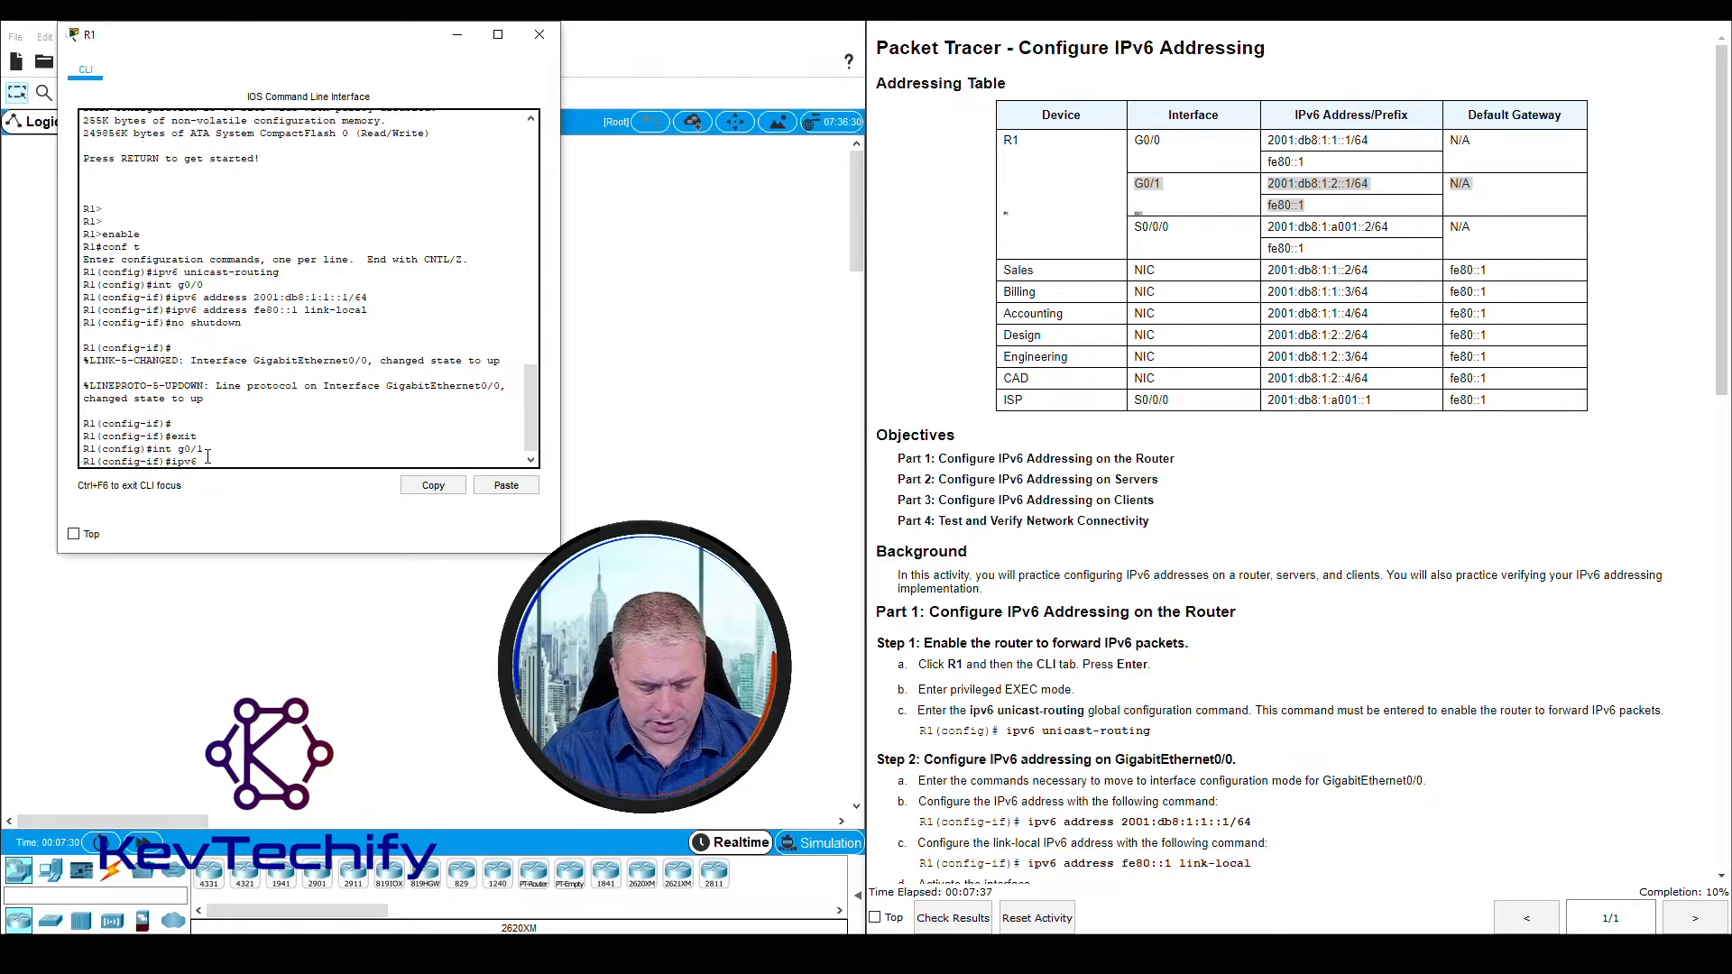
type("address")
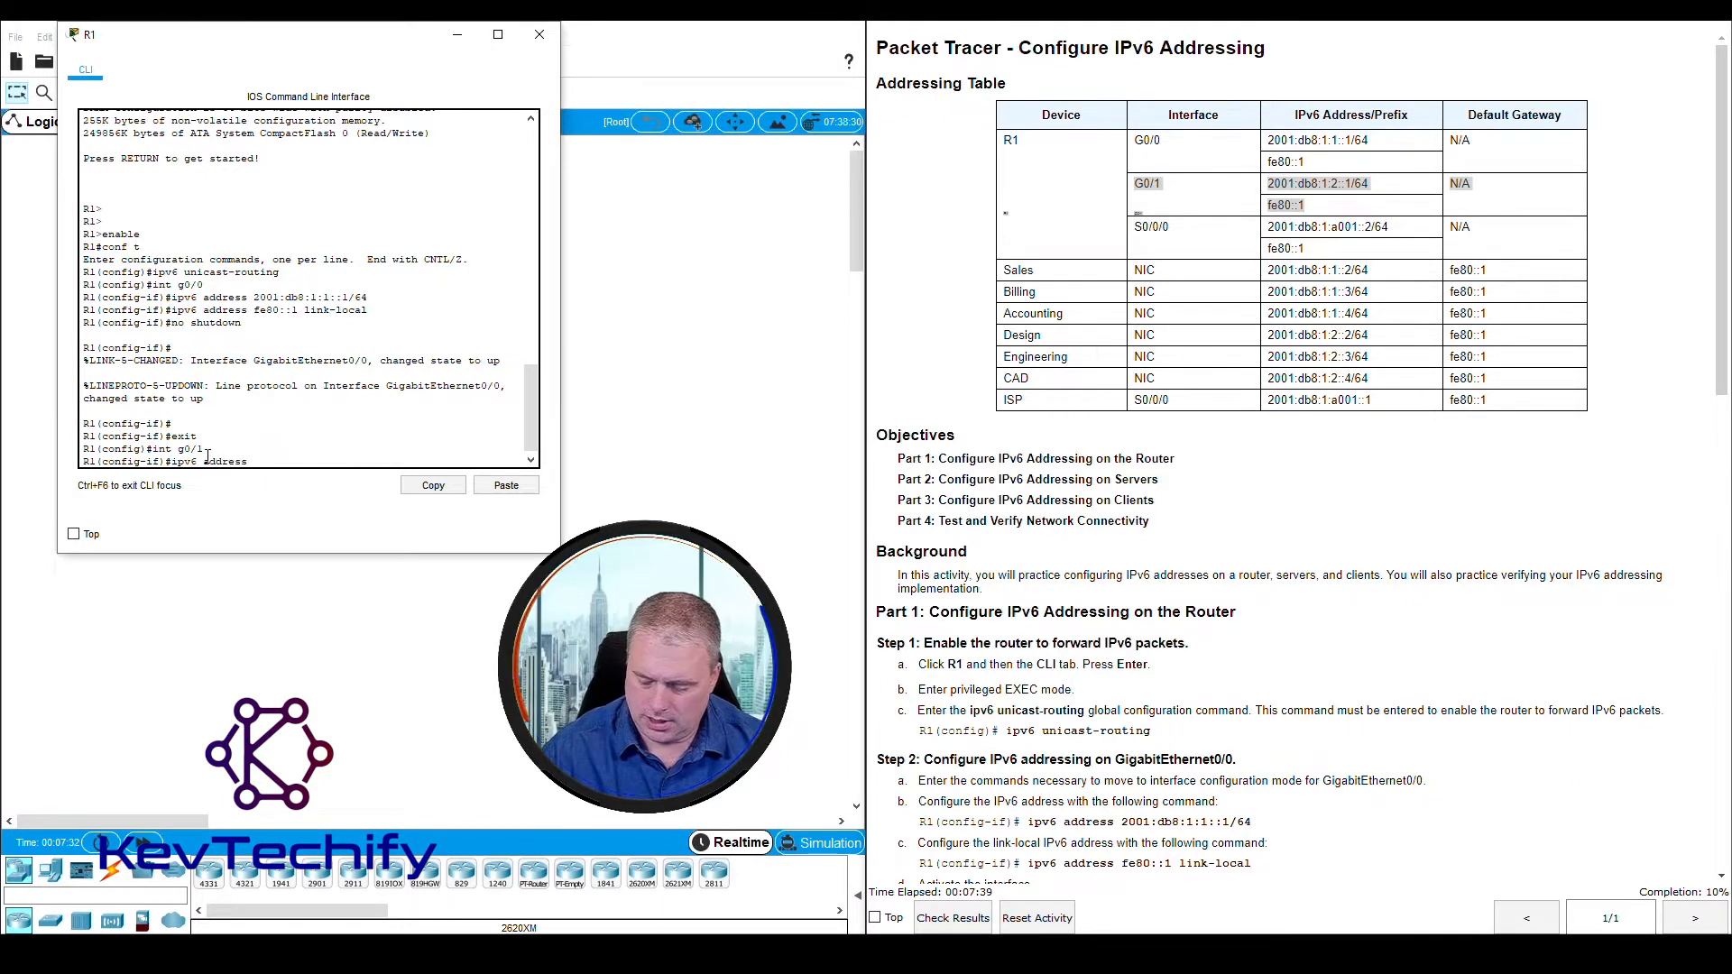
type(" 2001:db")
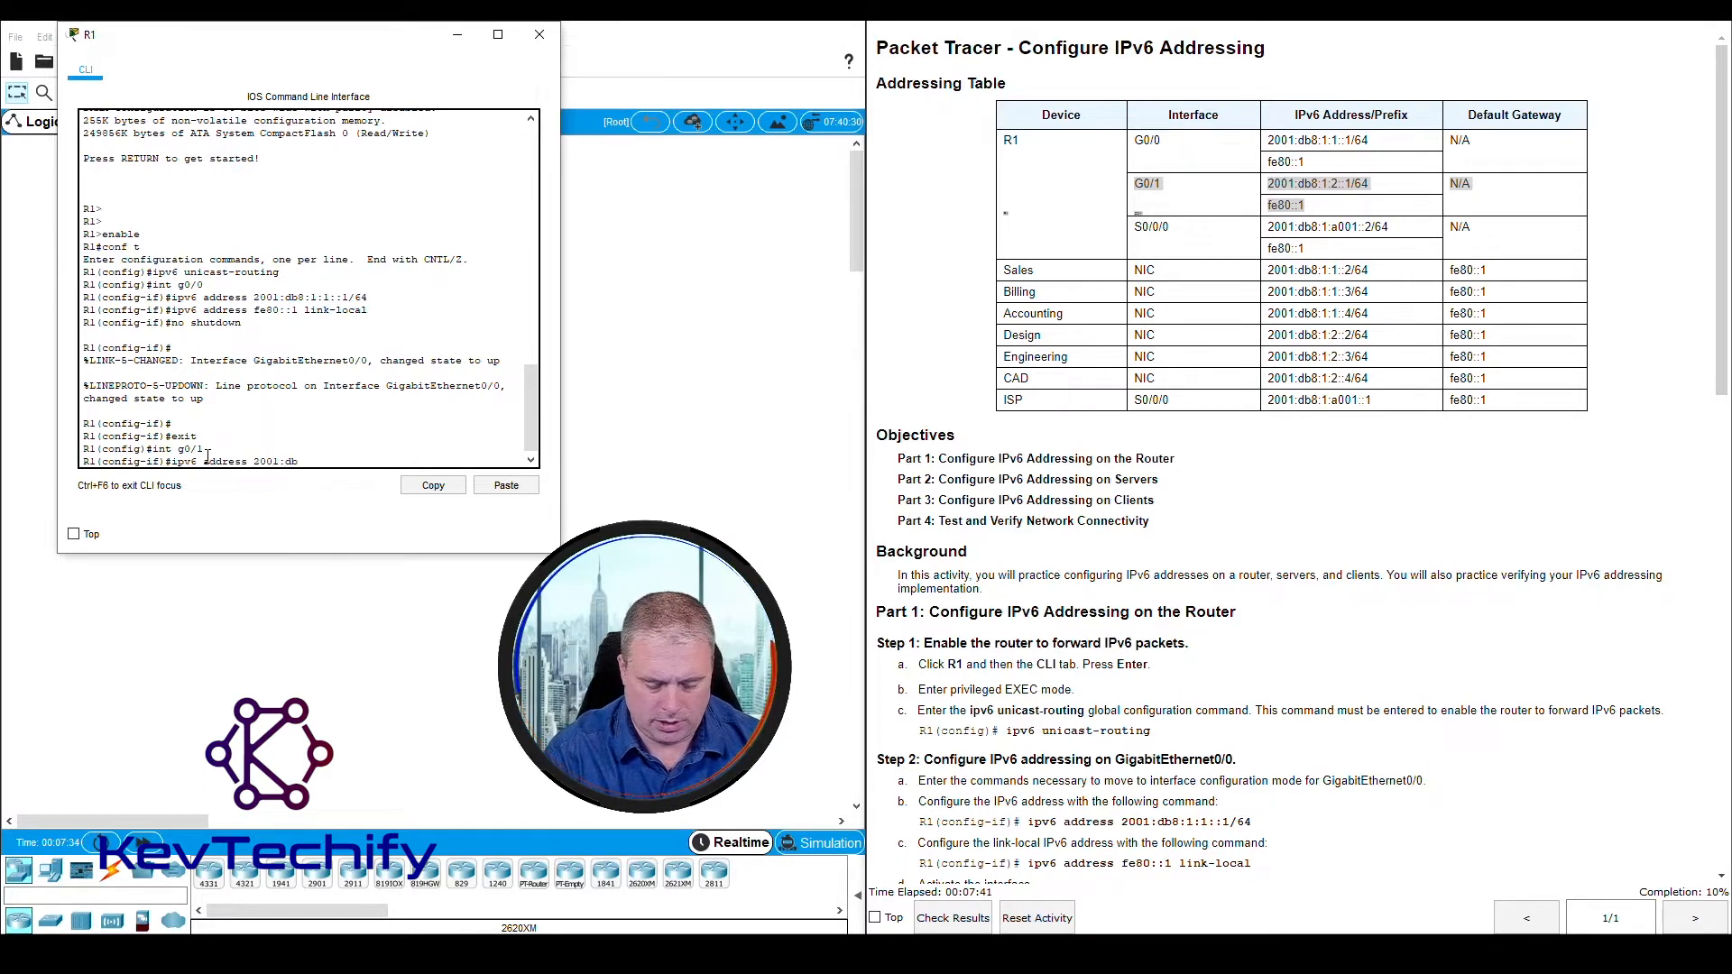
type("8:")
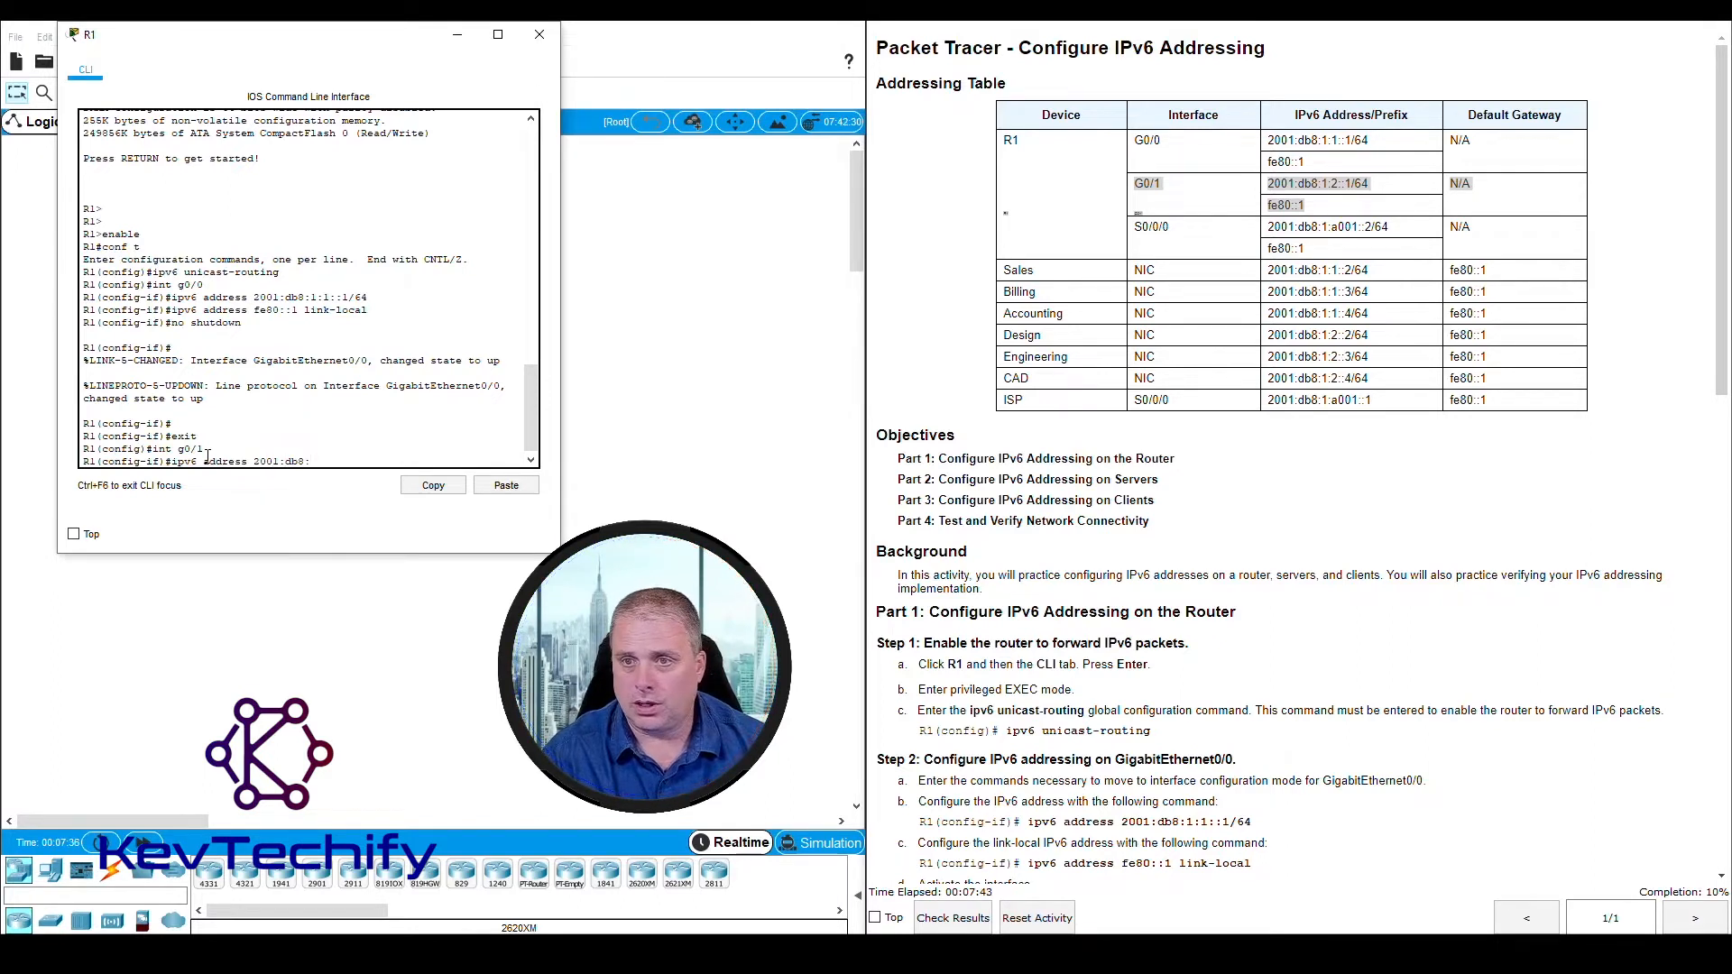
type("1:2")
type("::")
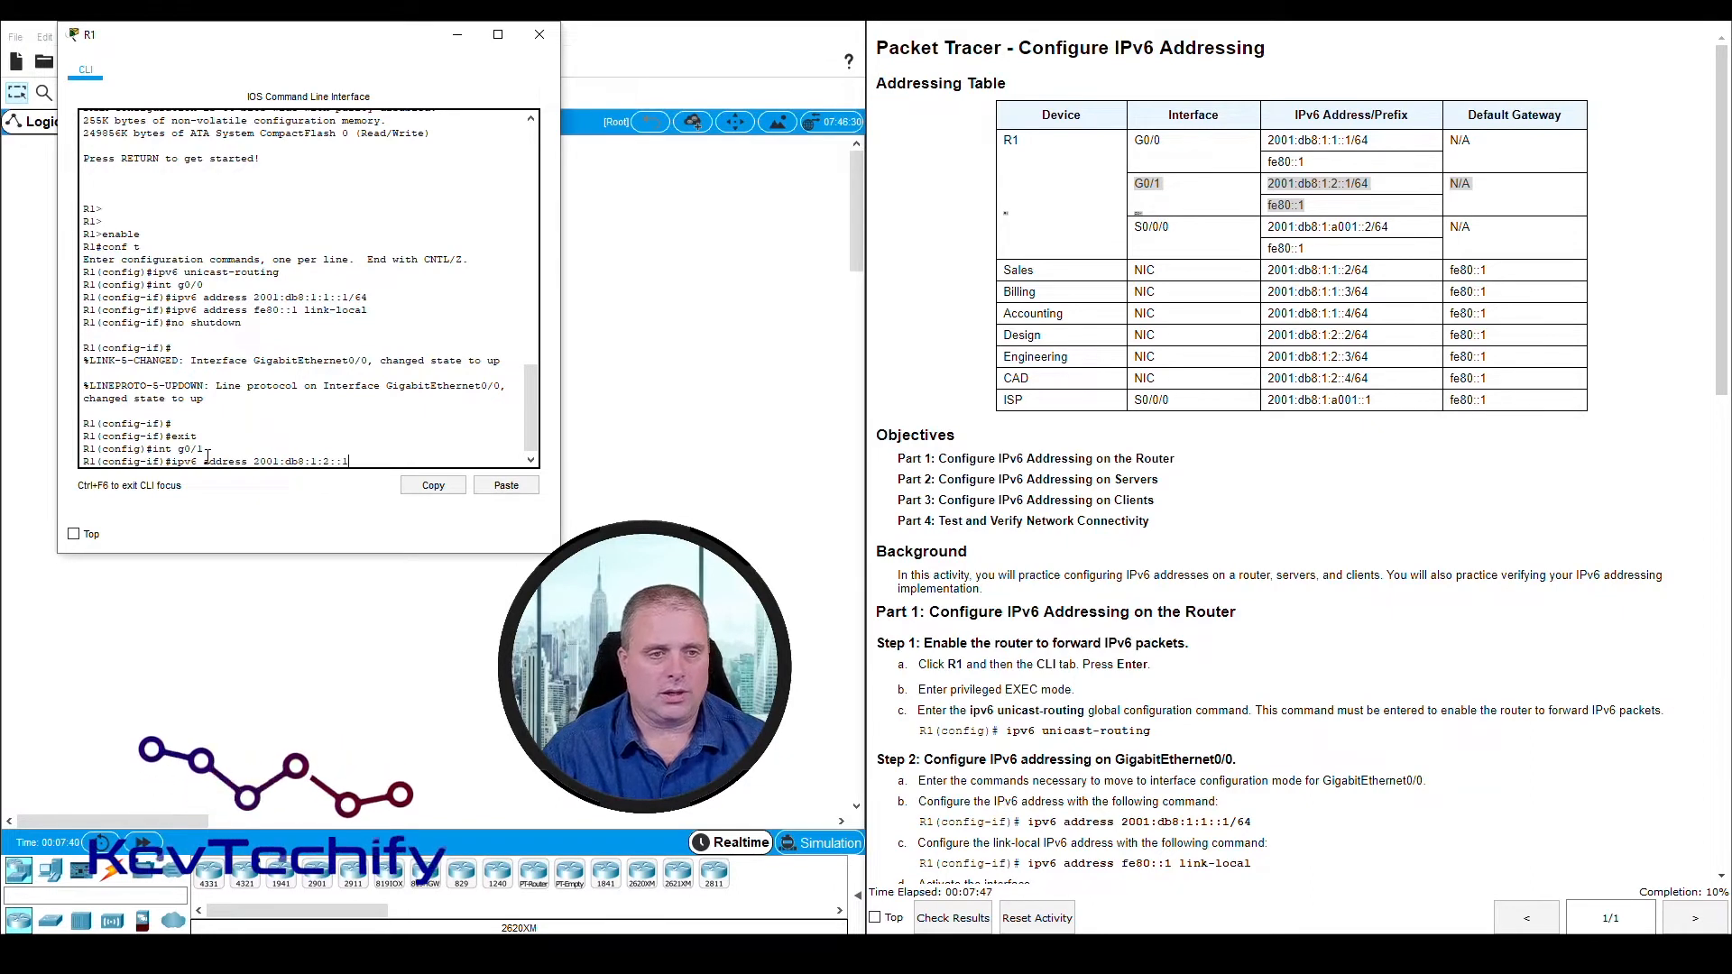
type("1/64")
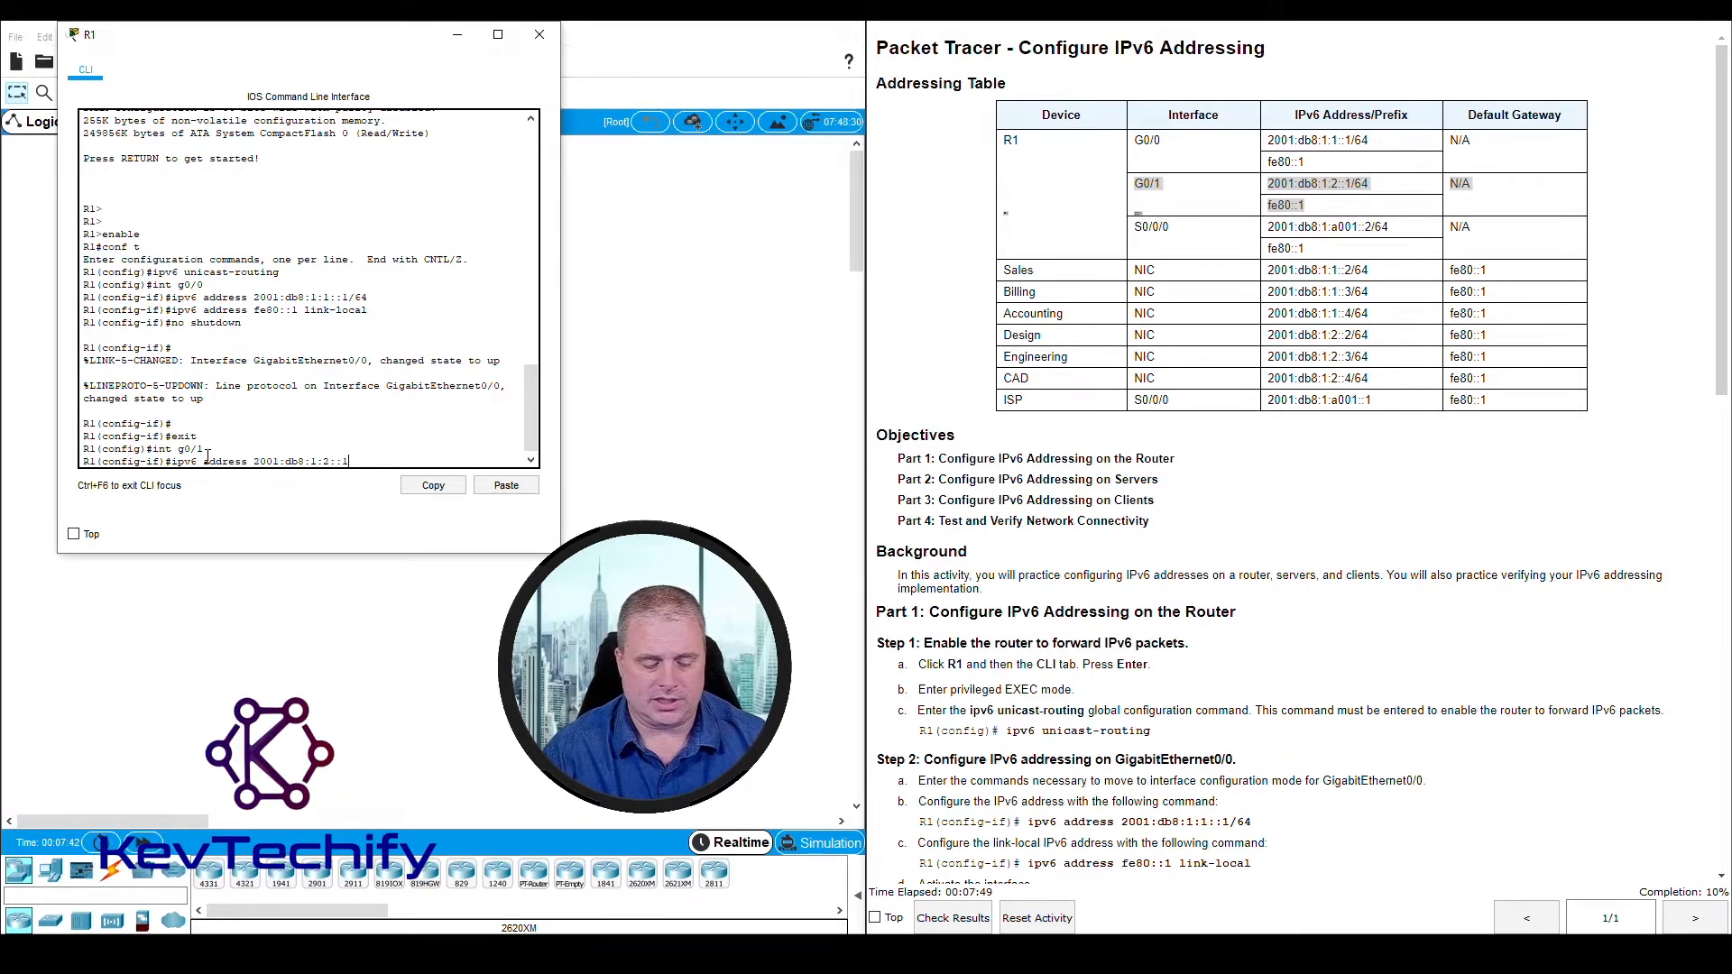
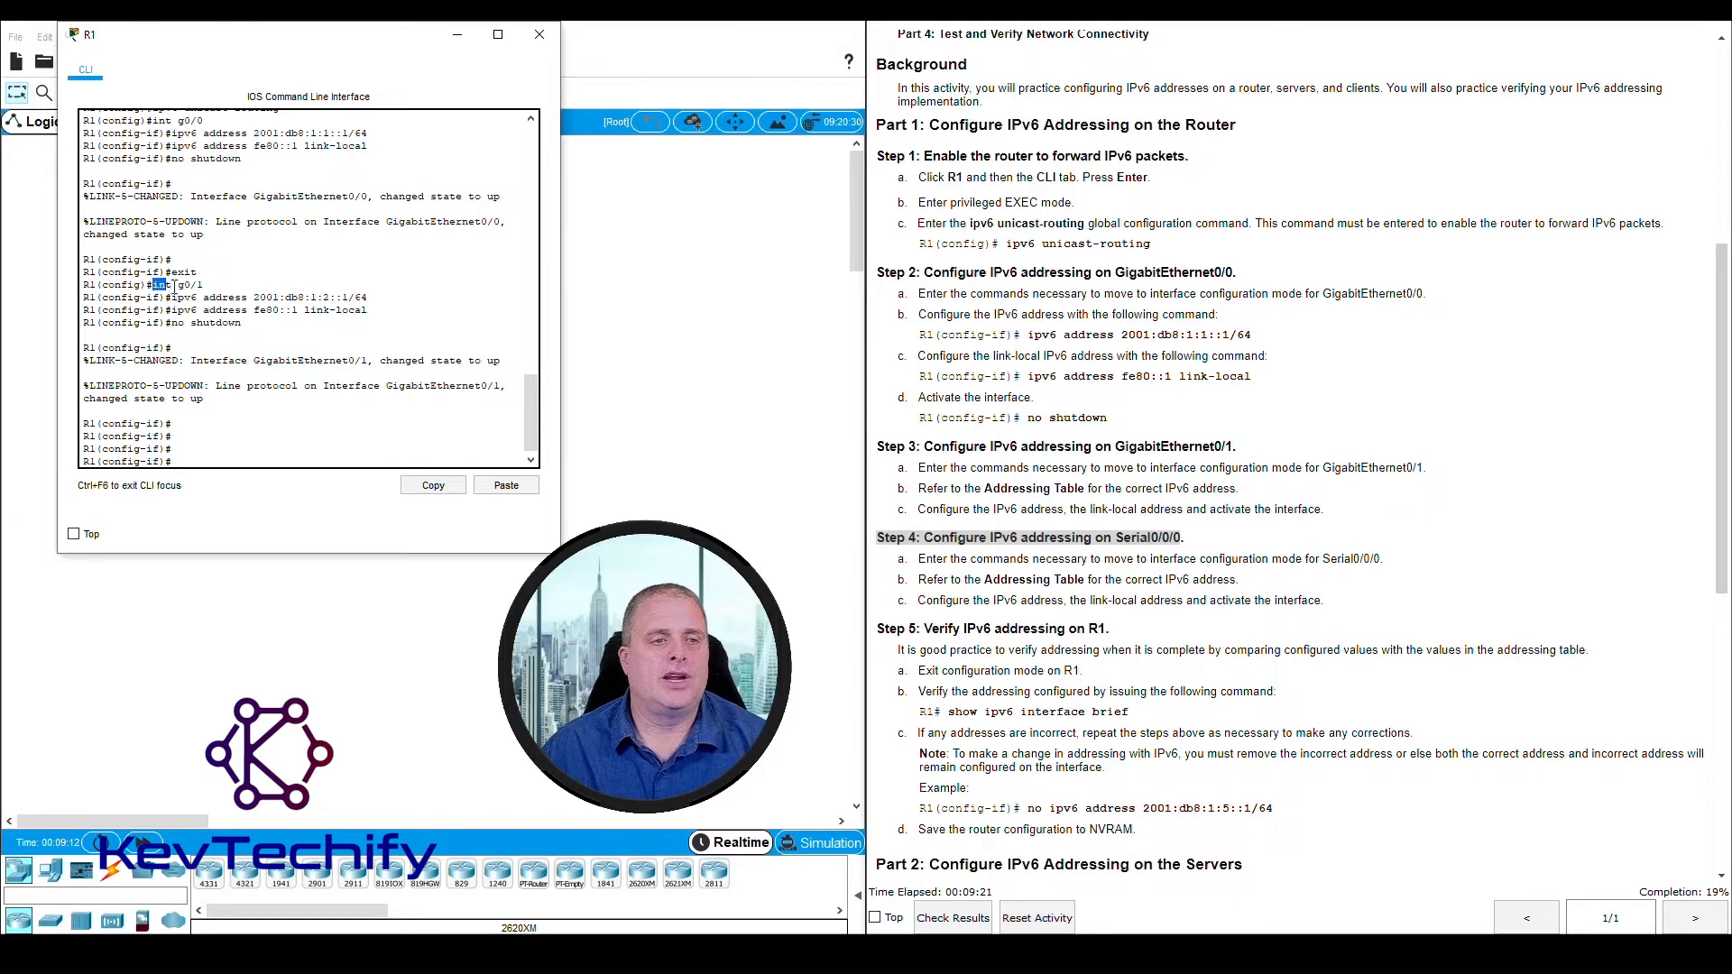
Enter interface configuration mode for Serial0/0/0 on R1 with the command int s0/0/0
left_click_drag(174, 285, 210, 285)
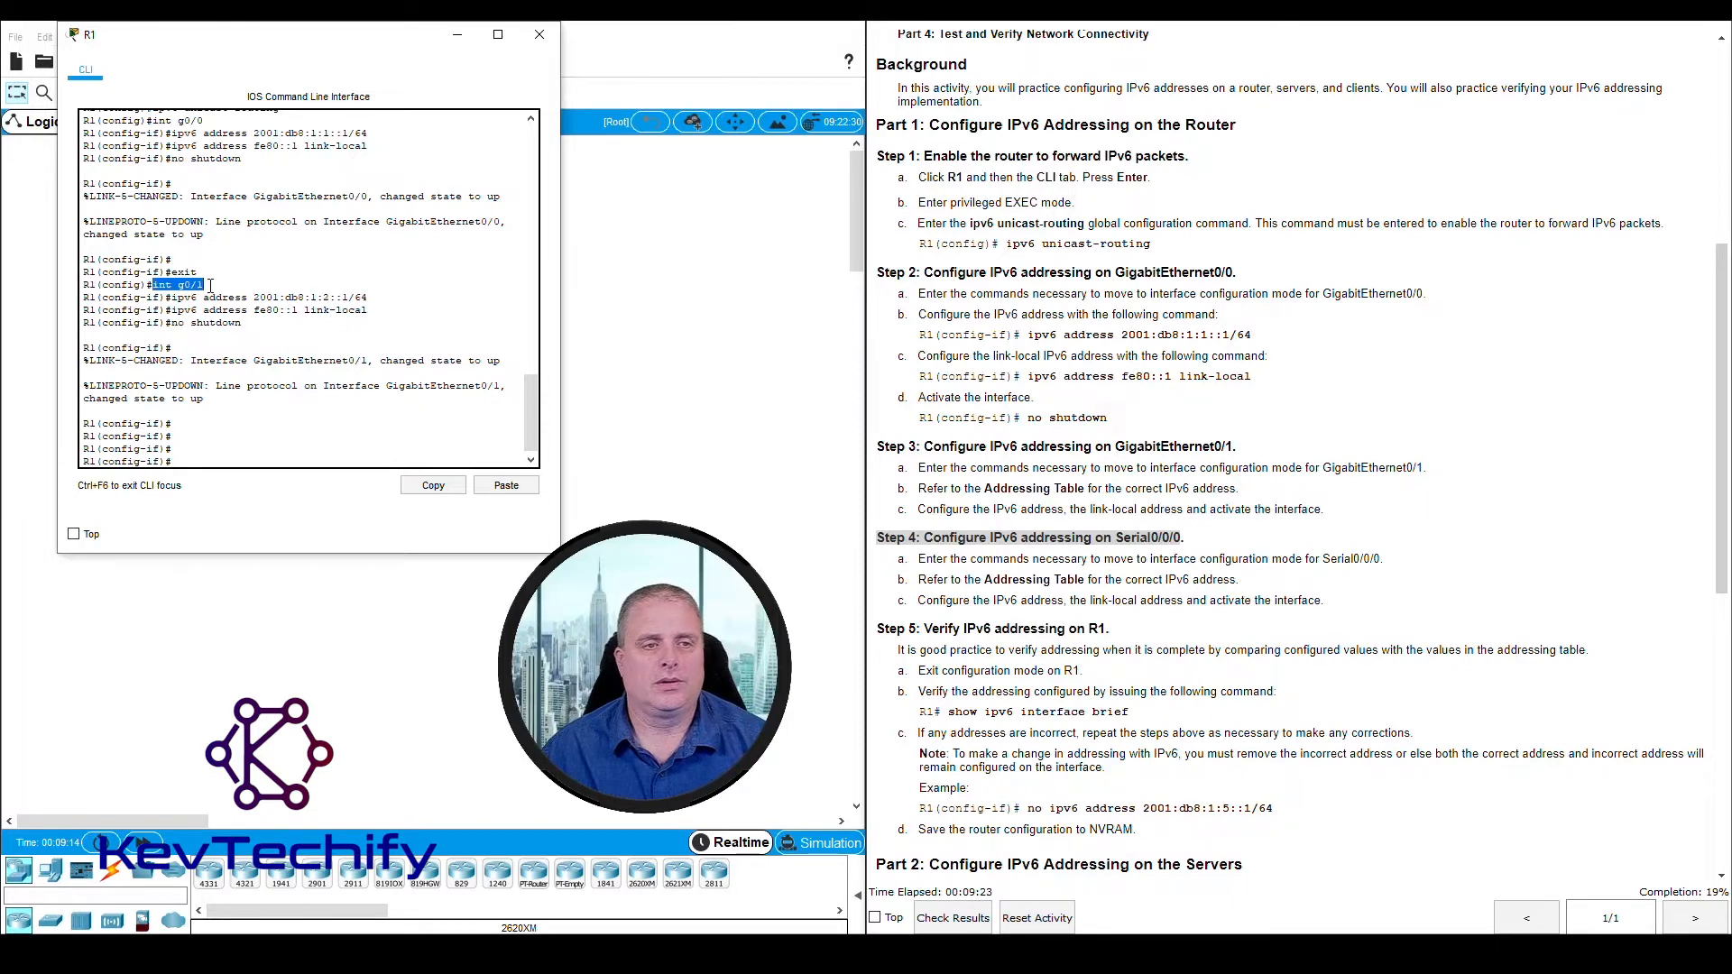
left_click(185, 462)
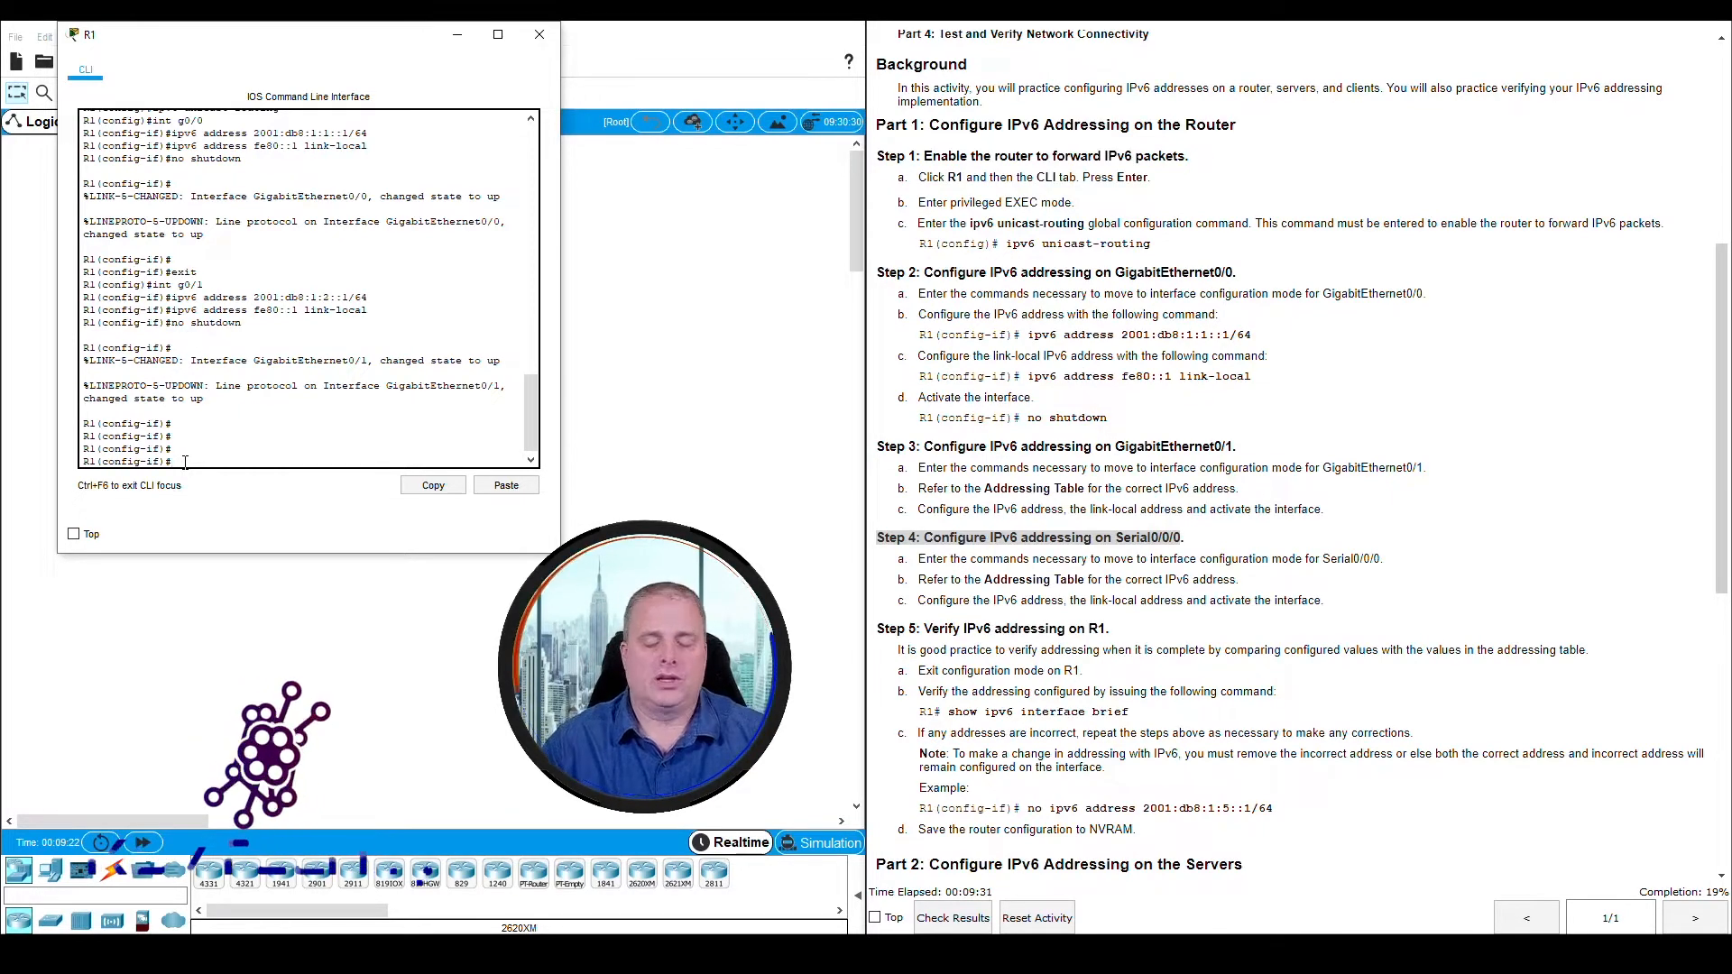
type("int s")
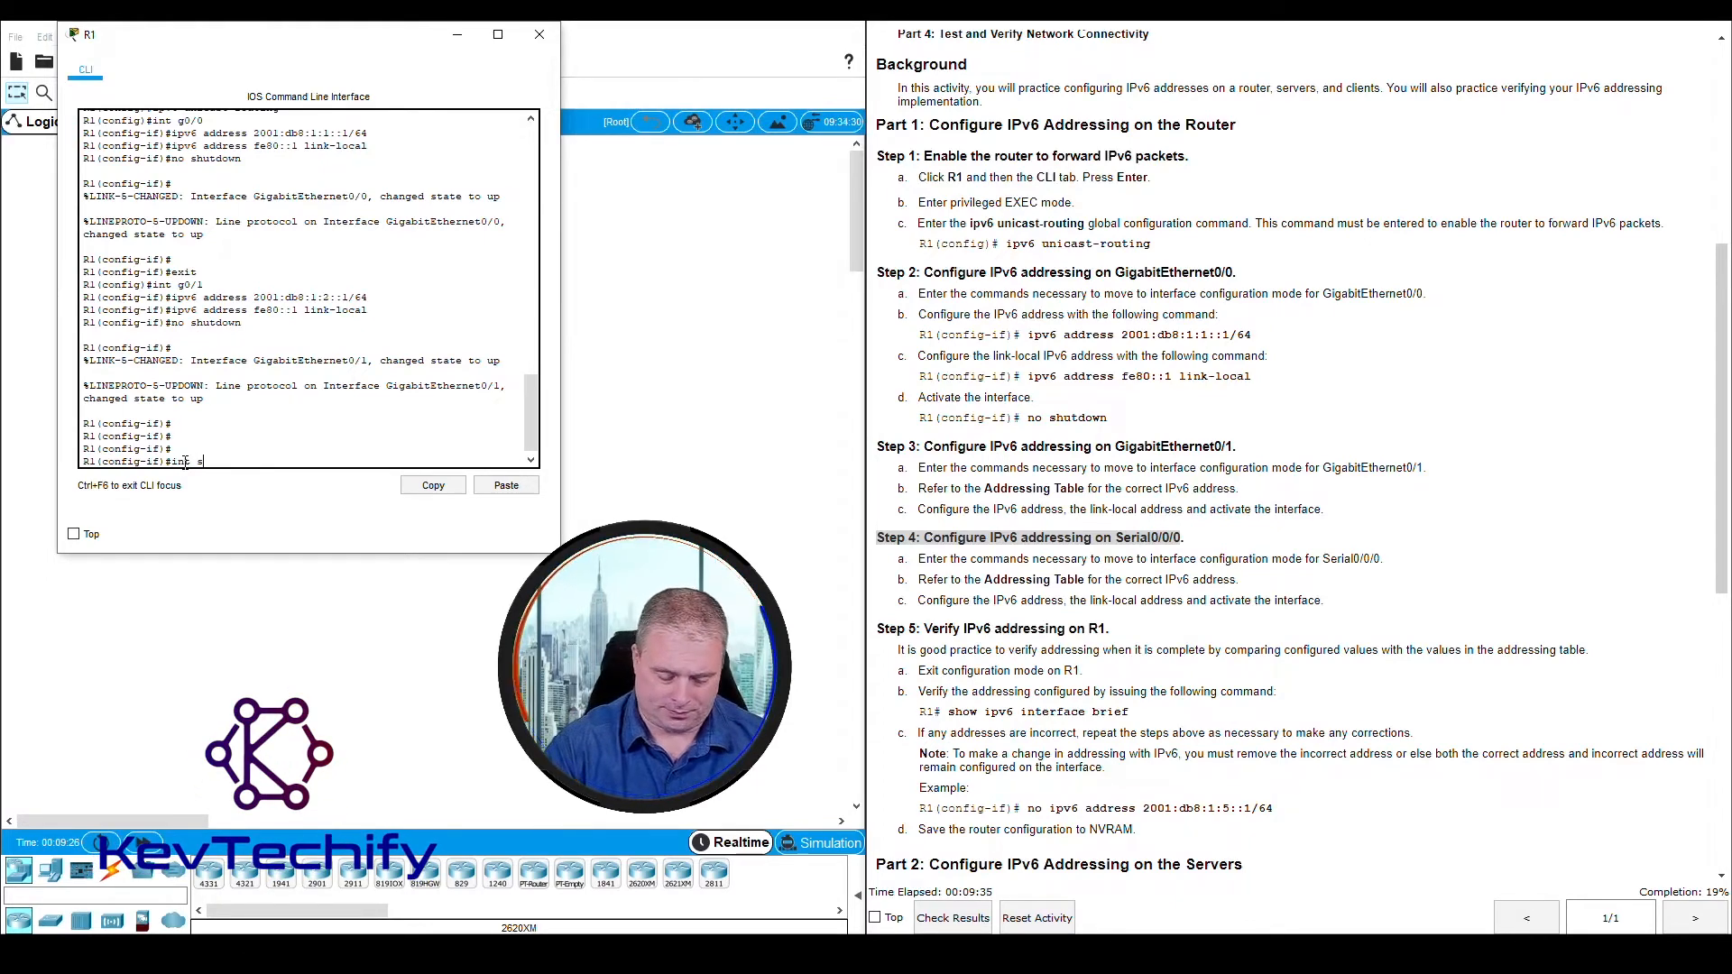
type("0/0")
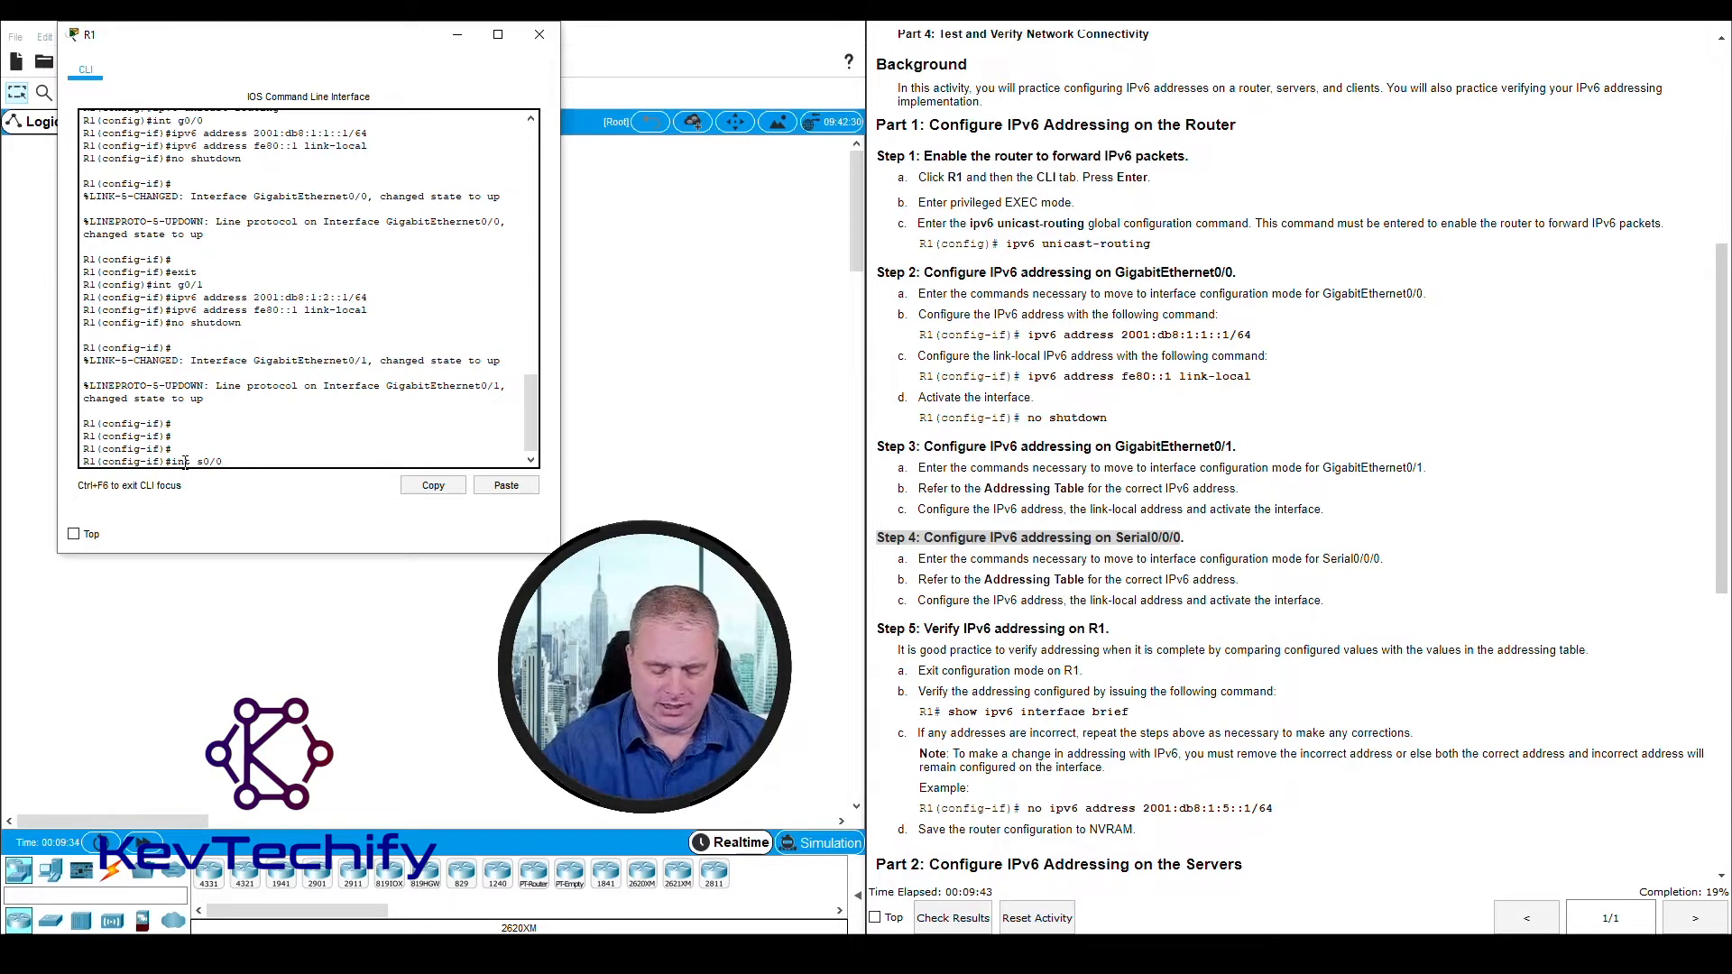
type("/0")
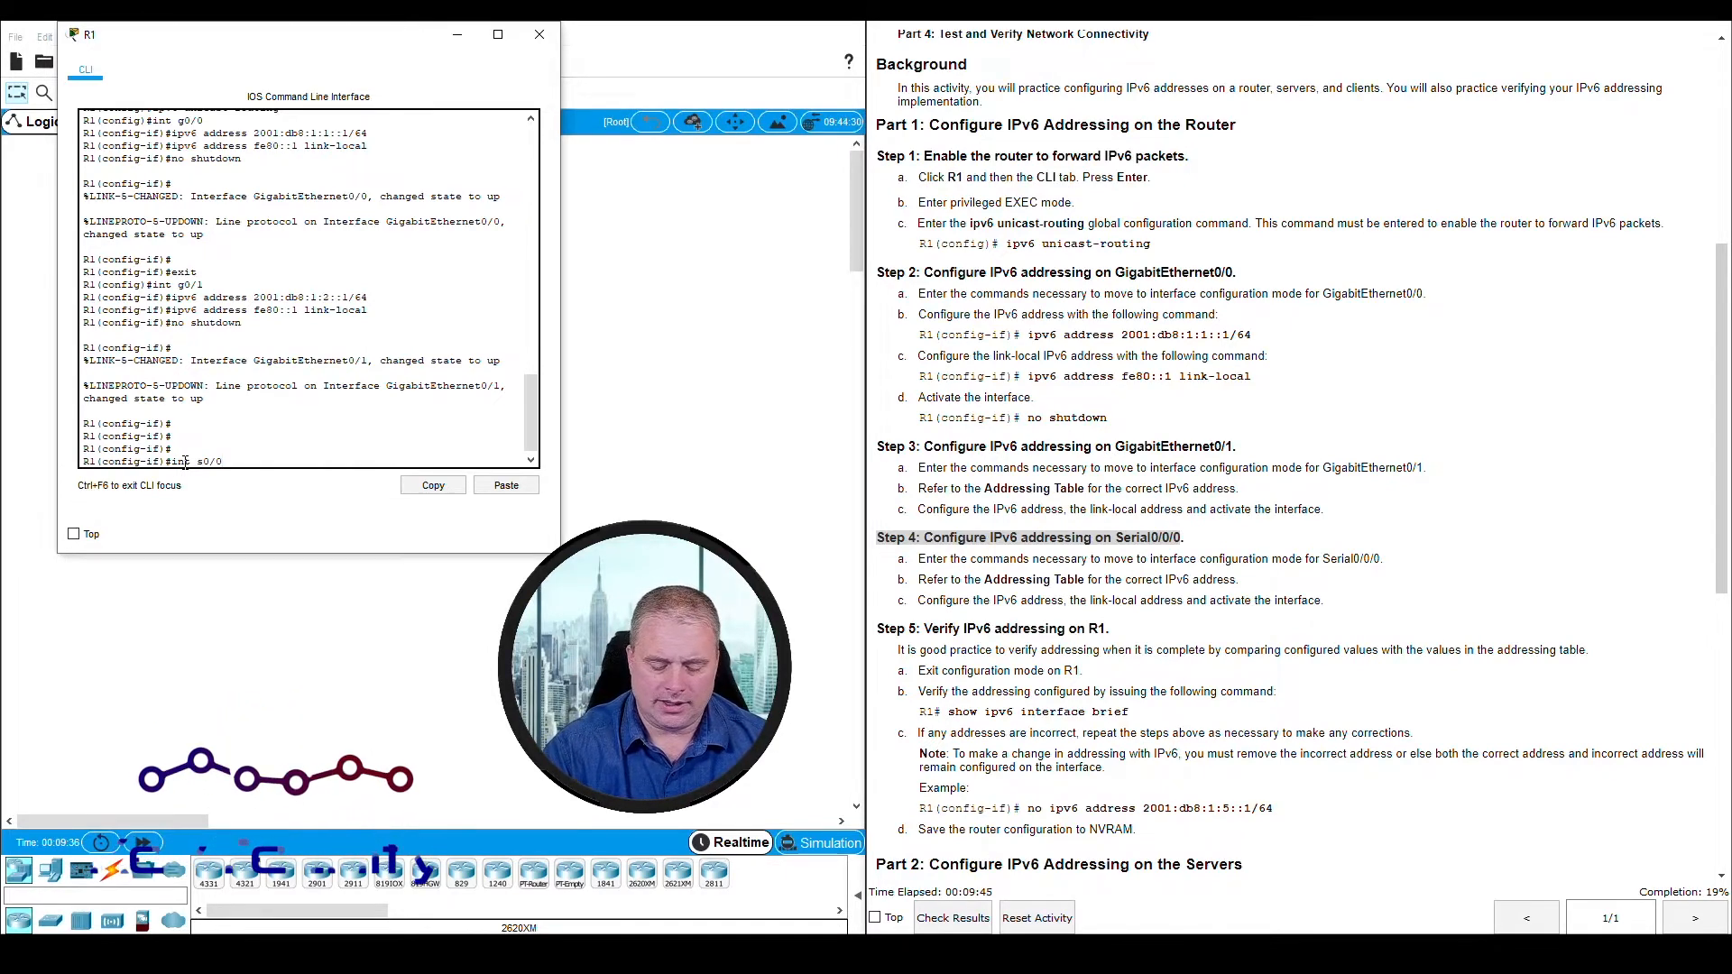
type("/0")
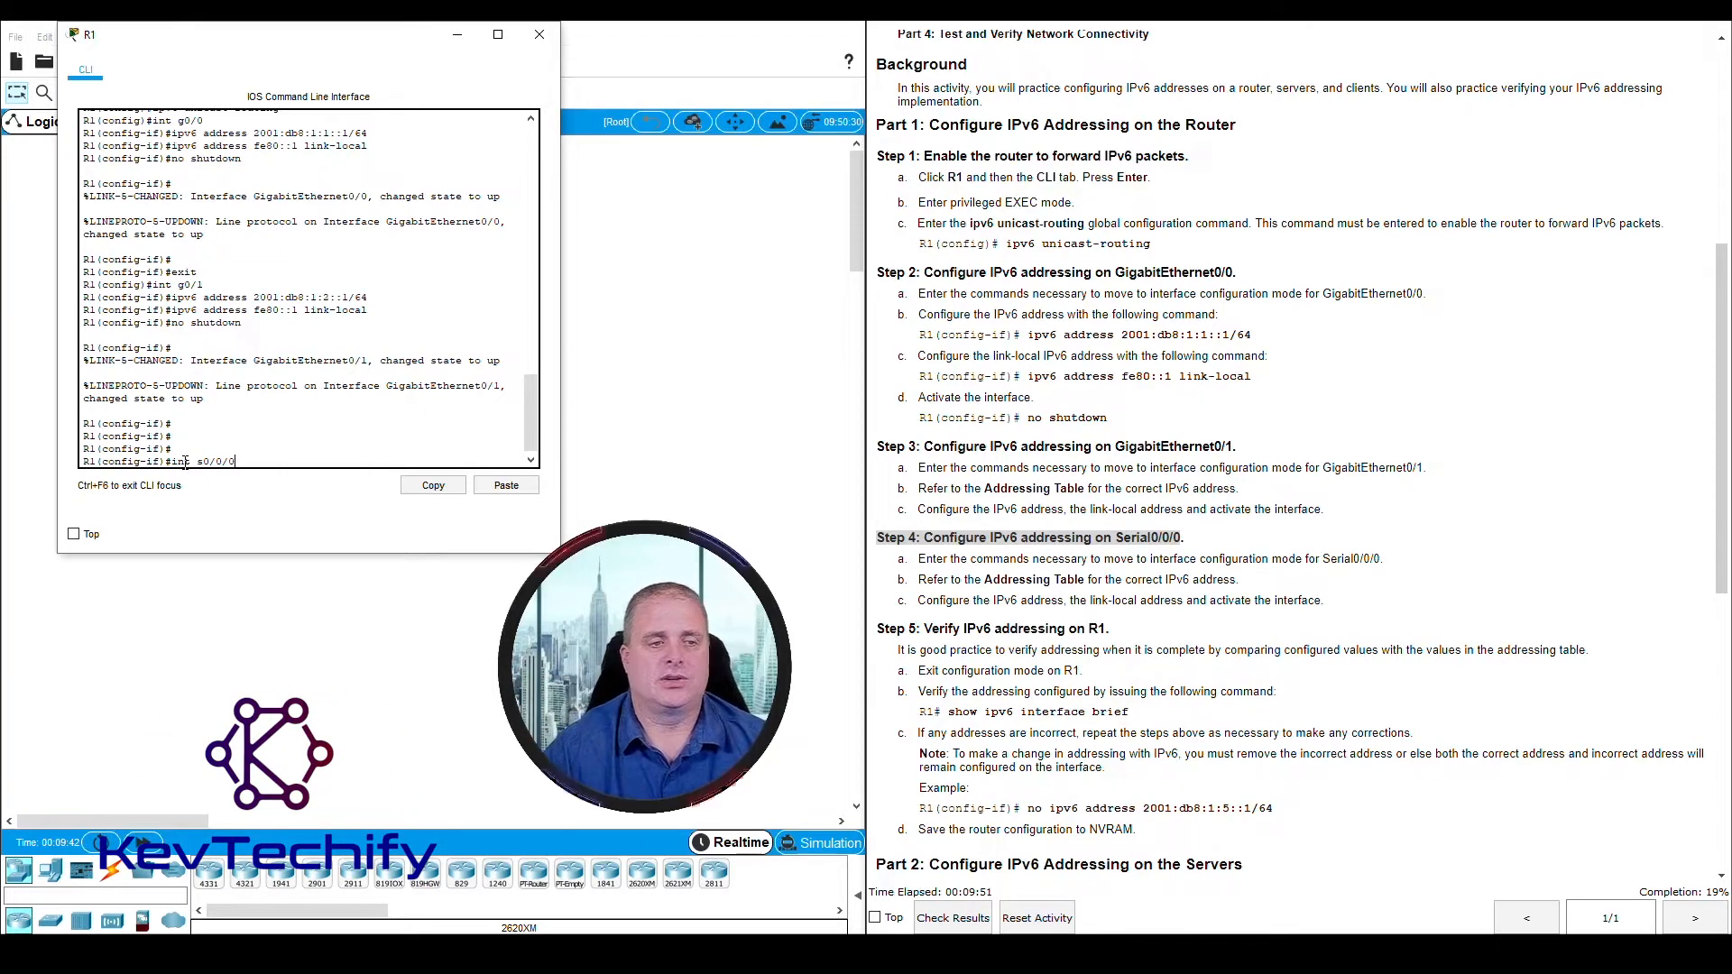
key("Return")
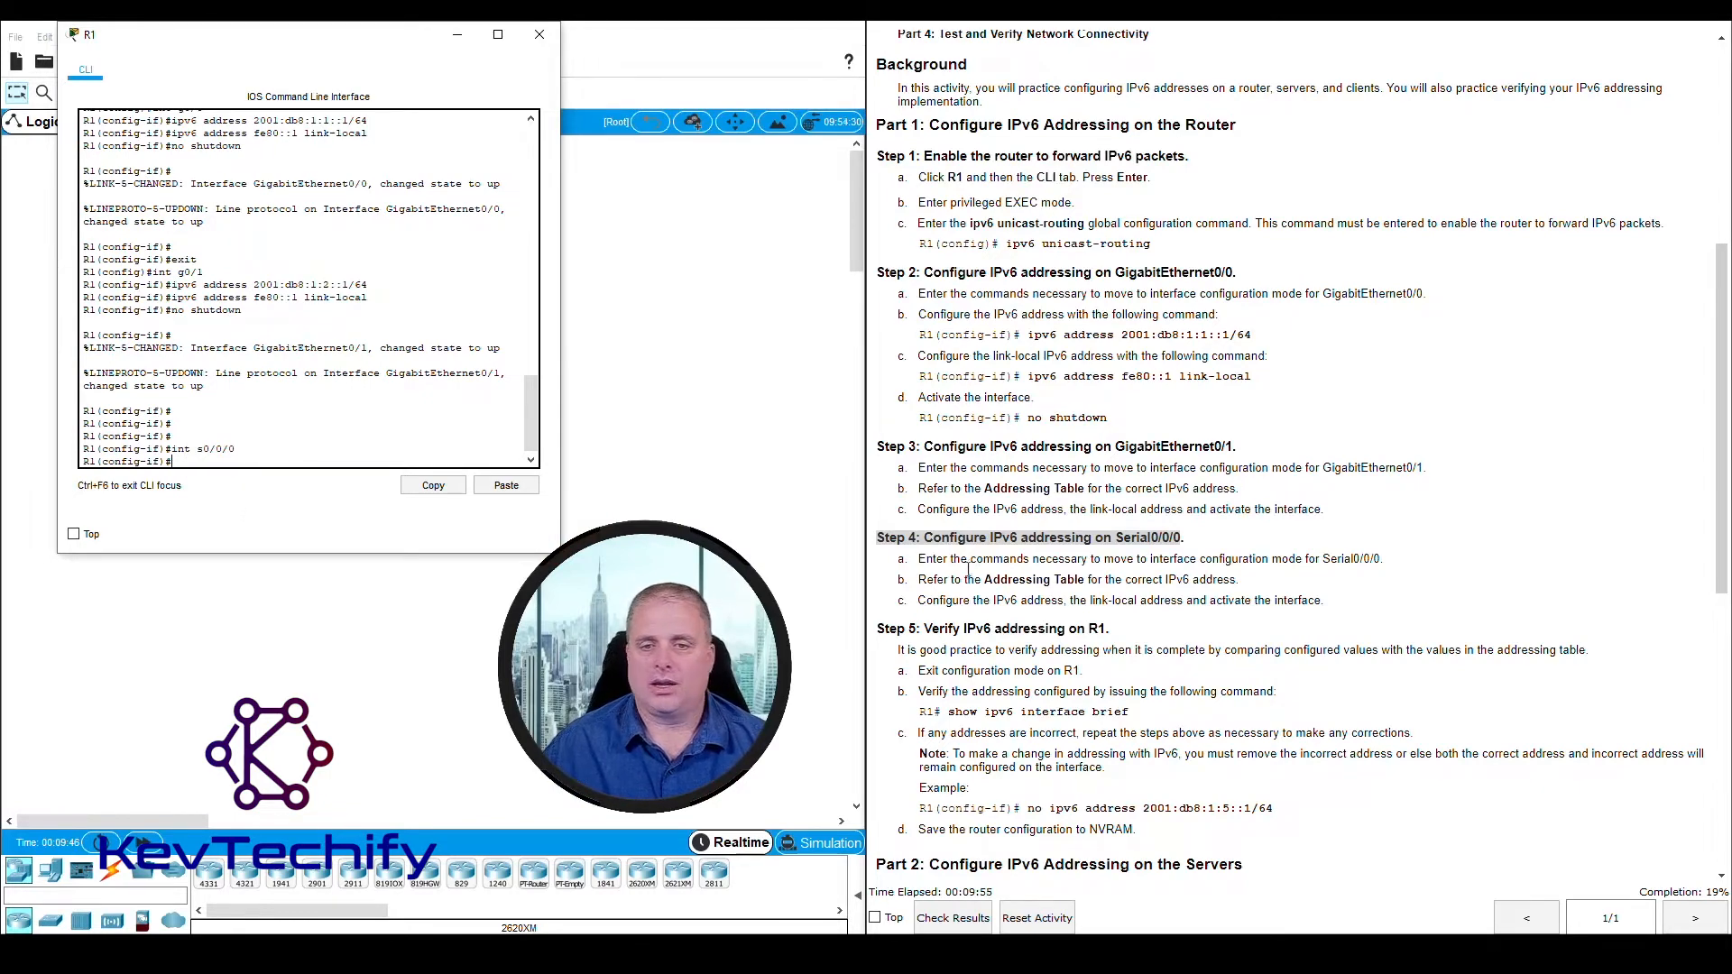
Look up R1's S0/0/0 entry in the Addressing Table and enter ipv6 address 2001:db8:1:a01::2/64 for Serial0/0/0
left_click_drag(985, 582, 1207, 579)
scroll(1207, 579, "up", 1)
scroll(1207, 579, "up", 8)
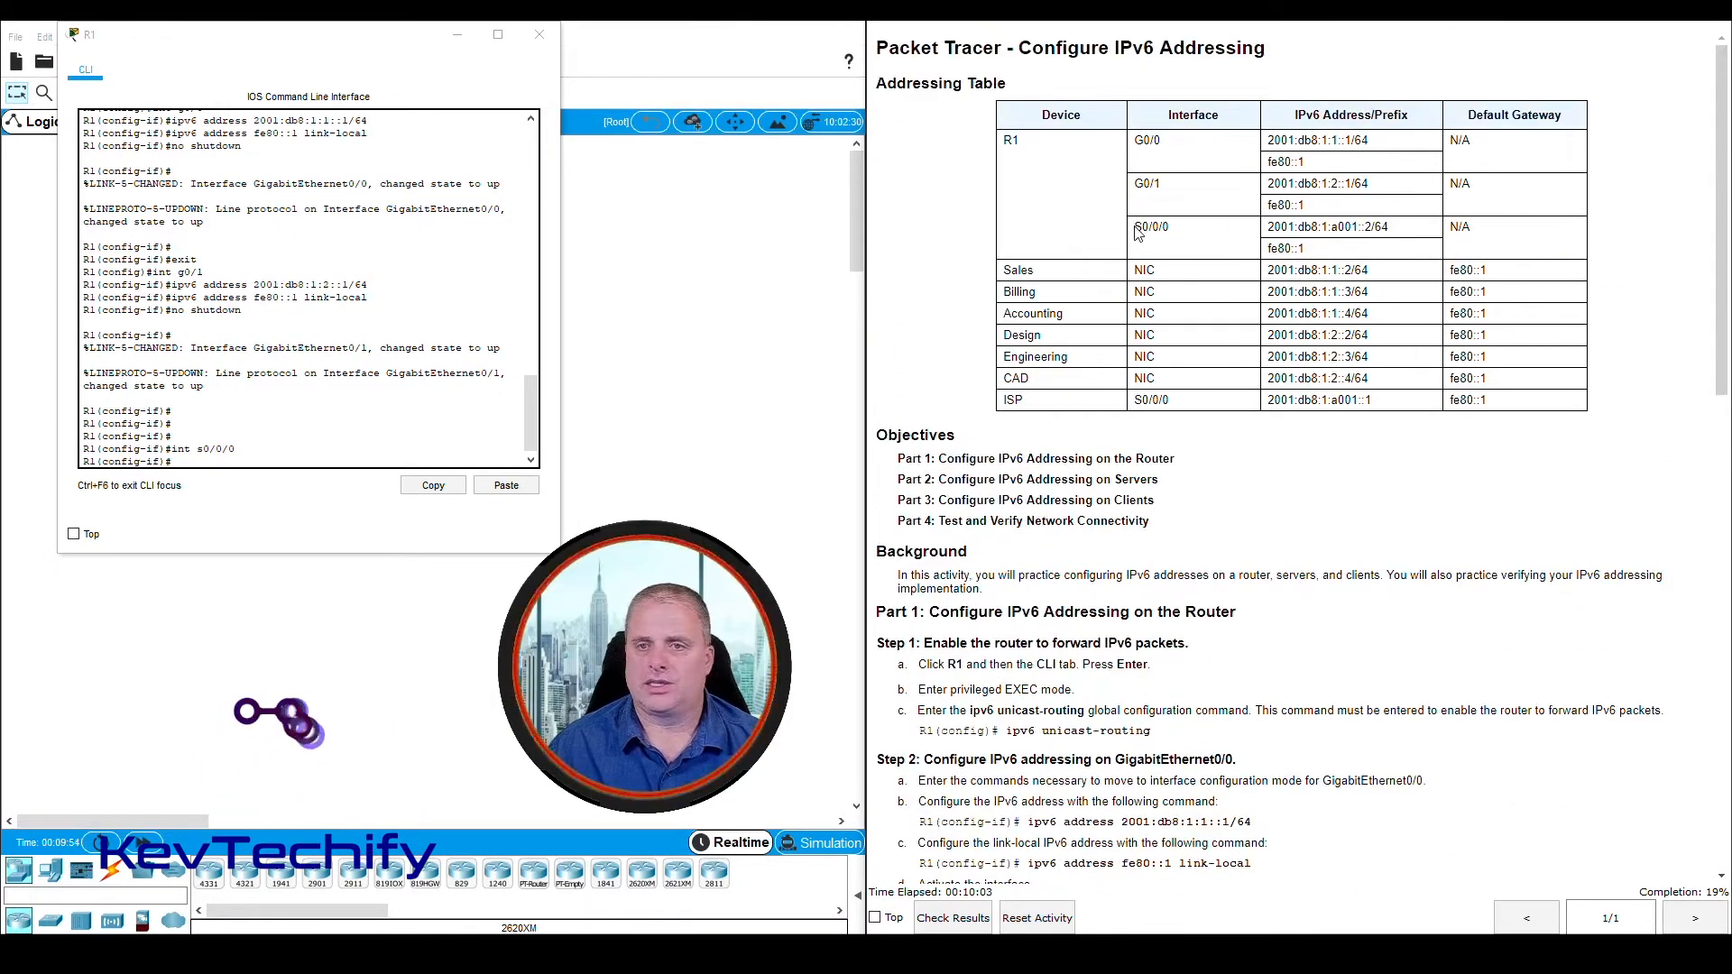
left_click_drag(1138, 225, 1331, 253)
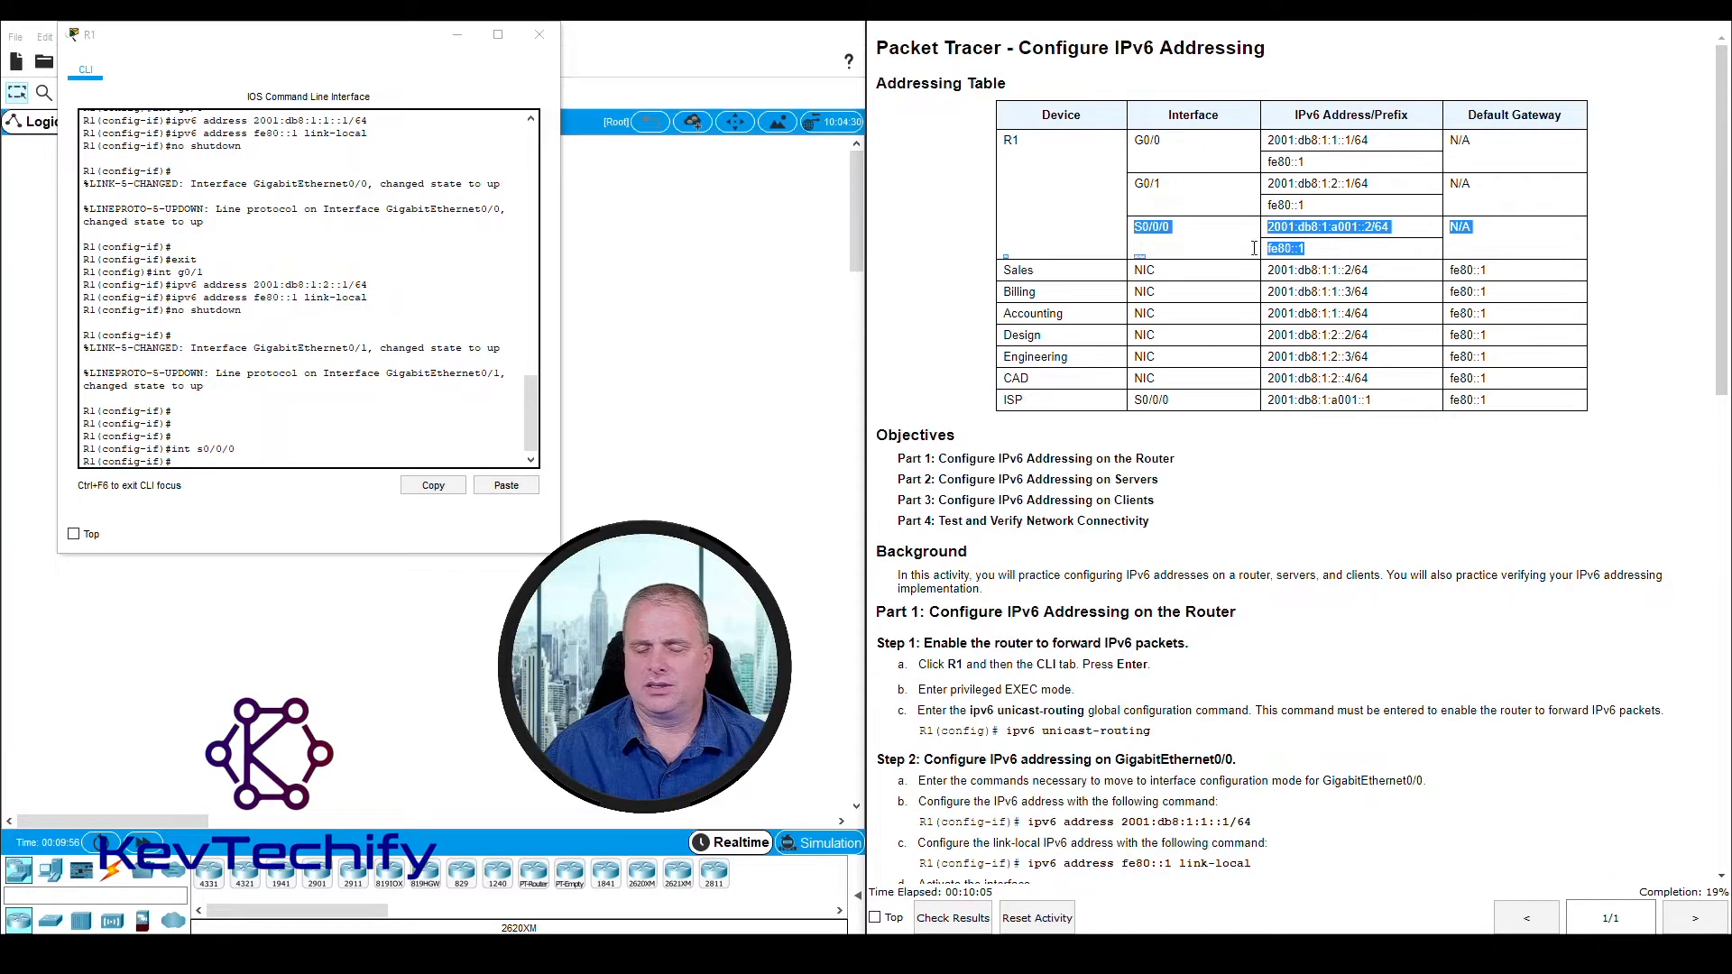
left_click(192, 462)
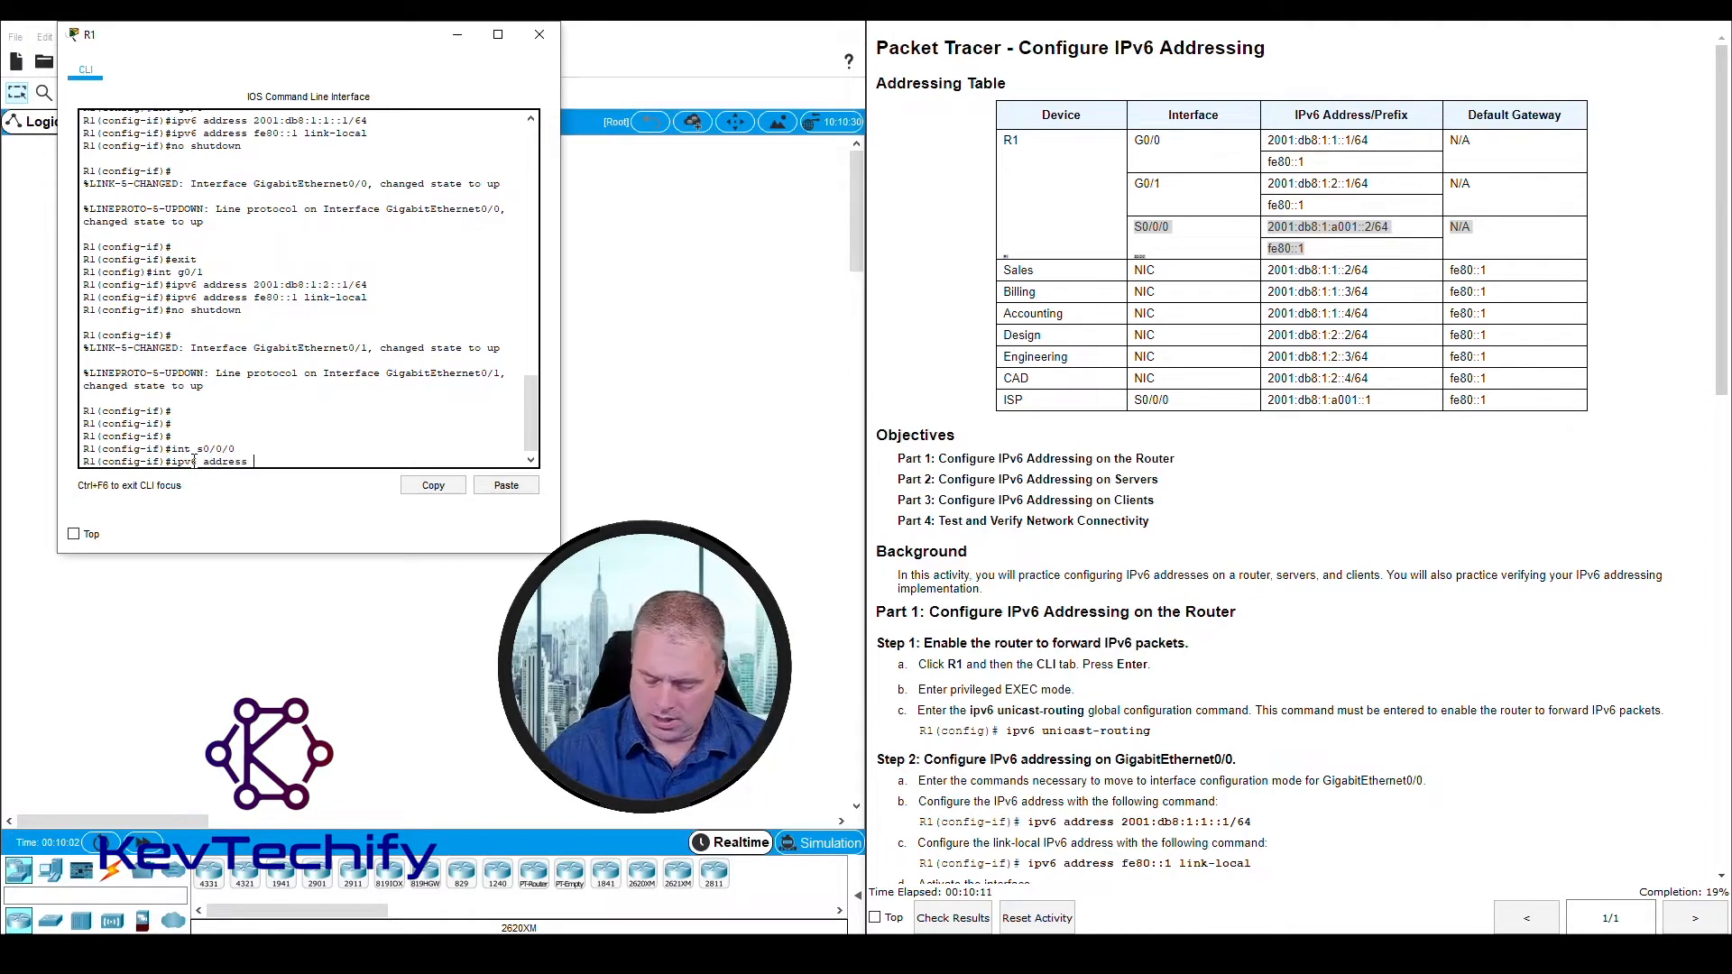
type("2001")
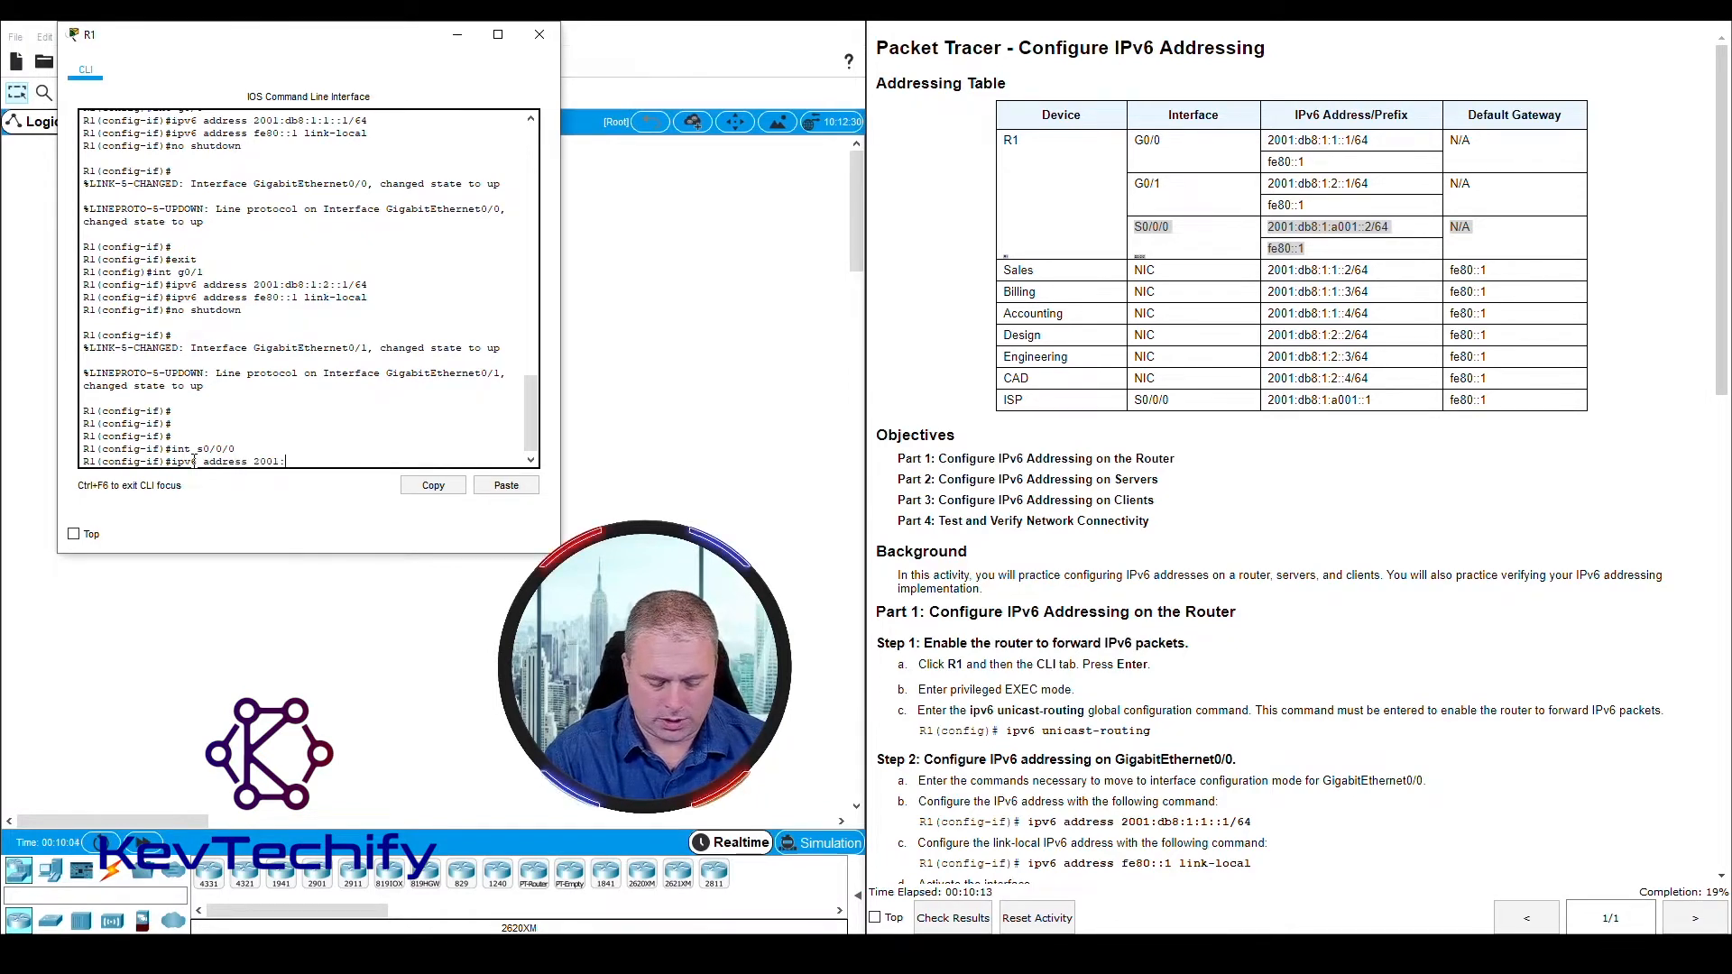
type(":db8")
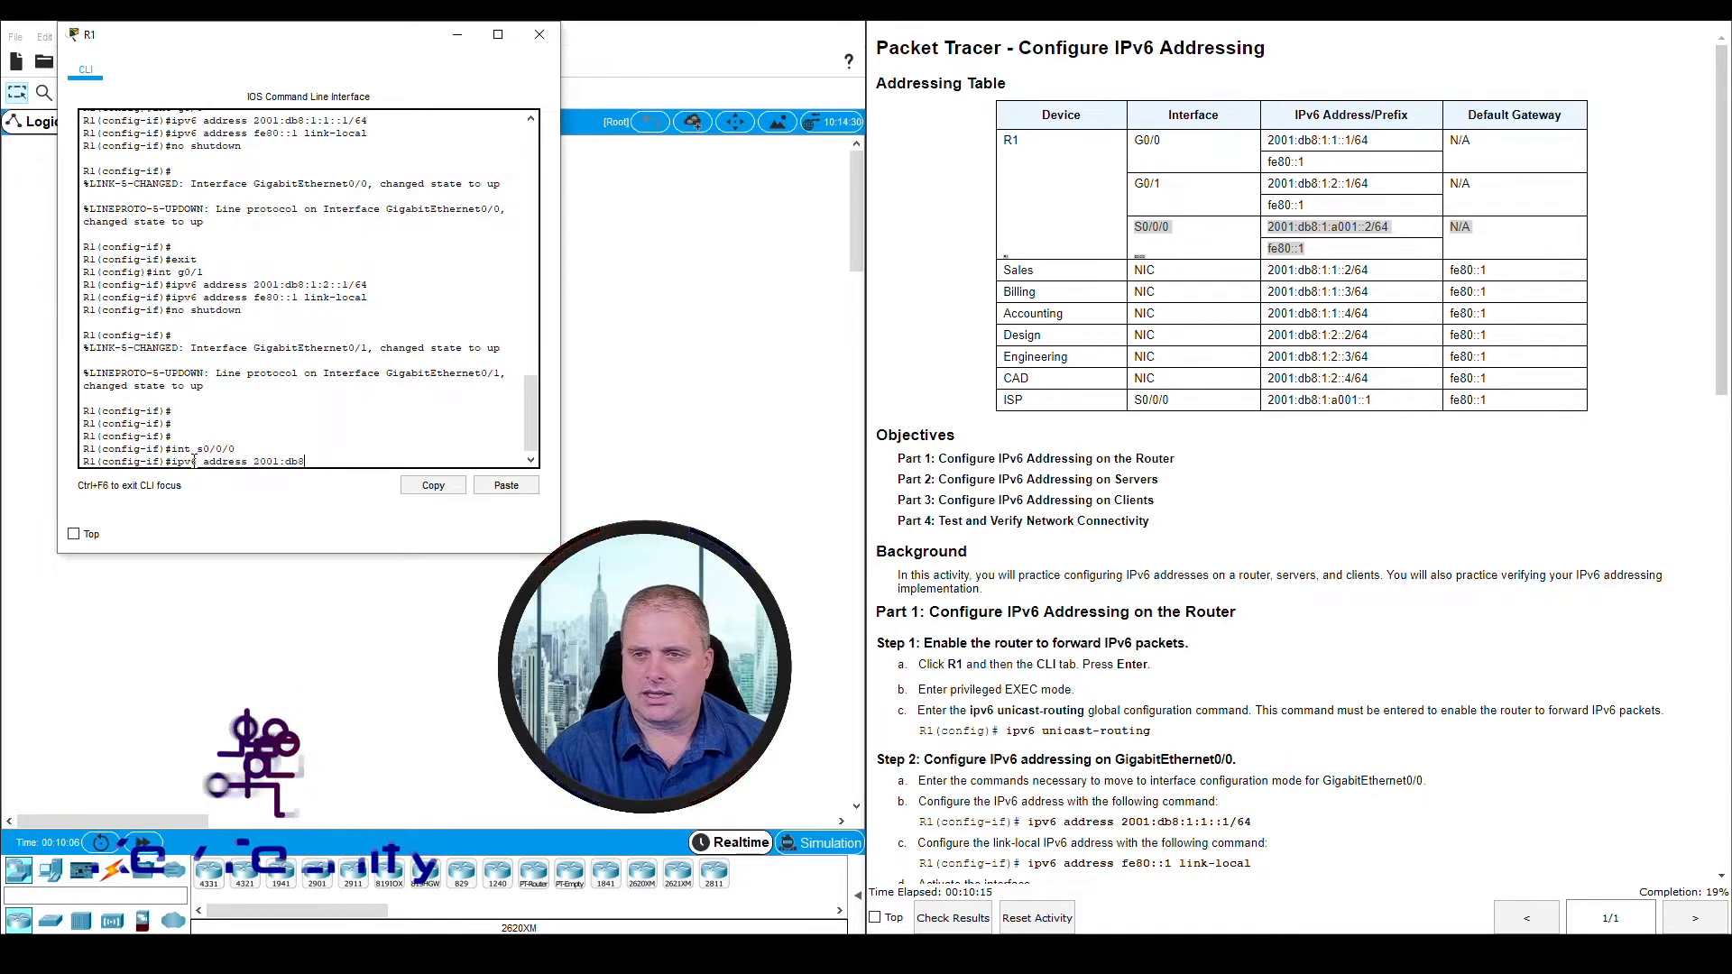
type(":")
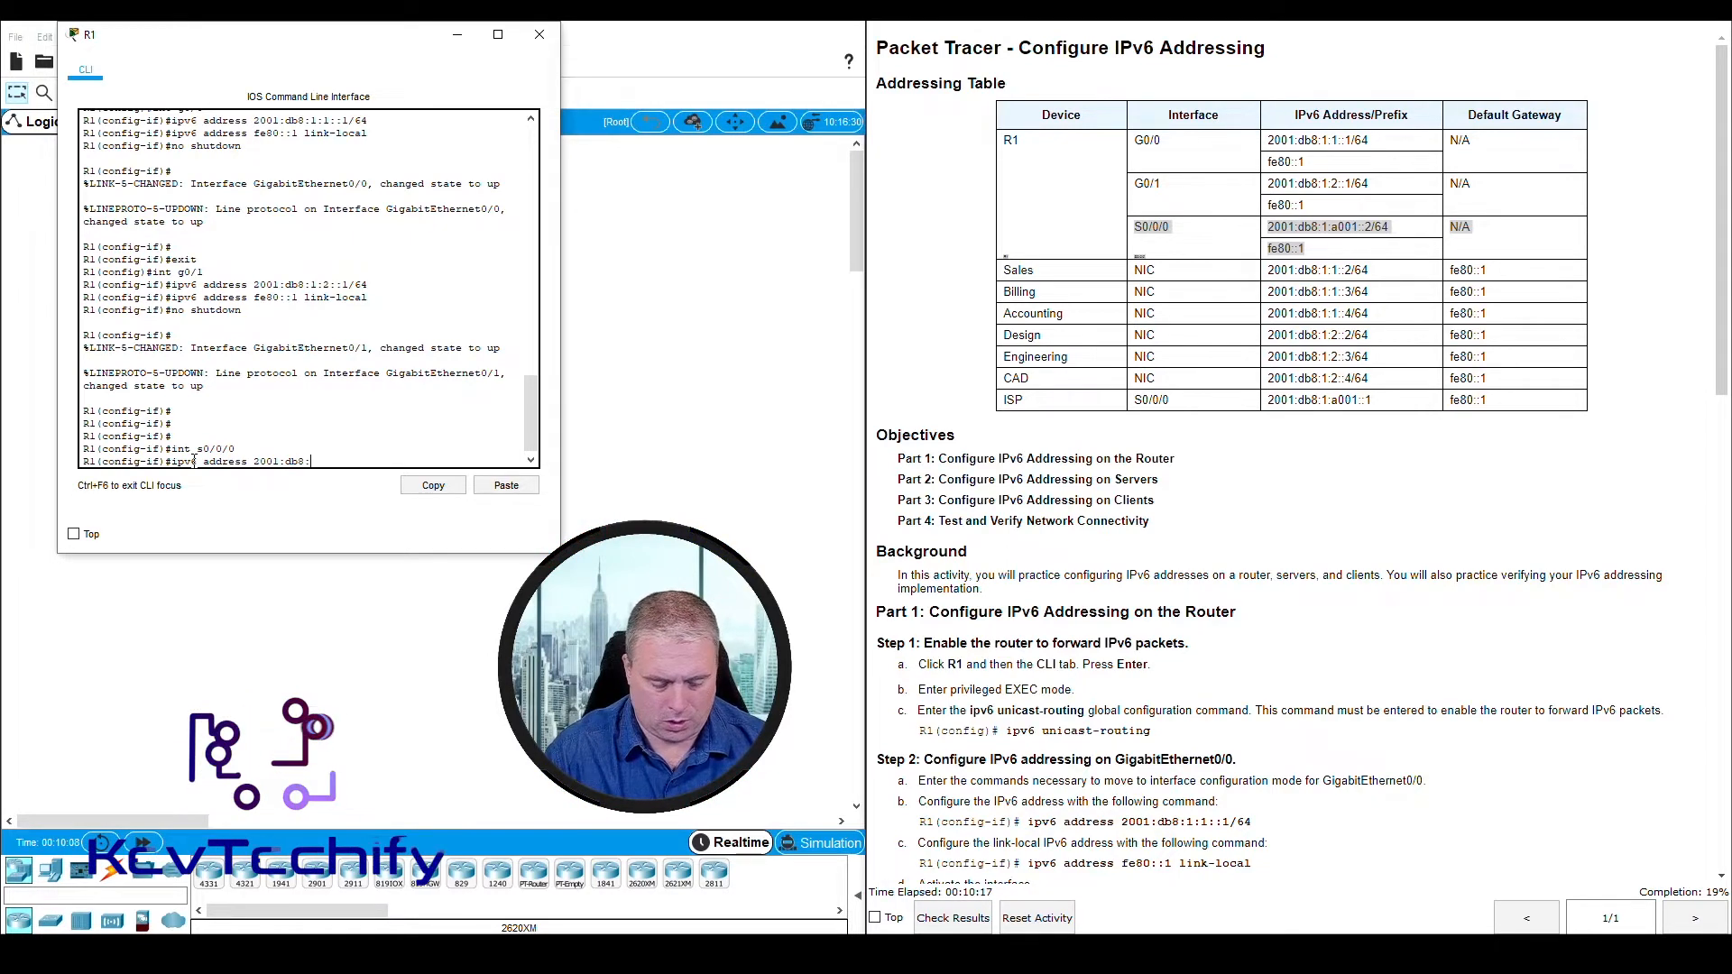
type("1:a01::2")
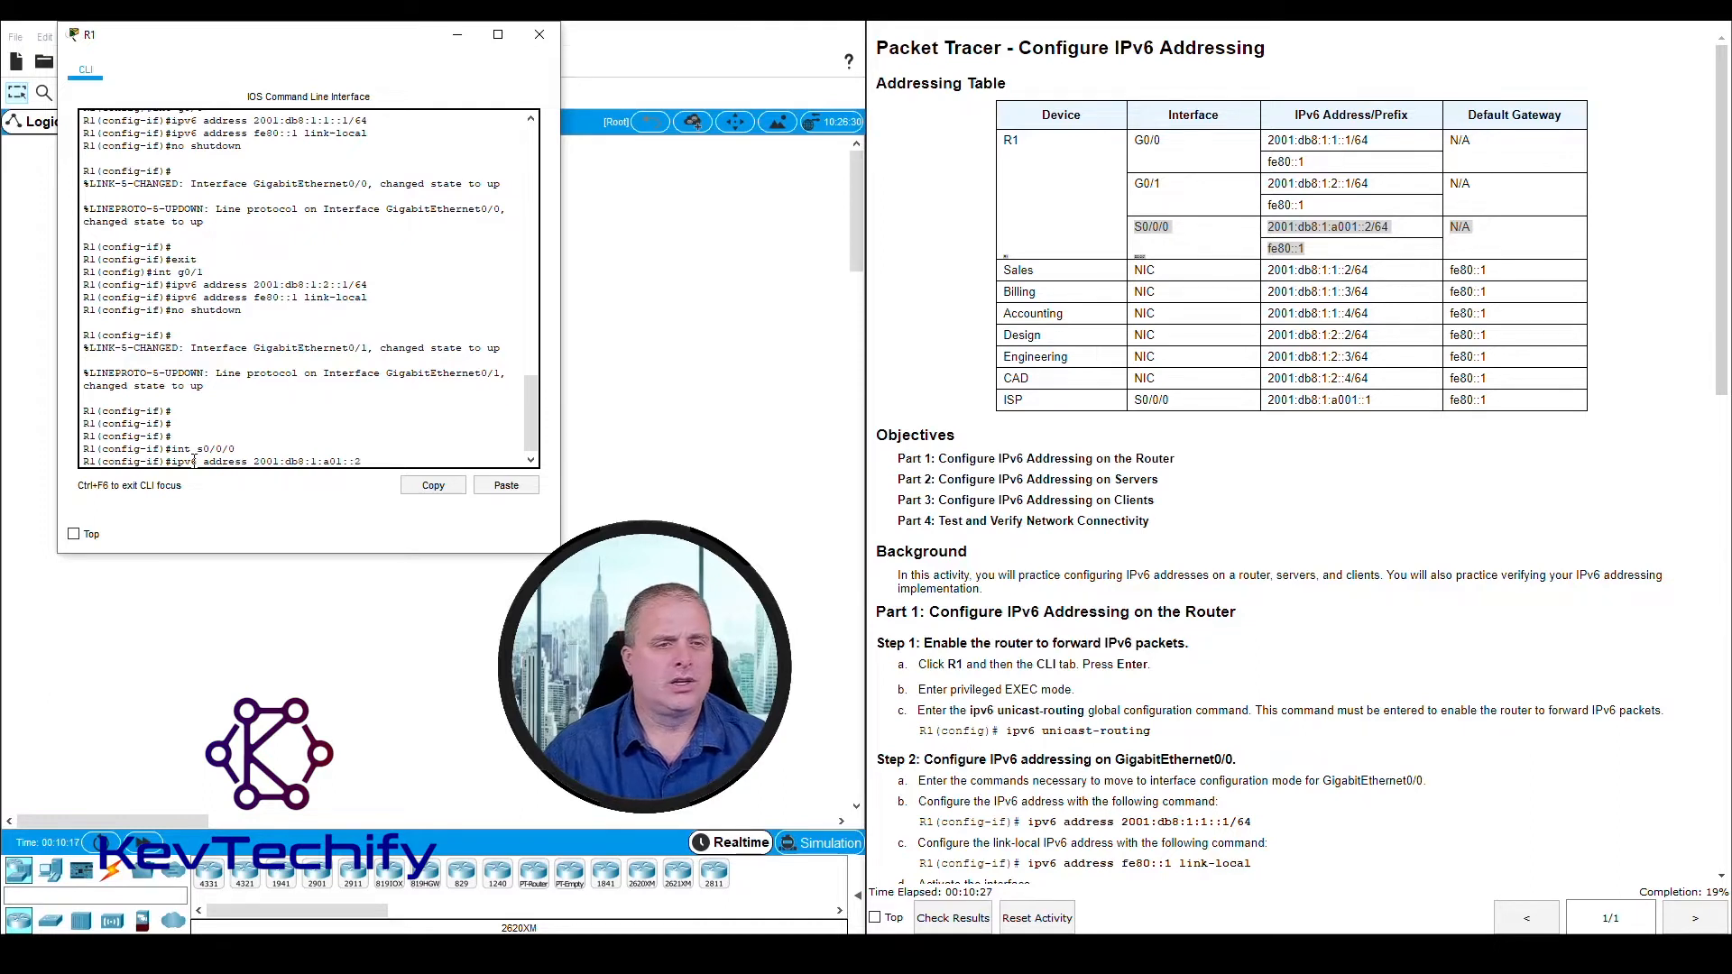
type("64")
key("Return")
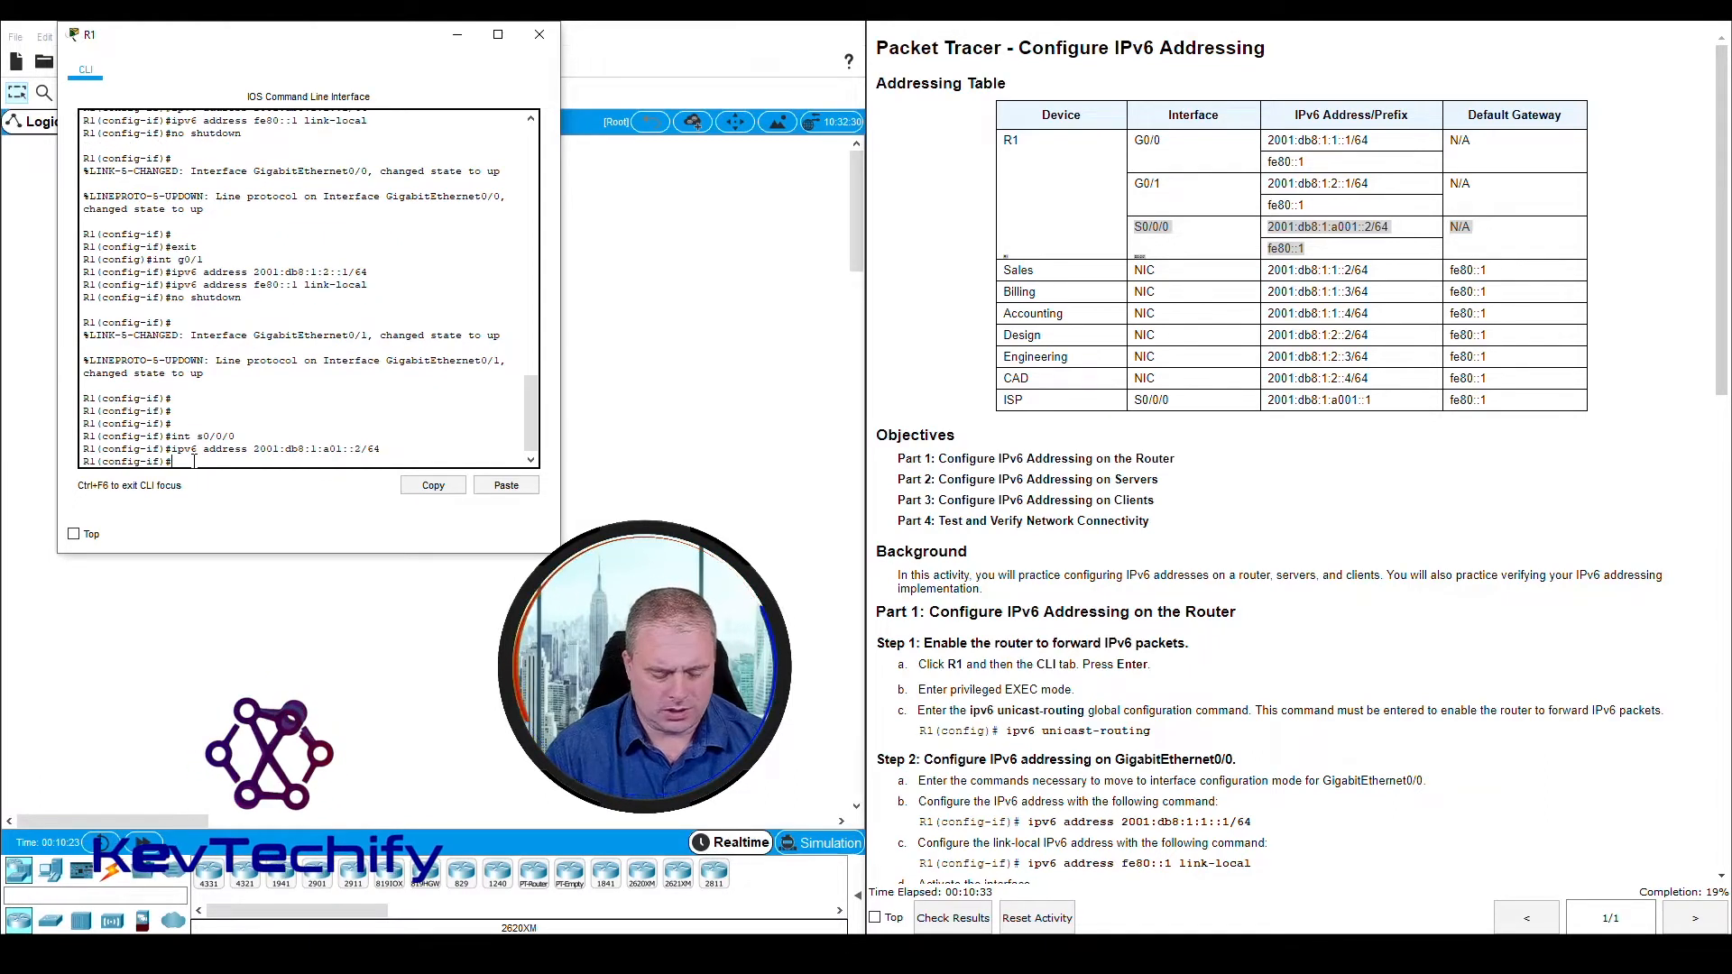
Assign the link-local address fe80::1 to Serial0/0/0 with ipv6 address fe80::1 link-local and activate the interface with no shutdown
type("ipv6 ")
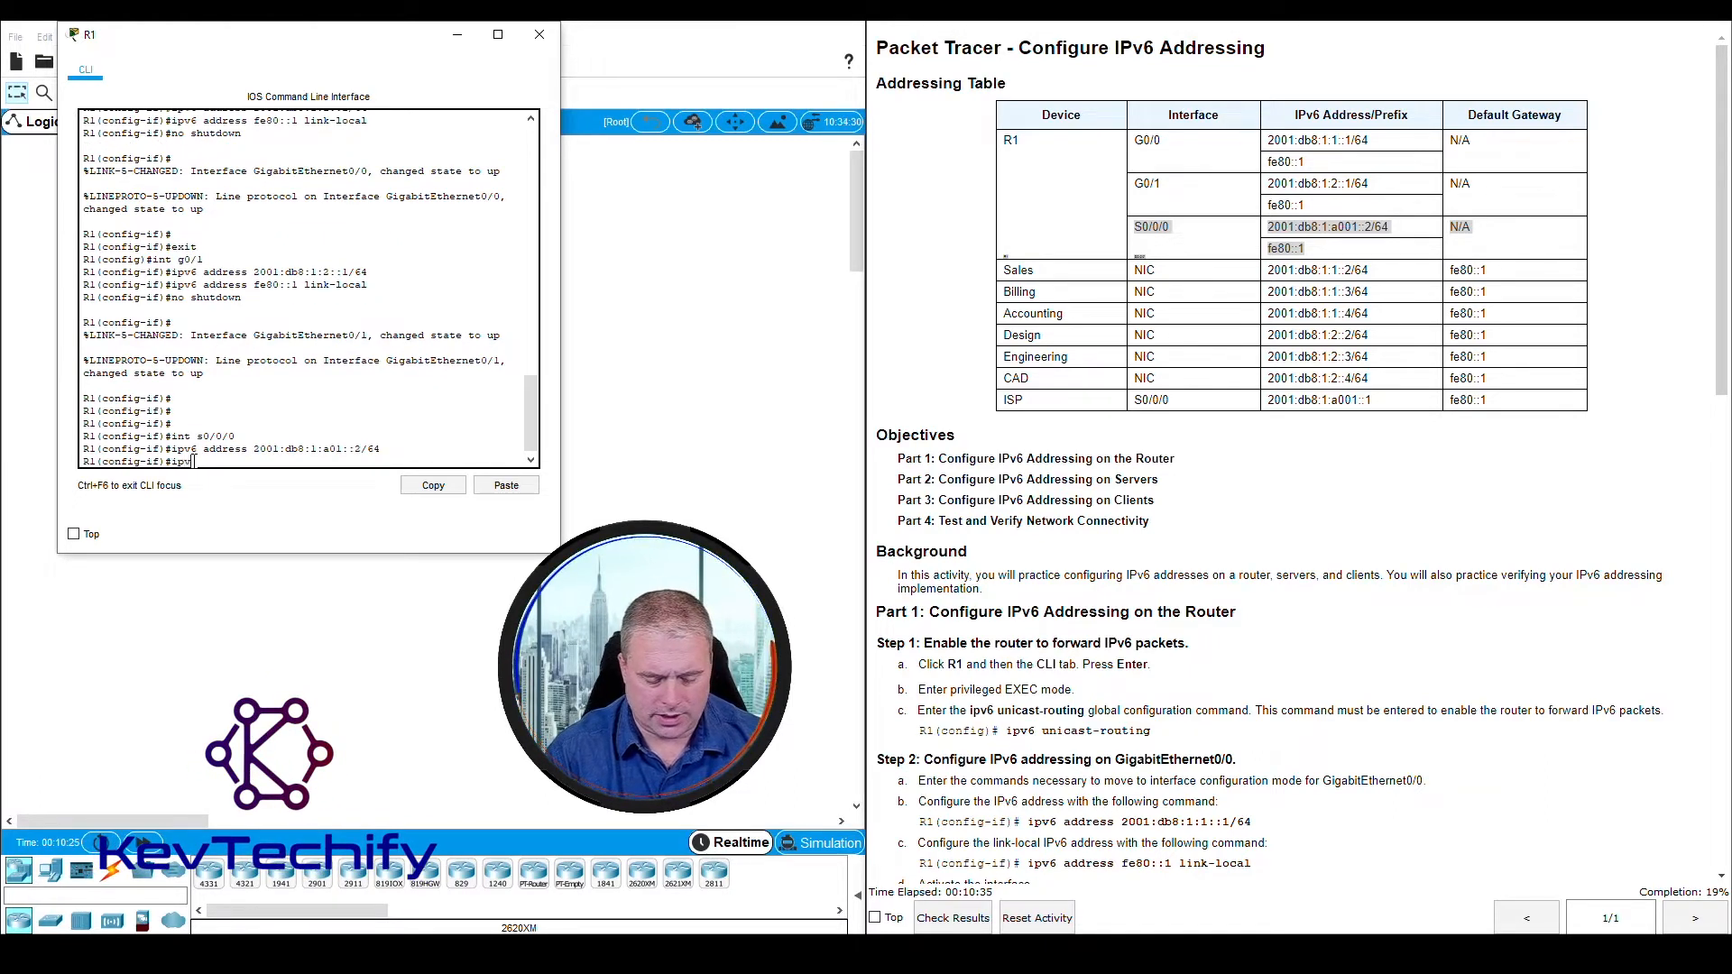
type("address fe80::1 link-lo")
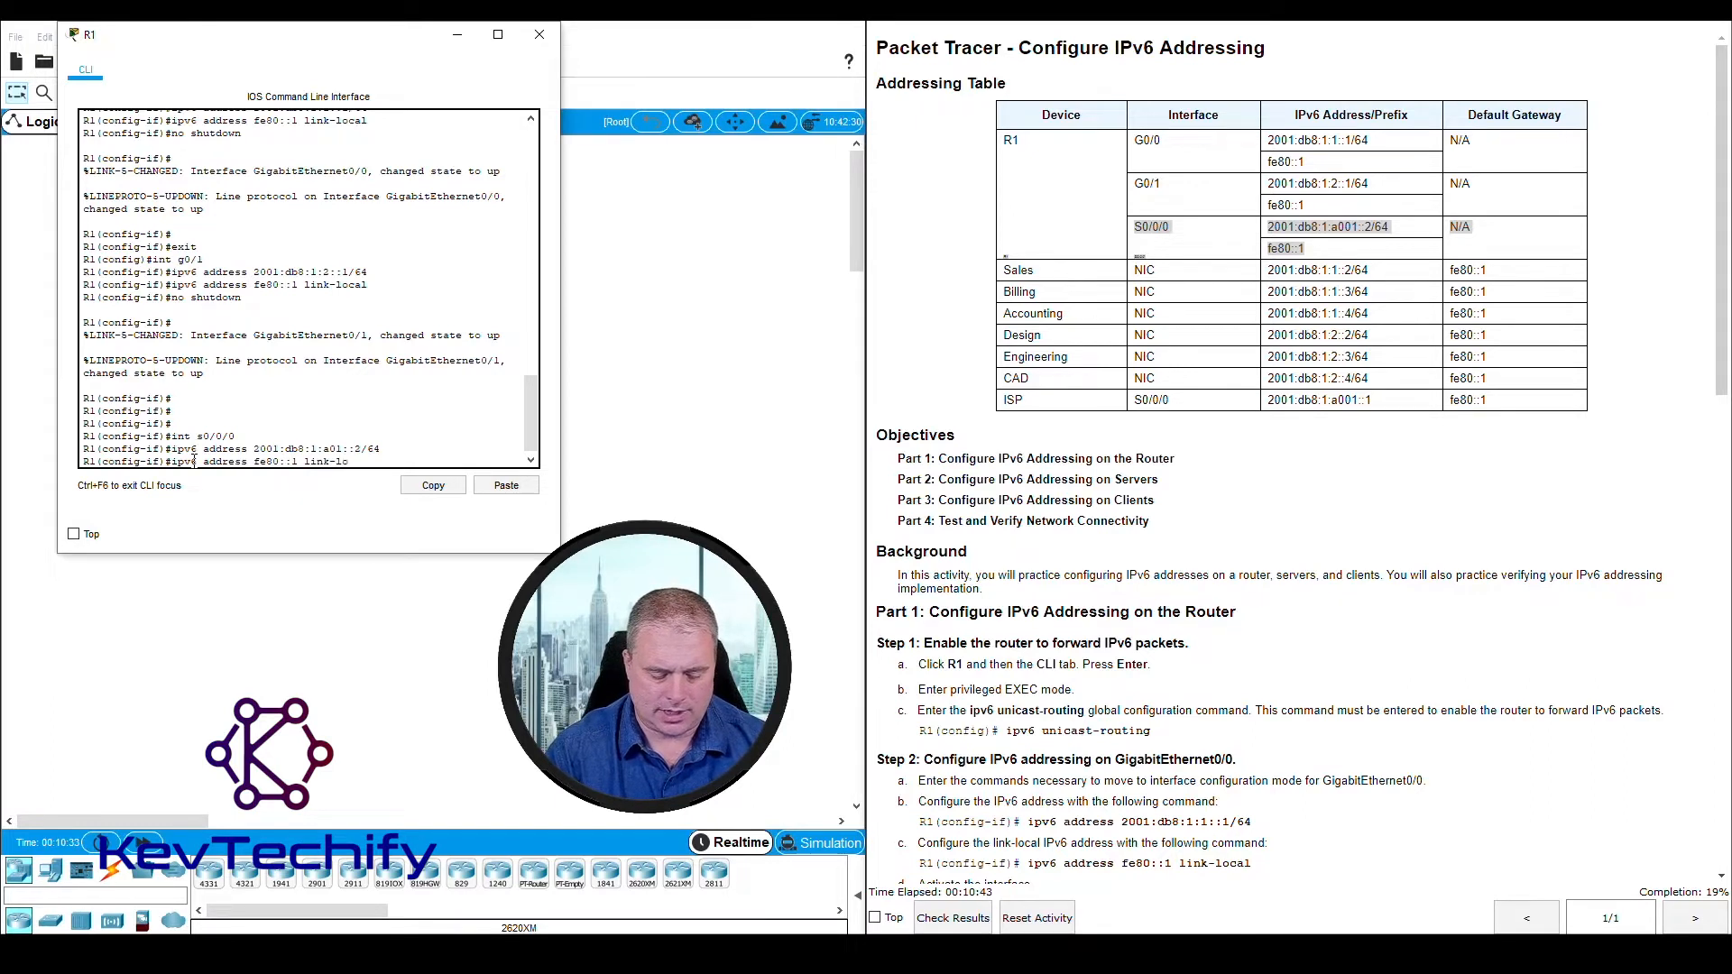
type("cal")
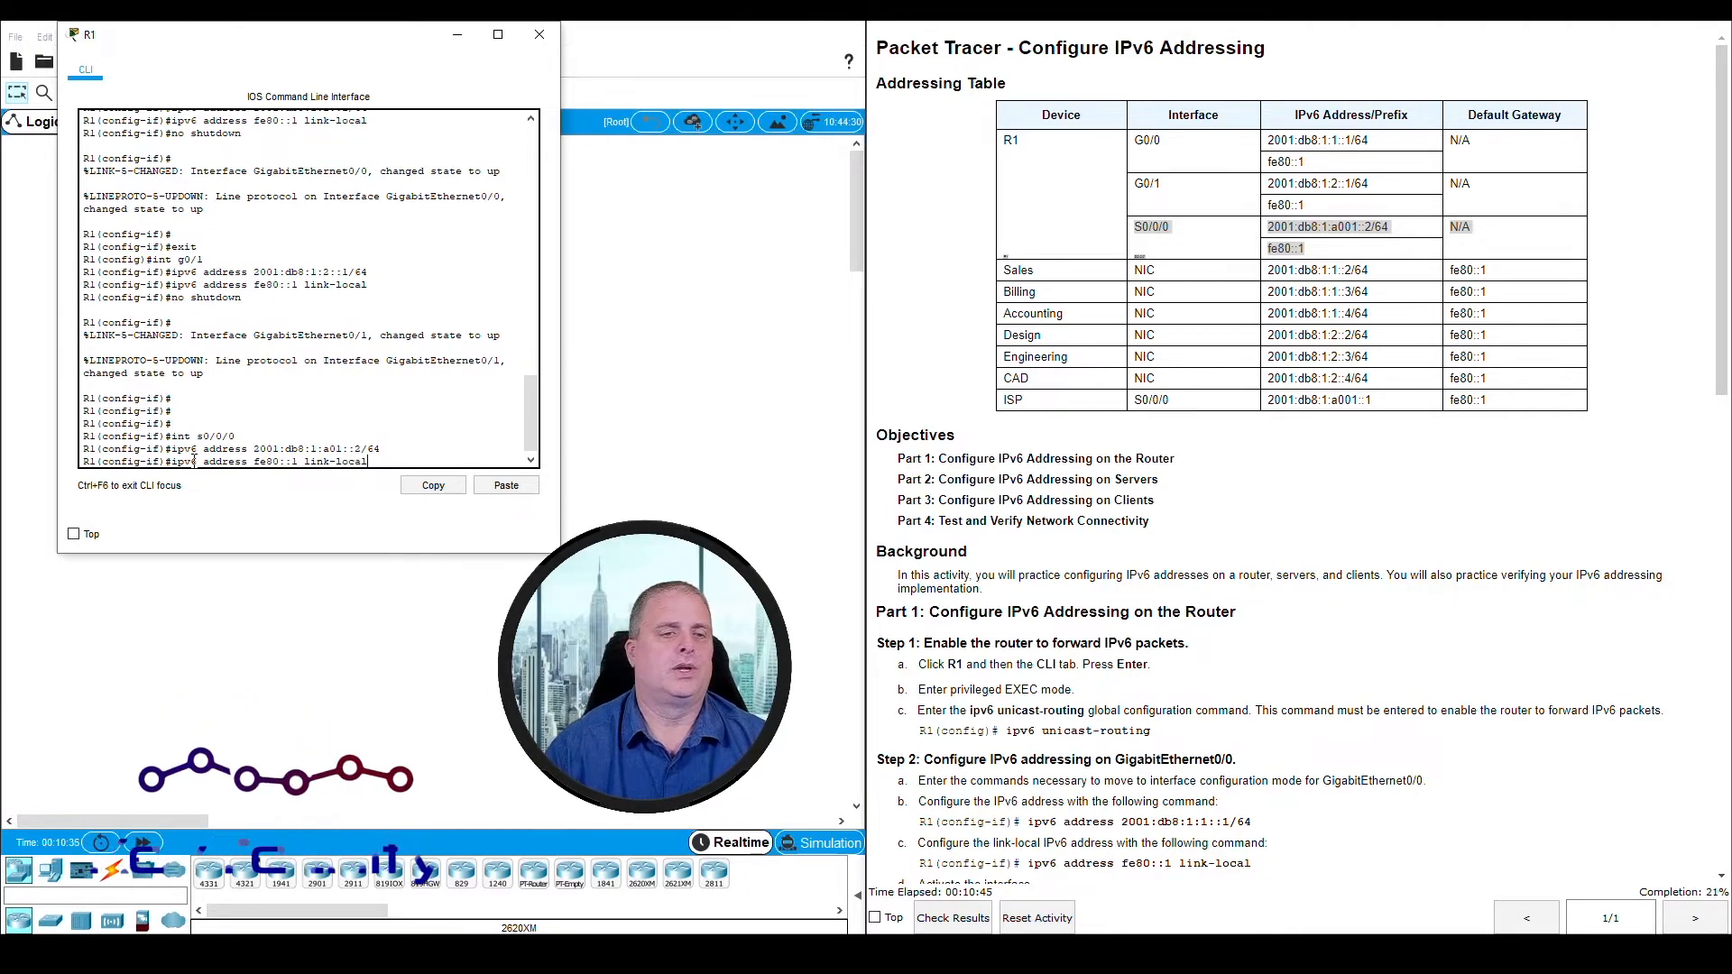
key("Return")
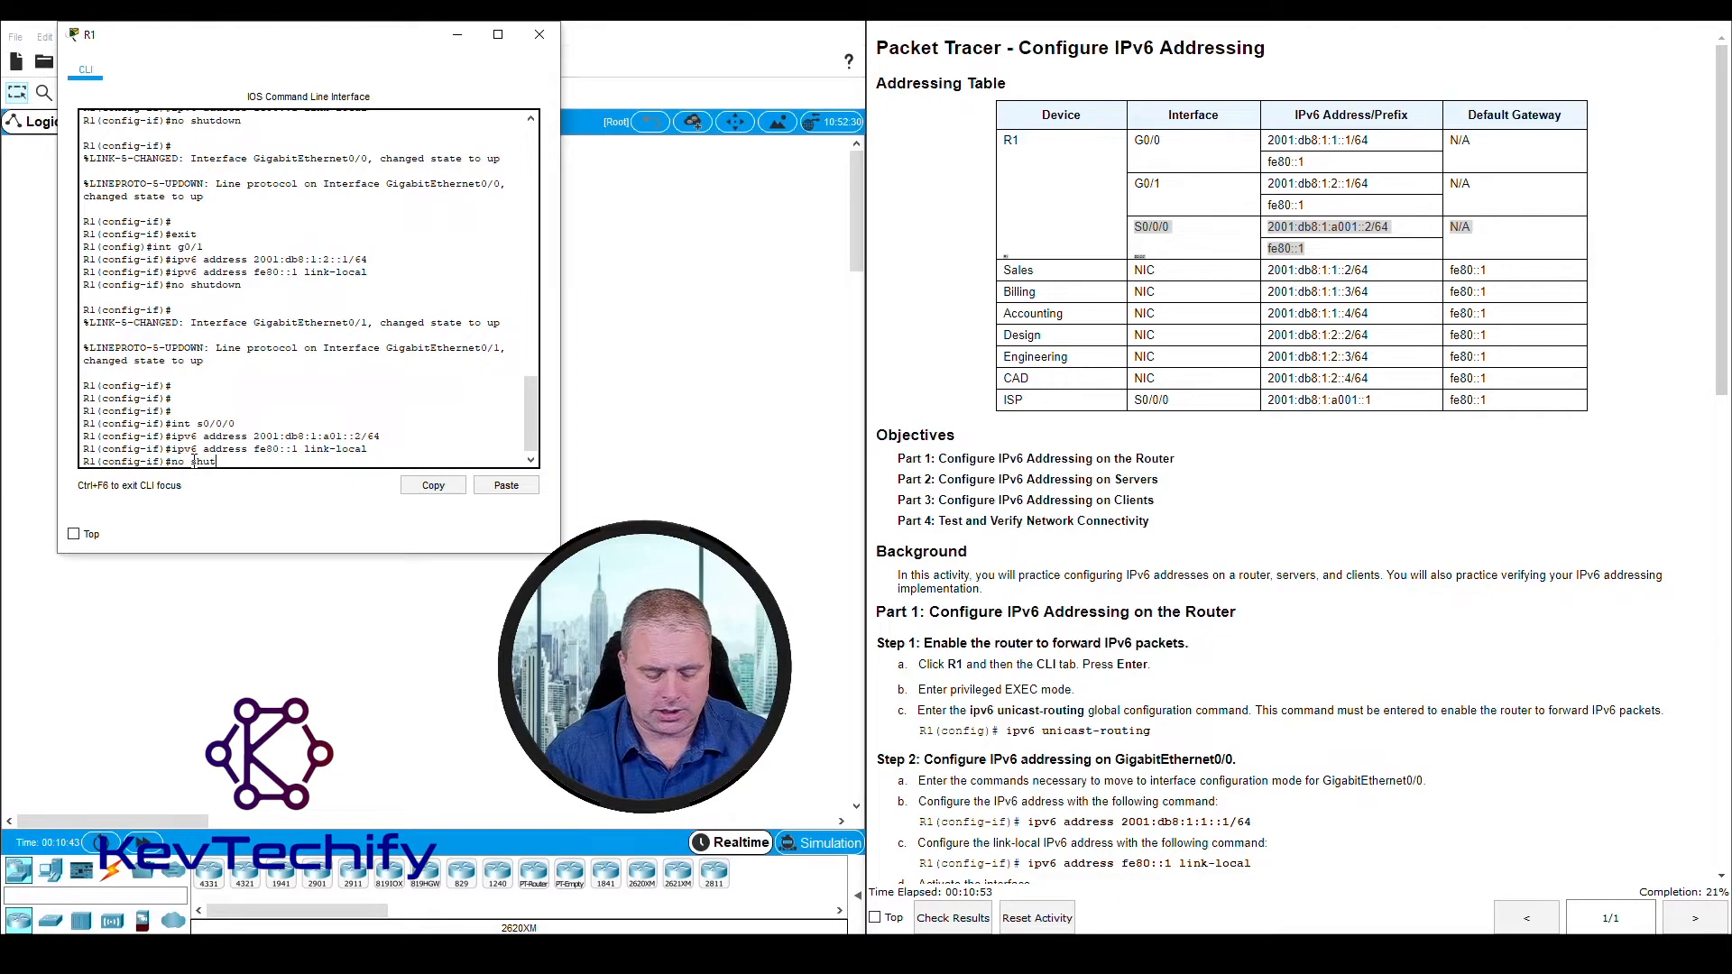
key("Return")
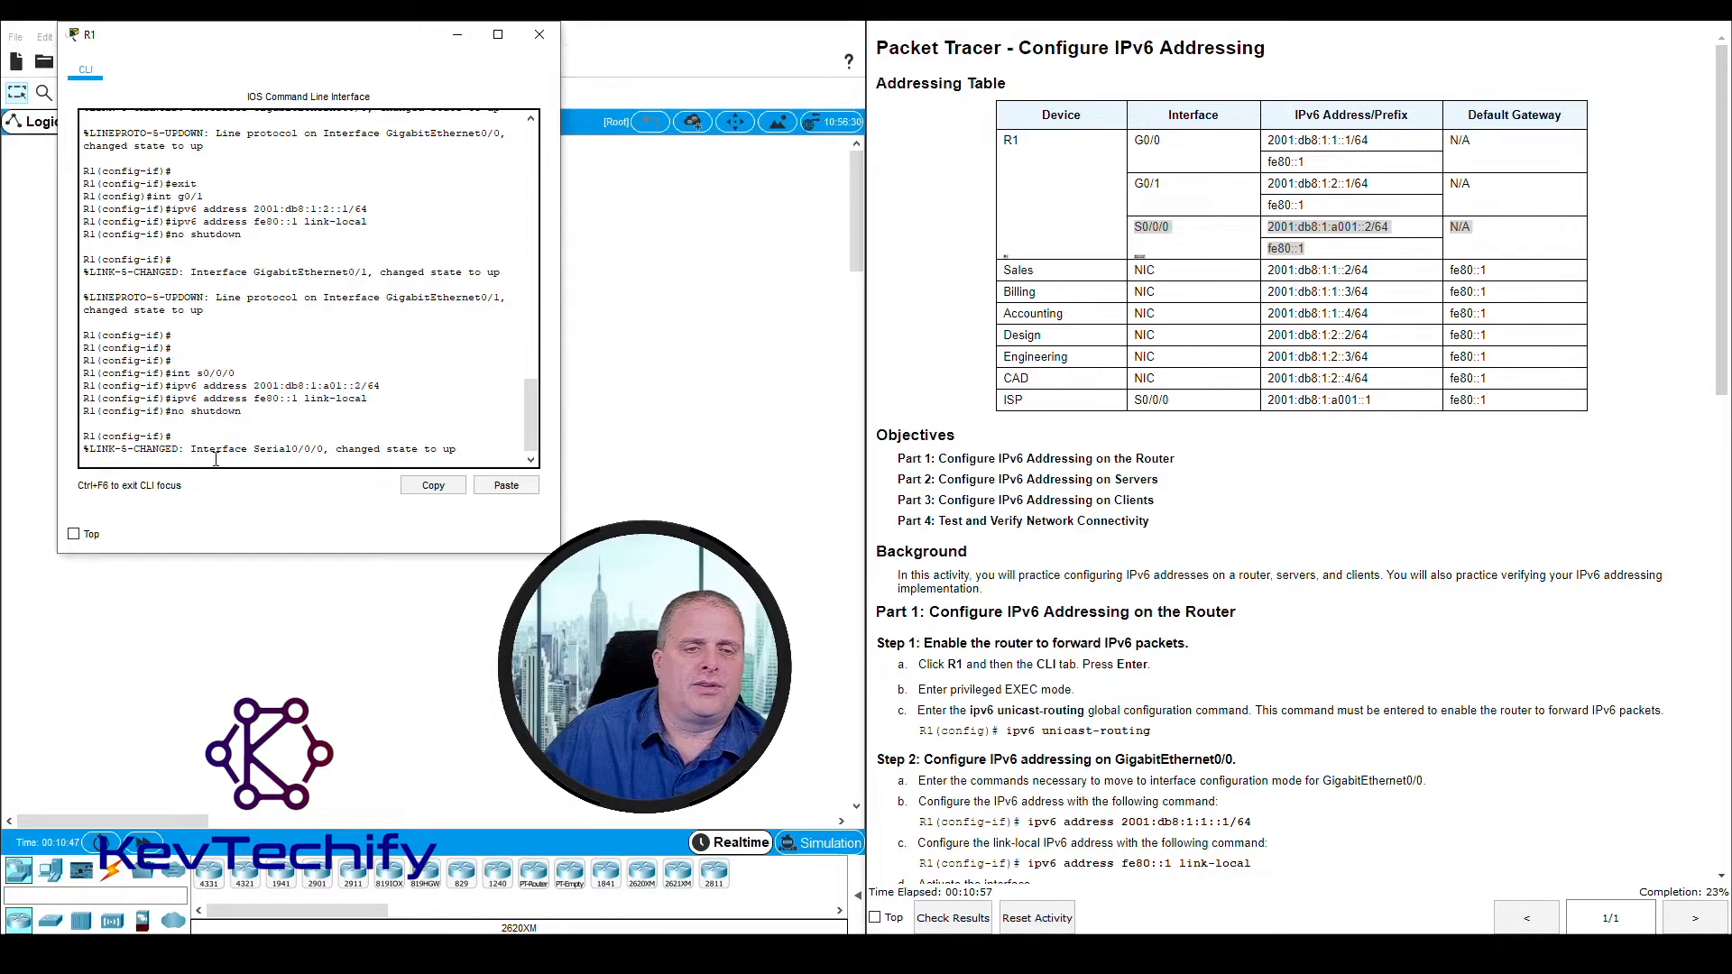
Examine the link and line protocol state messages for Serial0/0/0 in R1's command line output and return to the prompt
left_click_drag(191, 448, 458, 448)
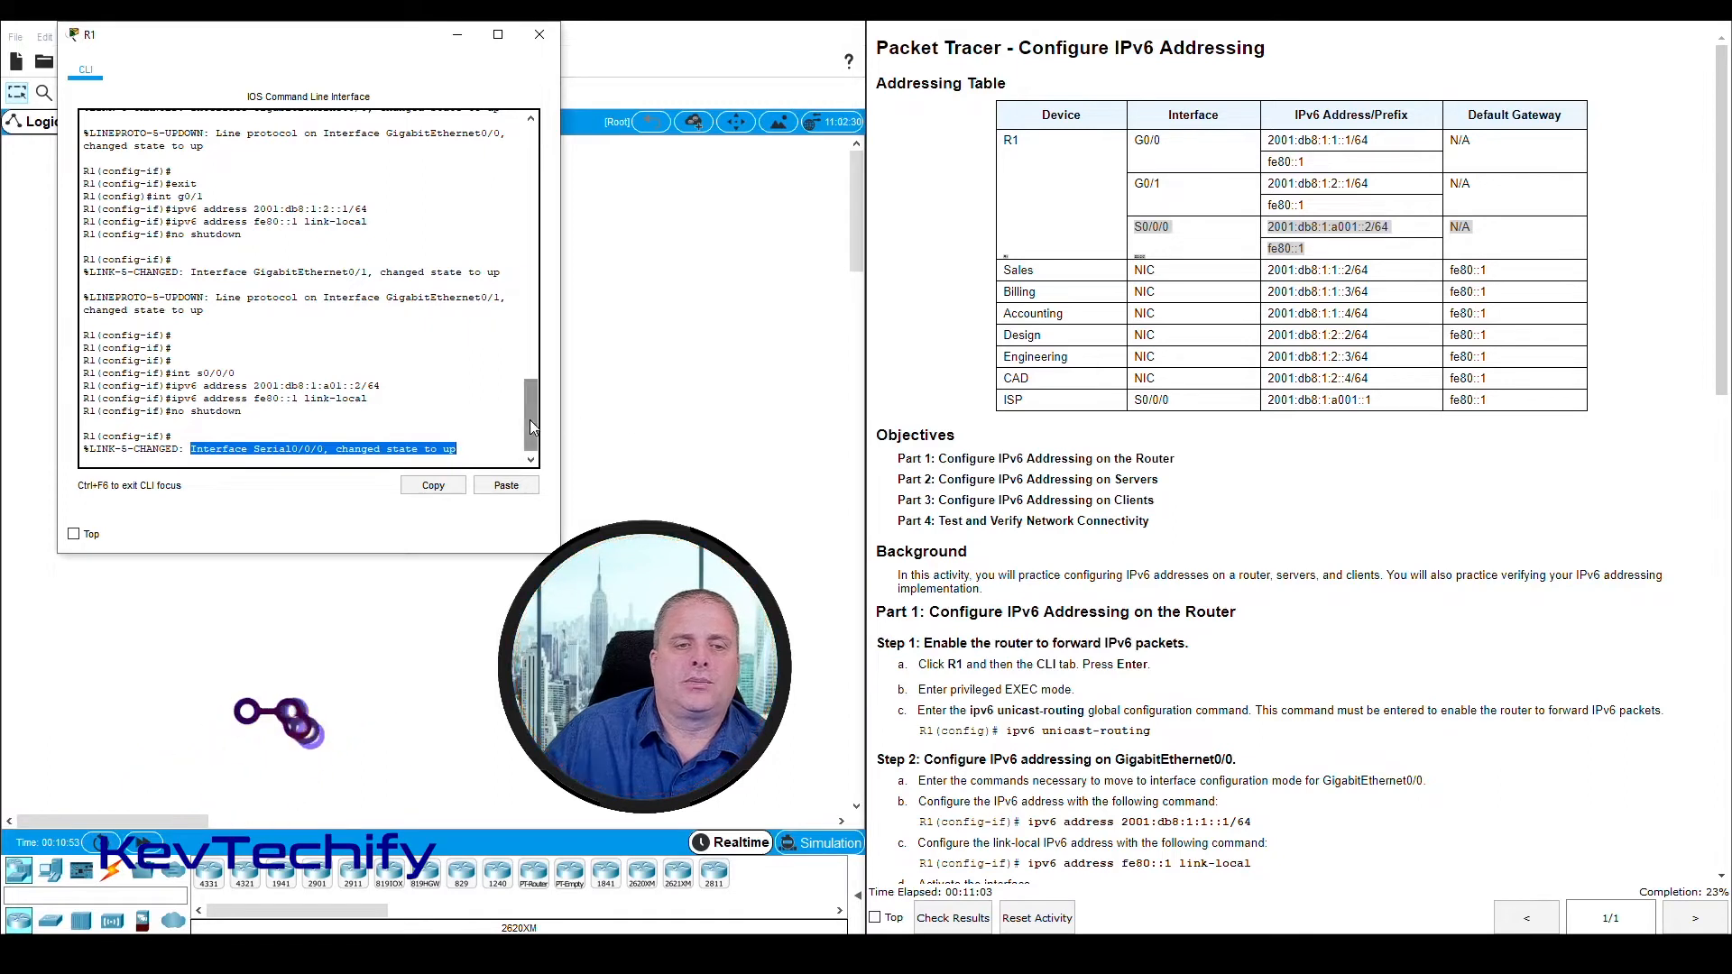
left_click(471, 448)
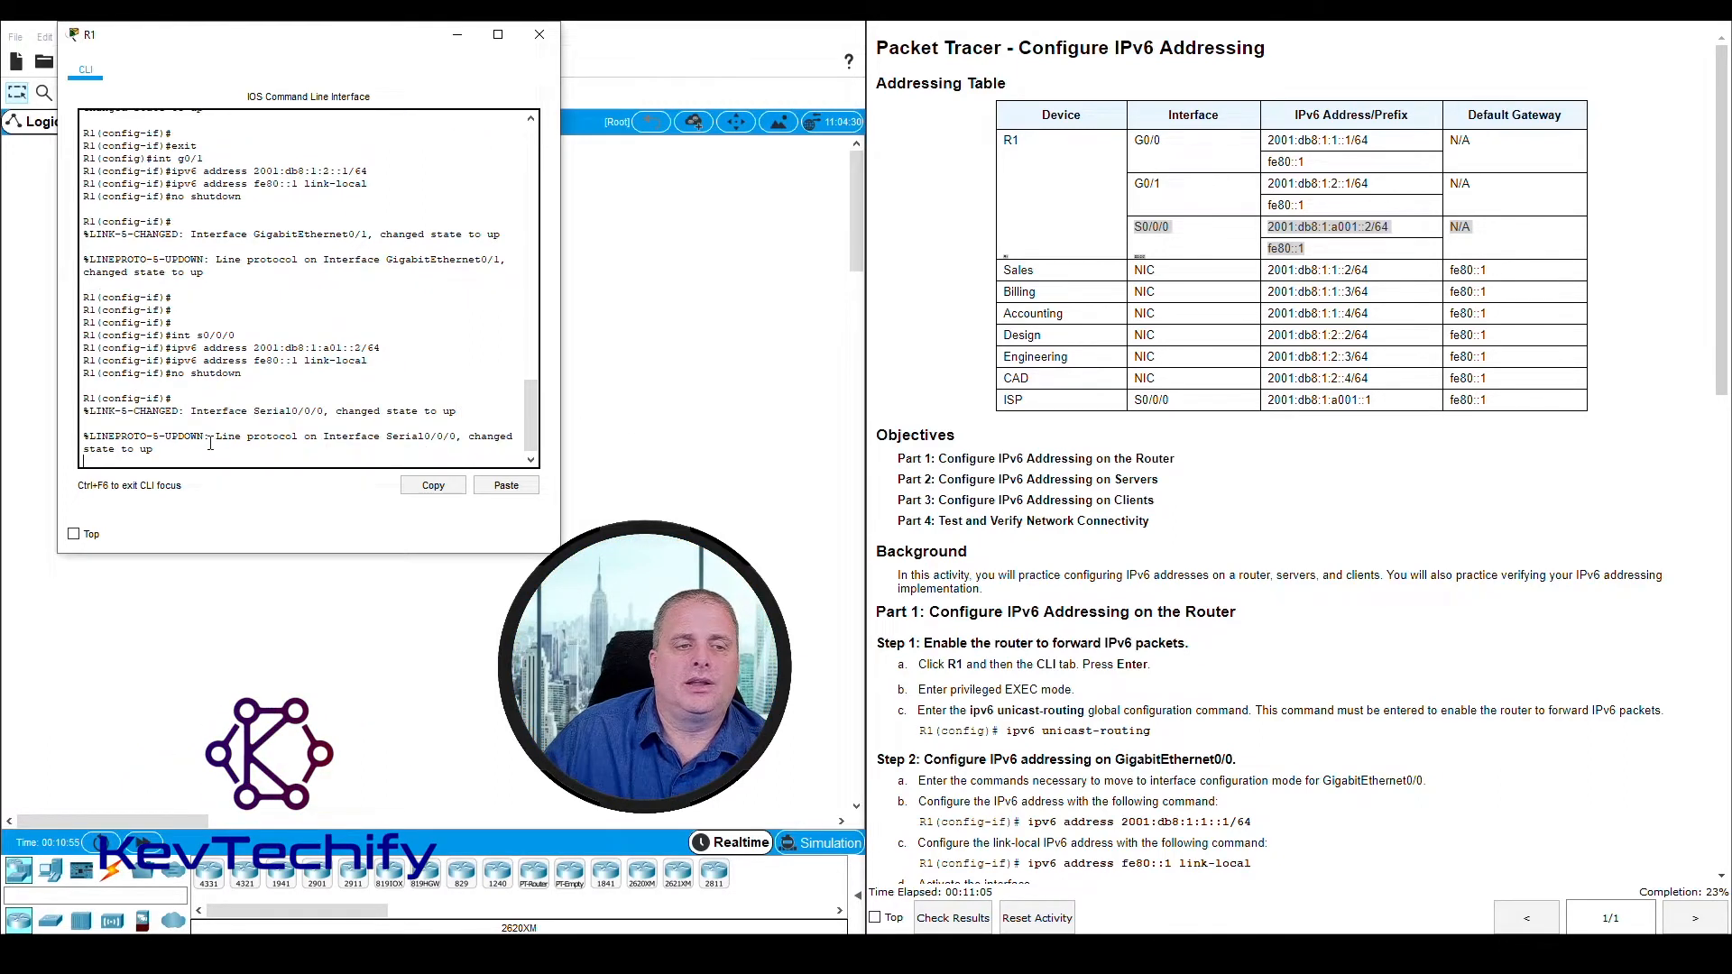
mouse_move(217, 436)
left_mouse_down()
mouse_move(314, 436)
mouse_move(184, 444)
left_mouse_up()
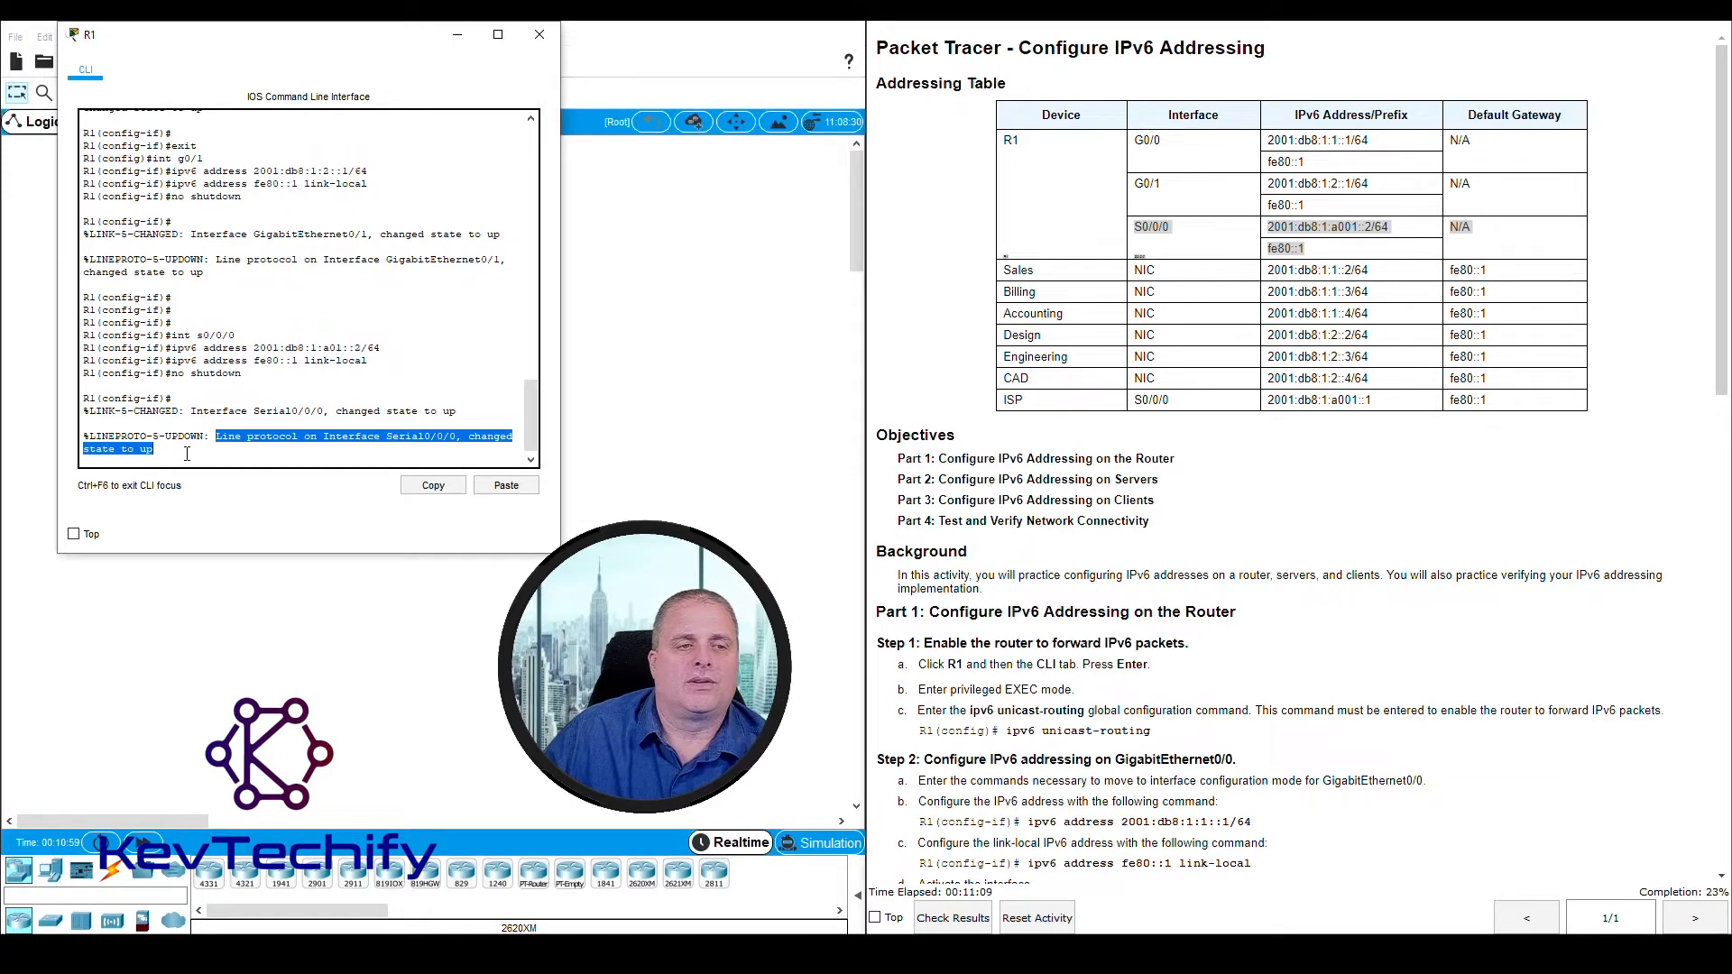
left_click(188, 453)
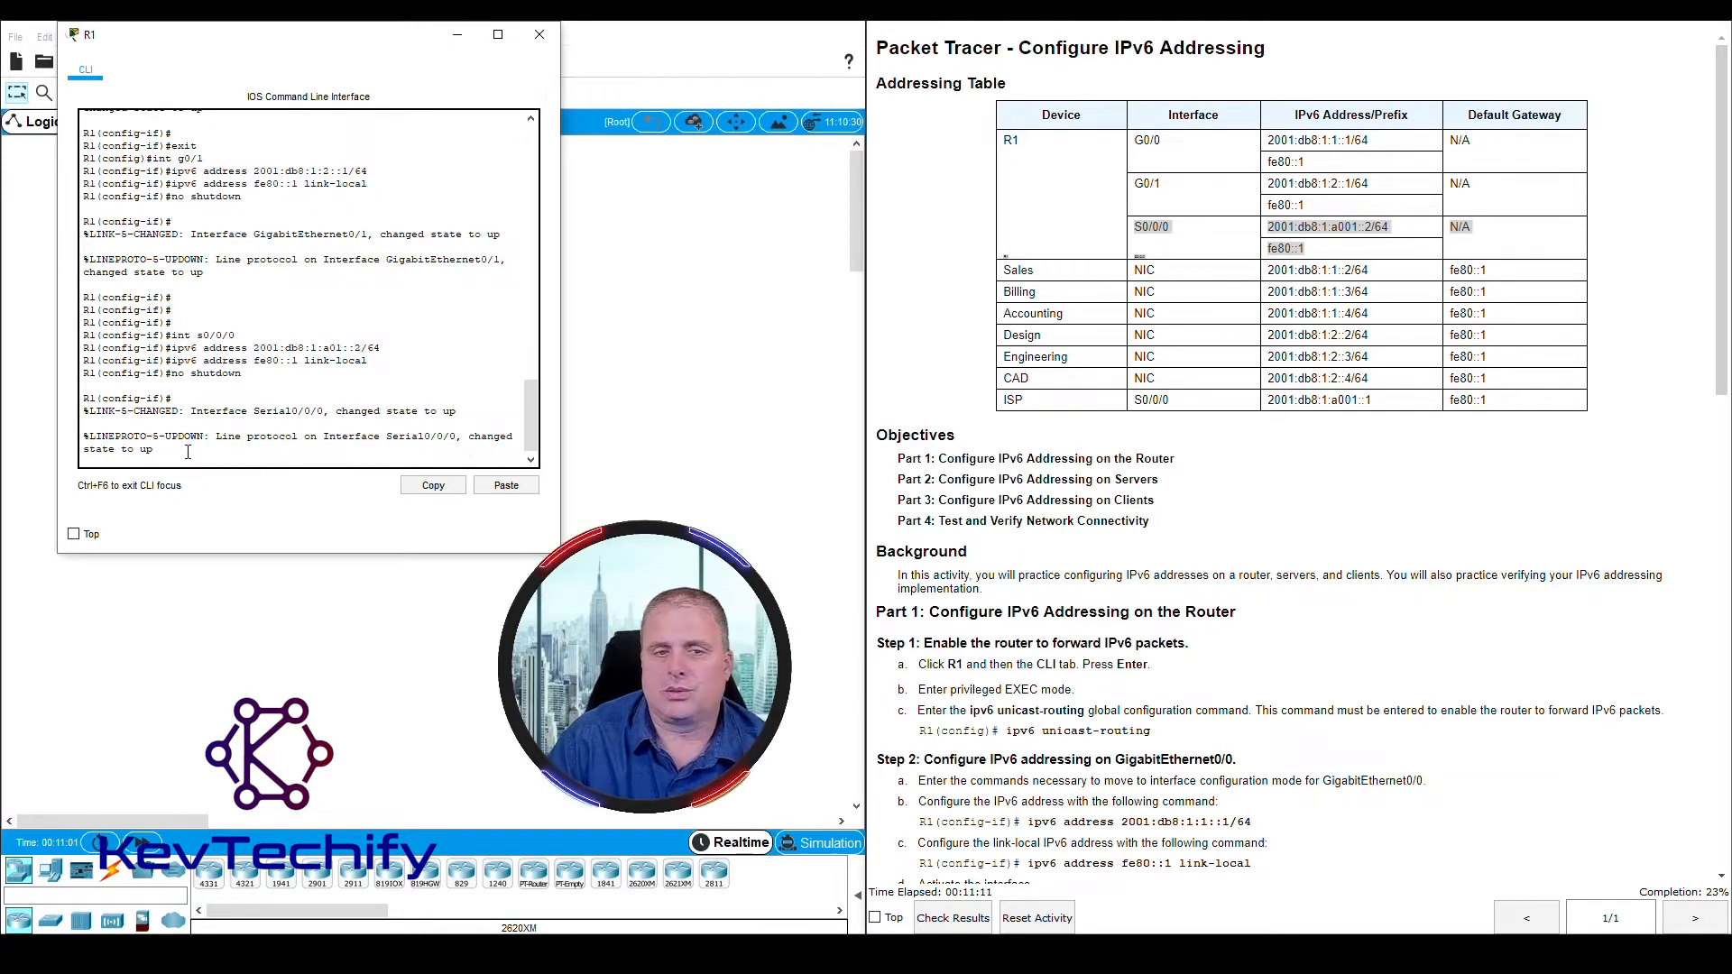
key("Return")
key("Return")
key("Return")
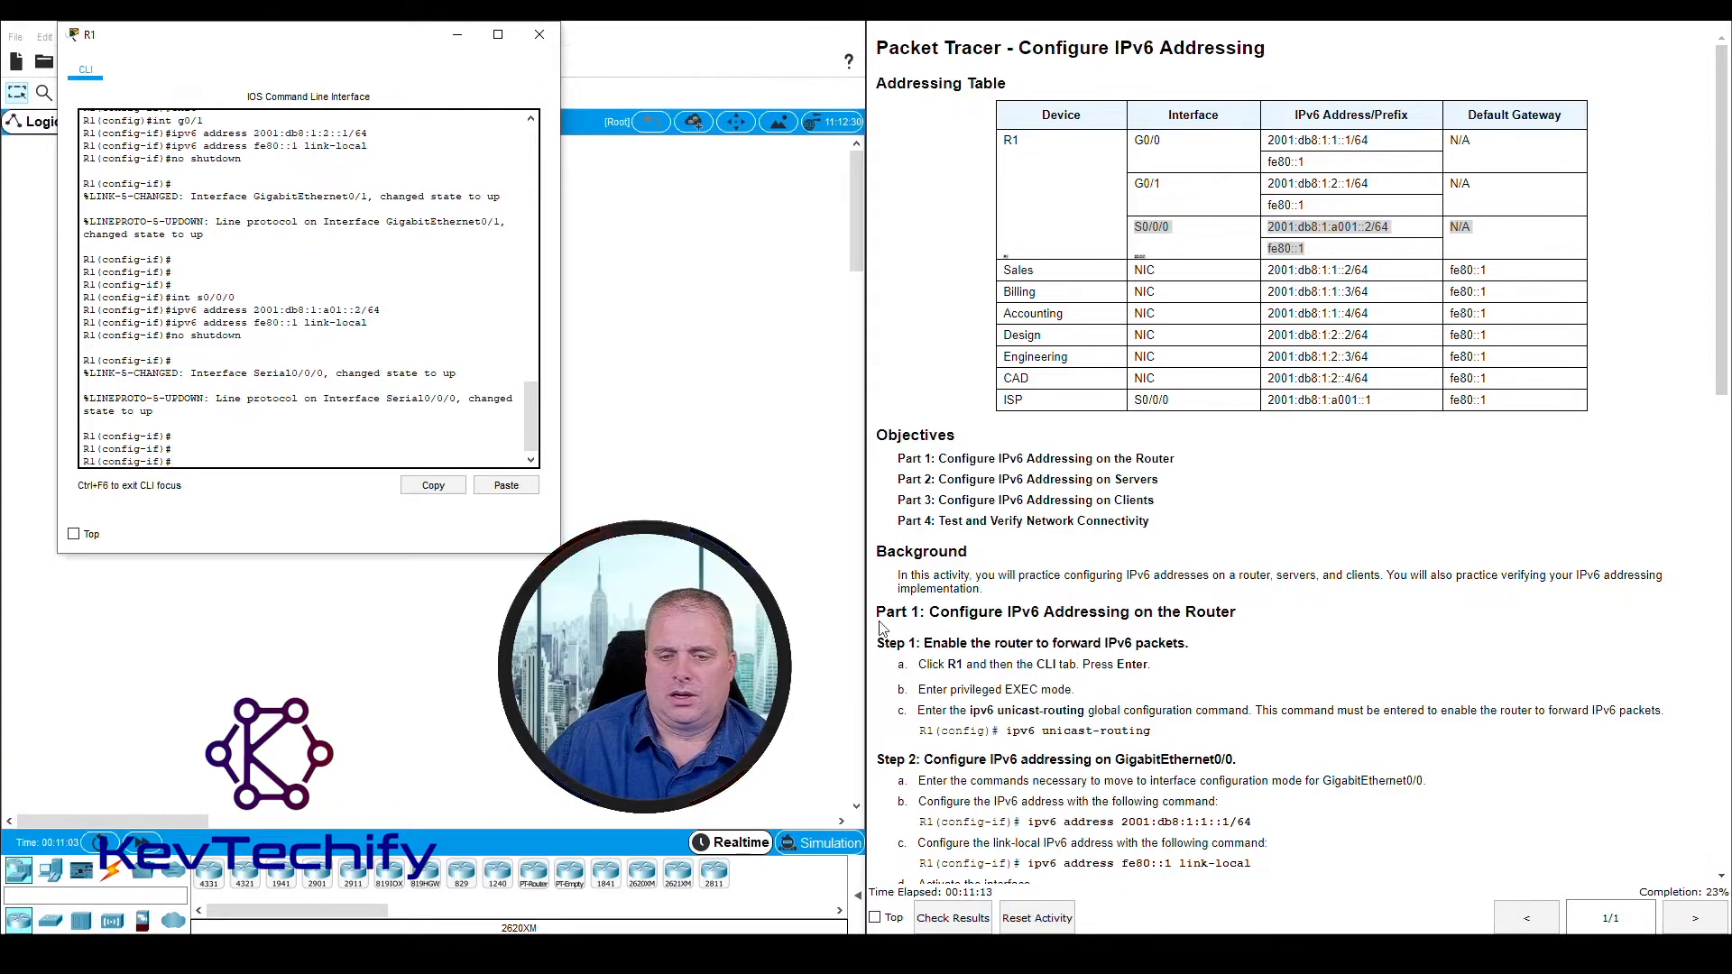
Review the Step 4 instructions for Serial0/0/0 and read the start of Step 5 on verifying IPv6 addressing on R1
scroll(882, 629, "down", 7)
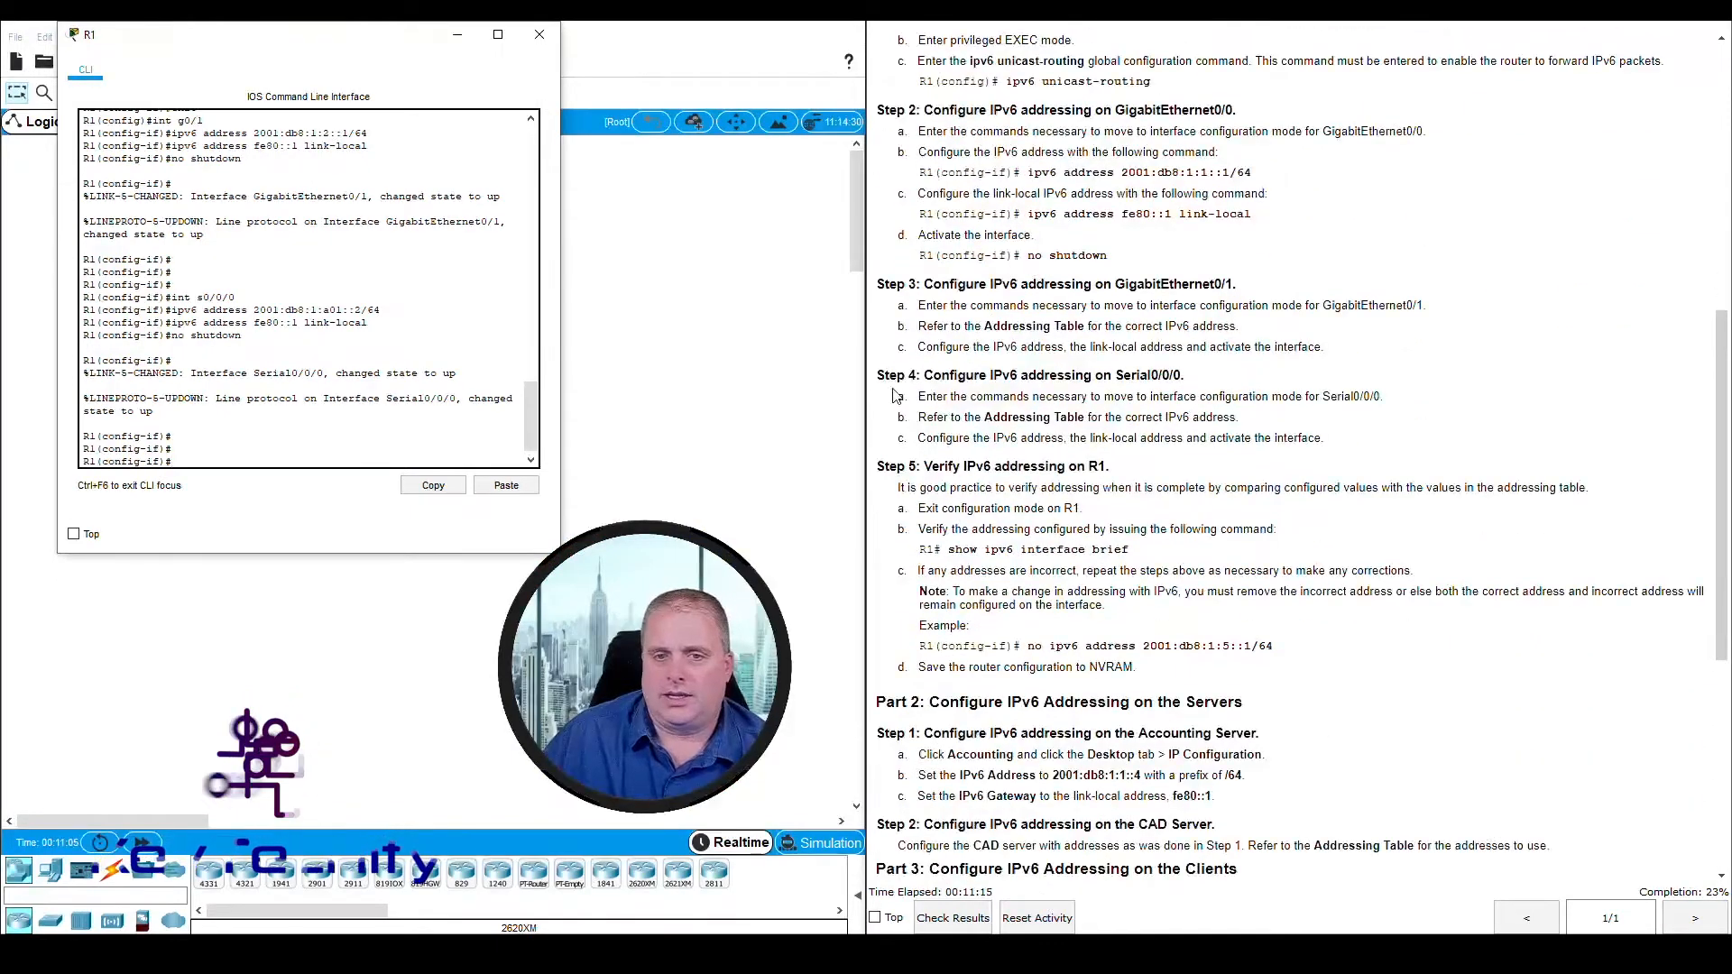
left_click_drag(877, 373, 1328, 442)
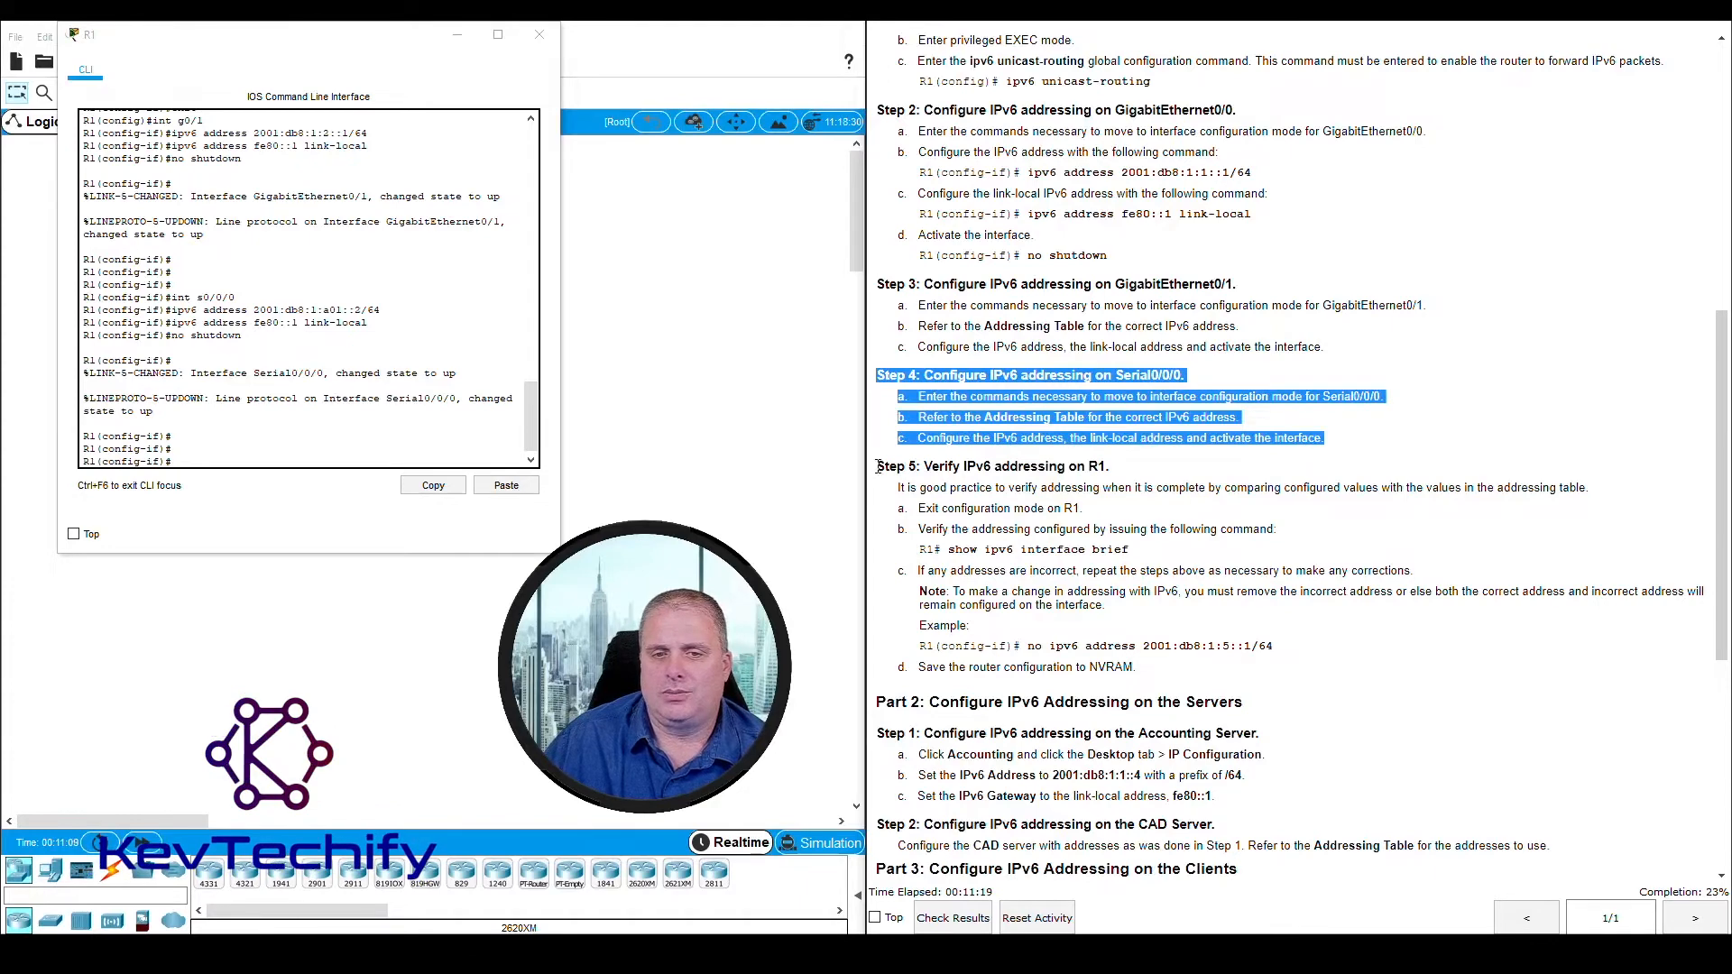
left_click_drag(877, 465, 1150, 466)
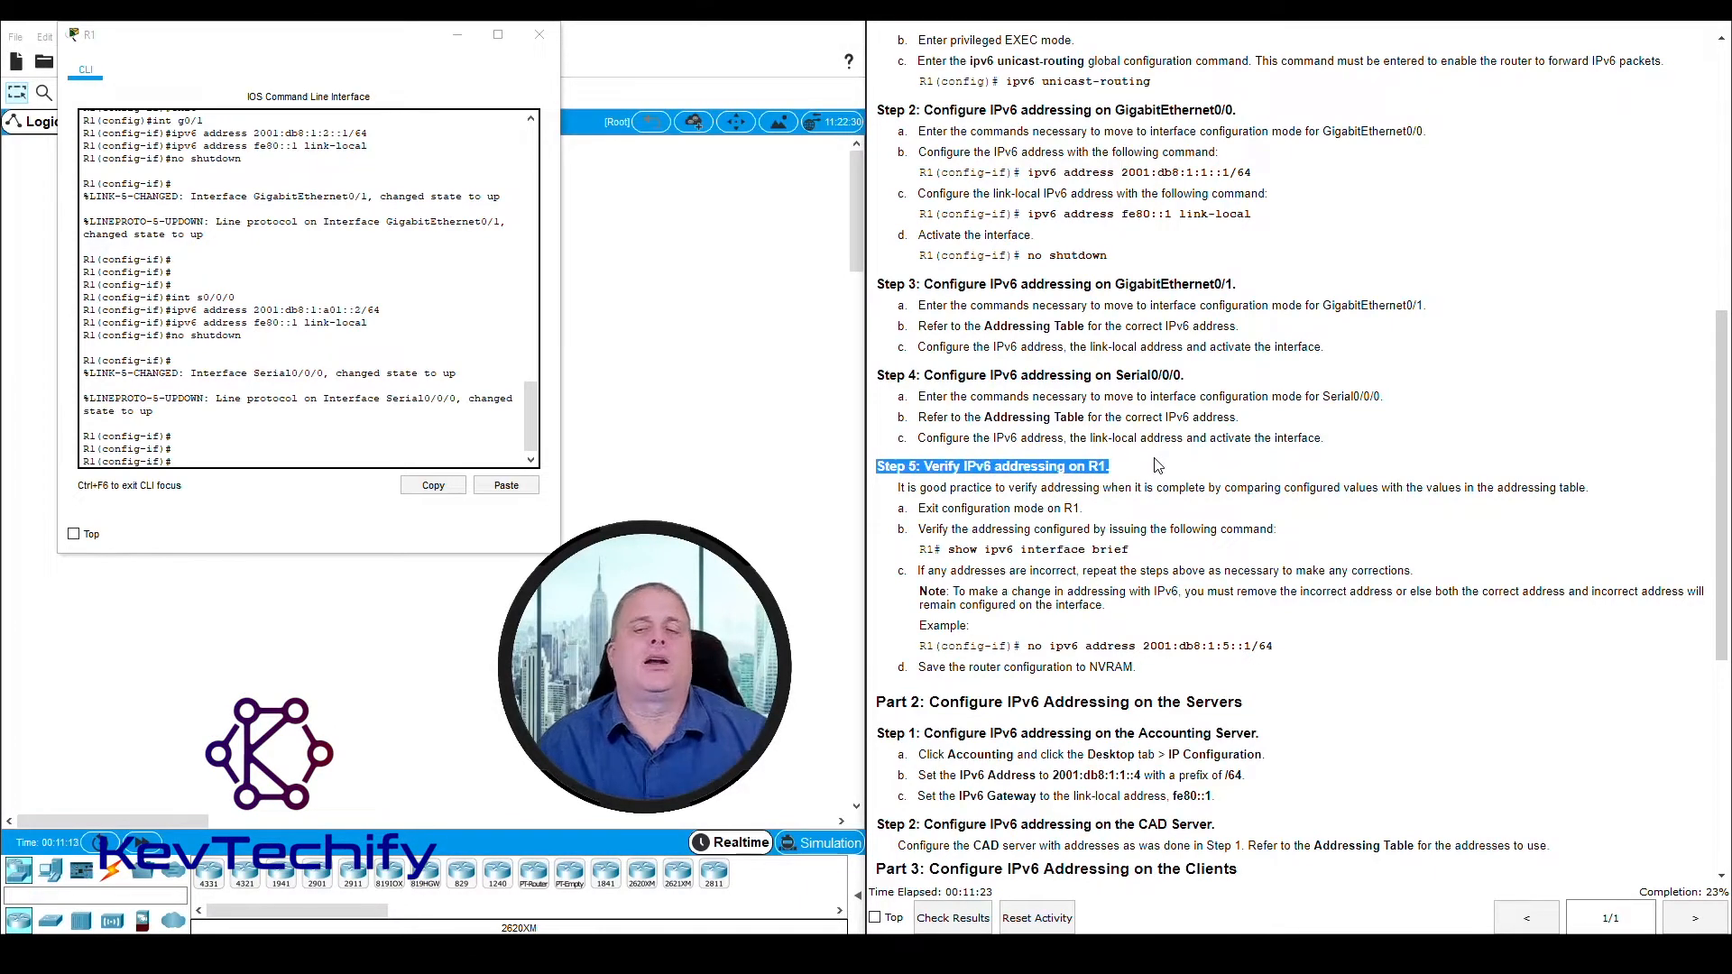
left_click(922, 509)
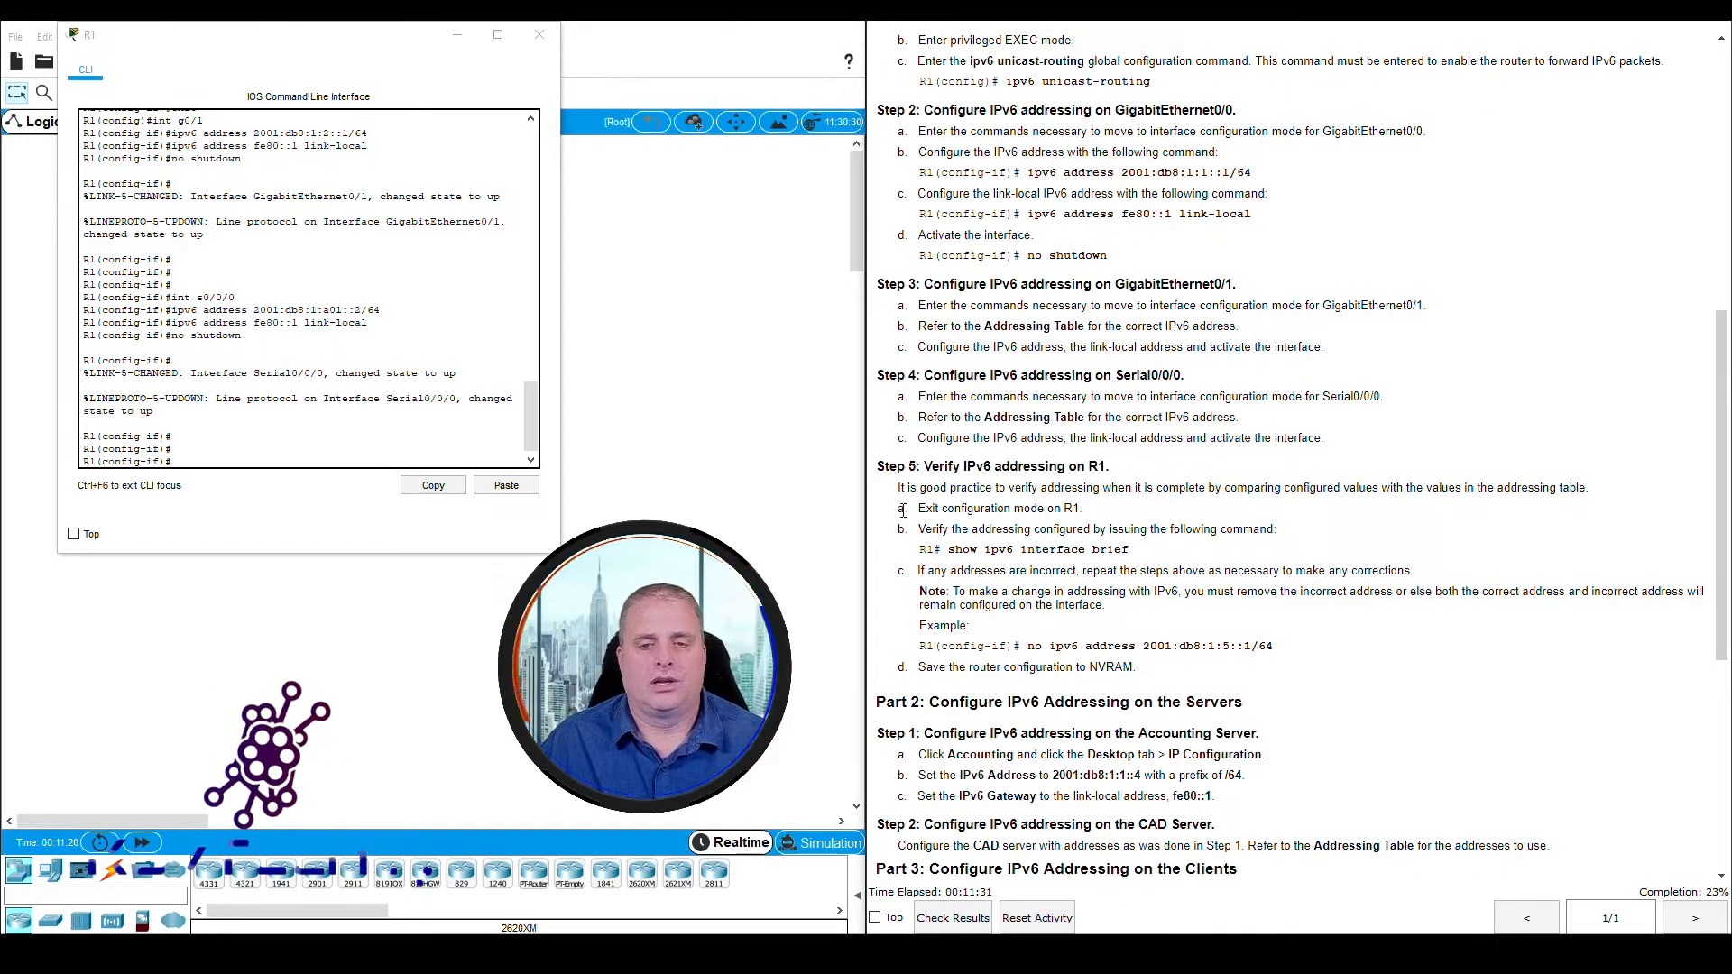
left_click_drag(900, 509, 1082, 511)
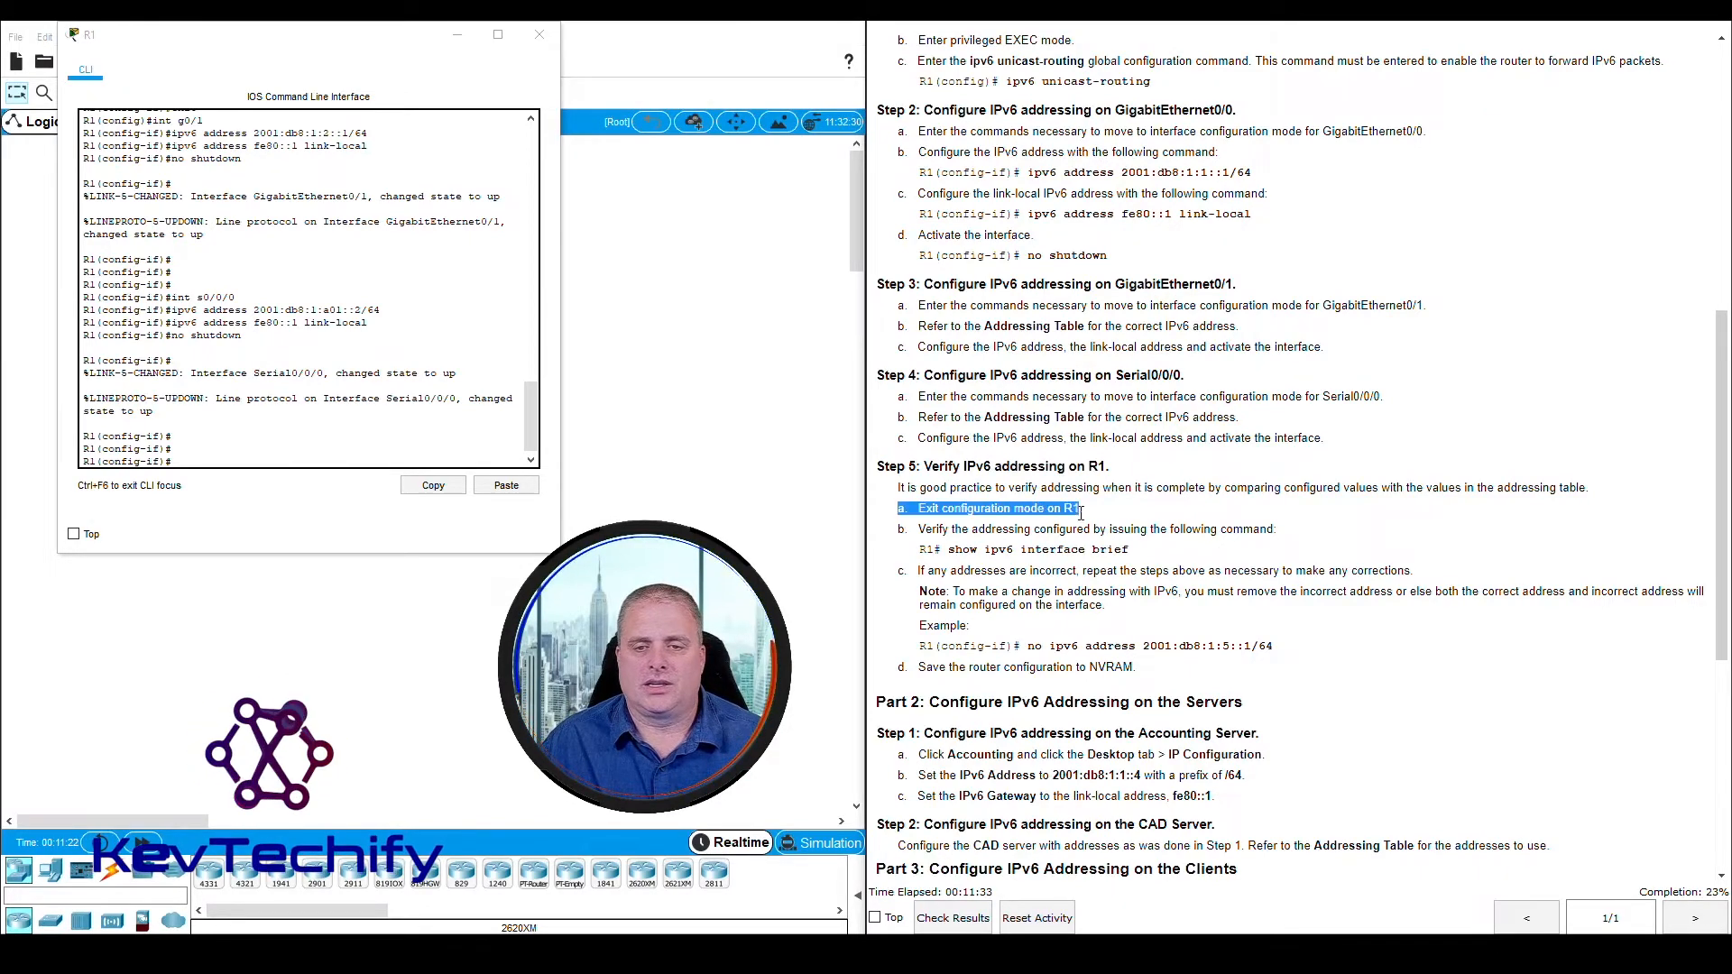
Leave interface and global configuration mode on R1 with two exit commands and return to the privileged EXEC prompt
left_click(181, 459)
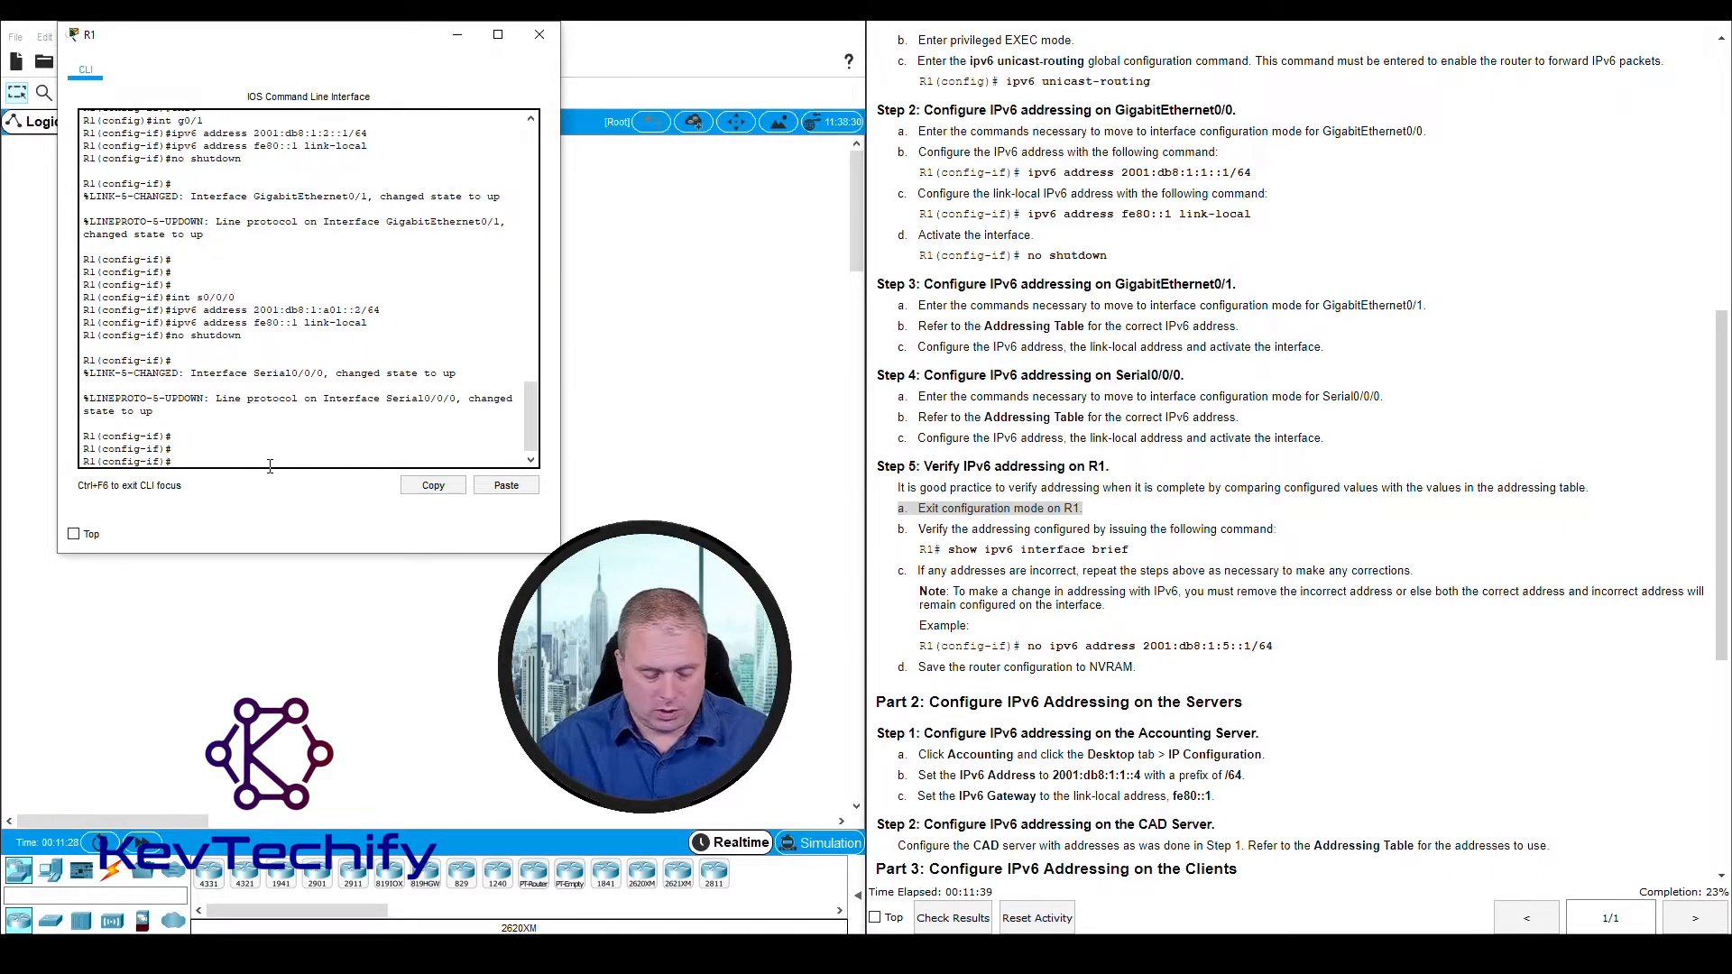
key("Return")
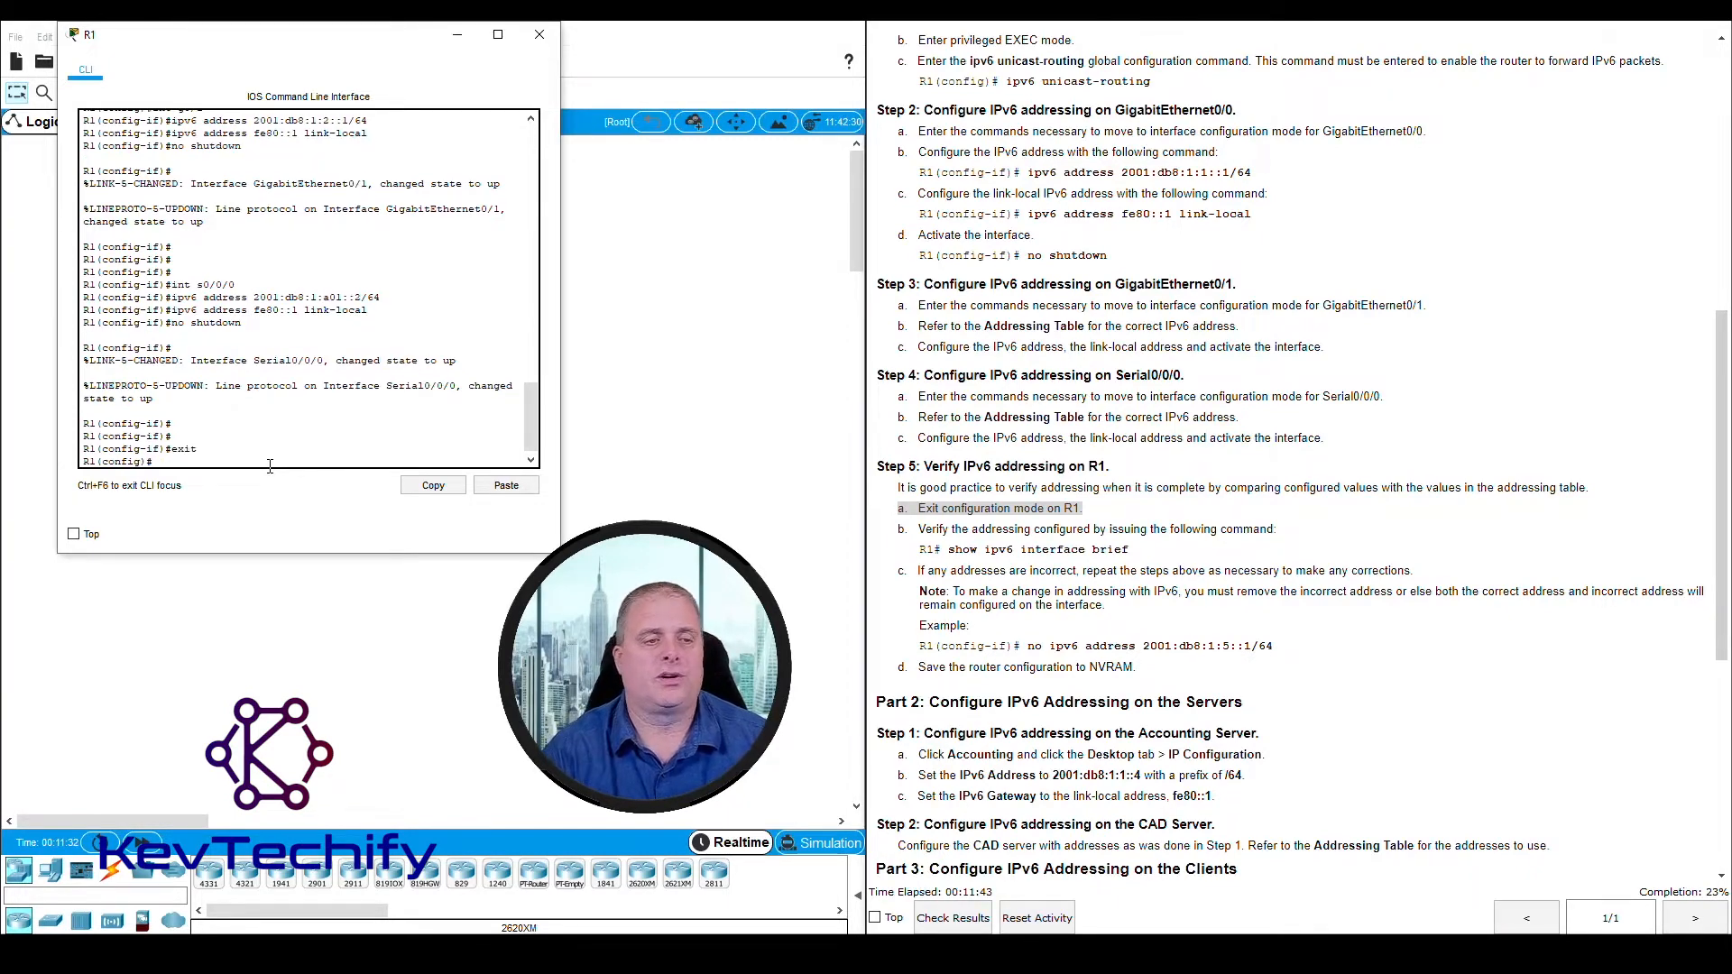
type("ex")
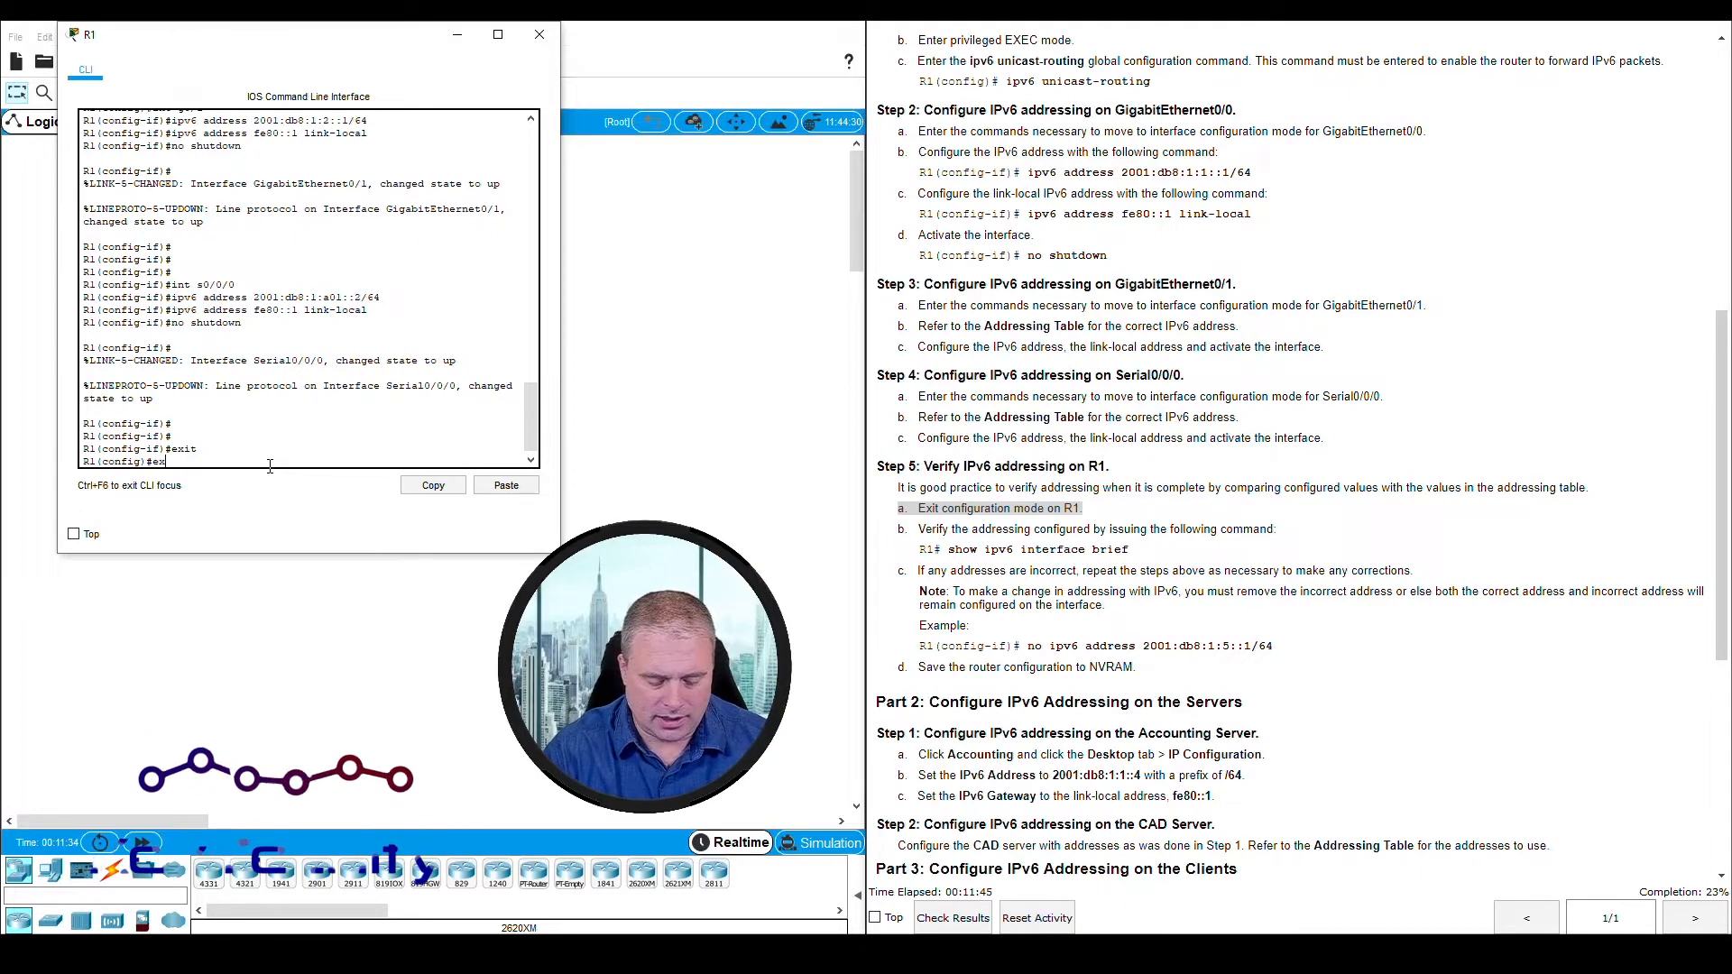
type("it")
key("Return")
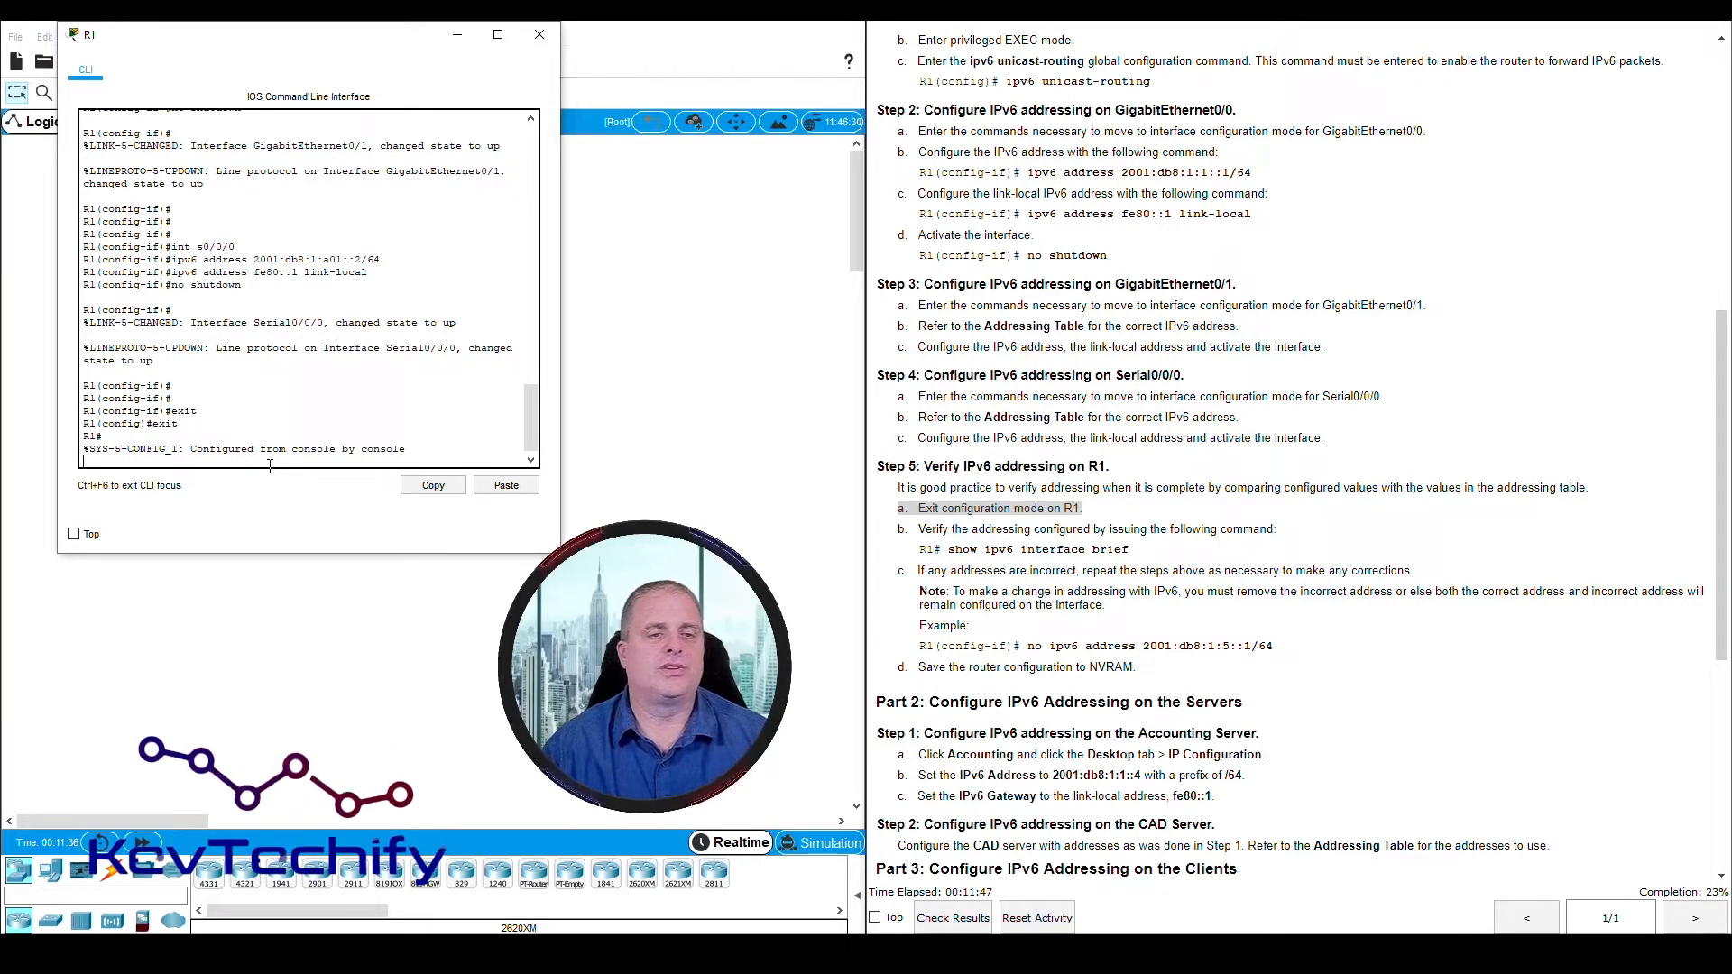
key("Return")
key("Return")
key("Return")
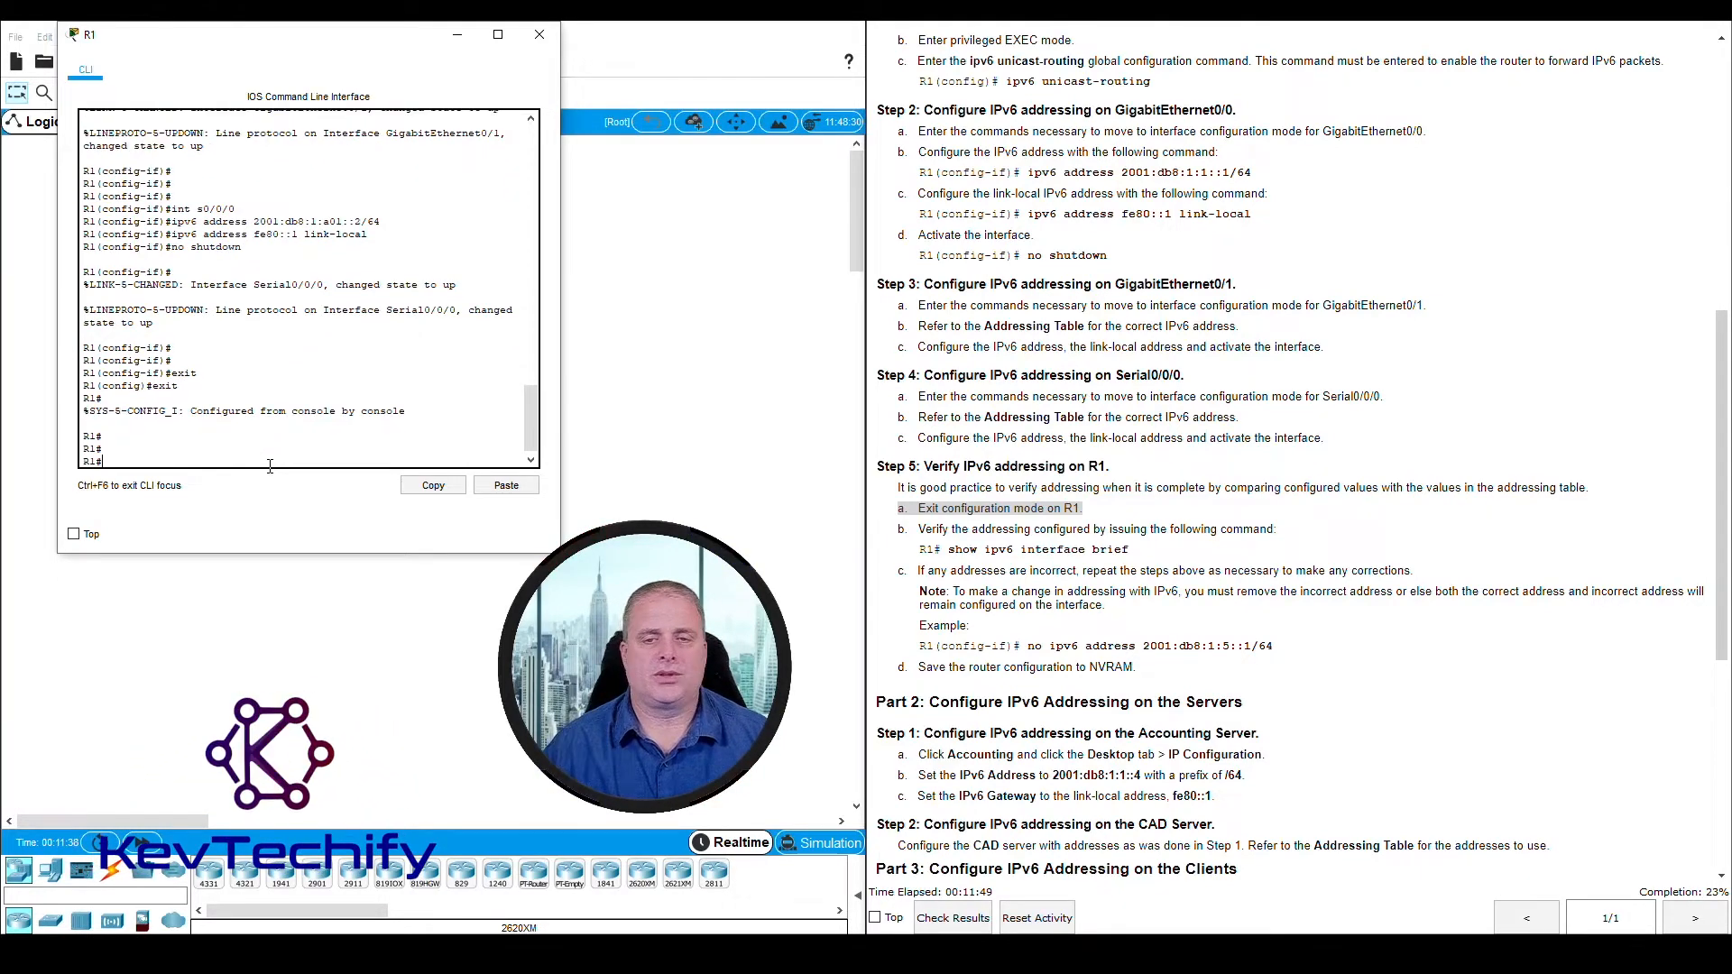
Read Step 5b of the instructions on verifying R1's addressing, including the show ipv6 interface brief command
left_click(966, 528)
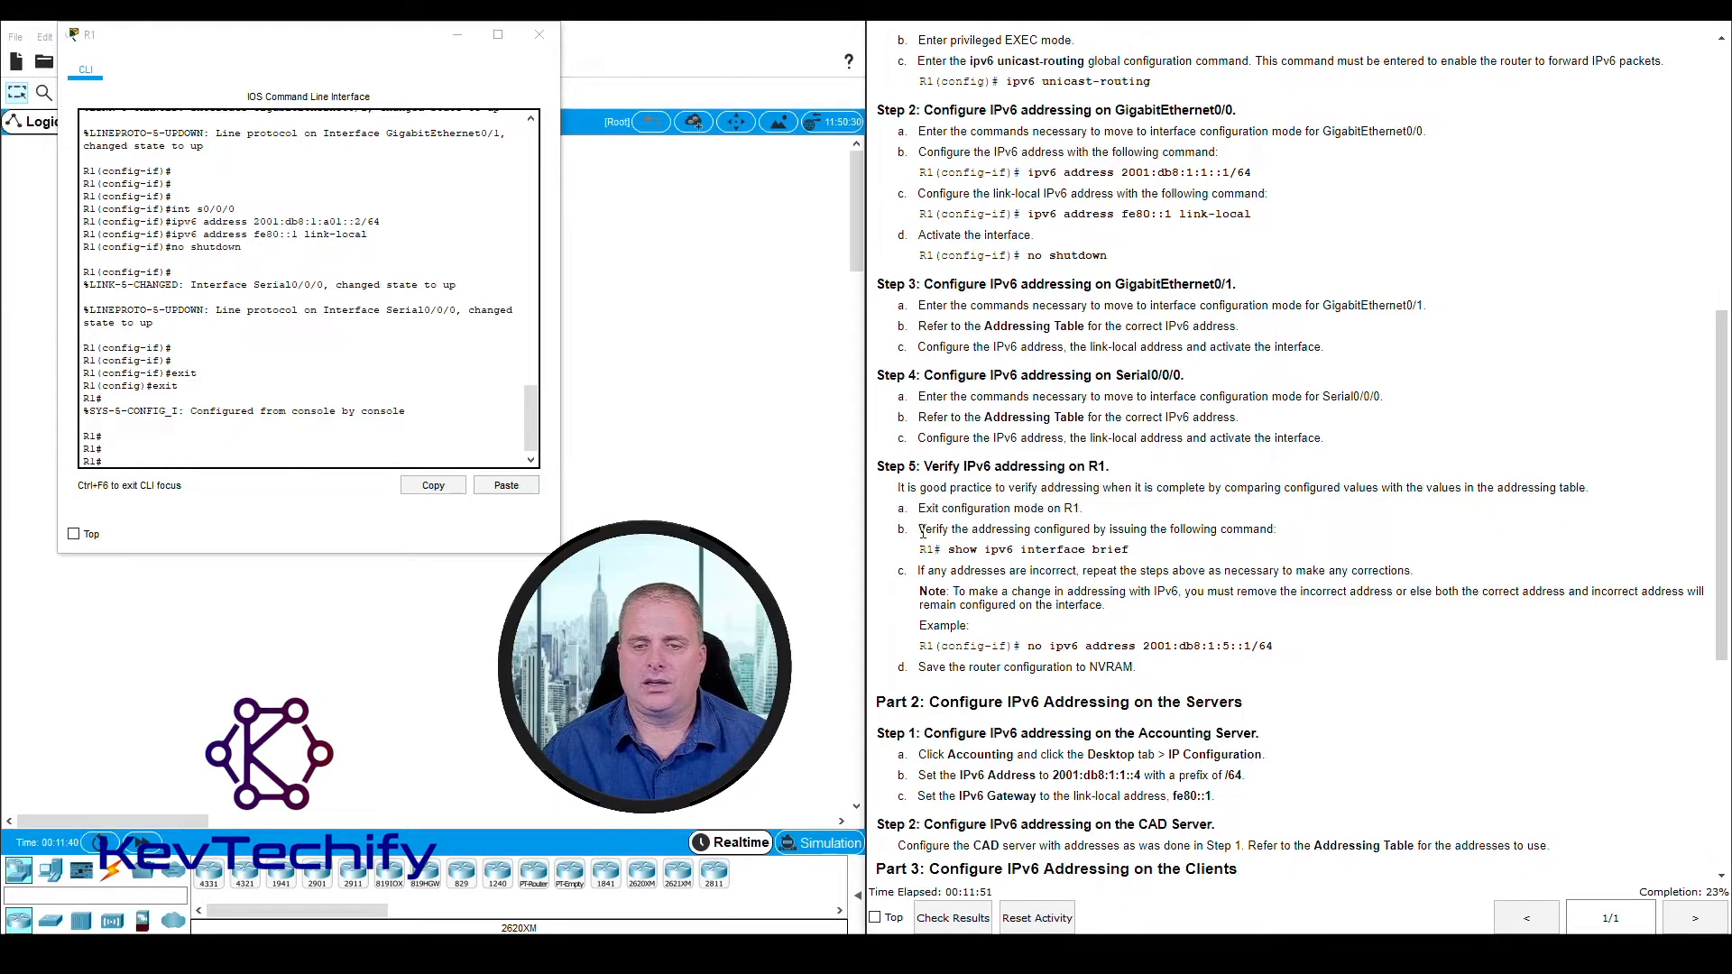
left_click_drag(920, 530, 1290, 538)
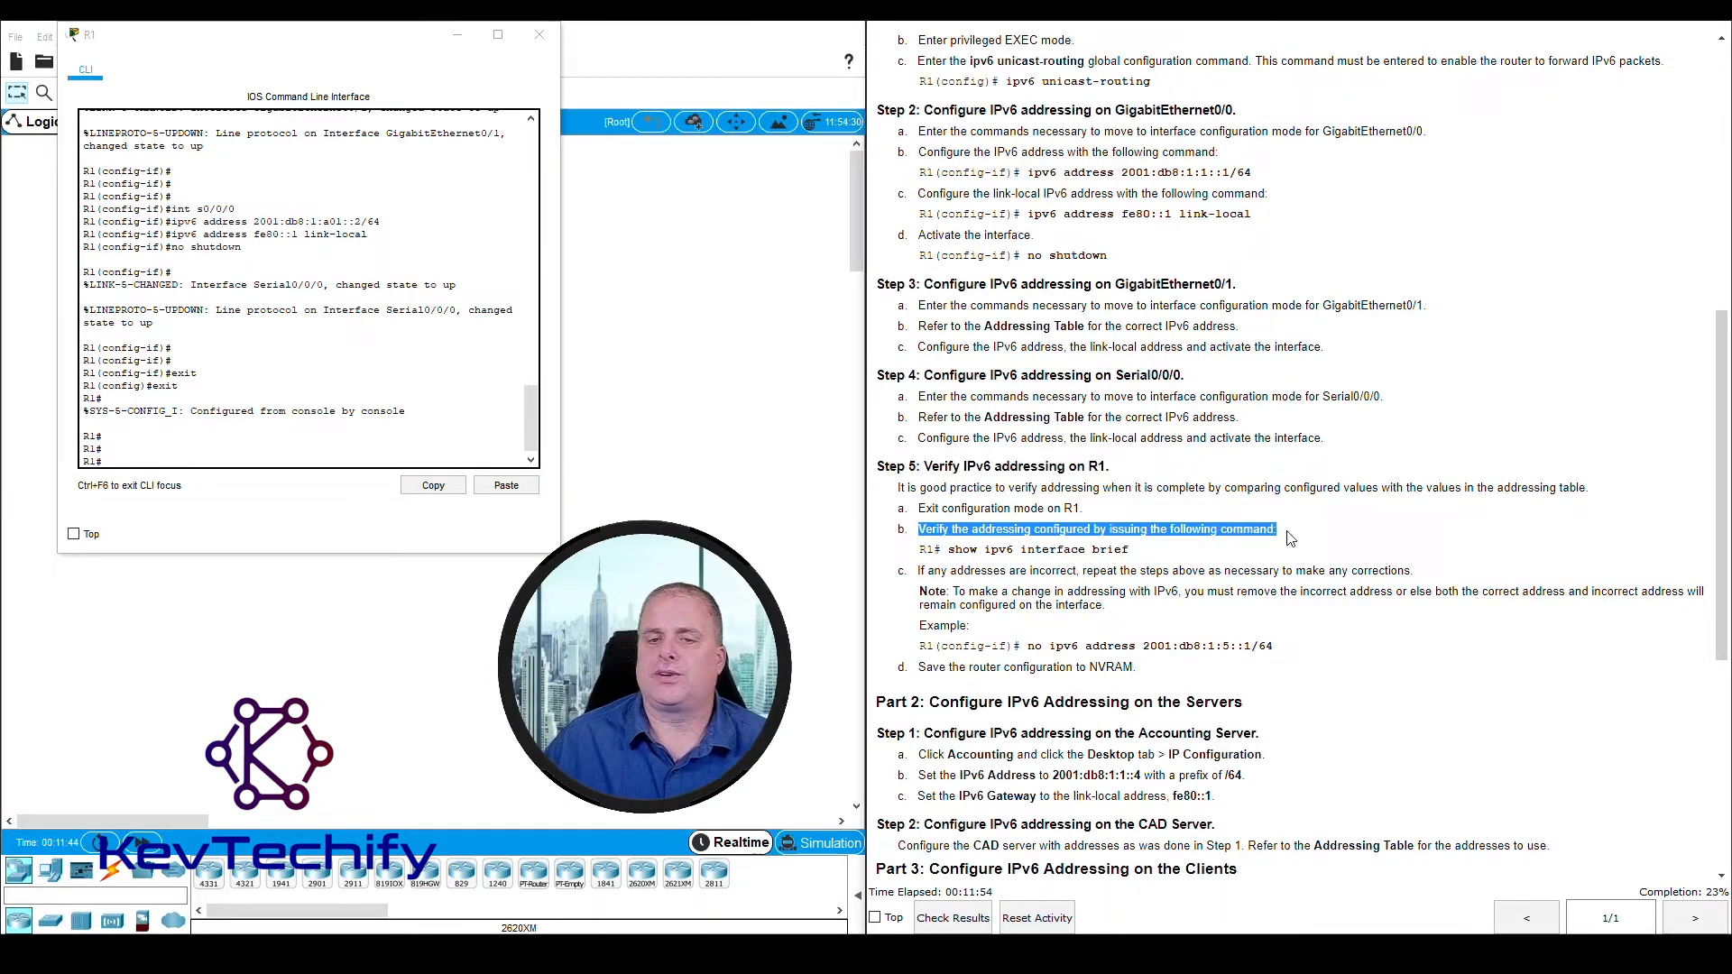
left_click(1032, 549)
left_click_drag(948, 549, 1132, 557)
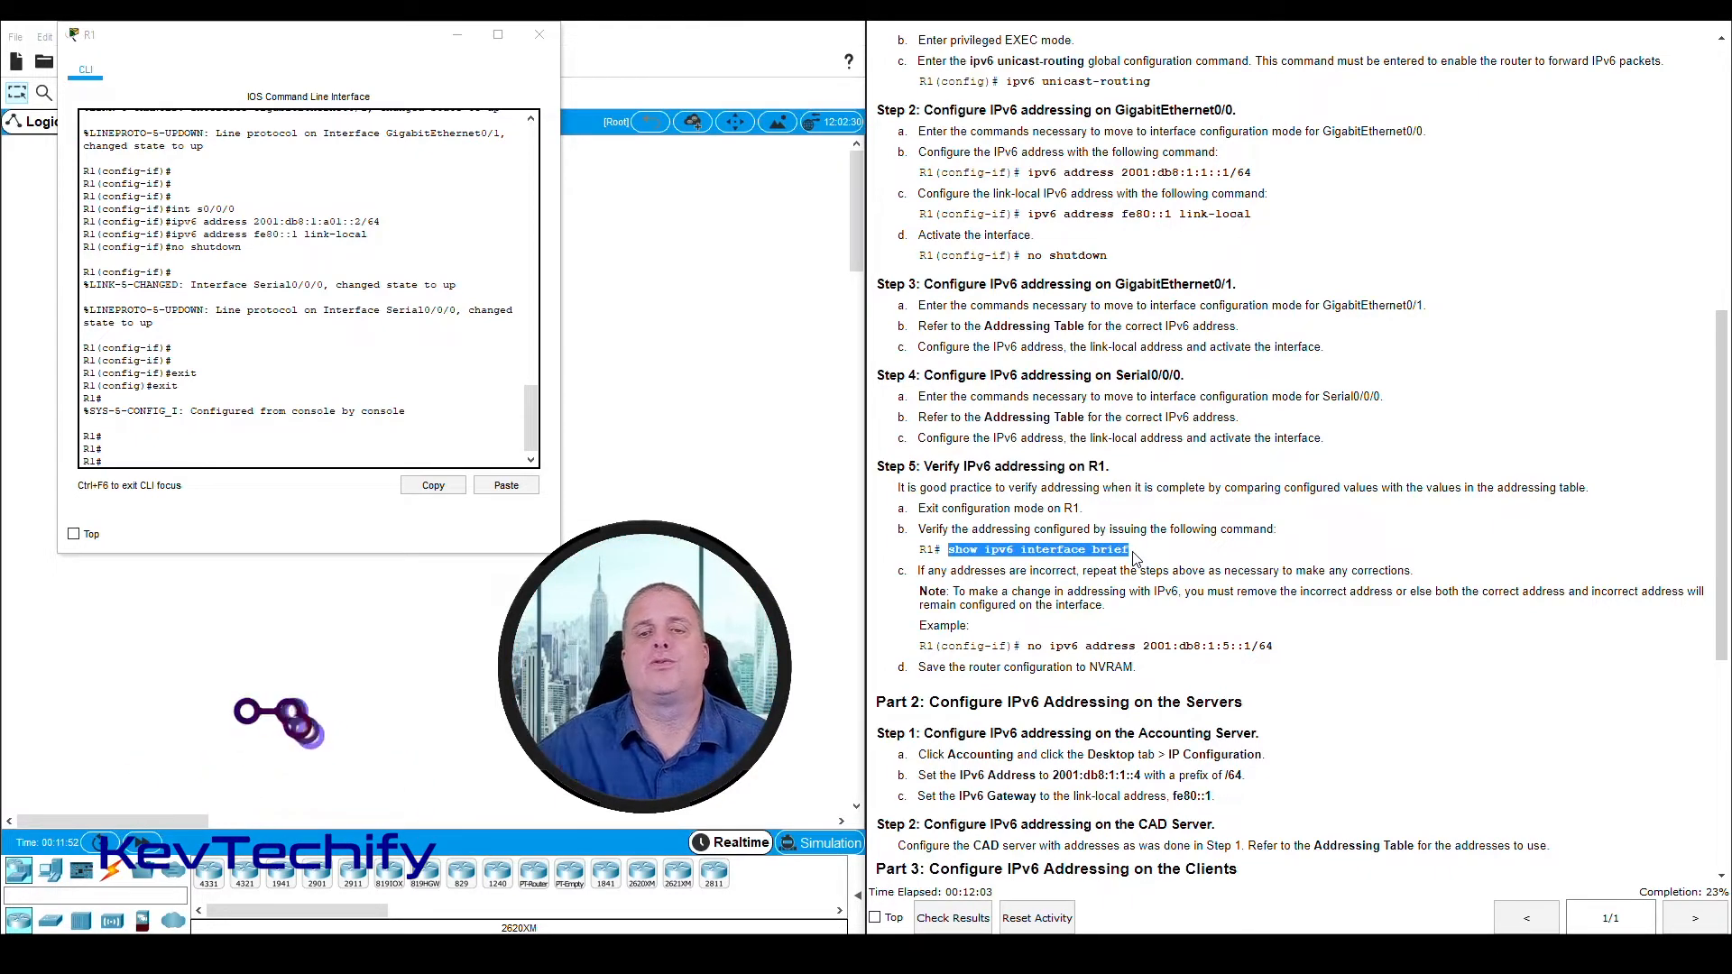
left_click(1091, 566)
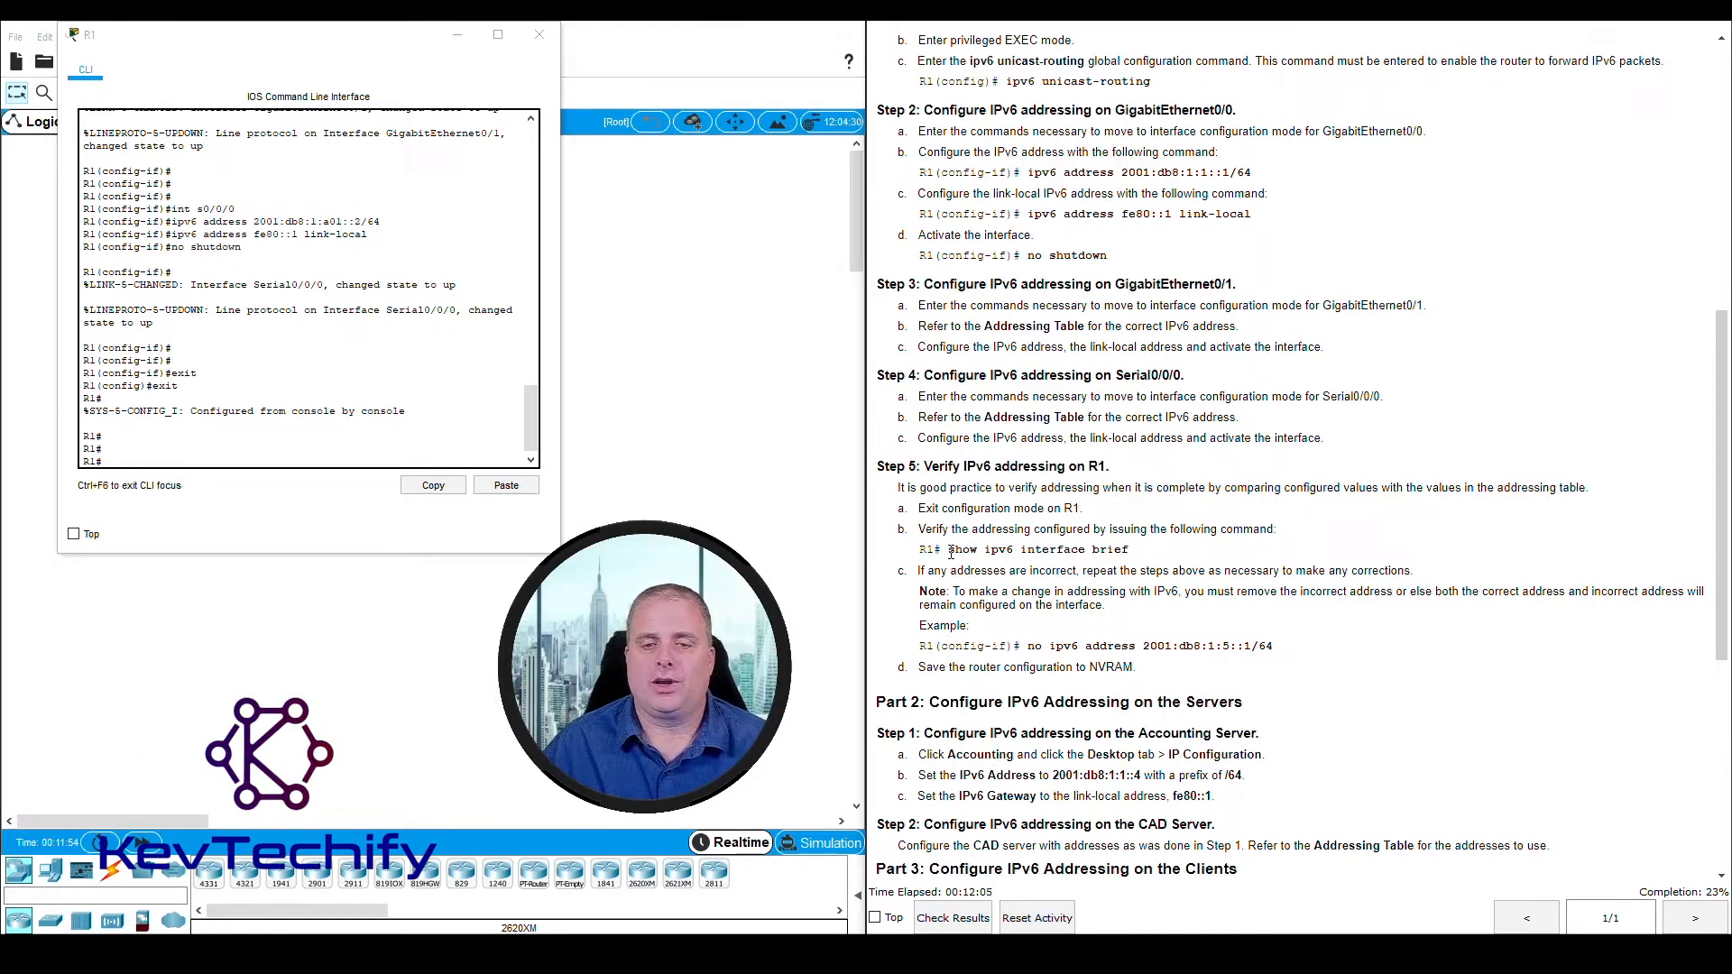
left_click_drag(950, 552, 1124, 550)
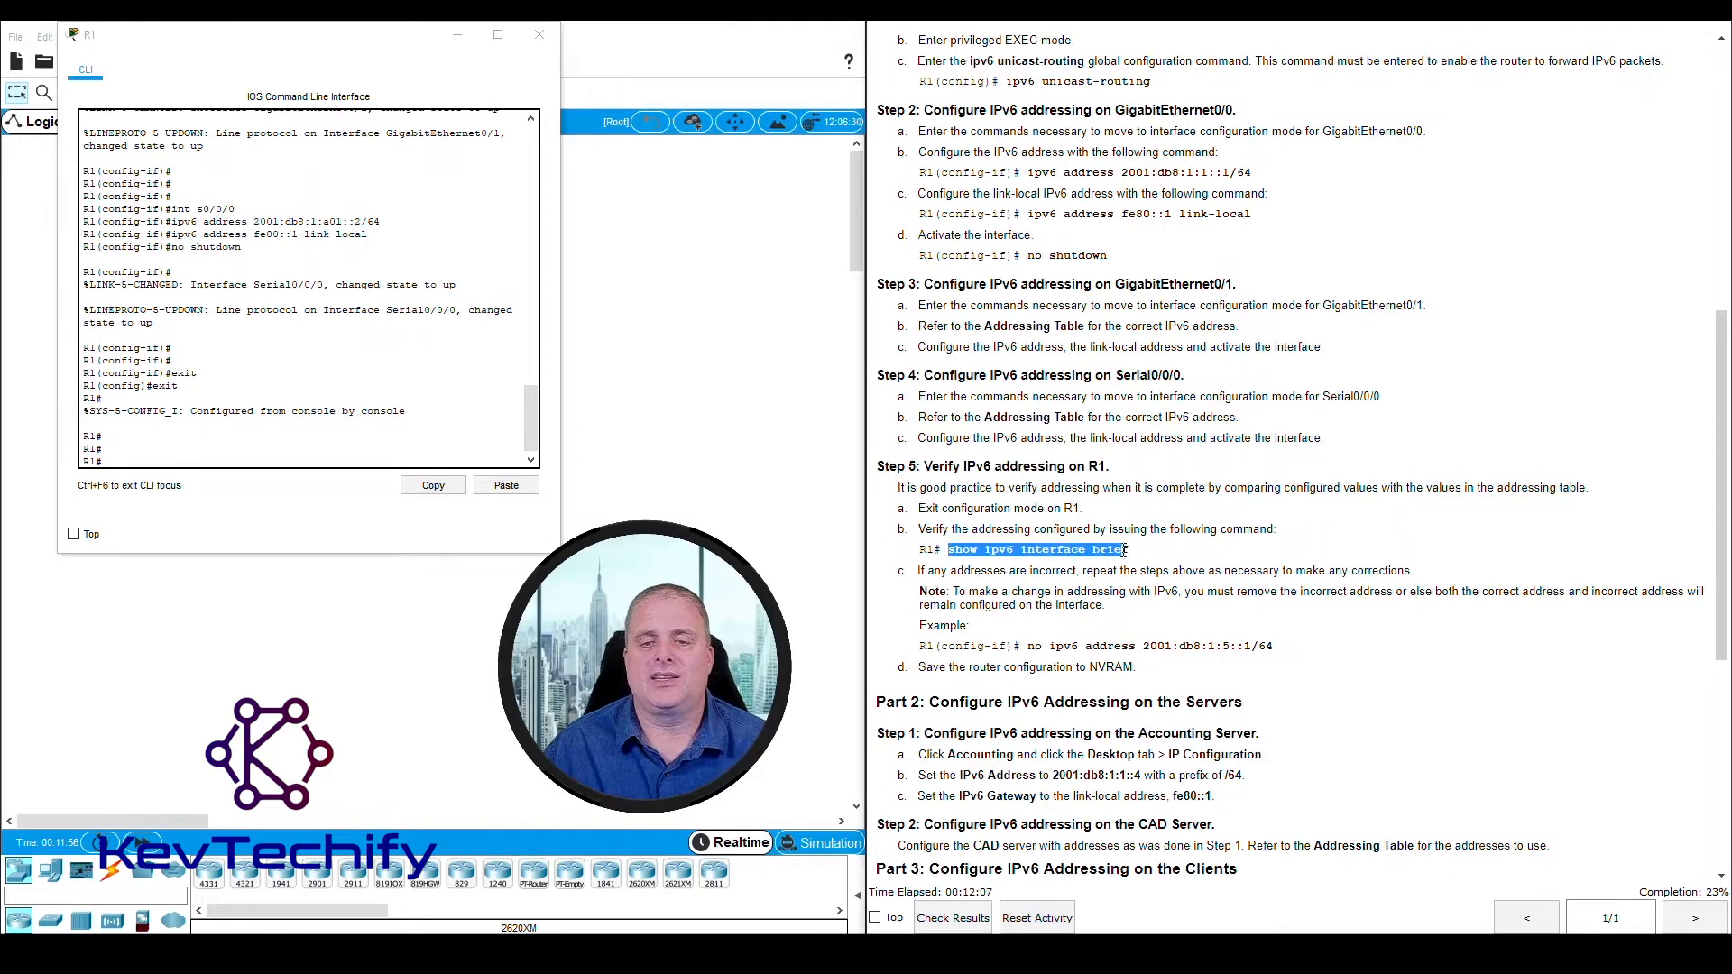
left_click(988, 556)
left_click_drag(986, 552, 1014, 548)
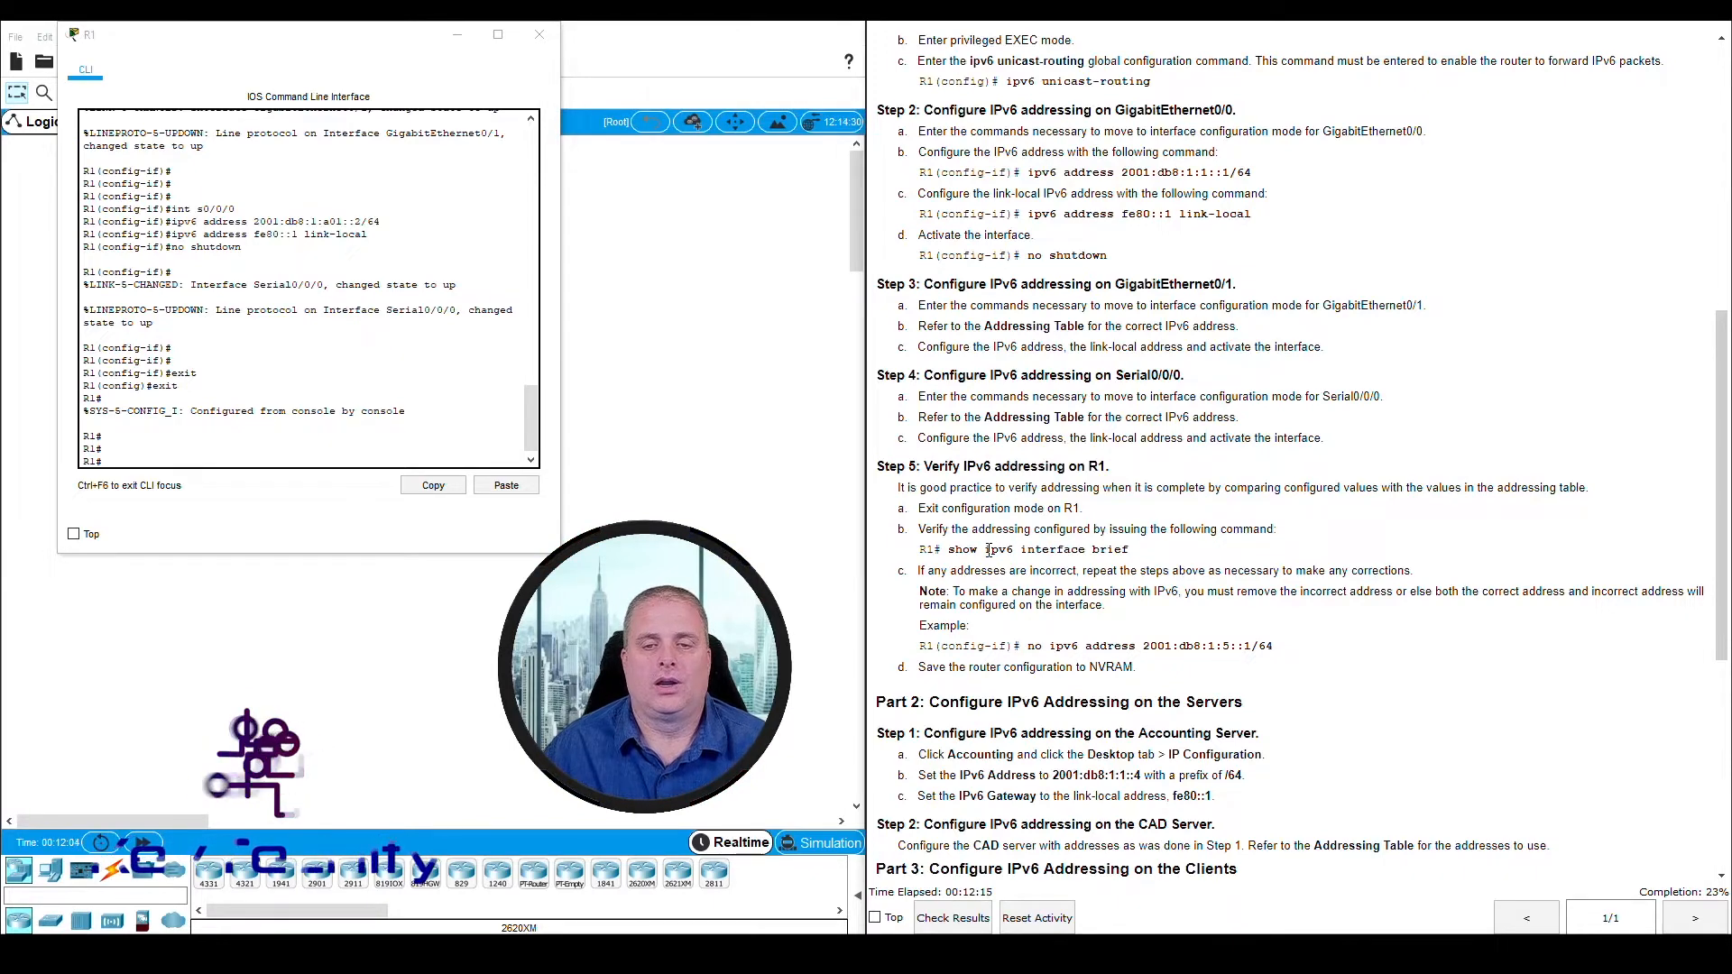
left_click(984, 554)
Run show ipv6 interface brief at R1's privileged EXEC prompt to list the interface addressing
left_click(179, 460)
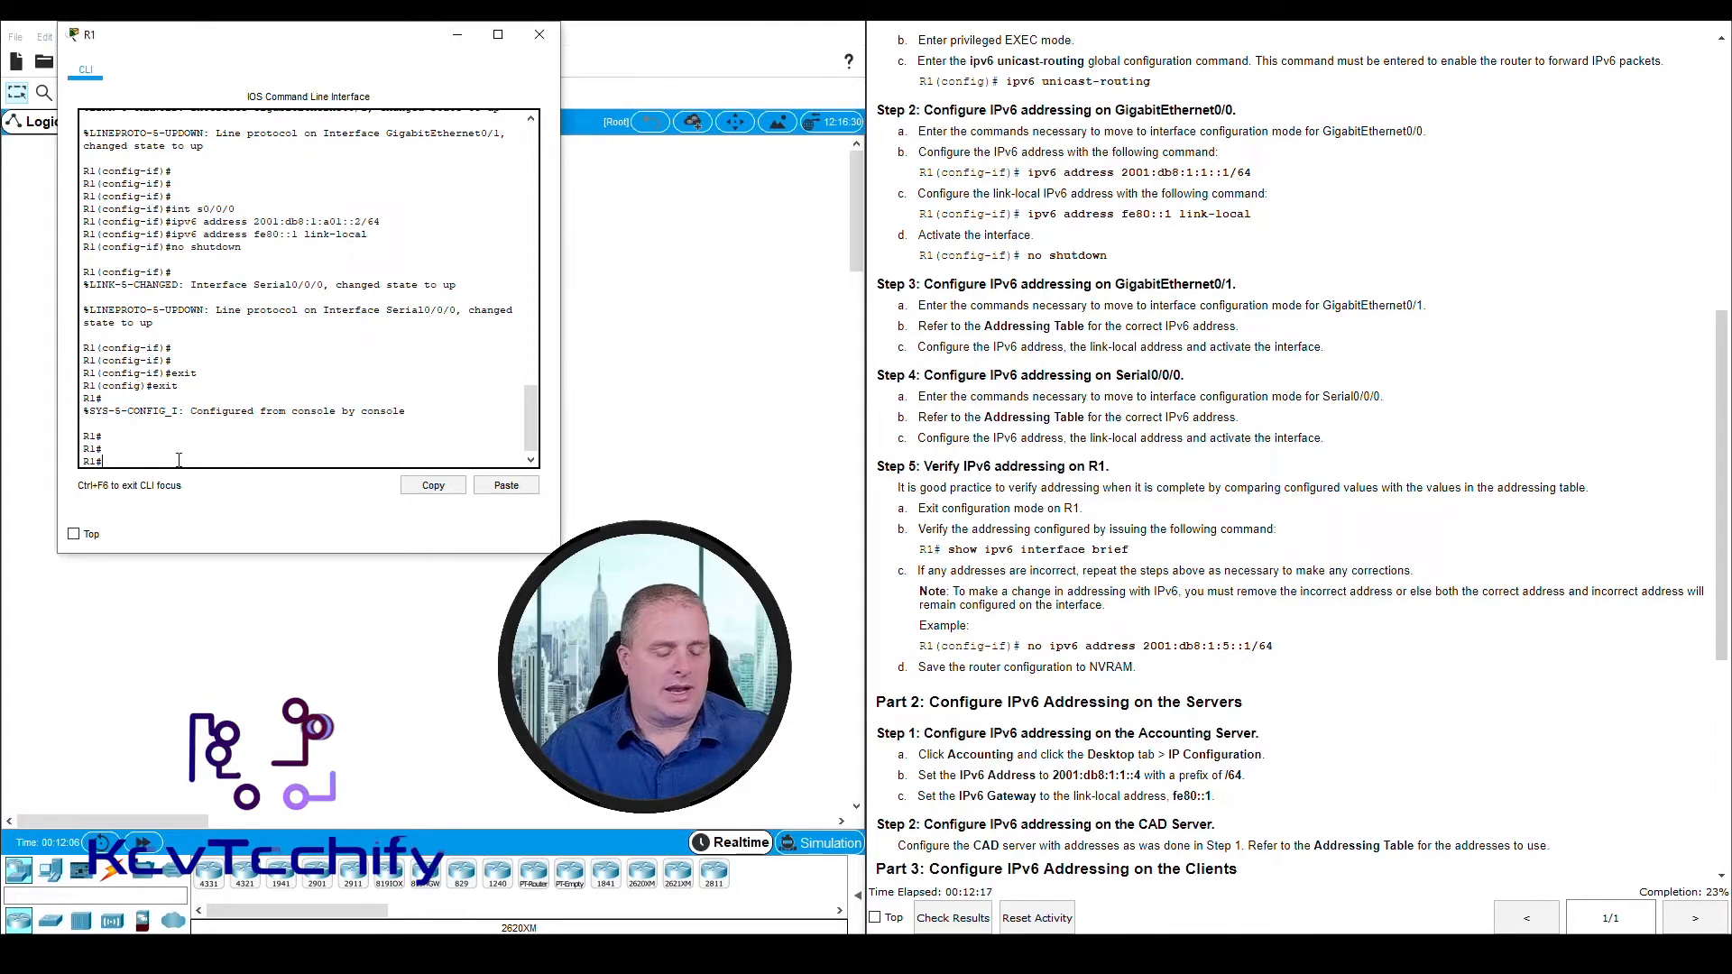
type("show i")
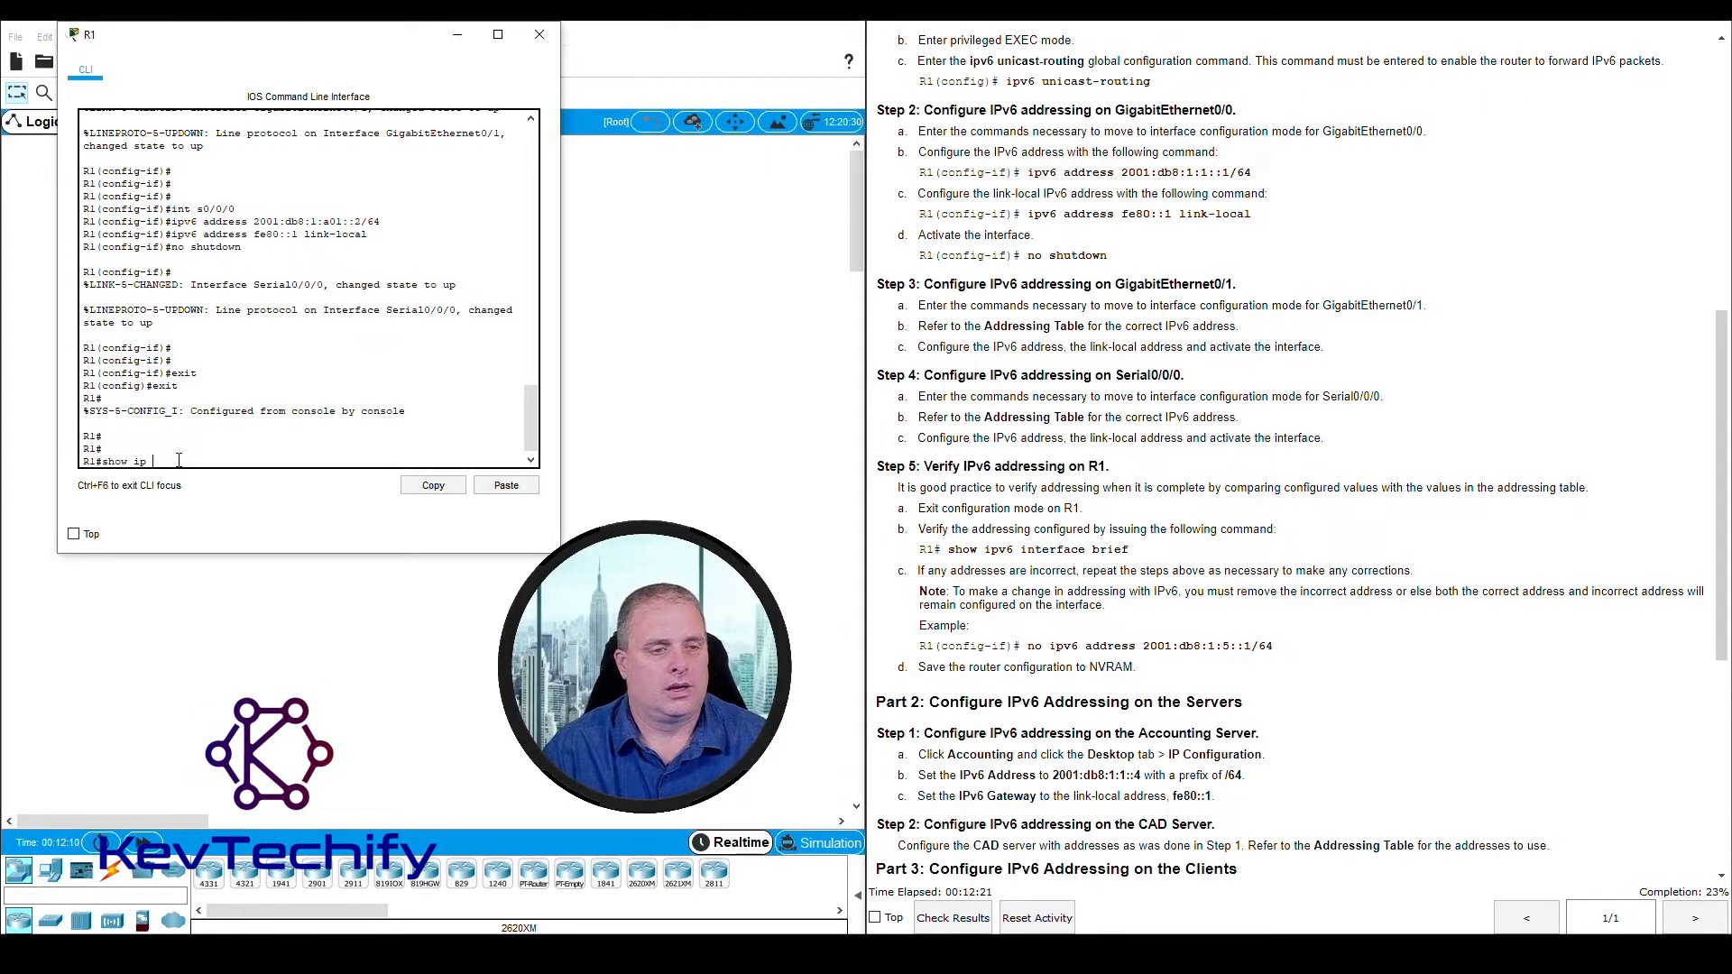
type("p")
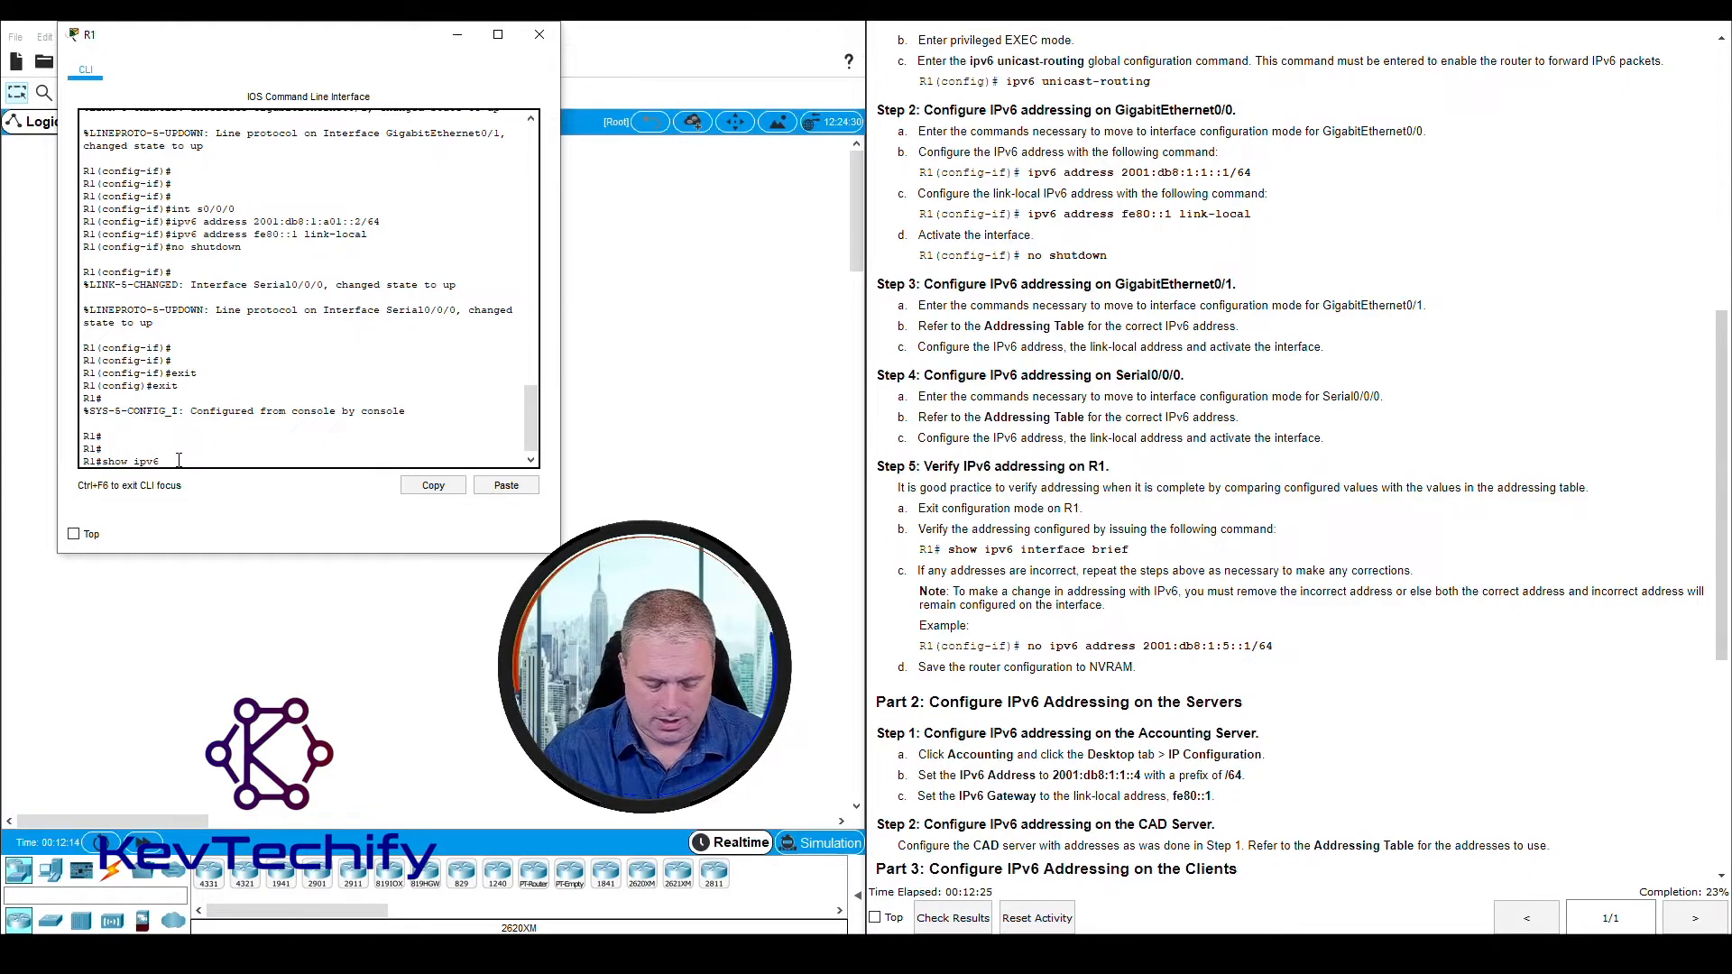
type("interface brief")
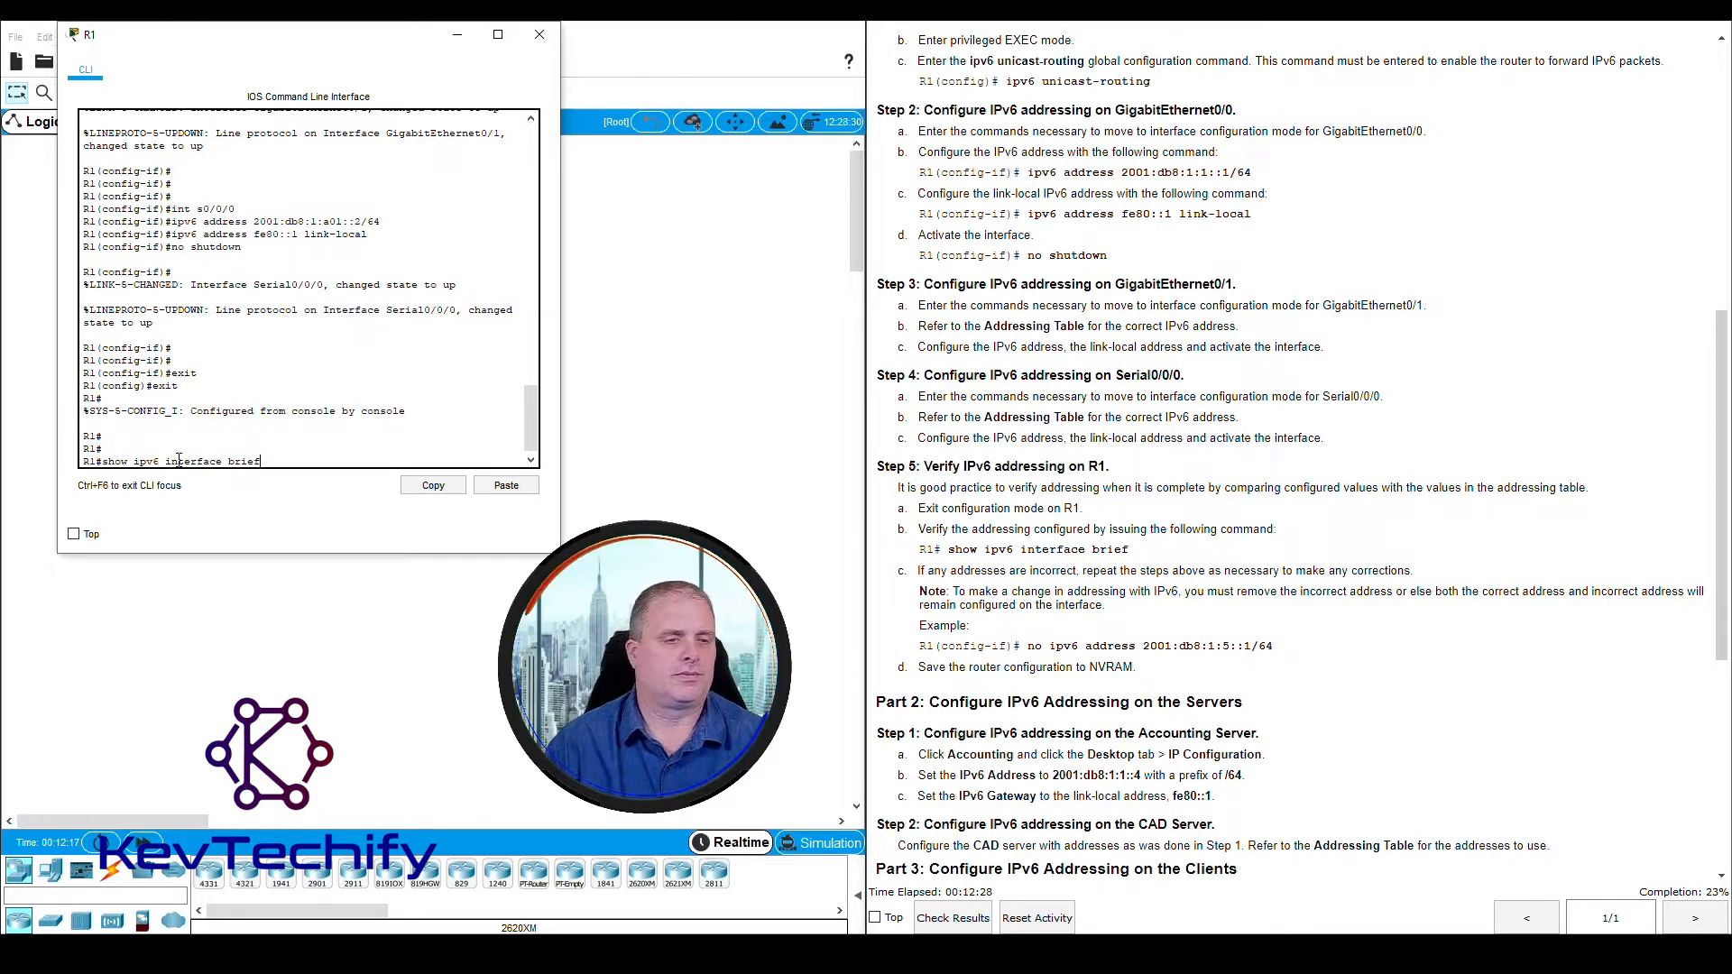
key("Return")
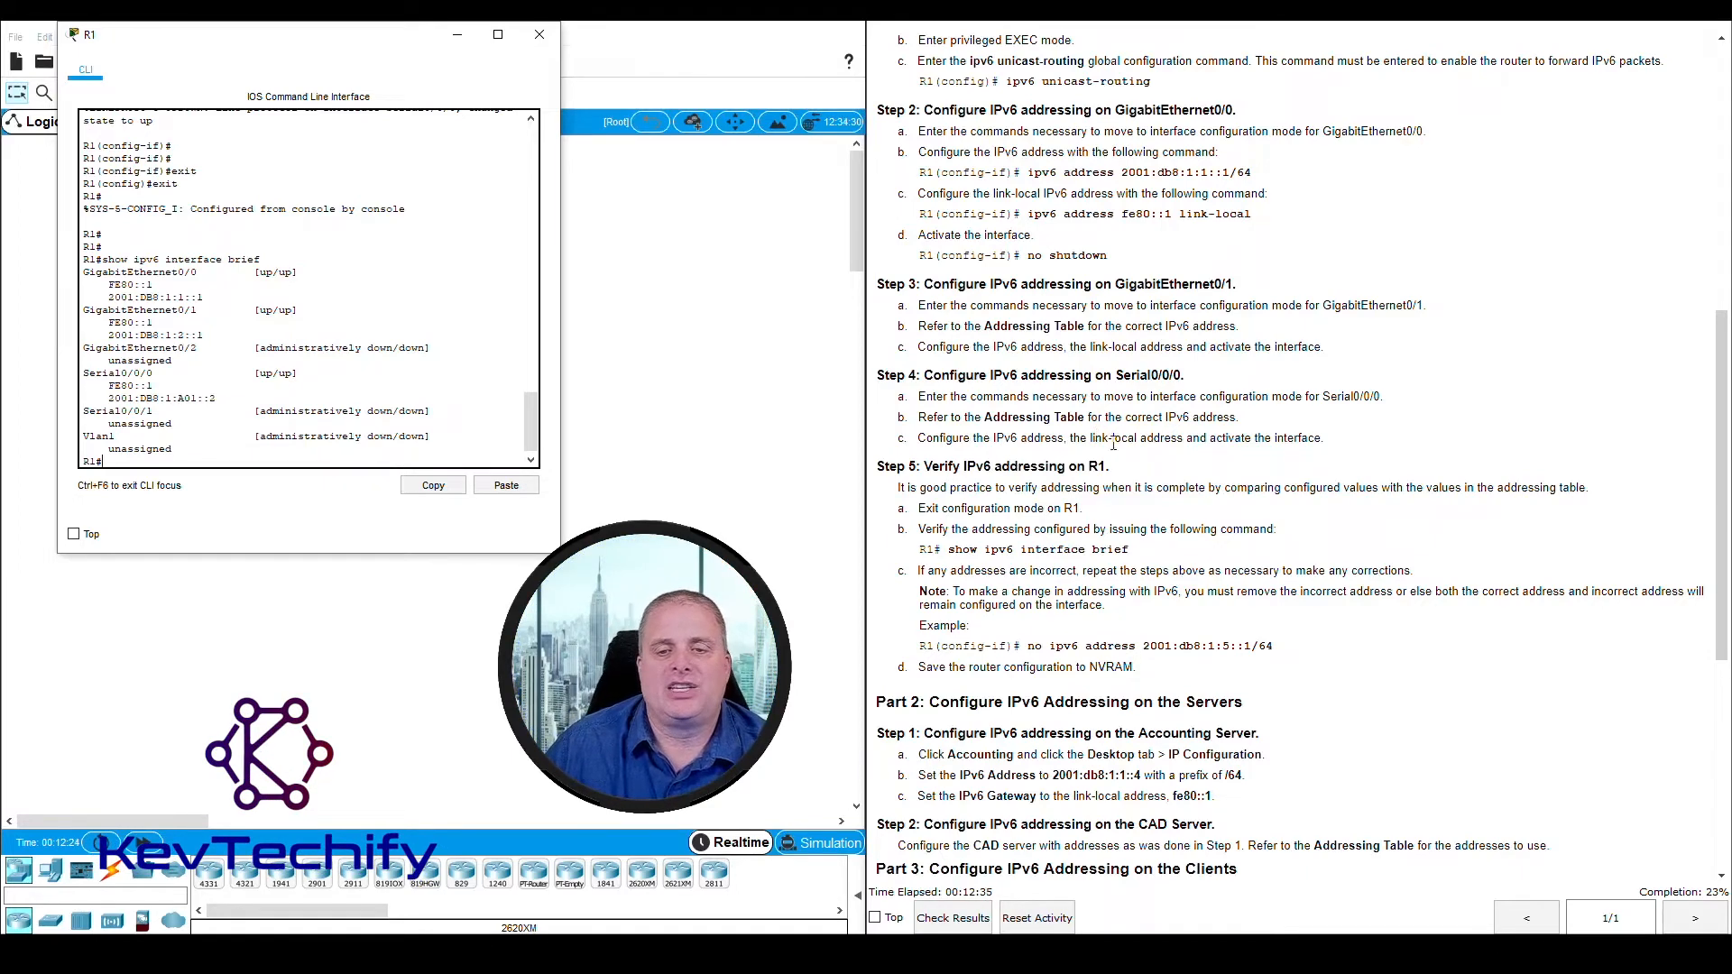
Look up R1's link-local addresses for G0/0, G0/1 and S0/0/0 in the Addressing Table
scroll(1134, 481, "up", 10)
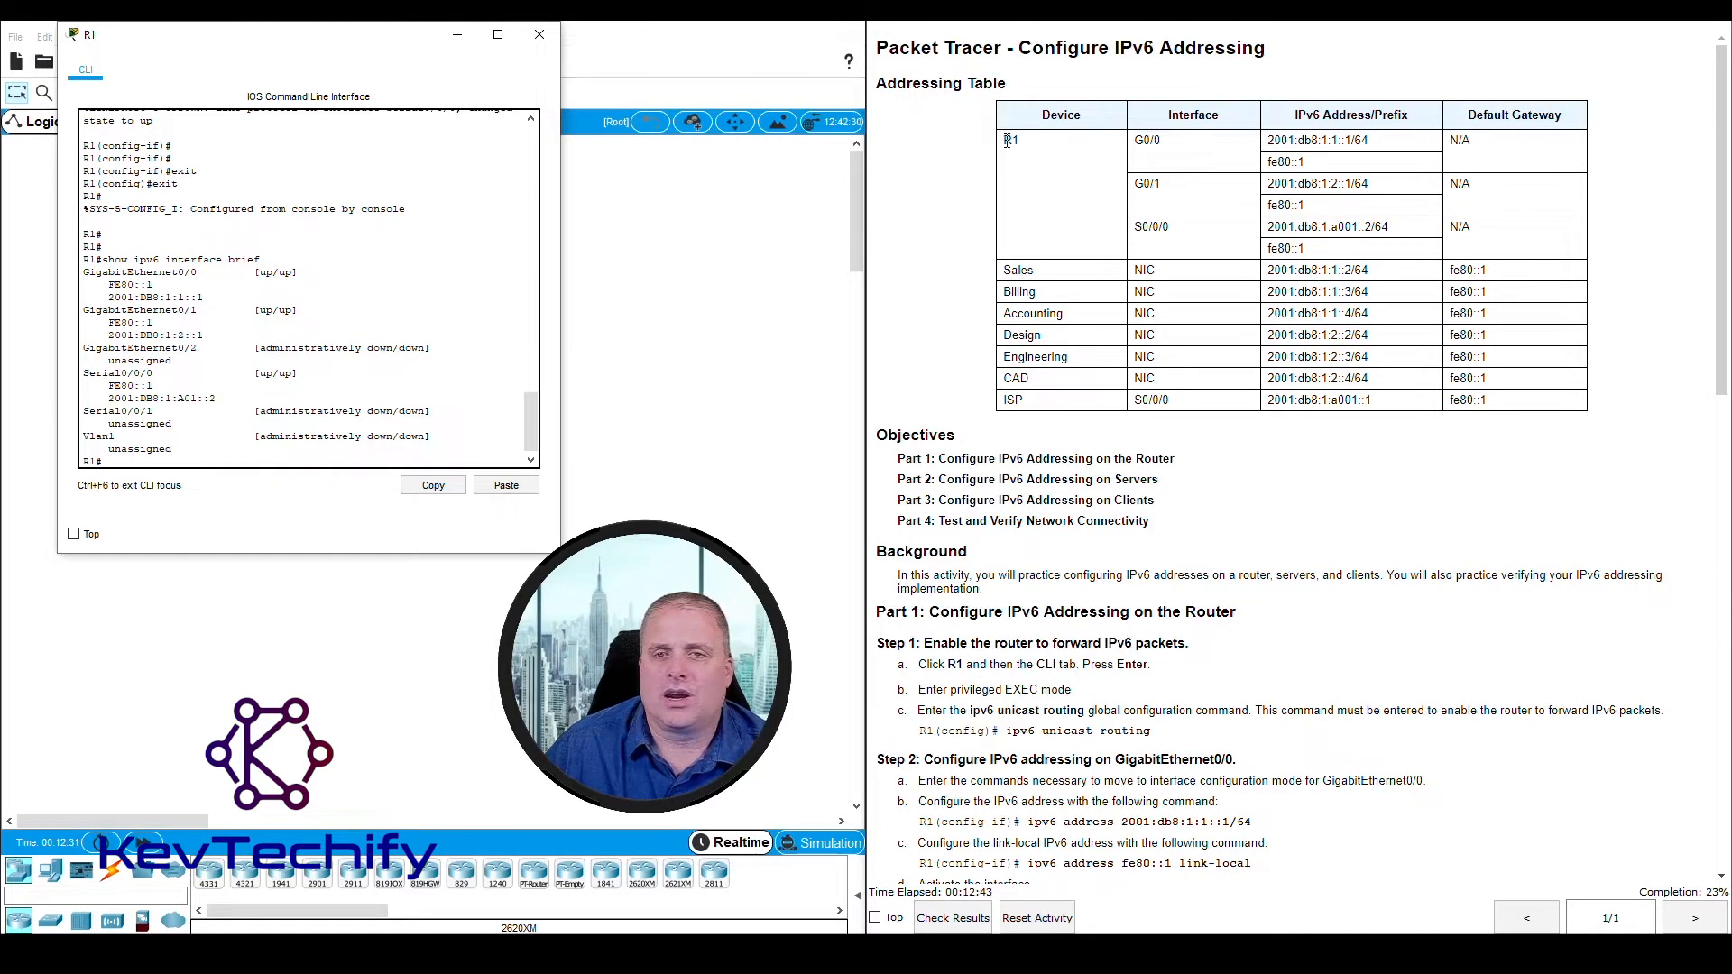
mouse_move(1007, 142)
left_mouse_down()
mouse_move(1016, 225)
mouse_move(1024, 156)
left_mouse_up()
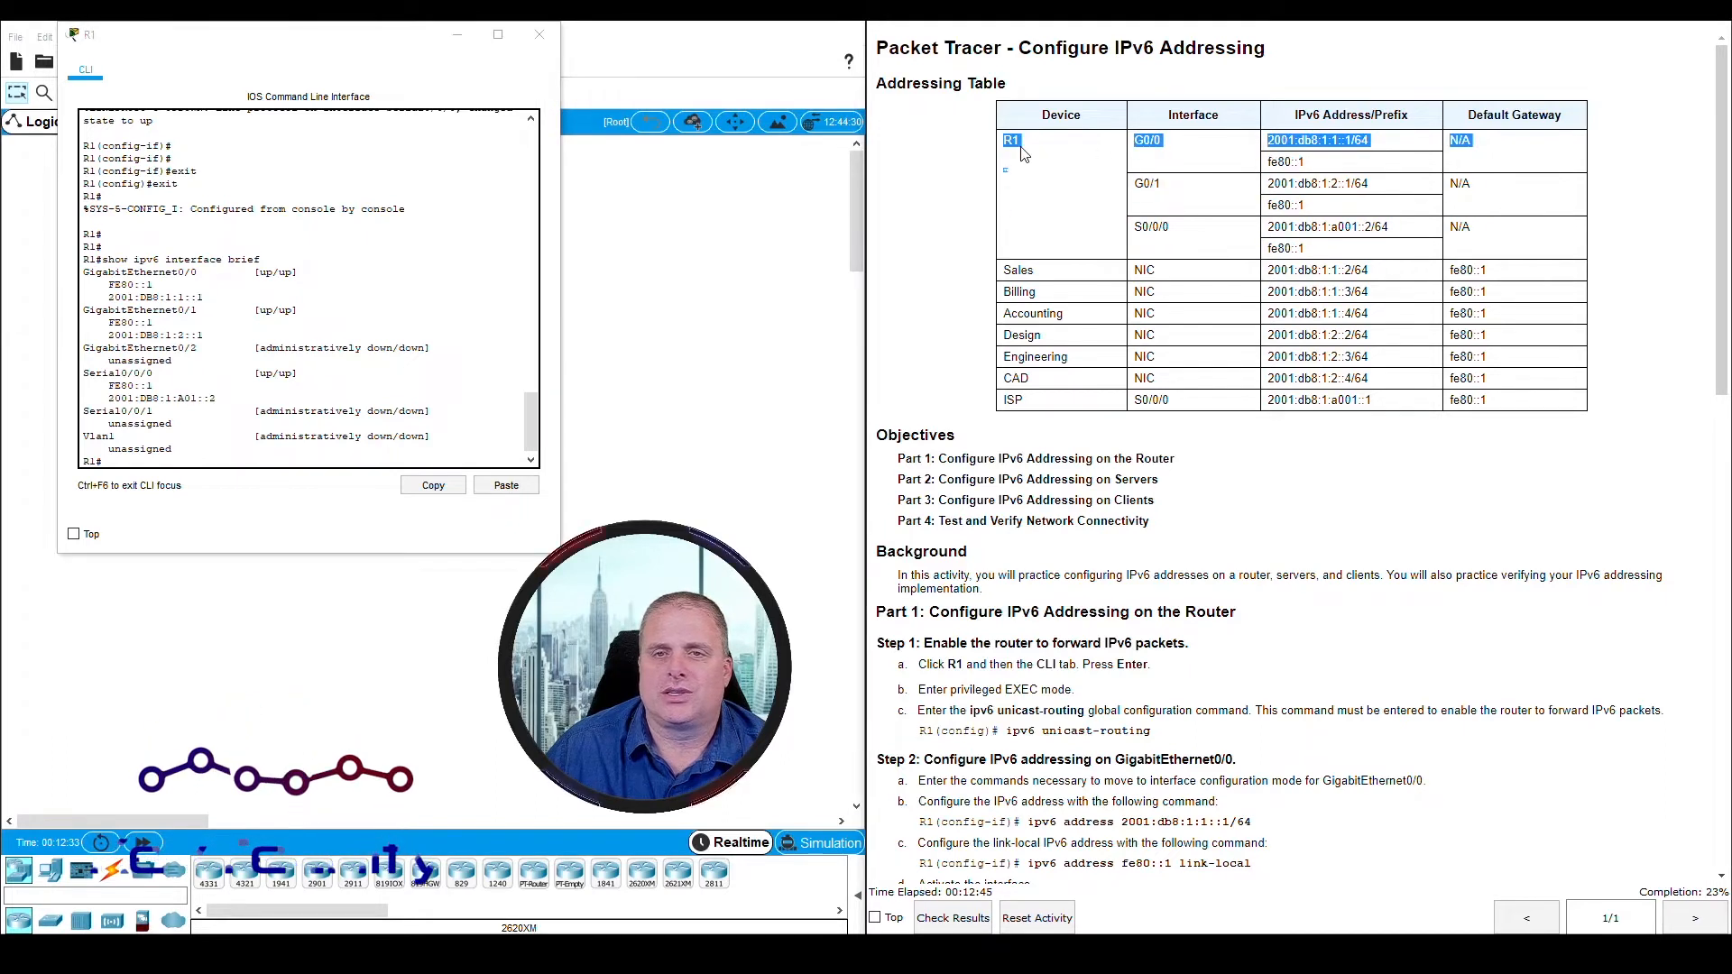
left_click(222, 272)
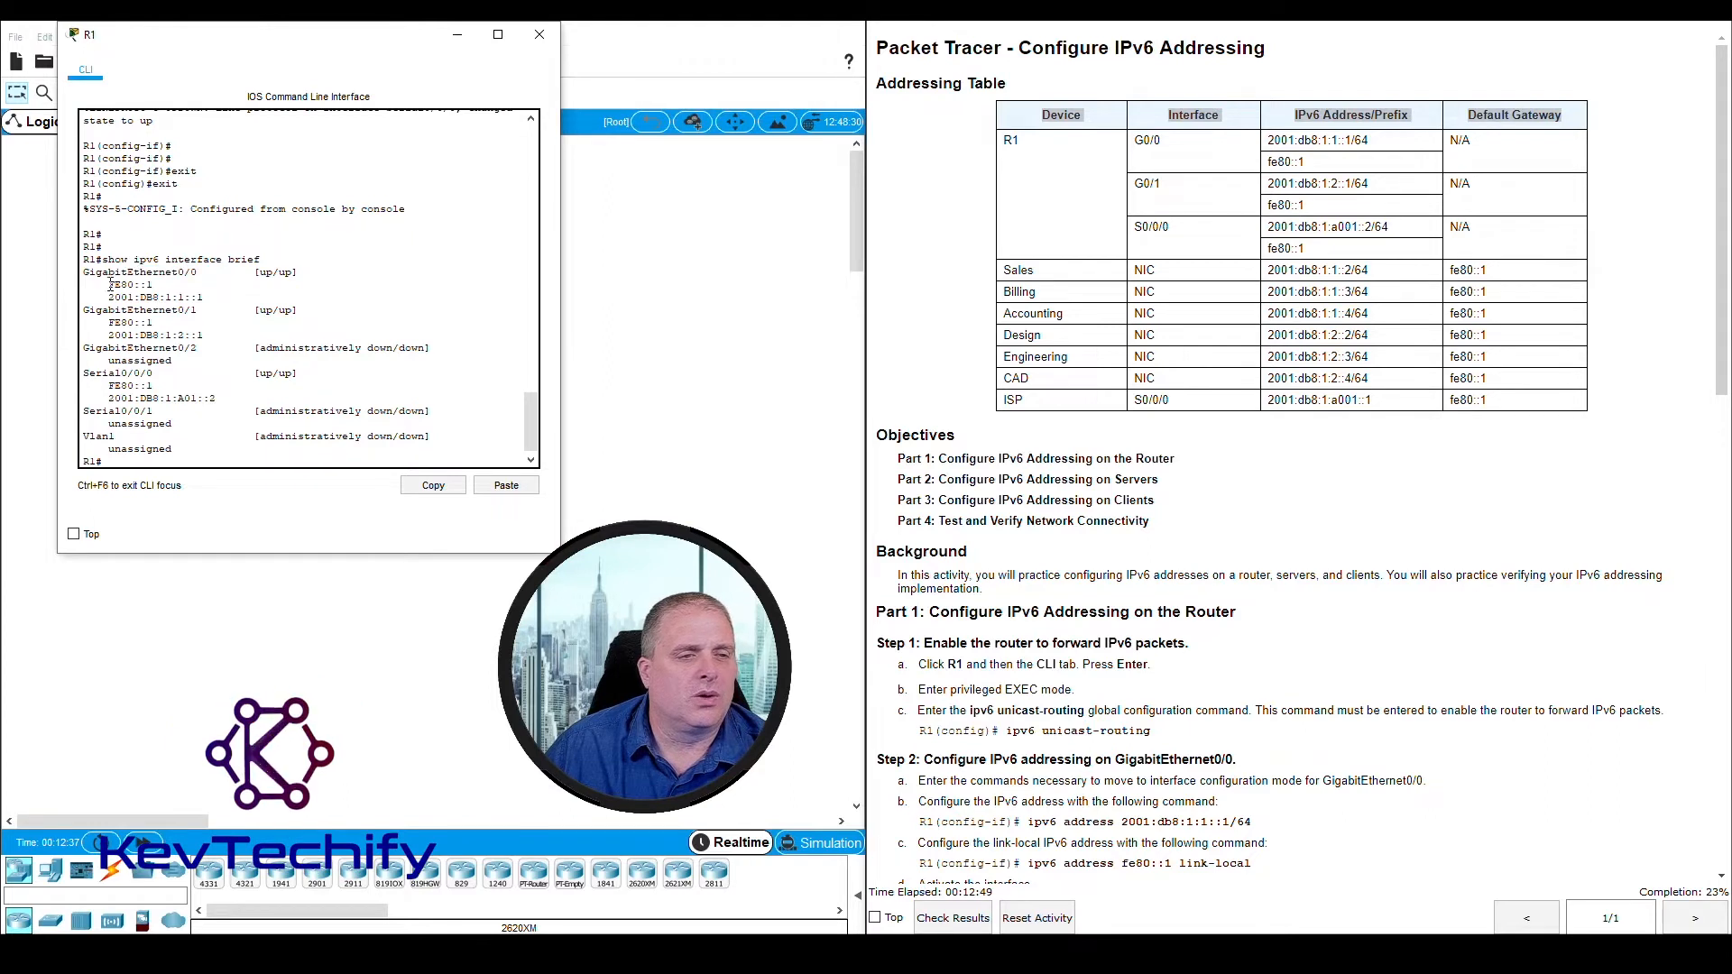
left_click_drag(110, 285, 155, 285)
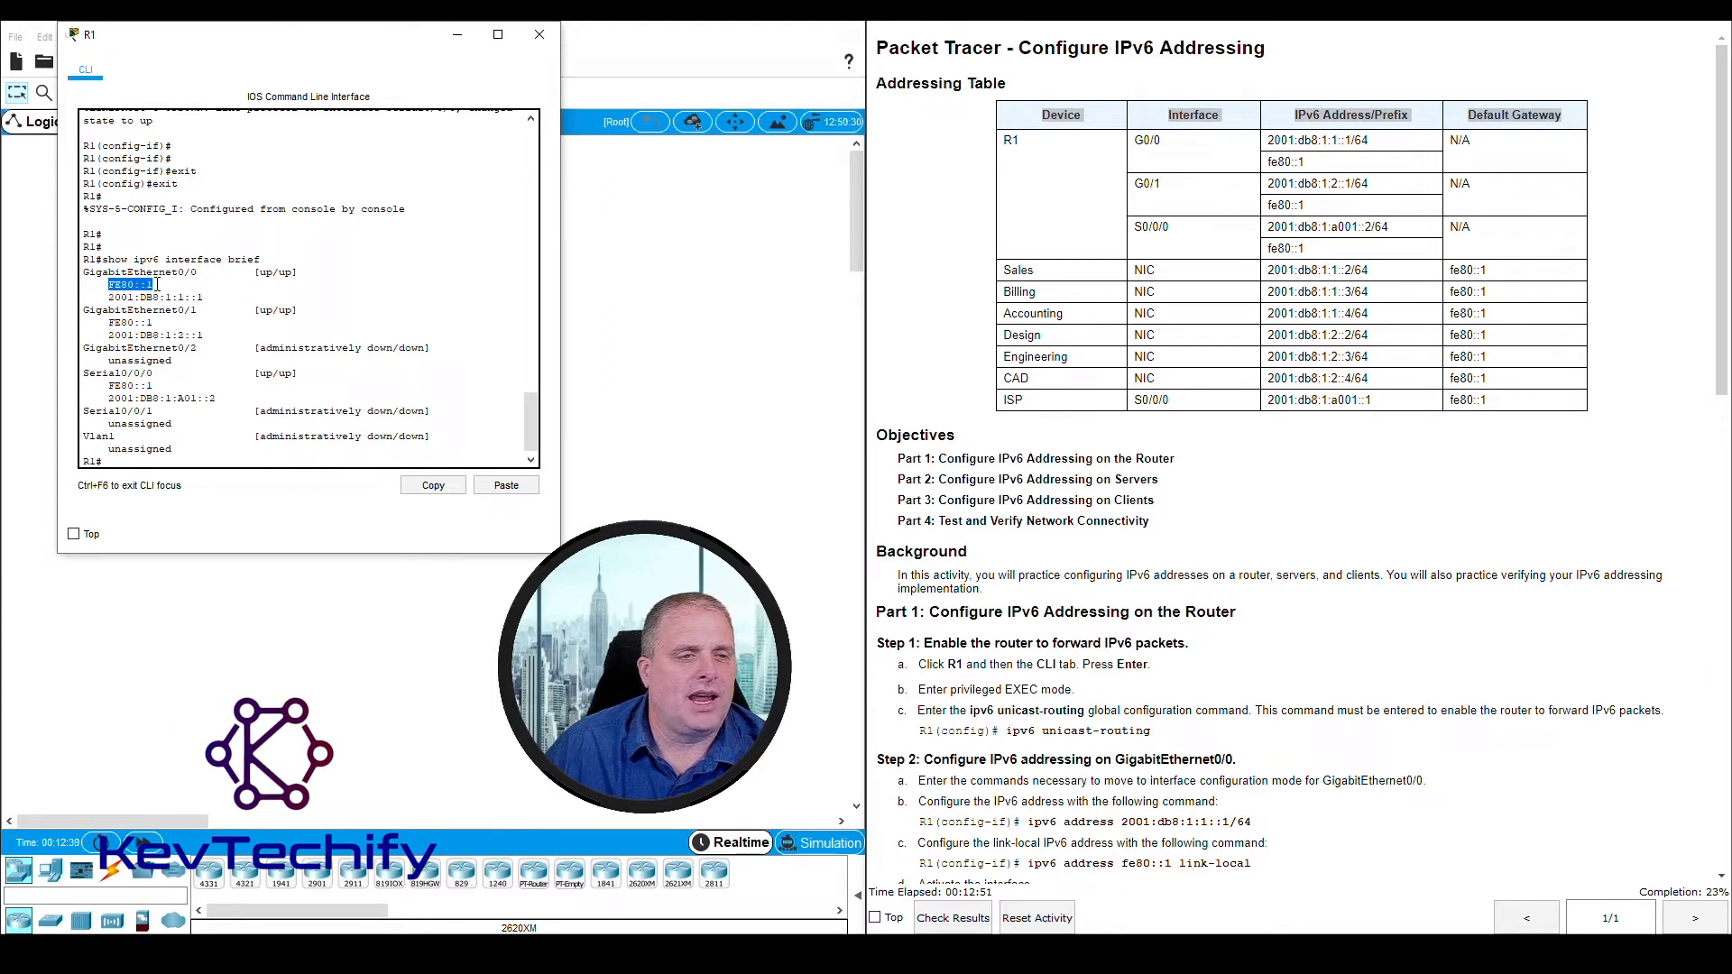
left_click(1270, 161)
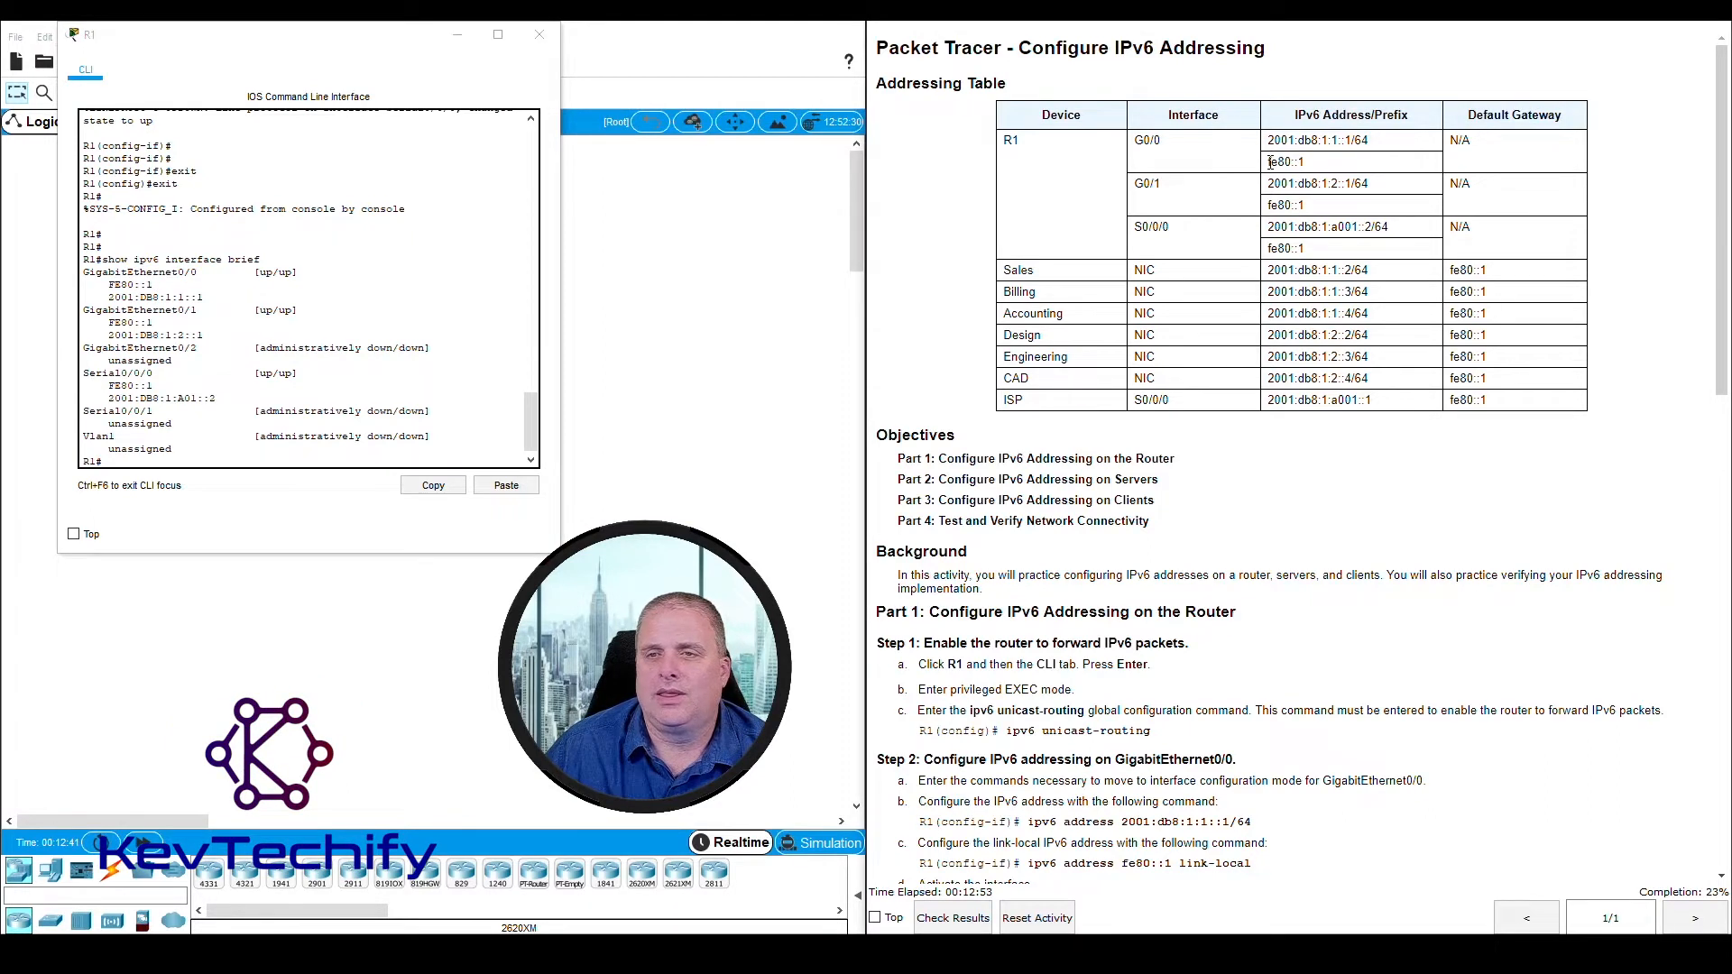
left_click_drag(1269, 161, 1310, 212)
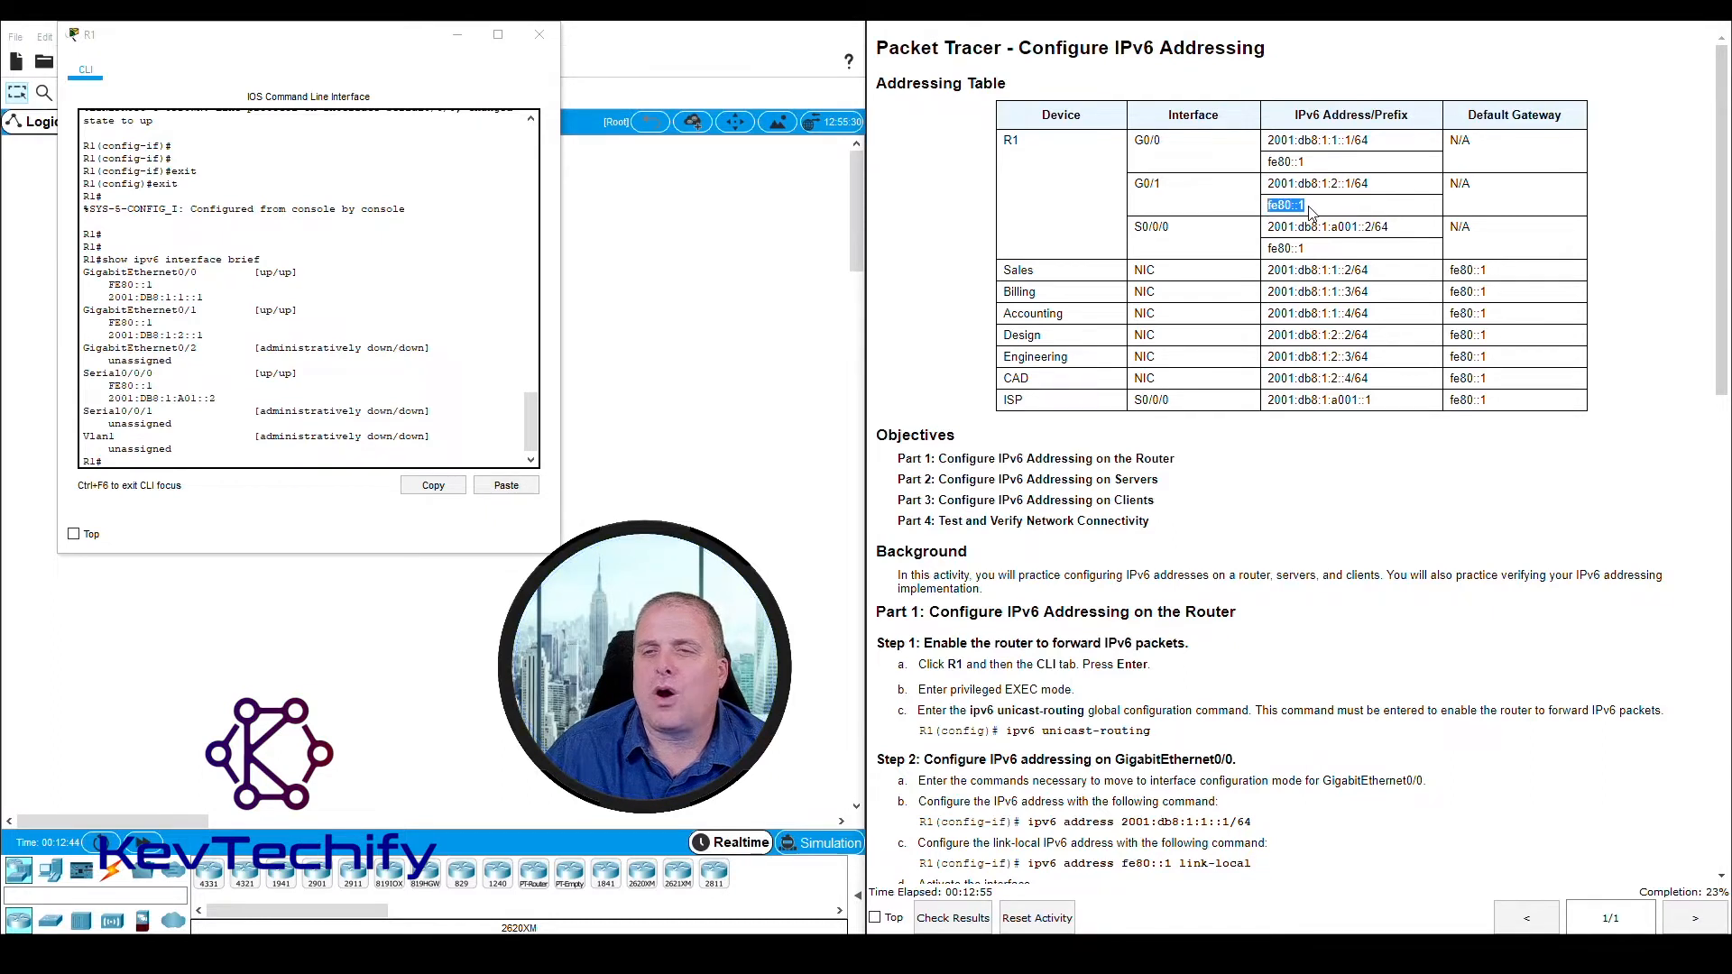
left_click(1268, 250)
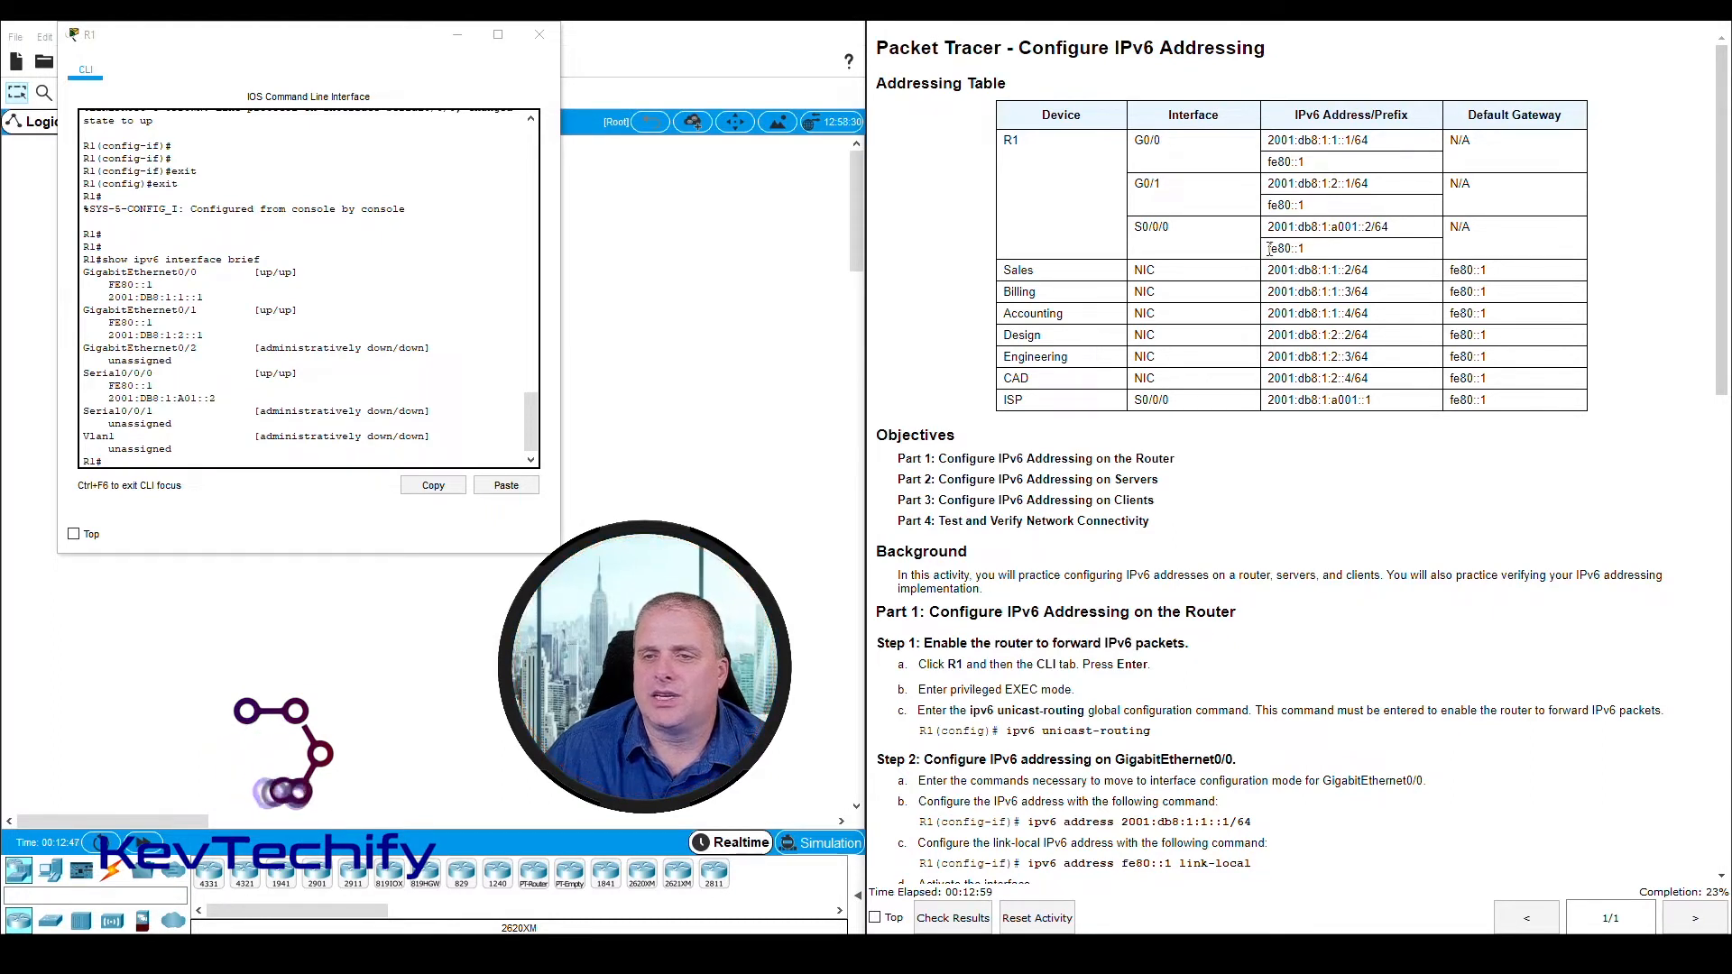
left_click_drag(1269, 252, 1315, 256)
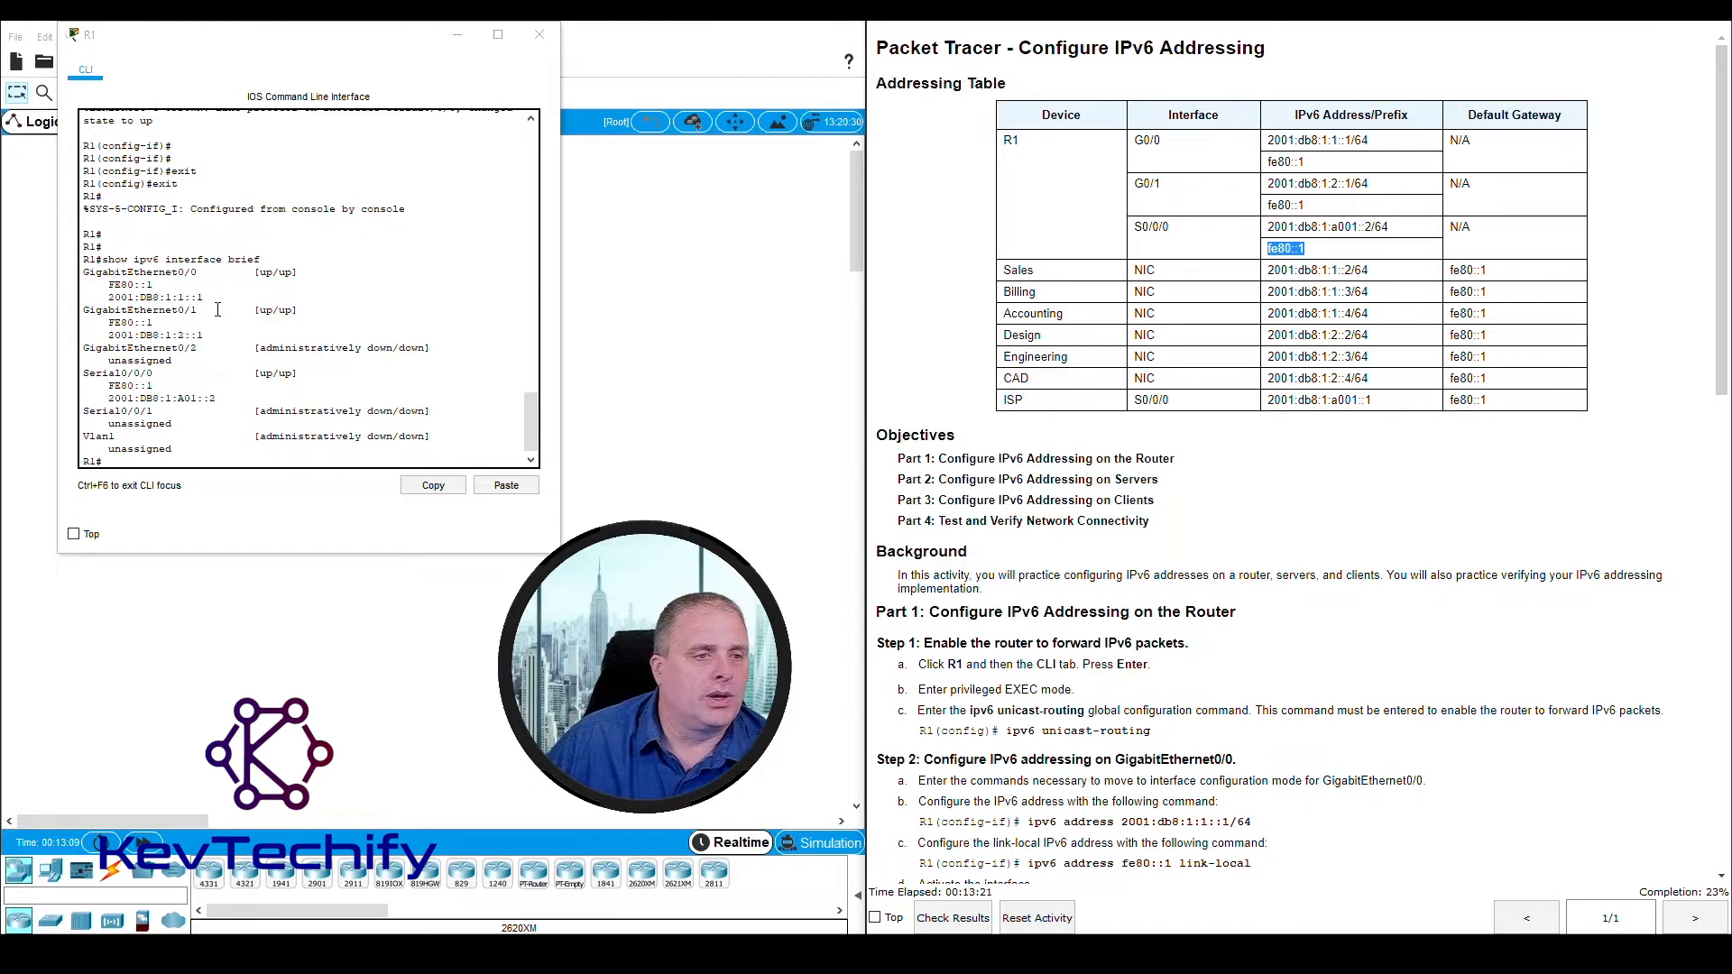
Check the link-local addresses of GigabitEthernet0/0, GigabitEthernet0/1 and Serial0/0/0 in the command output, plus the GigabitEthernet0/2 entry
left_click(129, 286)
left_click_drag(108, 285, 158, 286)
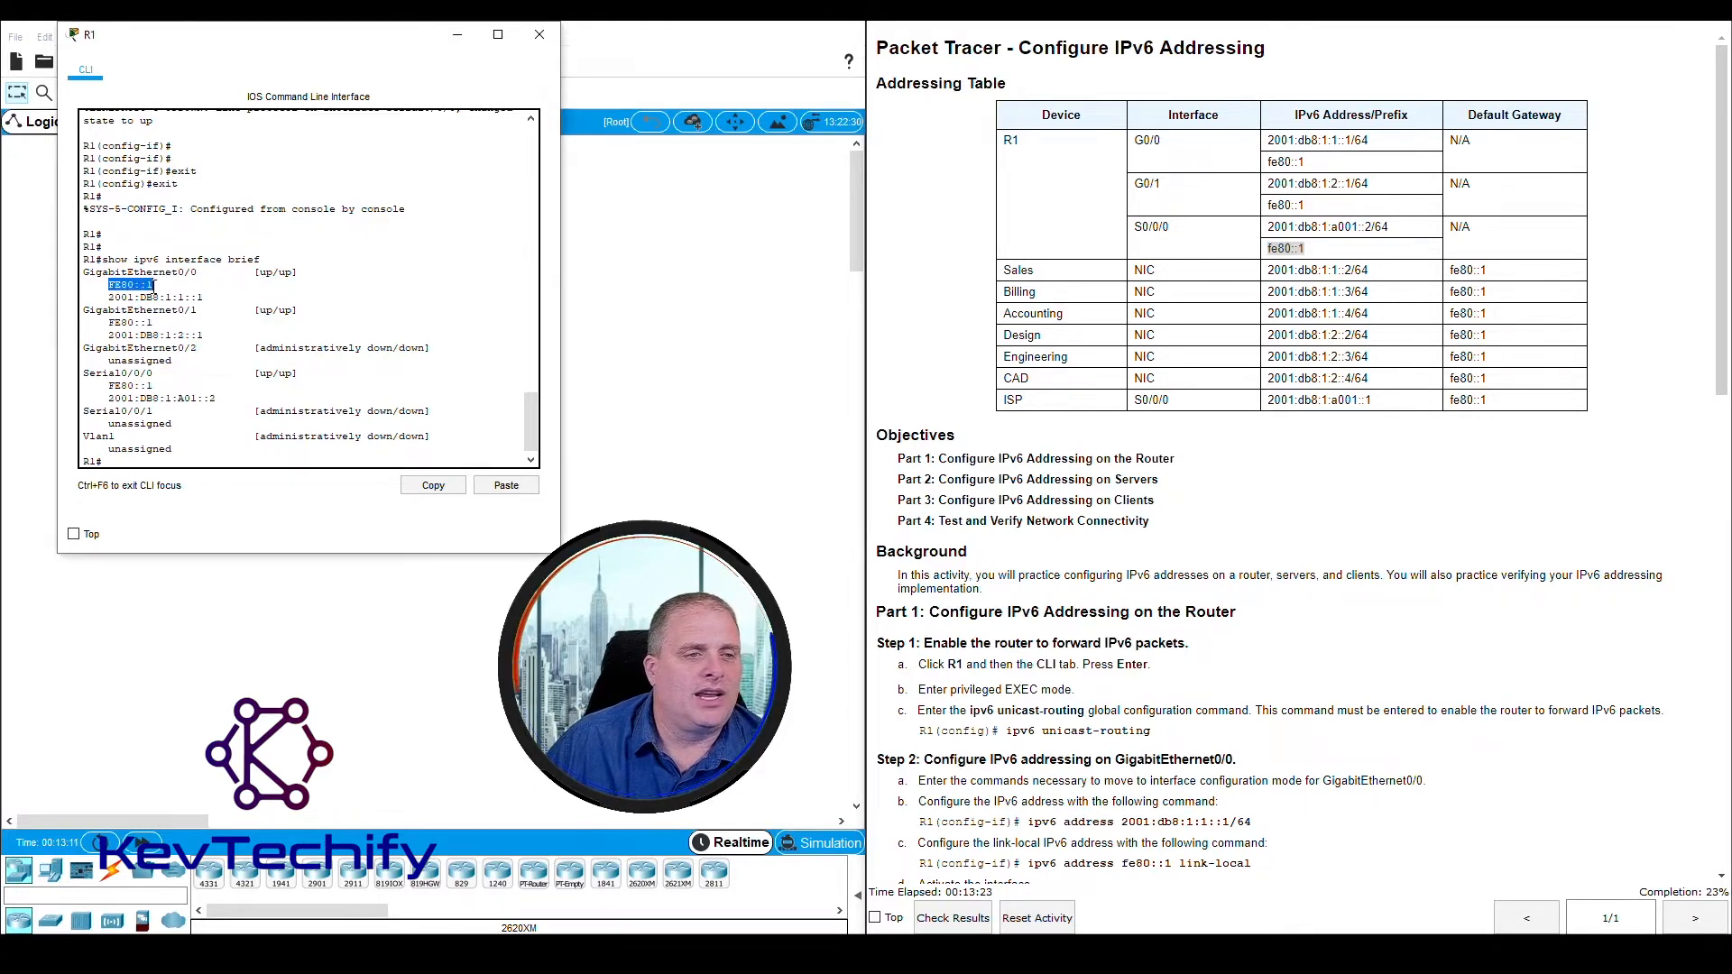
left_click(109, 323)
left_click_drag(109, 323, 156, 322)
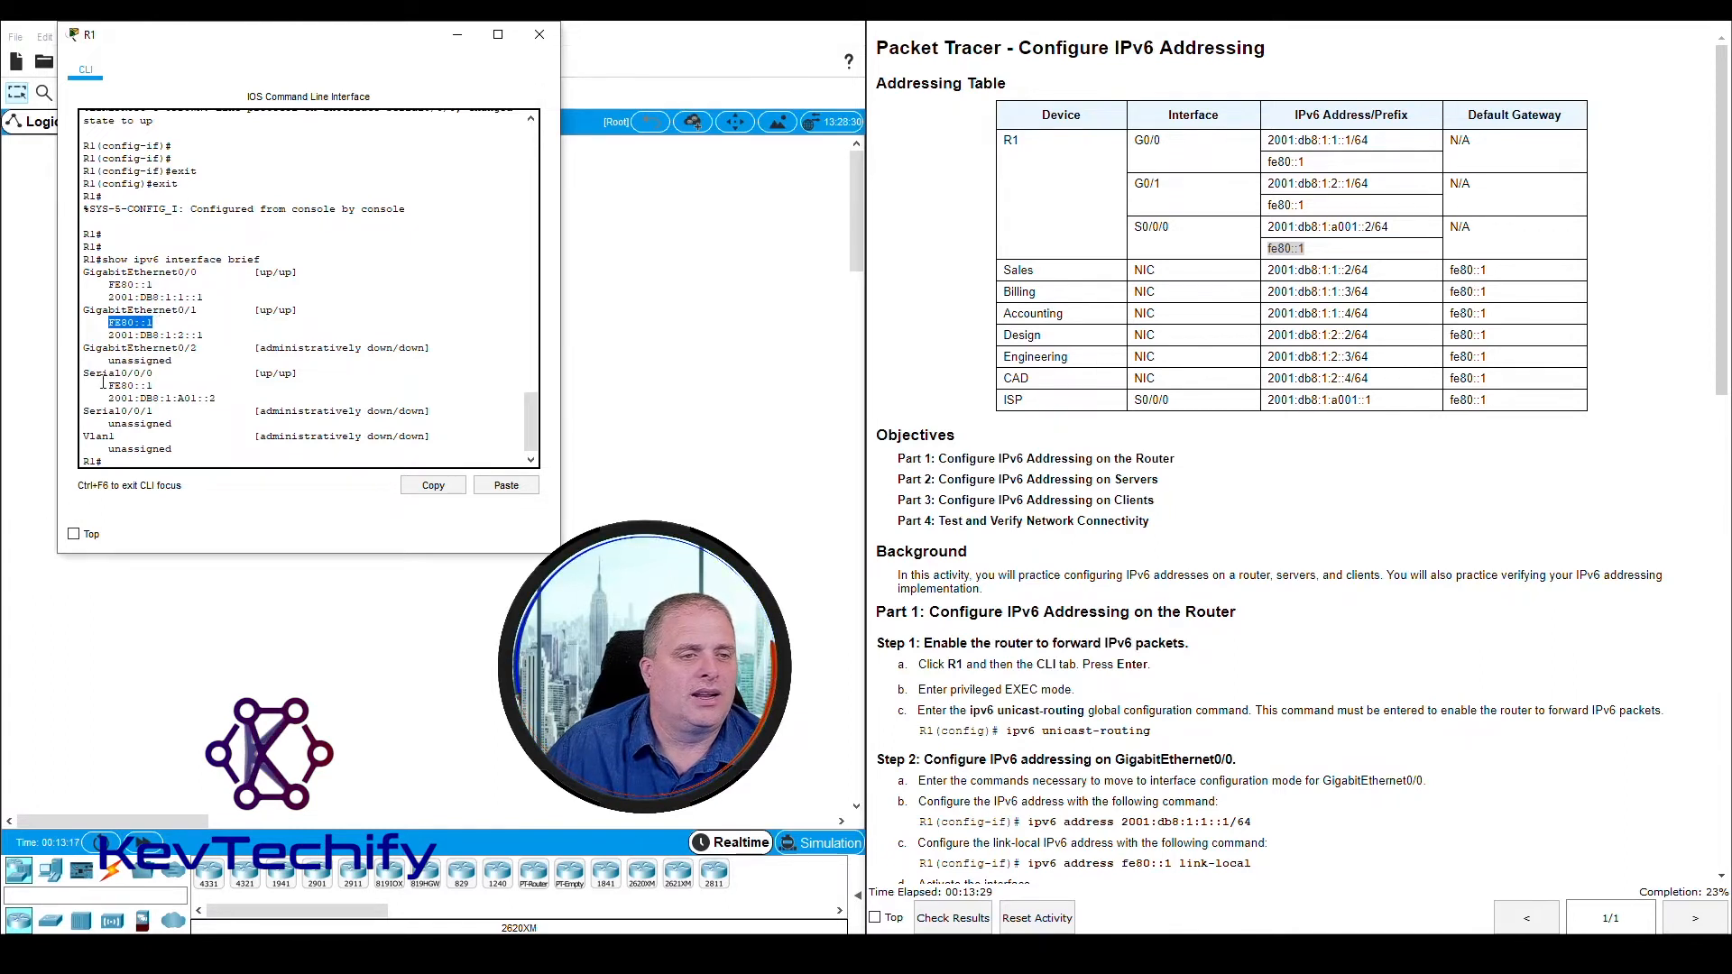
left_click_drag(109, 386, 153, 386)
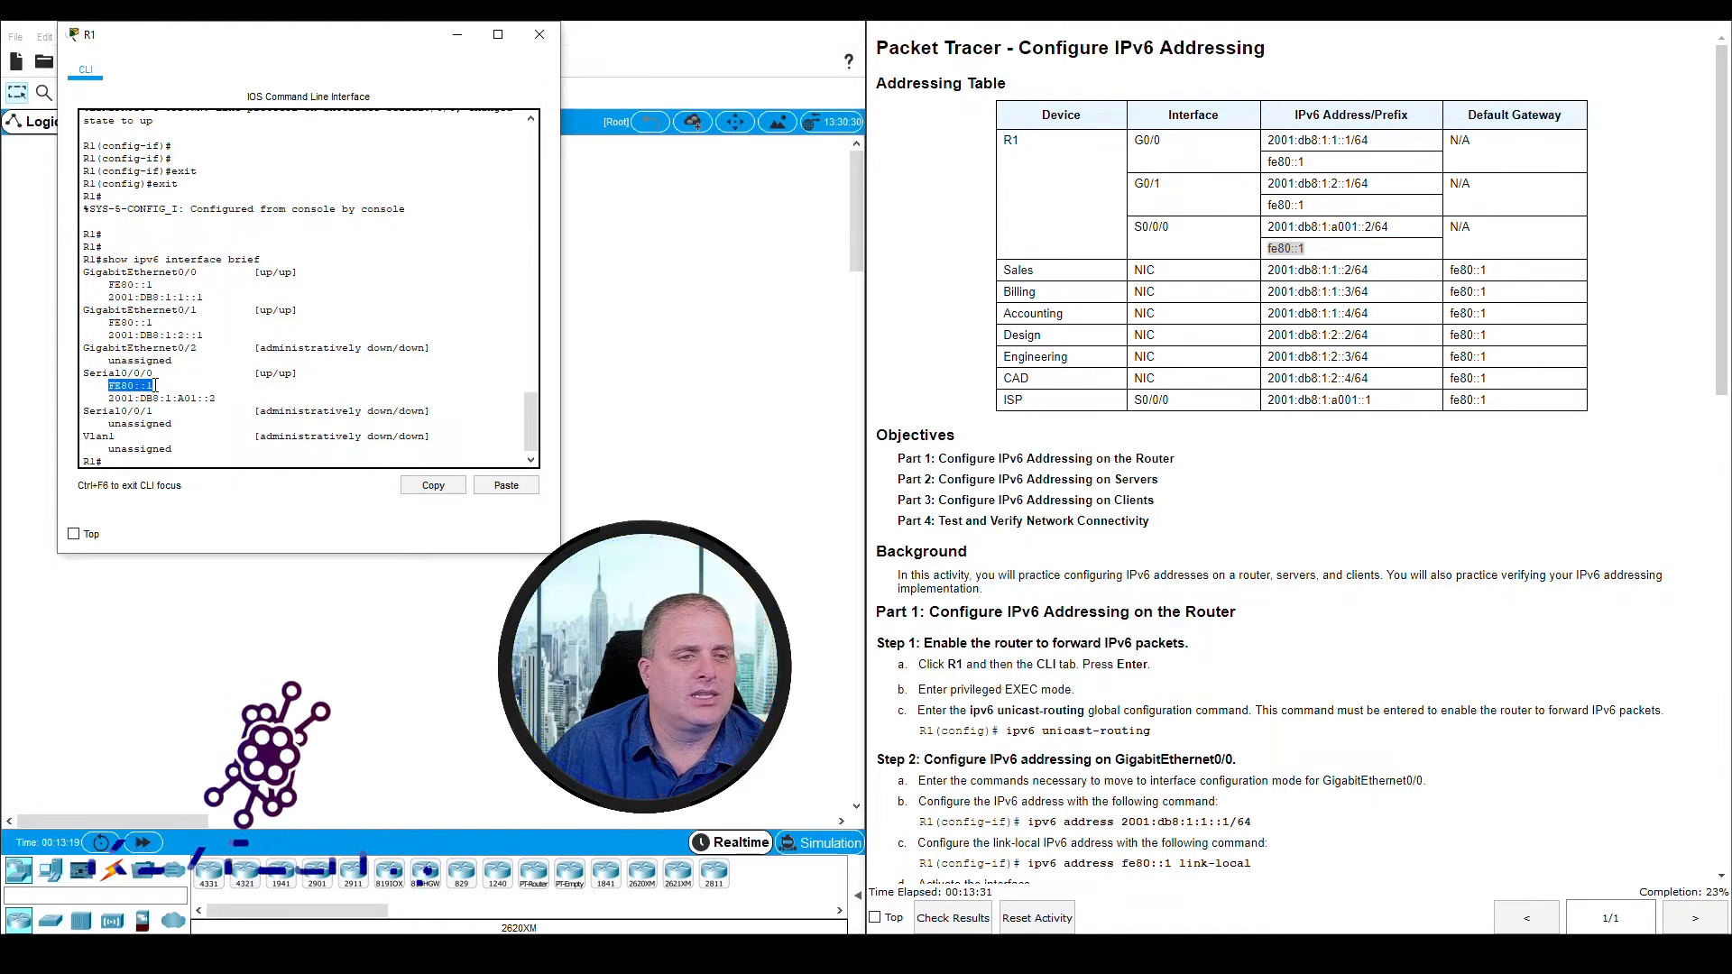
left_click(141, 387)
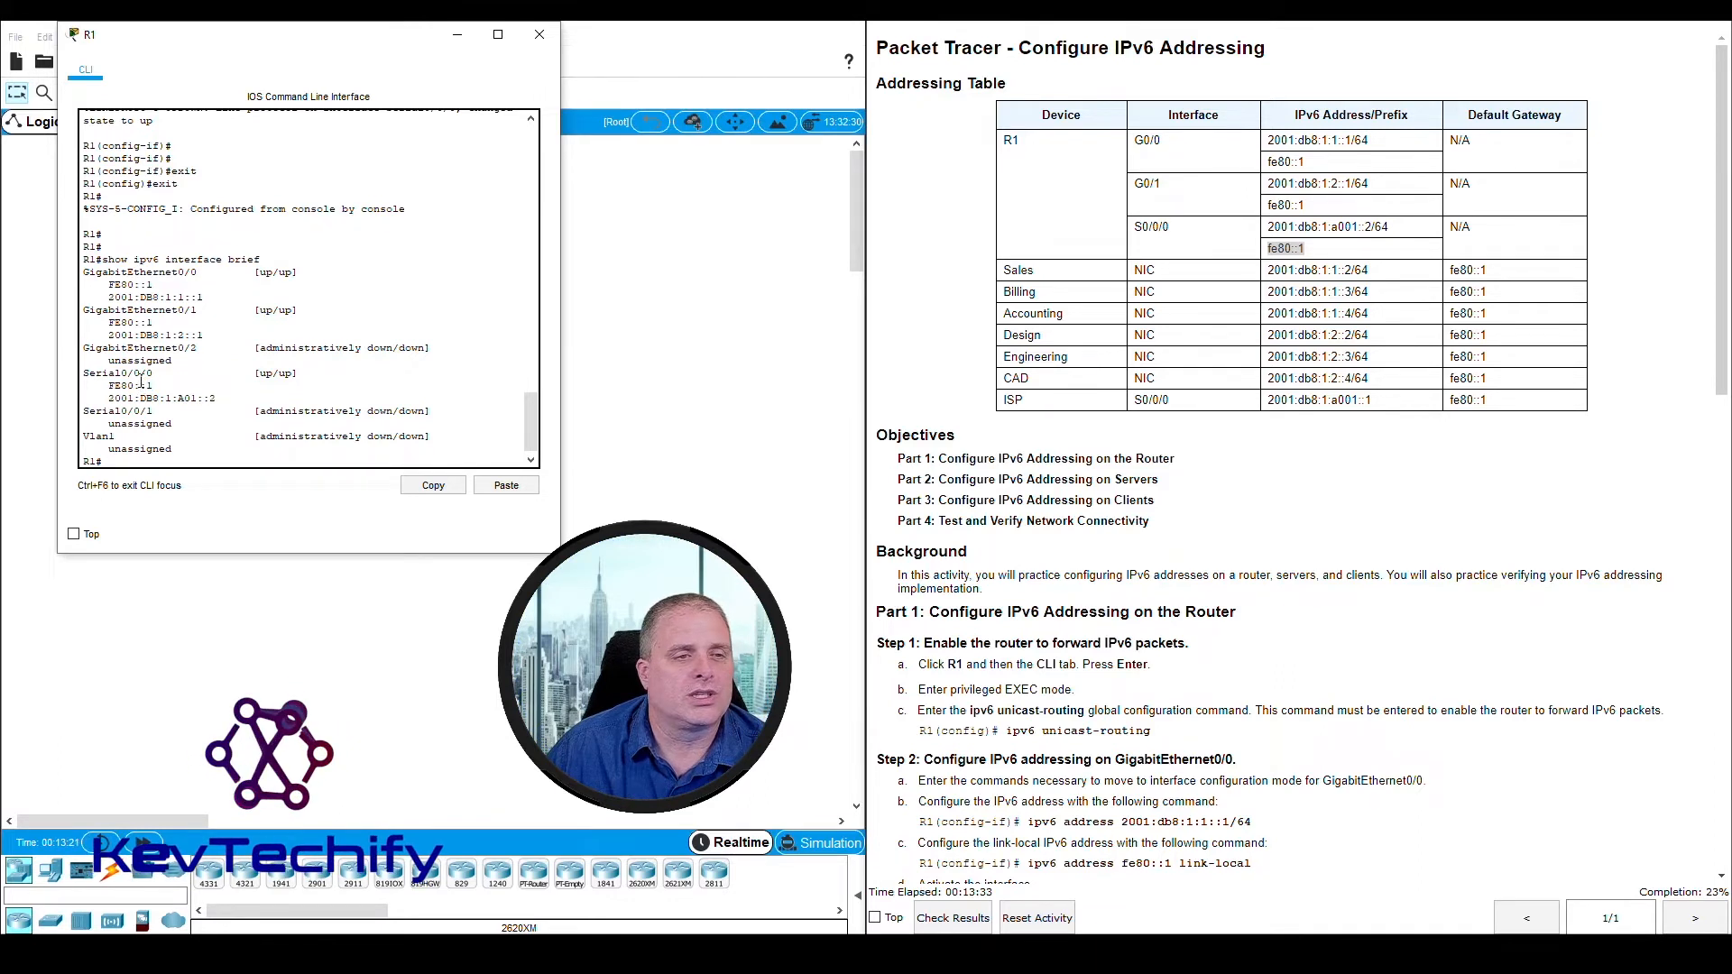
left_click_drag(87, 350, 178, 351)
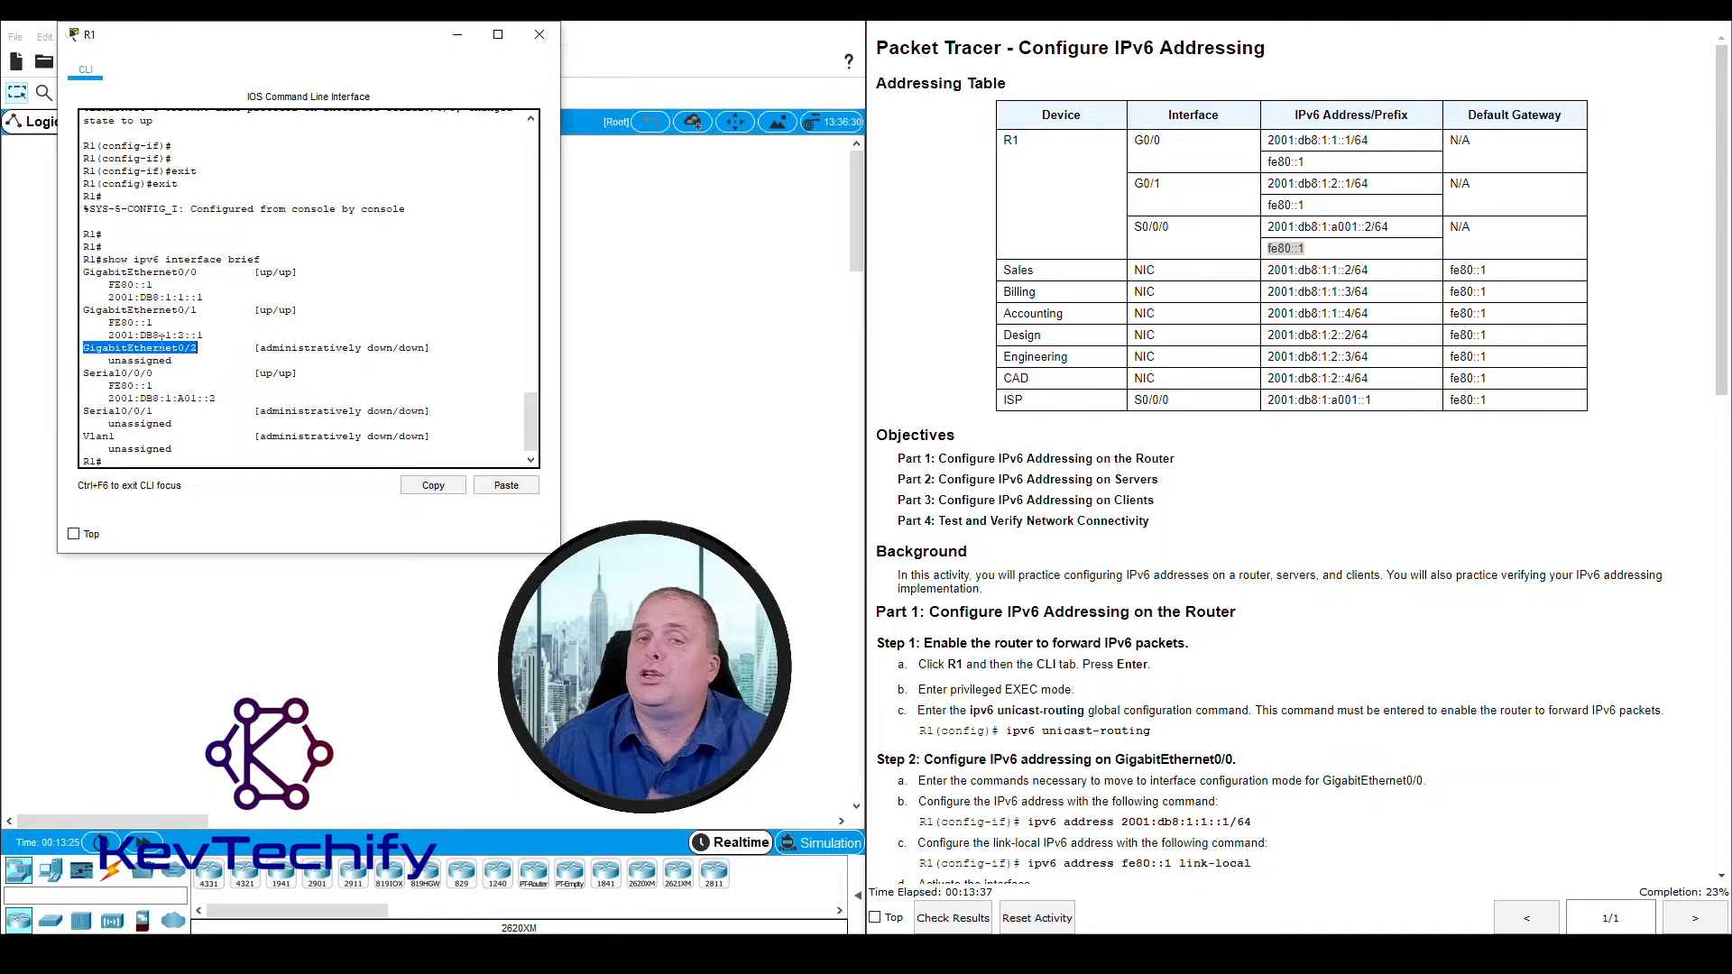
left_click_drag(111, 362, 183, 362)
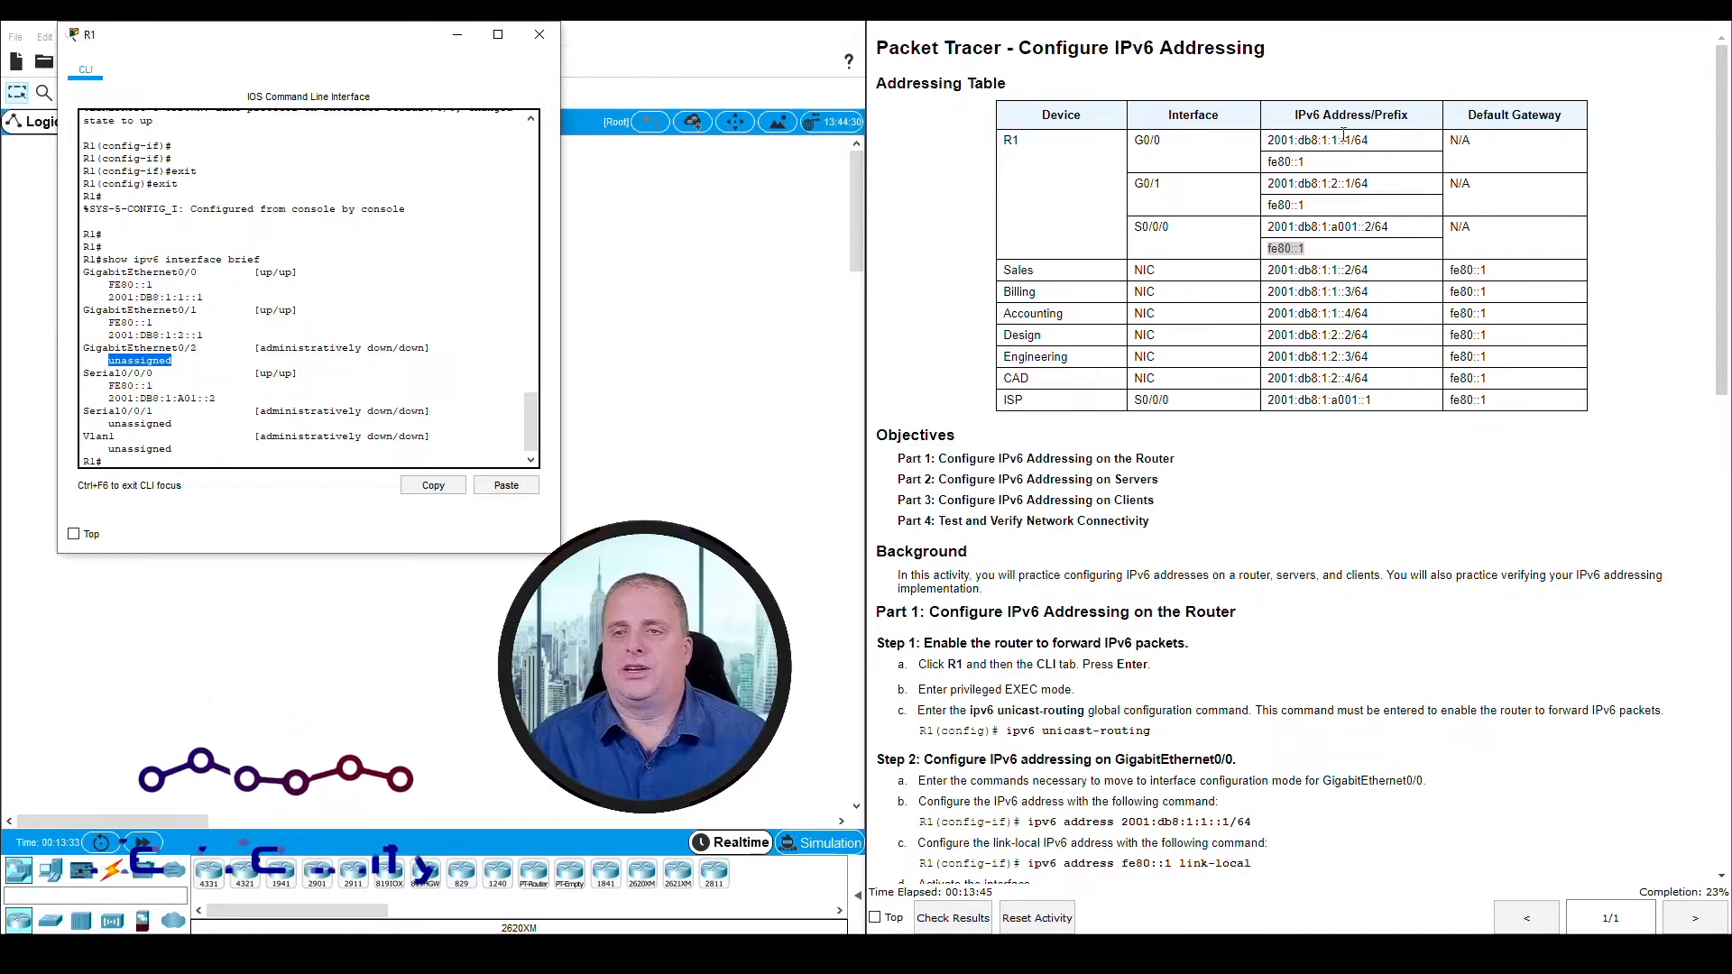
Compare the global IPv6 address of GigabitEthernet0/0 in R1's output with the G0/0 entry in the Addressing Table
left_click(1271, 142)
left_click_drag(1271, 142, 1367, 142)
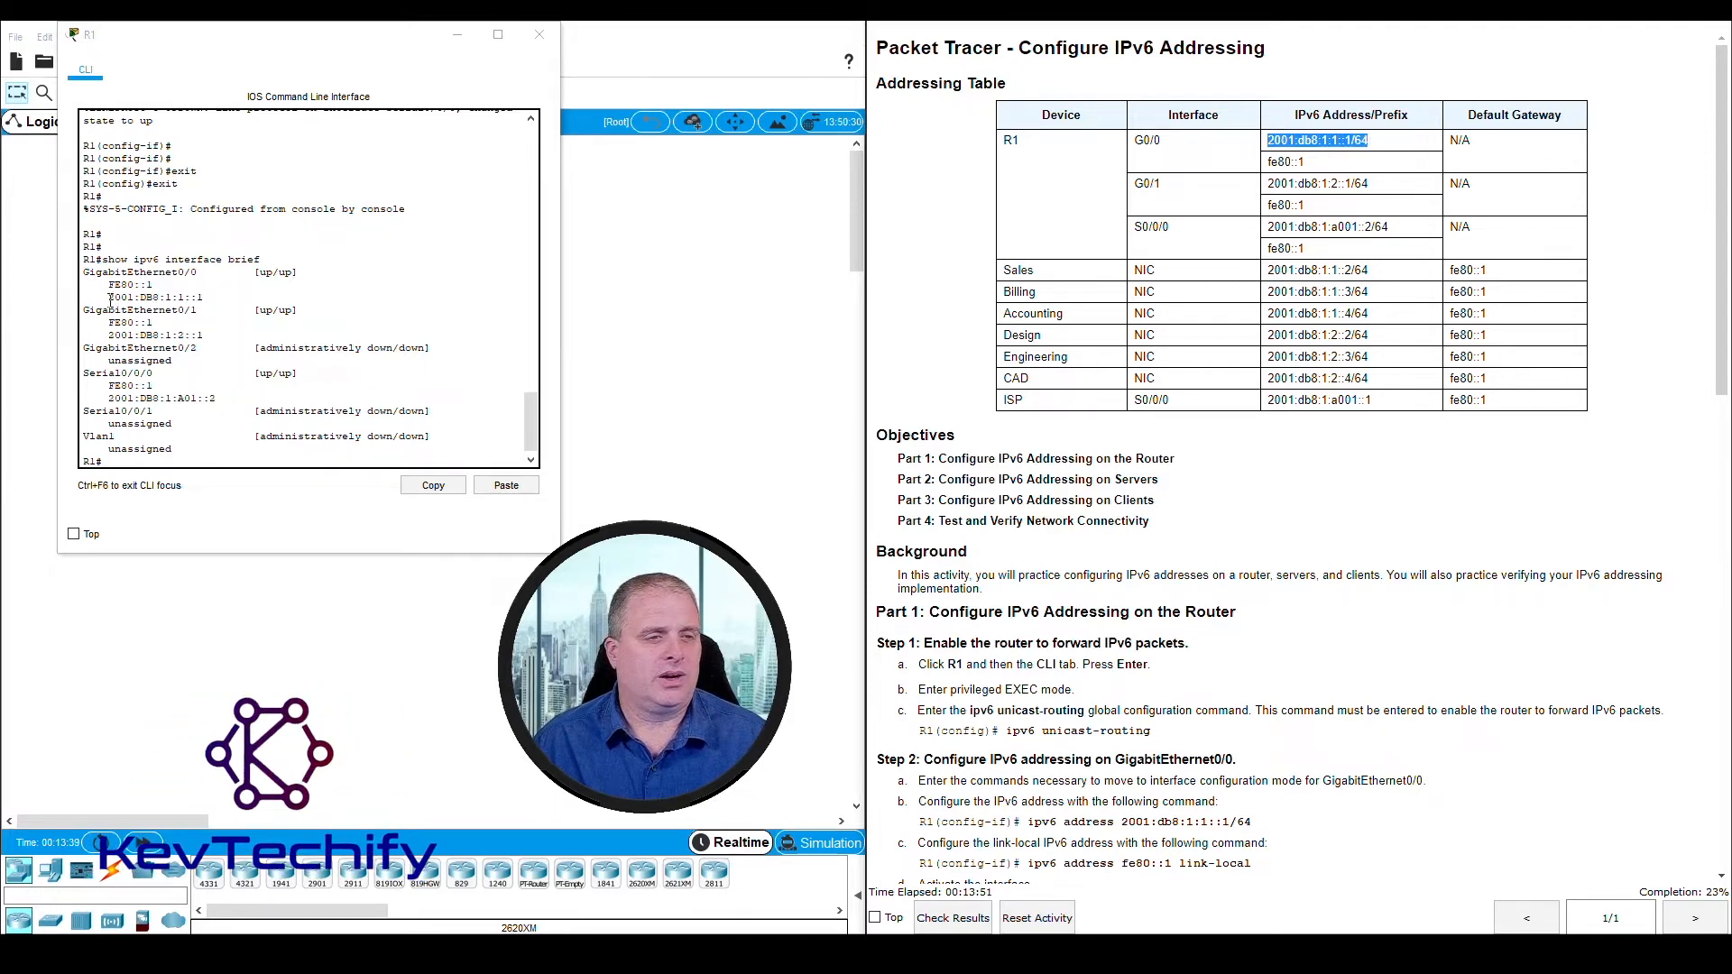
left_click_drag(110, 298, 193, 298)
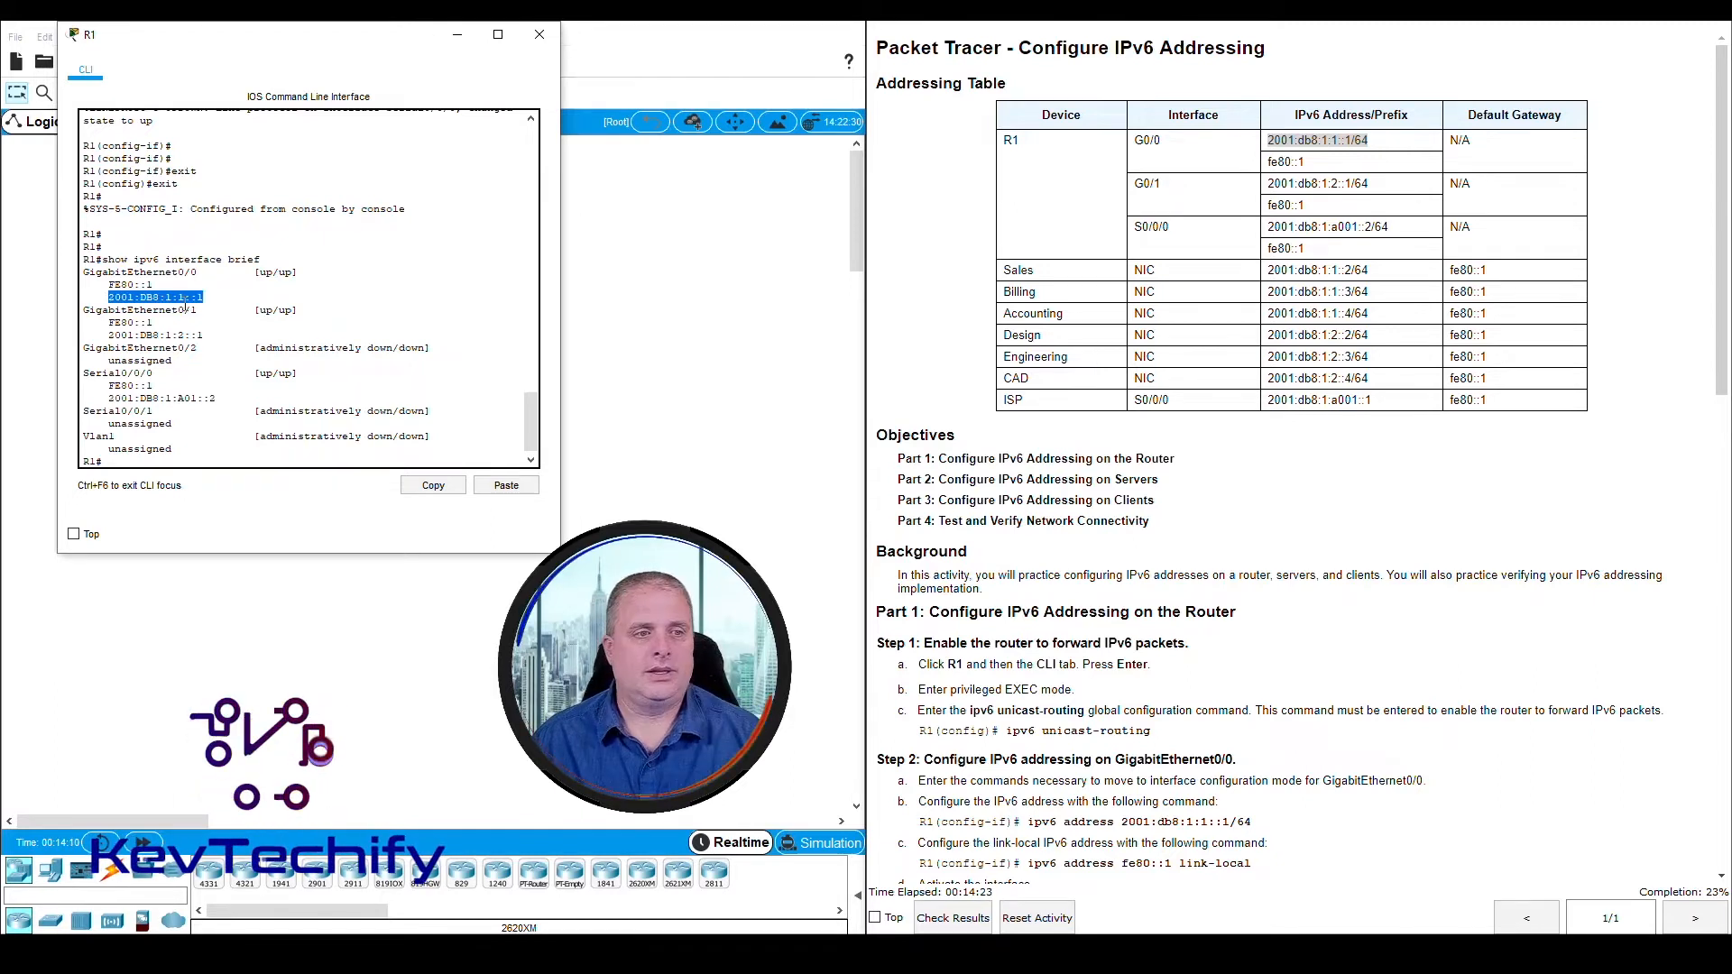
Compare the global IPv6 address of GigabitEthernet0/1 in R1's output with the G0/1 entry in the Addressing Table
left_click_drag(83, 310, 199, 311)
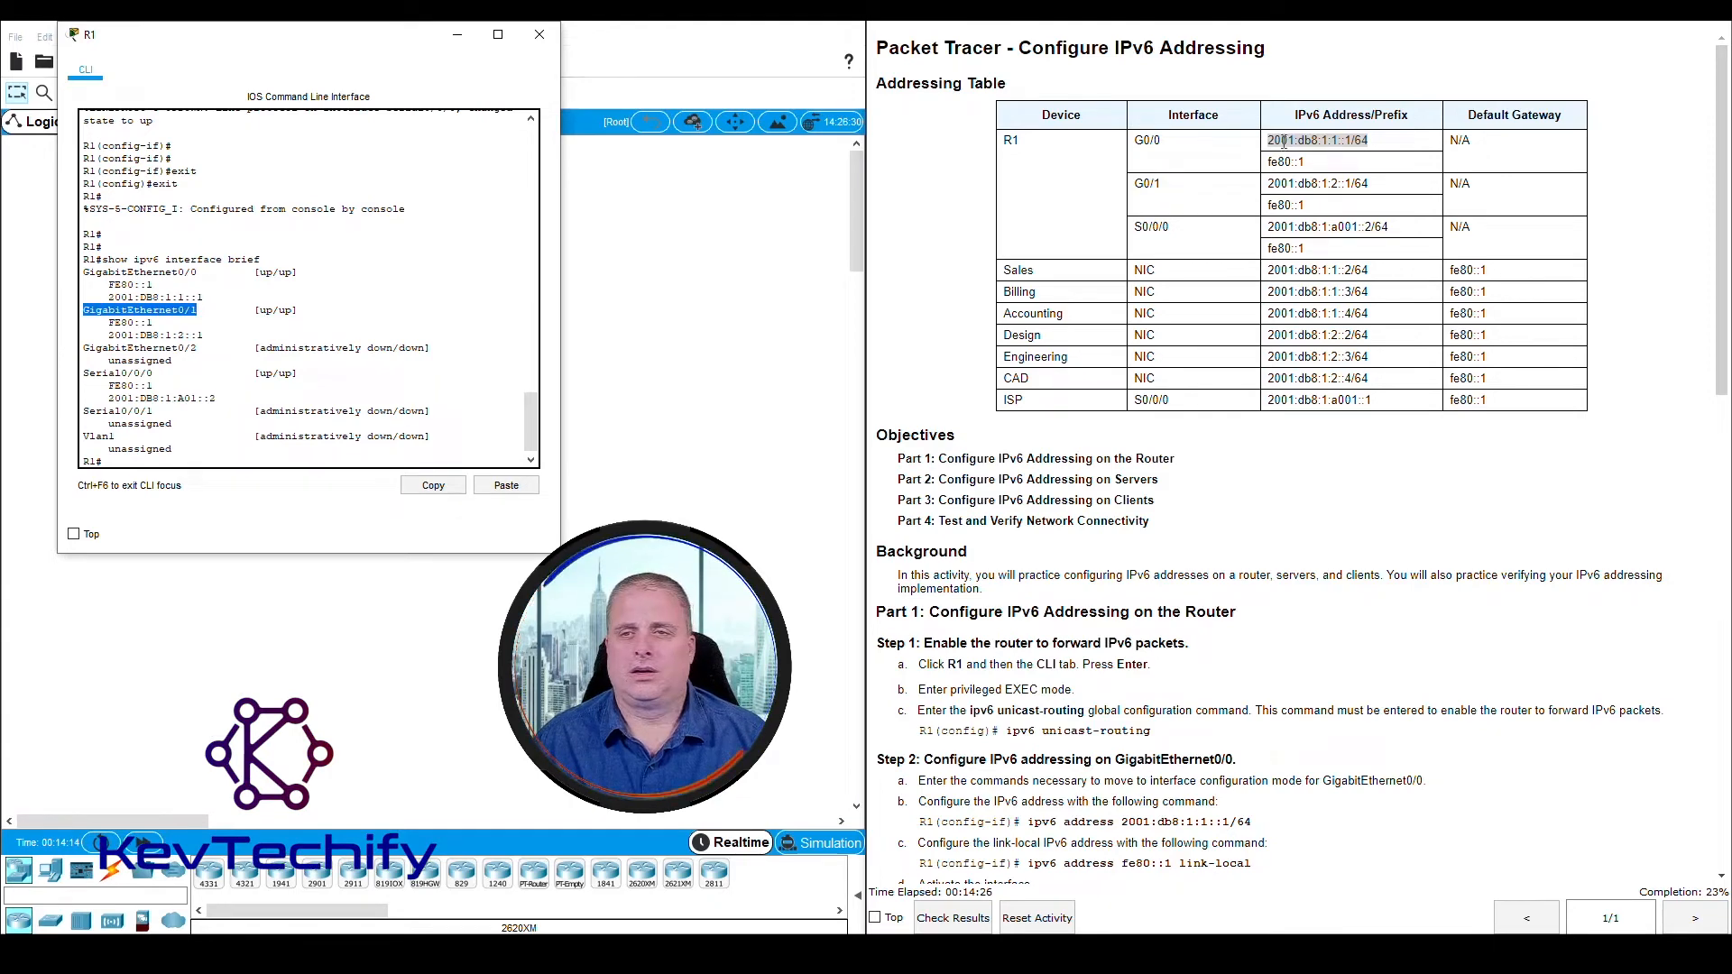
left_click(1271, 183)
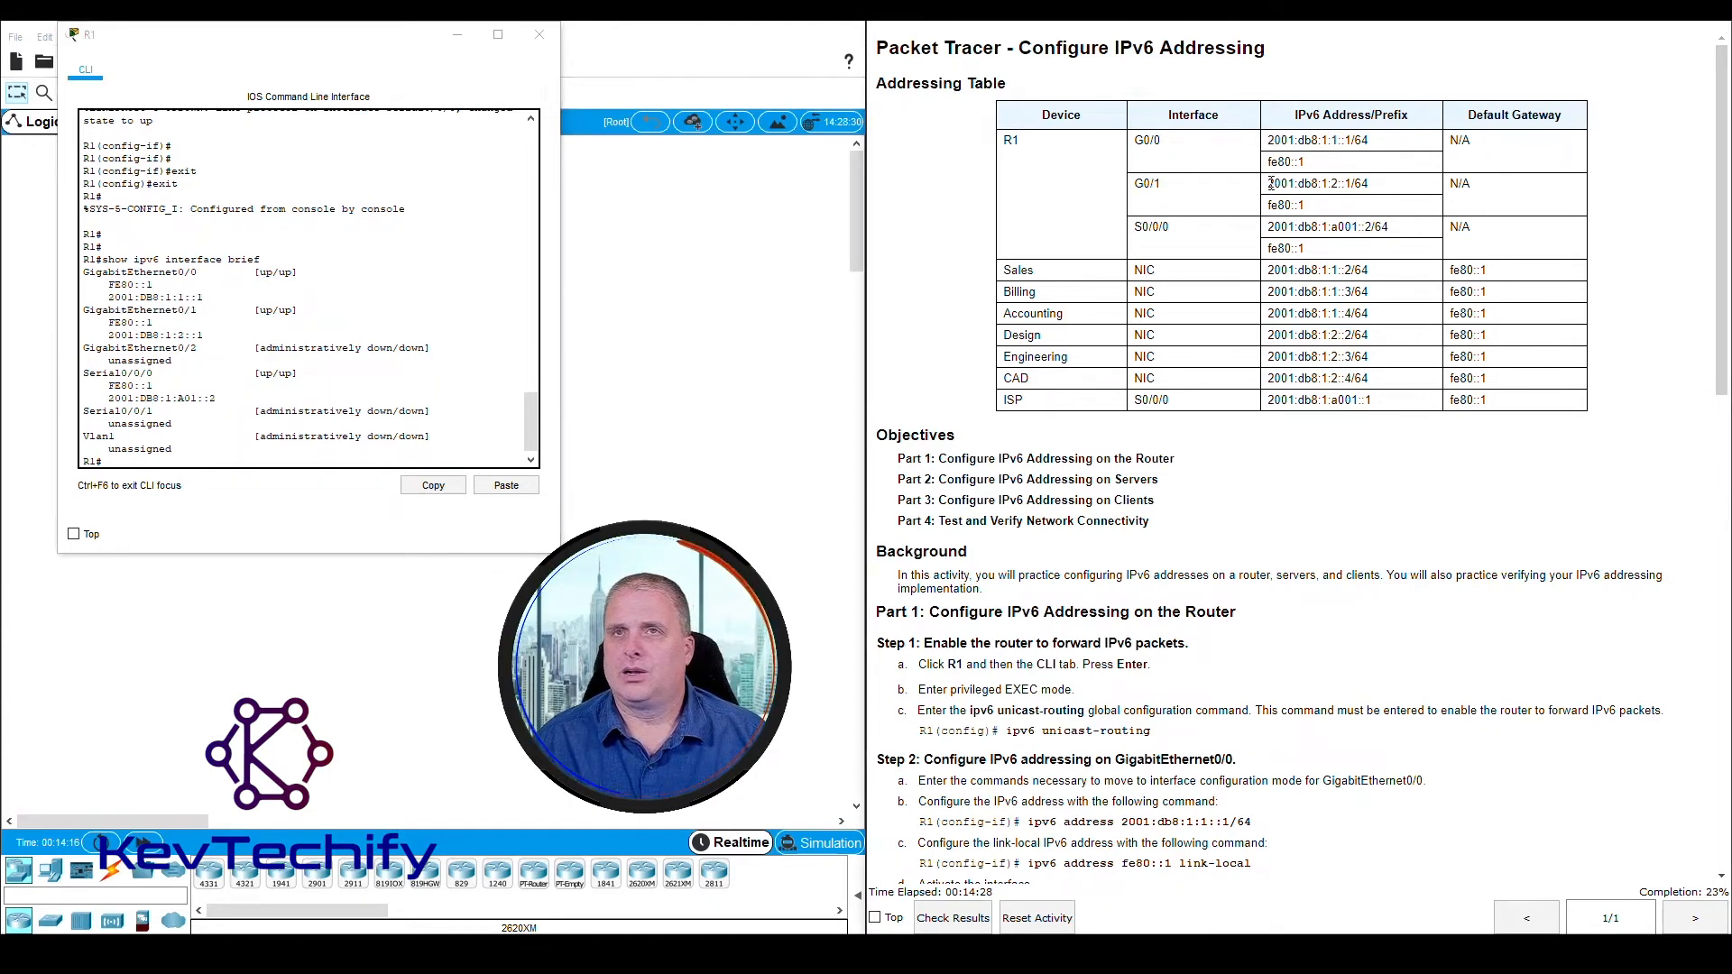
left_click_drag(1271, 183, 1375, 188)
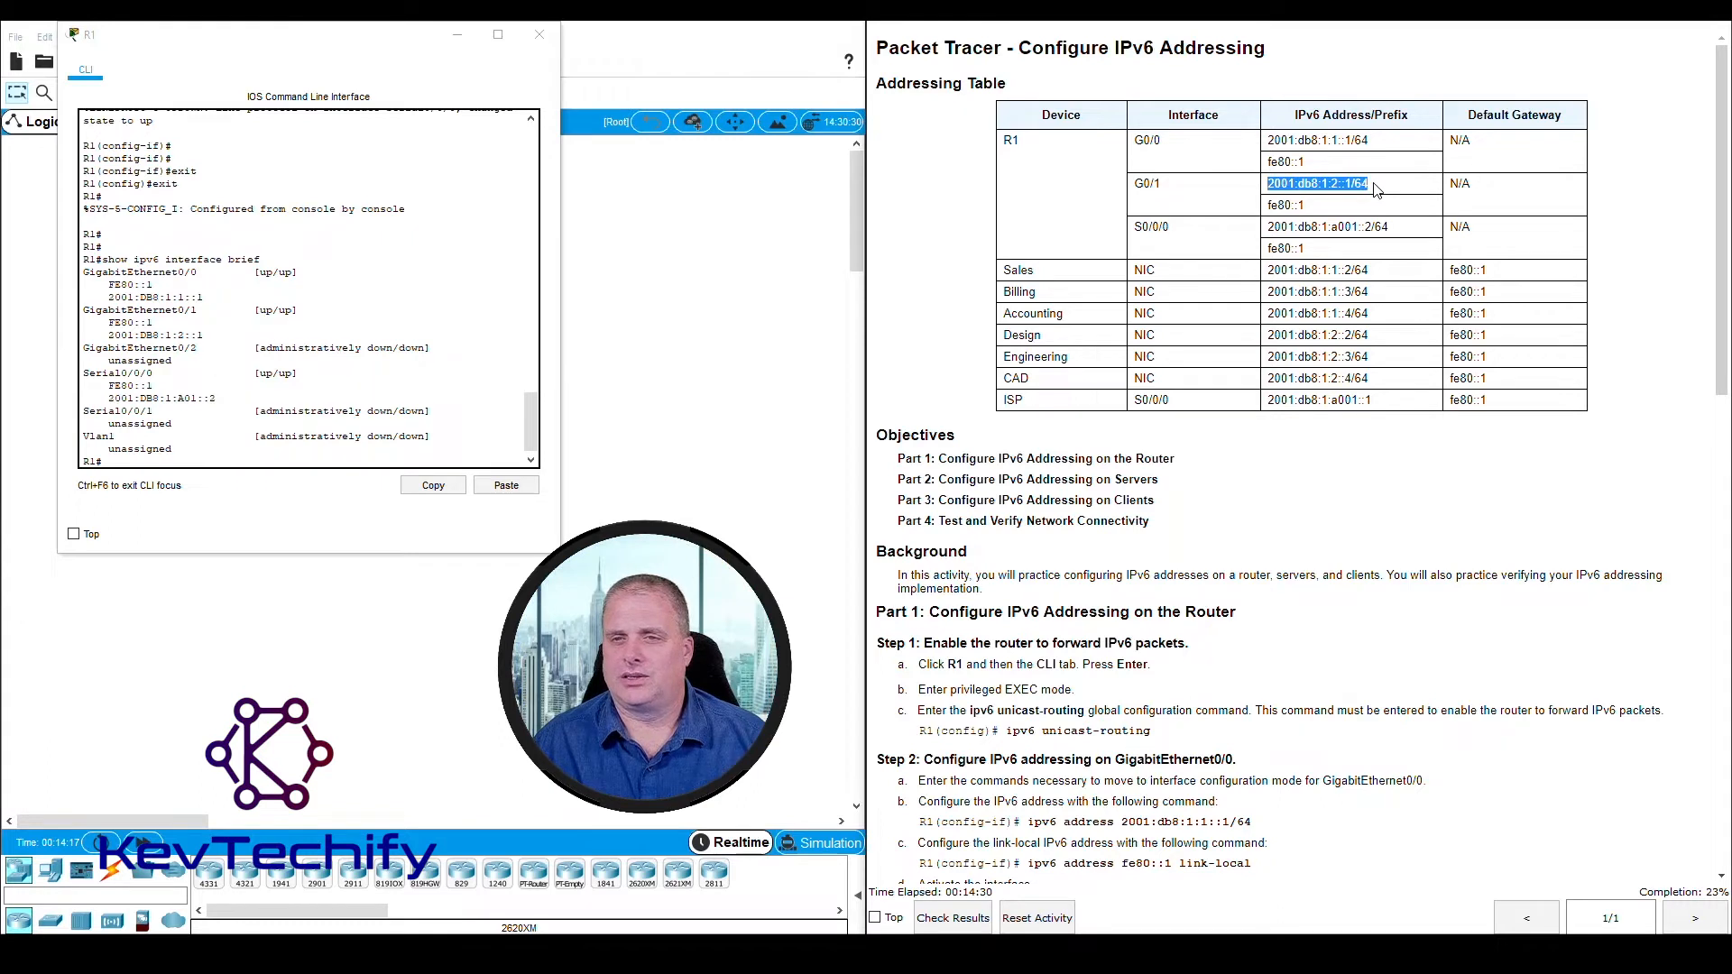
left_click(108, 336)
left_click_drag(132, 336, 197, 336)
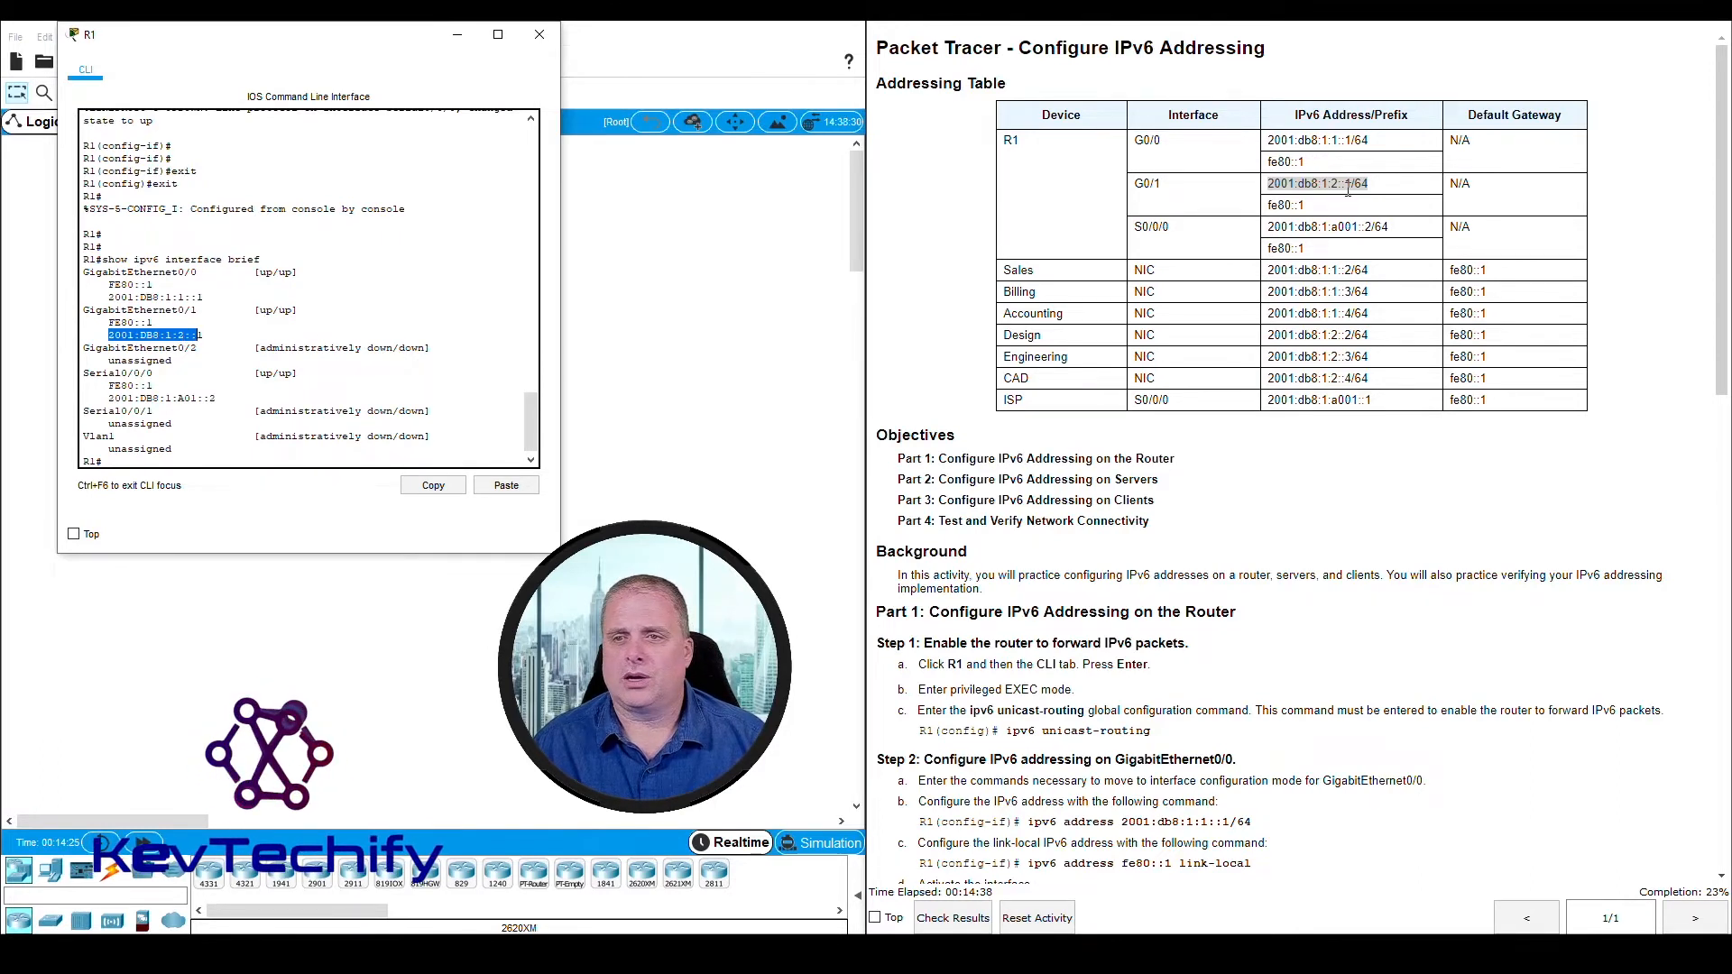
left_click(170, 334)
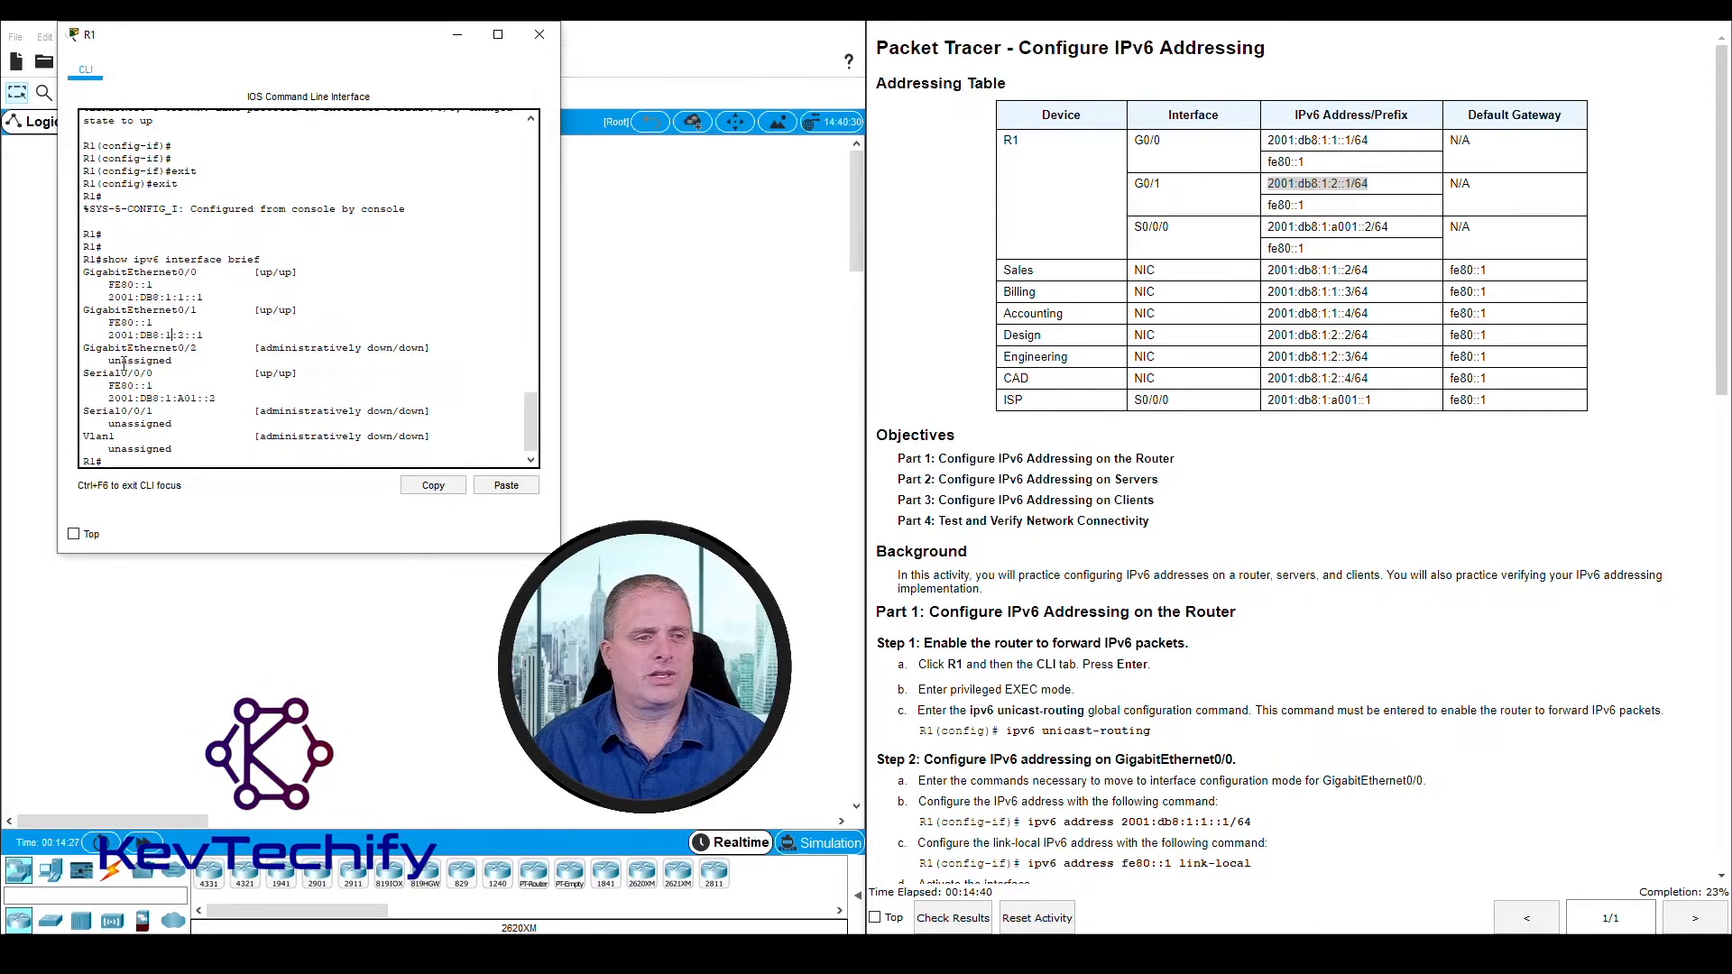
Compare the global IPv6 address of Serial0/0/0 in R1's output with the S0/0/0 entry in the Addressing Table
left_click_drag(83, 373, 213, 400)
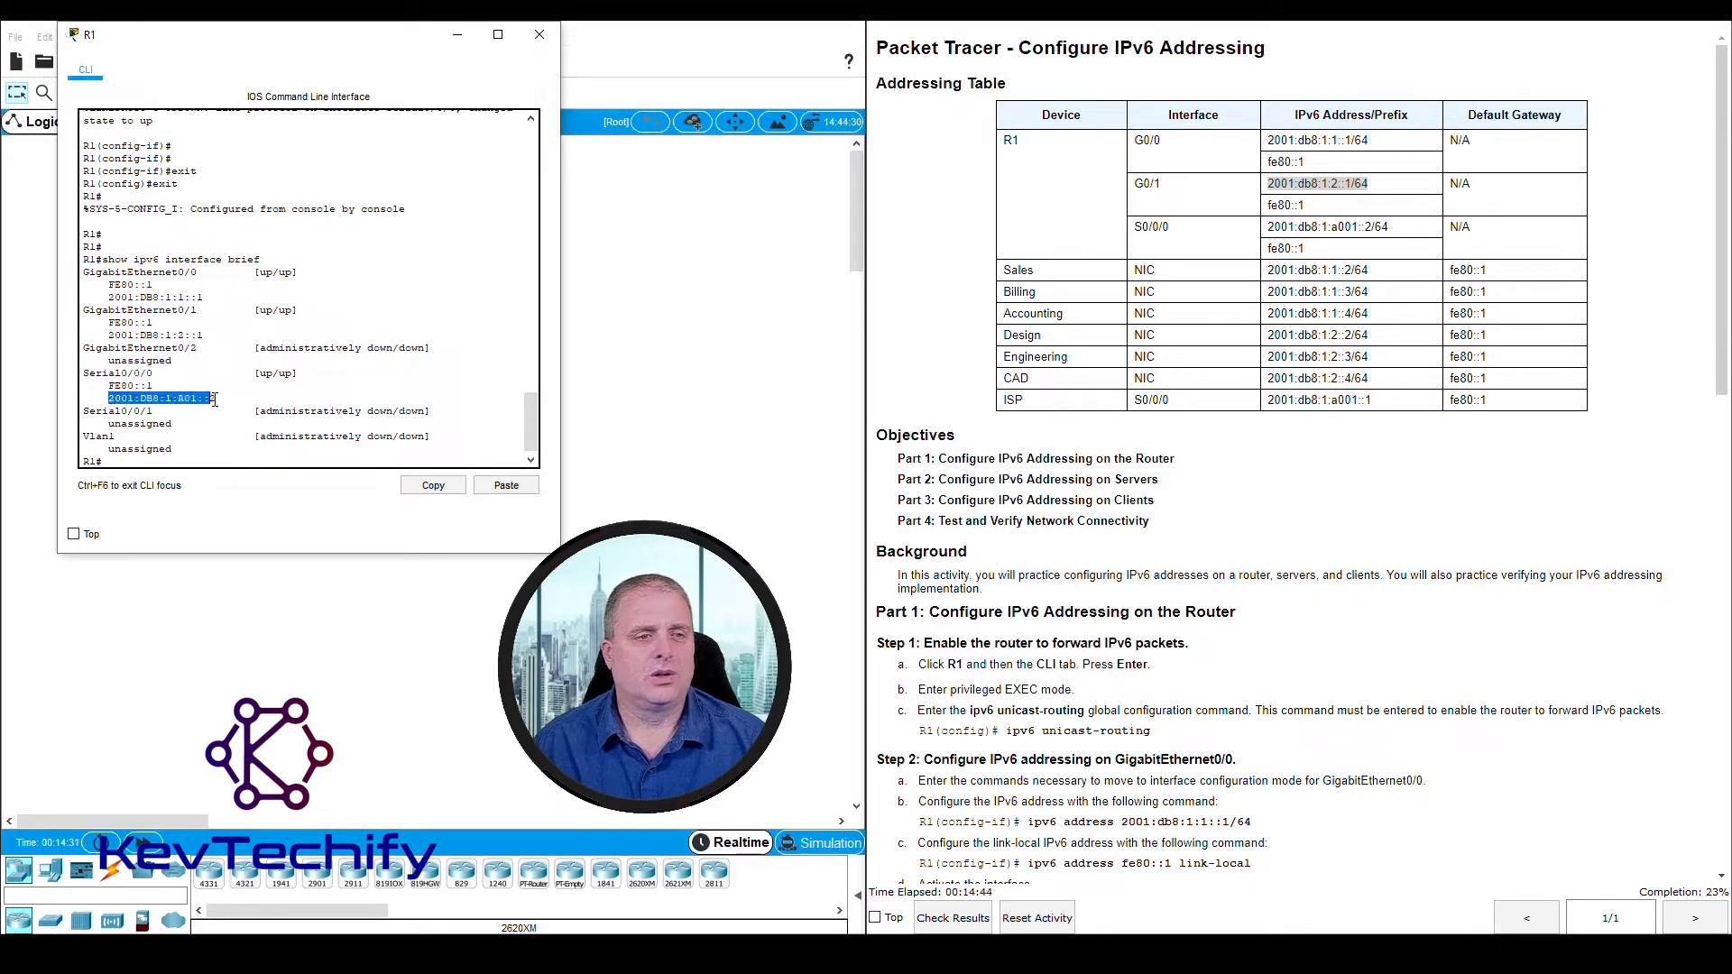
left_click(1296, 227)
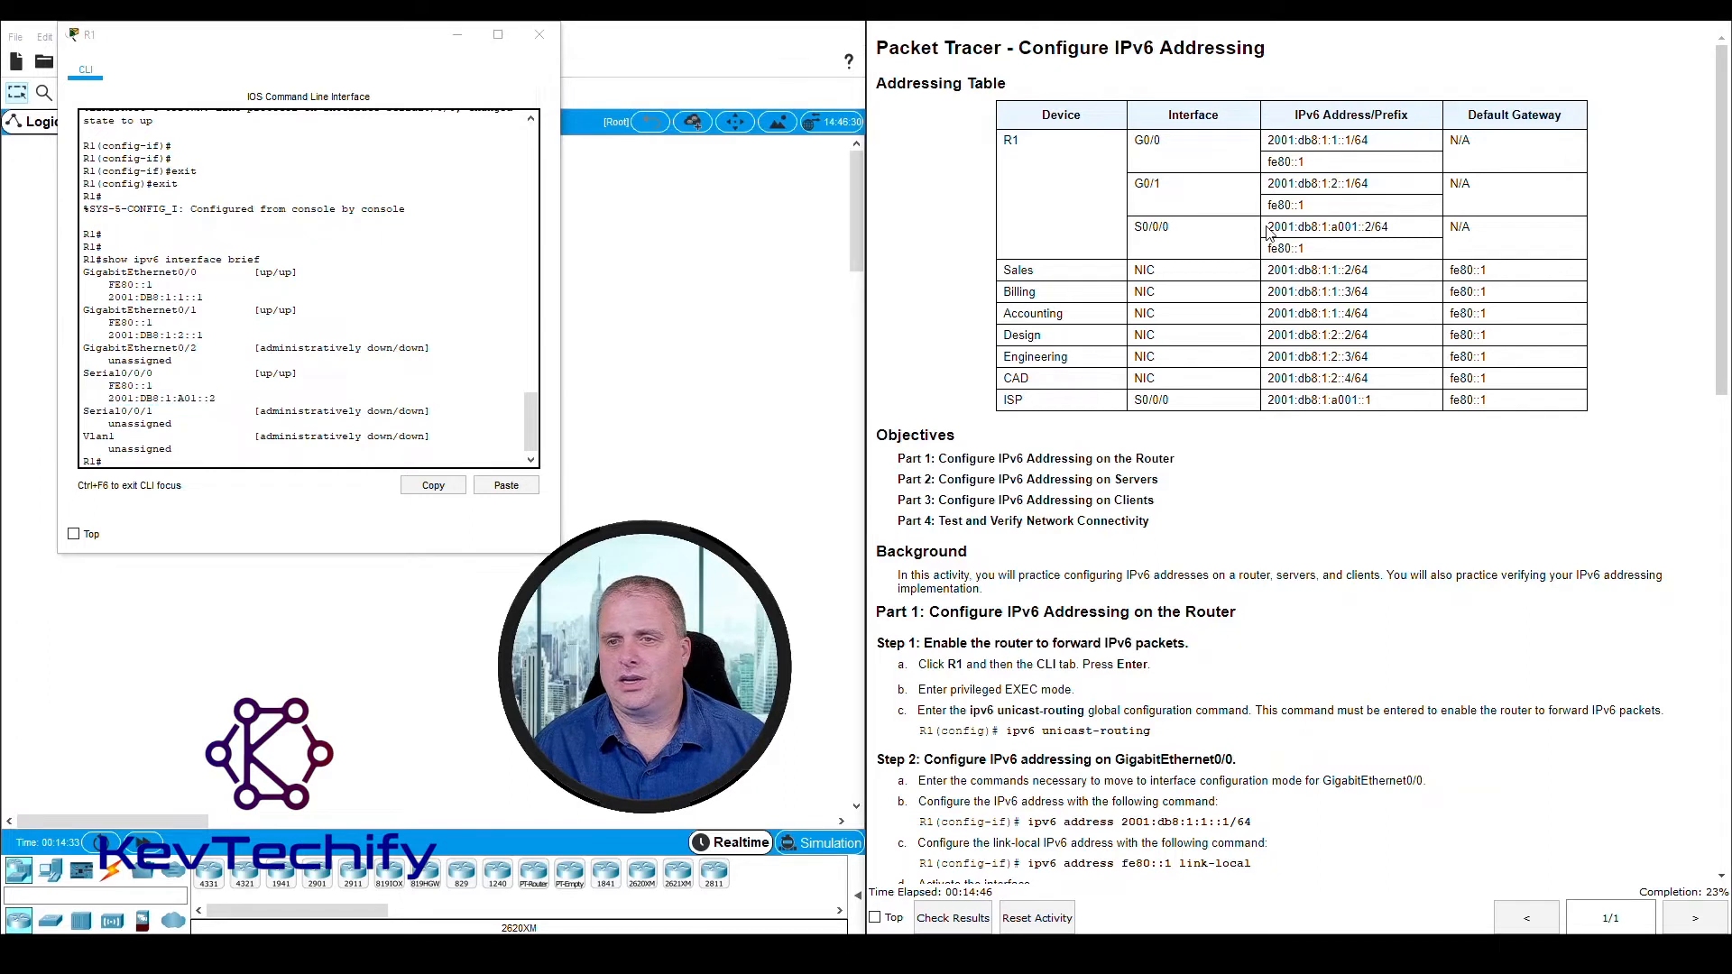
left_click_drag(1273, 227, 1400, 234)
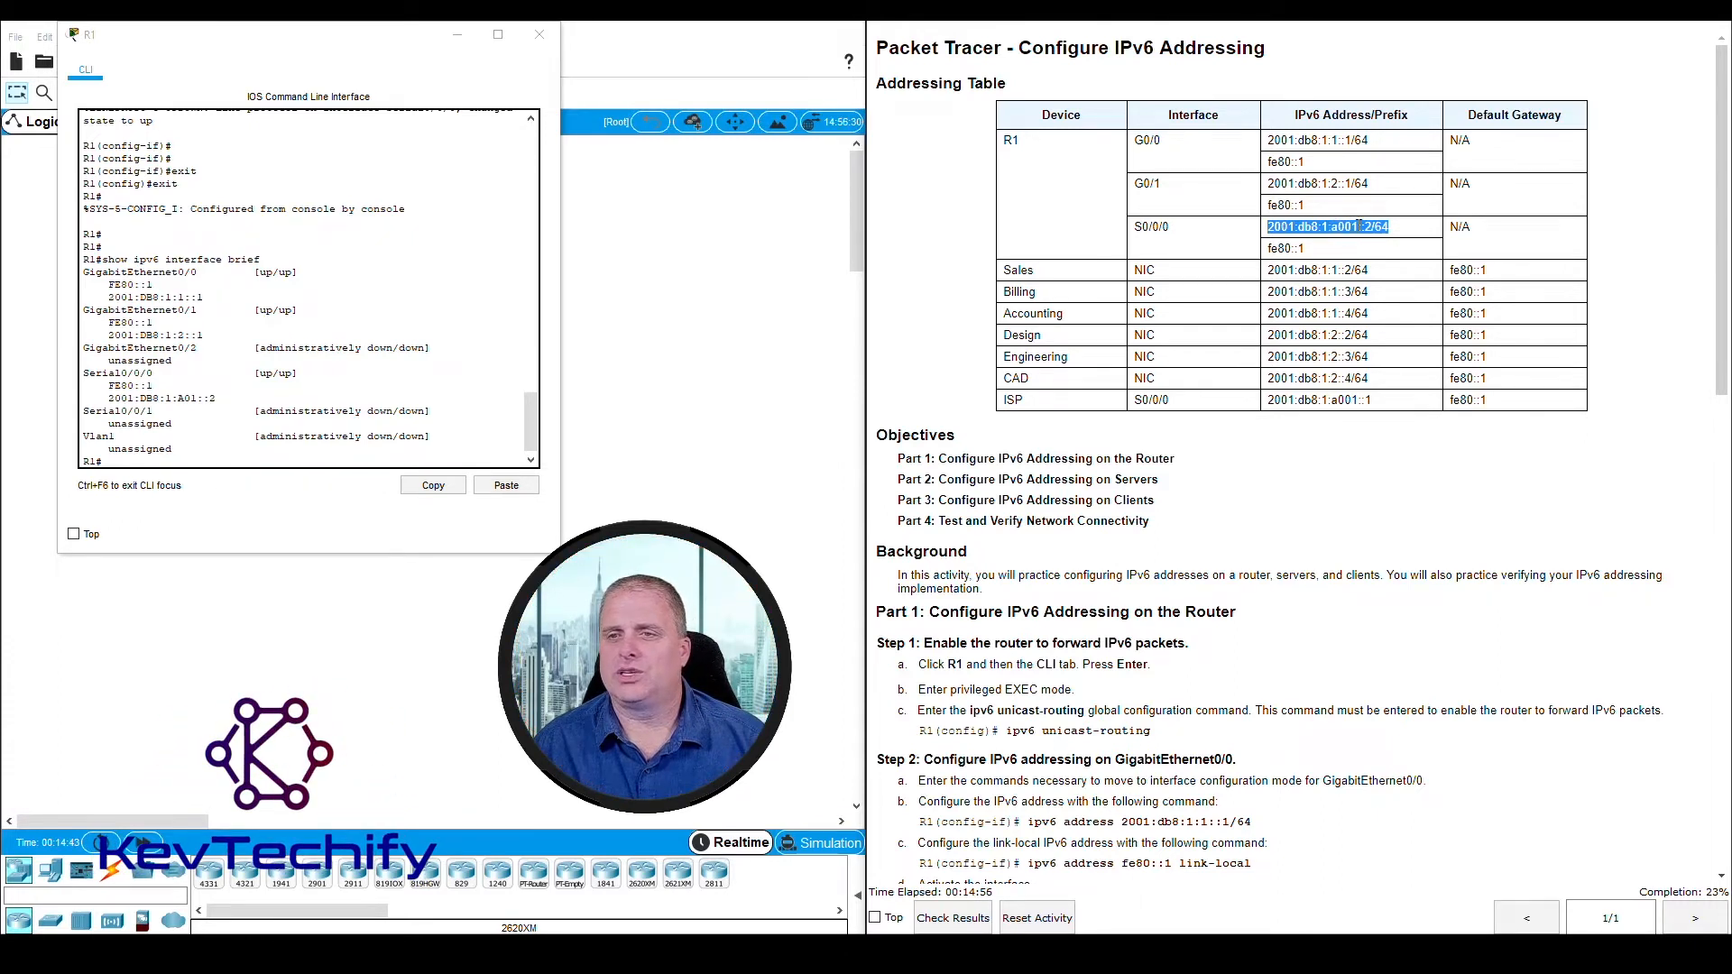
Examine the global IPv6 address in the Serial0/0/0 entry of R1's output, focusing on its fourth hextet
left_click(186, 397)
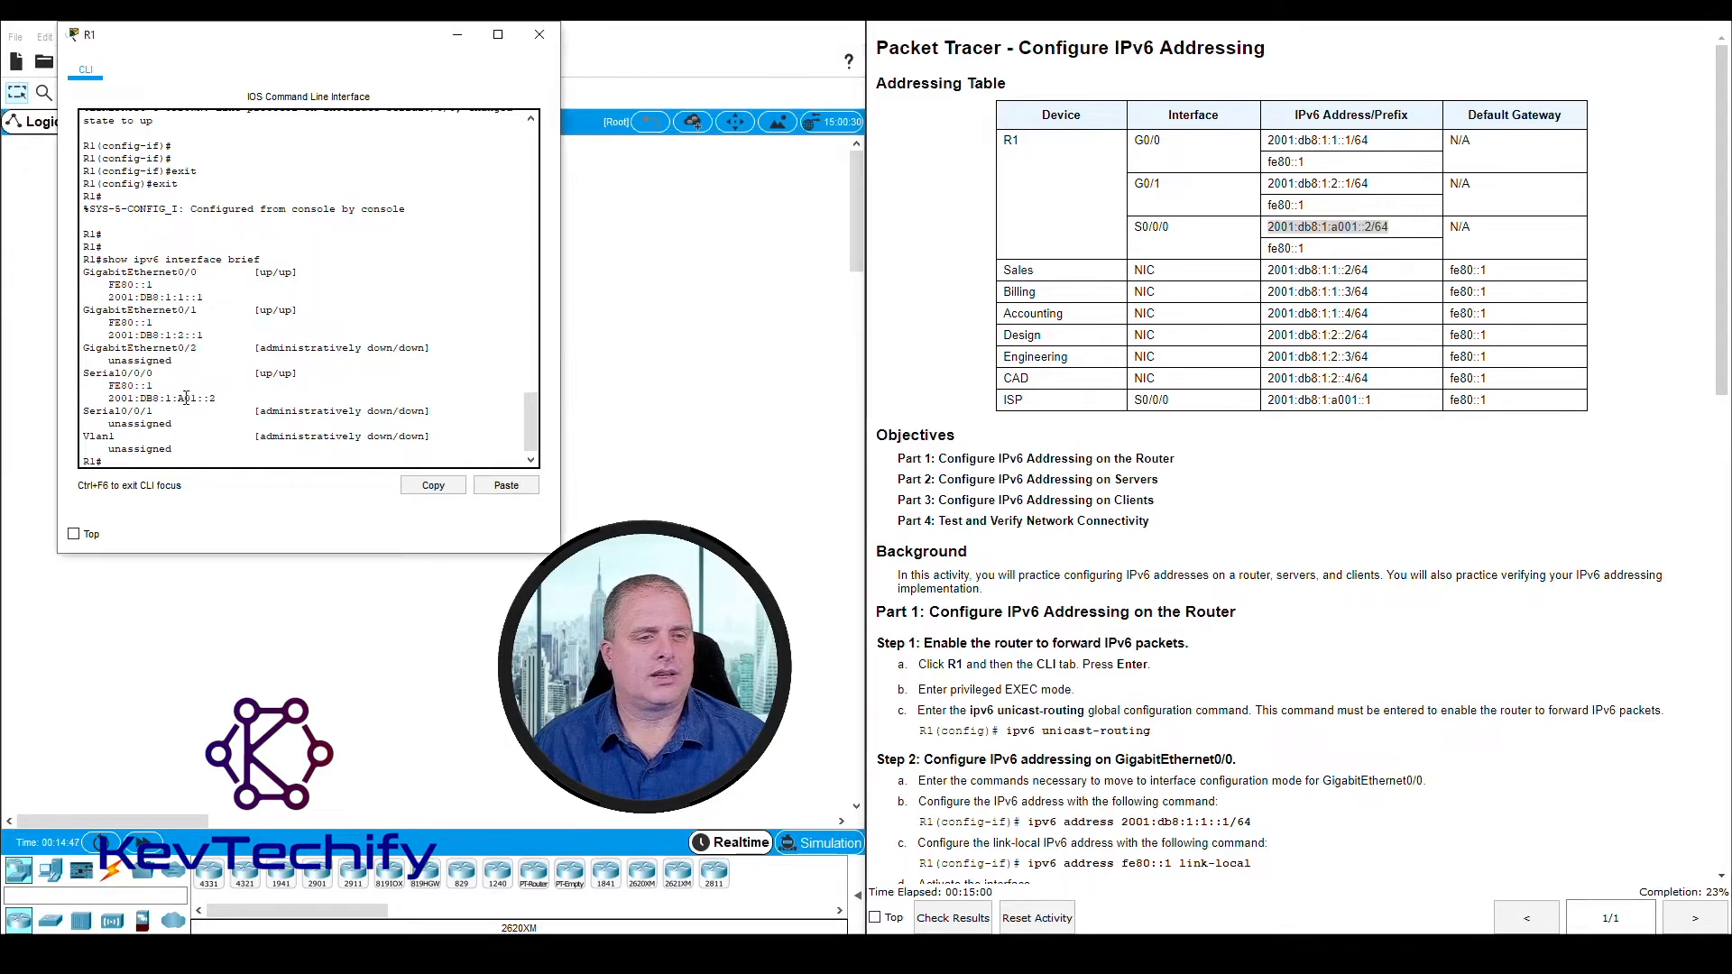
left_click_drag(184, 397, 191, 398)
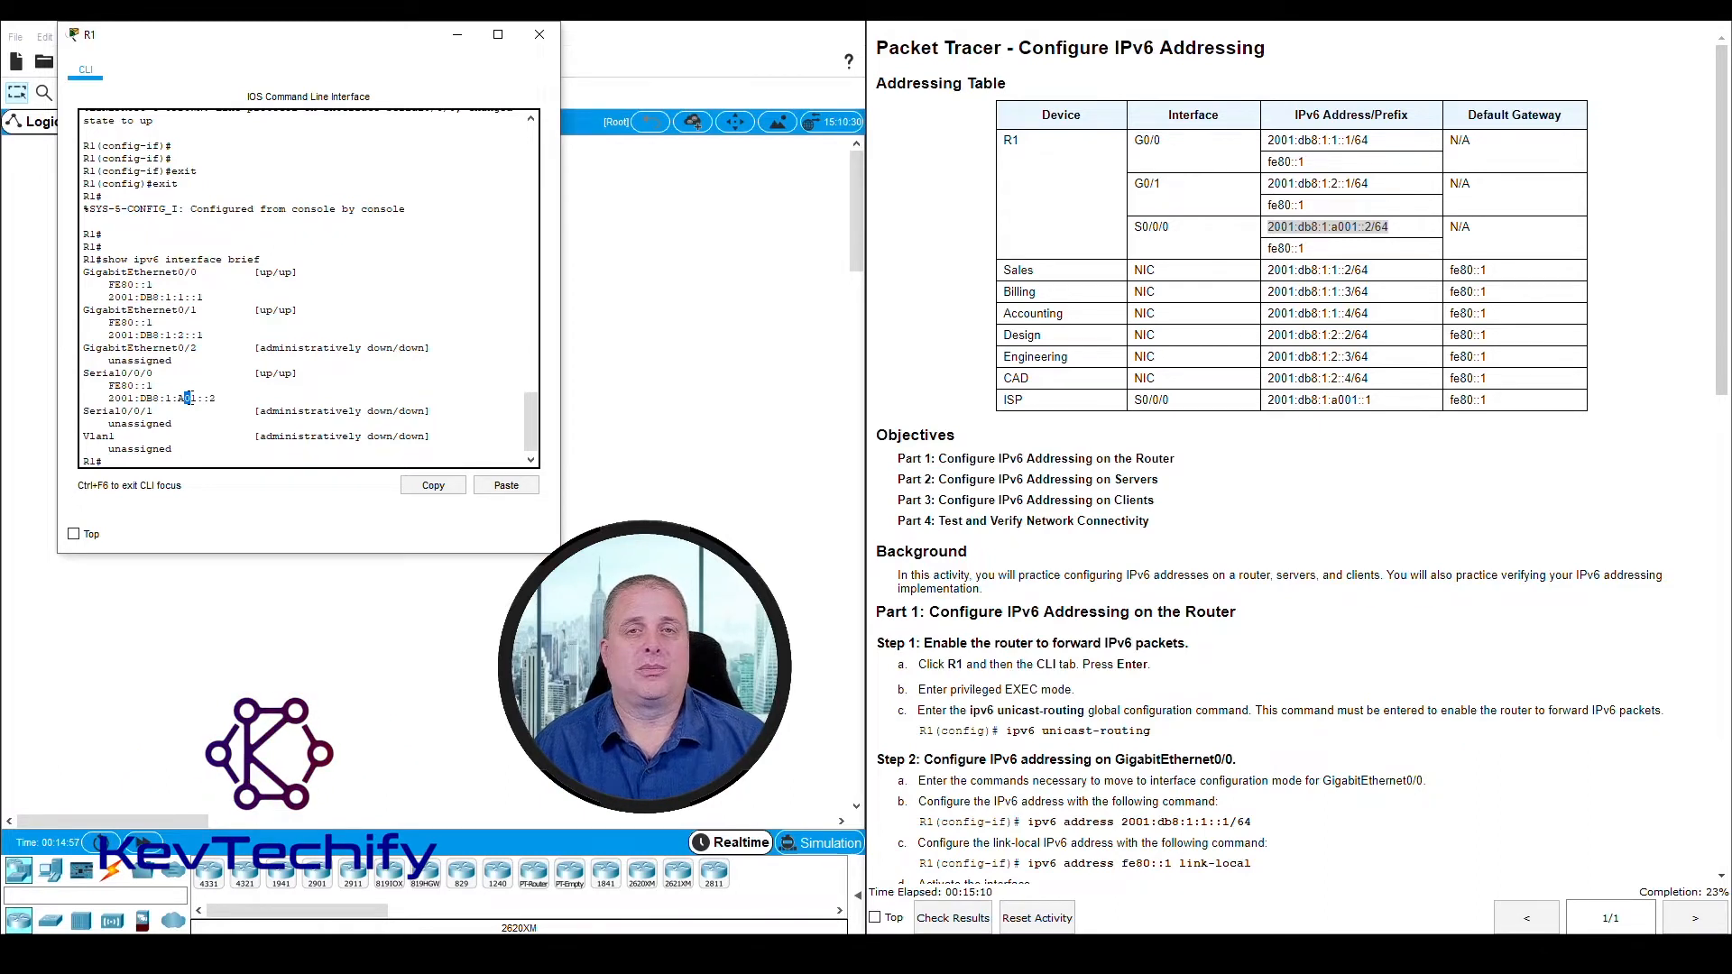
left_click(209, 392)
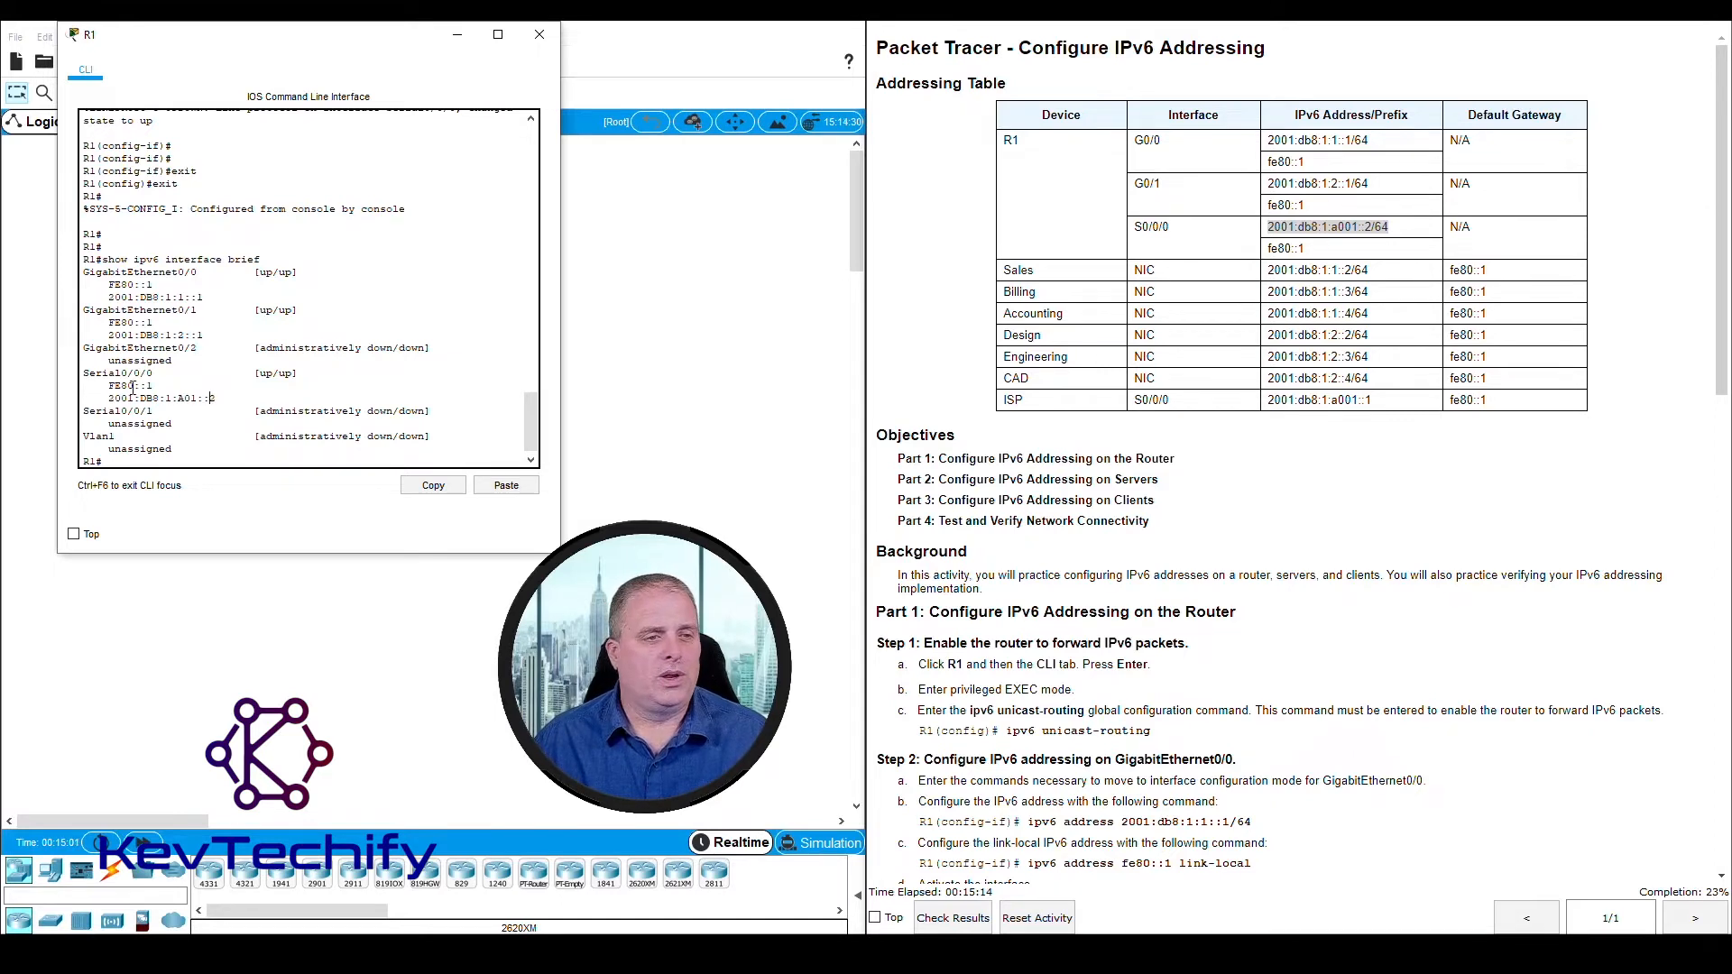
left_click_drag(93, 375, 218, 397)
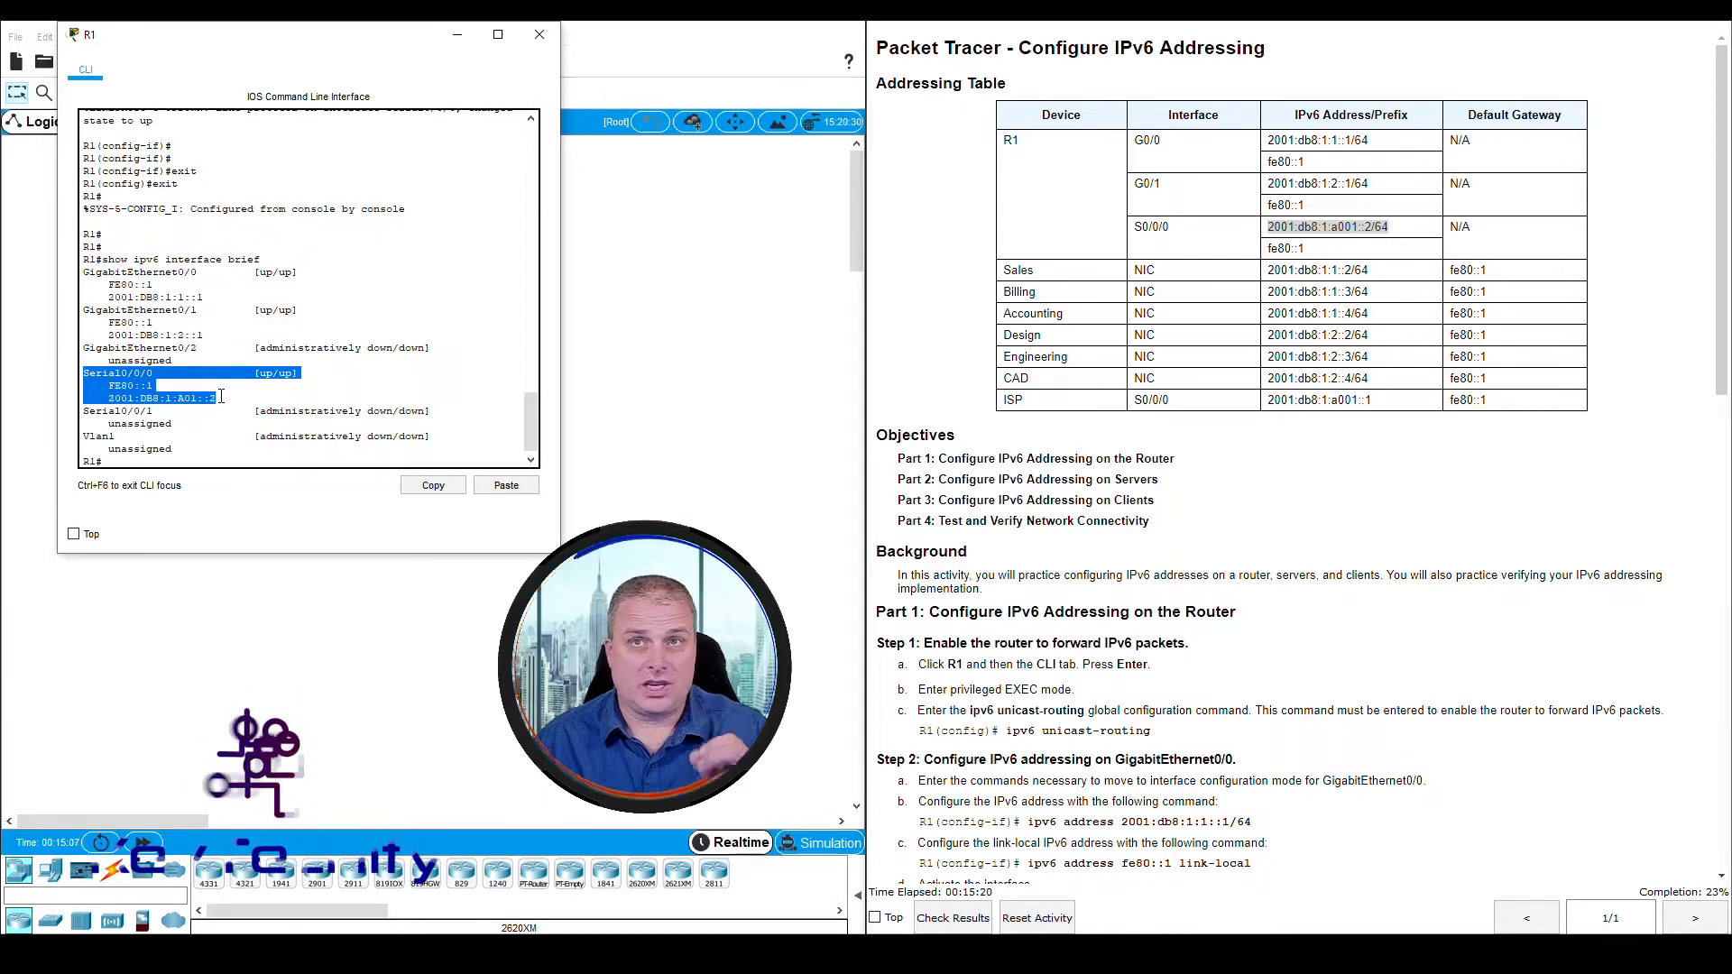
left_click(236, 453)
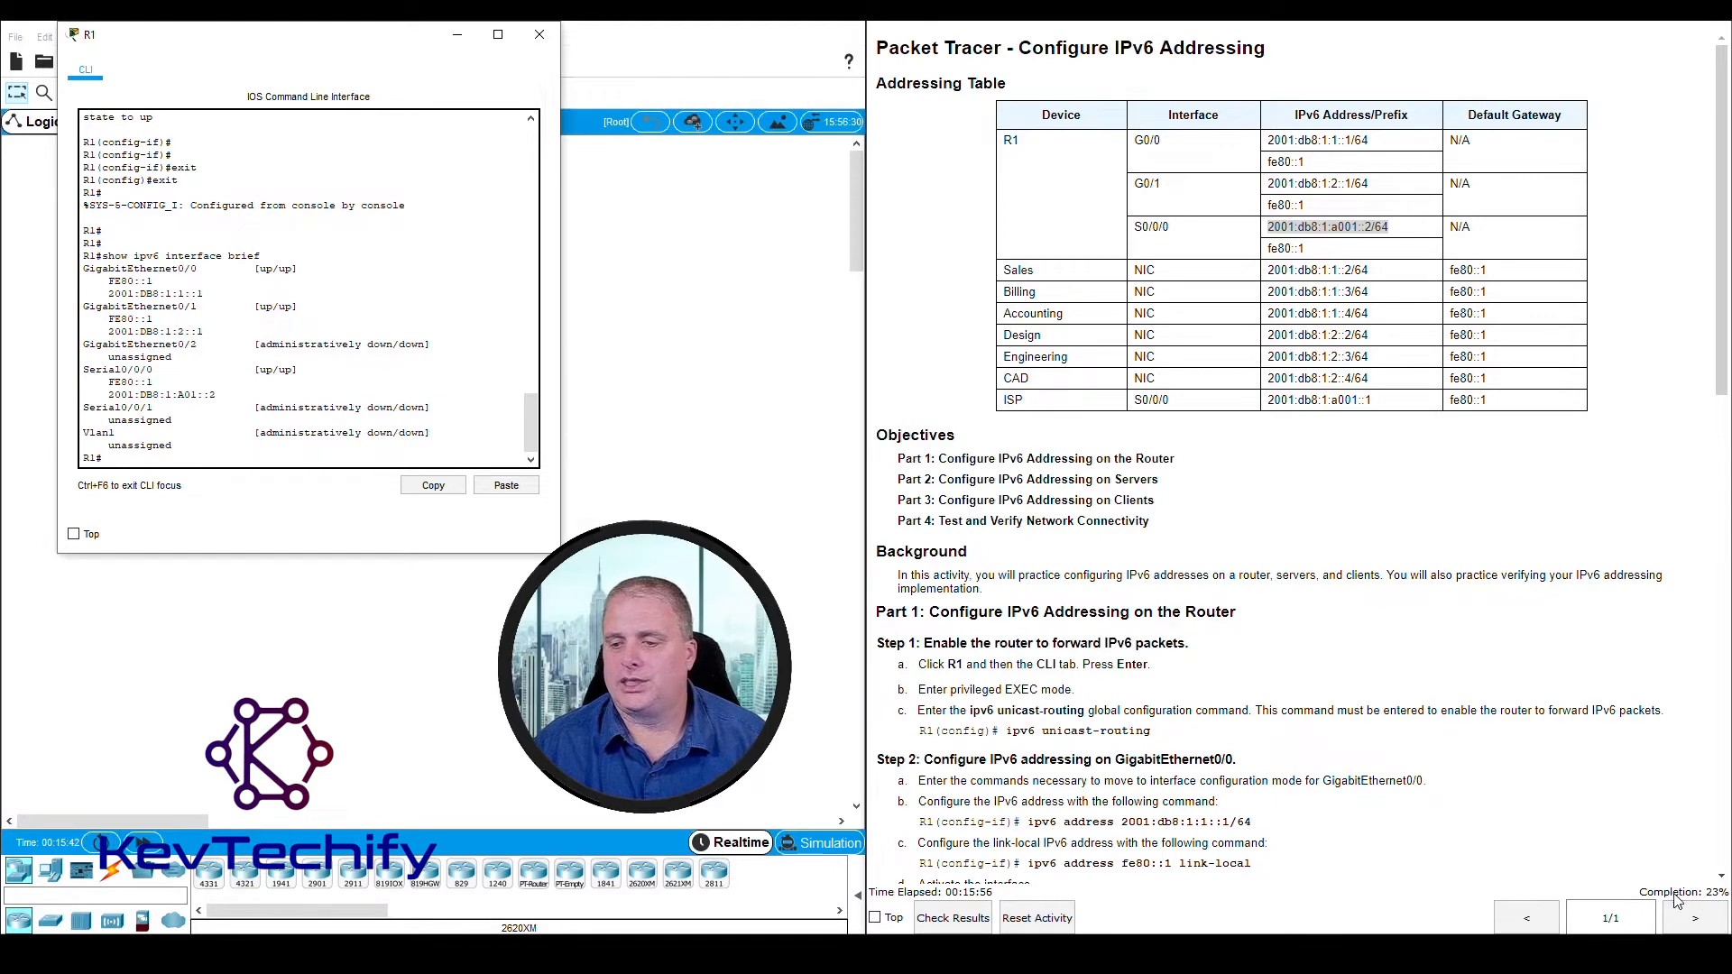
Check the activity results, review the assessment items for R1's interfaces, and return to the topology and instructions
left_click(943, 918)
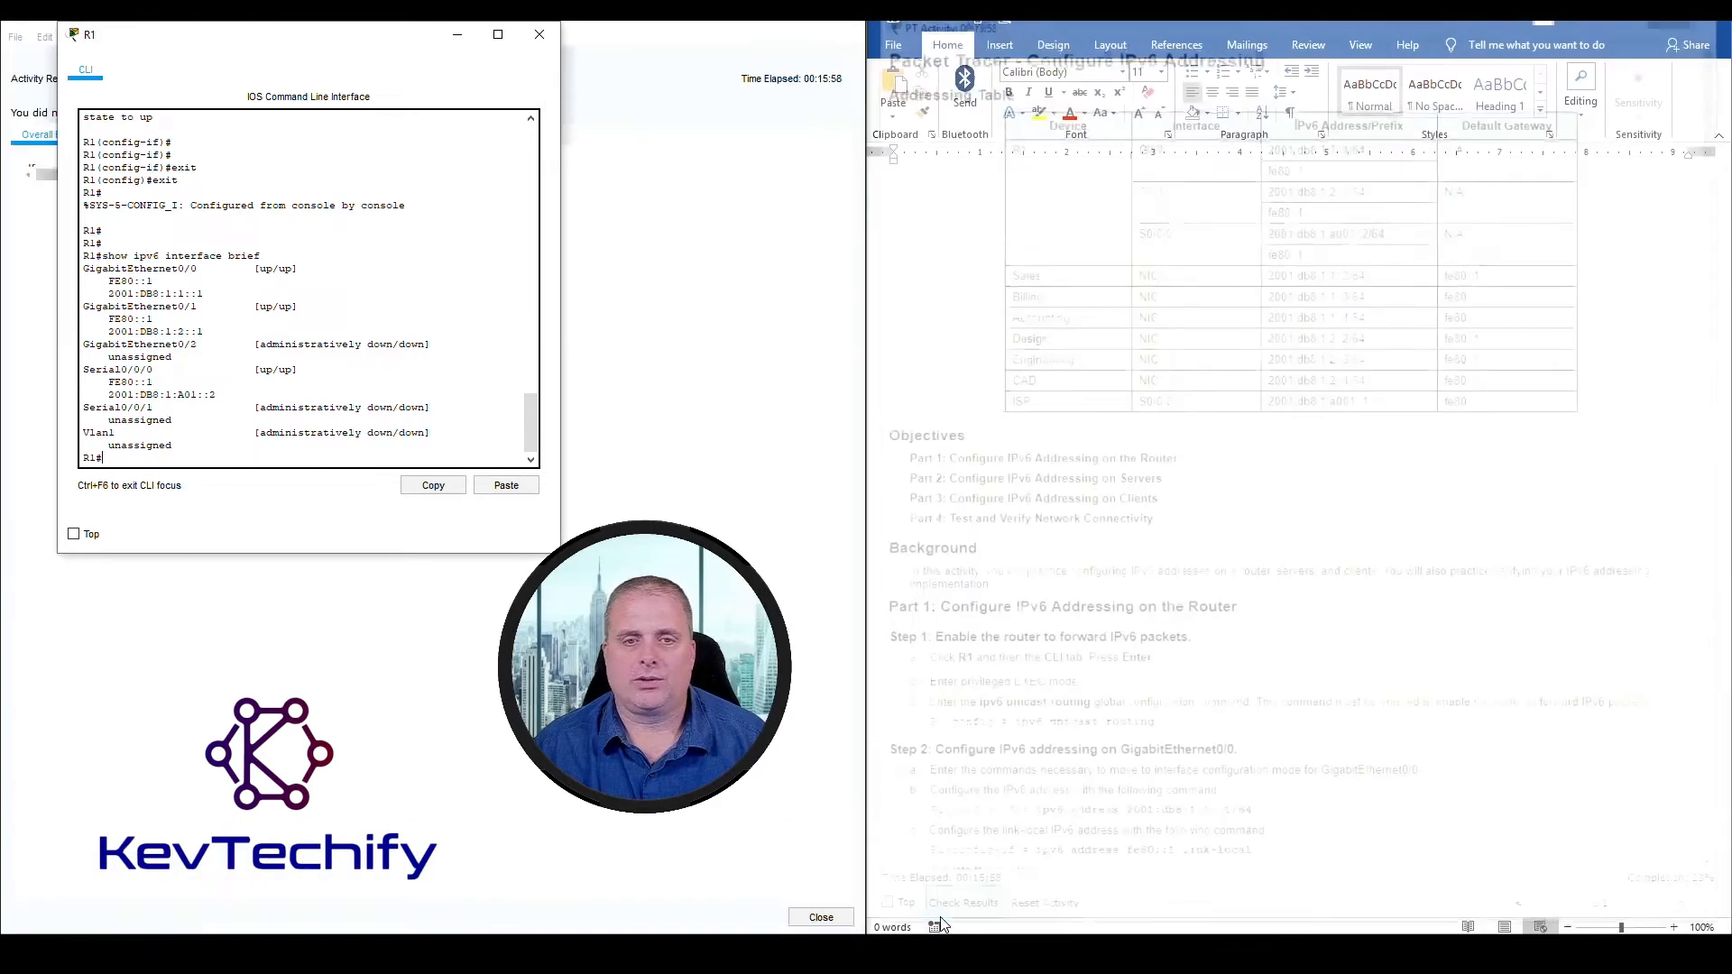
left_click(523, 38)
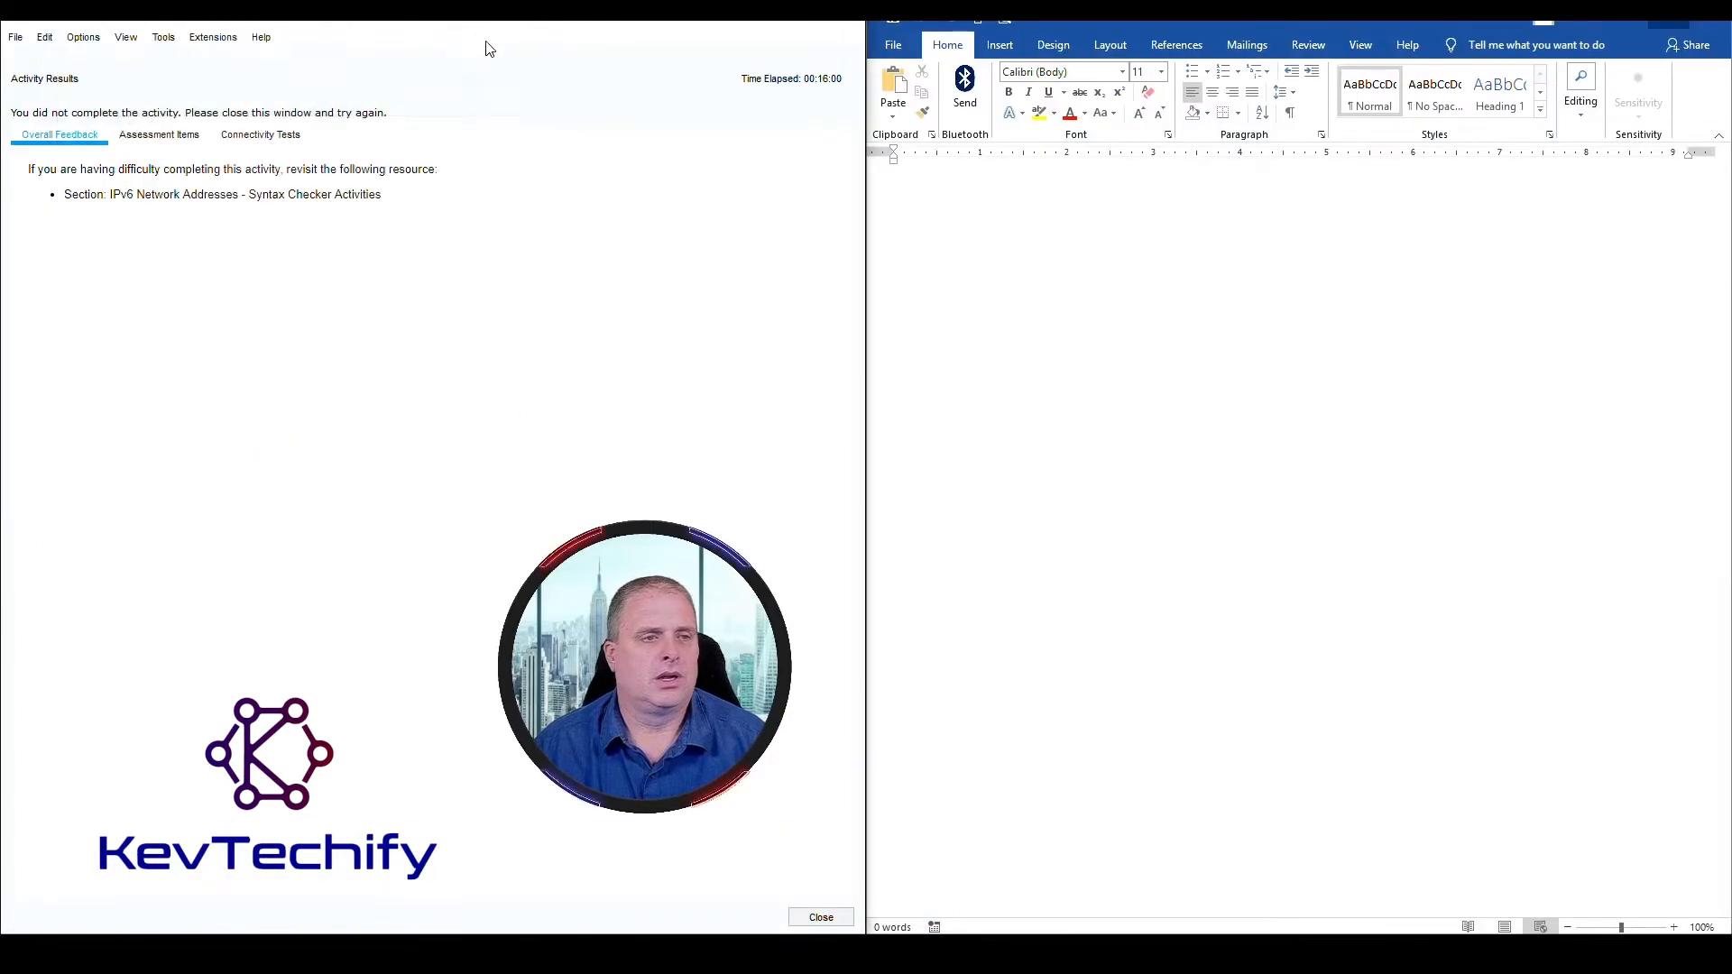
left_click(161, 138)
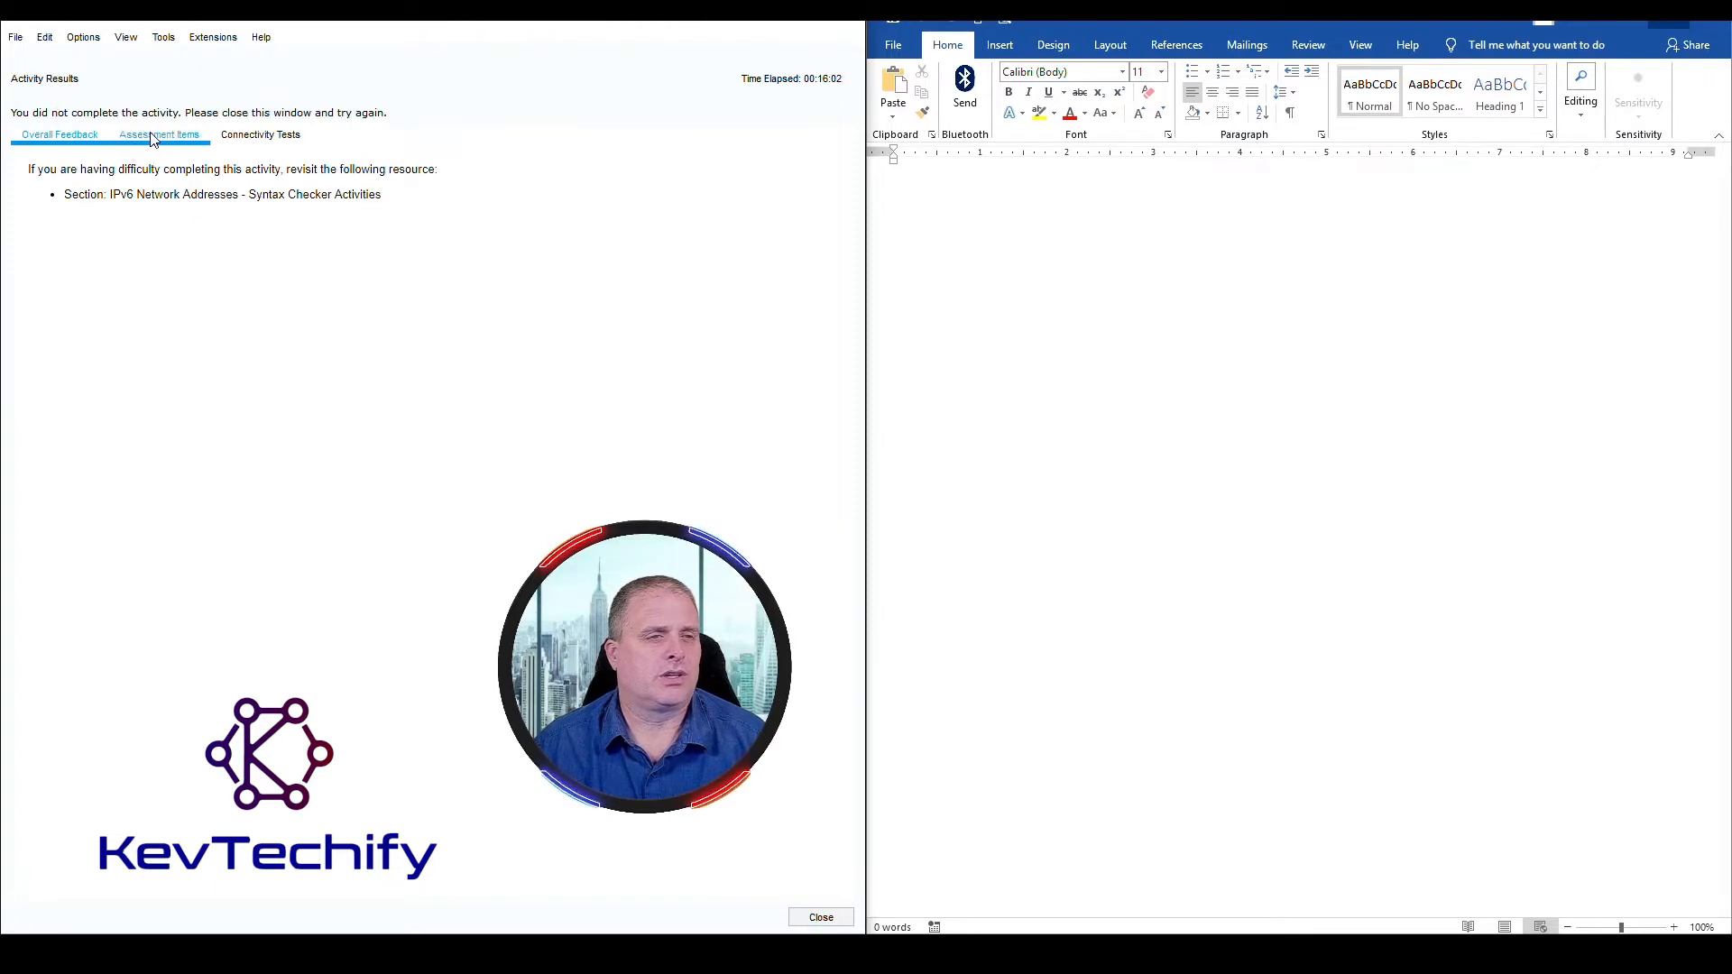
scroll(234, 547, "down", 3)
scroll(233, 545, "down", 4)
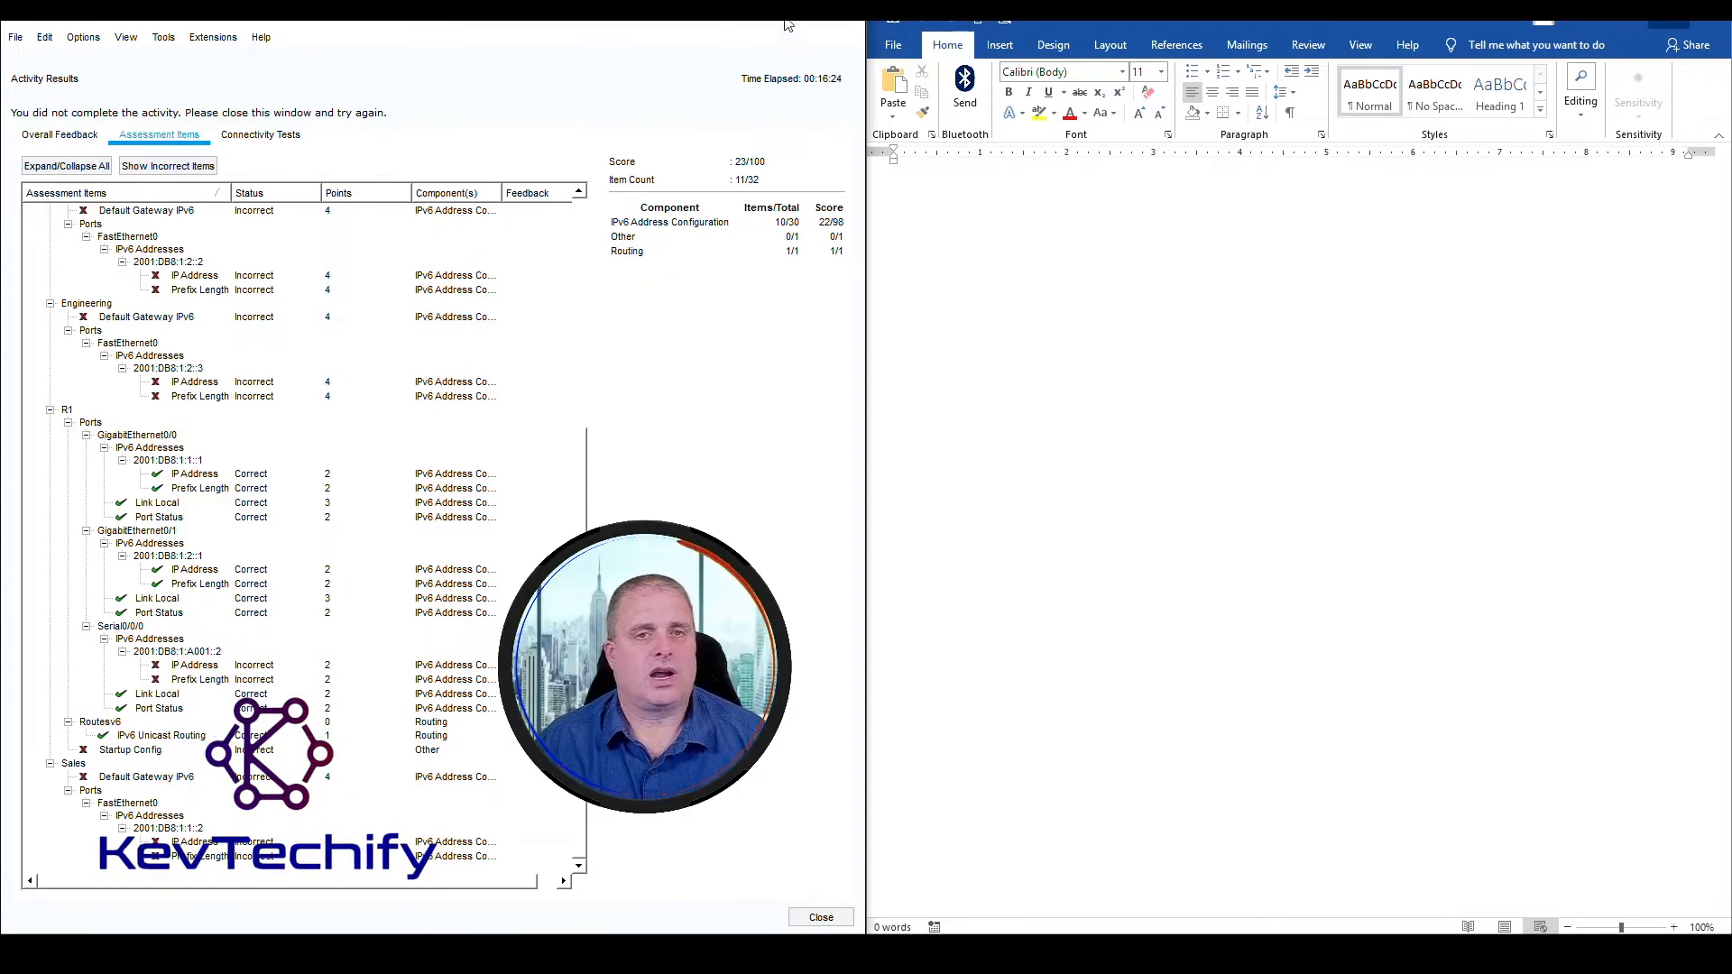
left_click(840, 26)
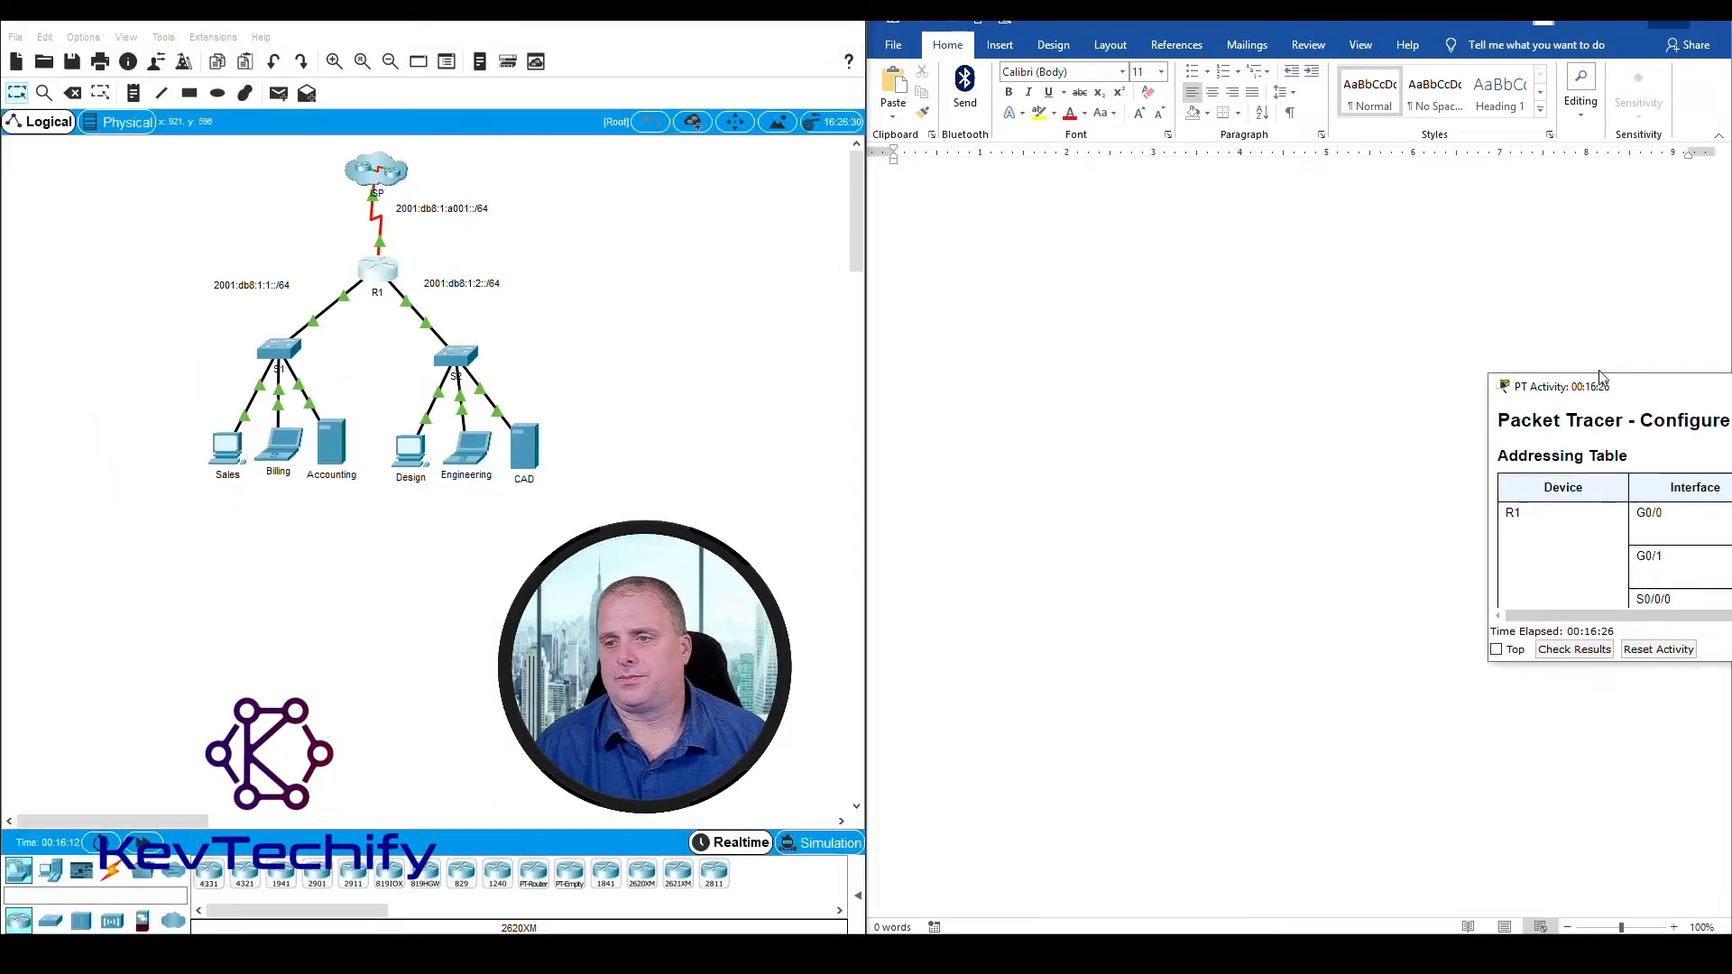
left_click_drag(1597, 391, 1731, 397)
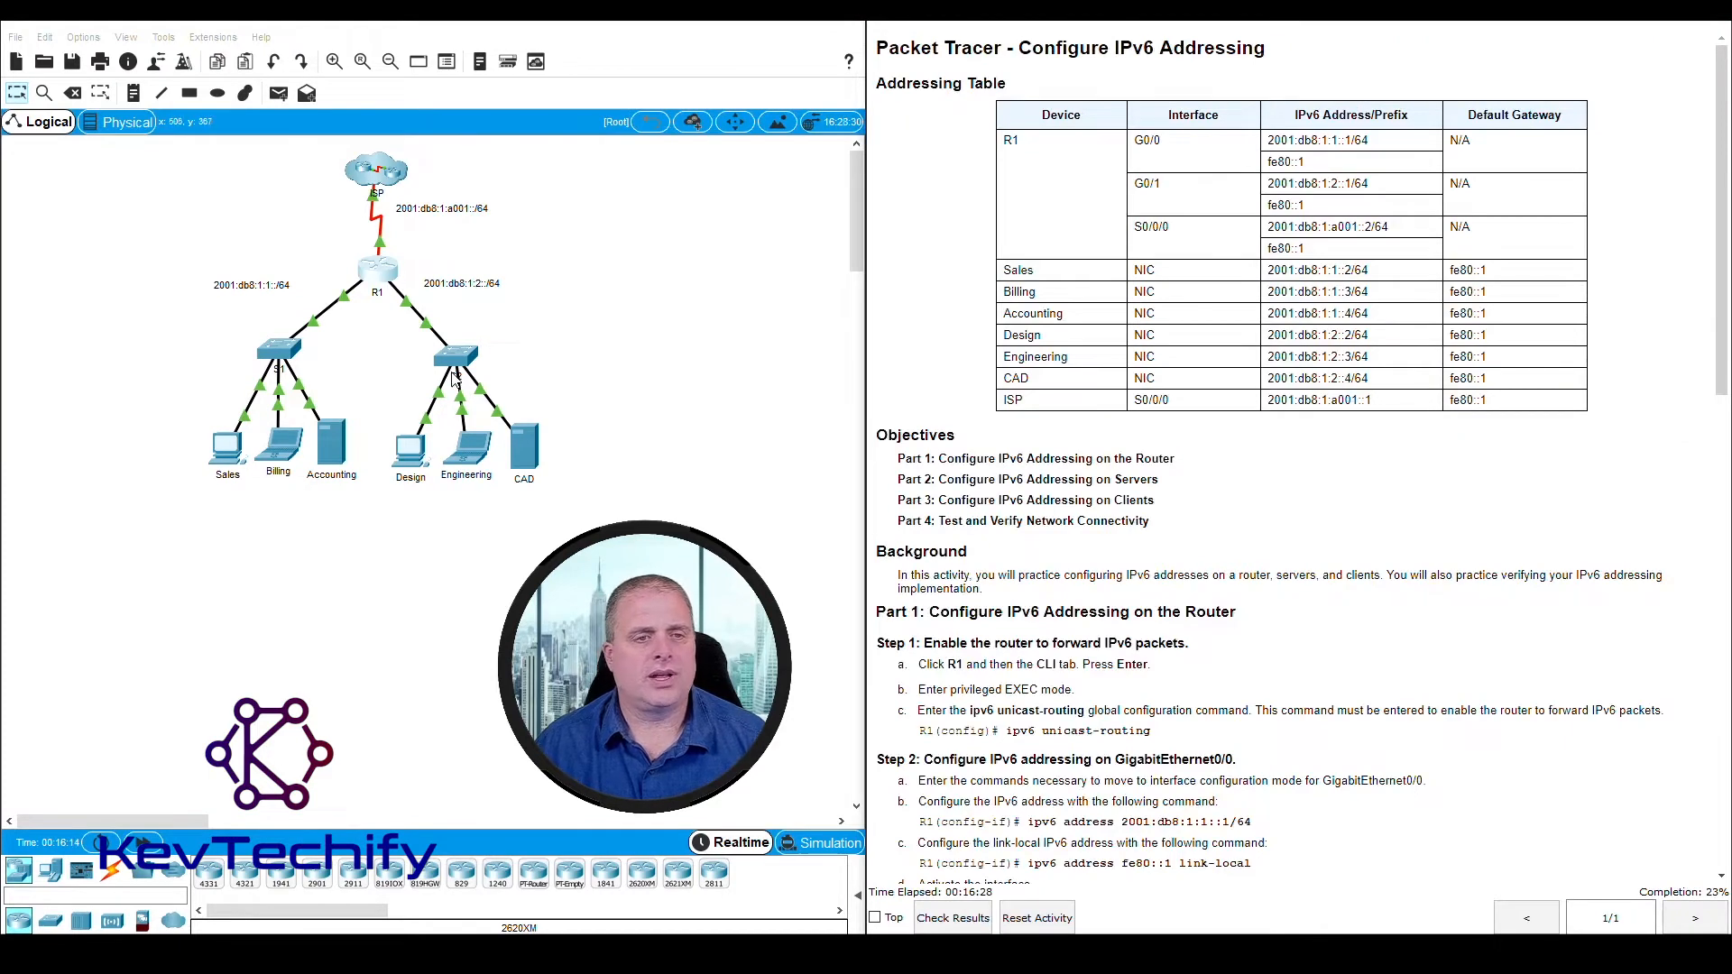
Open R1's command line beside the instructions and enter global configuration mode with config t
left_click(389, 282)
left_click_drag(791, 212, 238, 38)
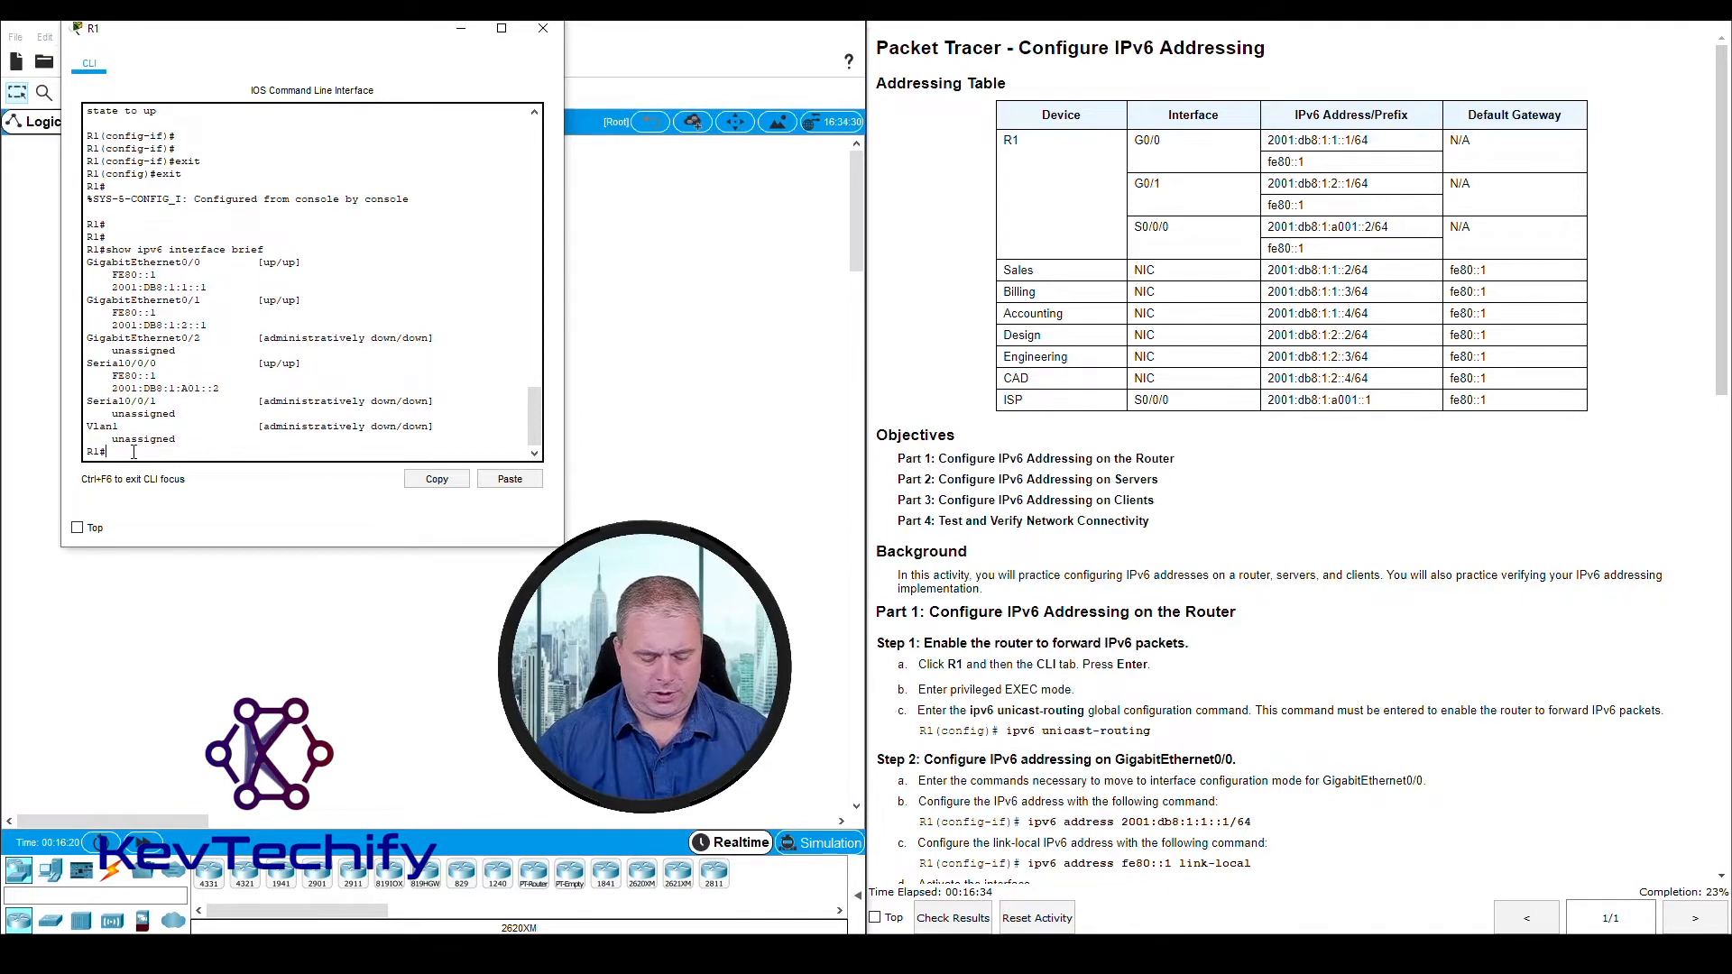
type("config t")
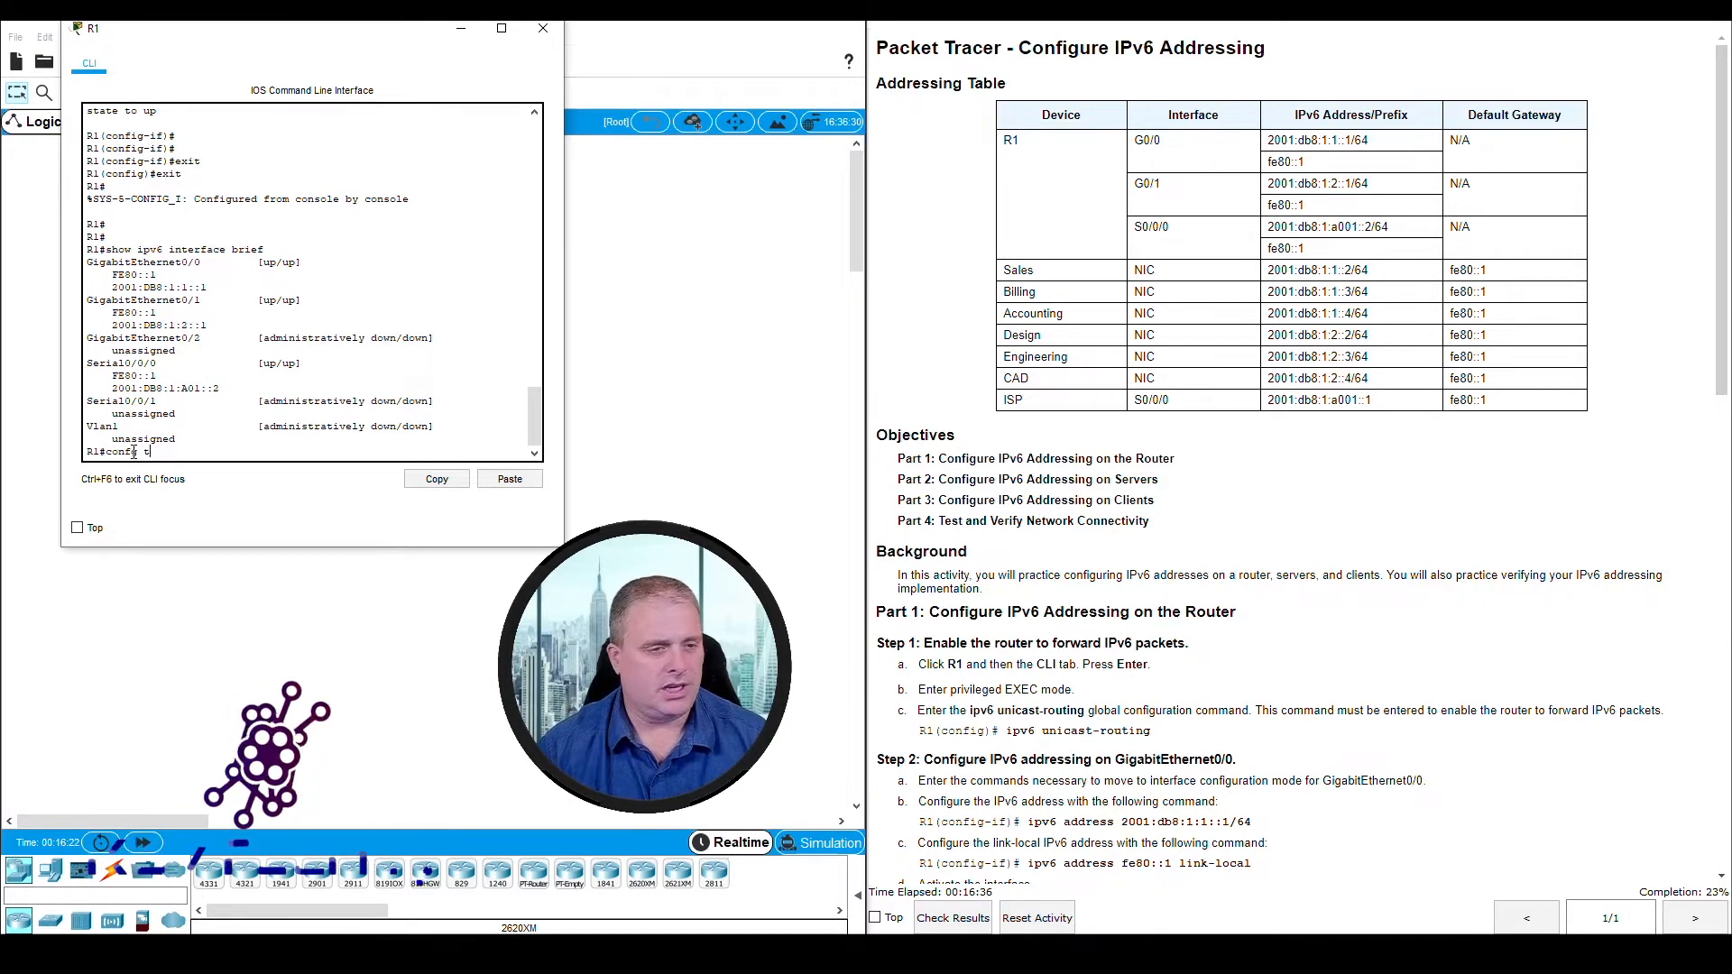
key("Return")
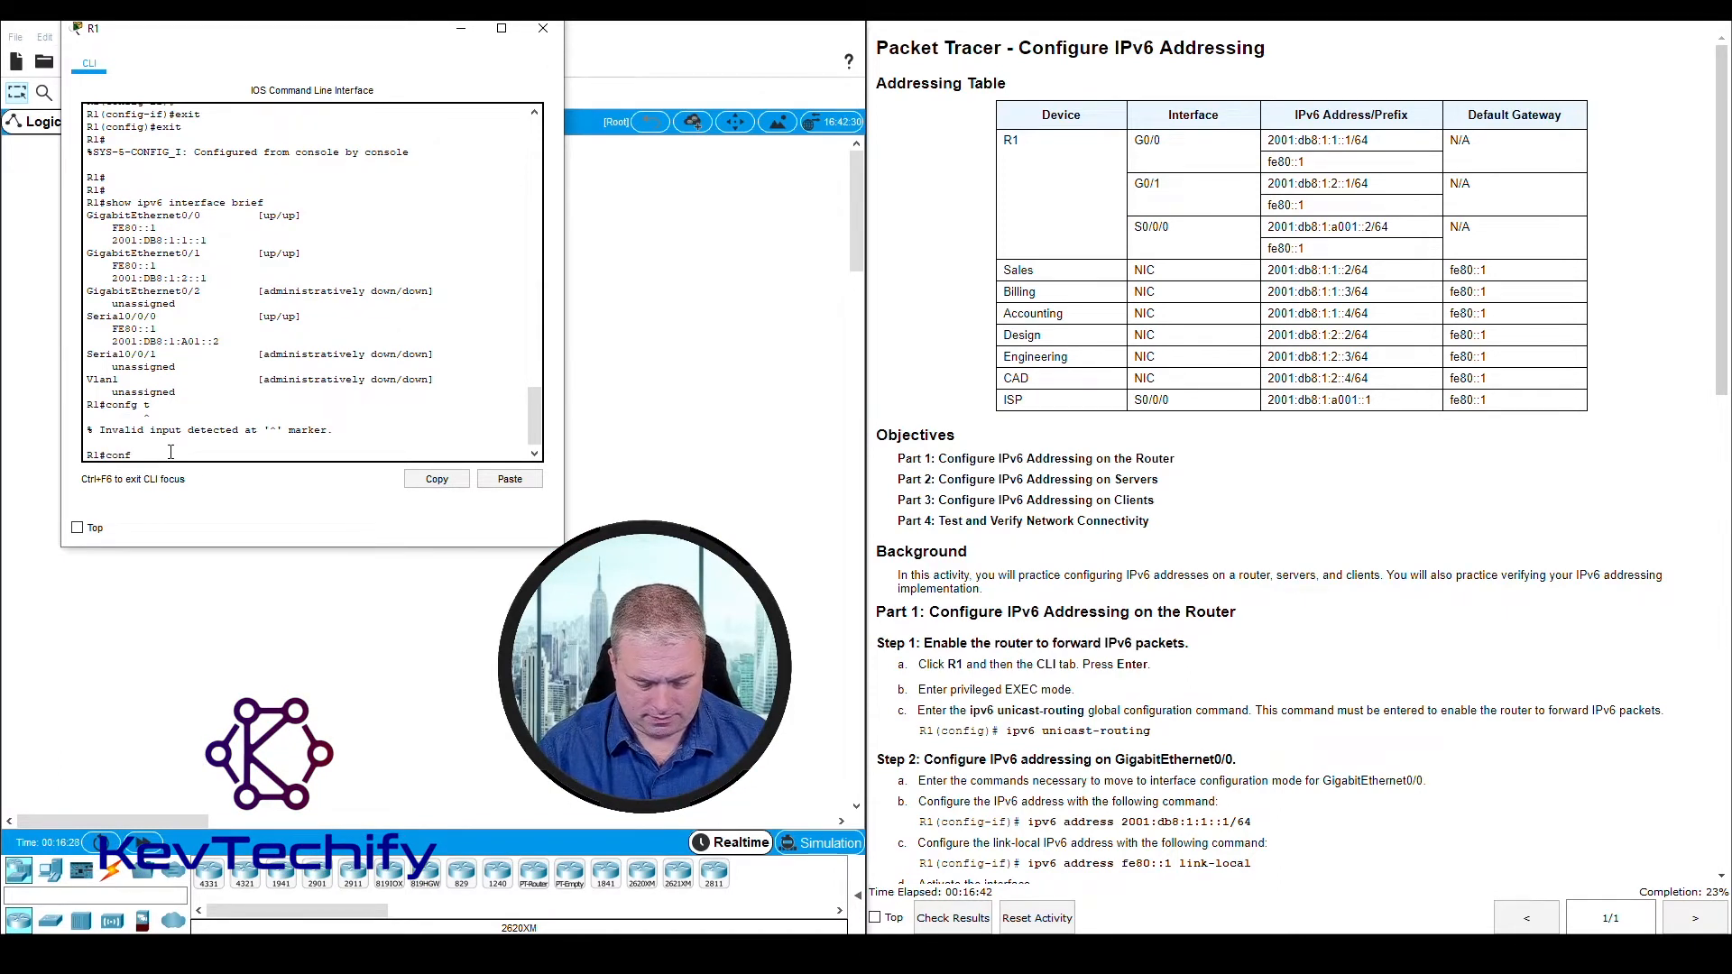
type("config t")
key("Return")
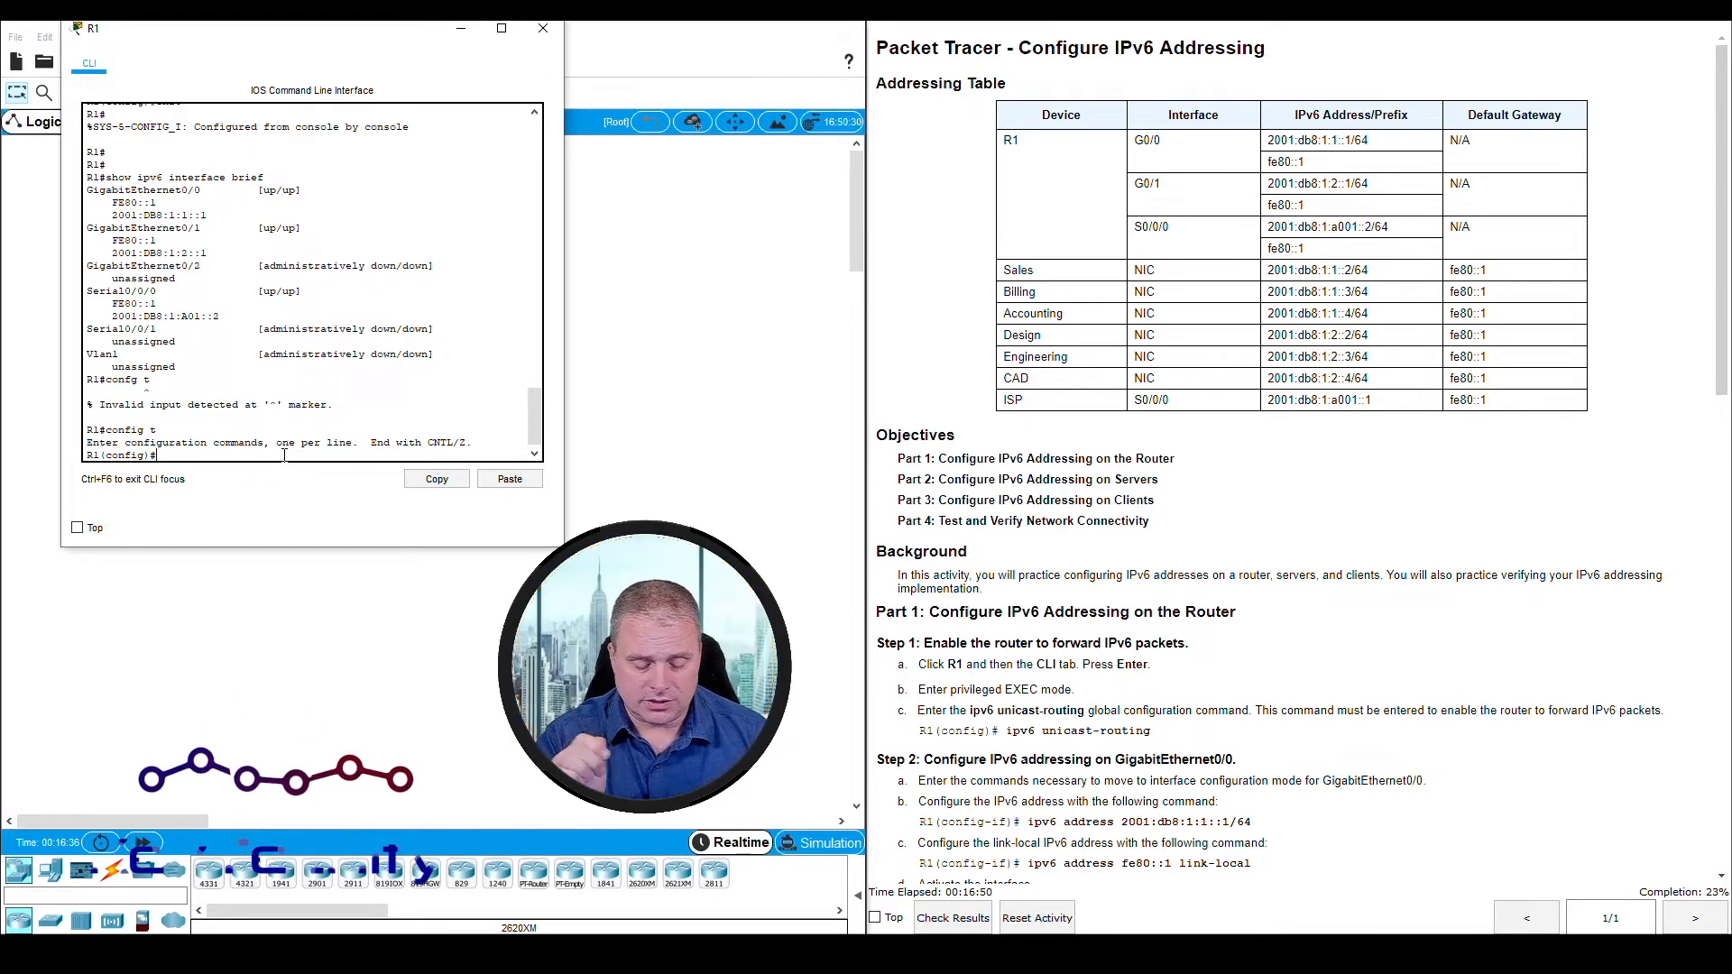
Enter interface configuration mode for s0/0/0 on R1
type("int s")
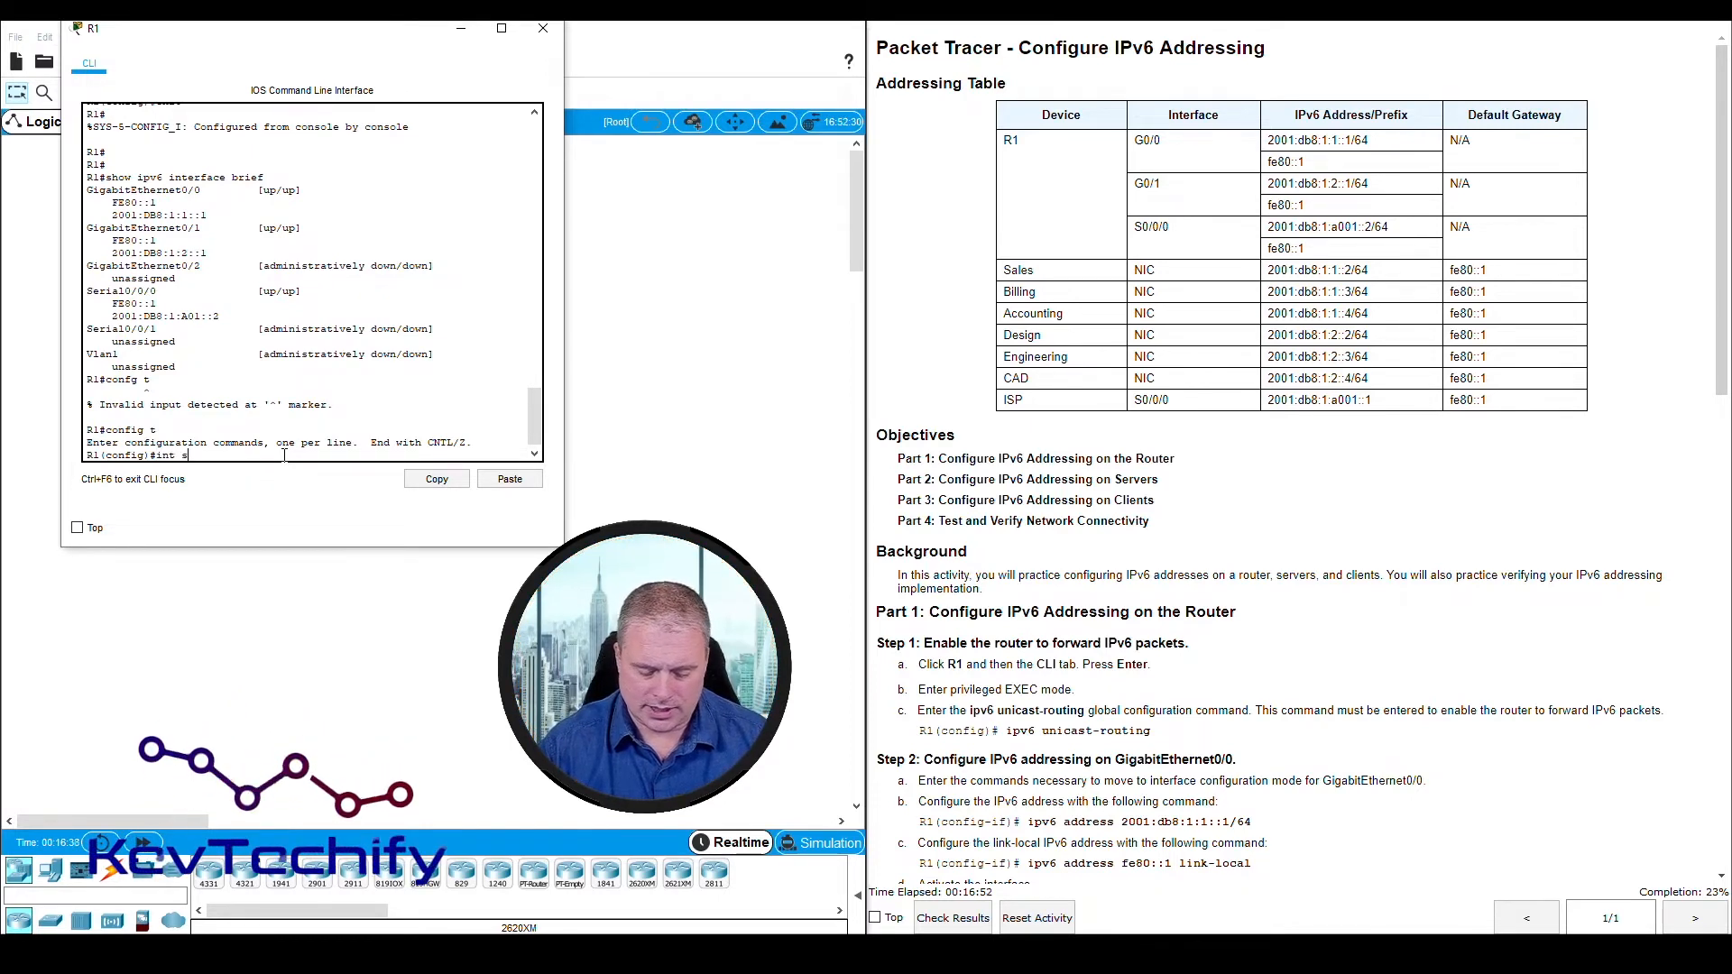
type("0/0/0")
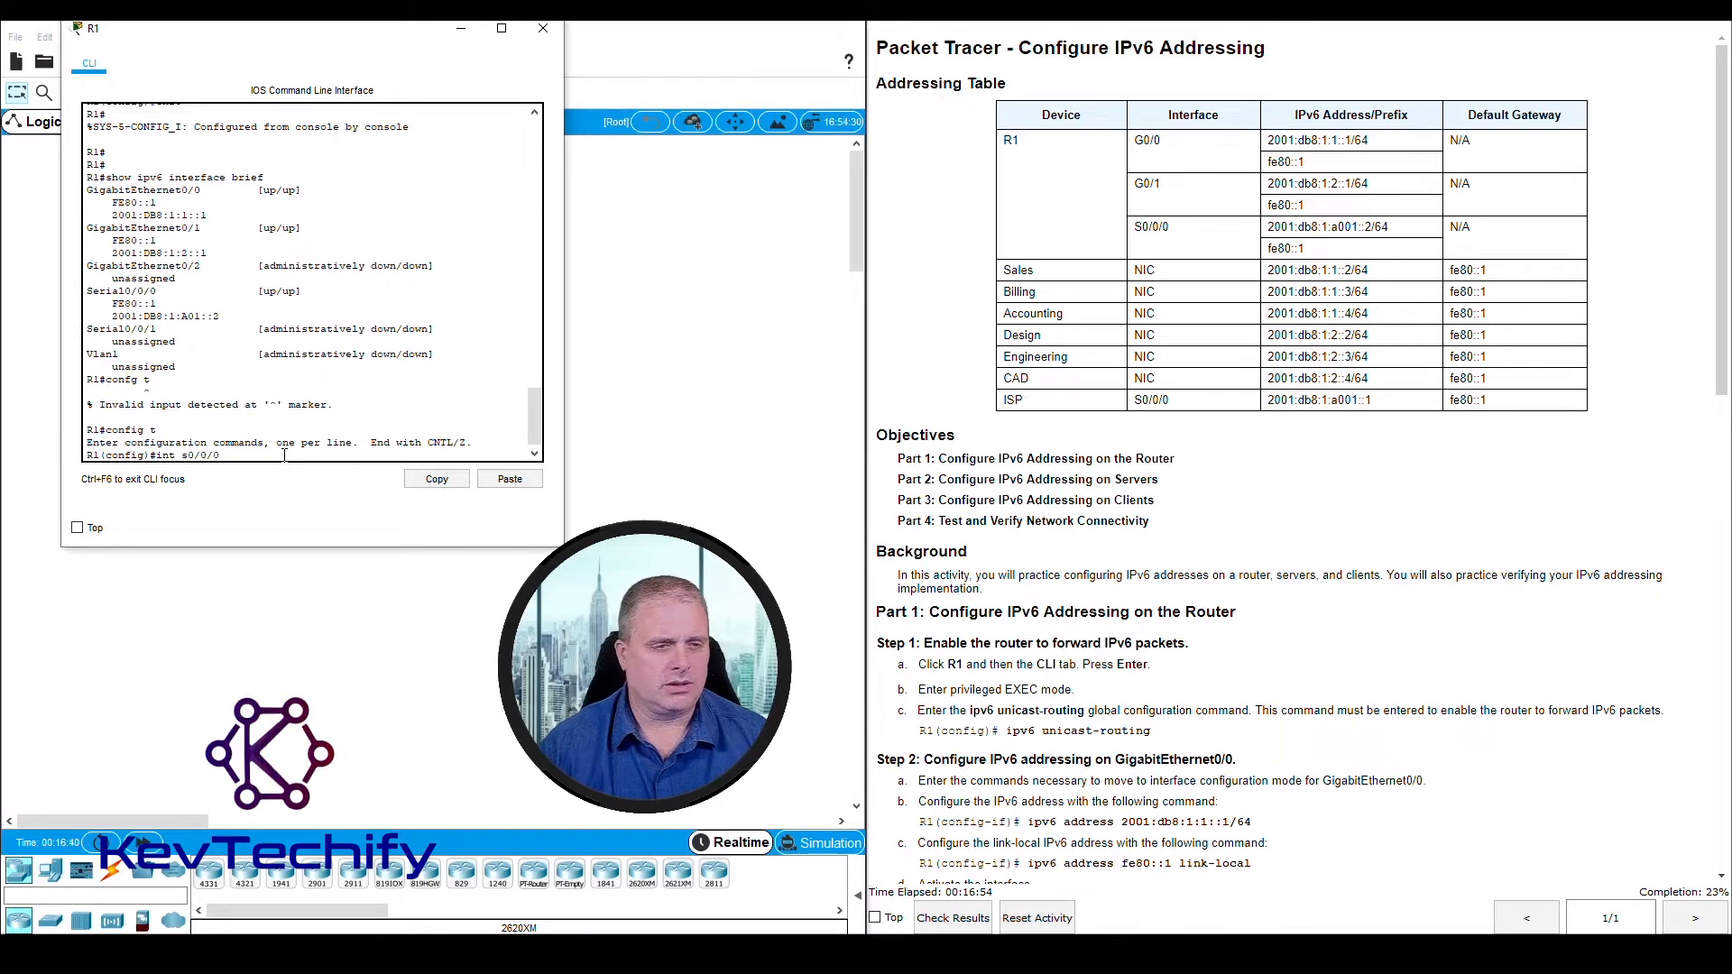
key("Return")
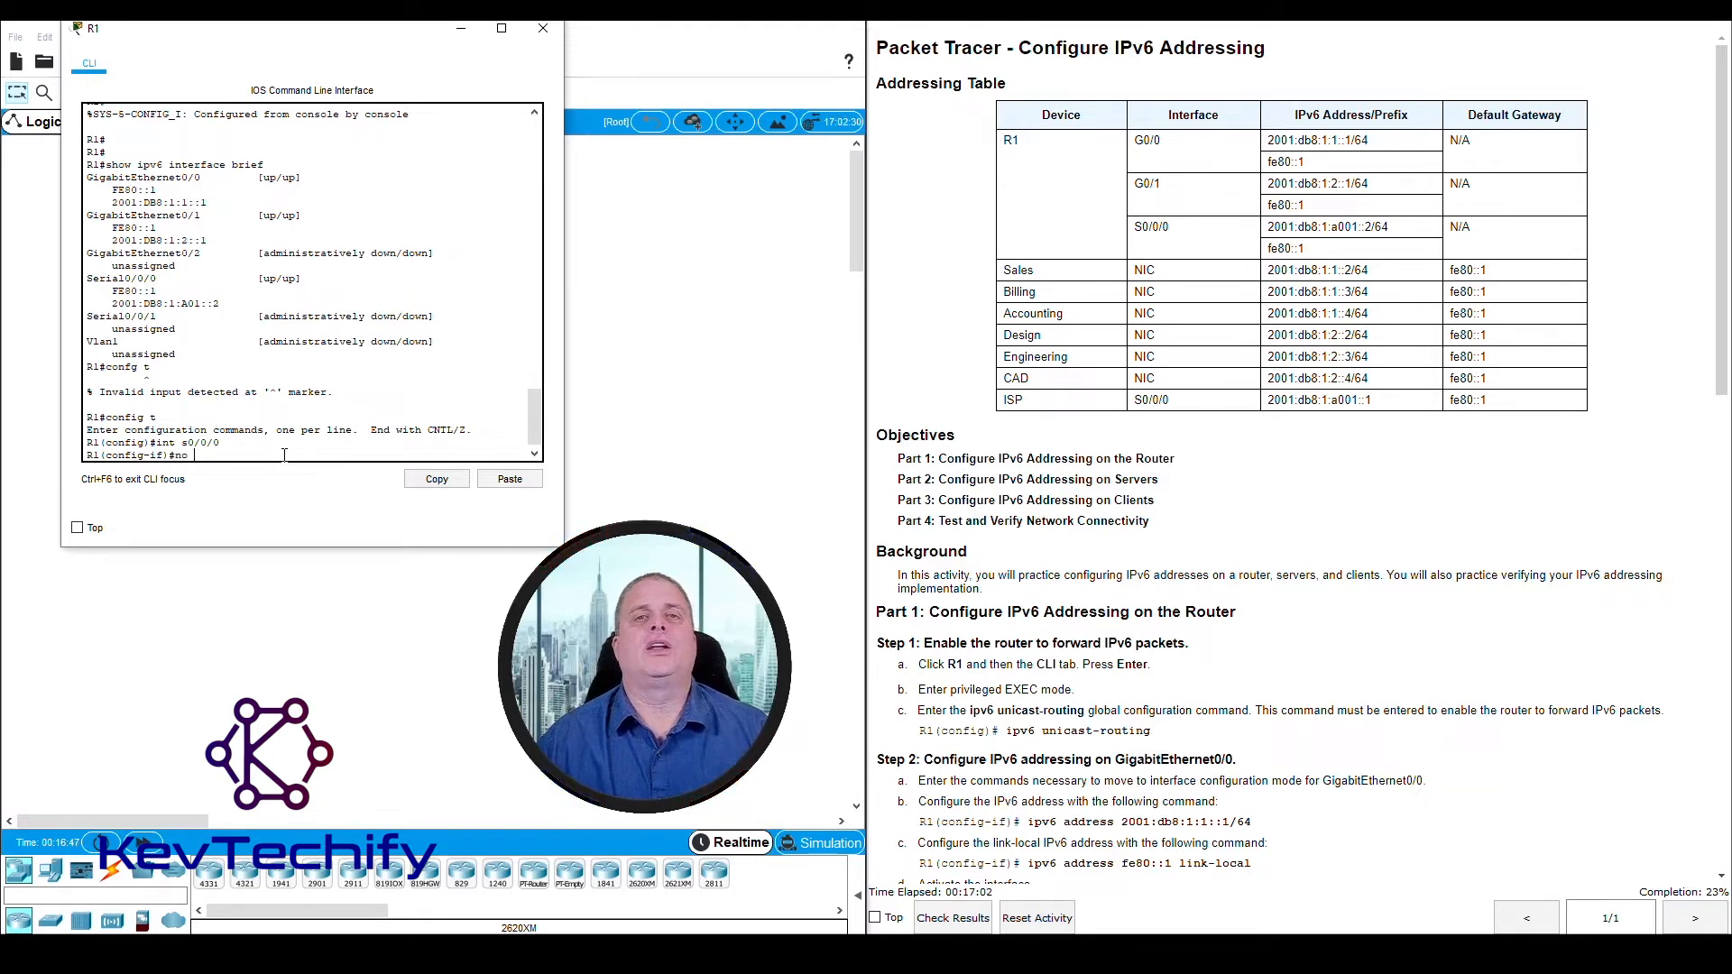
Remove the incorrect IPv6 address 2001:db8:1:a01::2/64 from R1's Serial0/0/0 interface
type("no ip")
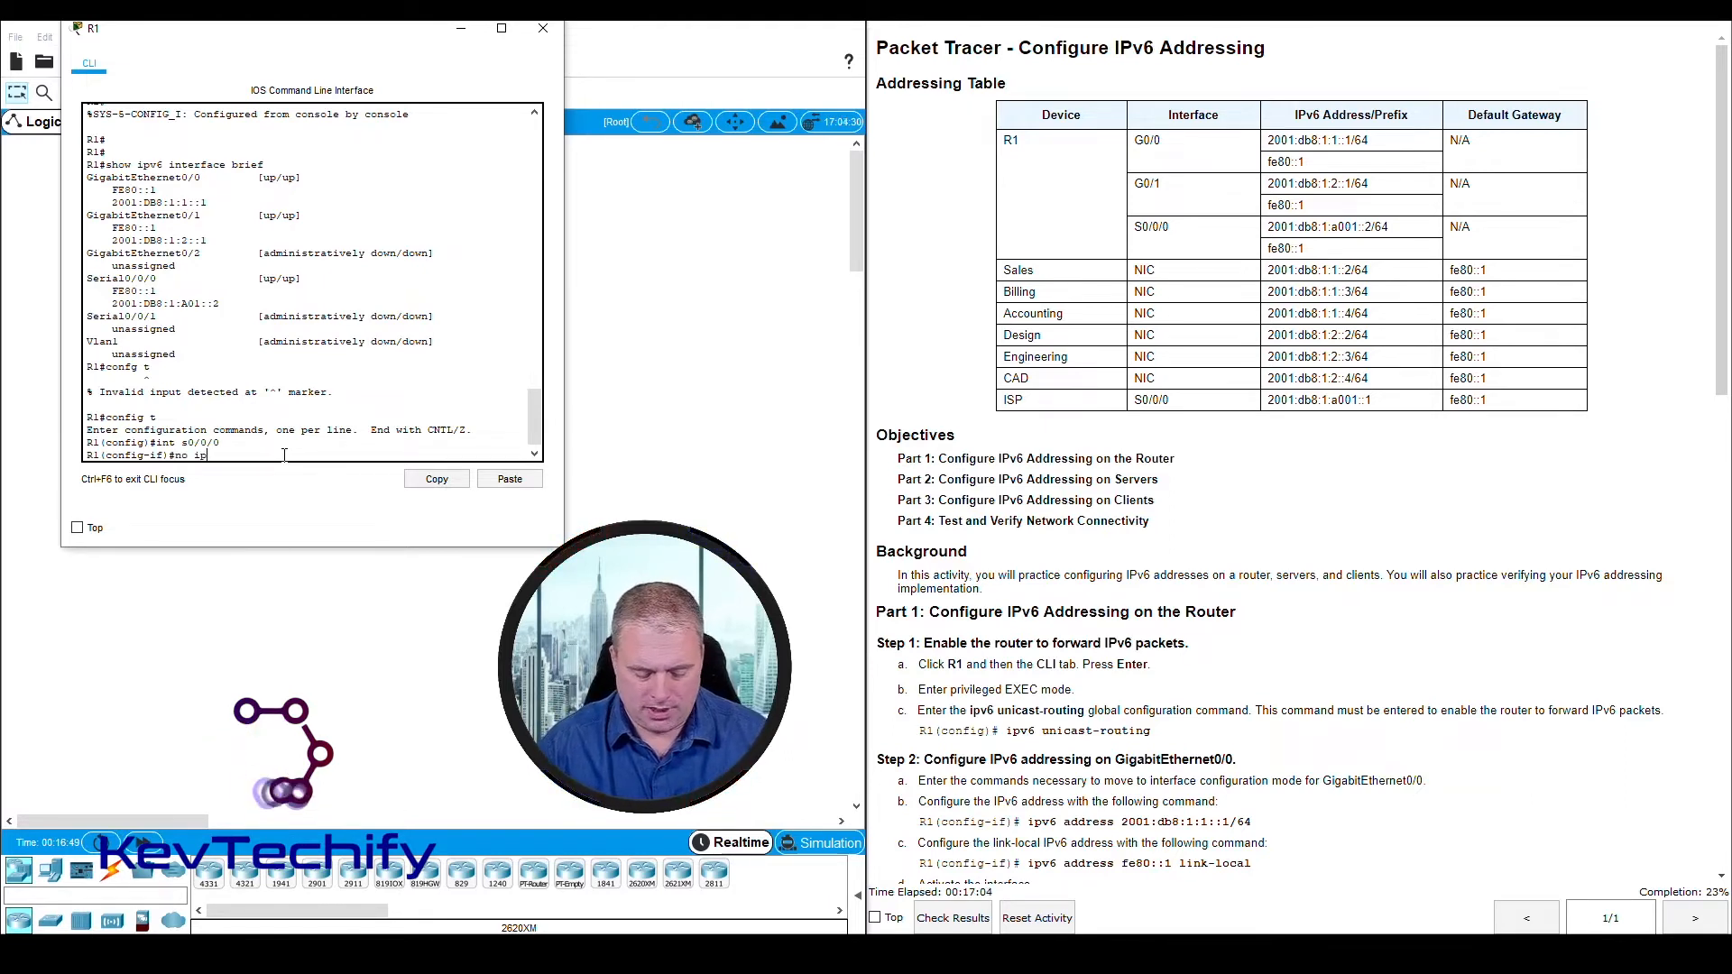
type("v6 address")
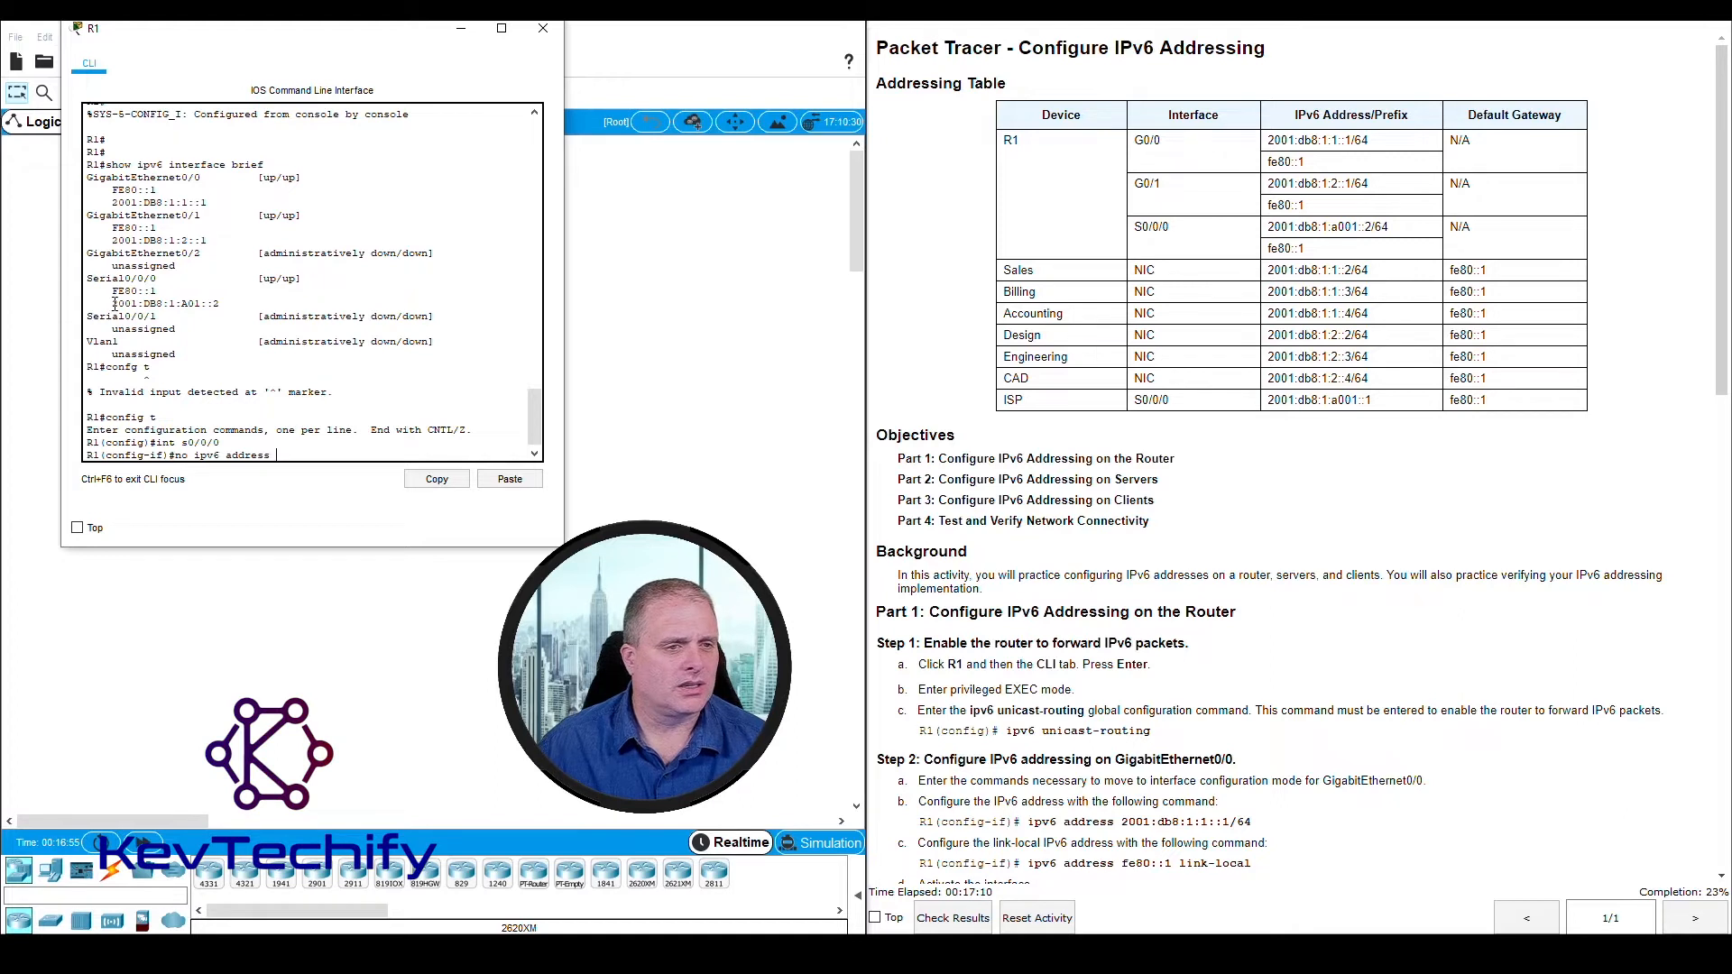
left_click_drag(114, 305, 219, 304)
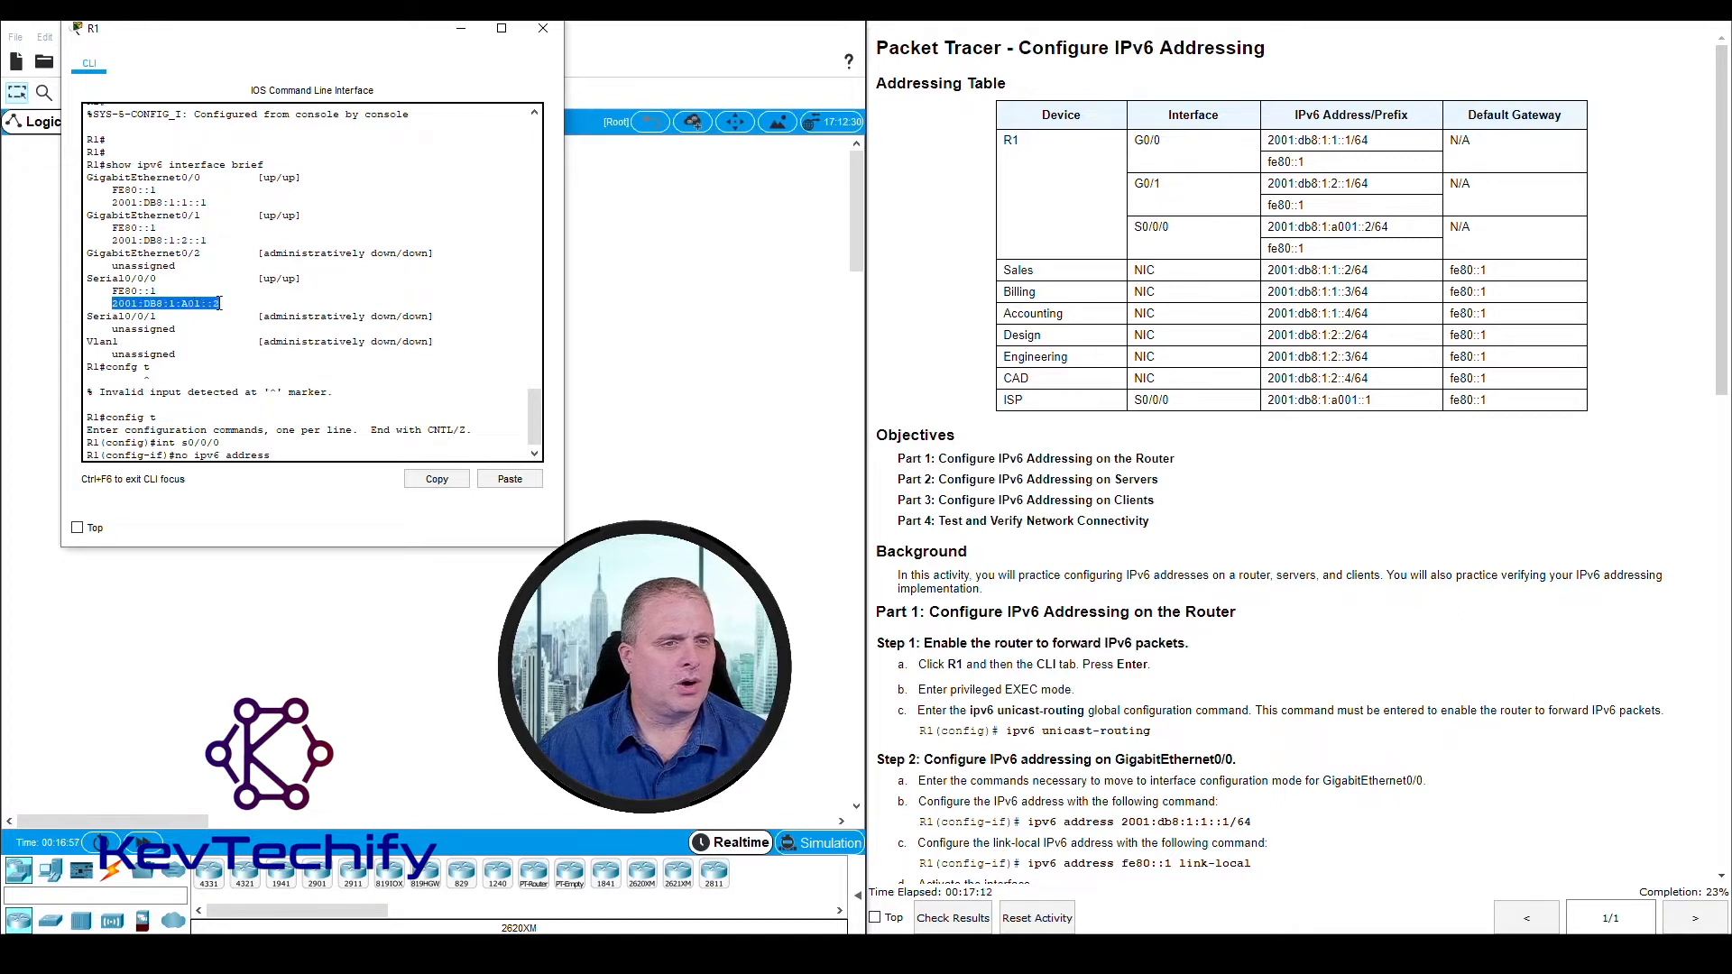
left_click(289, 455)
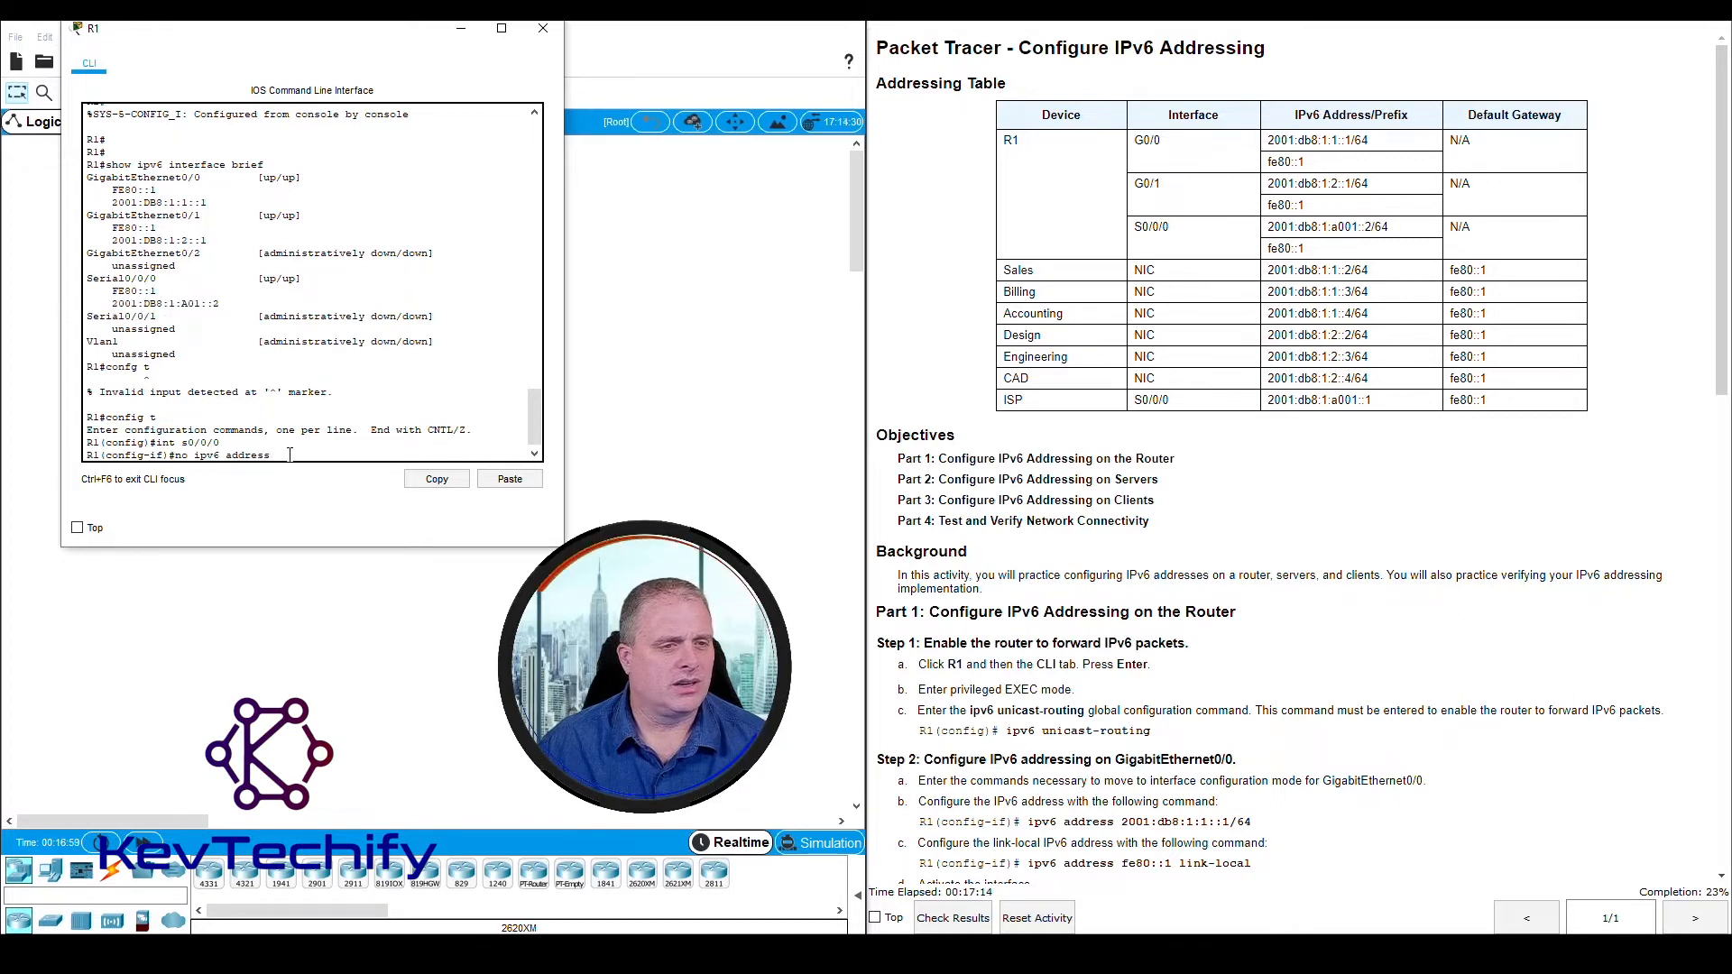
type("2001:")
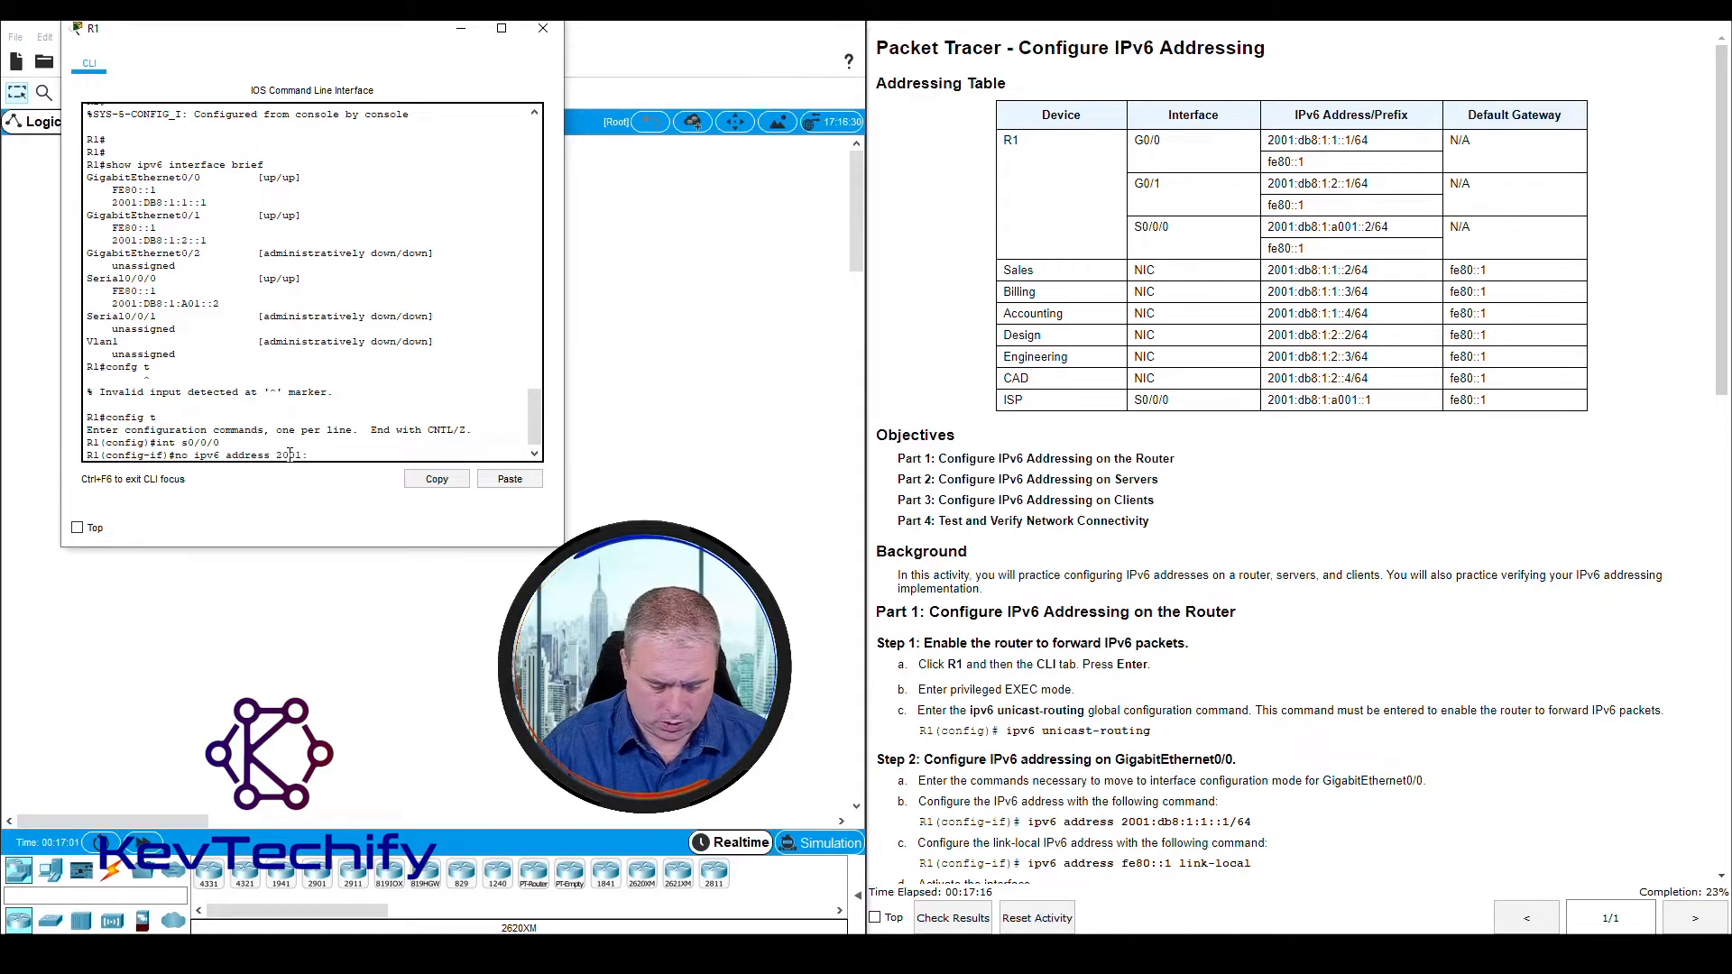
type("db8:")
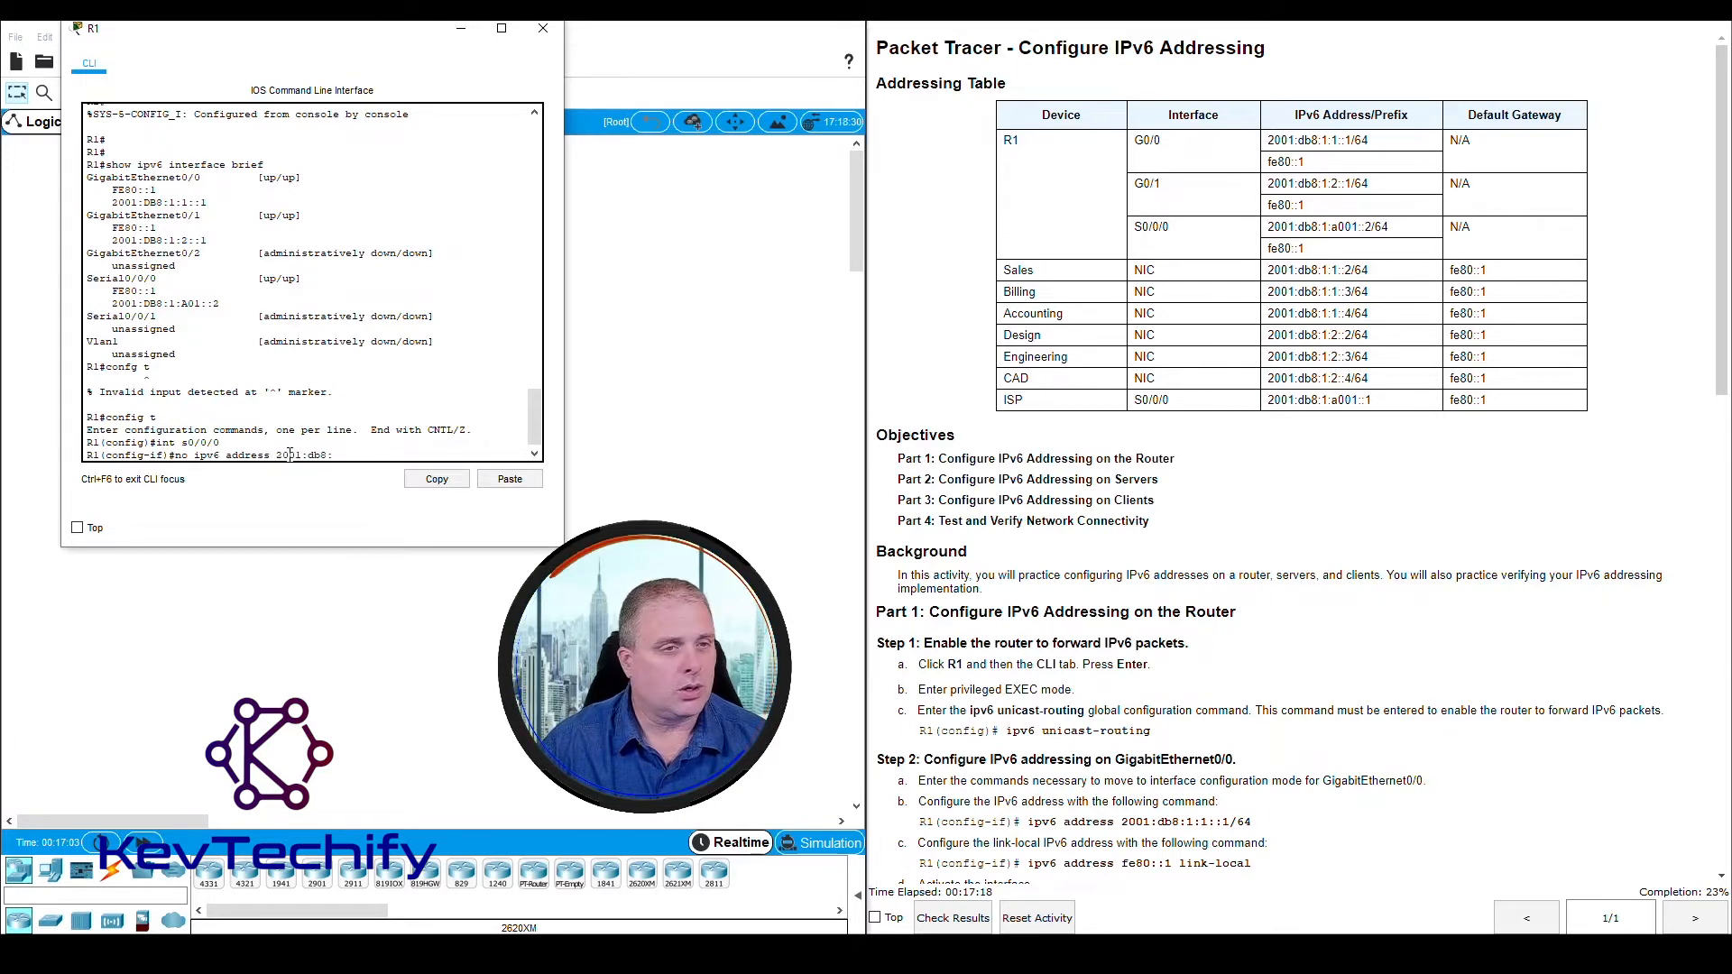
type("1")
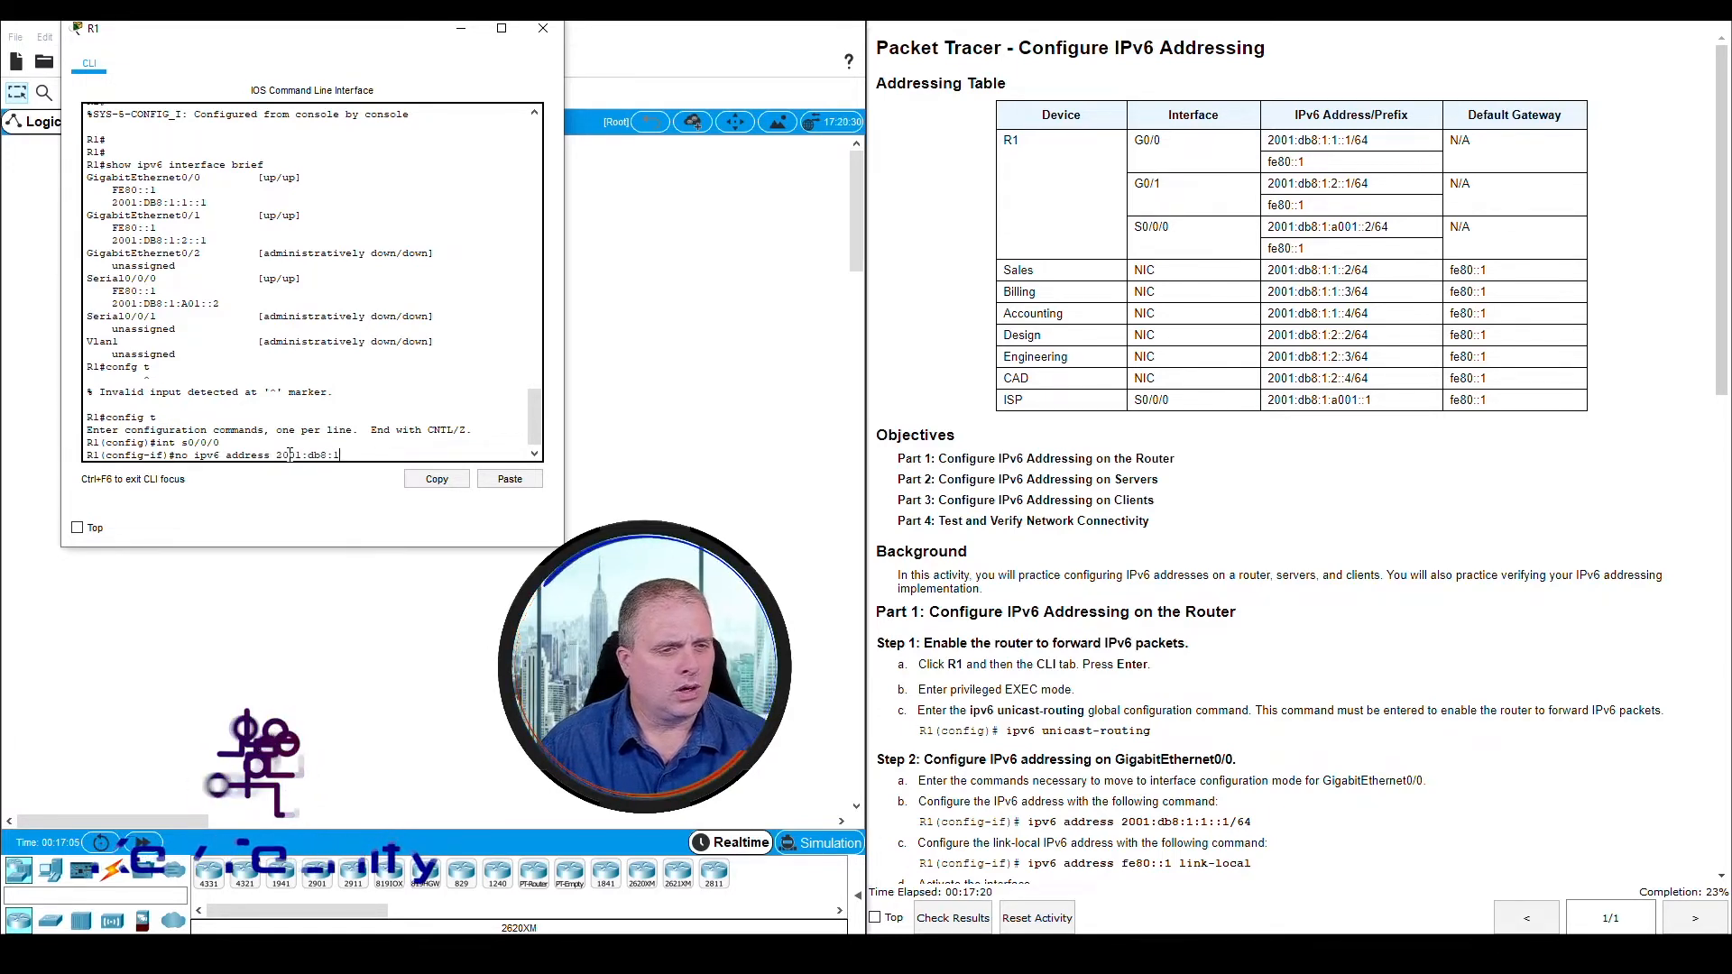
type(":a01")
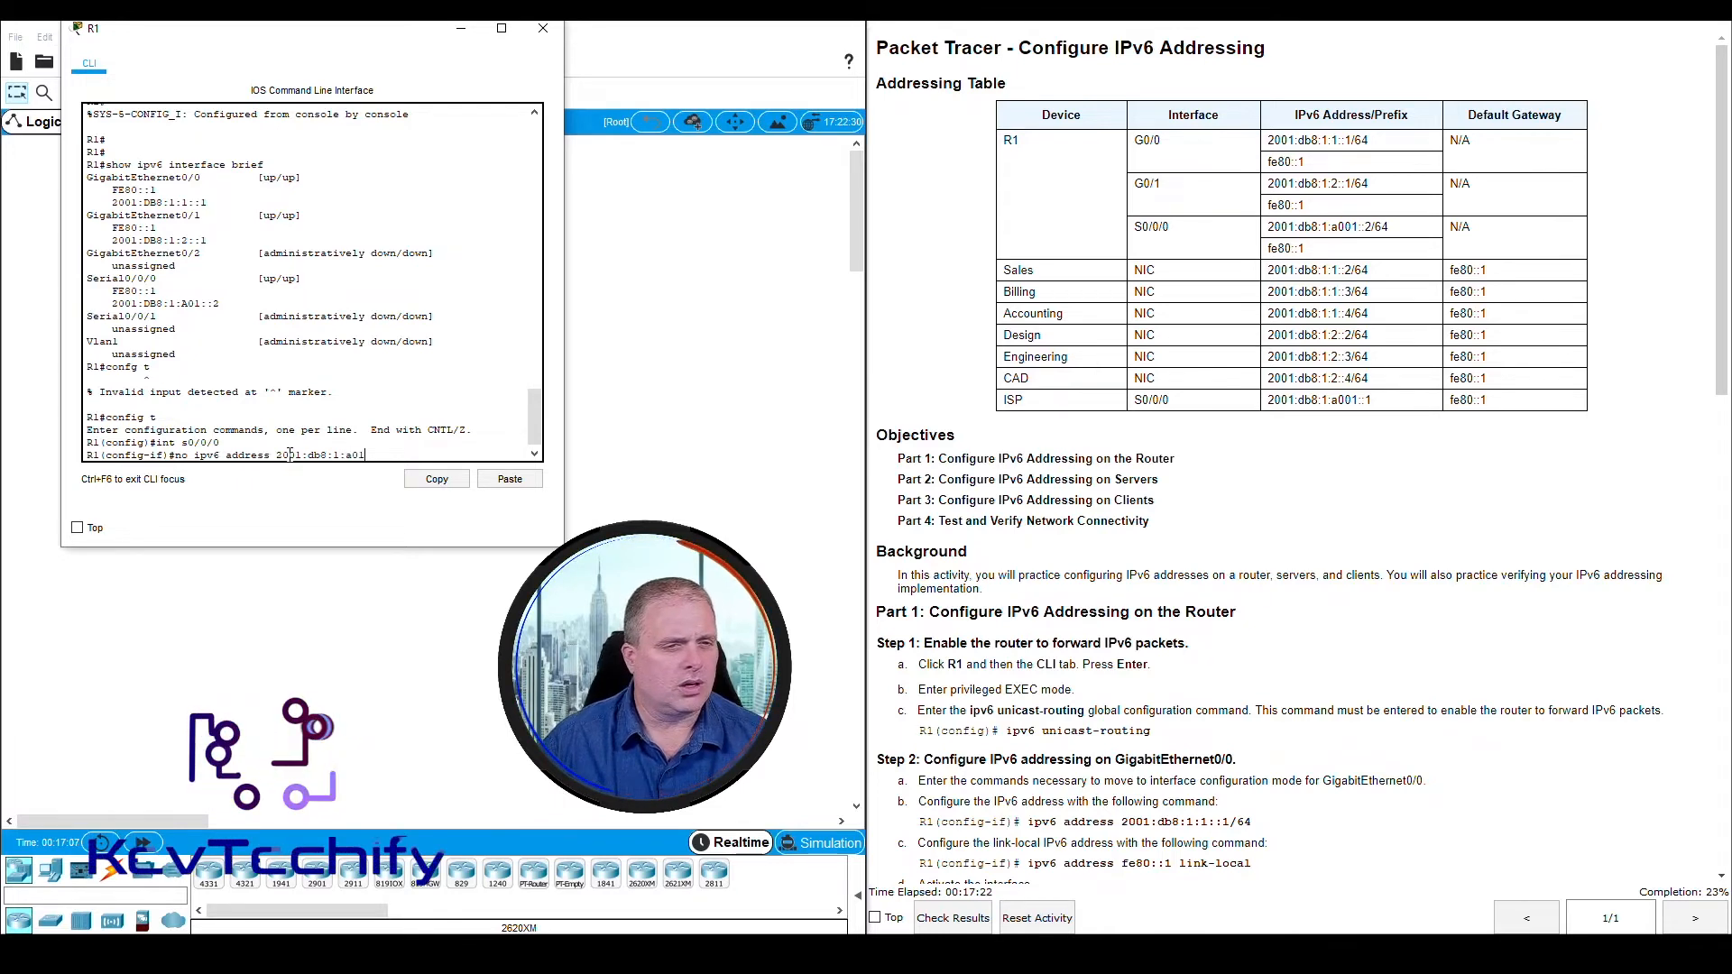
type("::2/64")
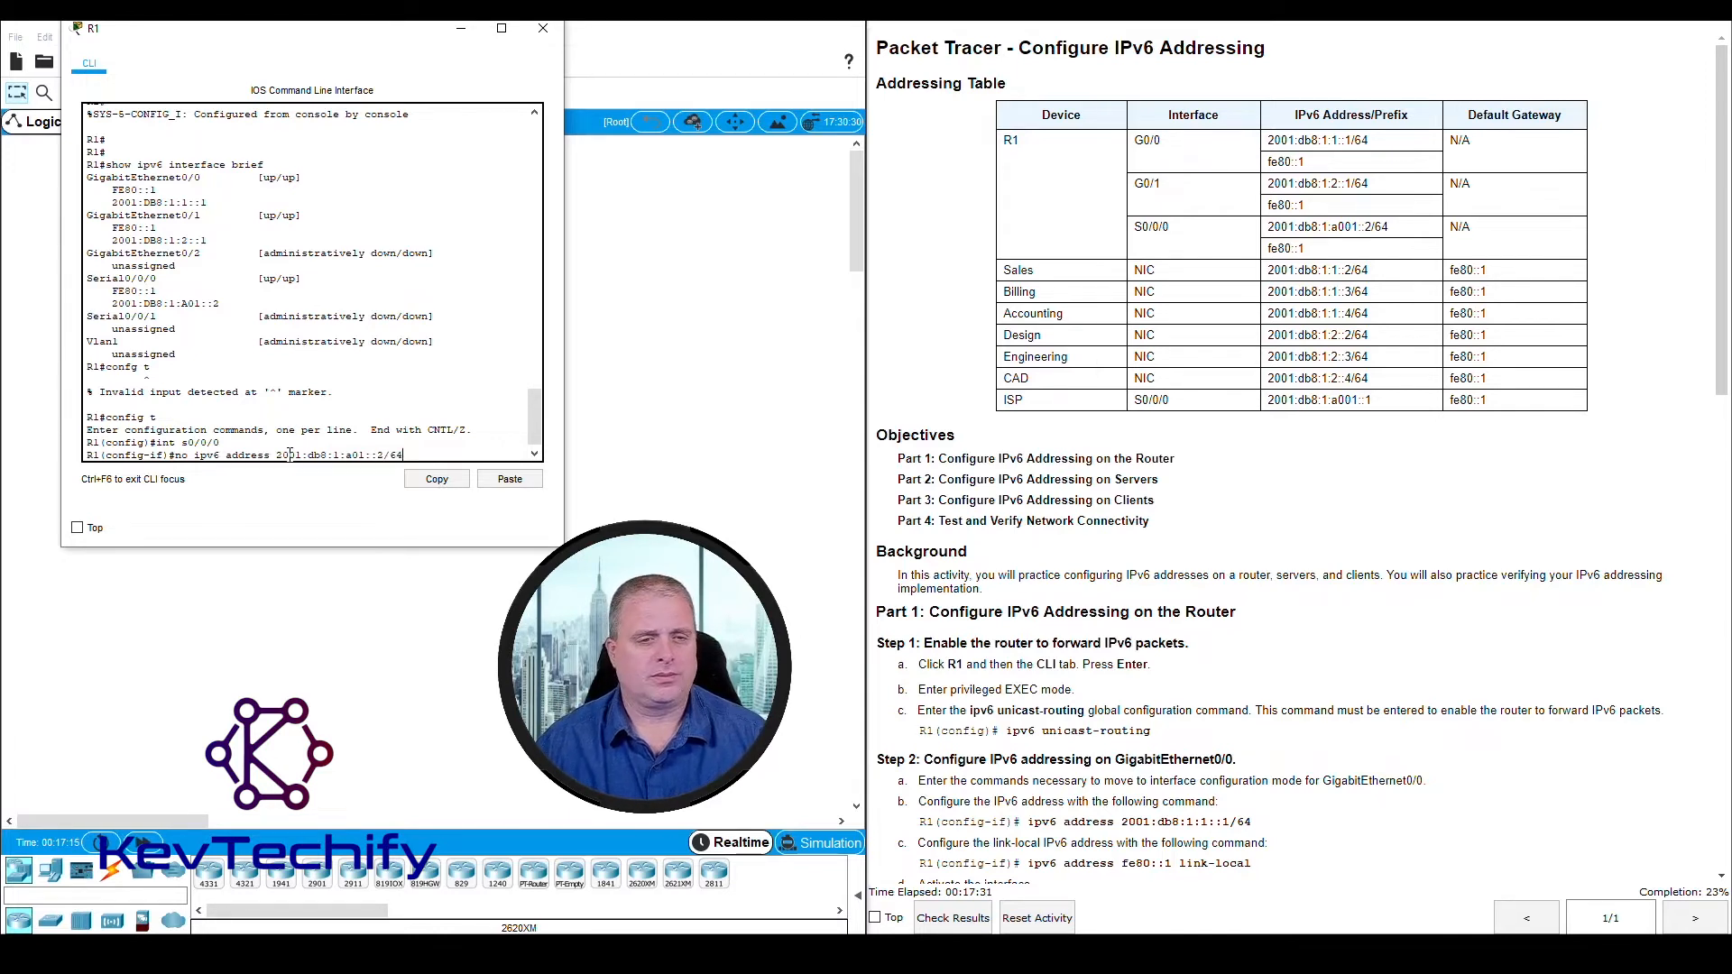
key("Return")
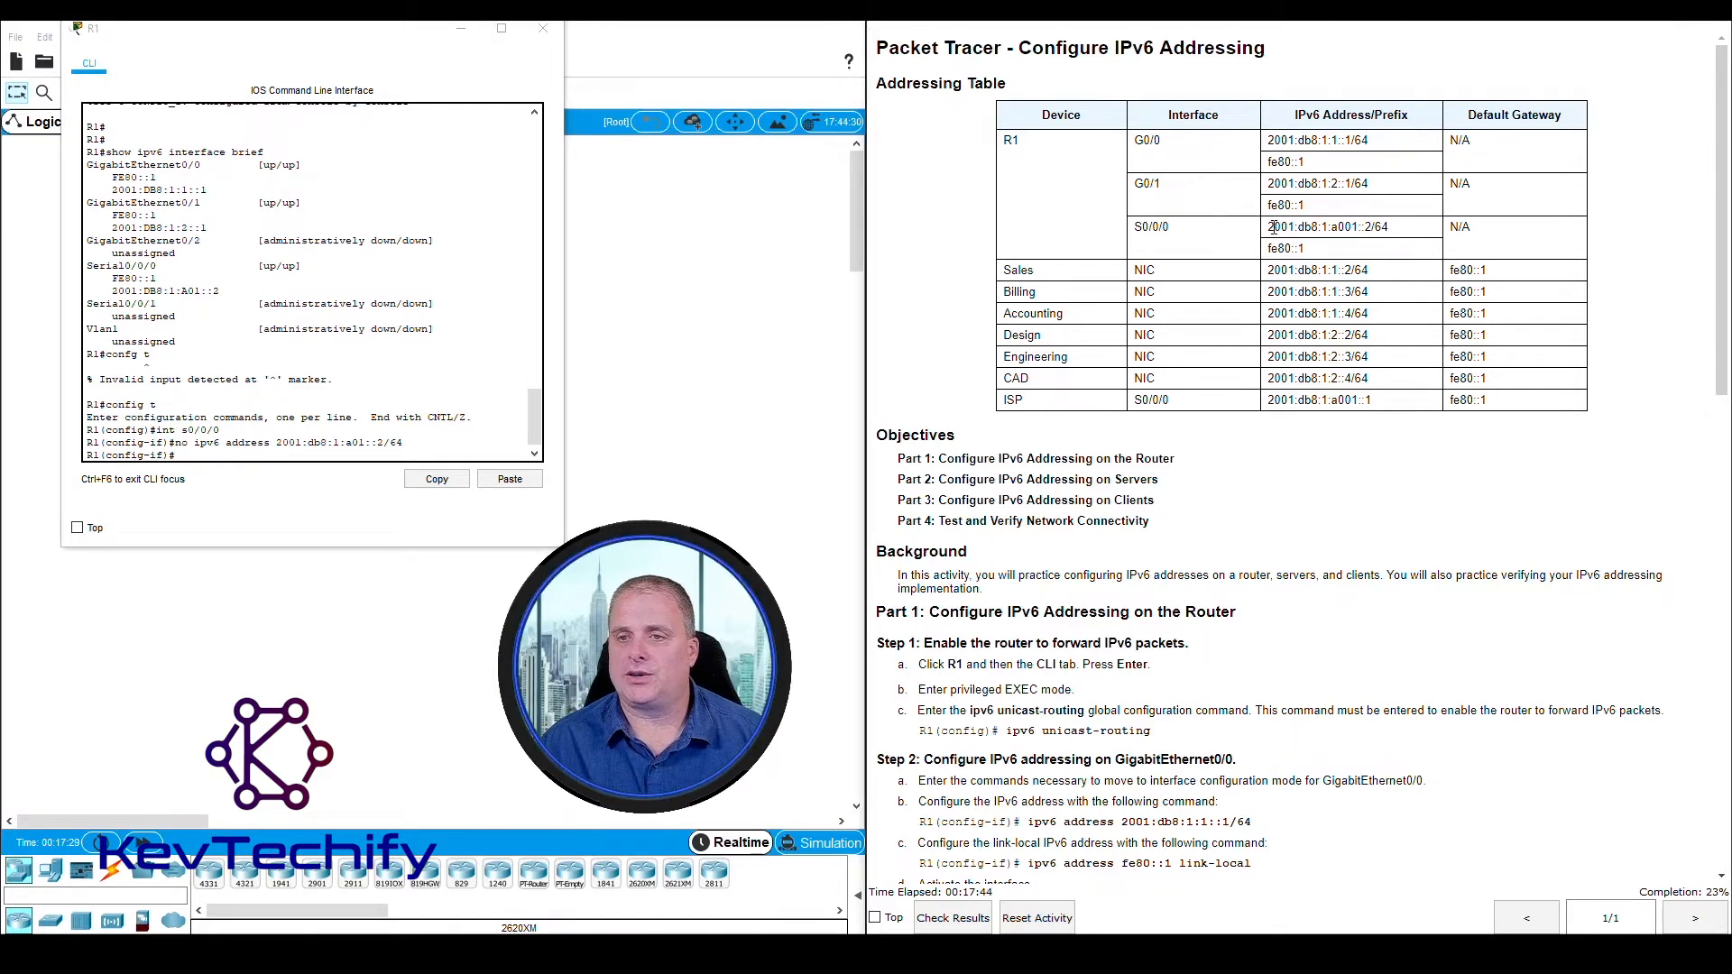
Assign the IPv6 address 2001:db8:1:a001::2/64 from the addressing table to R1's Serial0/0/0 interface
left_click_drag(1271, 226, 1388, 229)
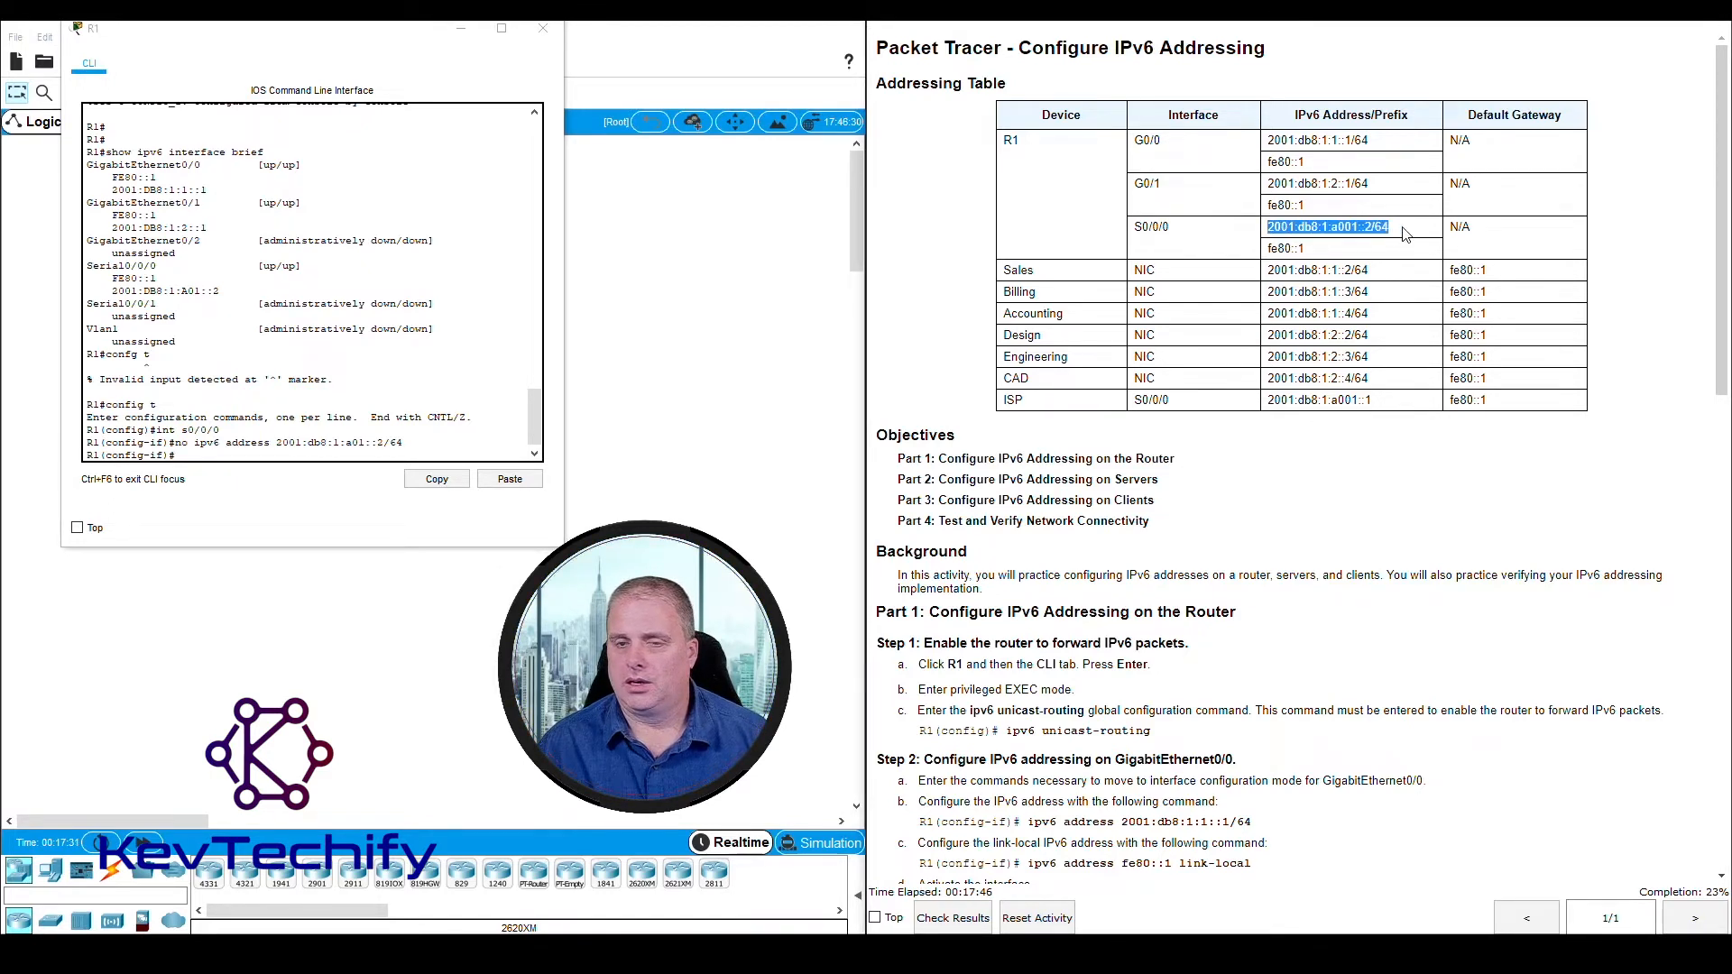
left_click(247, 453)
type("ip")
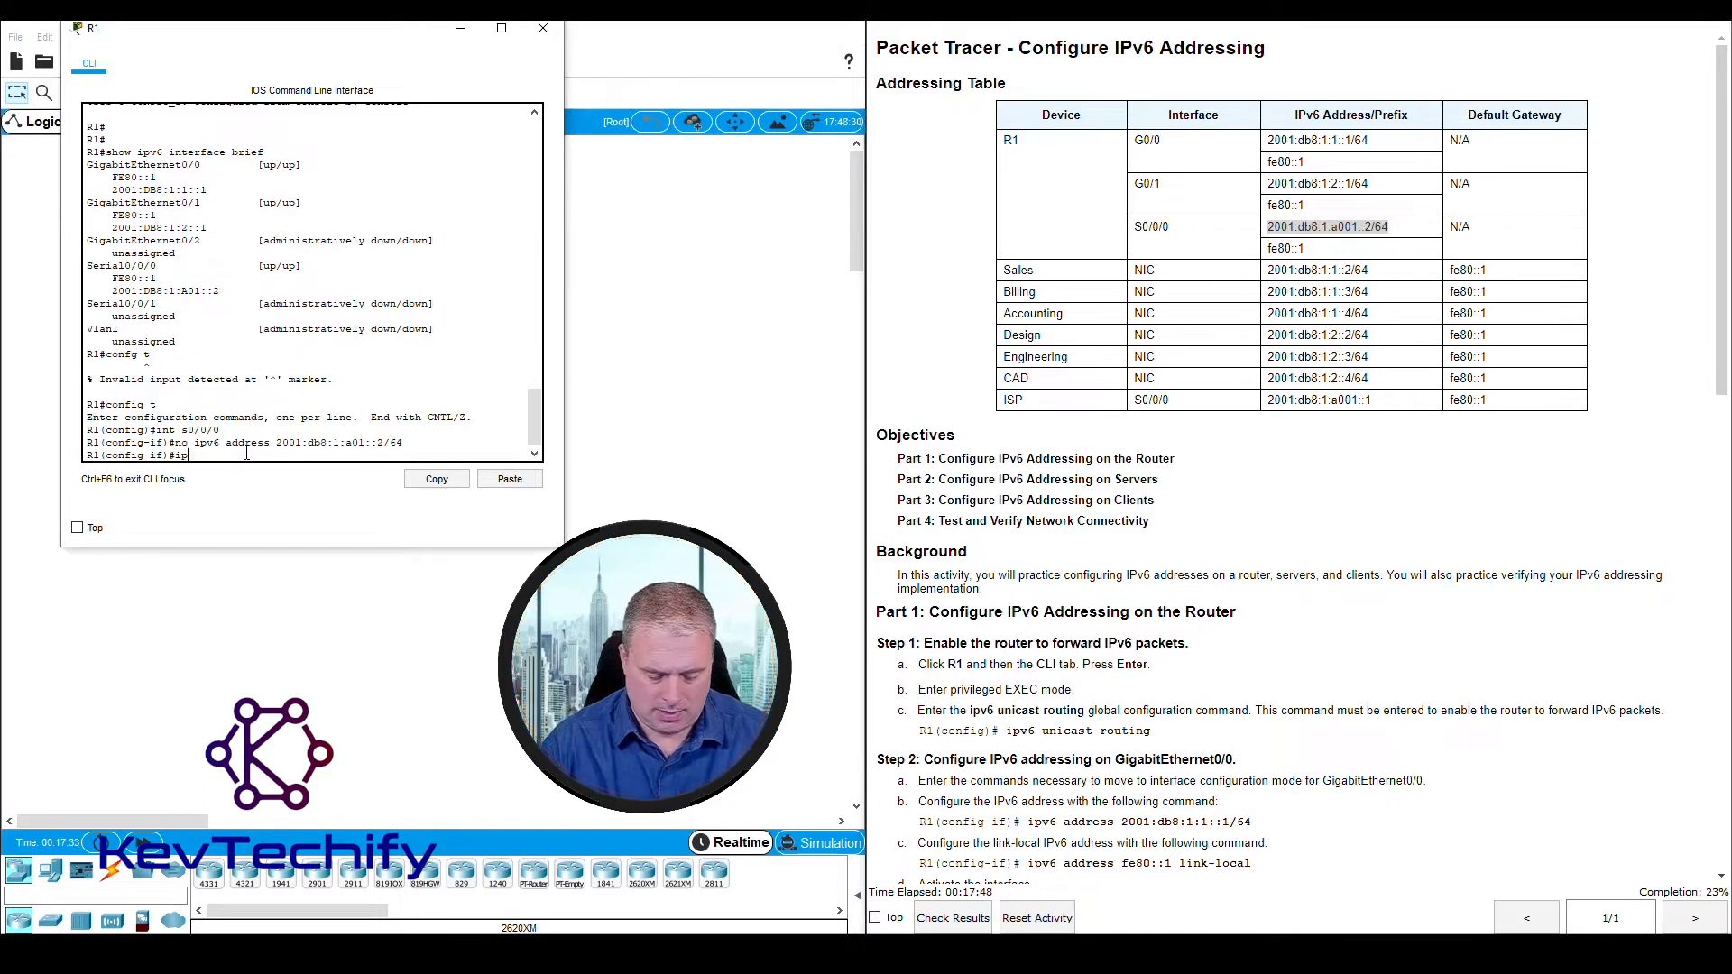
type("v6")
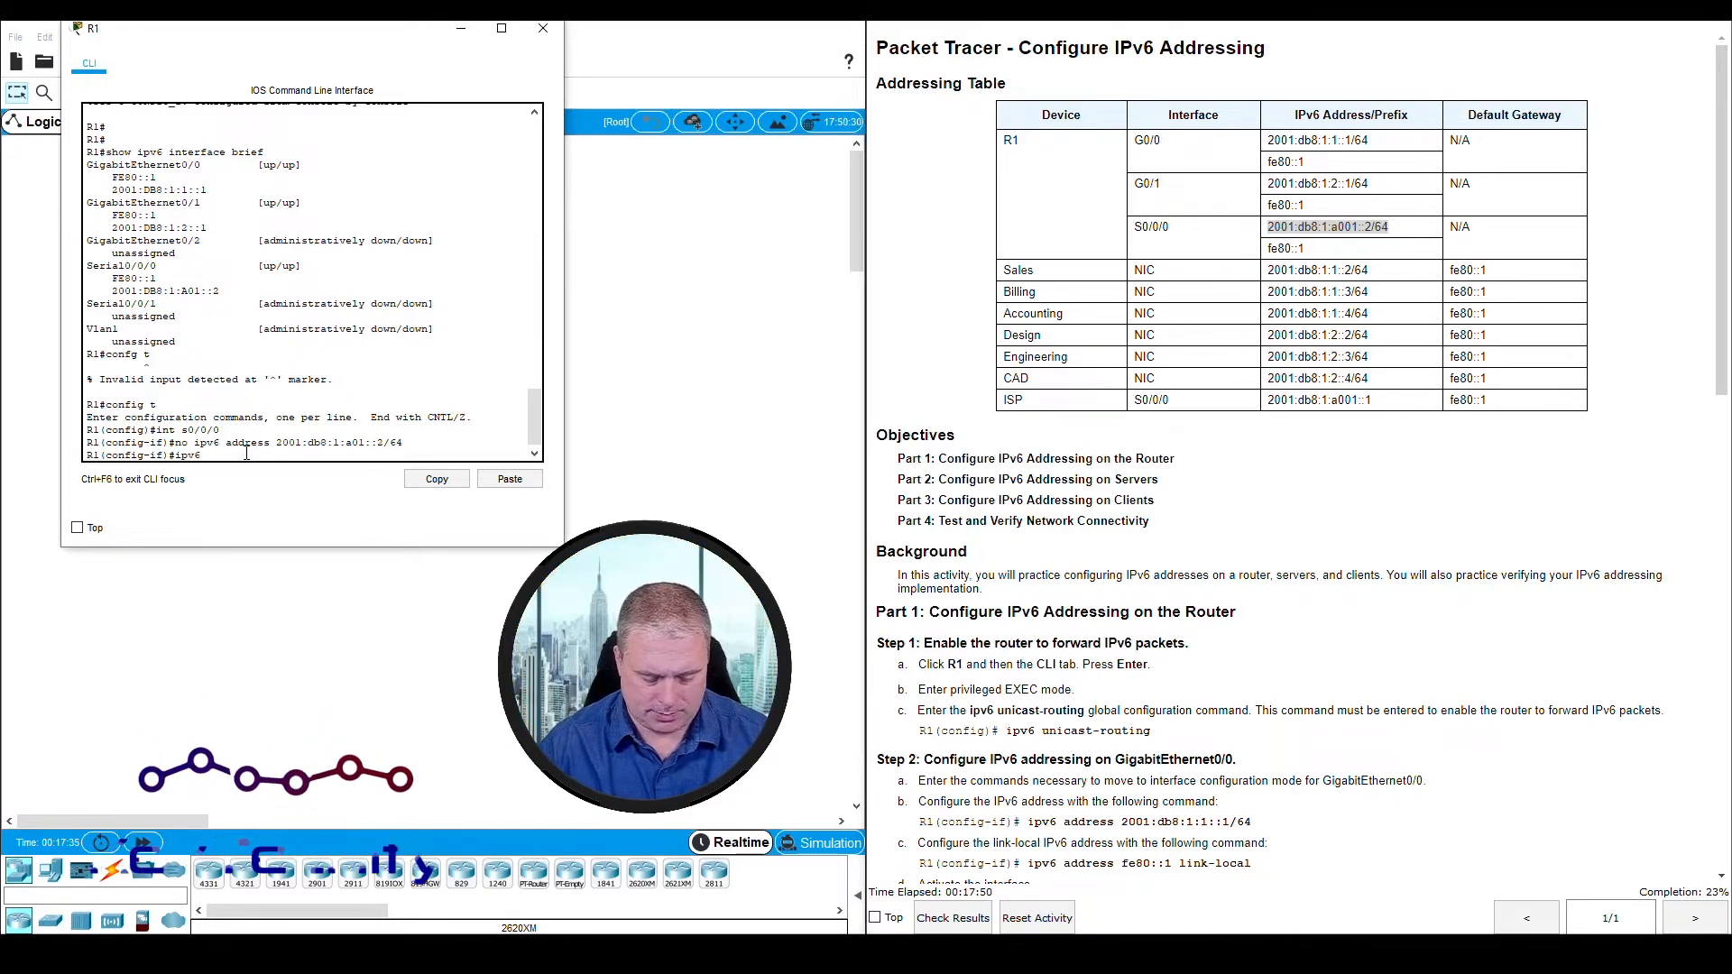
type(" address")
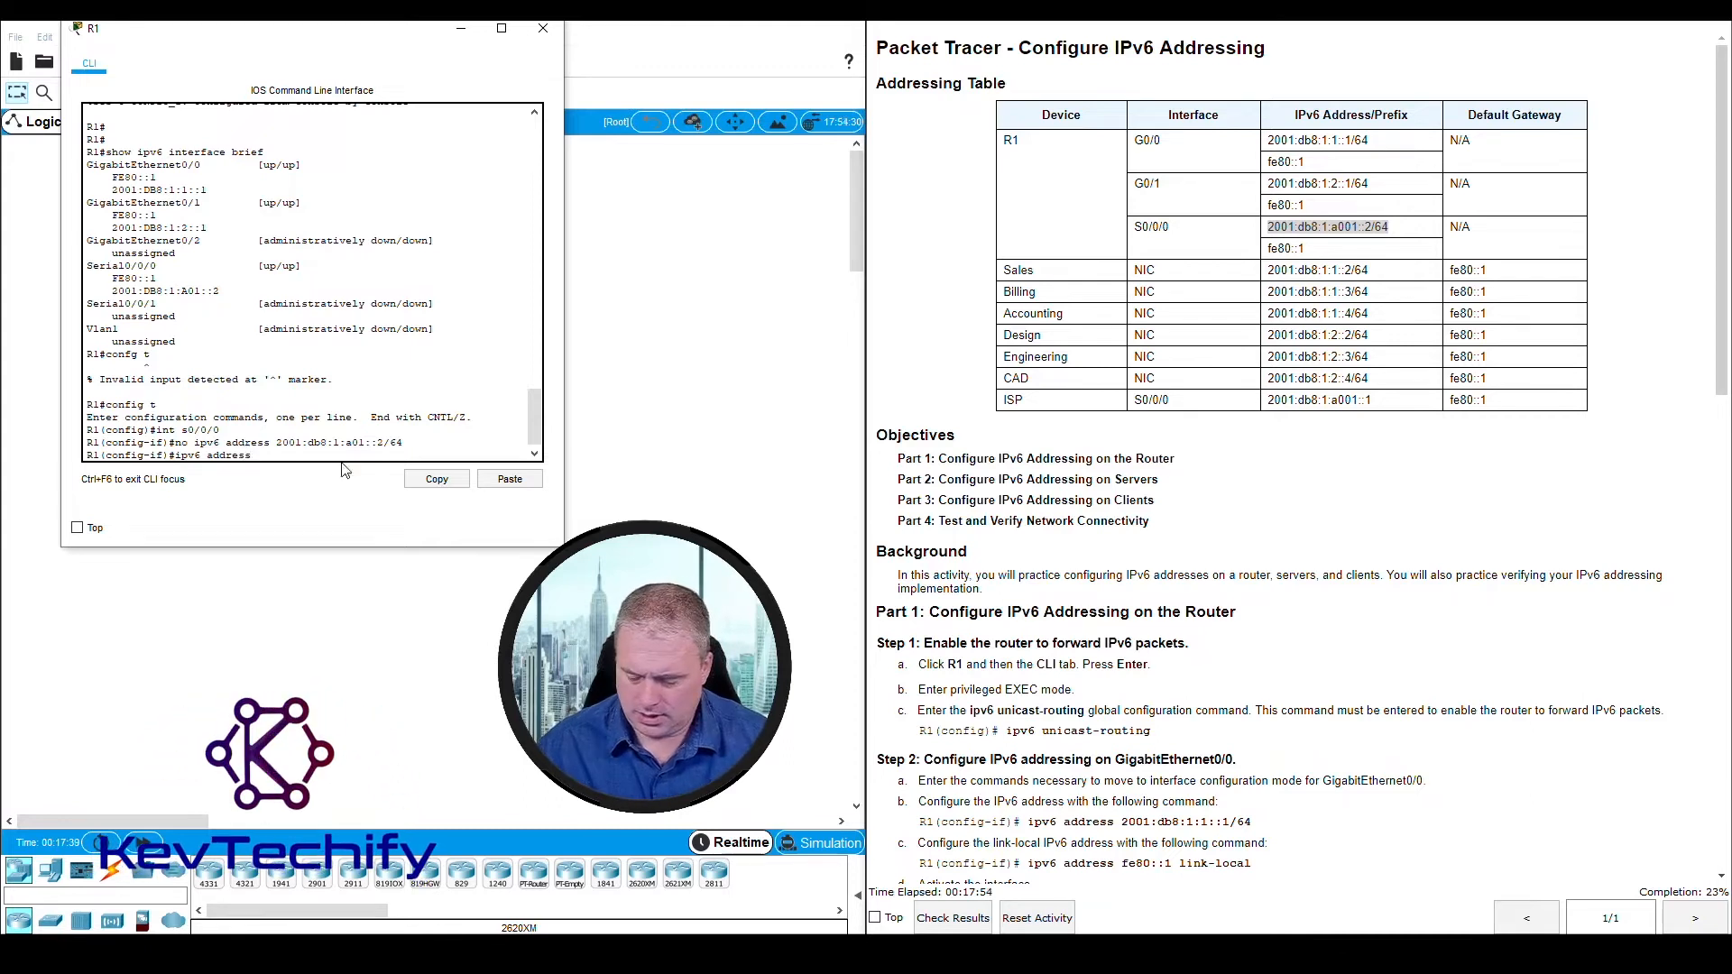
key("alt+Tab")
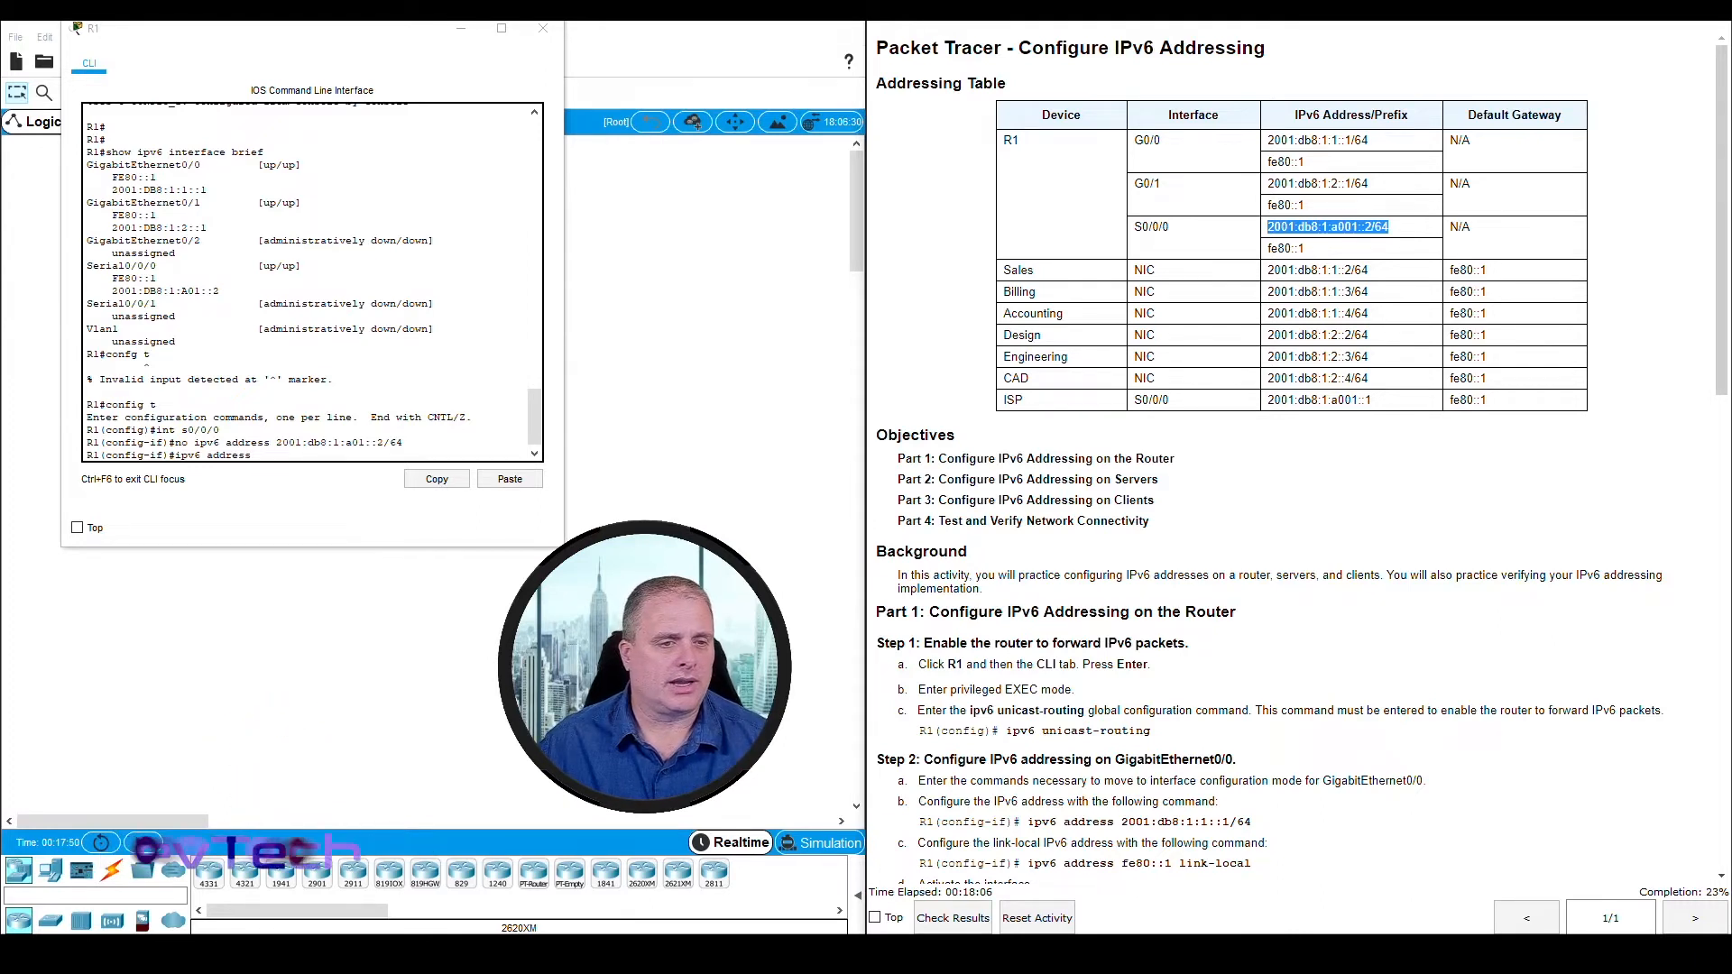
left_click(265, 454)
type("20")
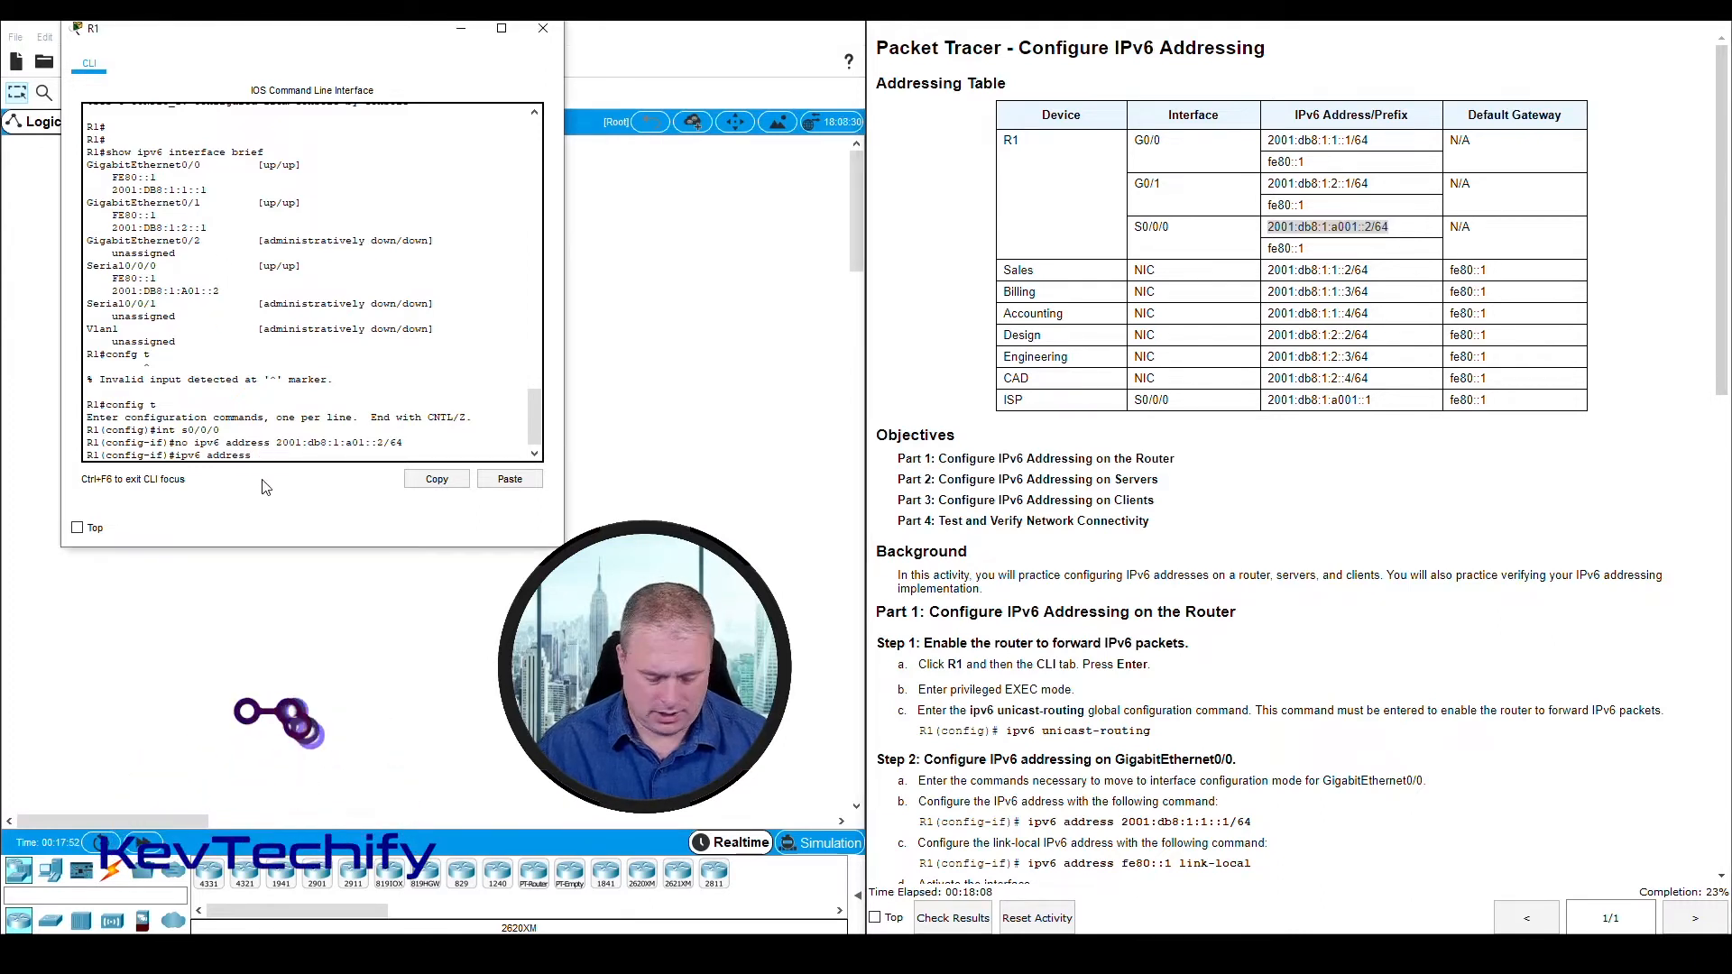
type("01")
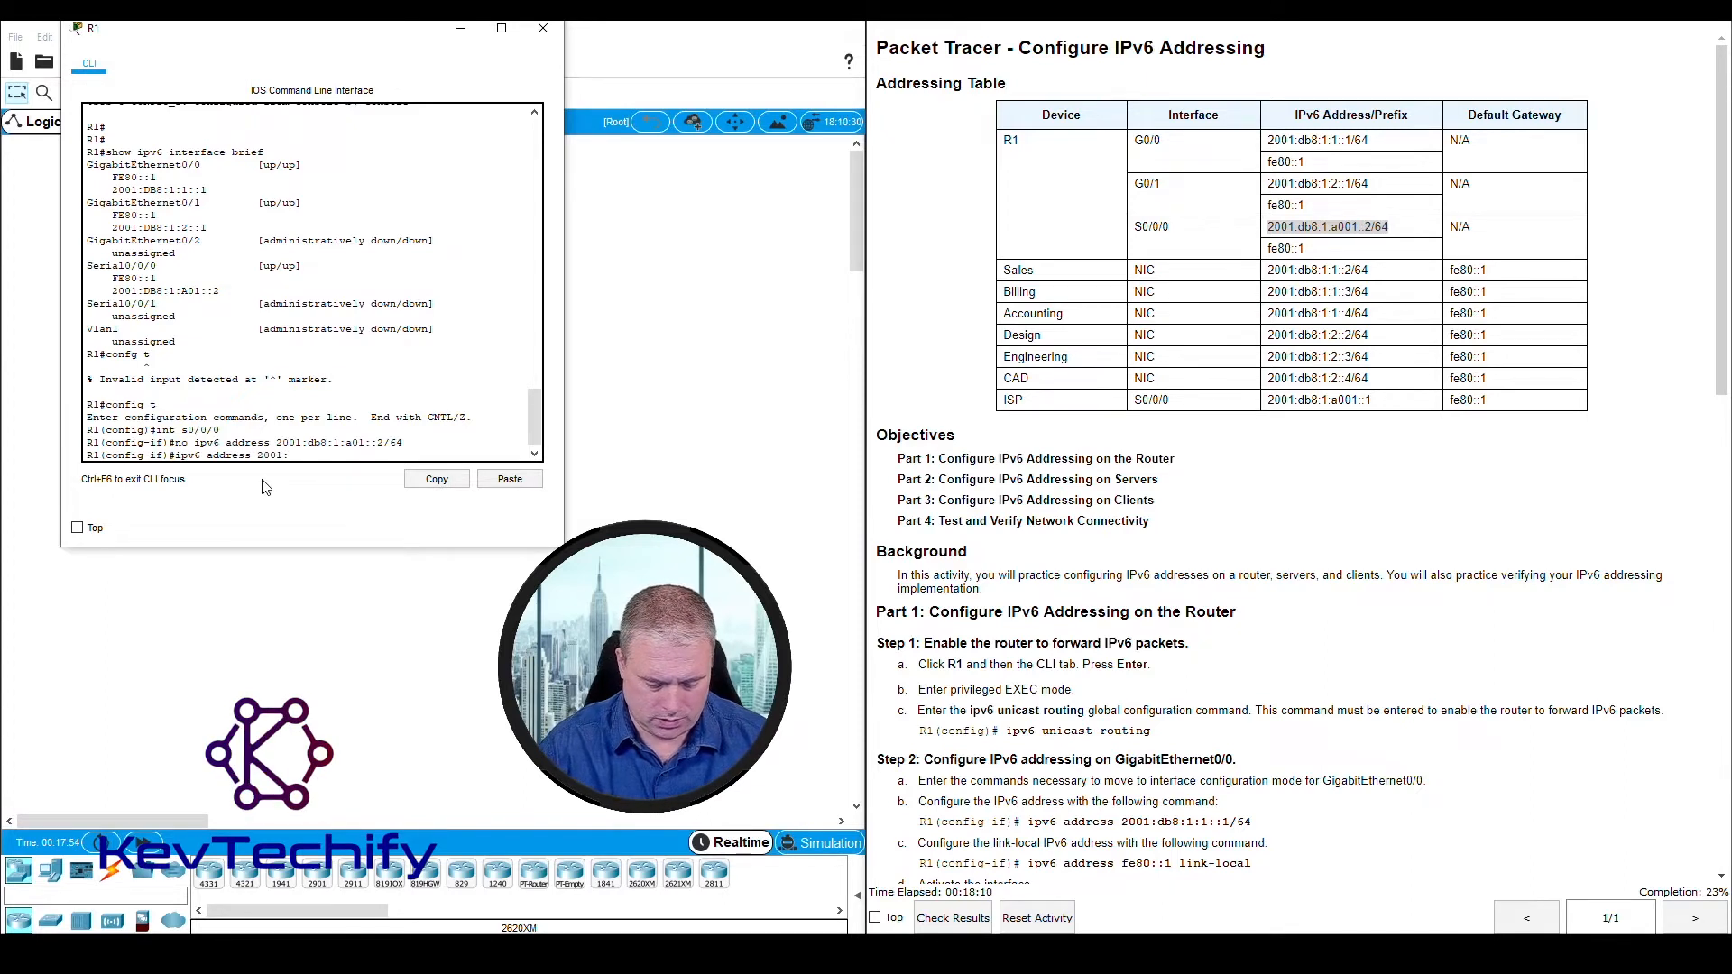
type(":db8:")
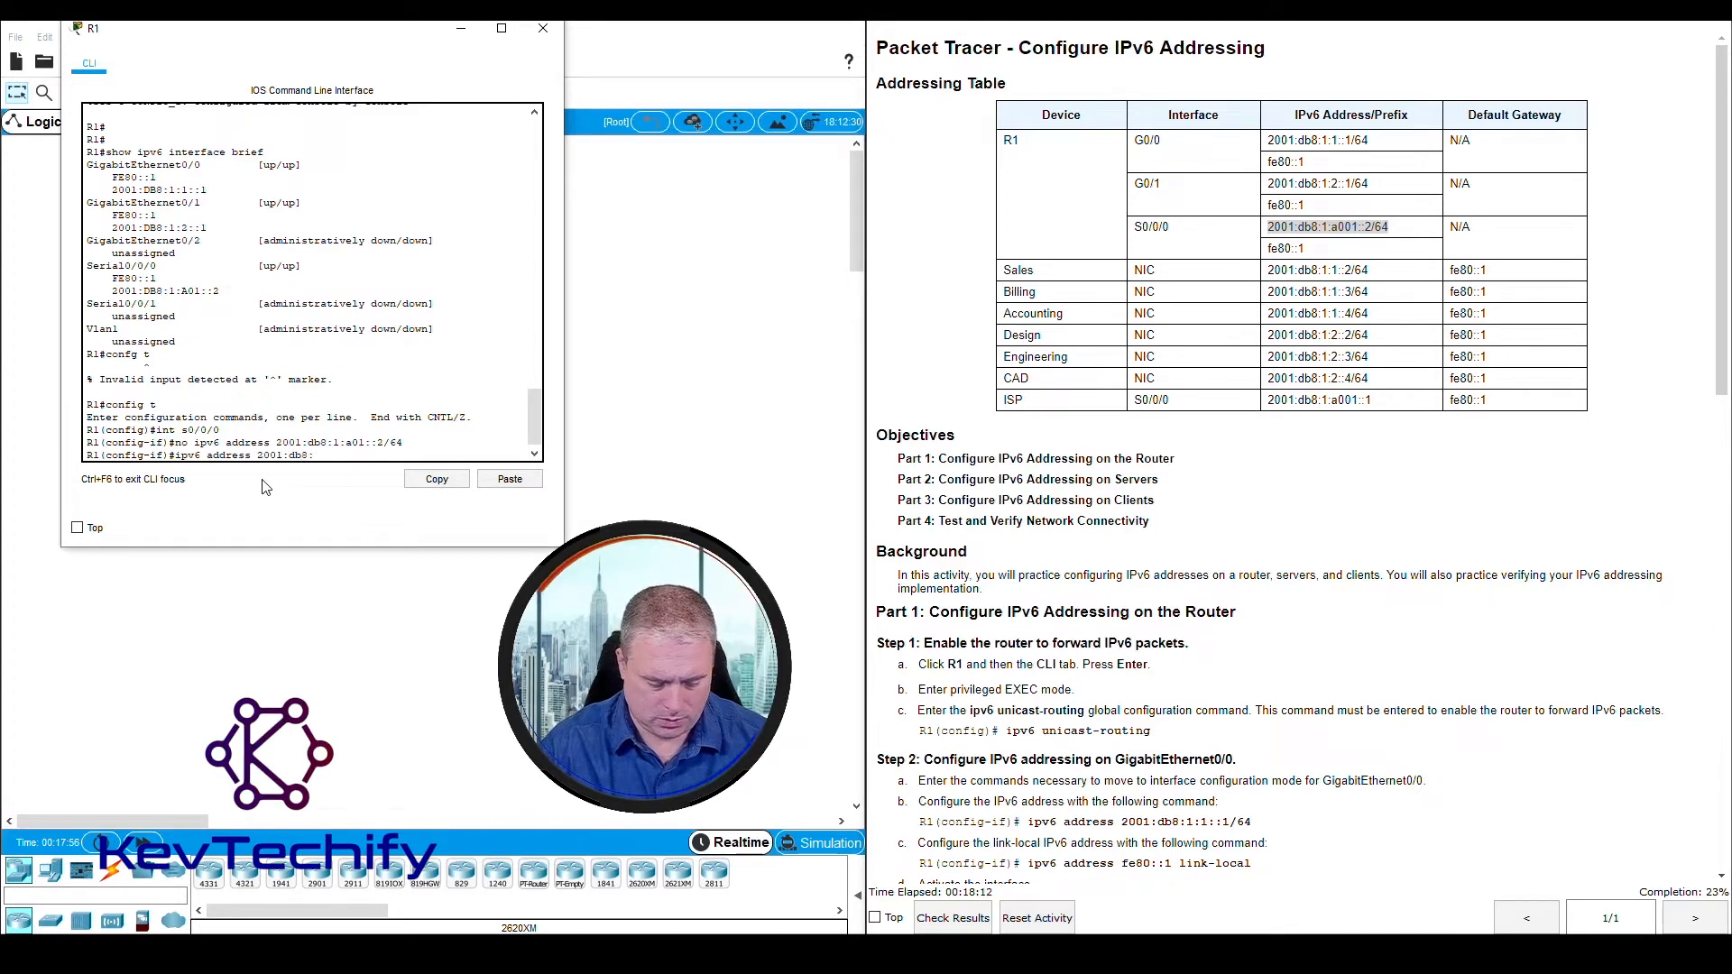
type("1:a")
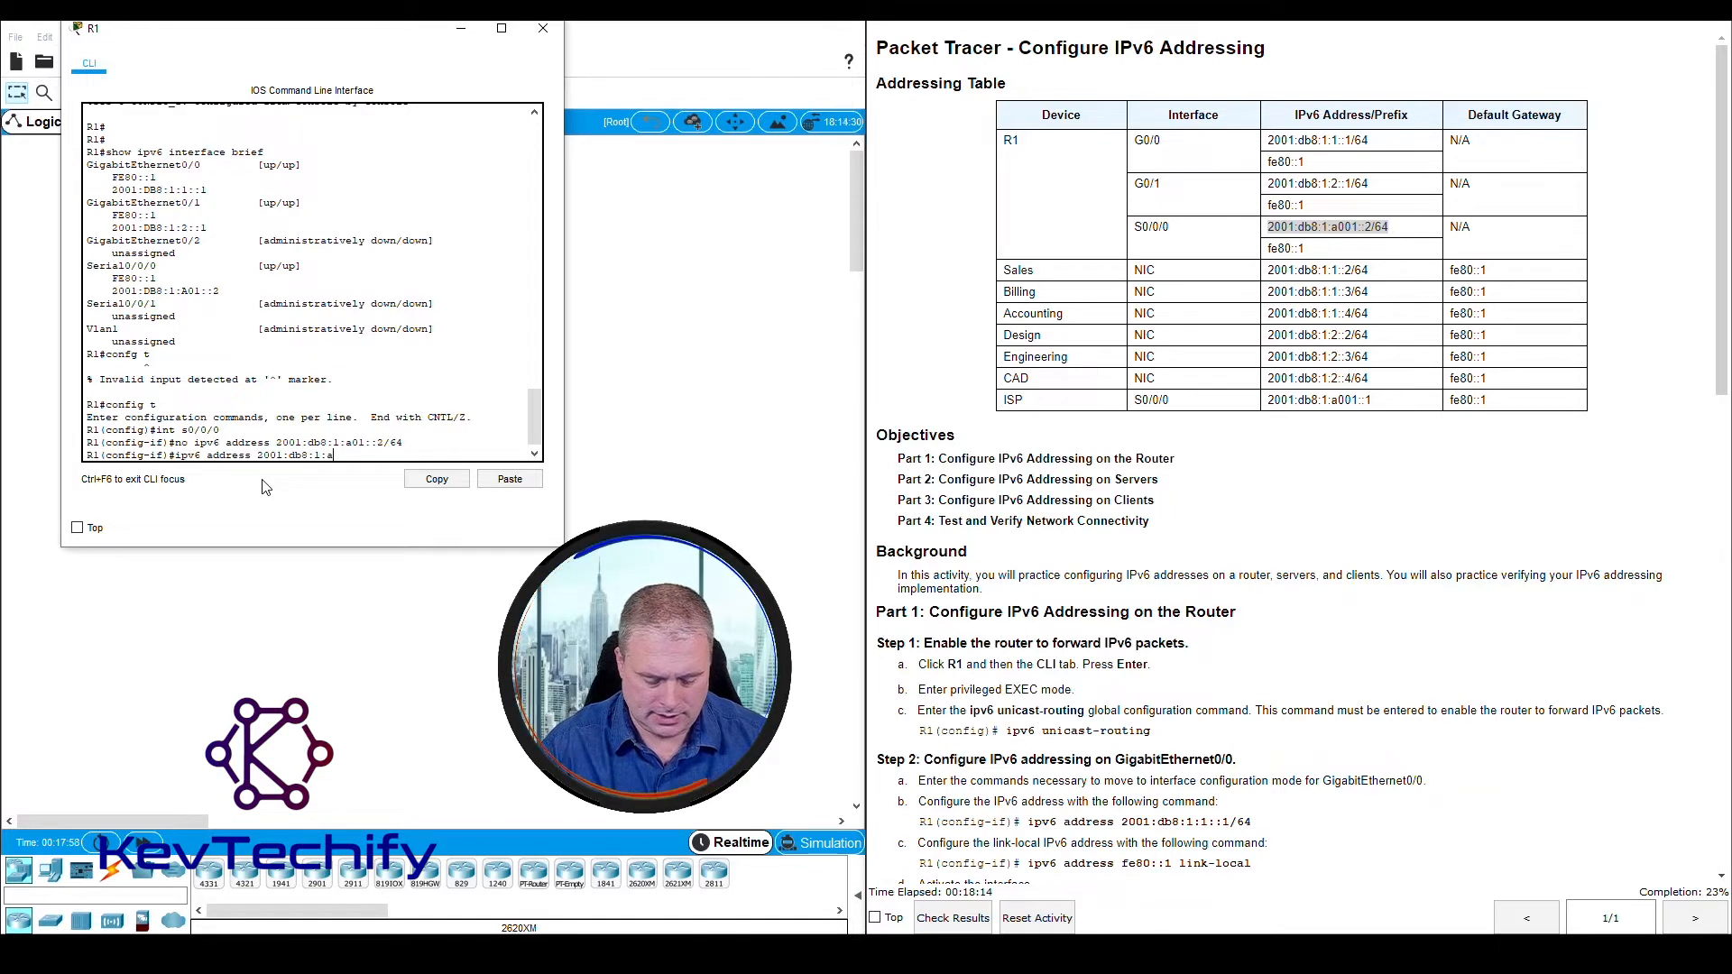
type("001::")
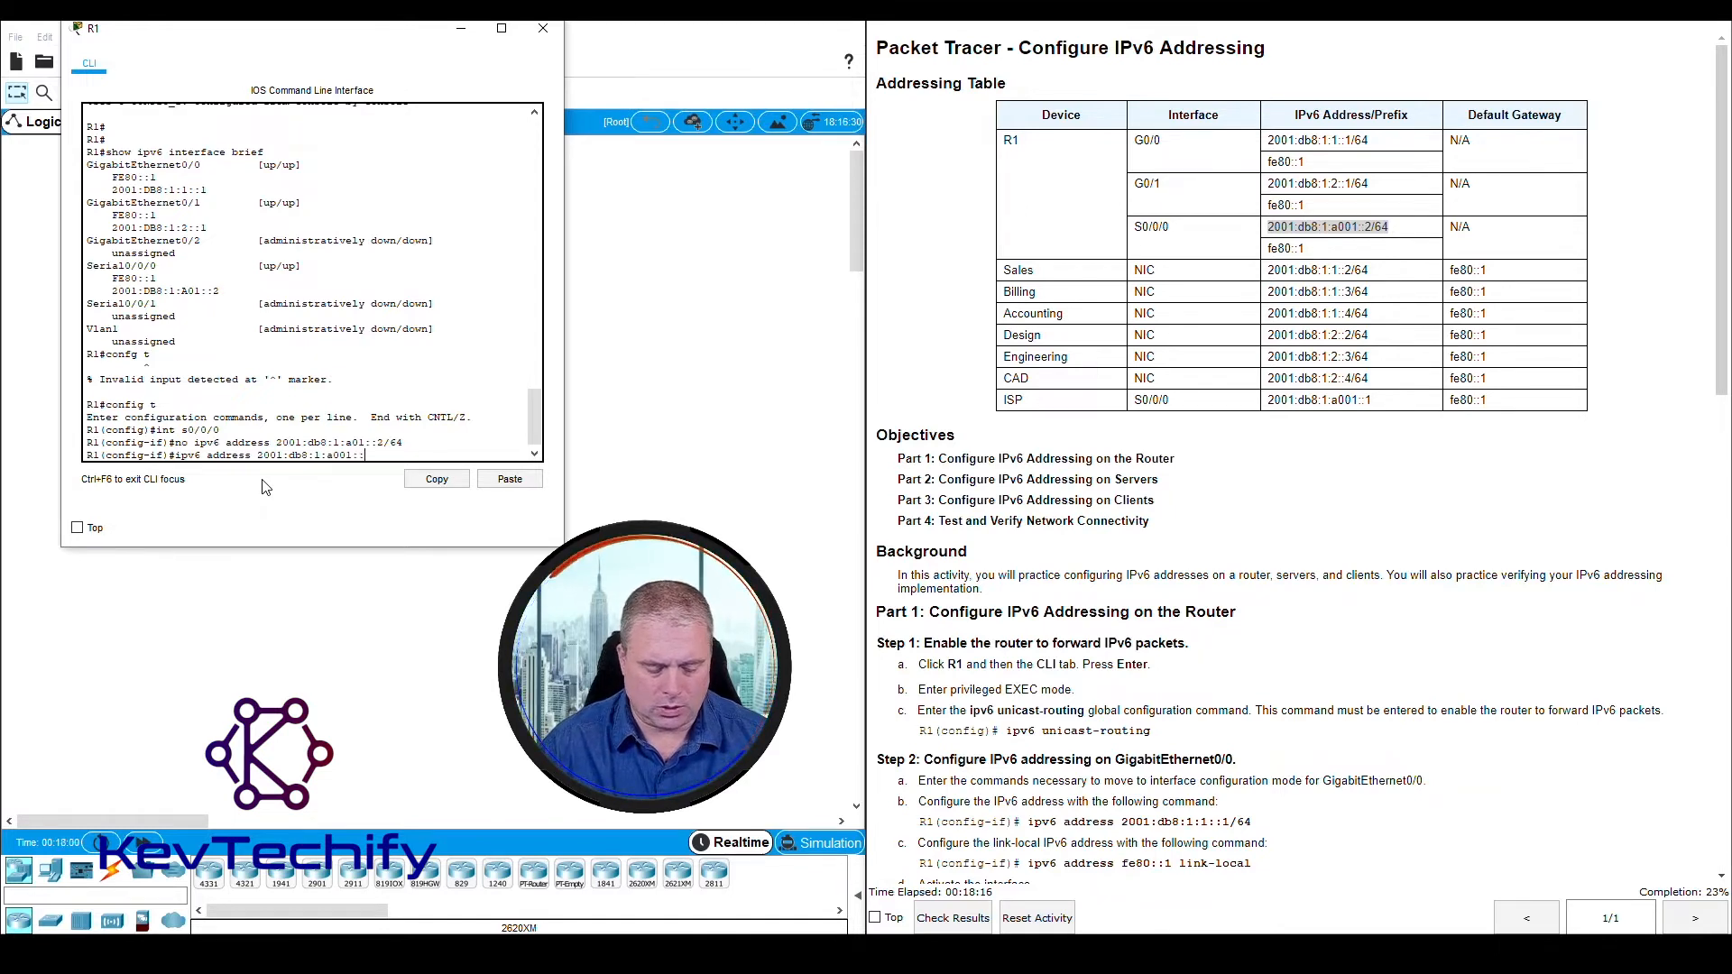
type("2")
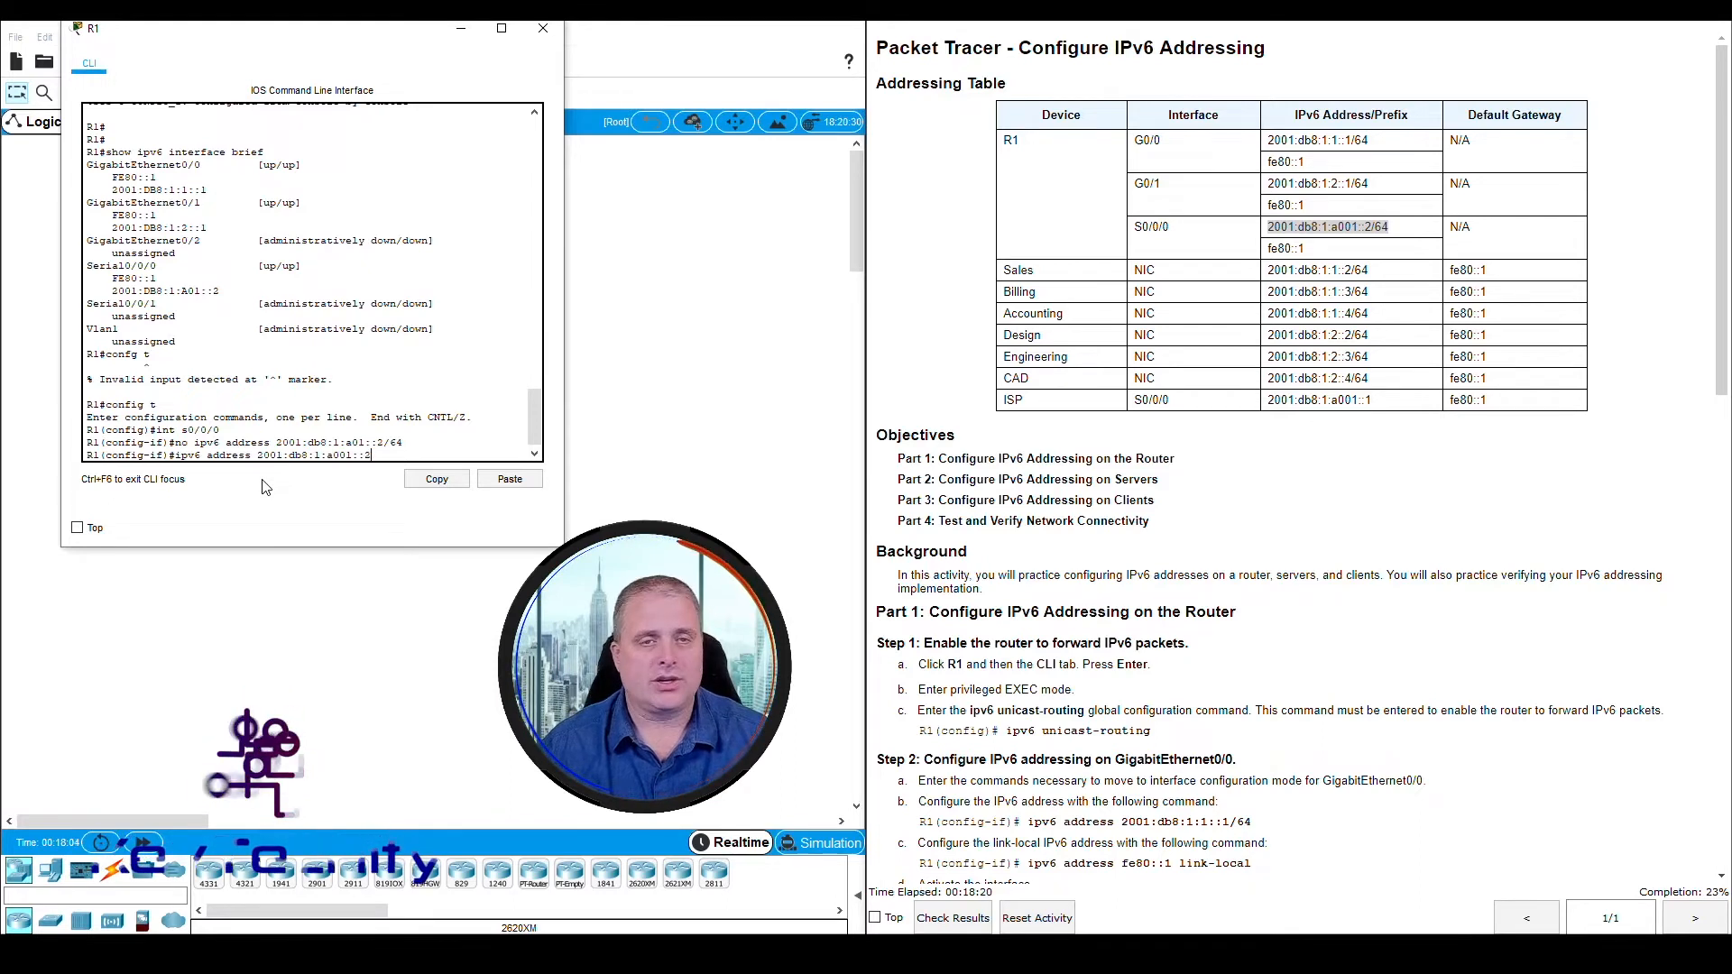
type("/64")
key("Return")
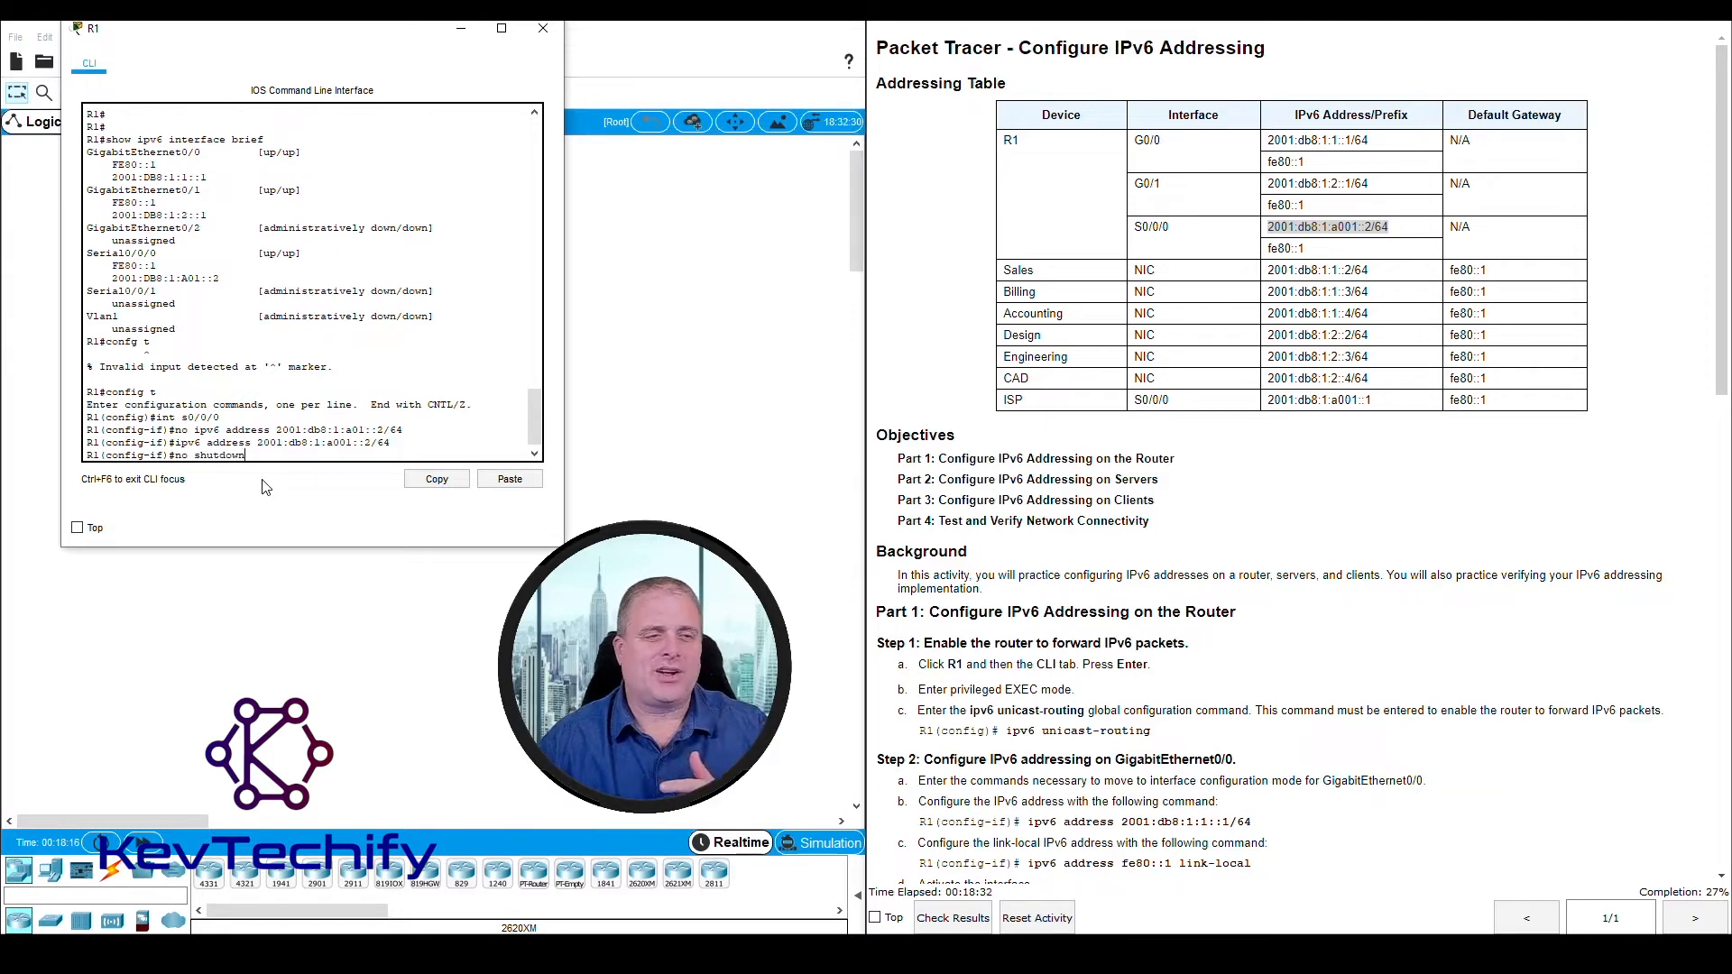
Activate Serial0/0/0 with no shutdown and exit configuration mode back to R1's privileged EXEC prompt
key("Return")
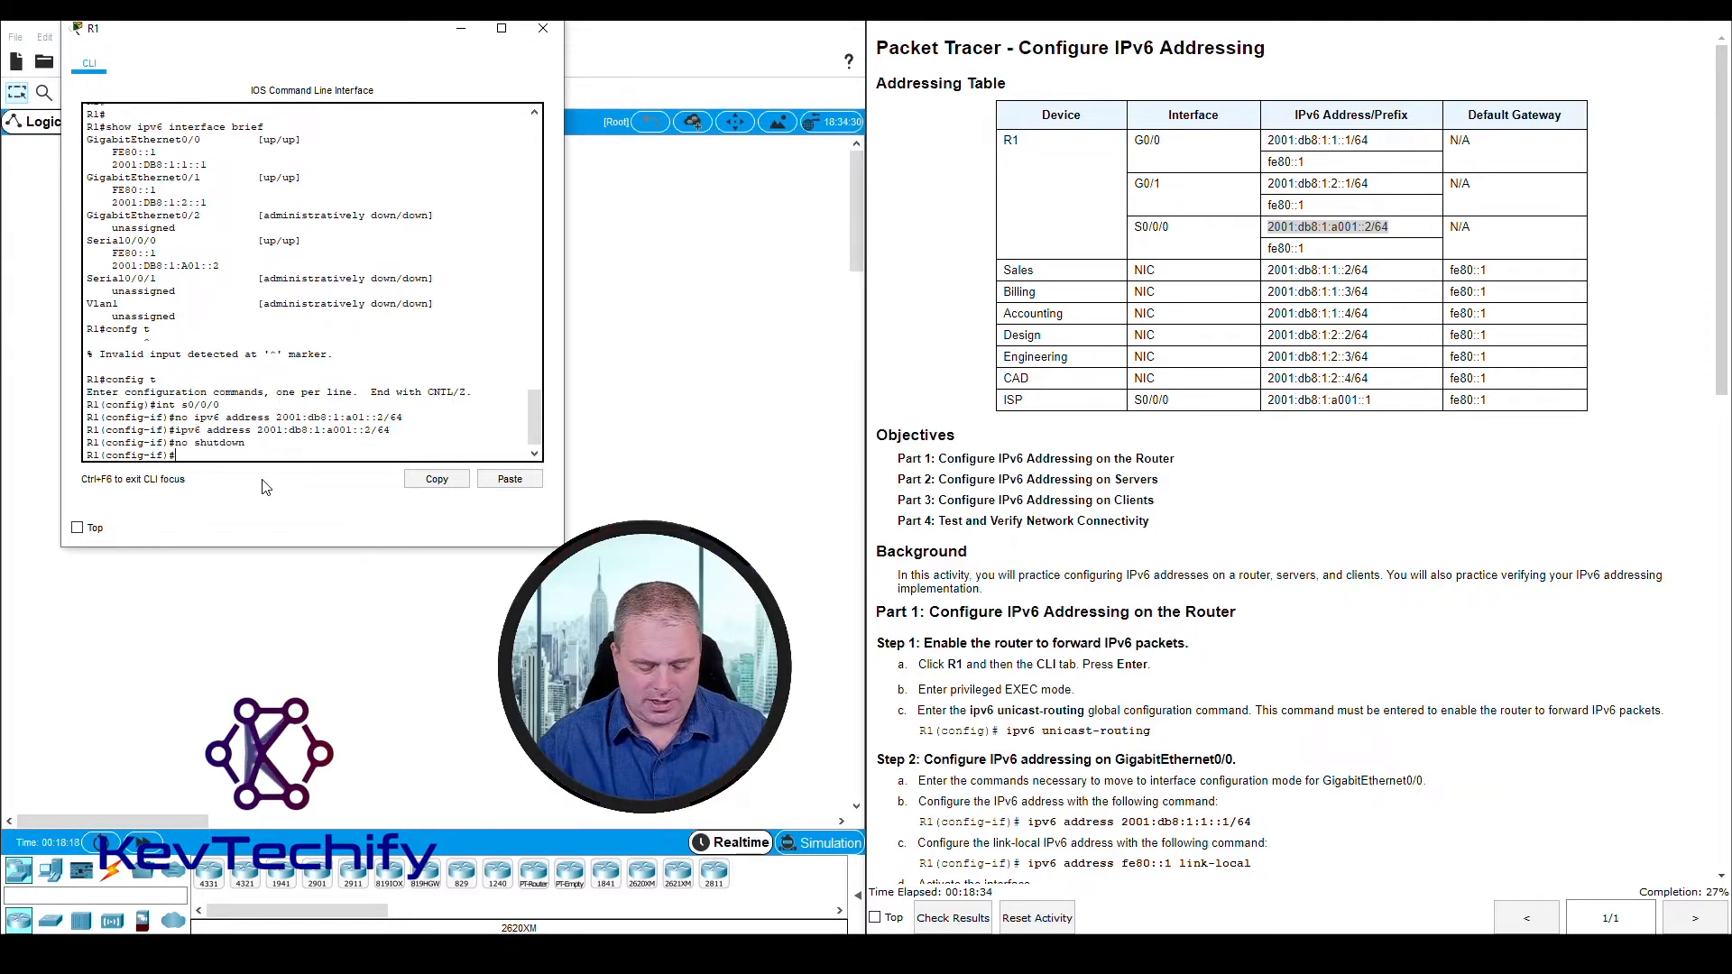
type("exit")
key("Return")
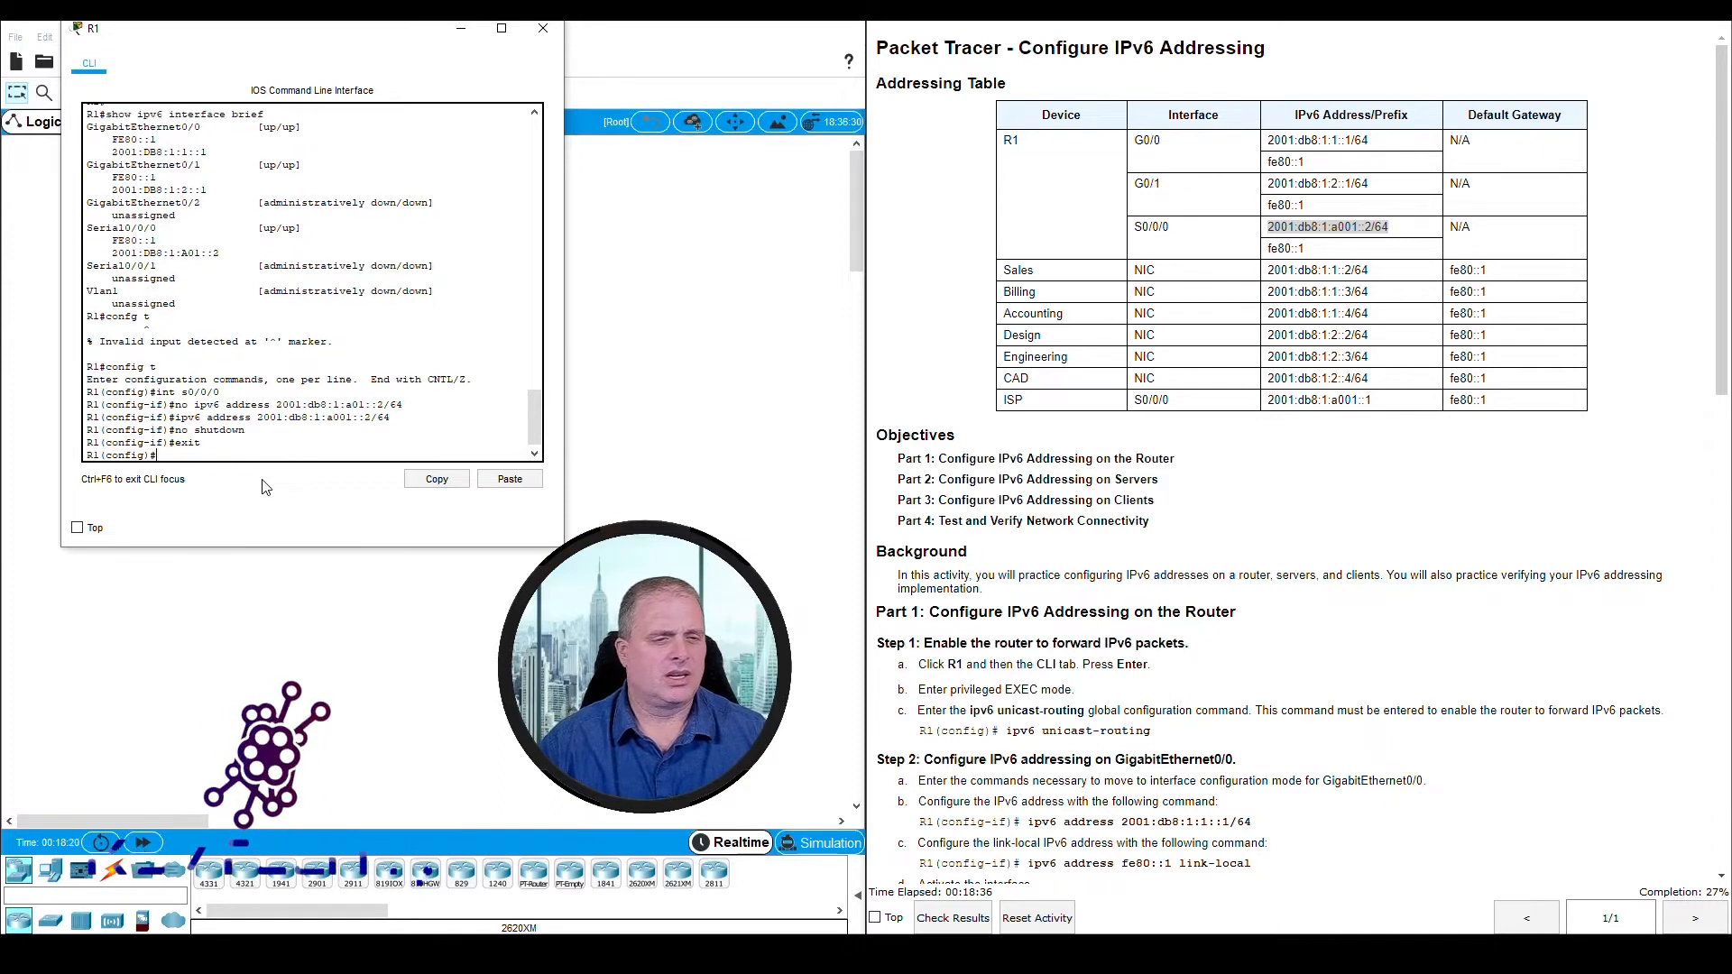
type("exit")
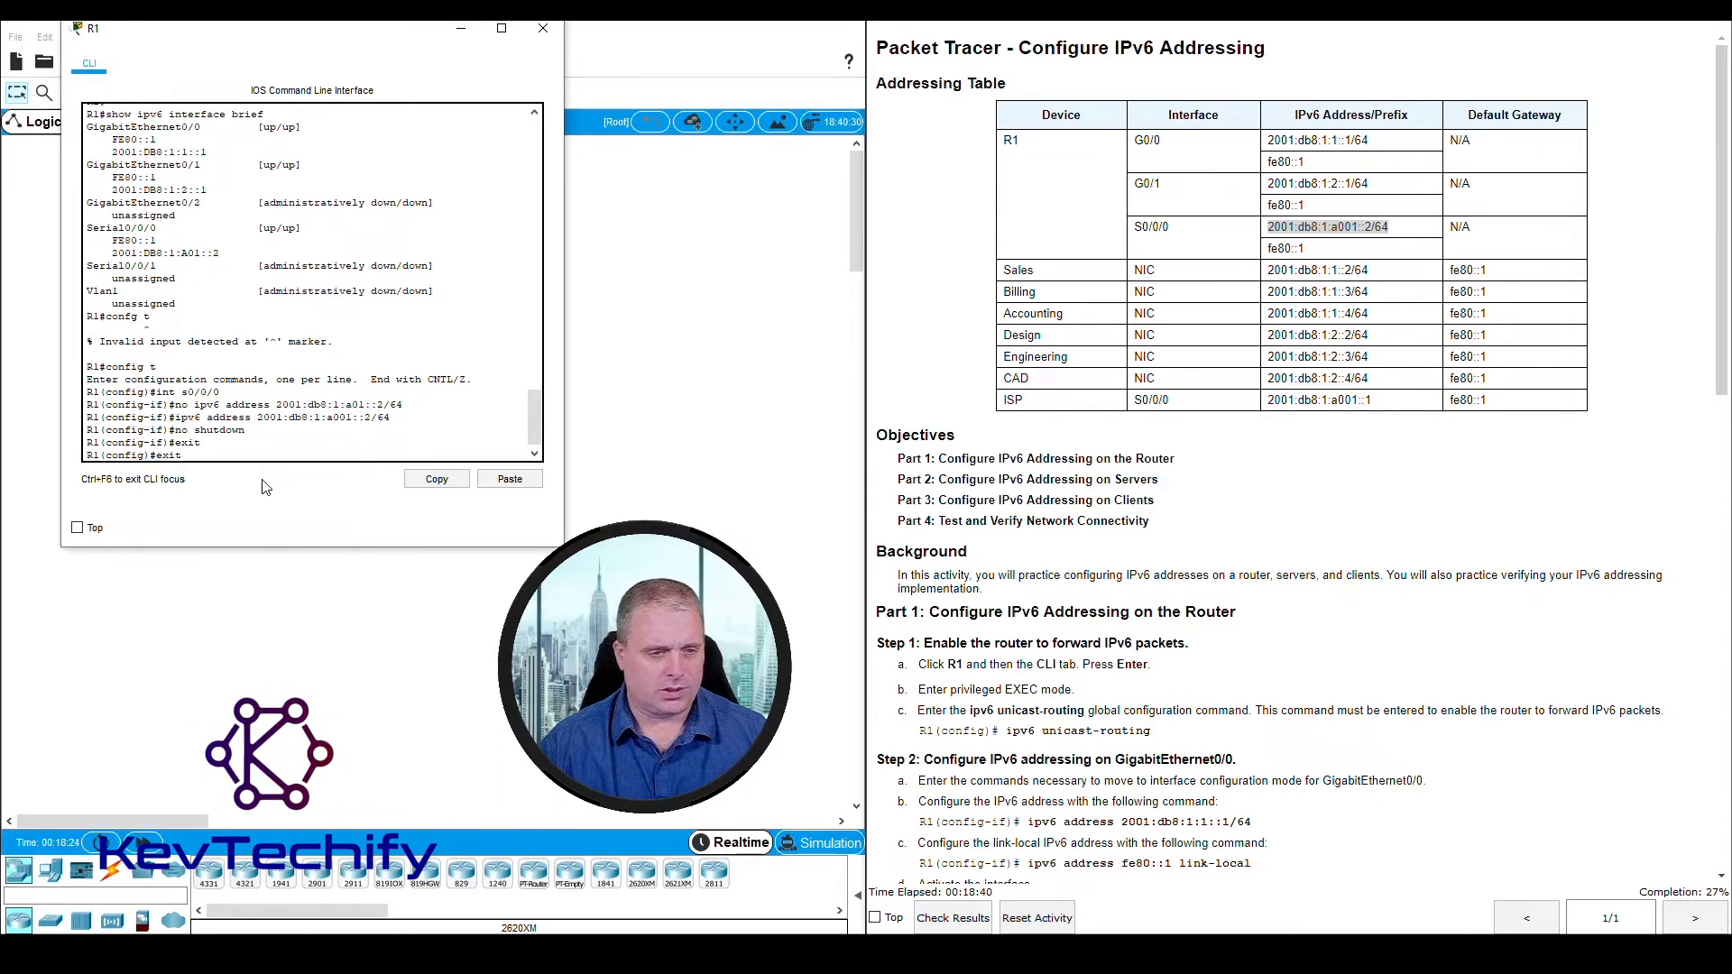
key("Return")
key("Return")
key("Return")
key("Return")
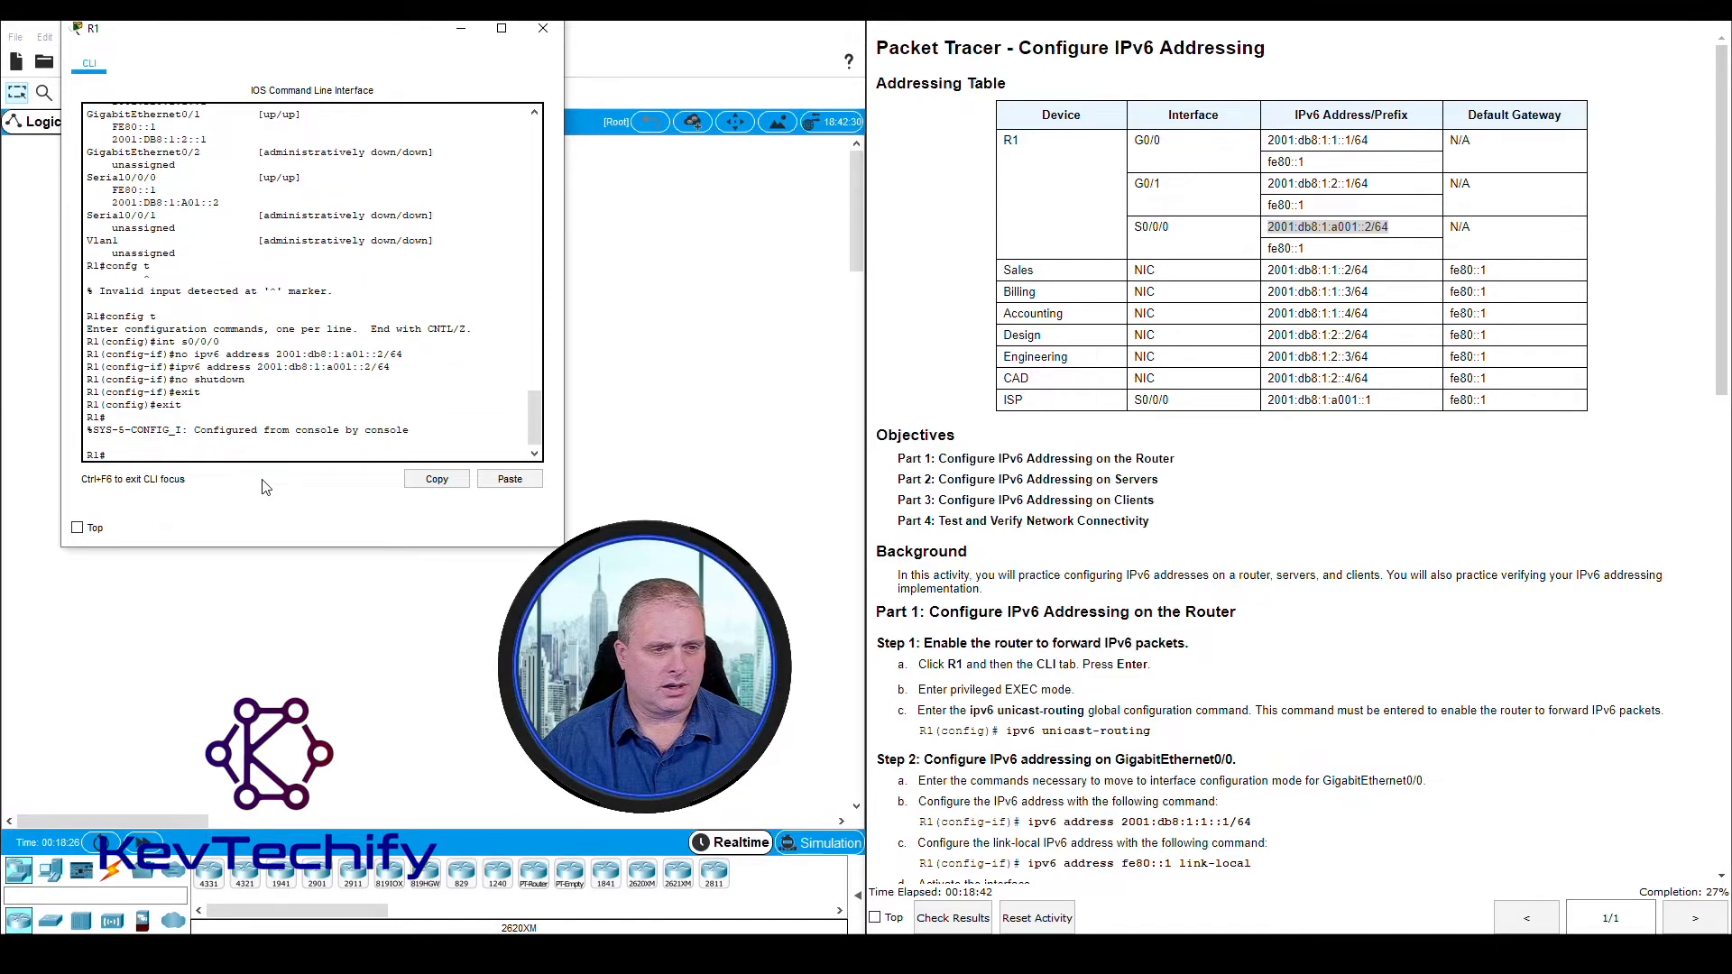
Verify R1's Serial0/0/0 addressing with sho ipv6 int br and close R1's window
type("sho")
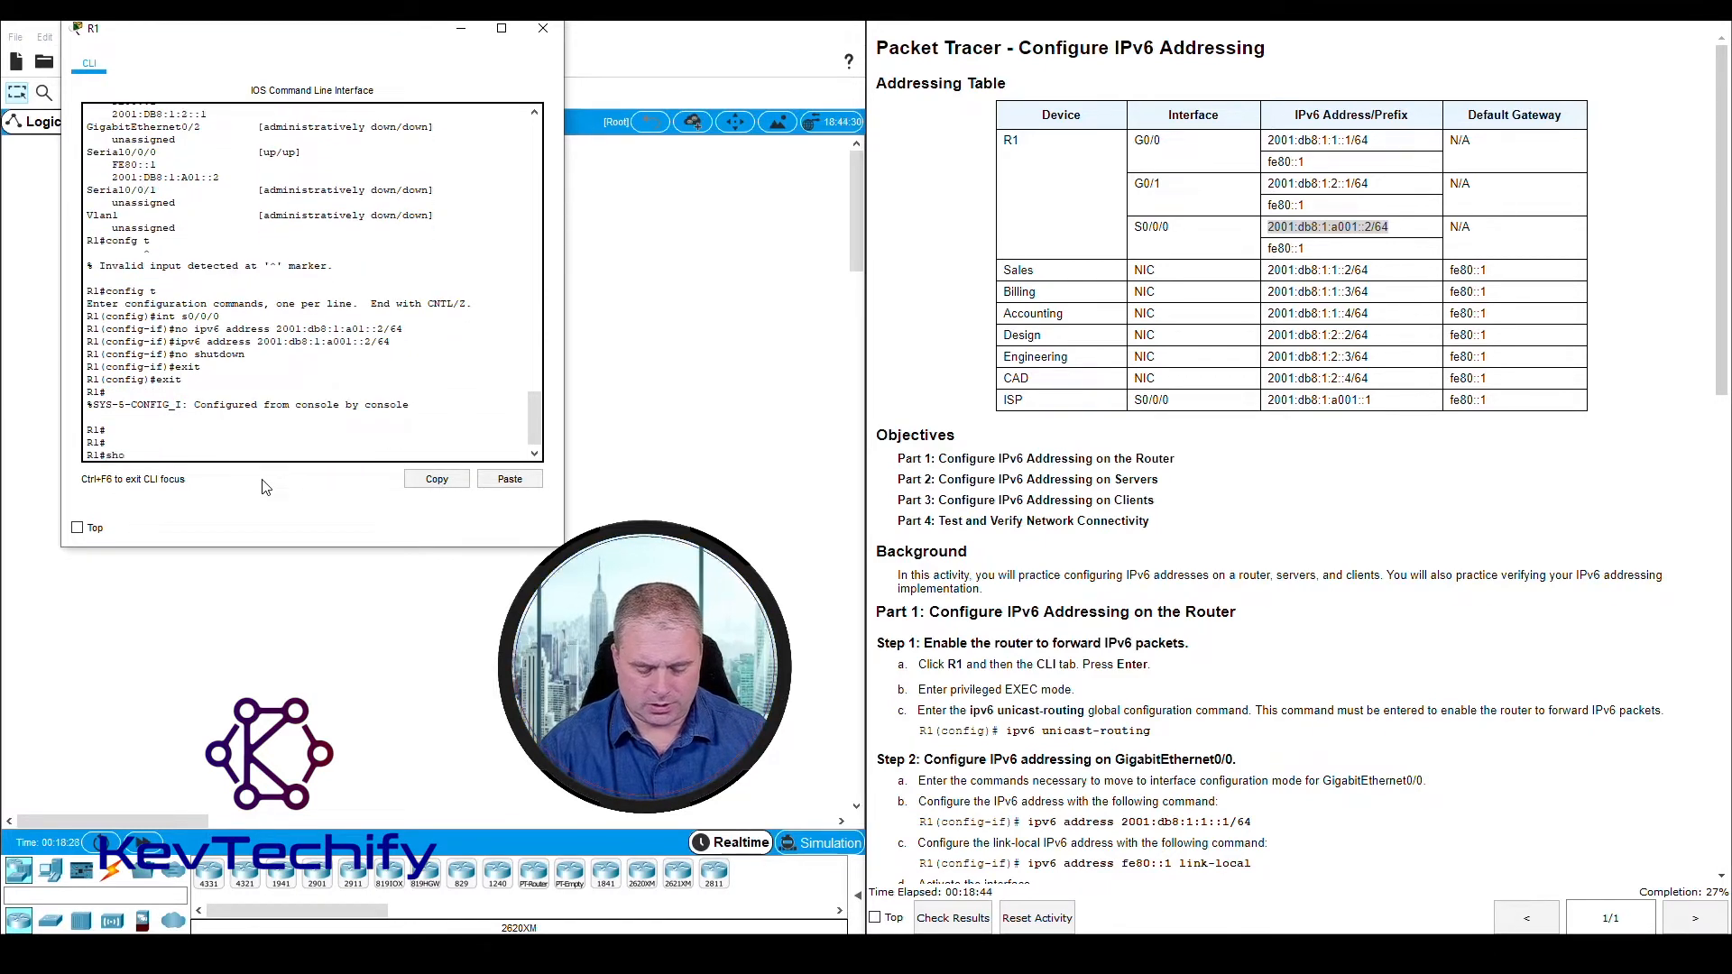
type(" ipv6 int br")
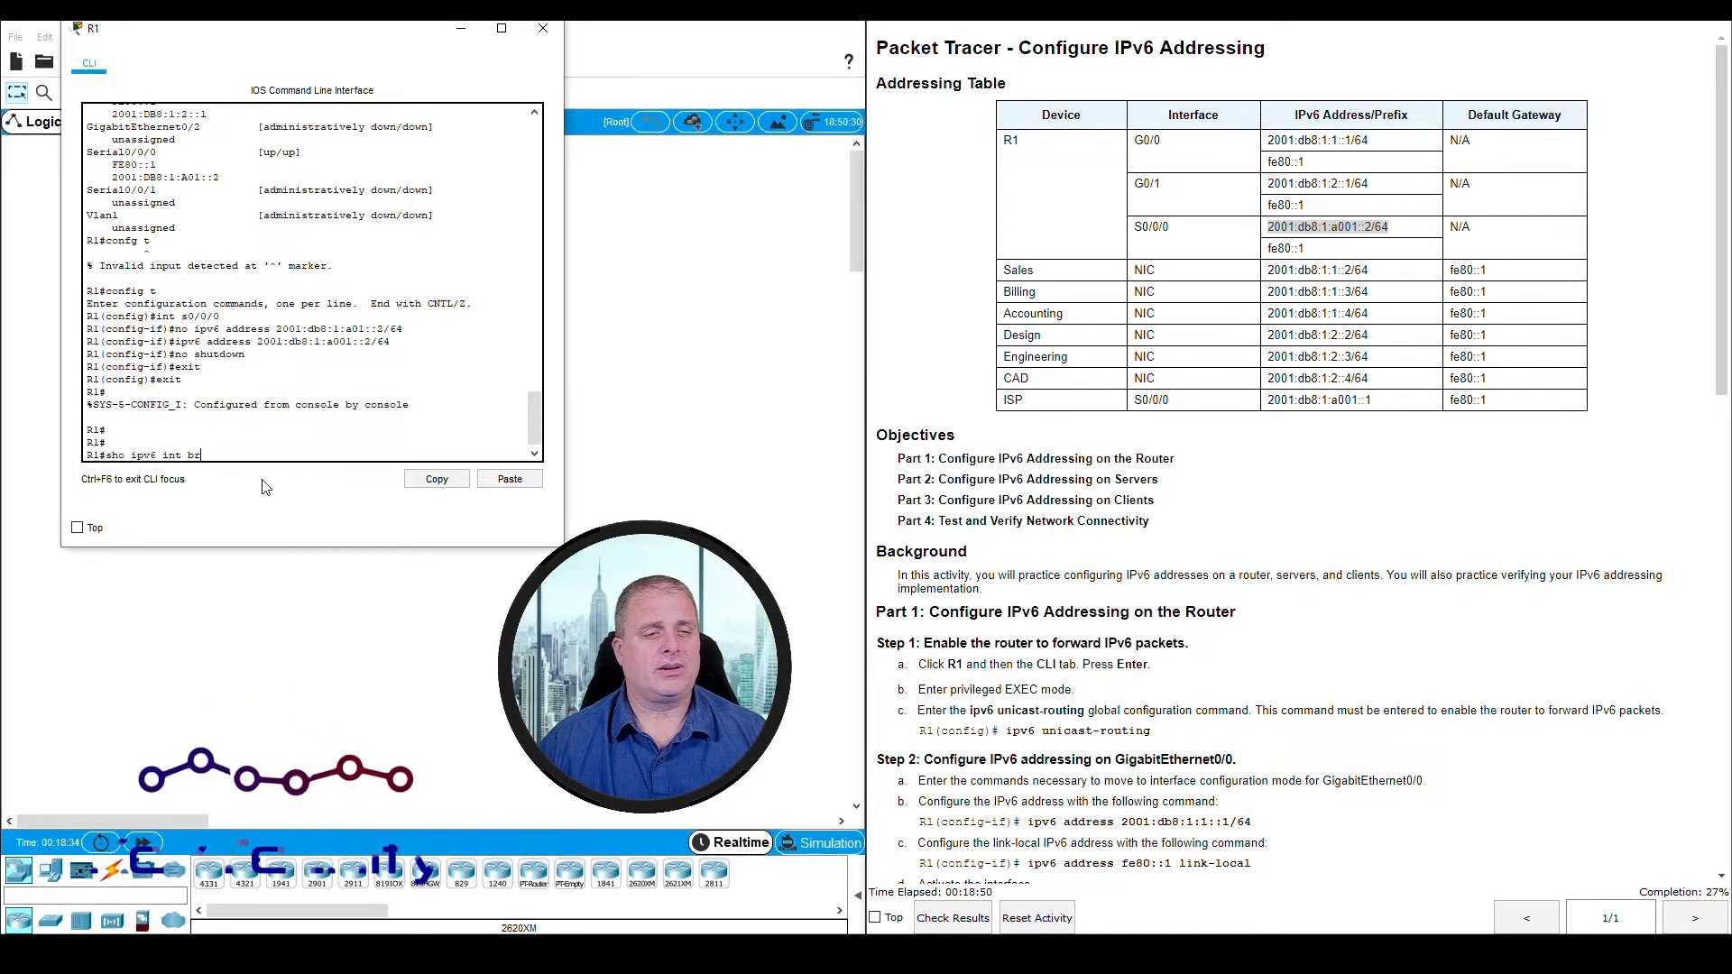
key("Return")
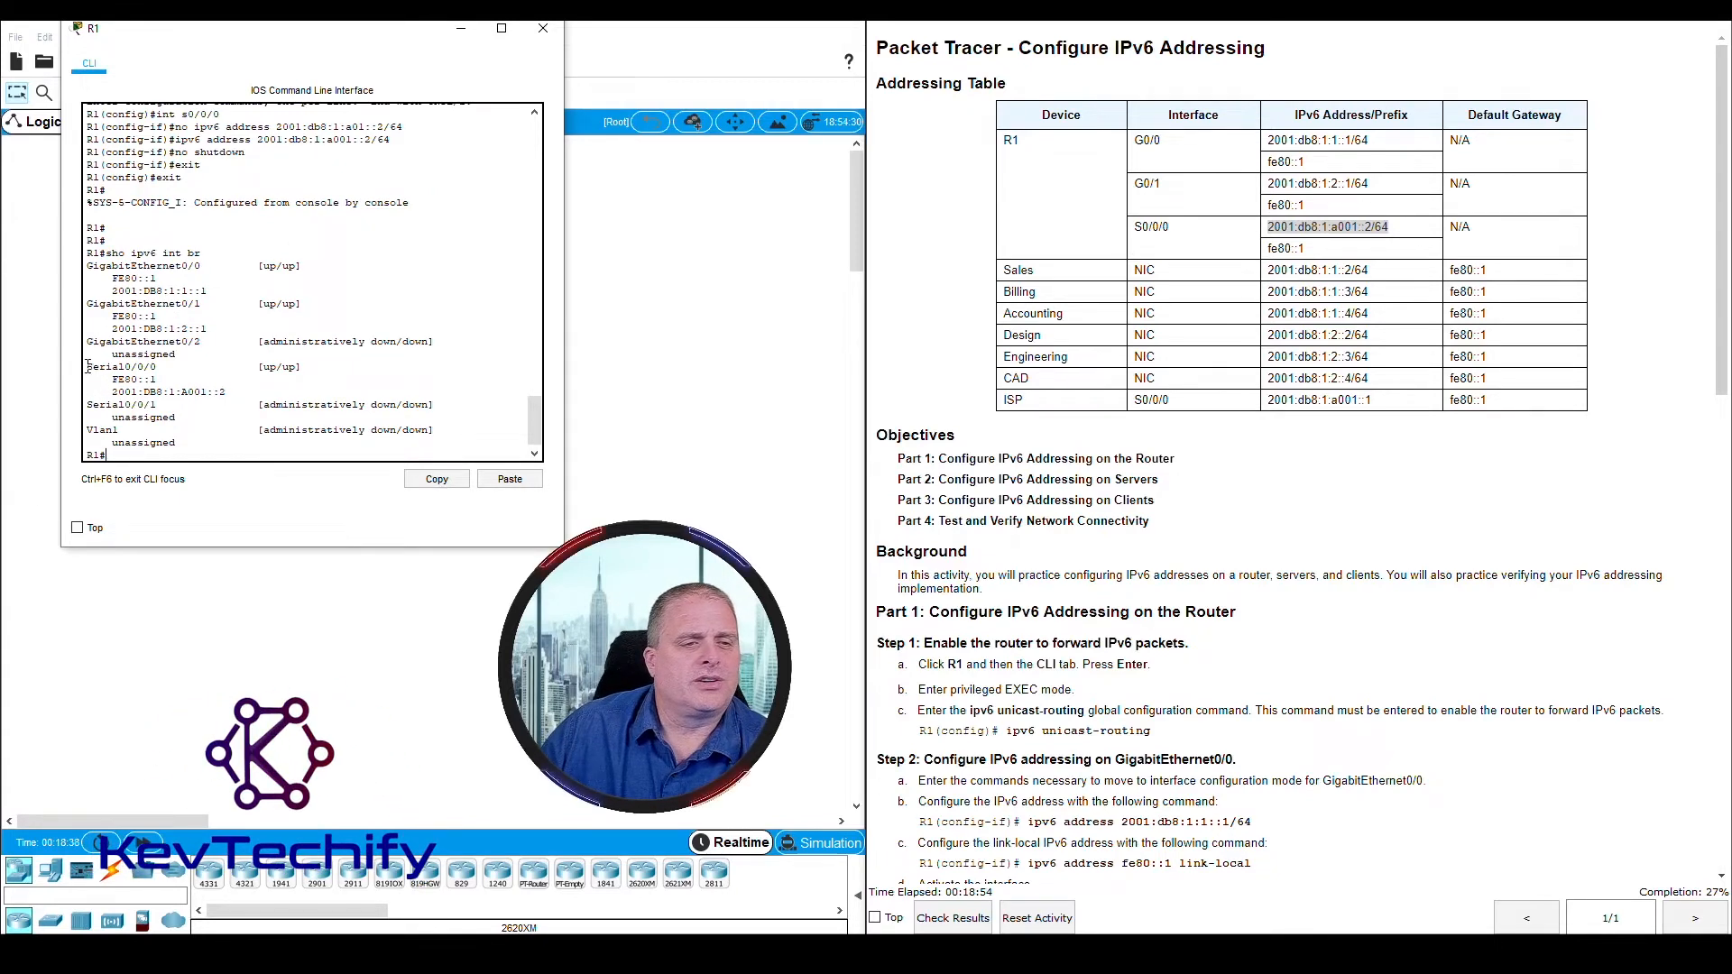
left_click_drag(87, 366, 232, 394)
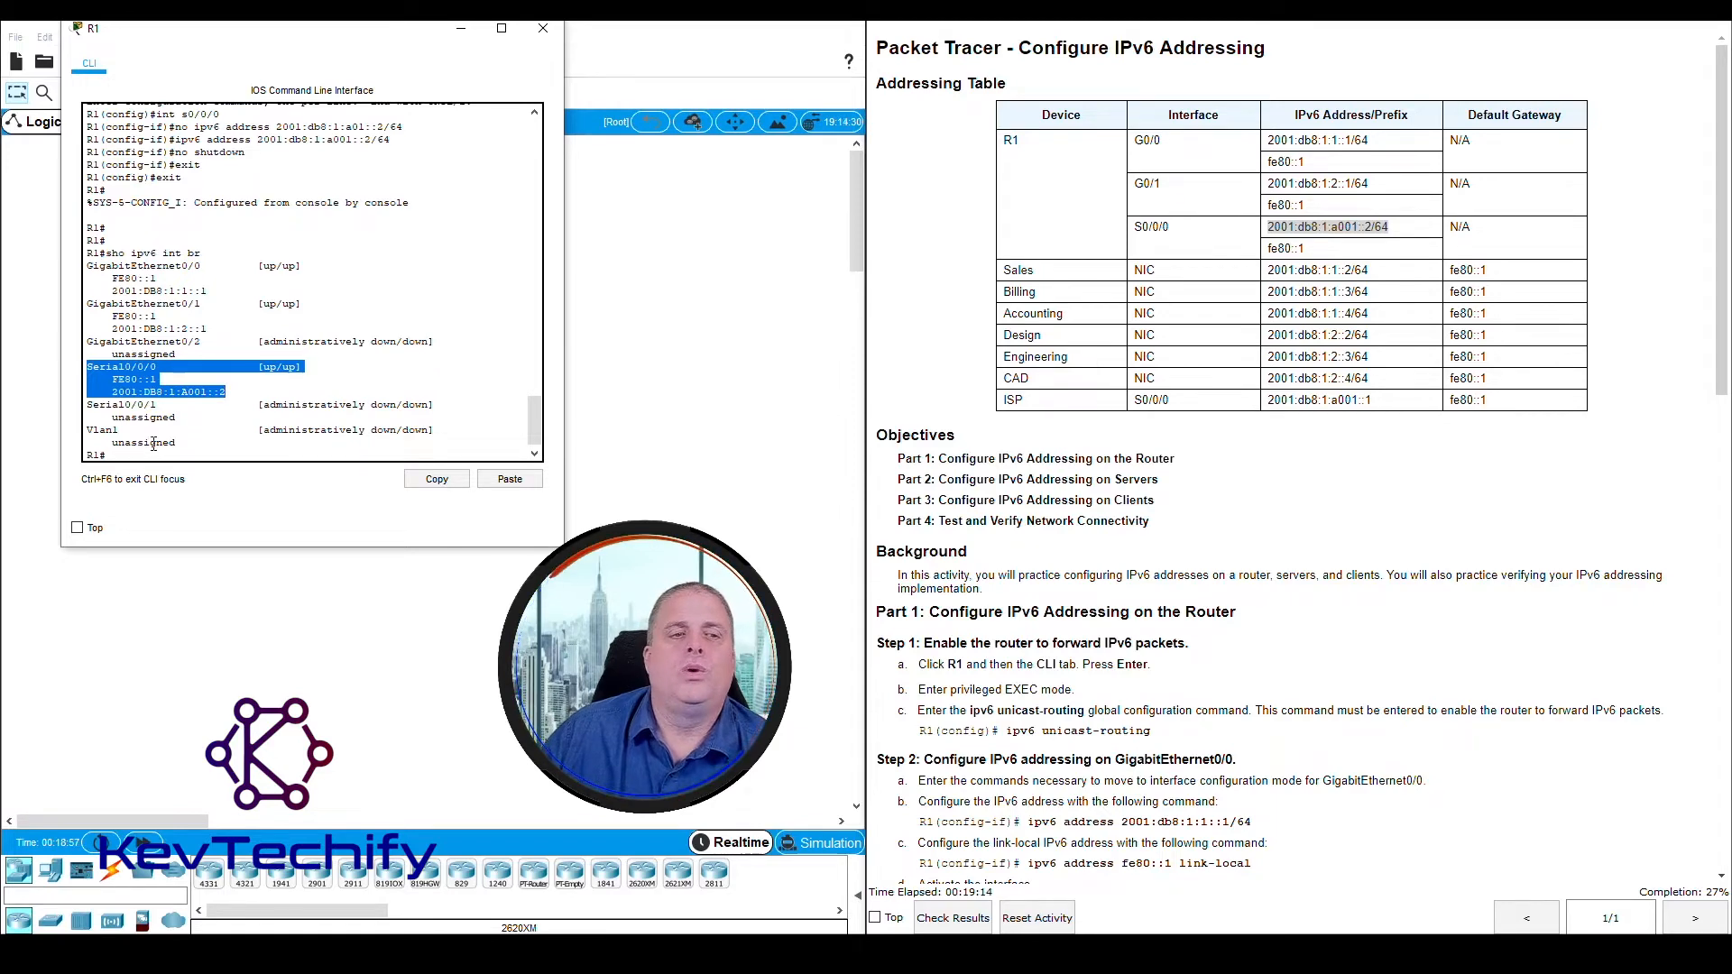
left_click(188, 429)
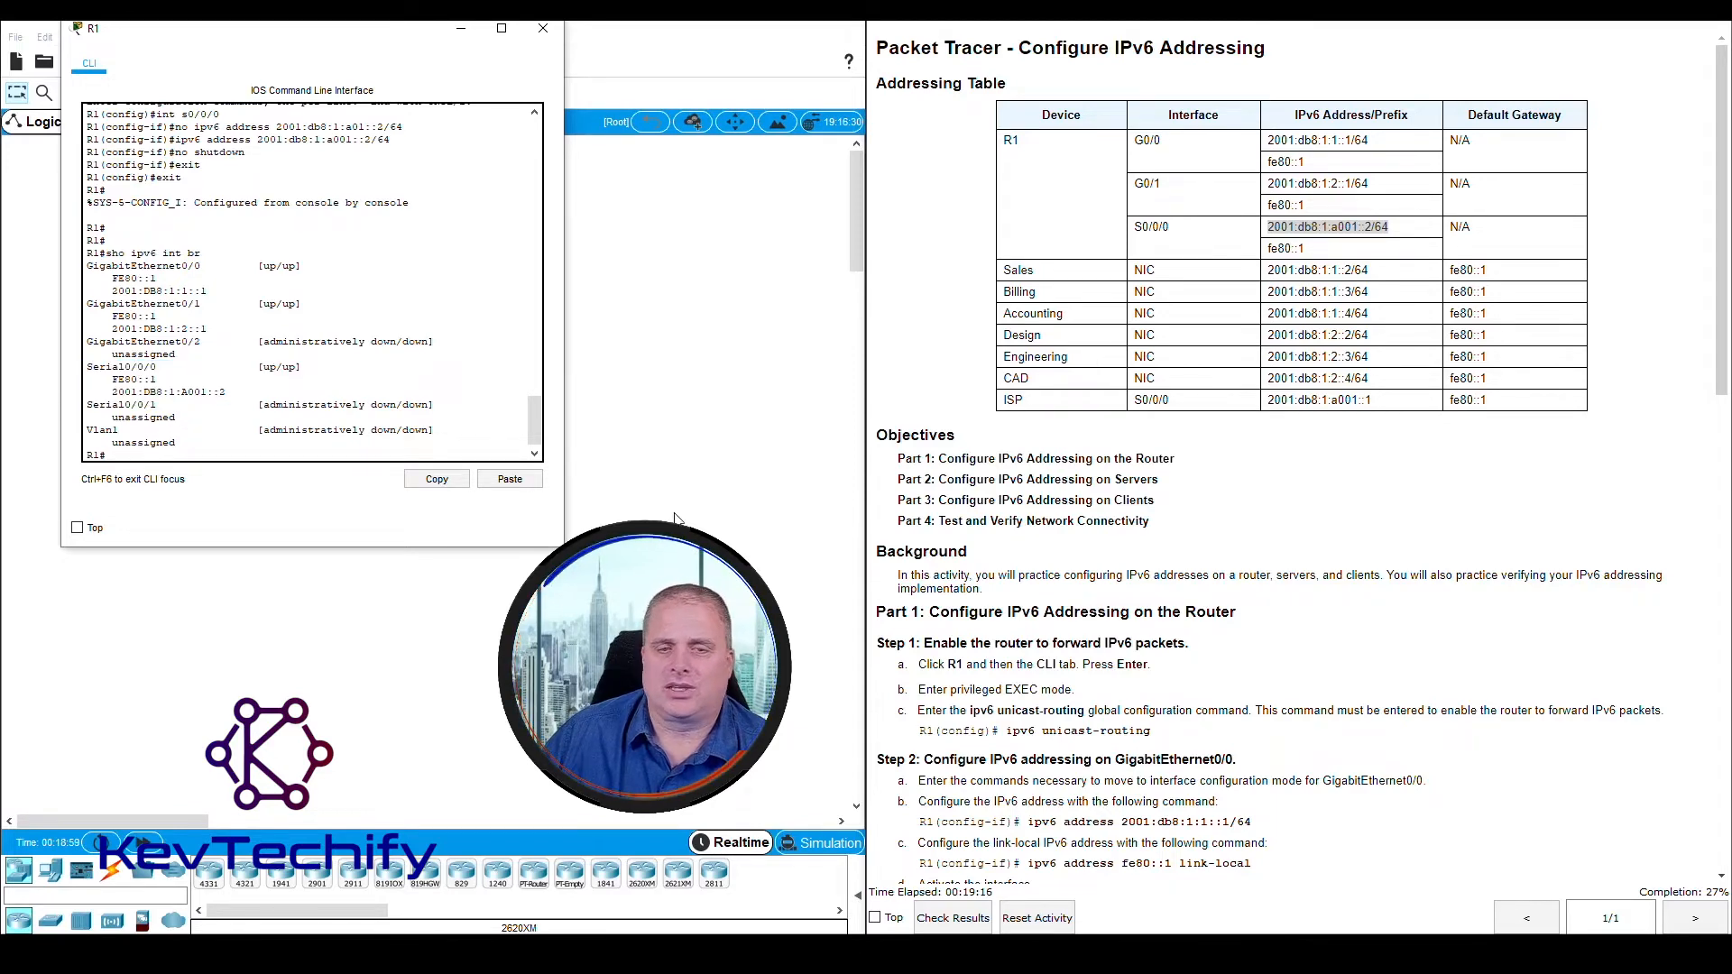
left_click(543, 28)
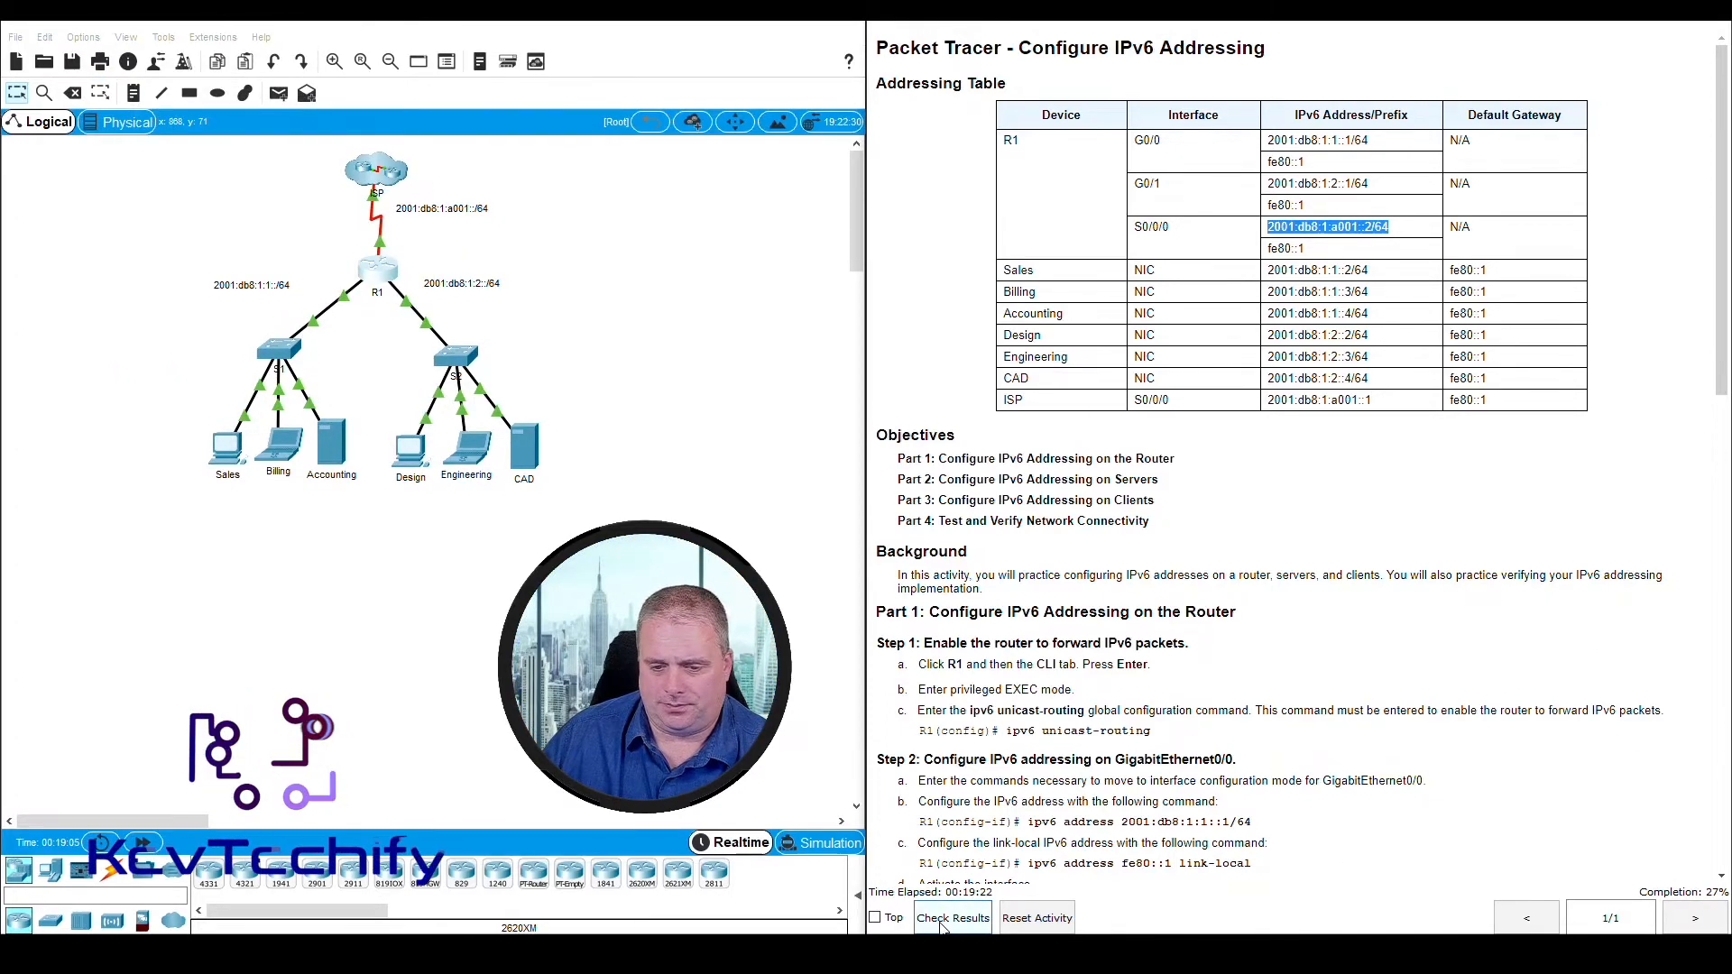
Check the activity results, examine the assessment items for R1's ports, and return to the topology and instructions
left_click(952, 918)
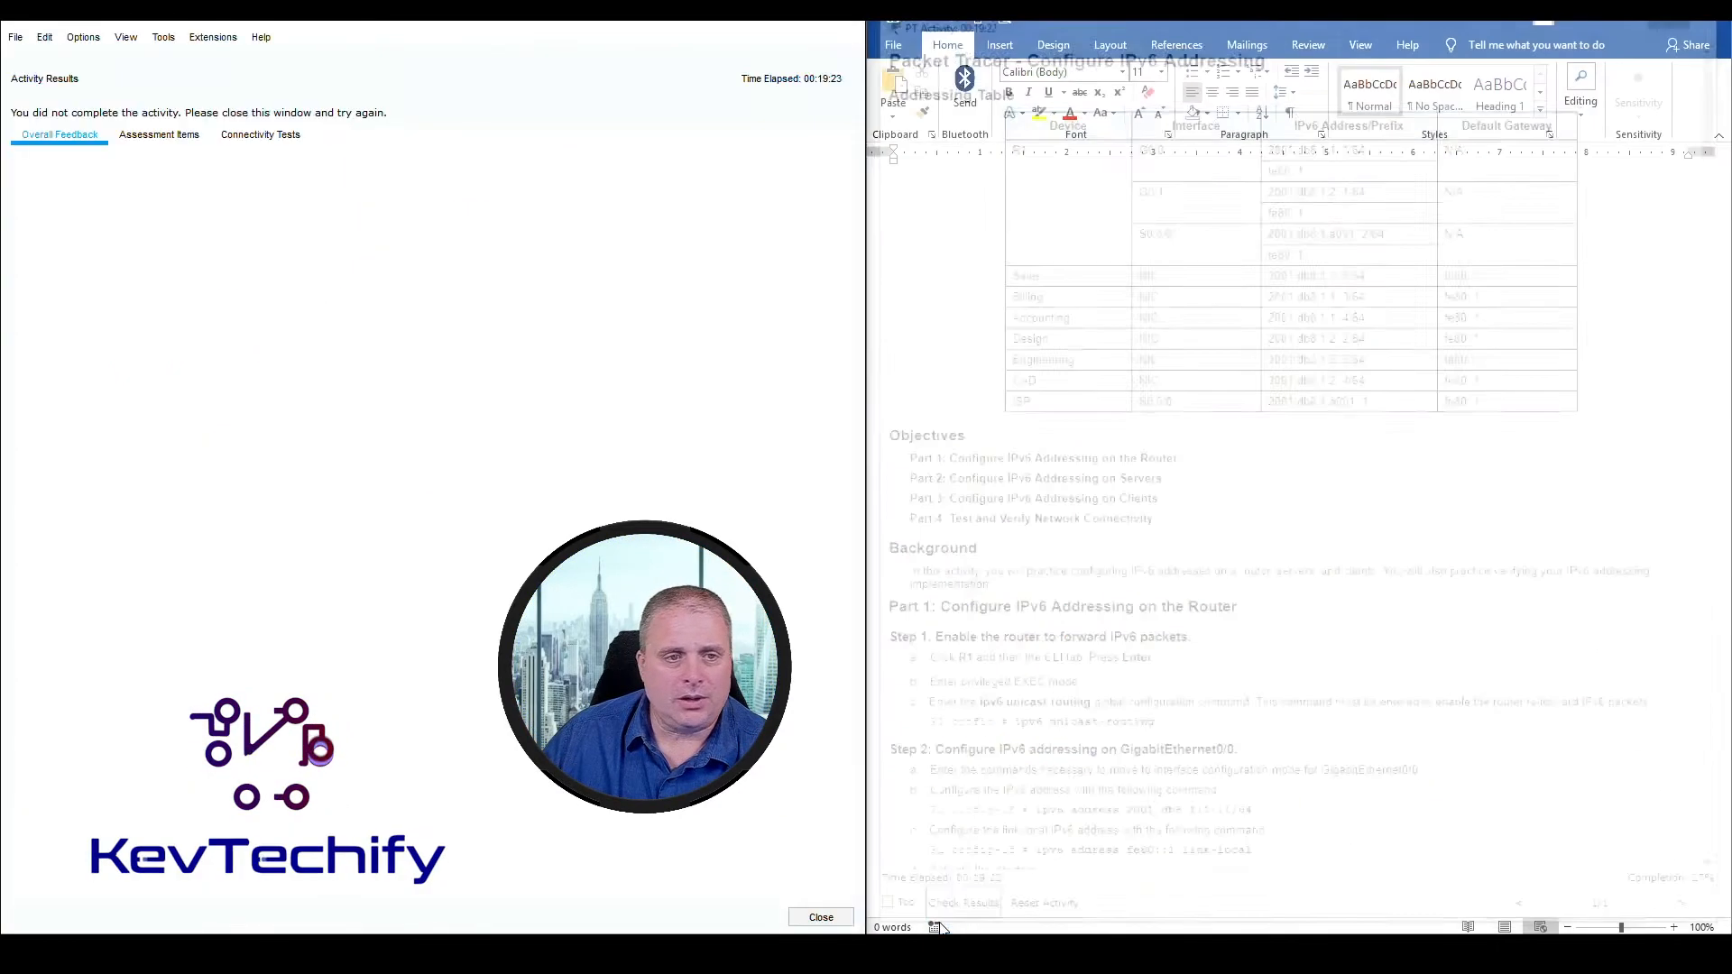
left_click(158, 135)
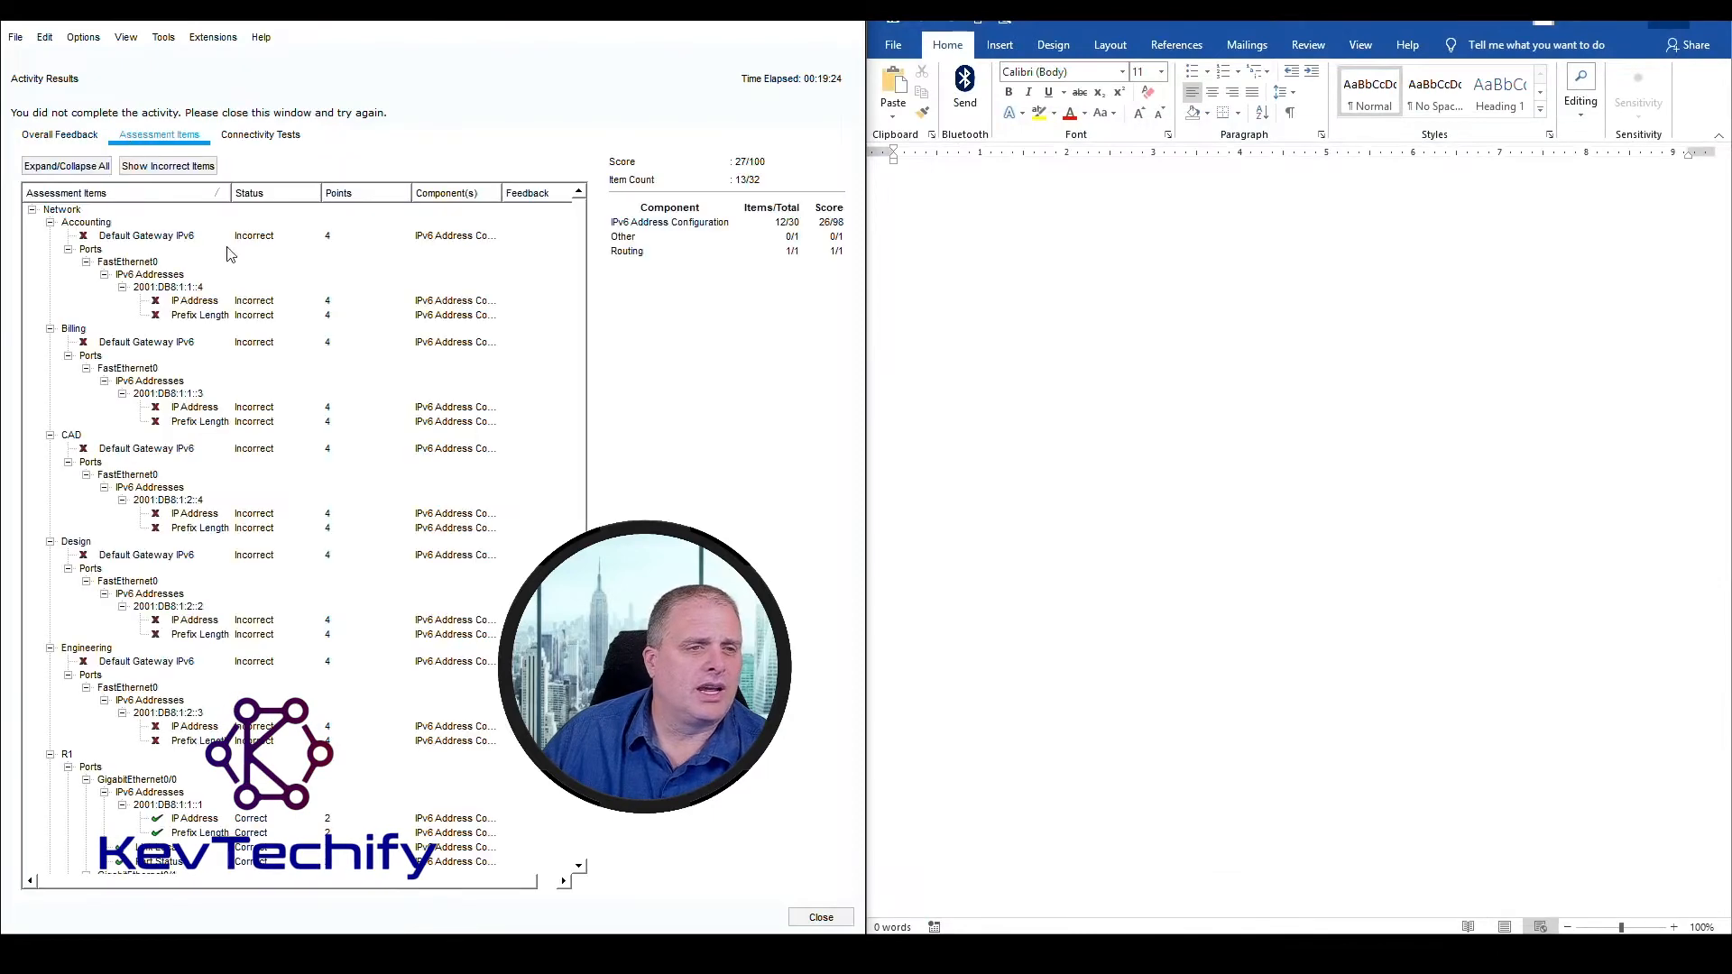
scroll(226, 417, "down", 5)
scroll(226, 416, "down", 3)
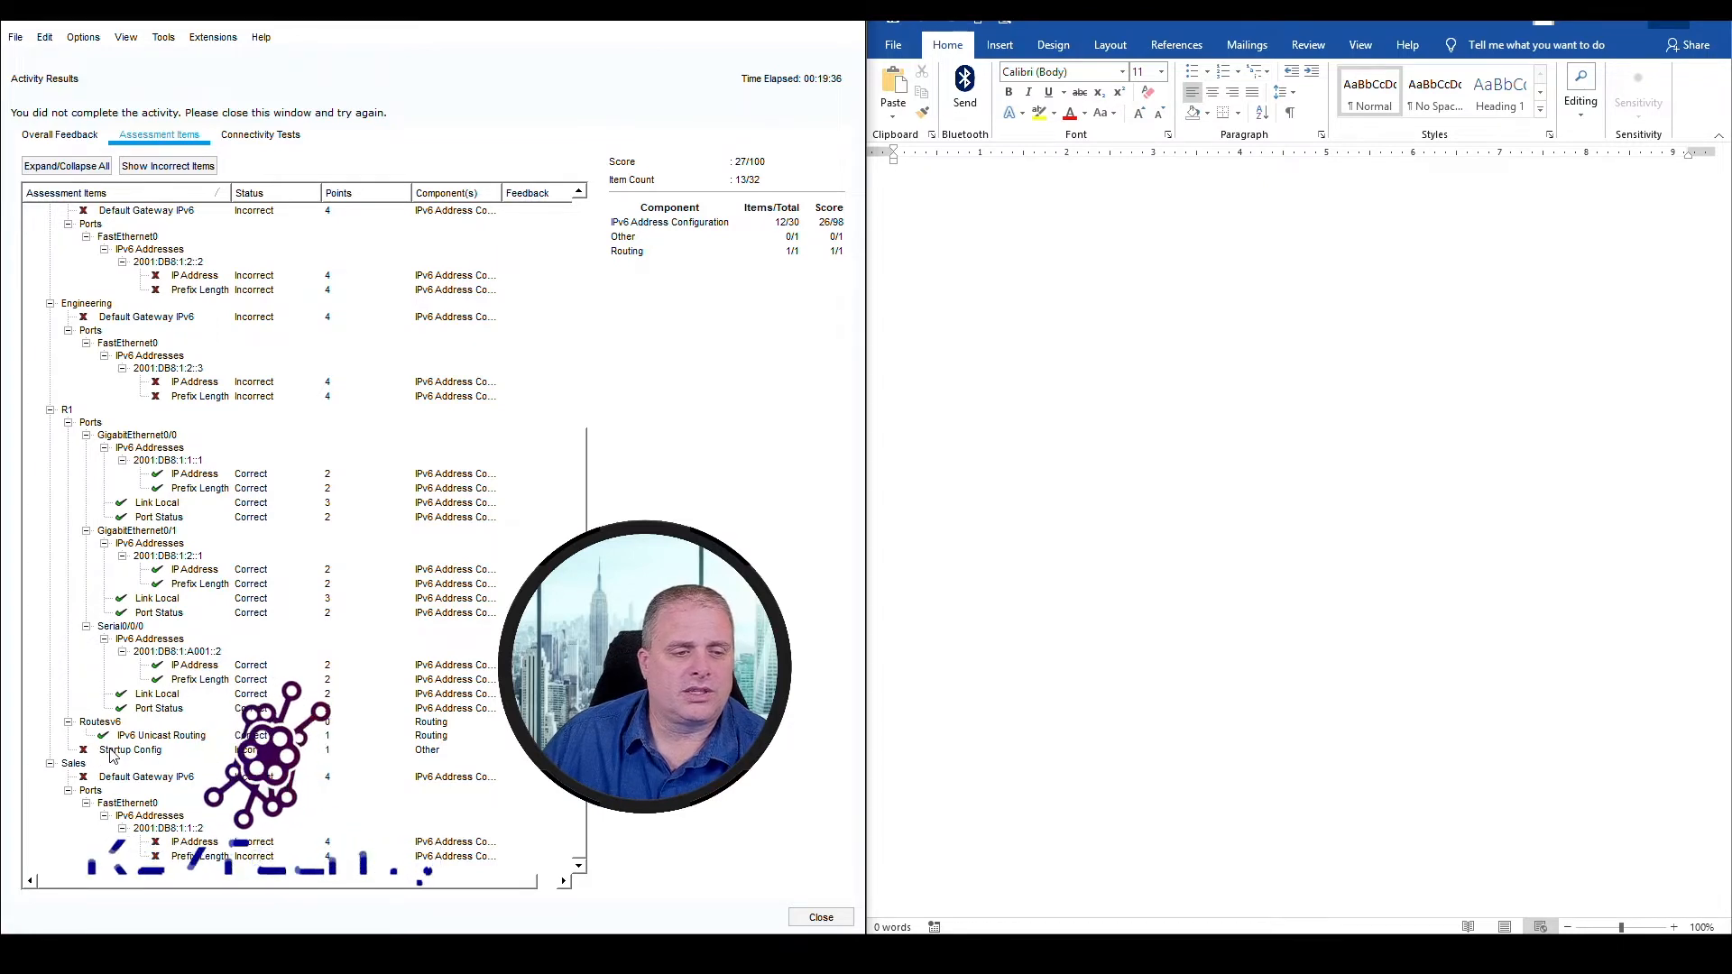
left_click(844, 11)
double_click(1653, 392)
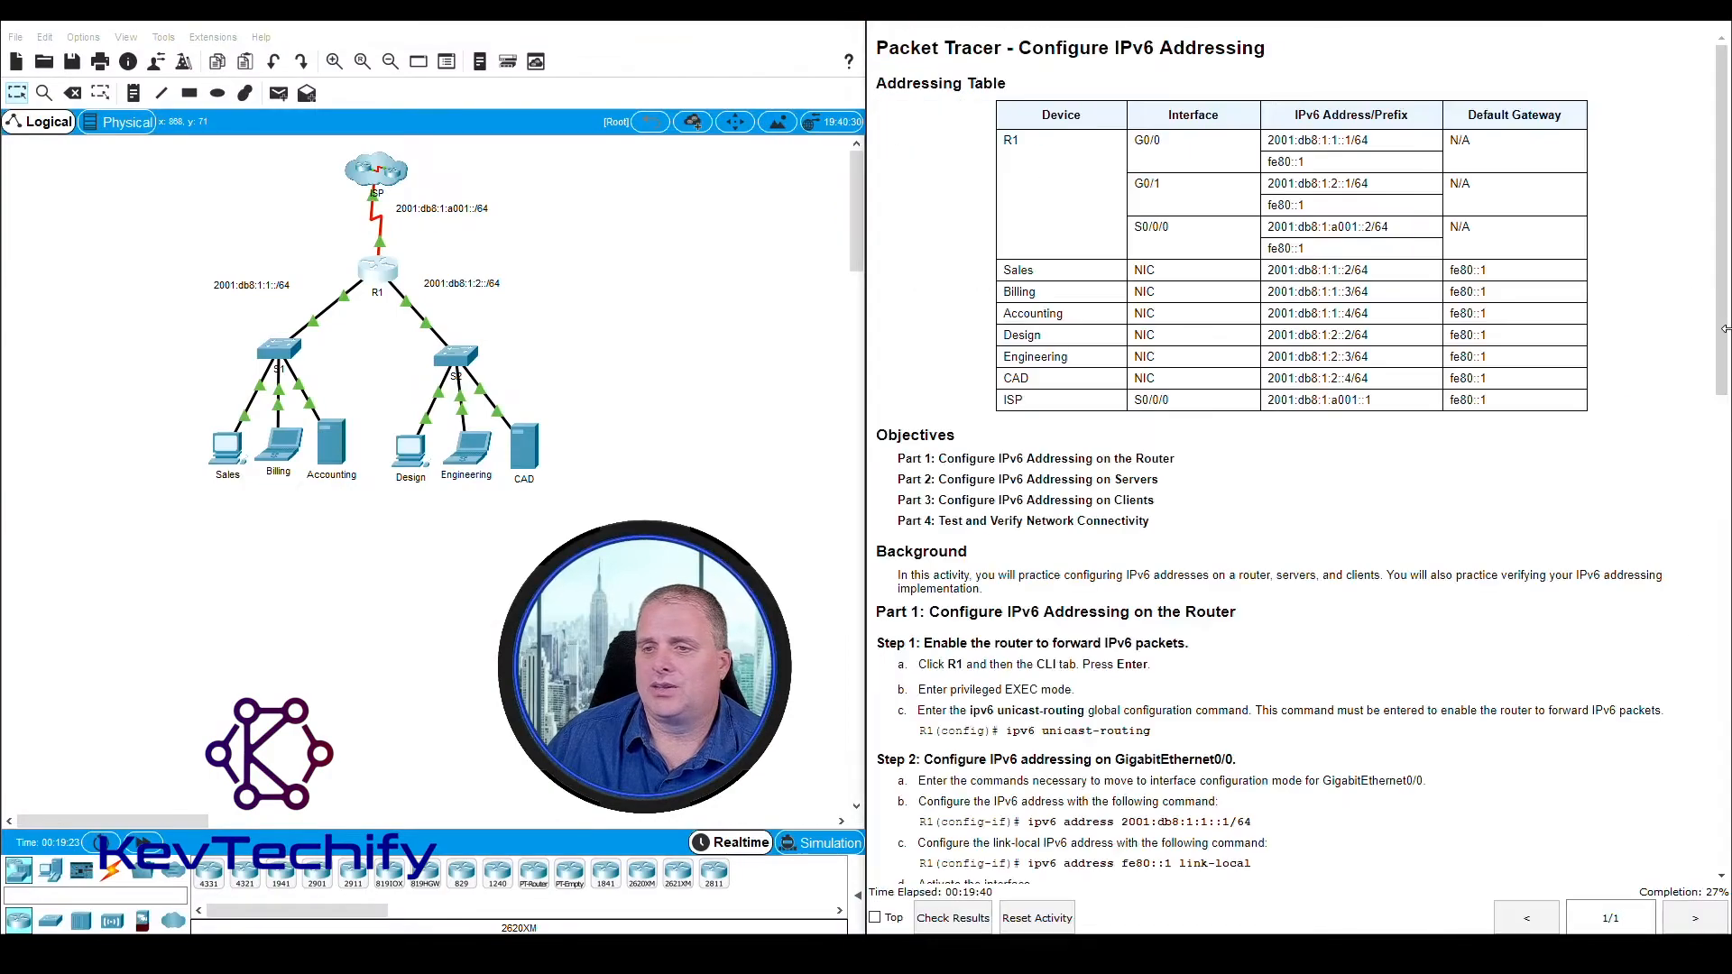
Review Step 5 of the instructions, including saving the router configuration to NVRAM, and open R1
scroll(1014, 491, "down", 10)
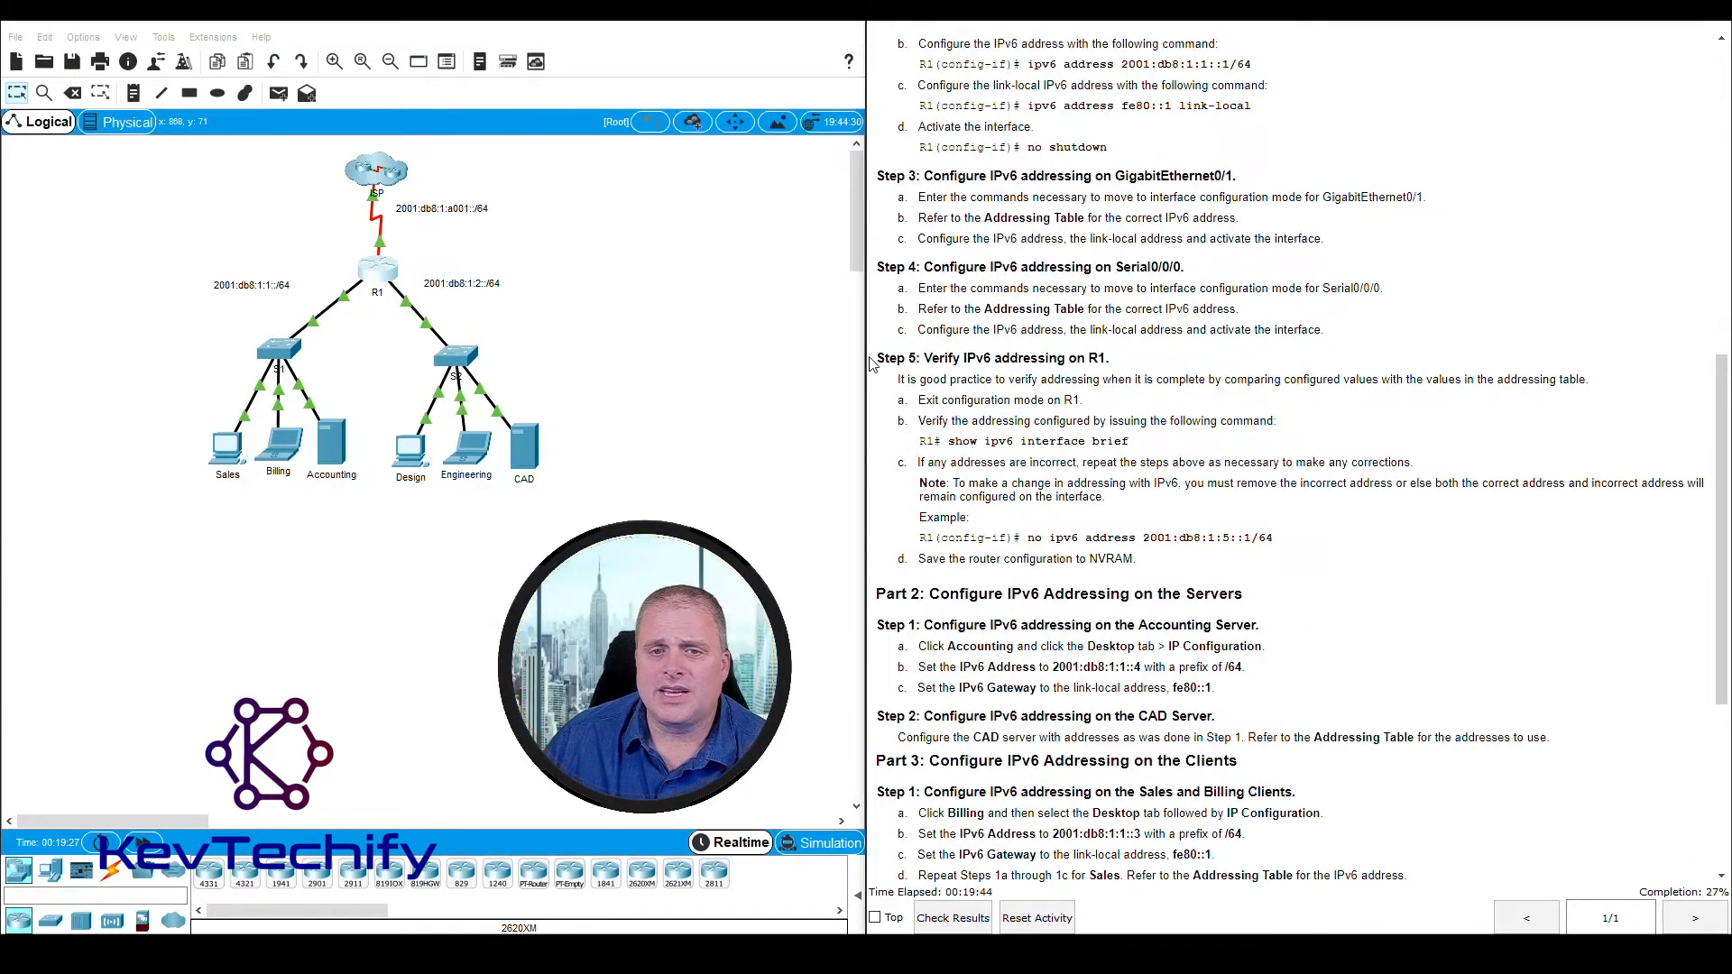
left_click_drag(878, 358, 1118, 562)
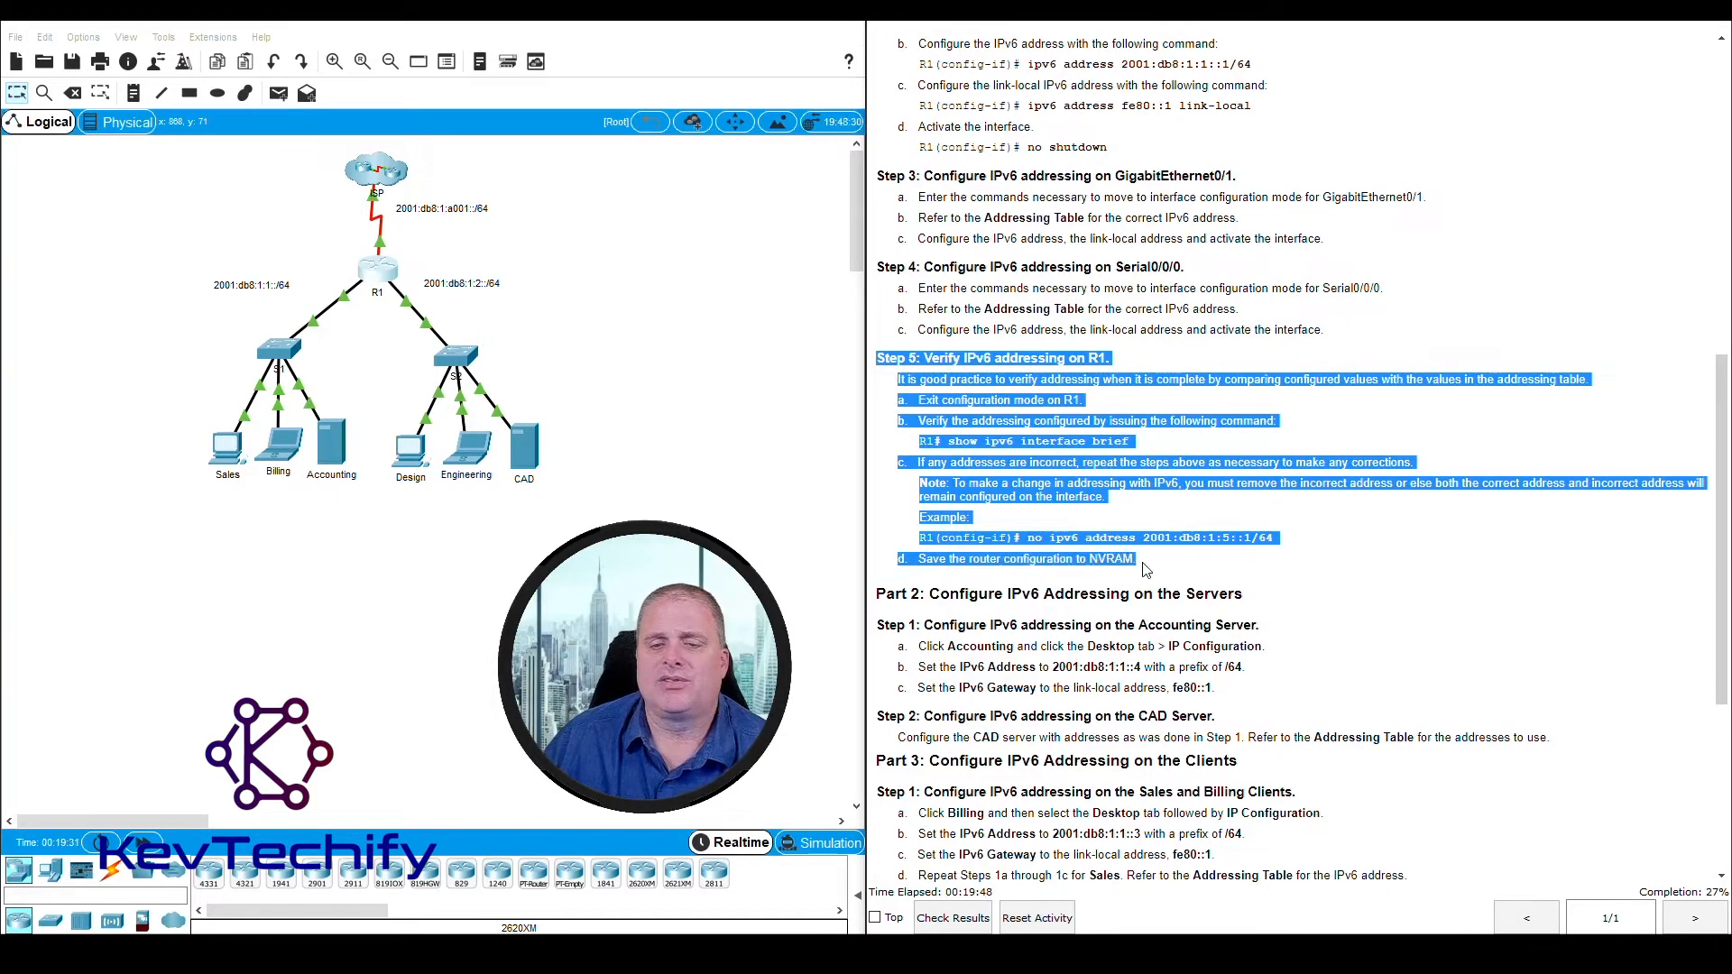
left_click(1147, 567)
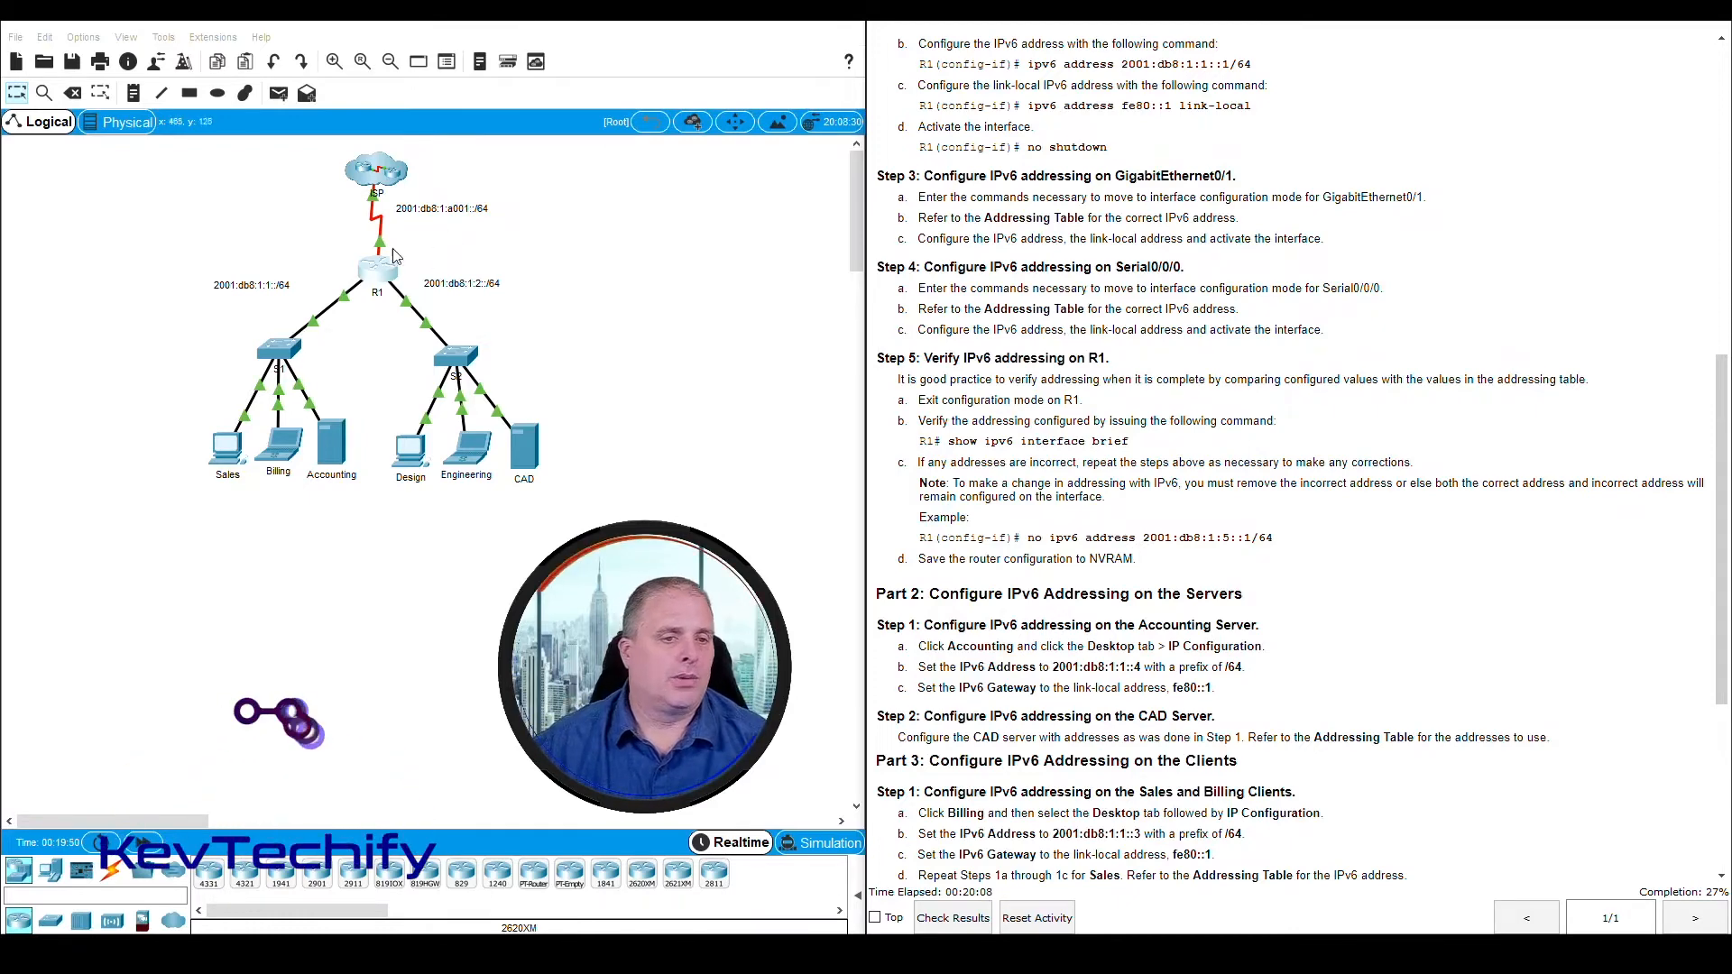
left_click(380, 273)
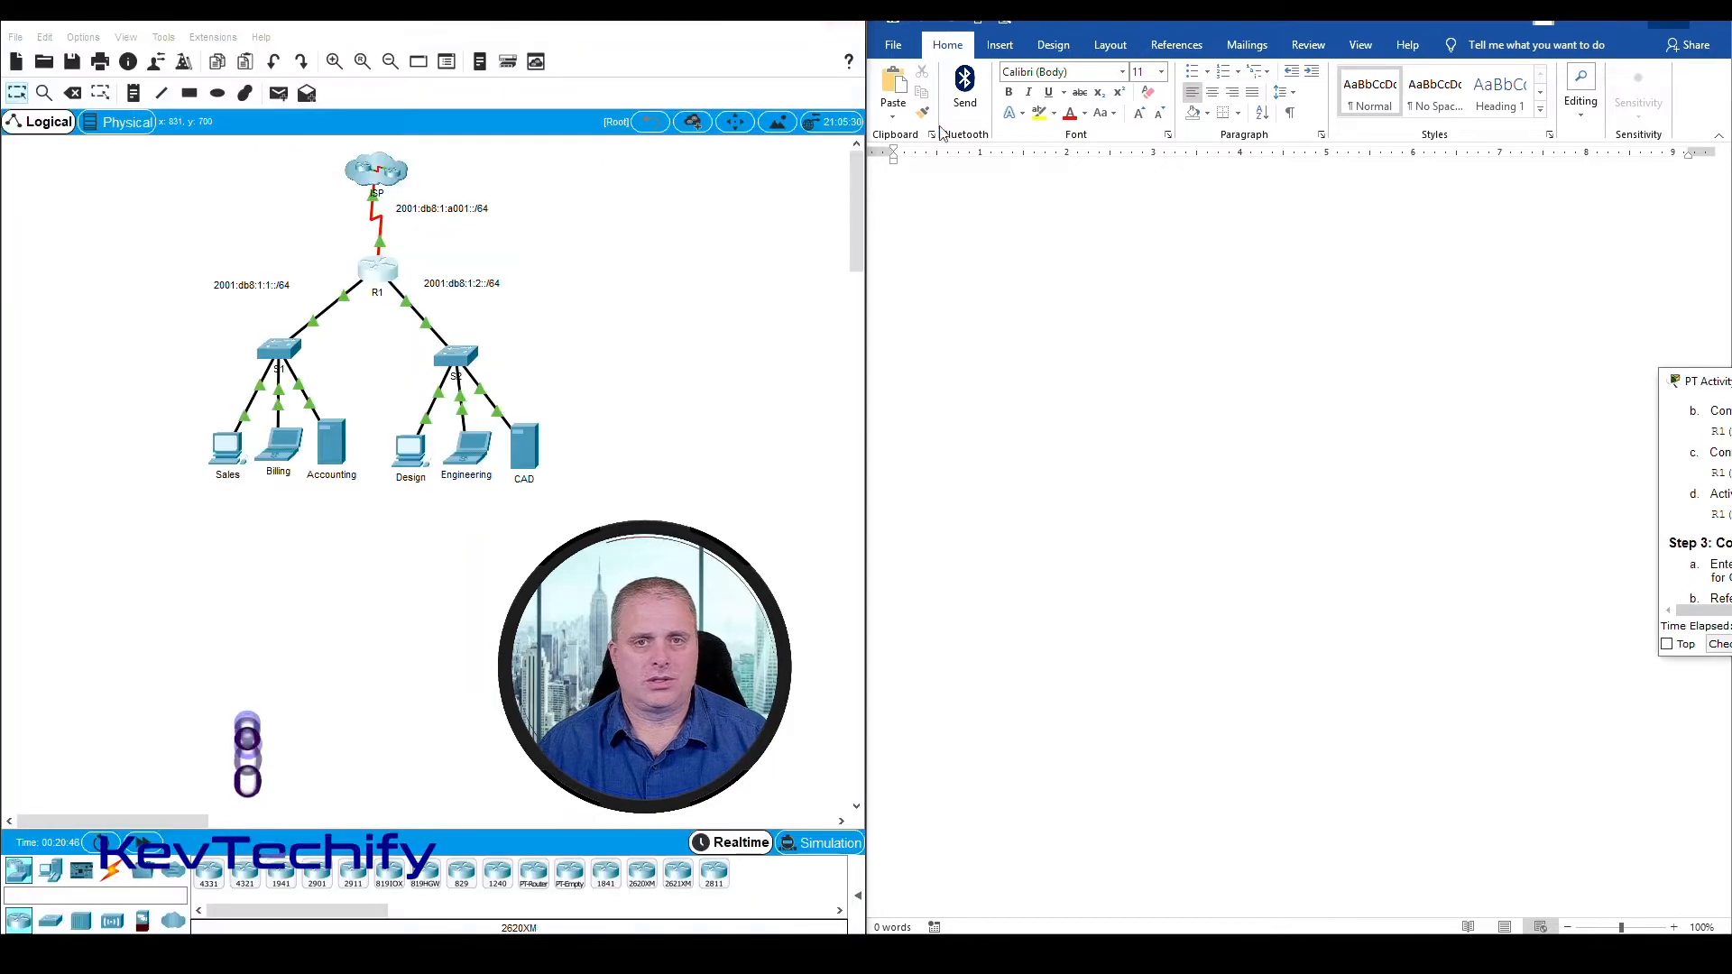
Locate Part 2 on configuring the servers in the instructions and briefly view the Accounting server's desktop applications
left_click_drag(1712, 387, 1299, 27)
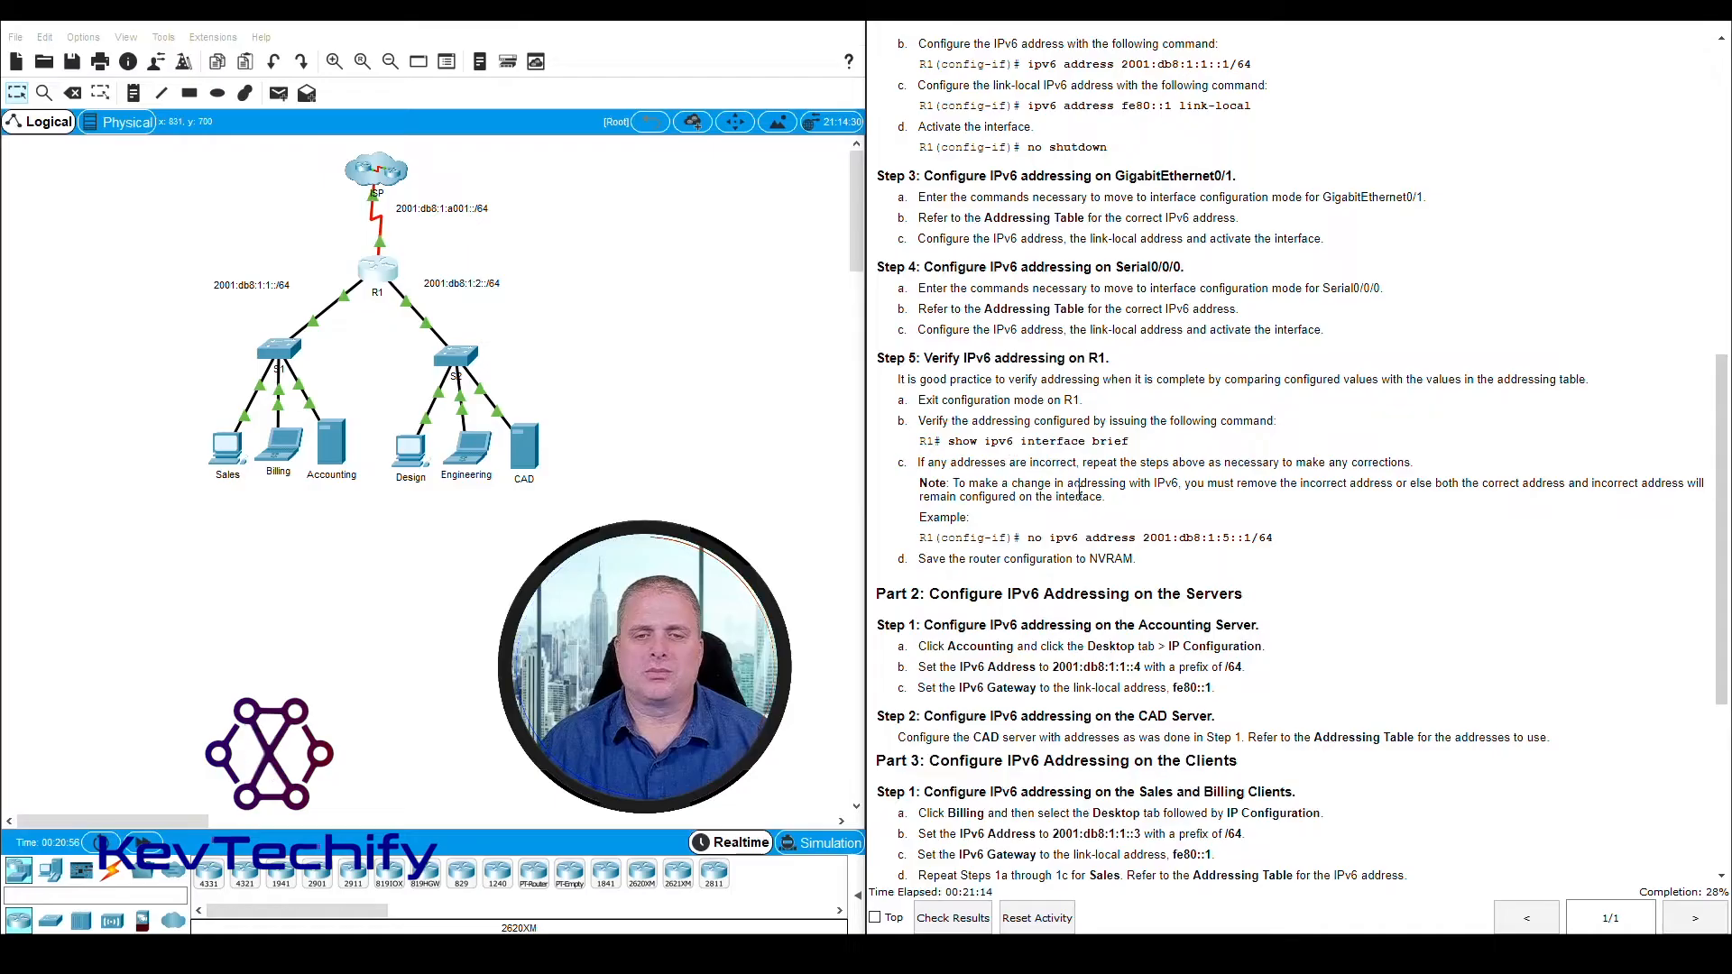
scroll(1028, 280, "down", 5)
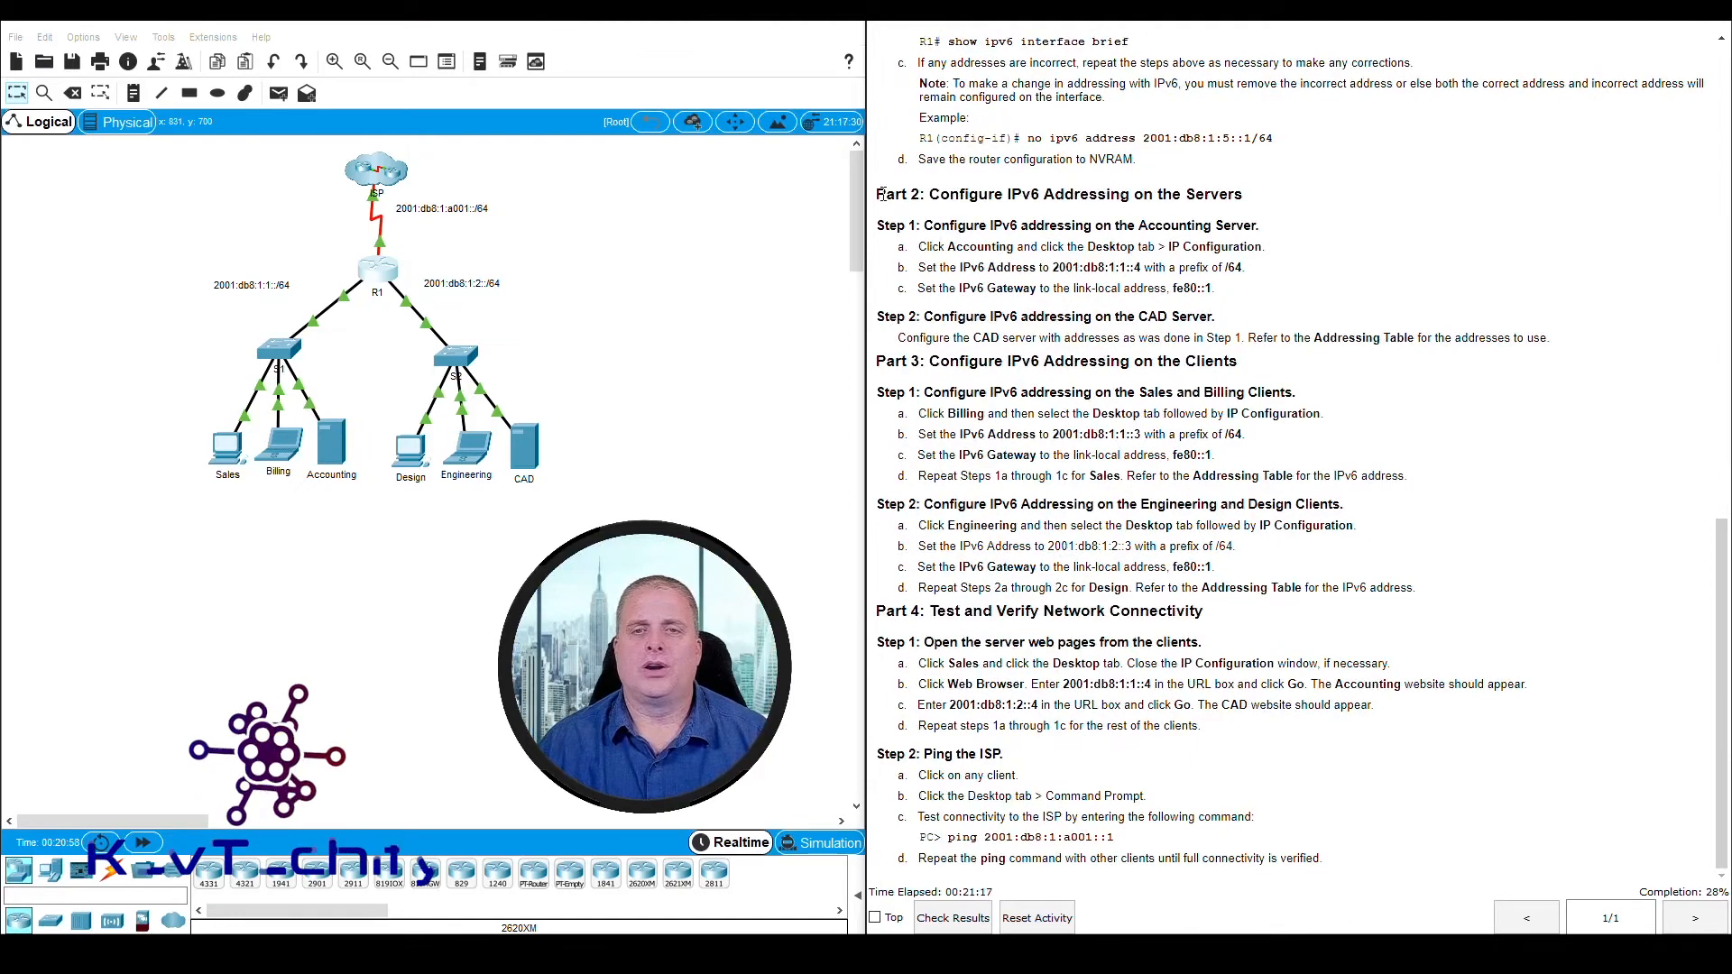
left_click_drag(887, 194, 1260, 203)
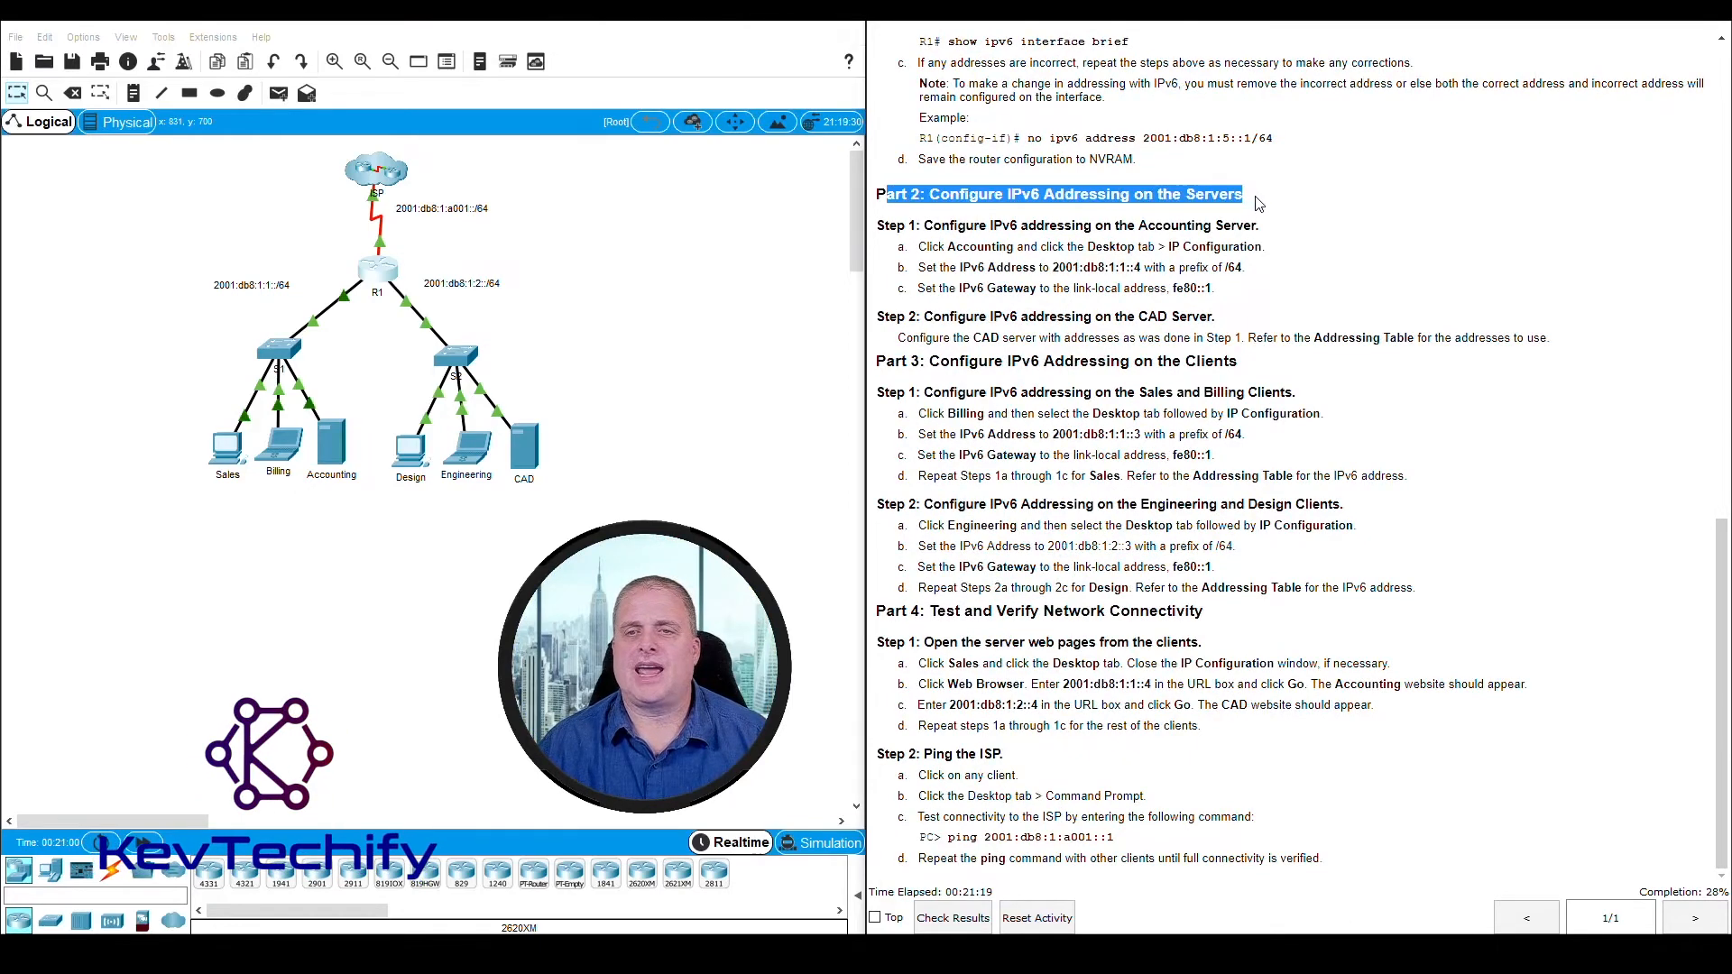
left_click(1259, 203)
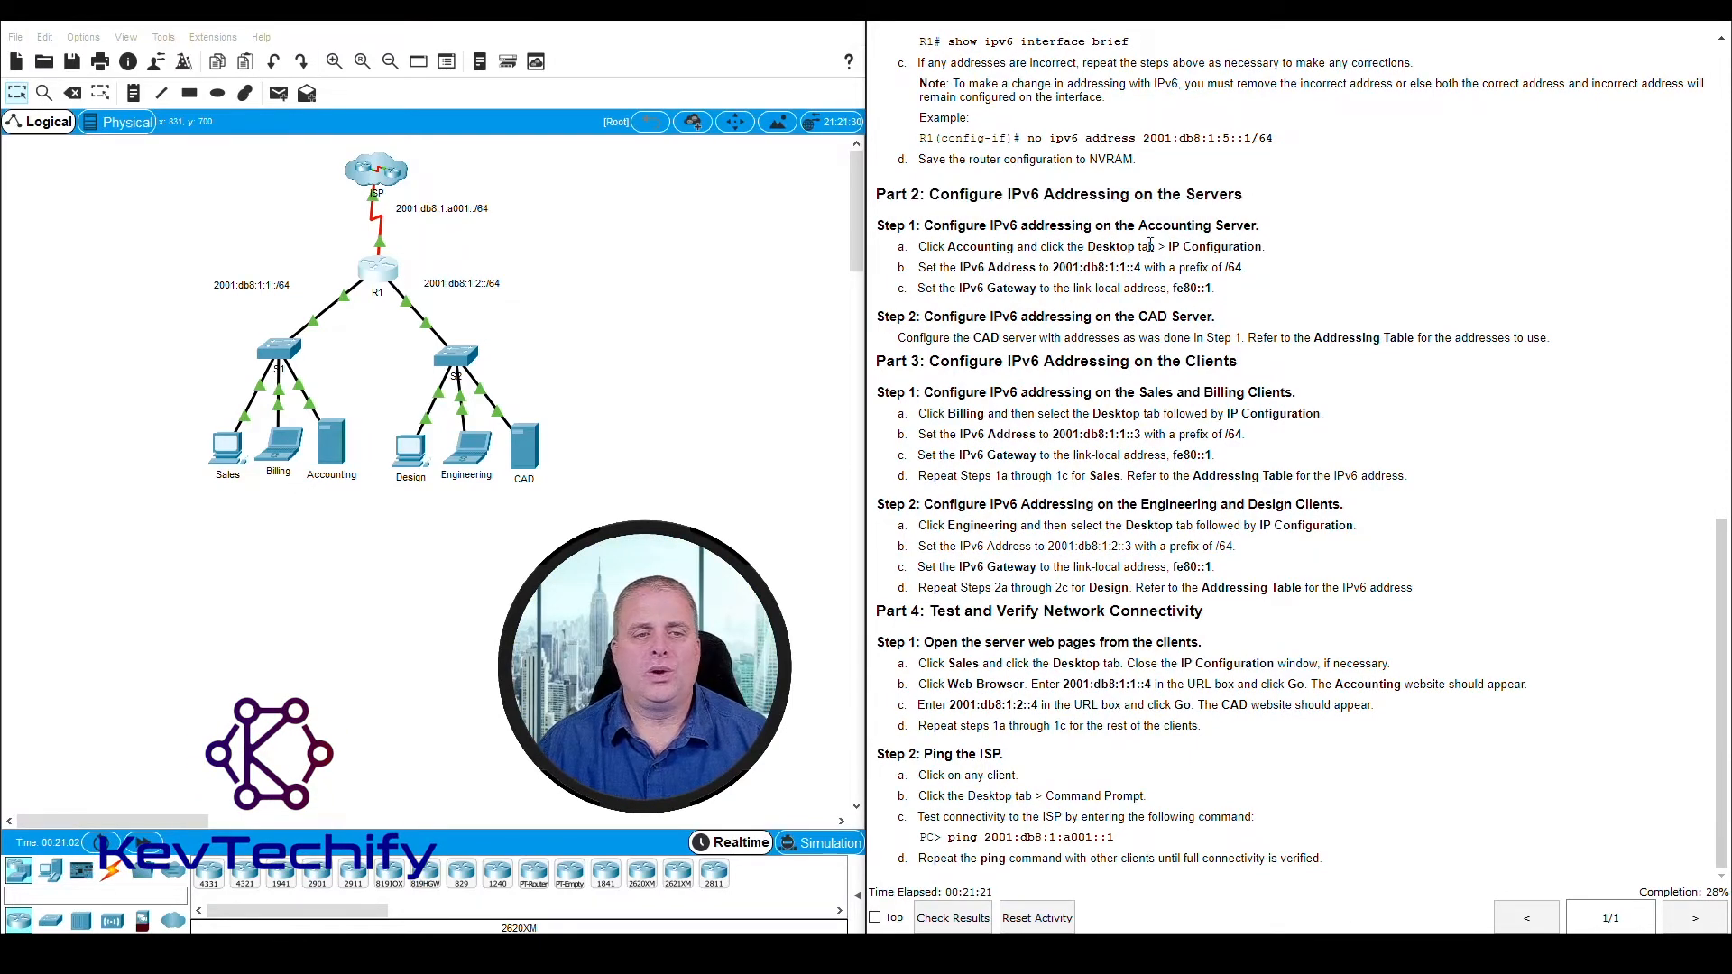
left_click(340, 455)
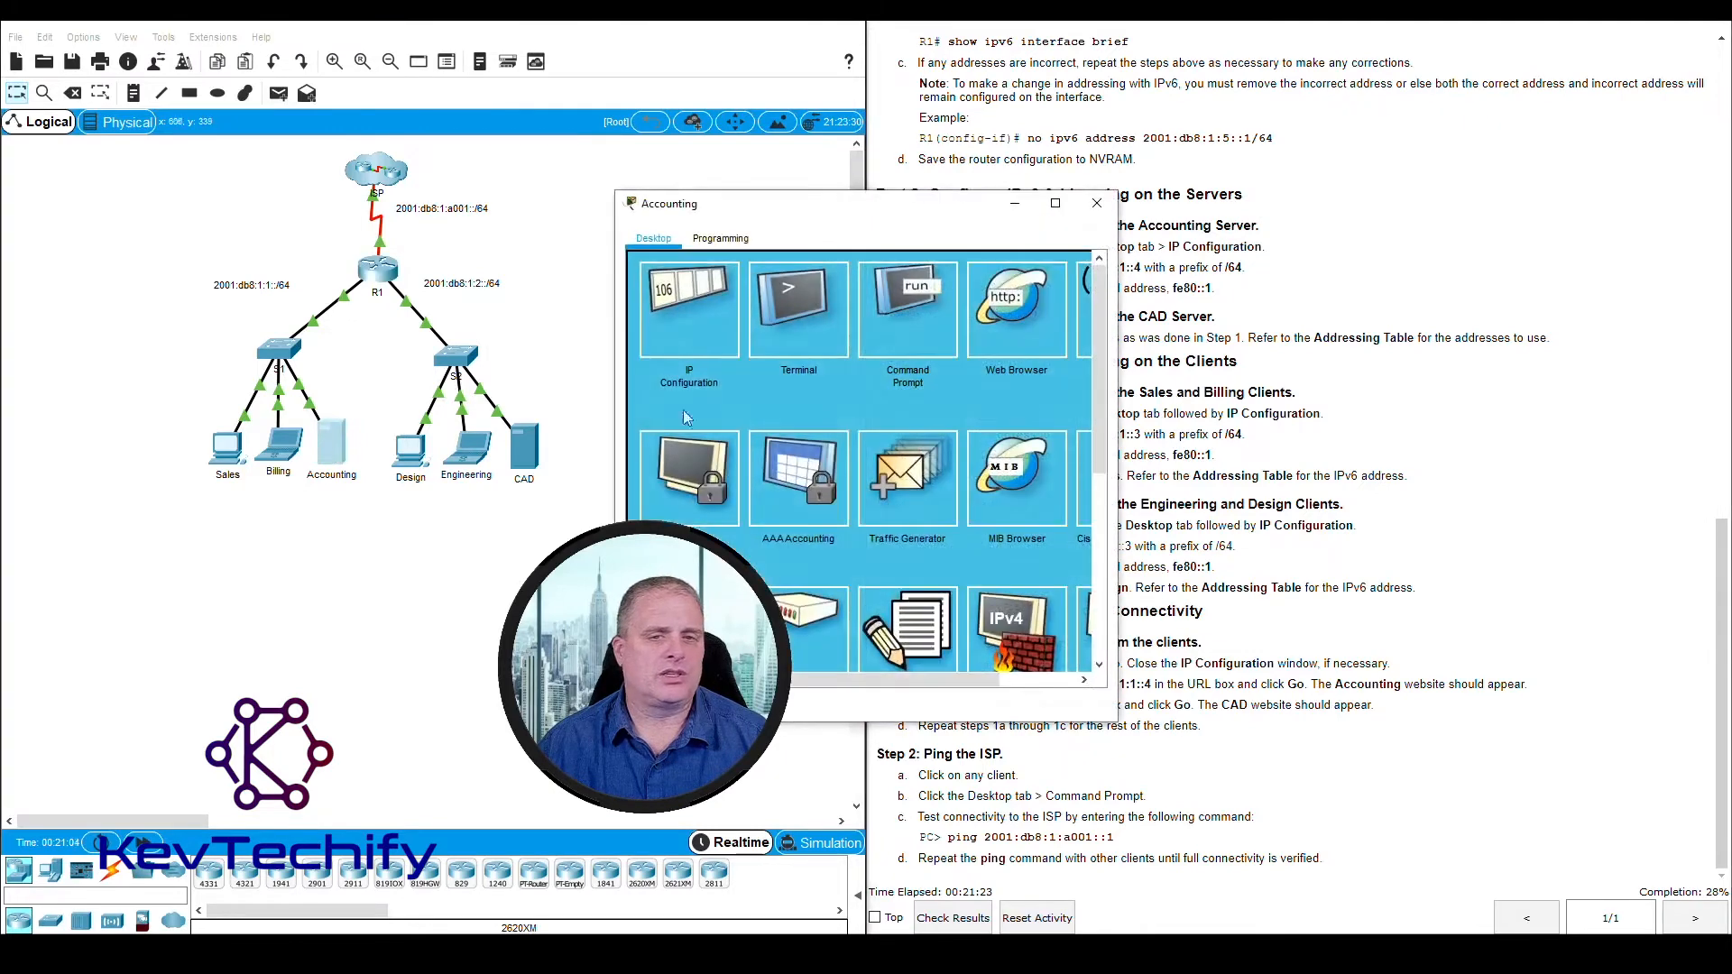
left_click(1096, 206)
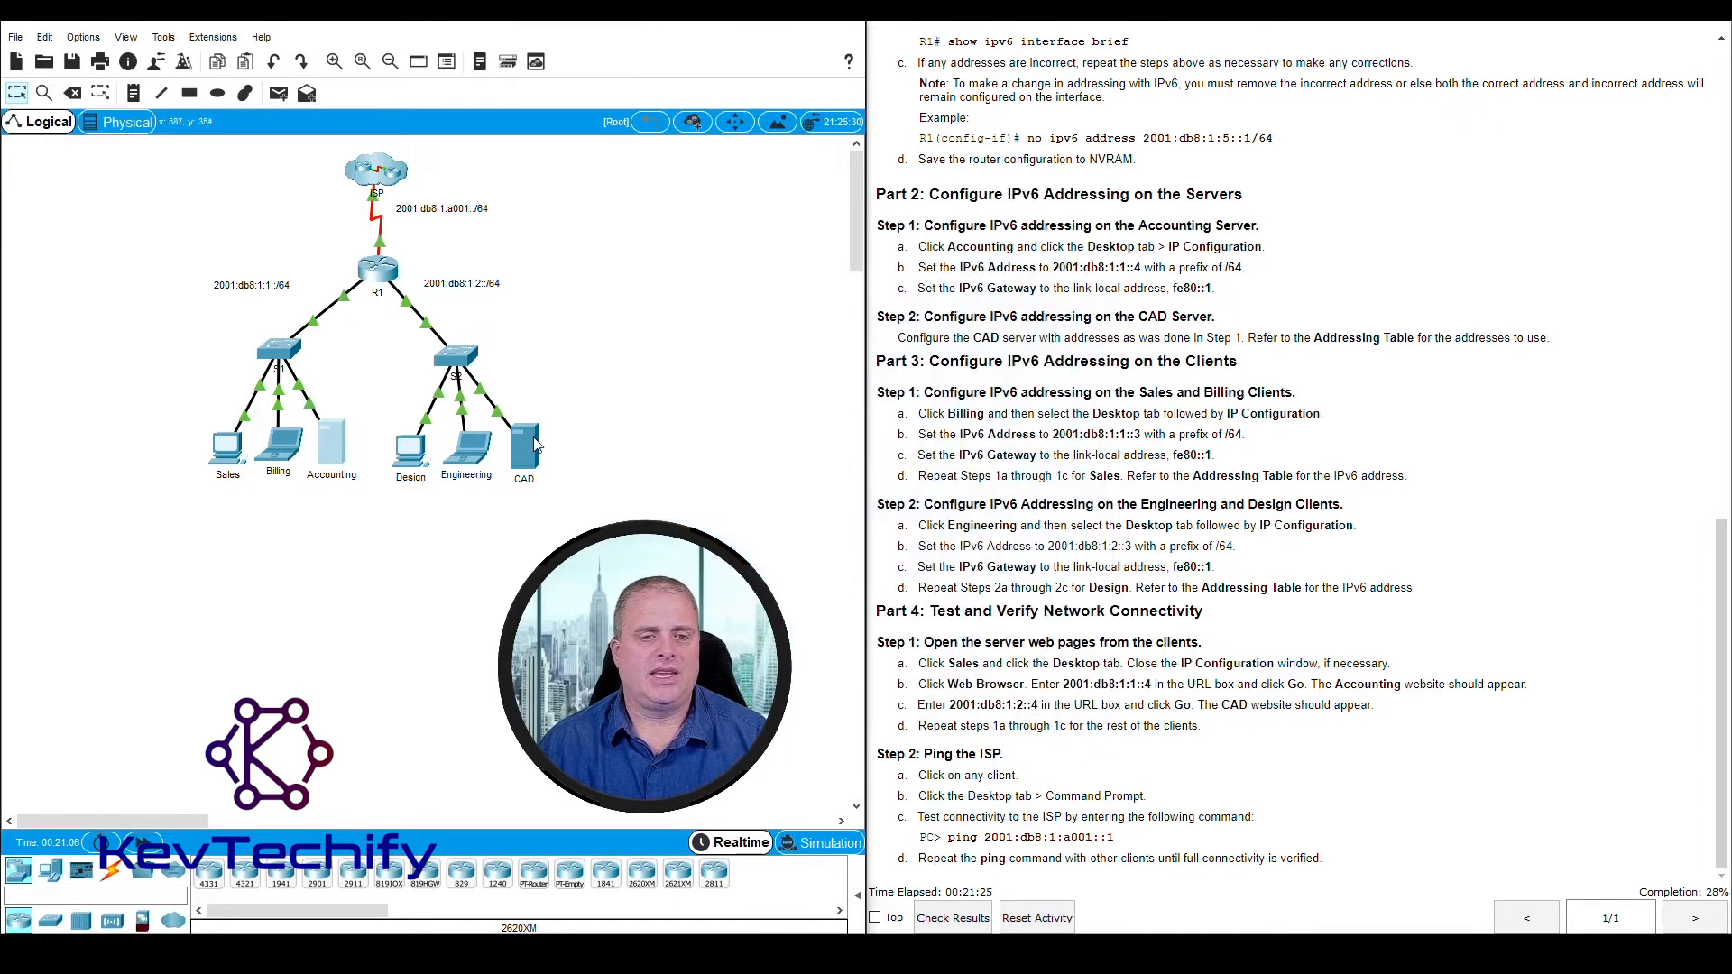
Follow Part 2, Step 1 of the instructions and open the Accounting server's IP Configuration
left_click(953, 193)
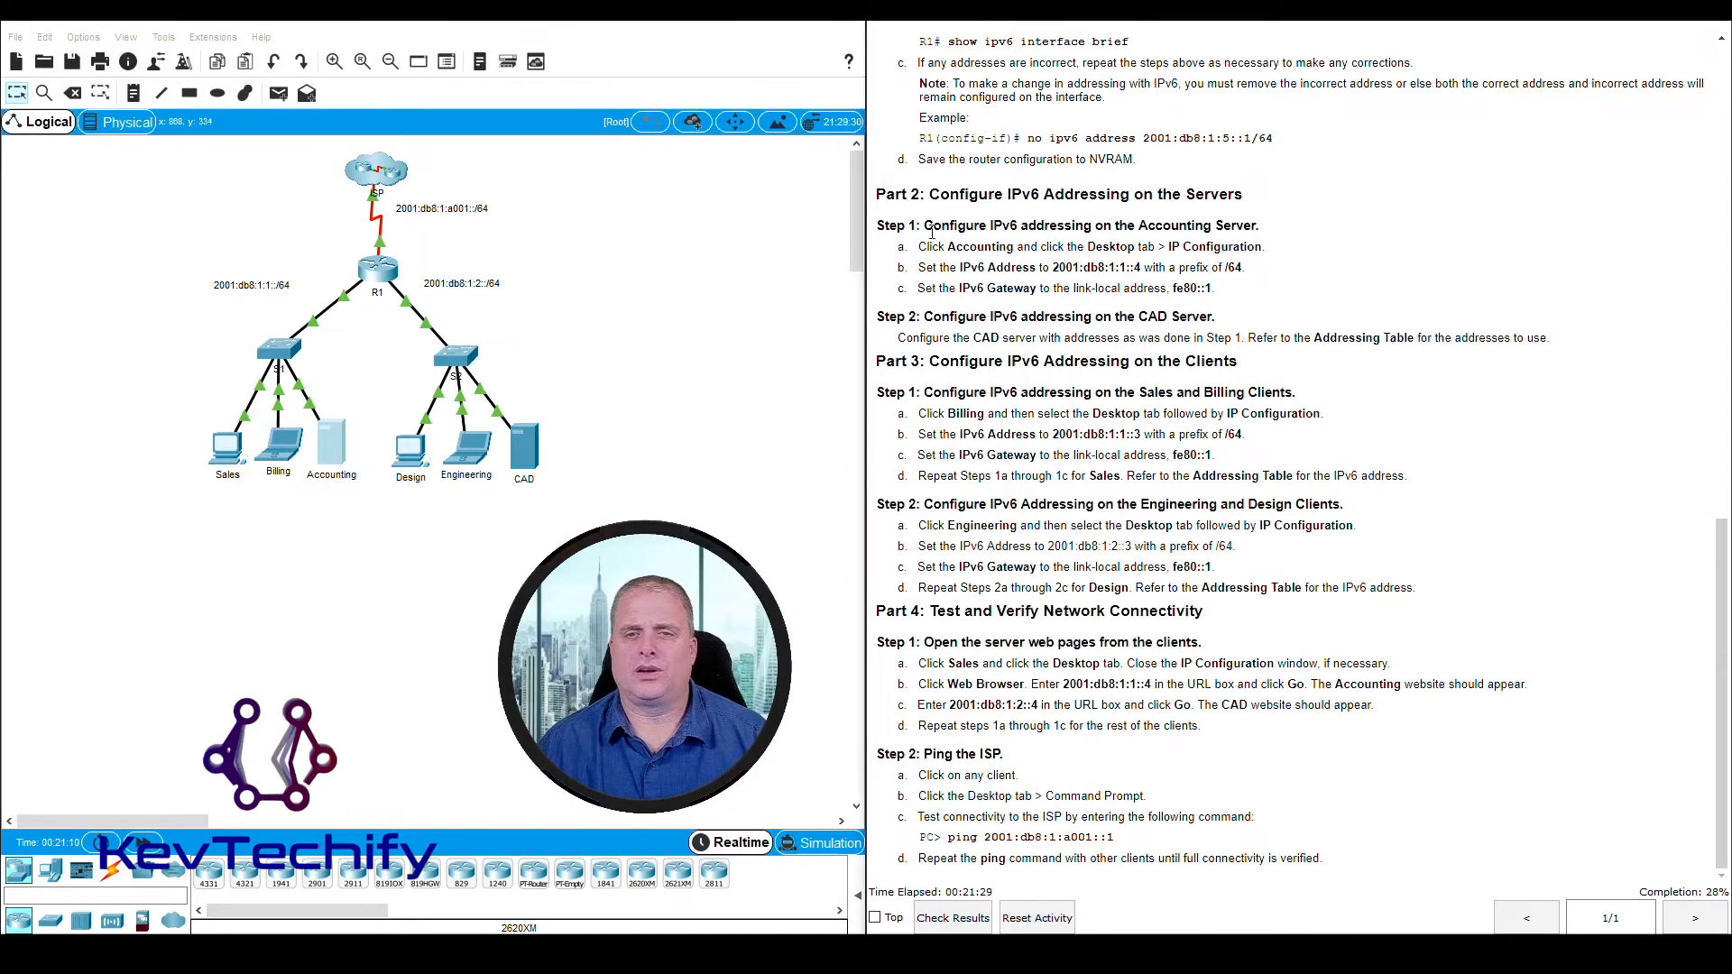
left_click_drag(920, 247, 1059, 246)
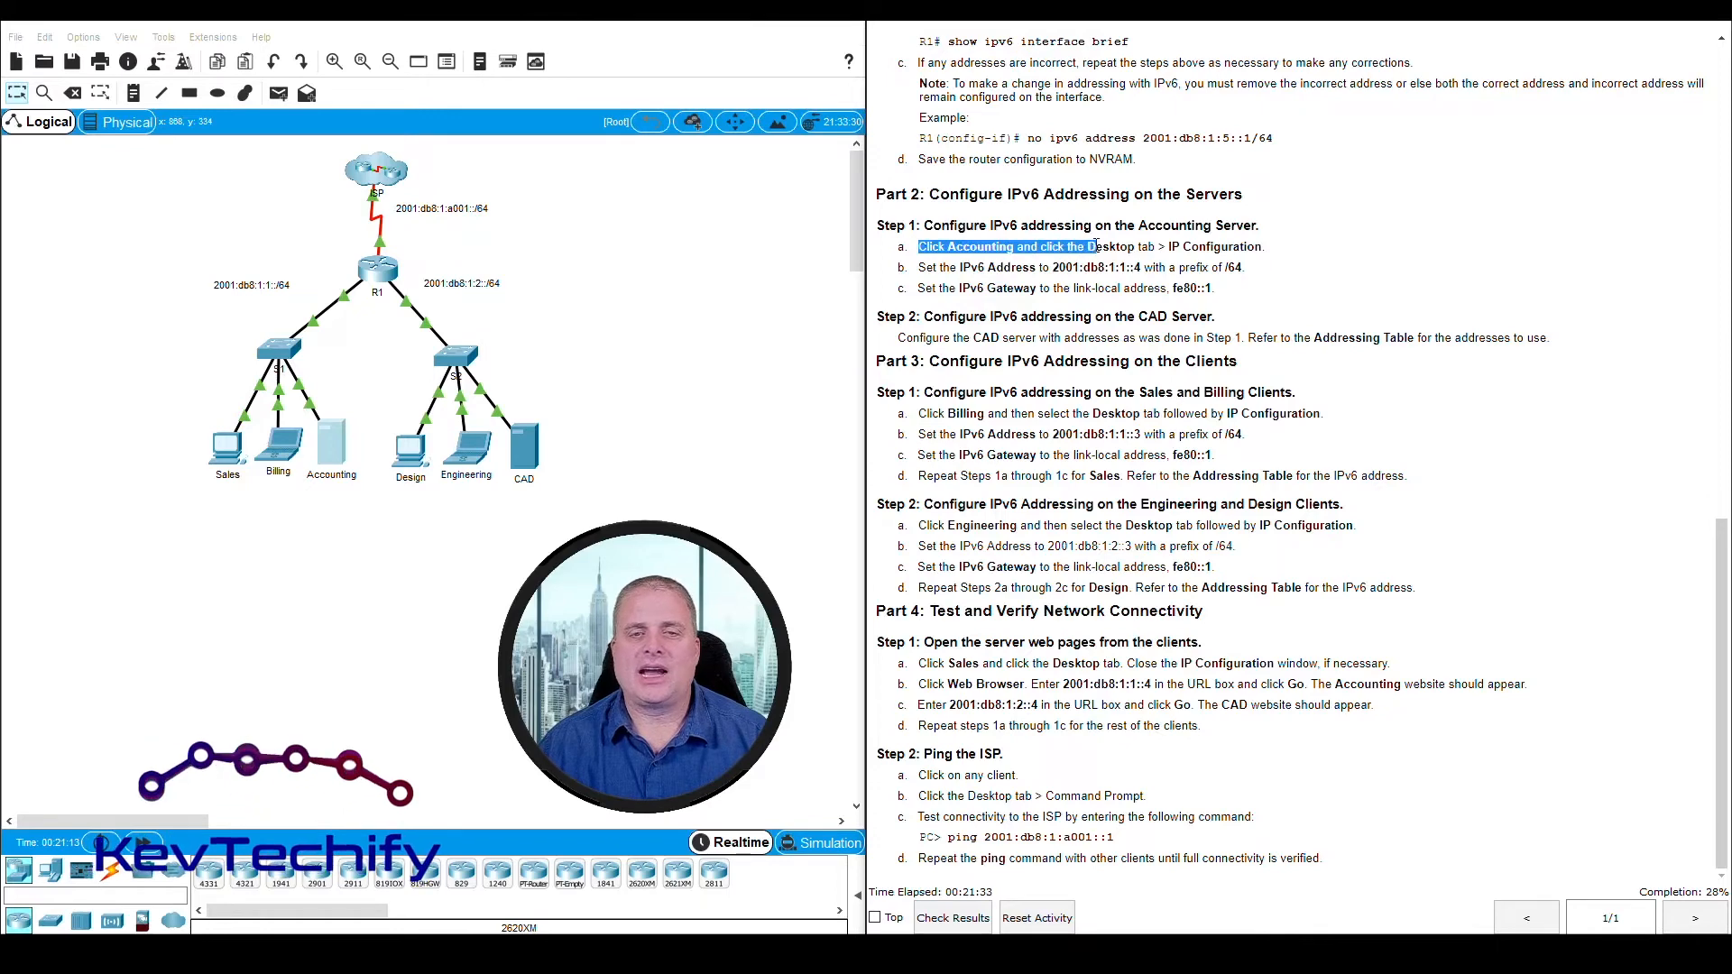
left_click(332, 444)
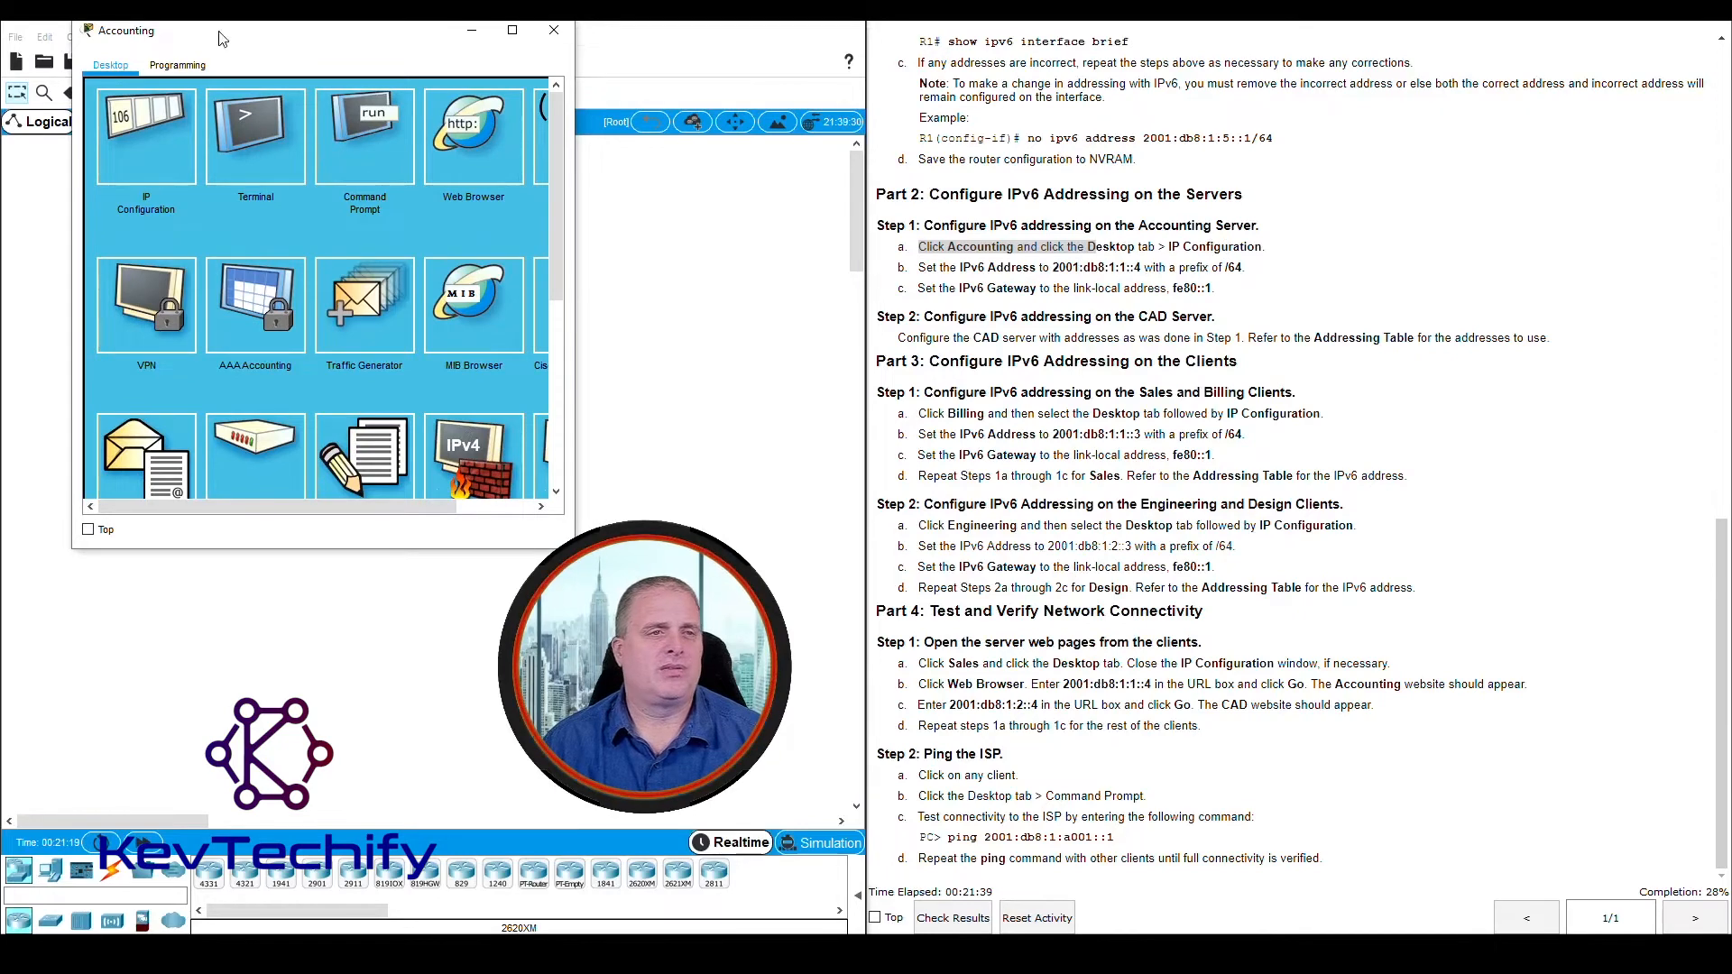
left_click_drag(219, 38, 177, 39)
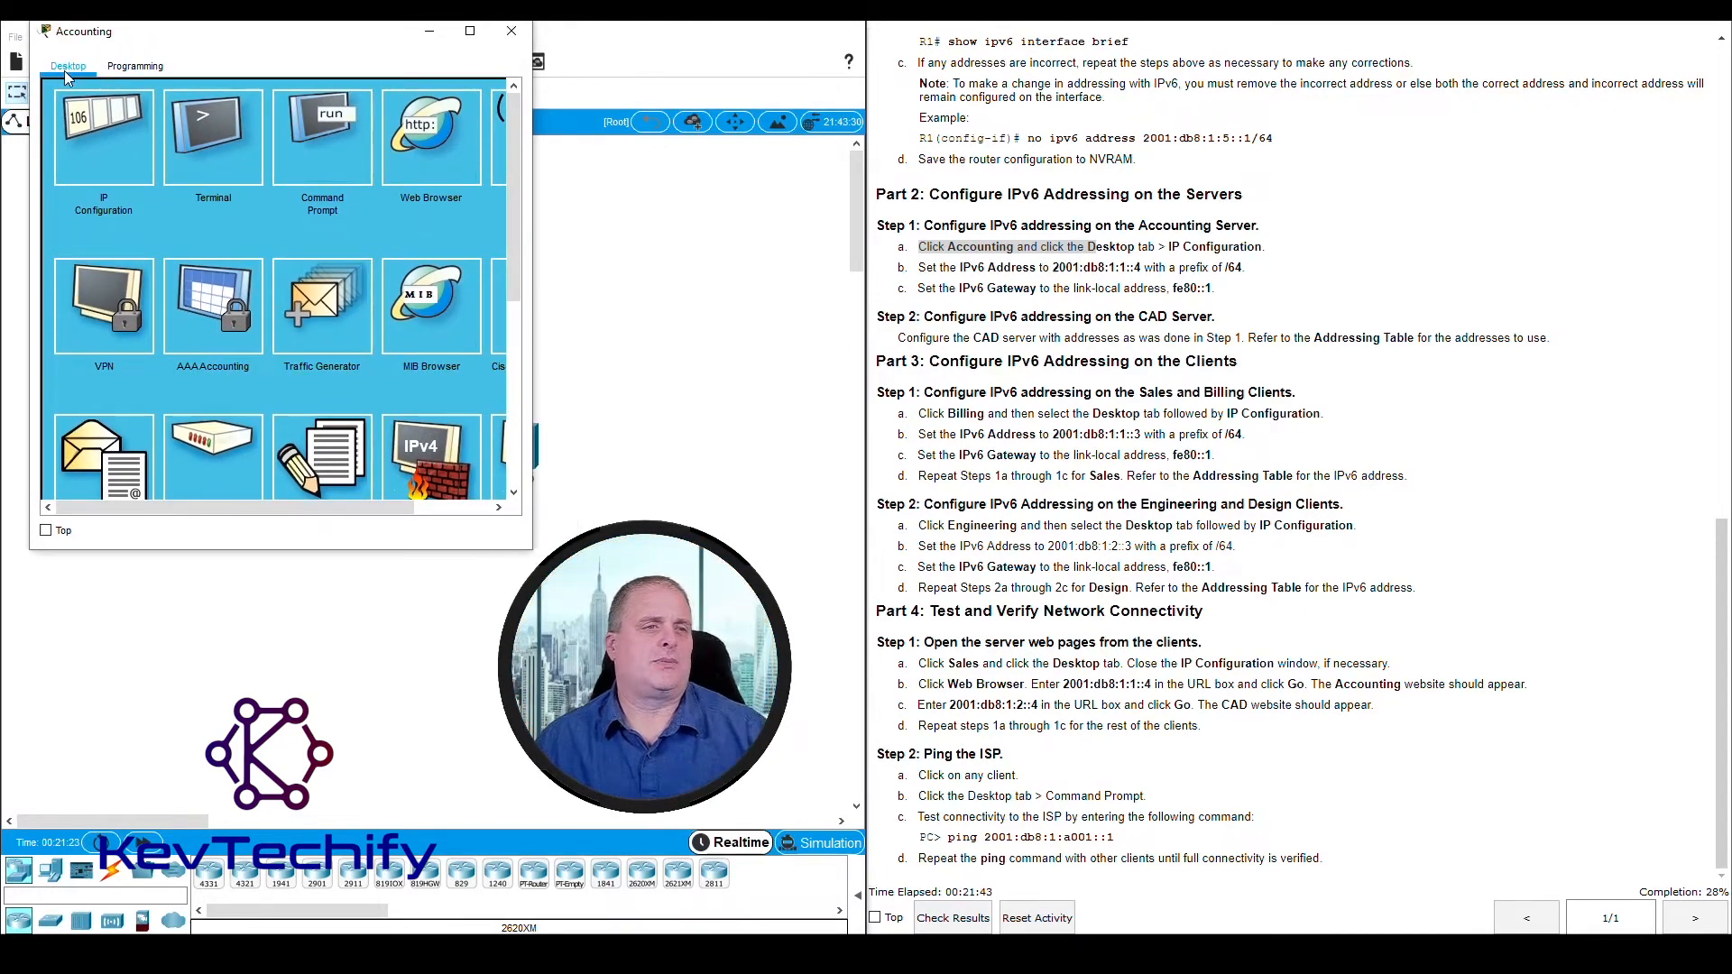
left_click(112, 144)
left_click_drag(384, 40, 411, 40)
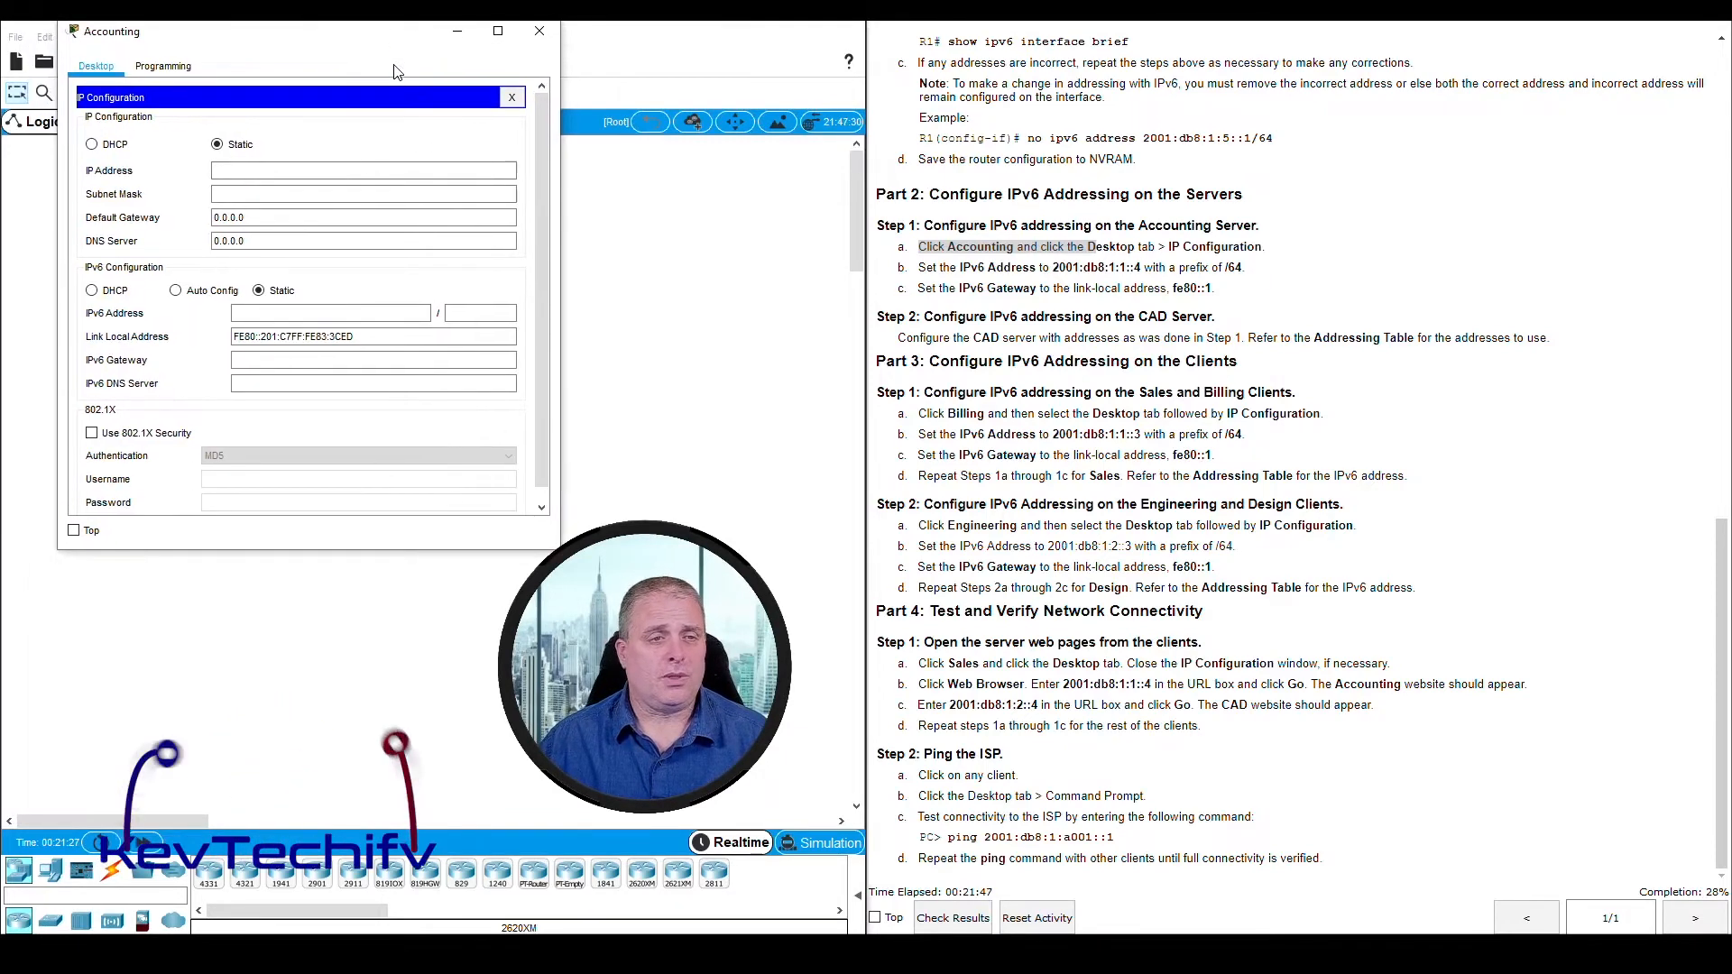
Set the Accounting server's static IPv6 address to 2001:db8:1:1::4 with prefix length 64
left_click(247, 316)
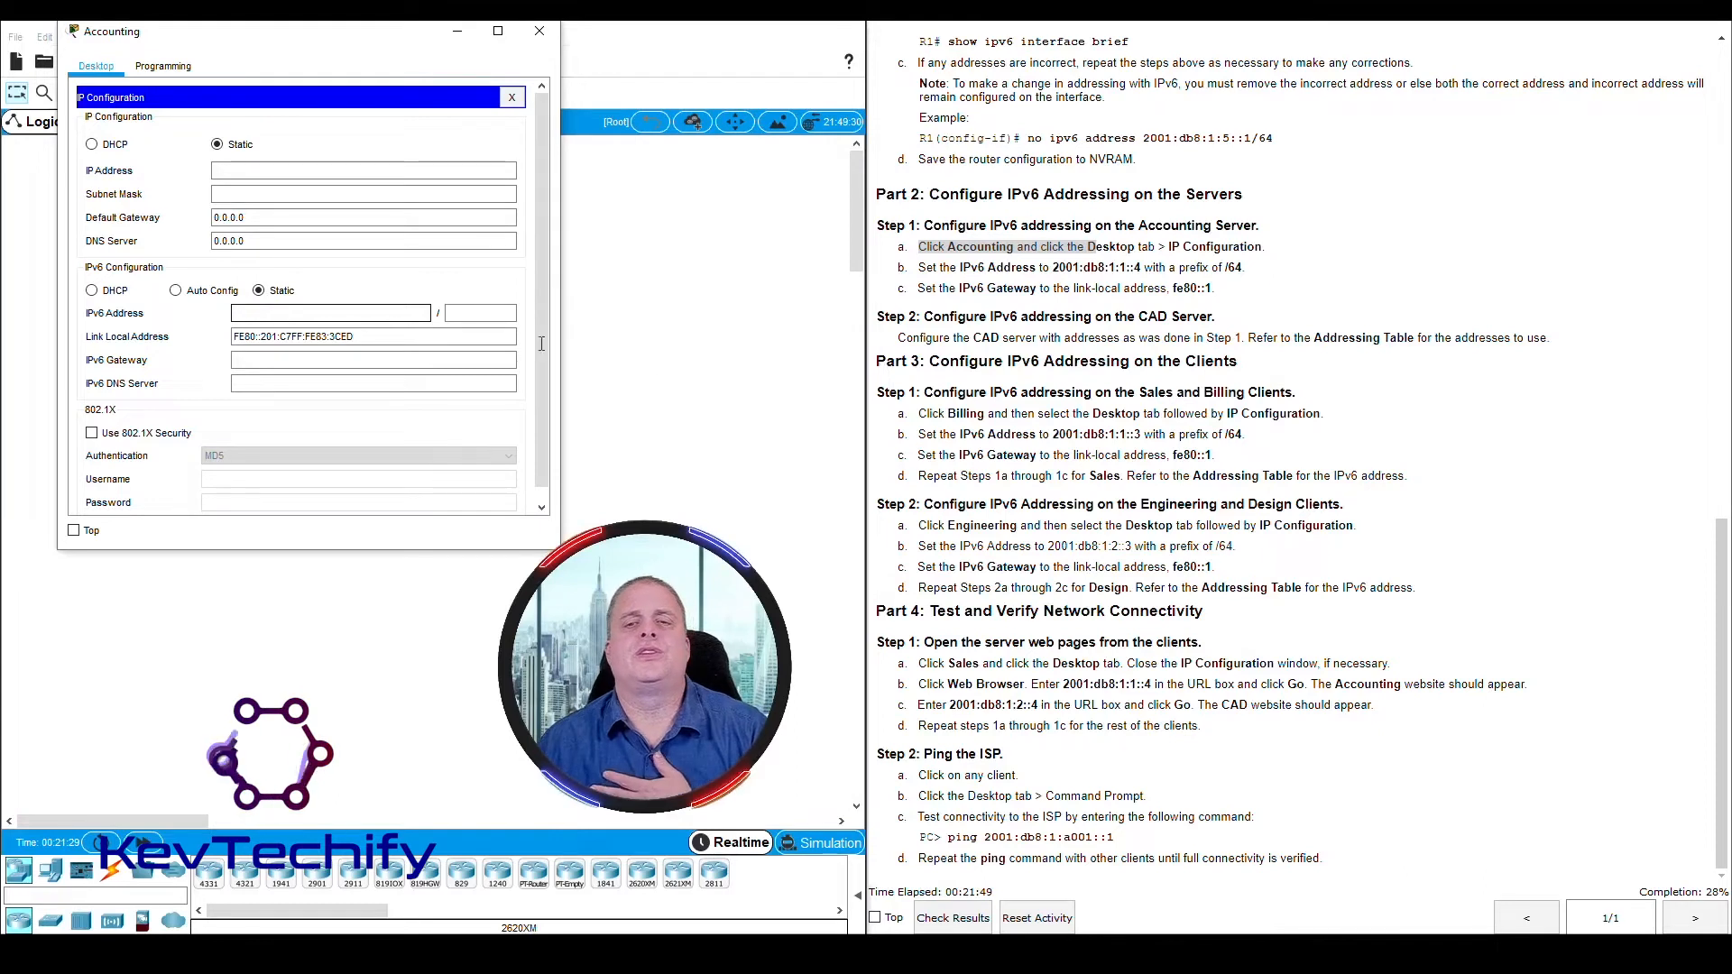
left_click(932, 262)
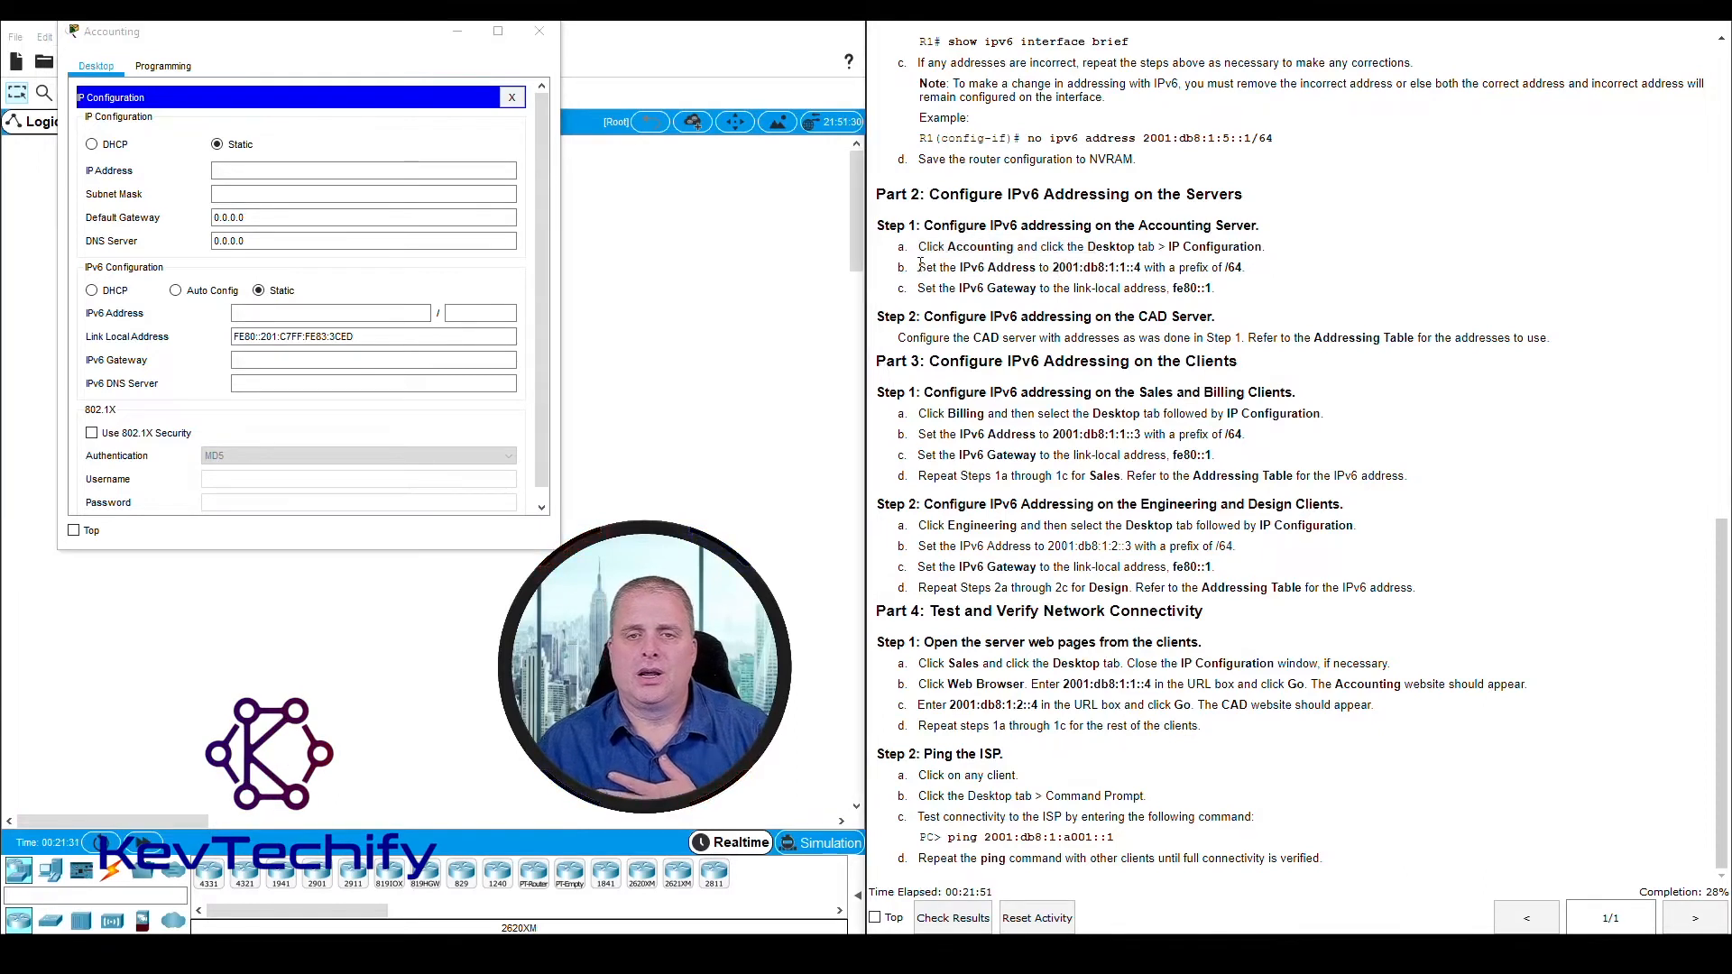
left_click_drag(921, 266, 1243, 266)
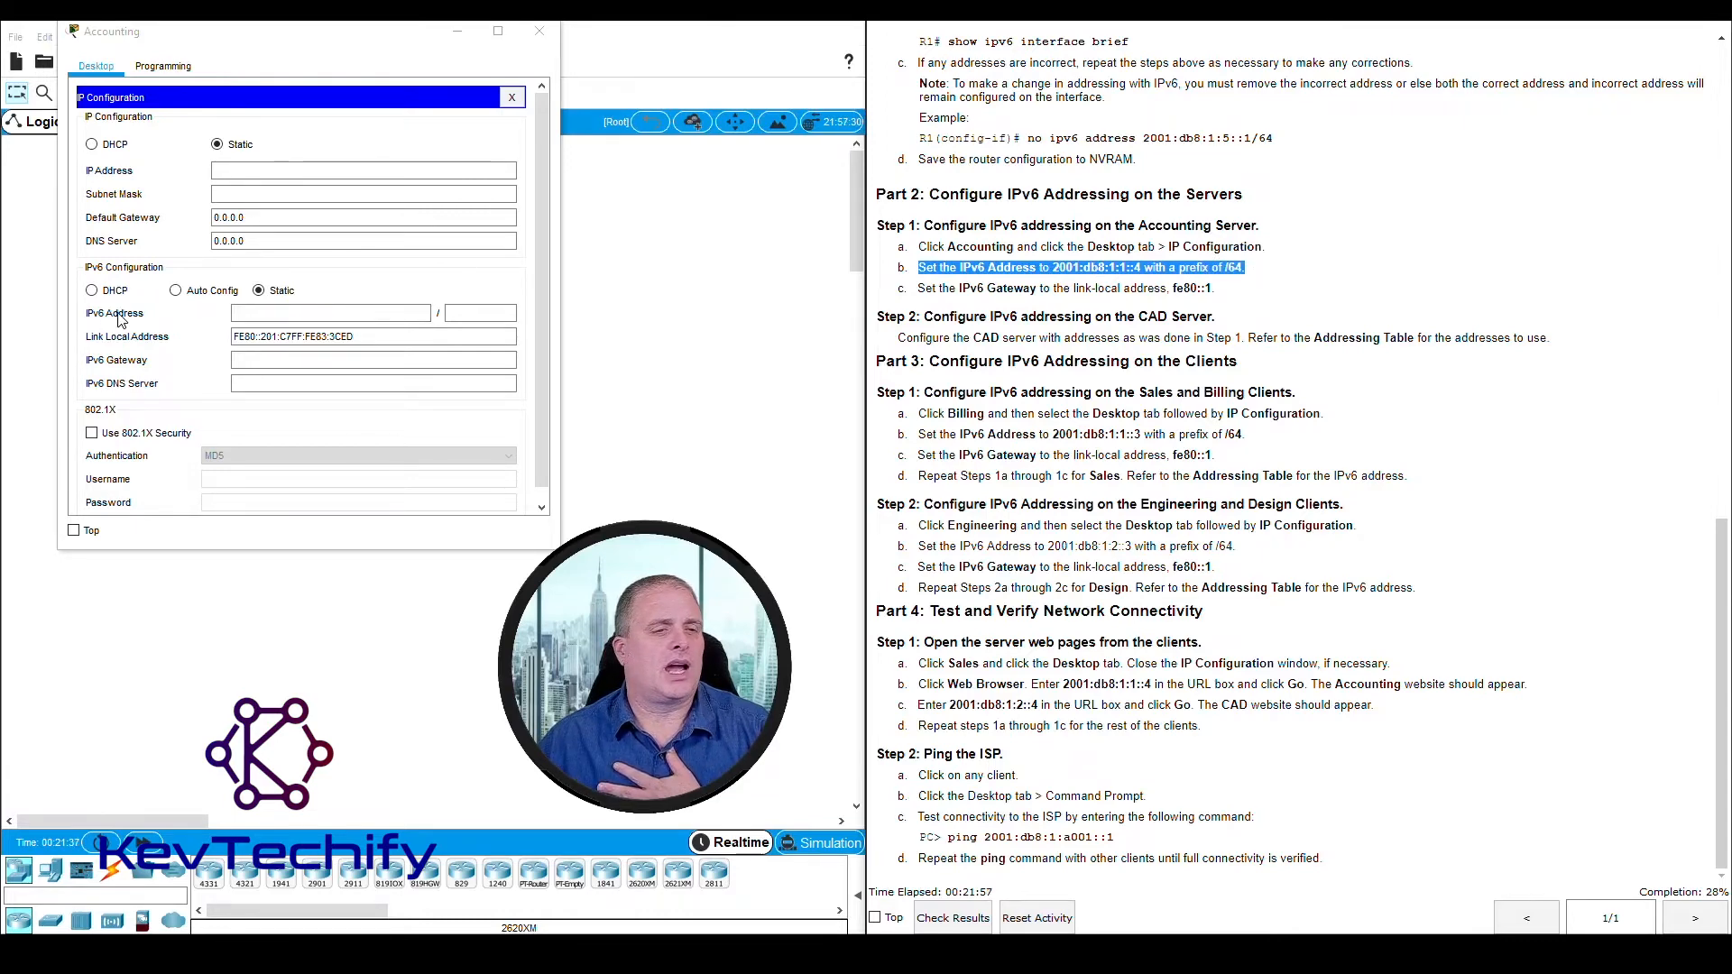
left_click(247, 313)
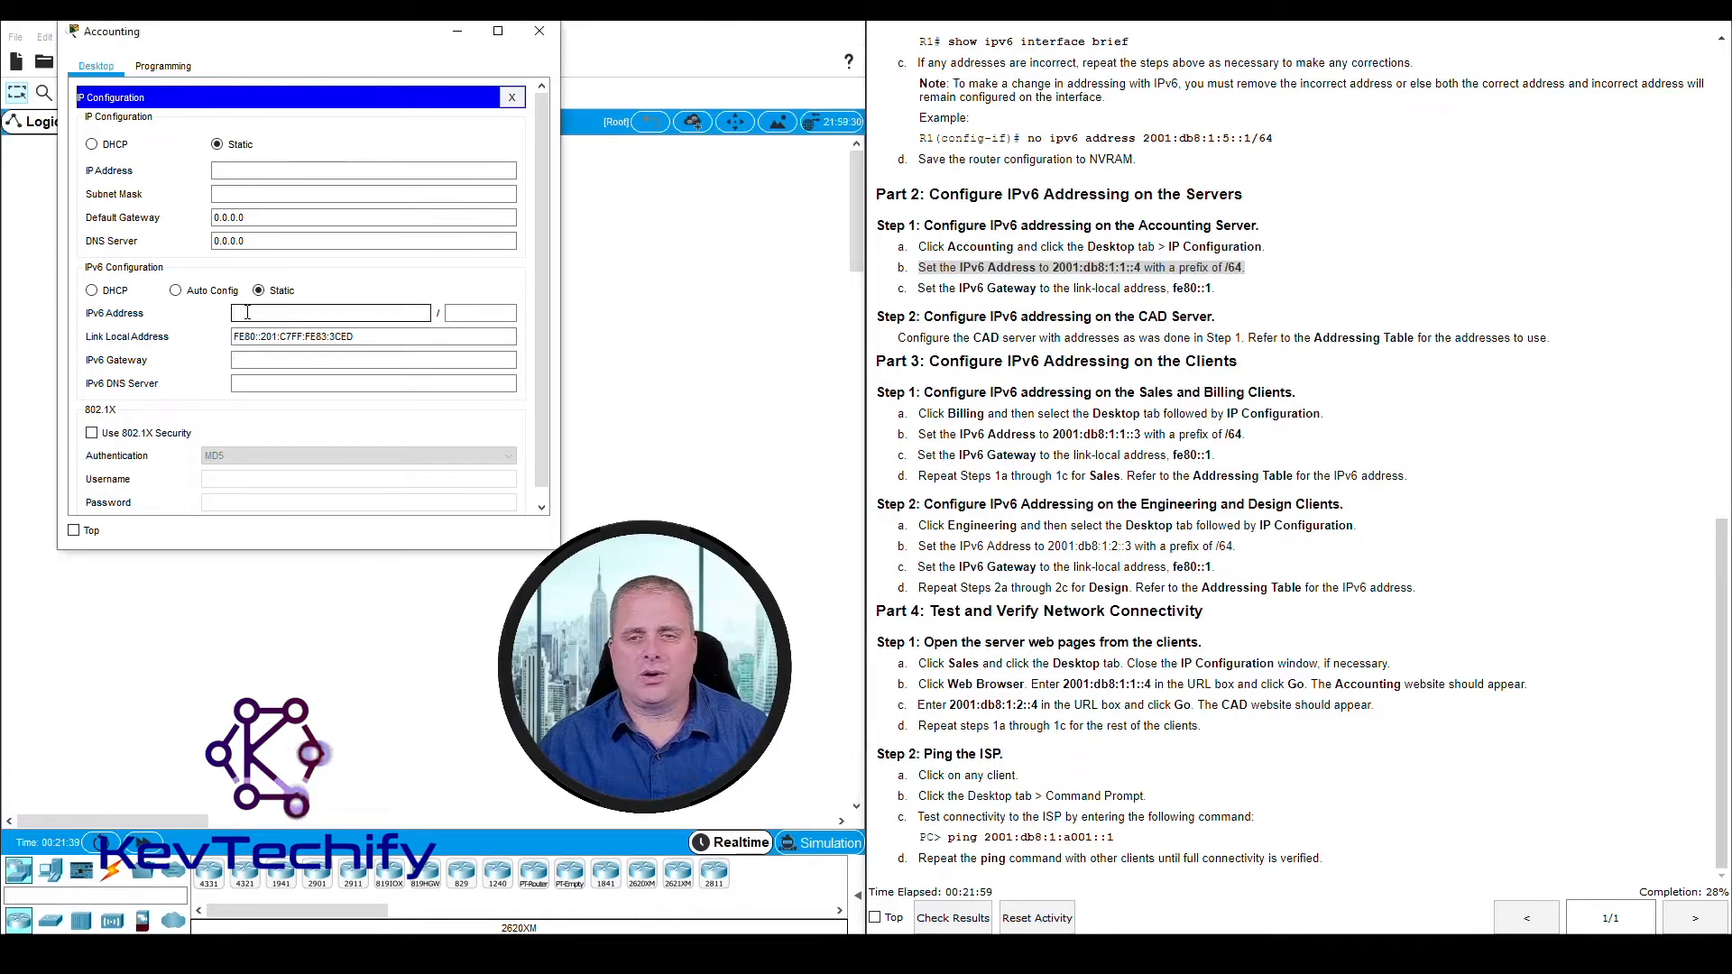
type("2001:")
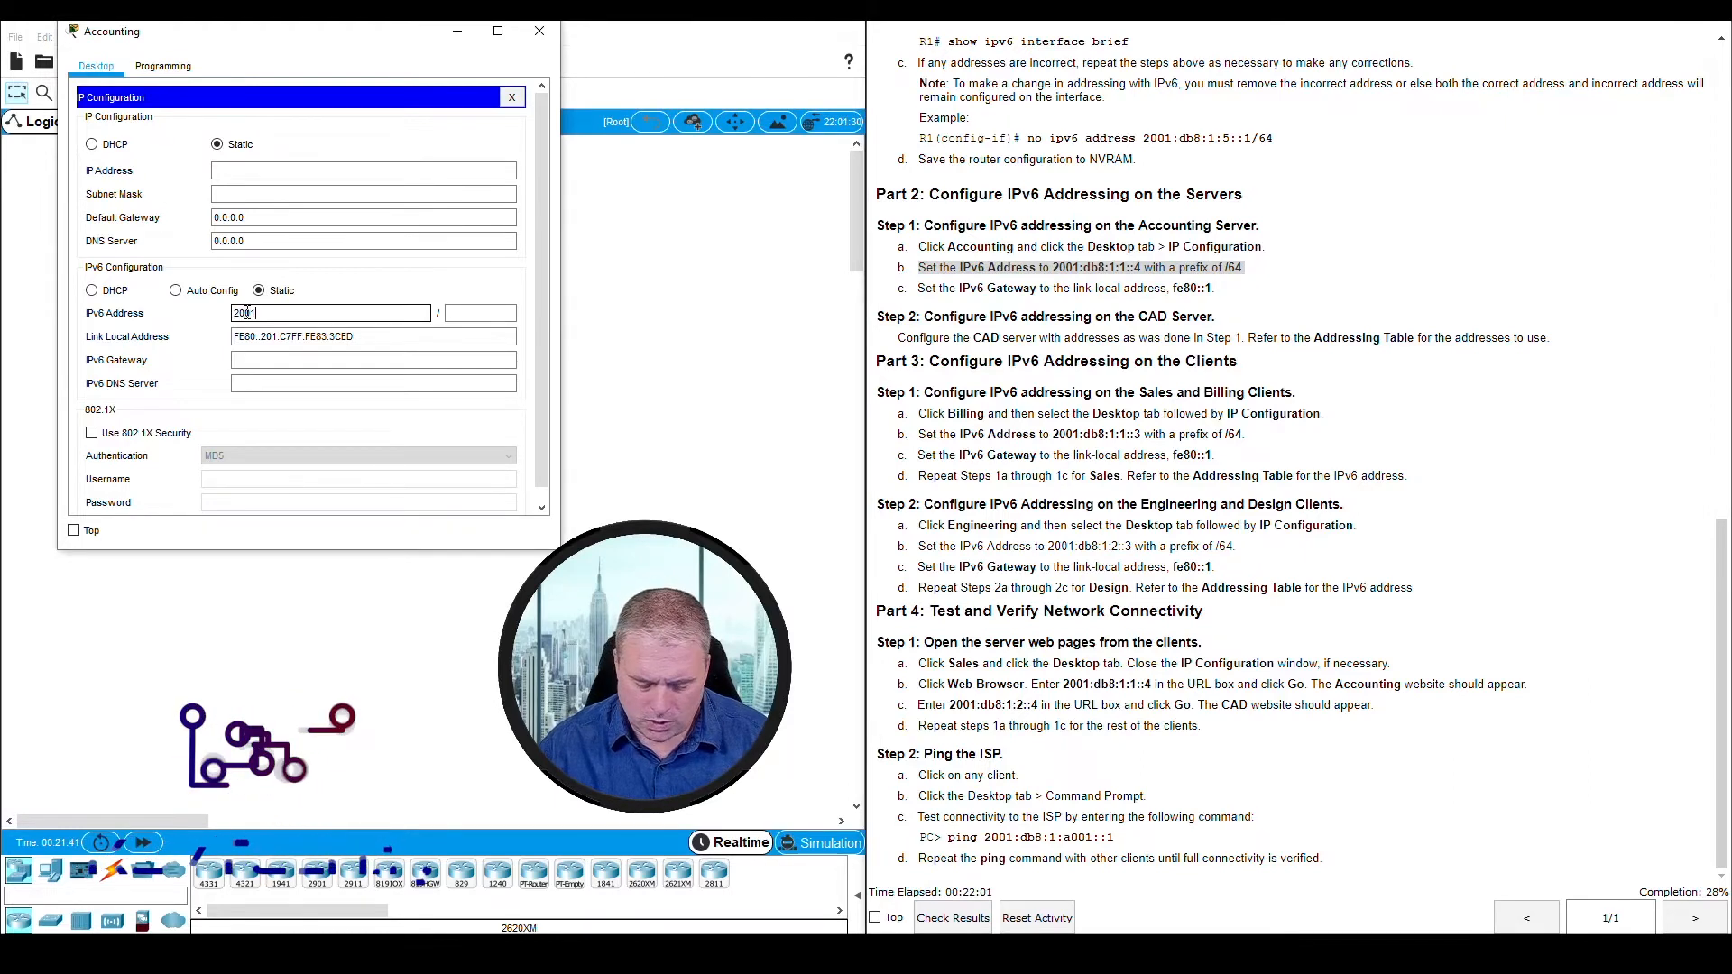
type("db8")
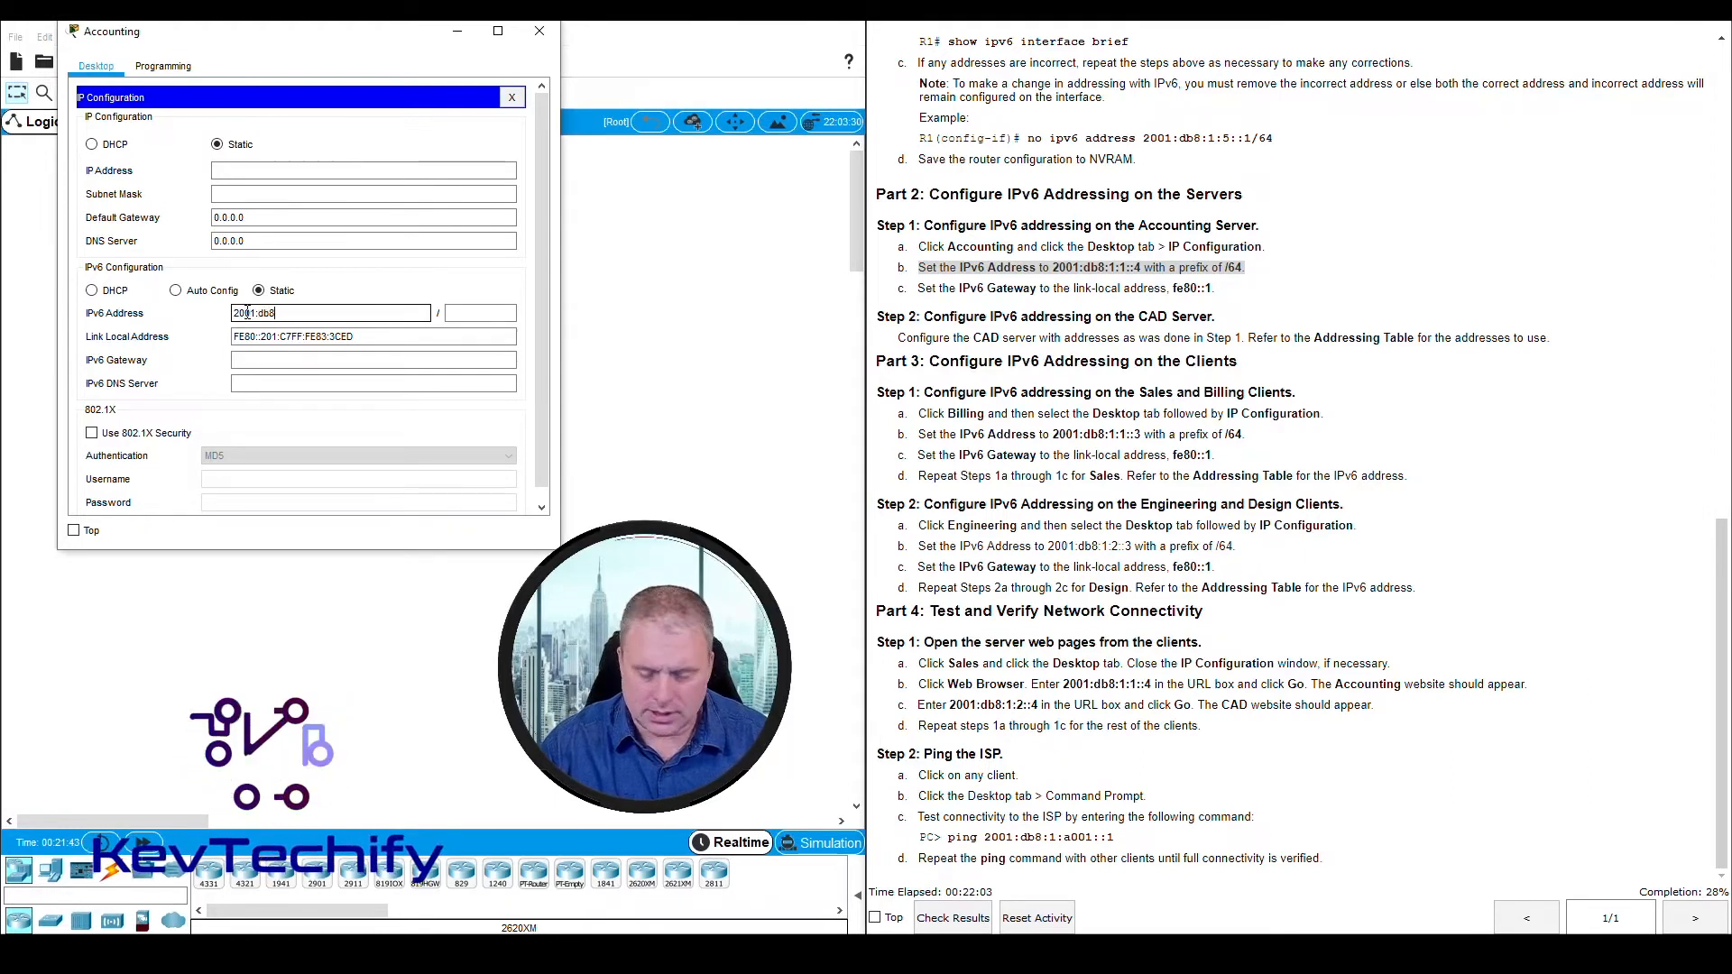
type(":1:1::4")
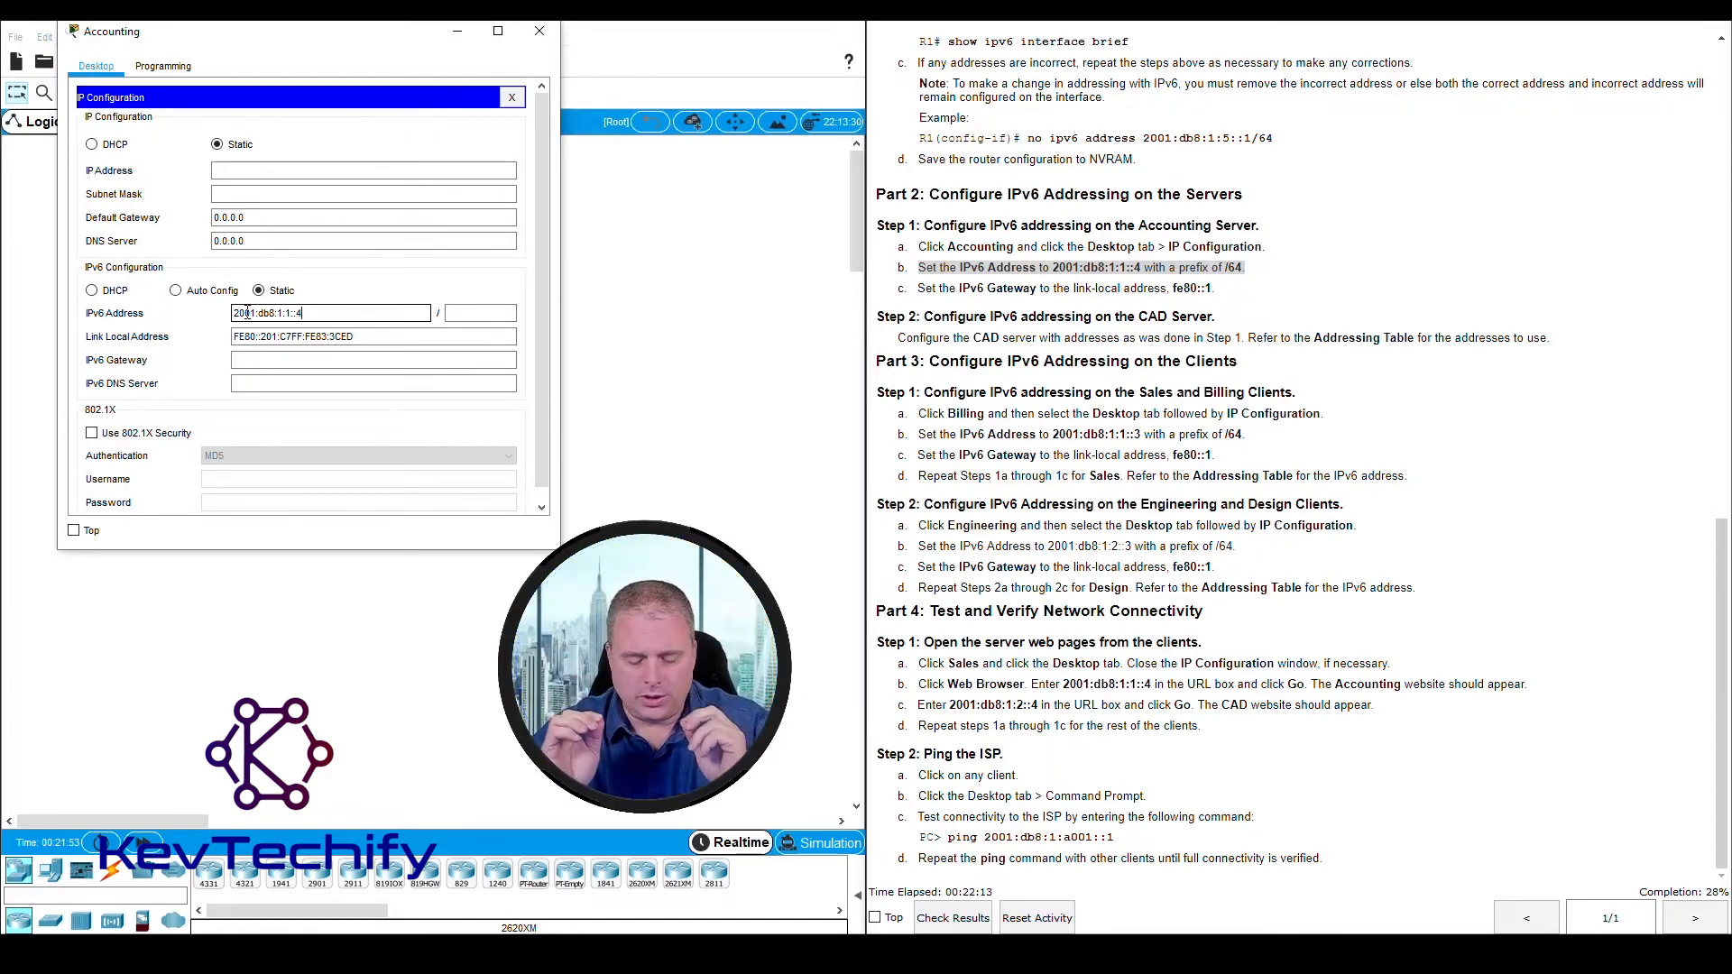
type("64")
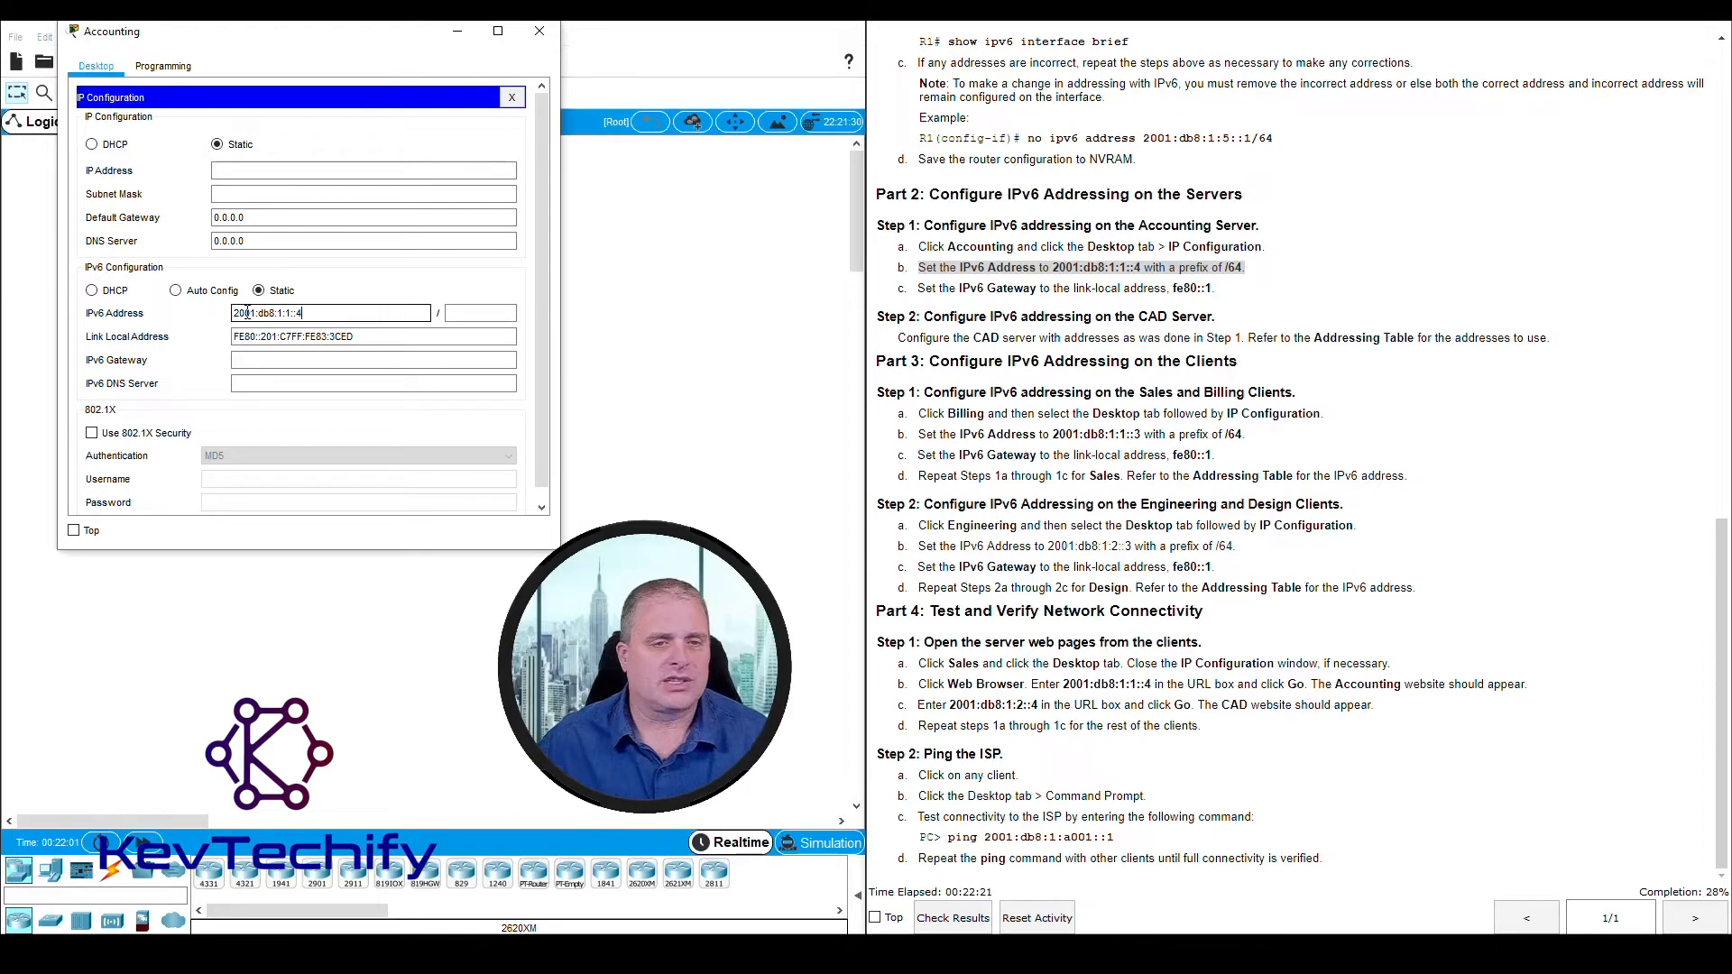
left_click(462, 313)
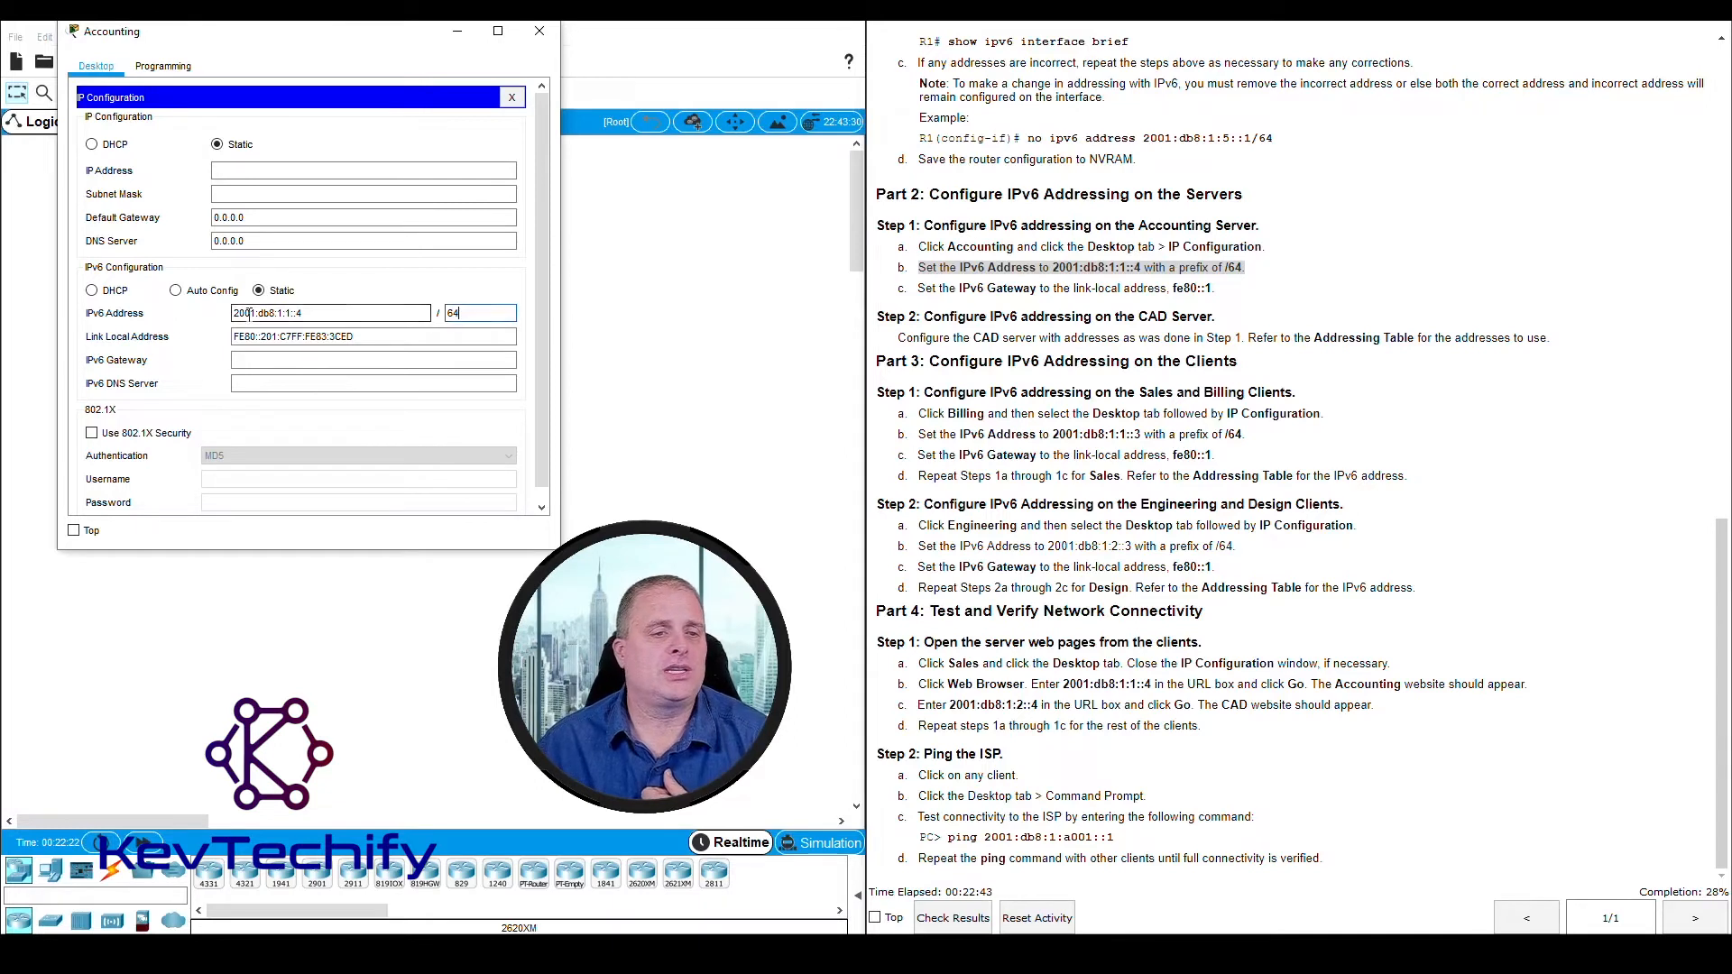
left_click_drag(233, 313, 314, 306)
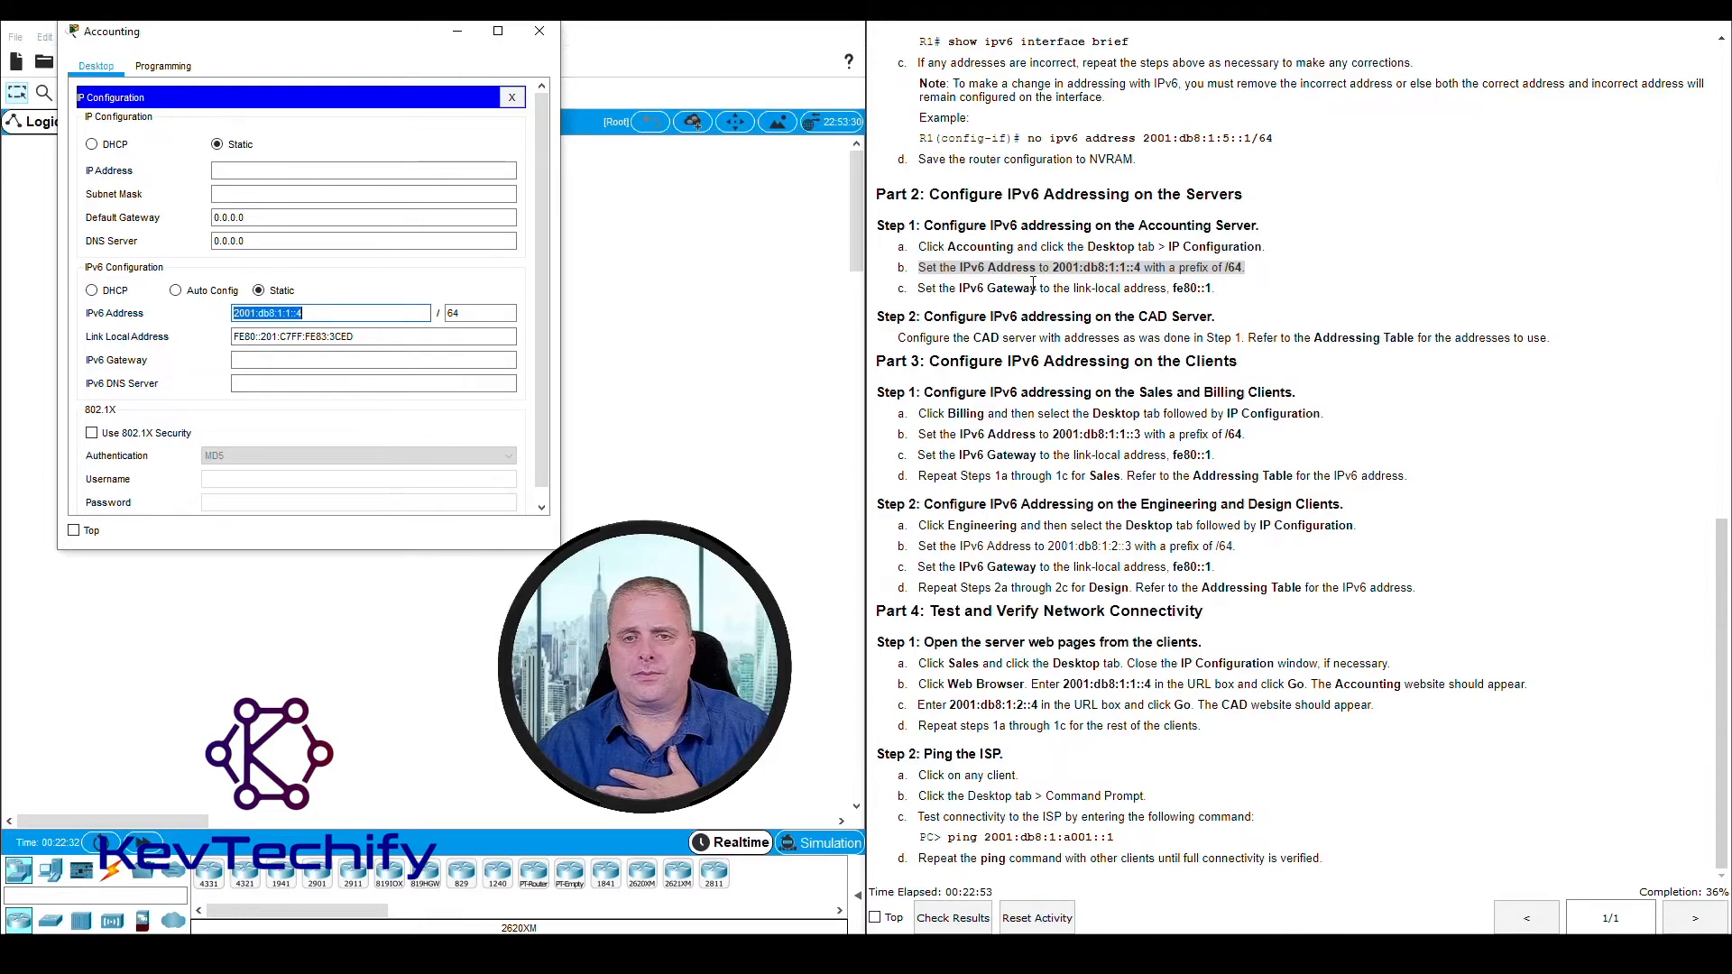
Set the Accounting server's IPv6 gateway to fe80::1 as instructed and close the server's window
left_click(934, 285)
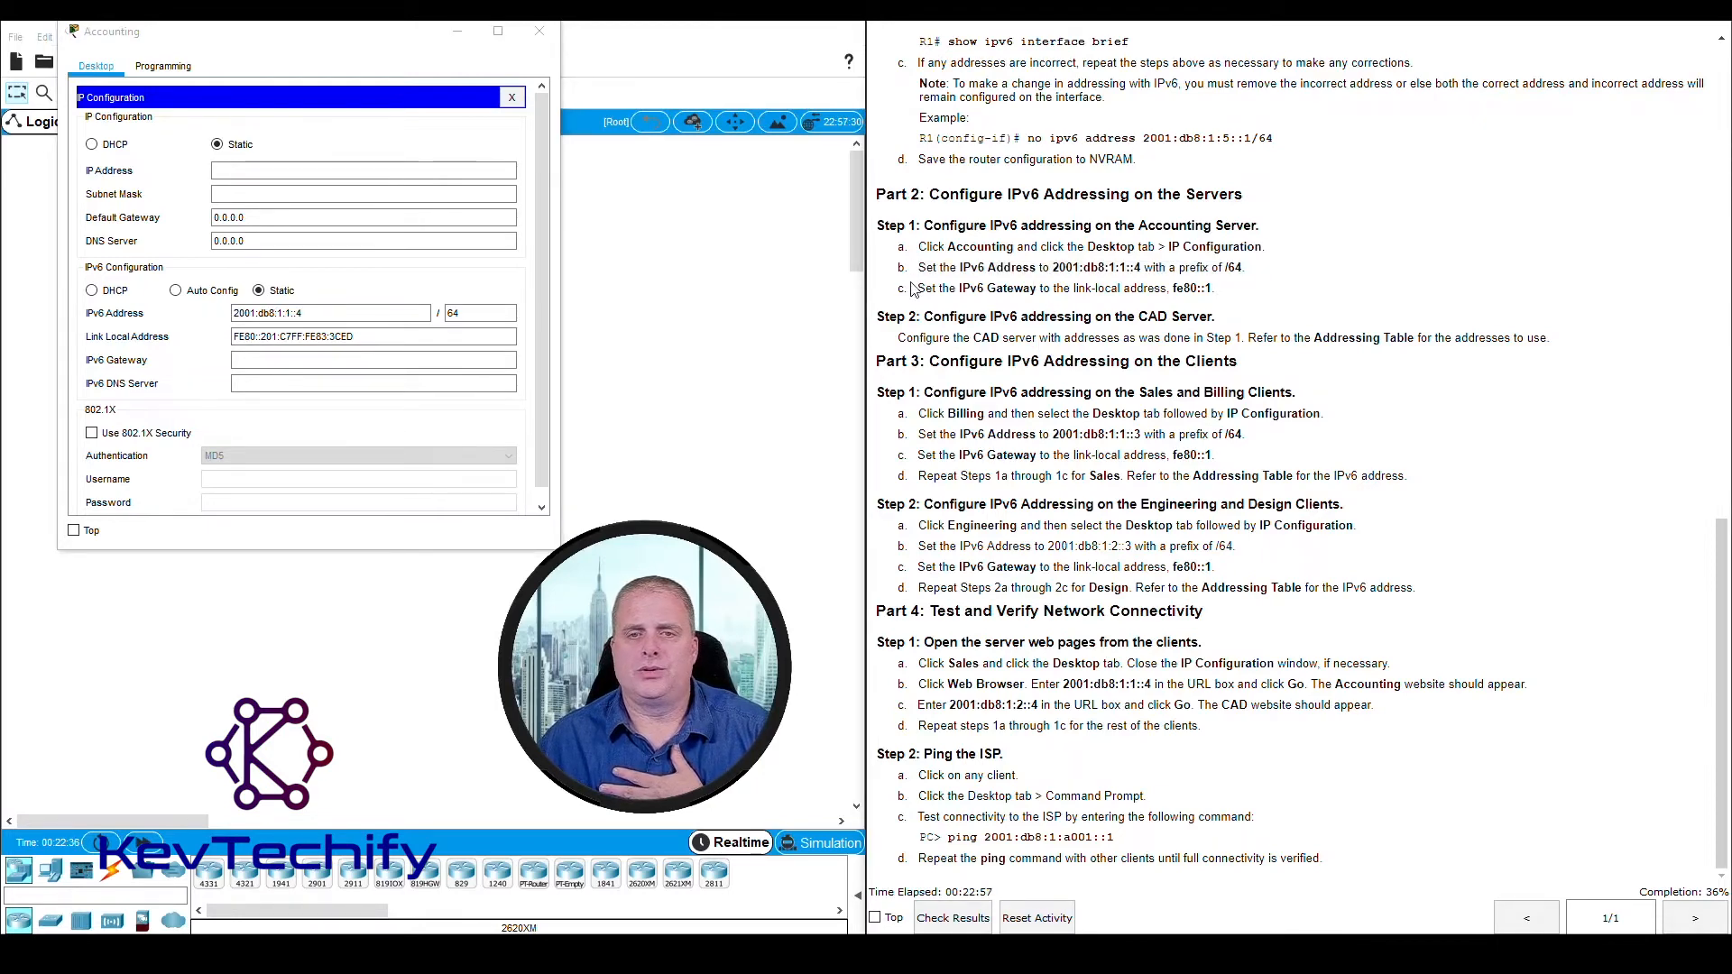
left_click_drag(919, 287, 1232, 296)
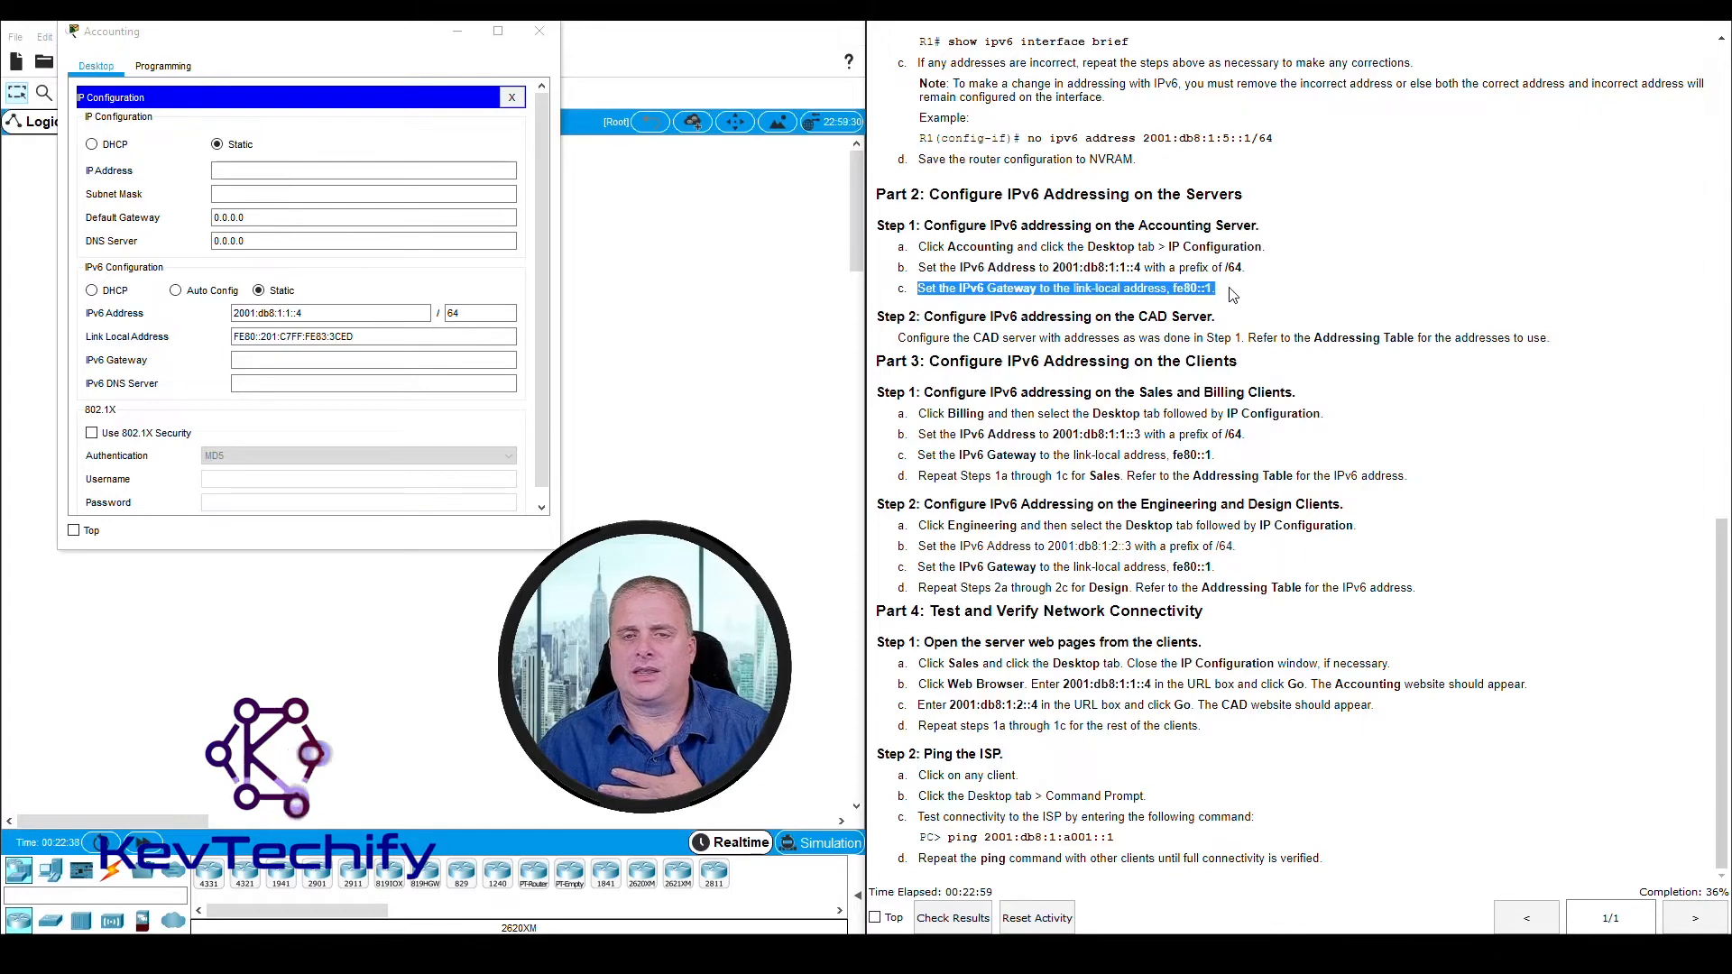
left_click(1171, 287)
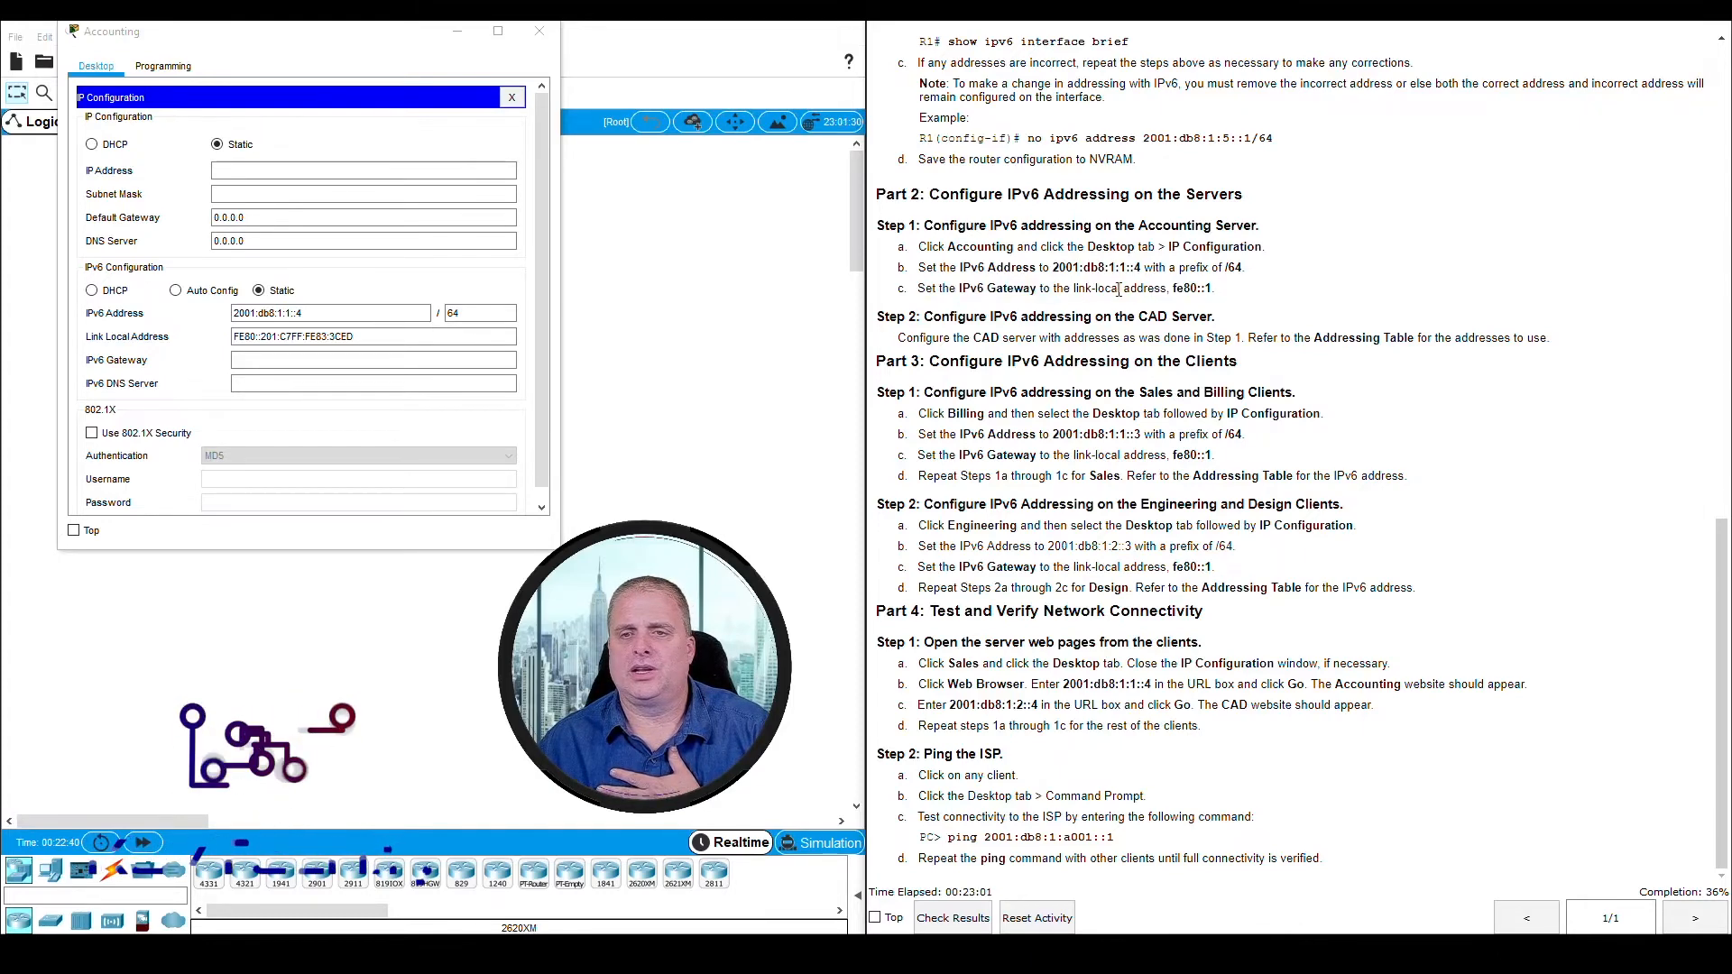
left_click(245, 361)
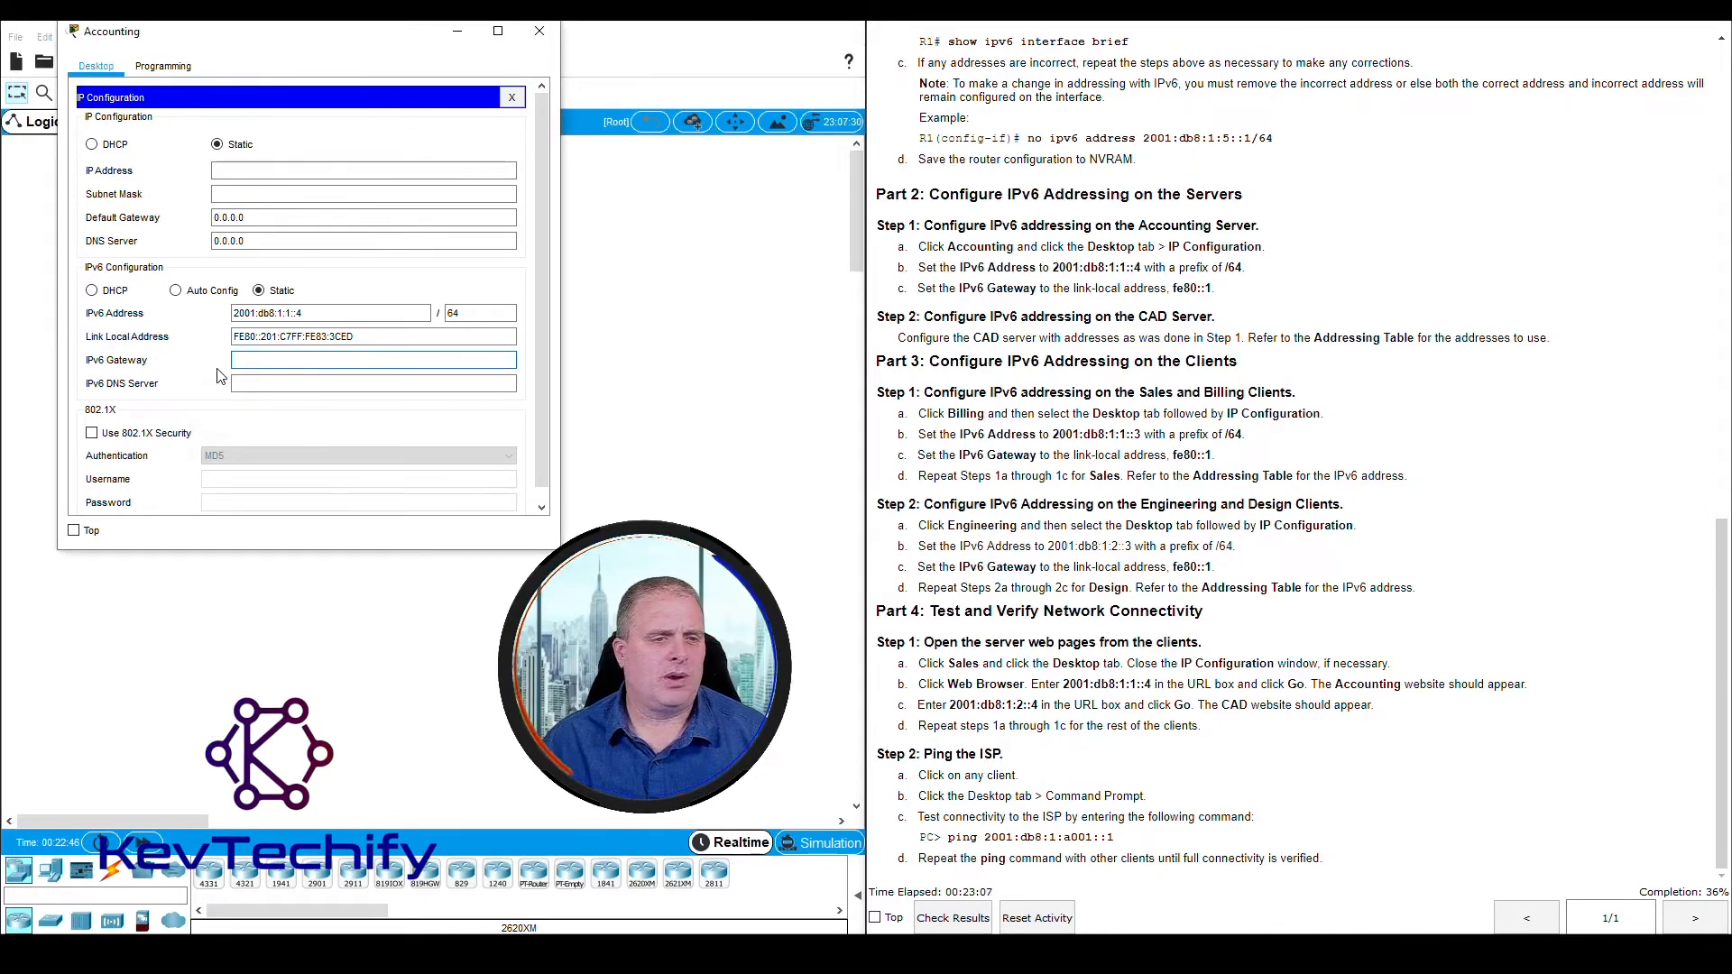
type("fe80::1")
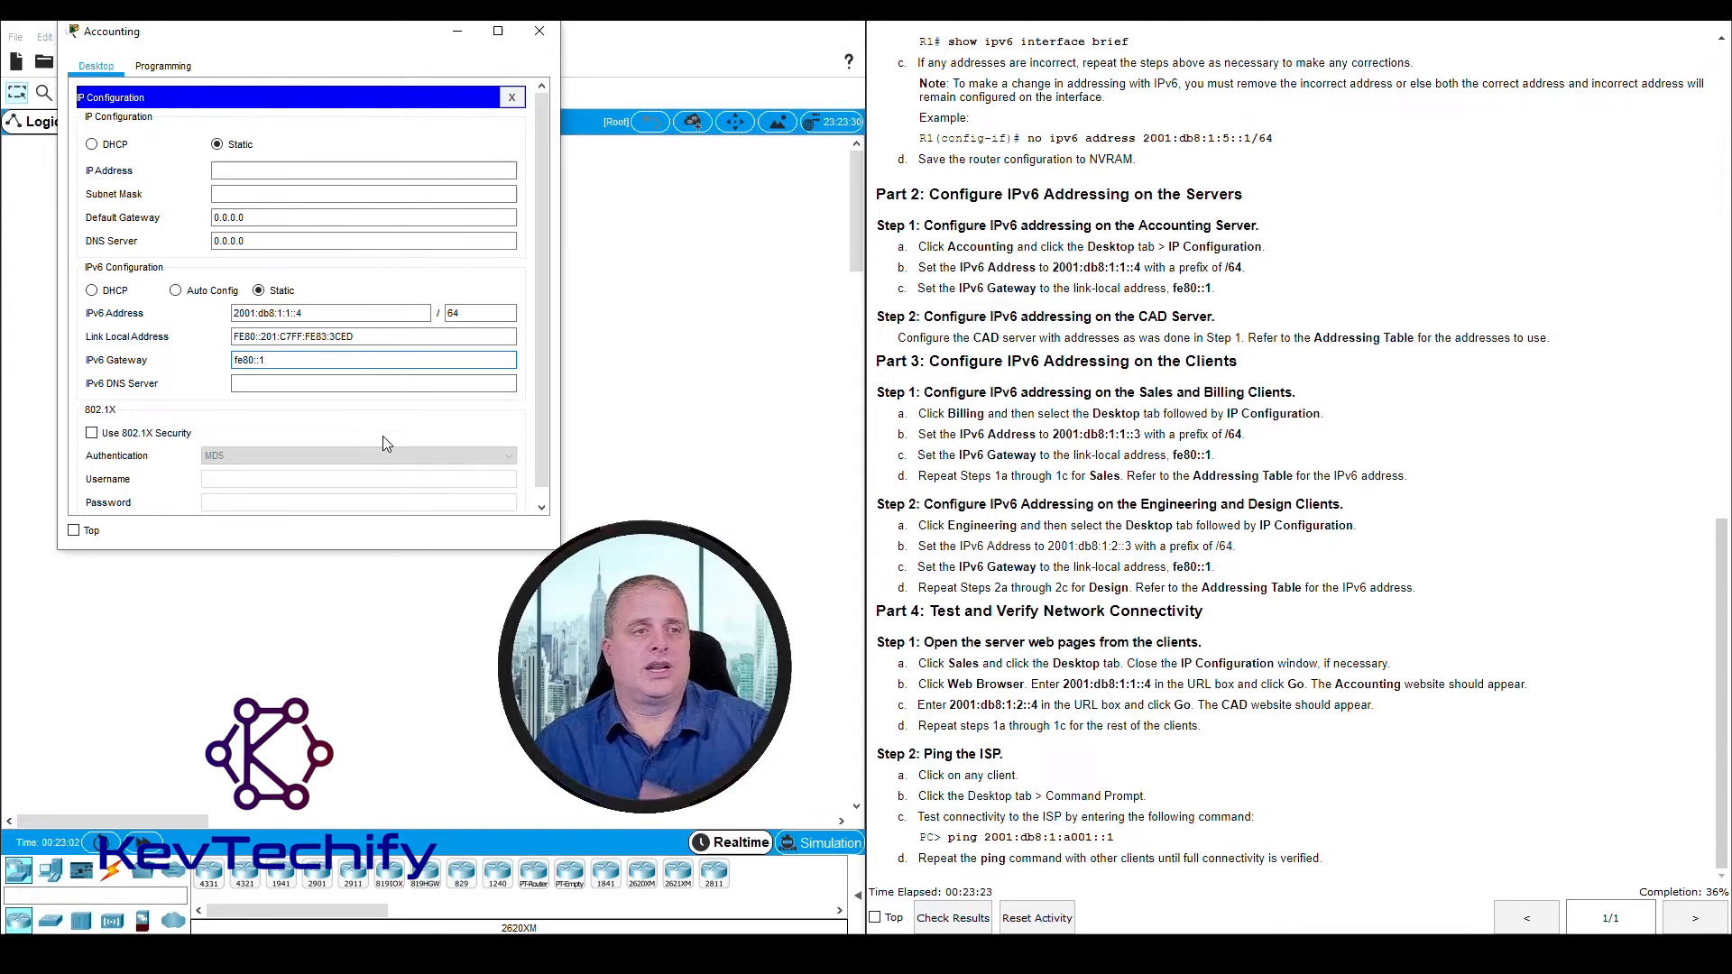
left_click(285, 383)
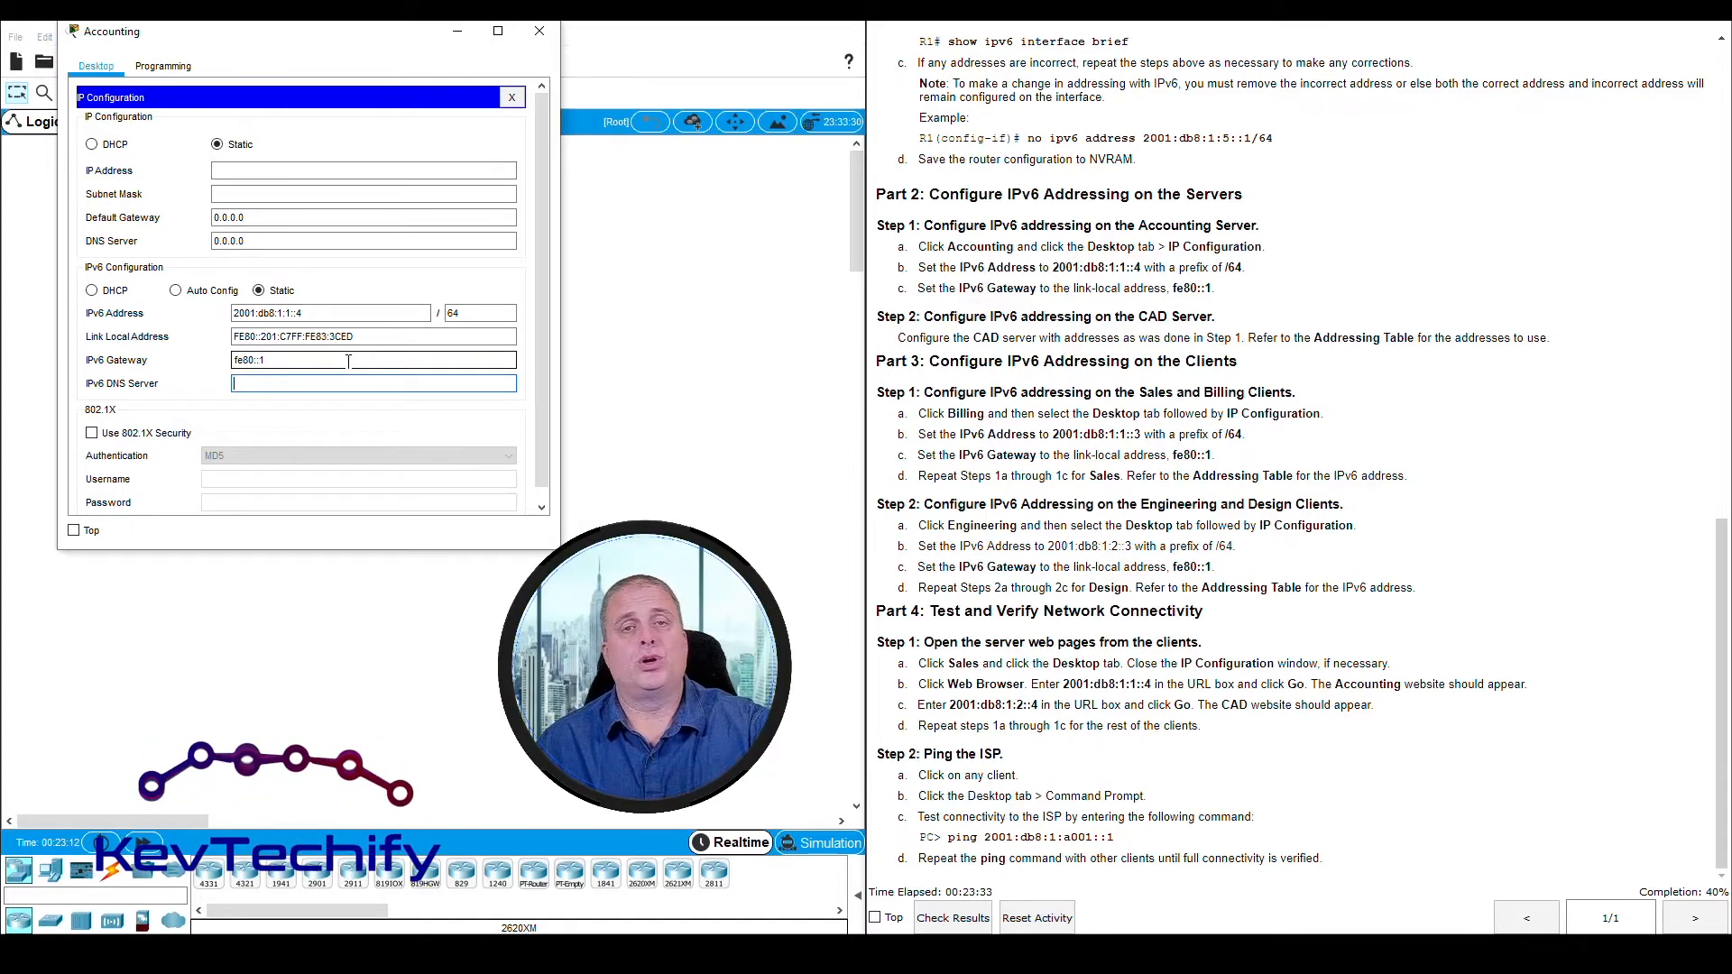
left_click(540, 35)
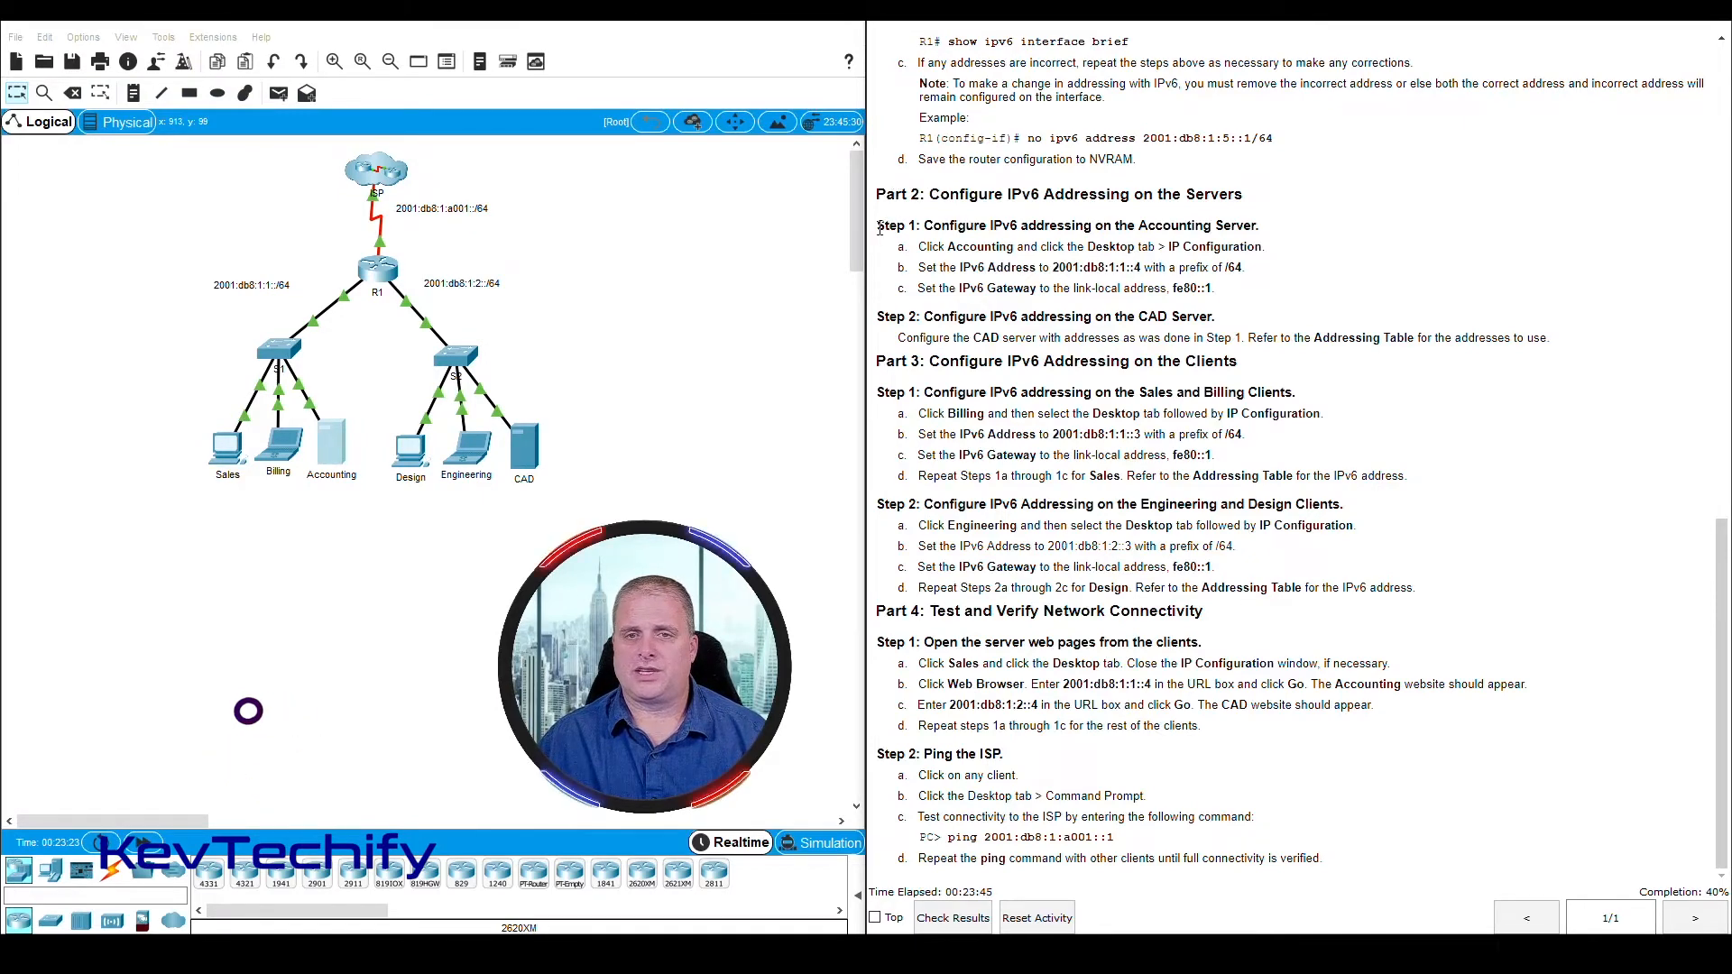
Review Part 2, Step 2 of the instructions and open the CAD server's IP Configuration
left_click_drag(875, 224, 1208, 267)
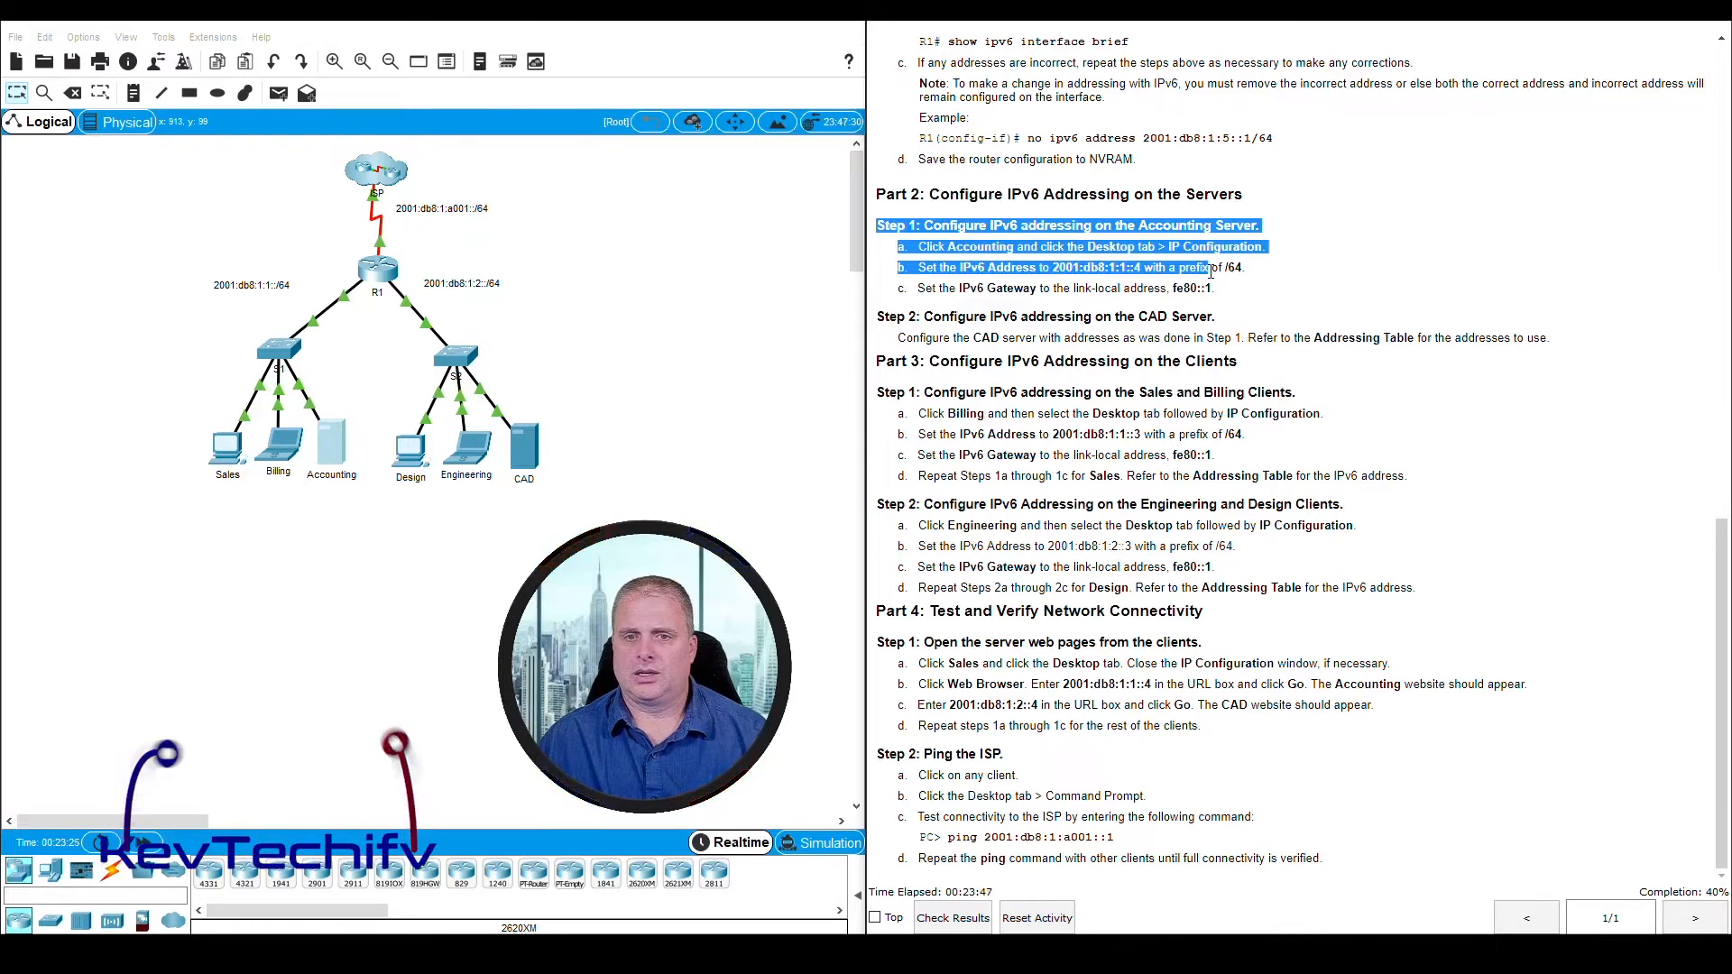
left_click(916, 318)
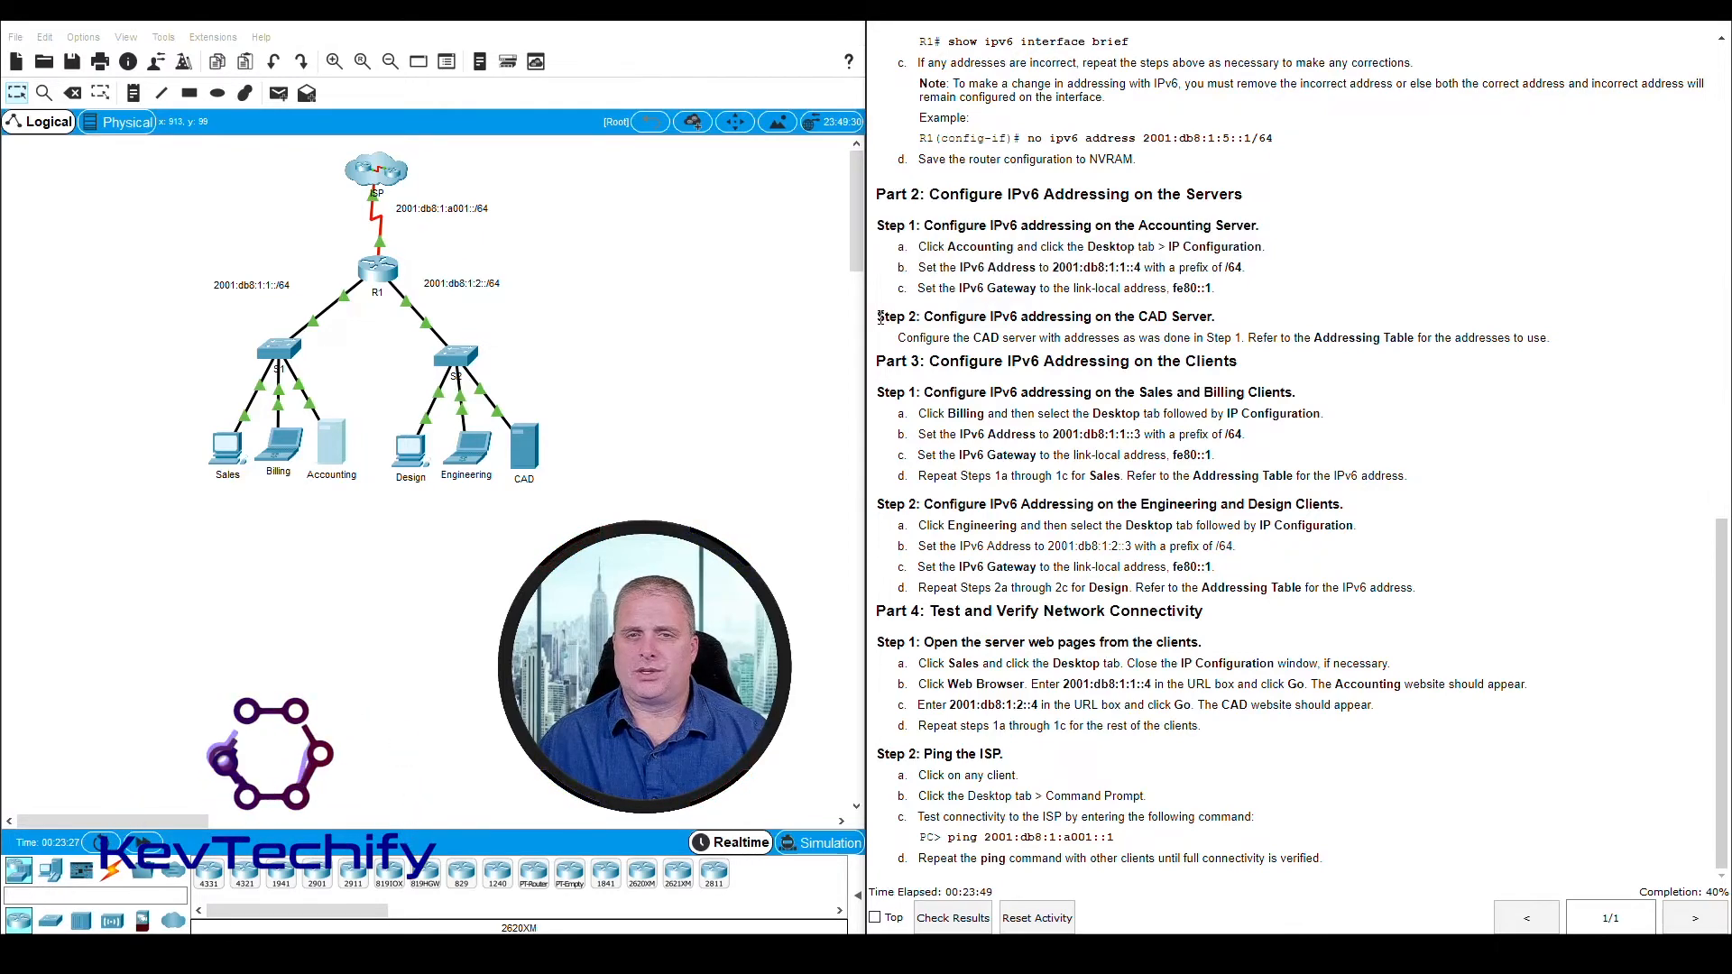
left_click_drag(947, 321, 989, 336)
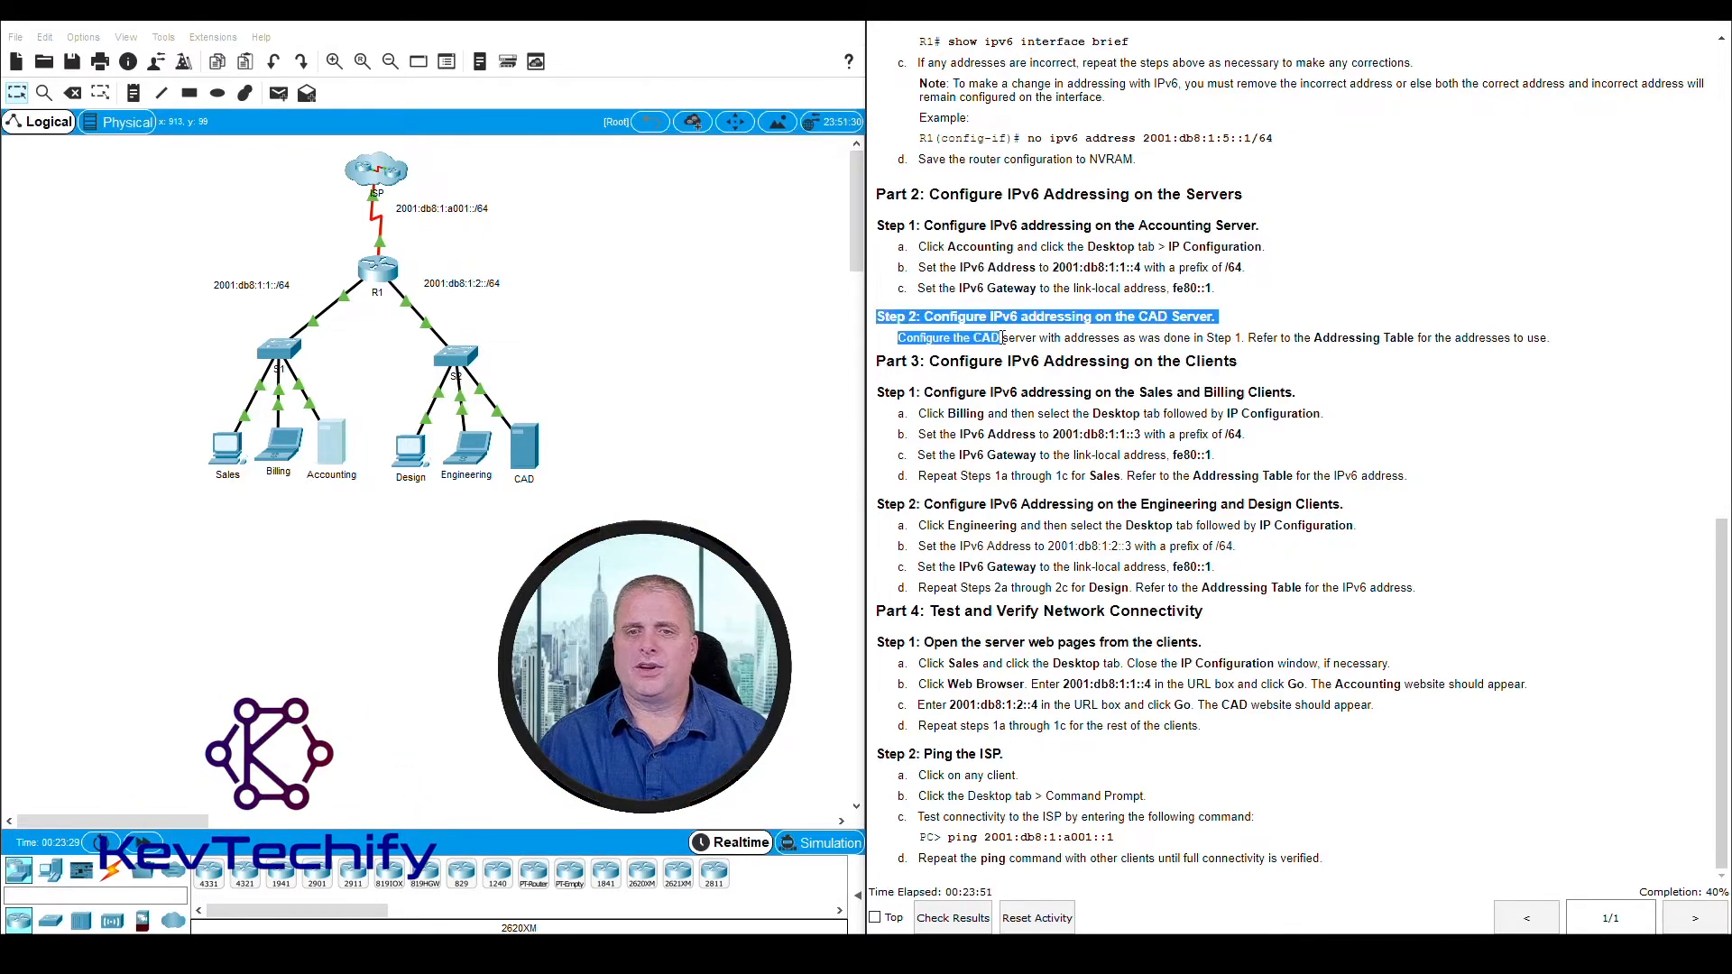
left_click(530, 458)
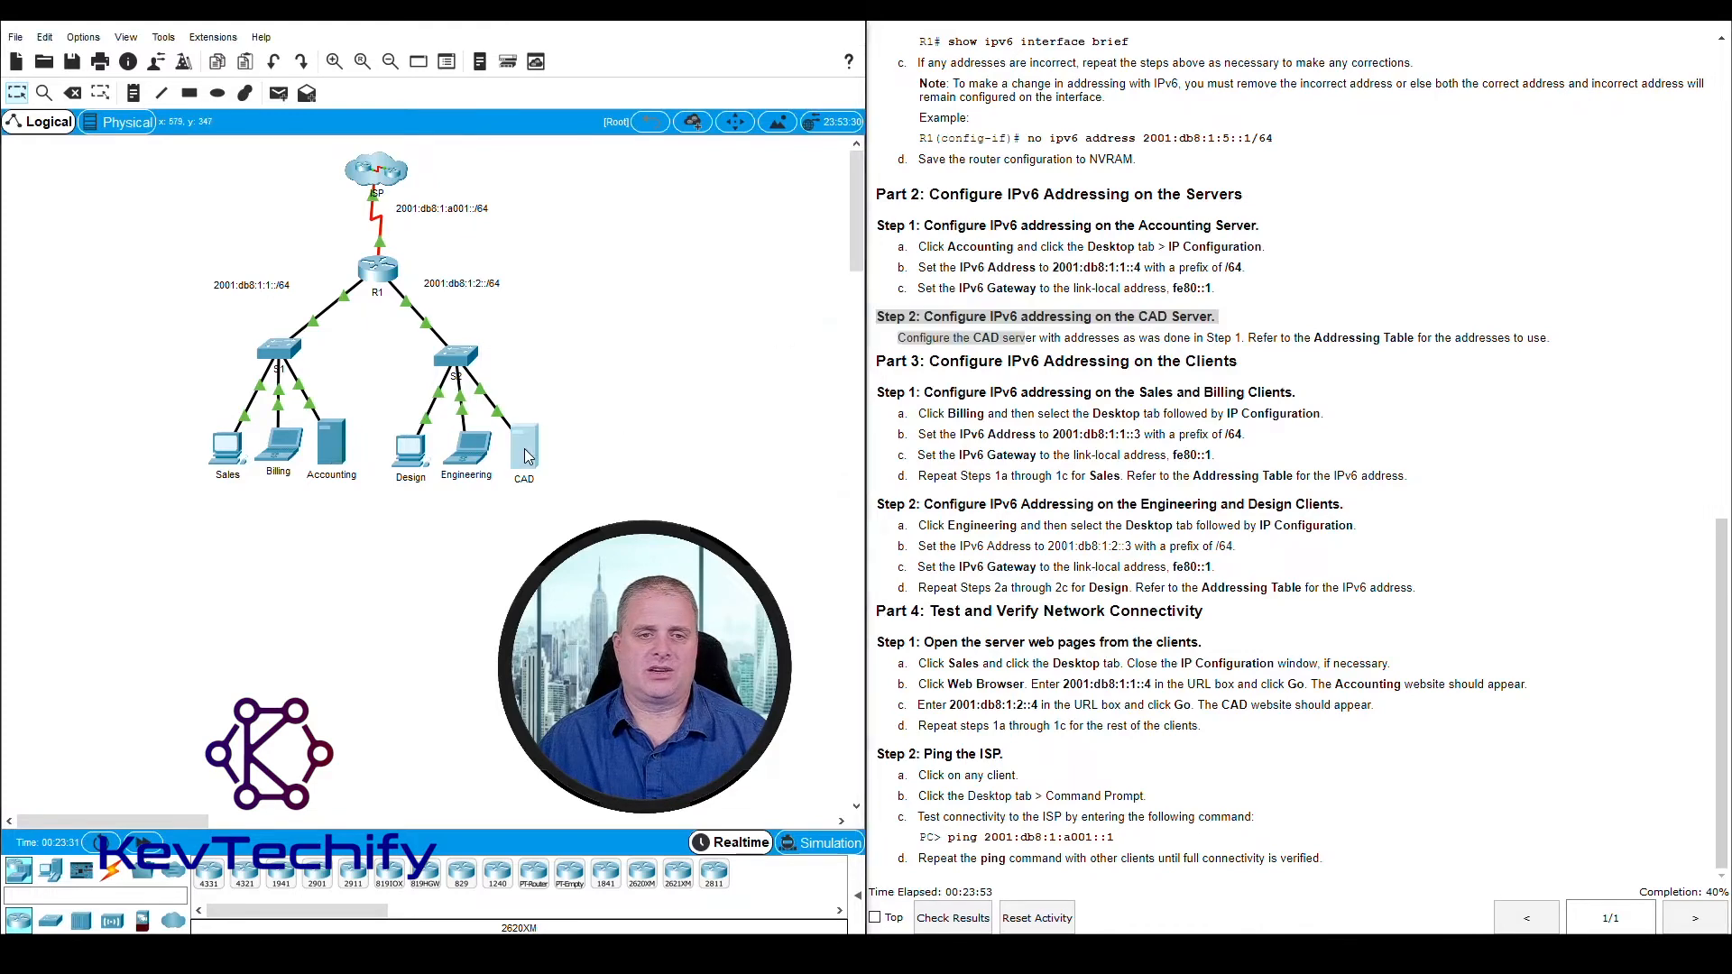
left_click_drag(789, 215, 257, 46)
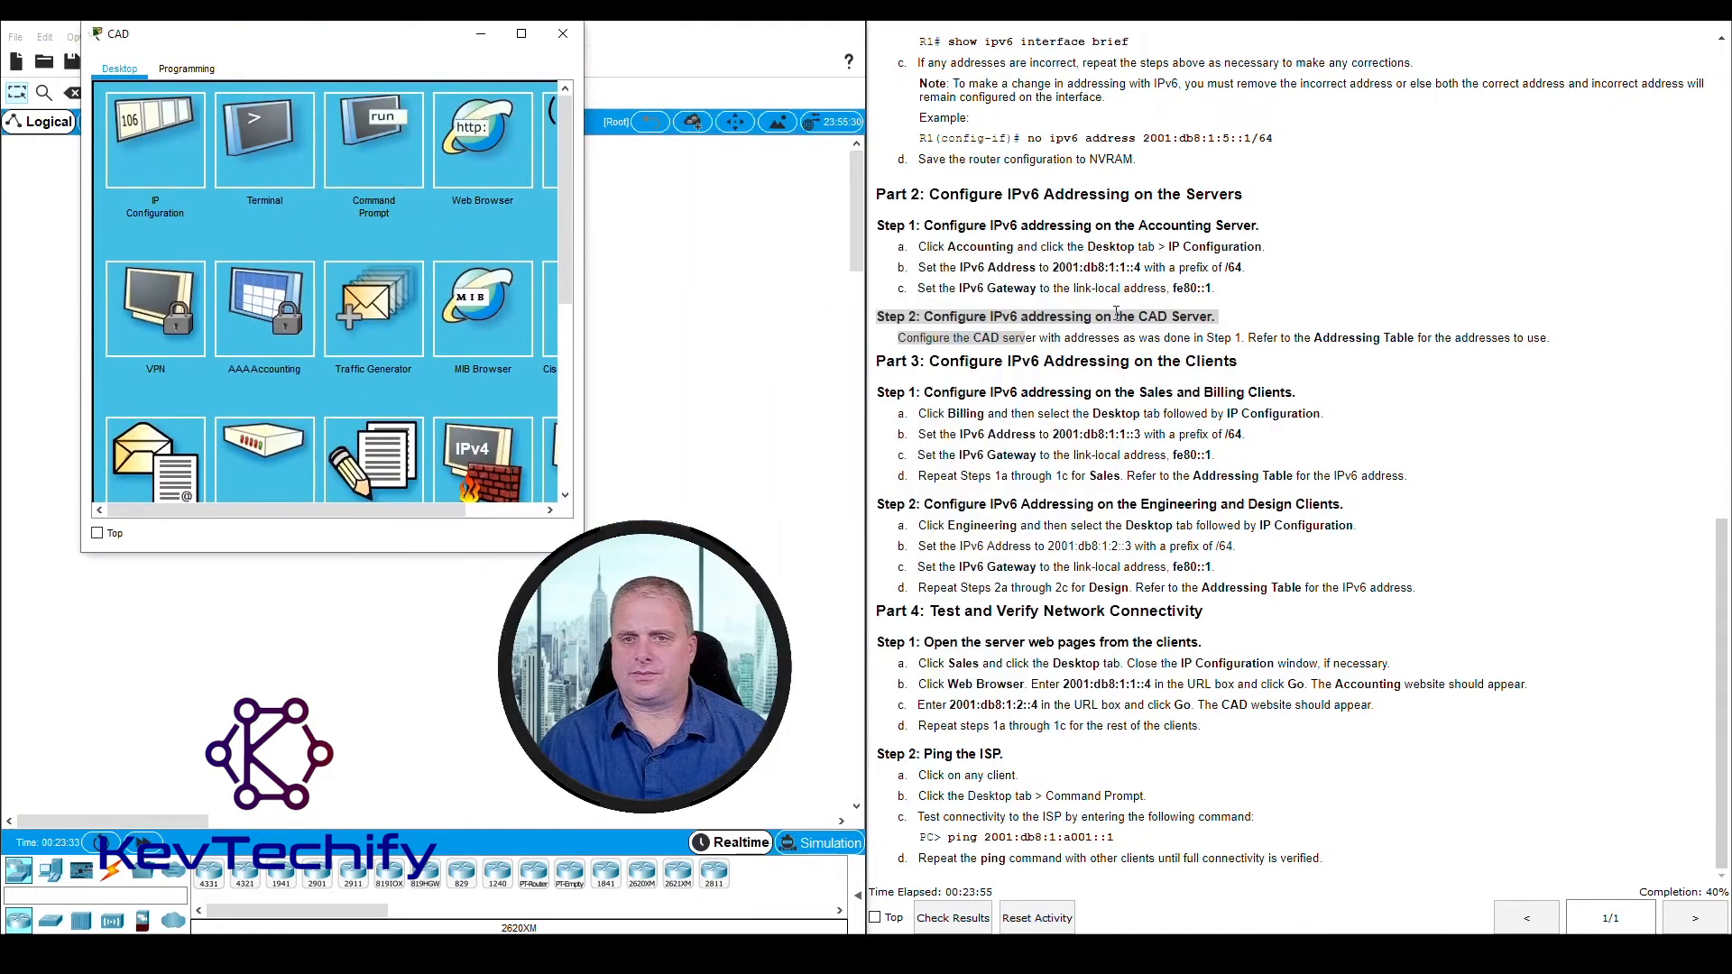
left_click(165, 133)
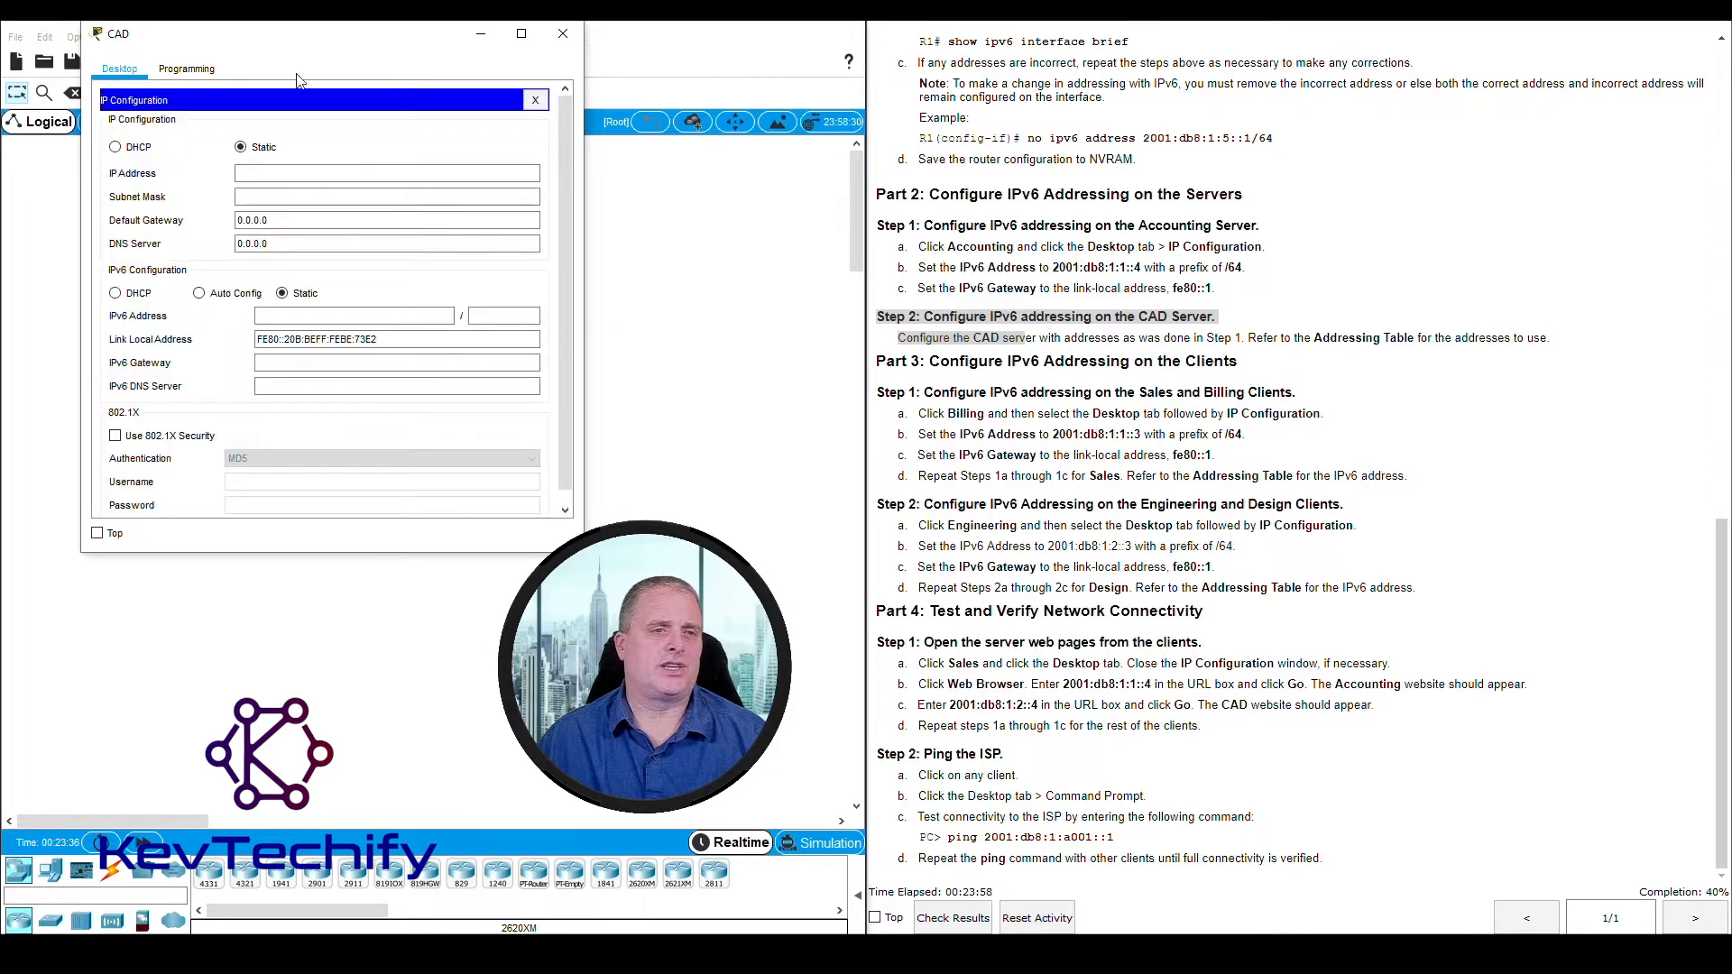
Look up the CAD server's IPv6 address, prefix and default gateway in the Addressing Table, as Part 2, Step 2 instructs
left_click(1315, 341)
left_click_drag(1315, 341, 1549, 340)
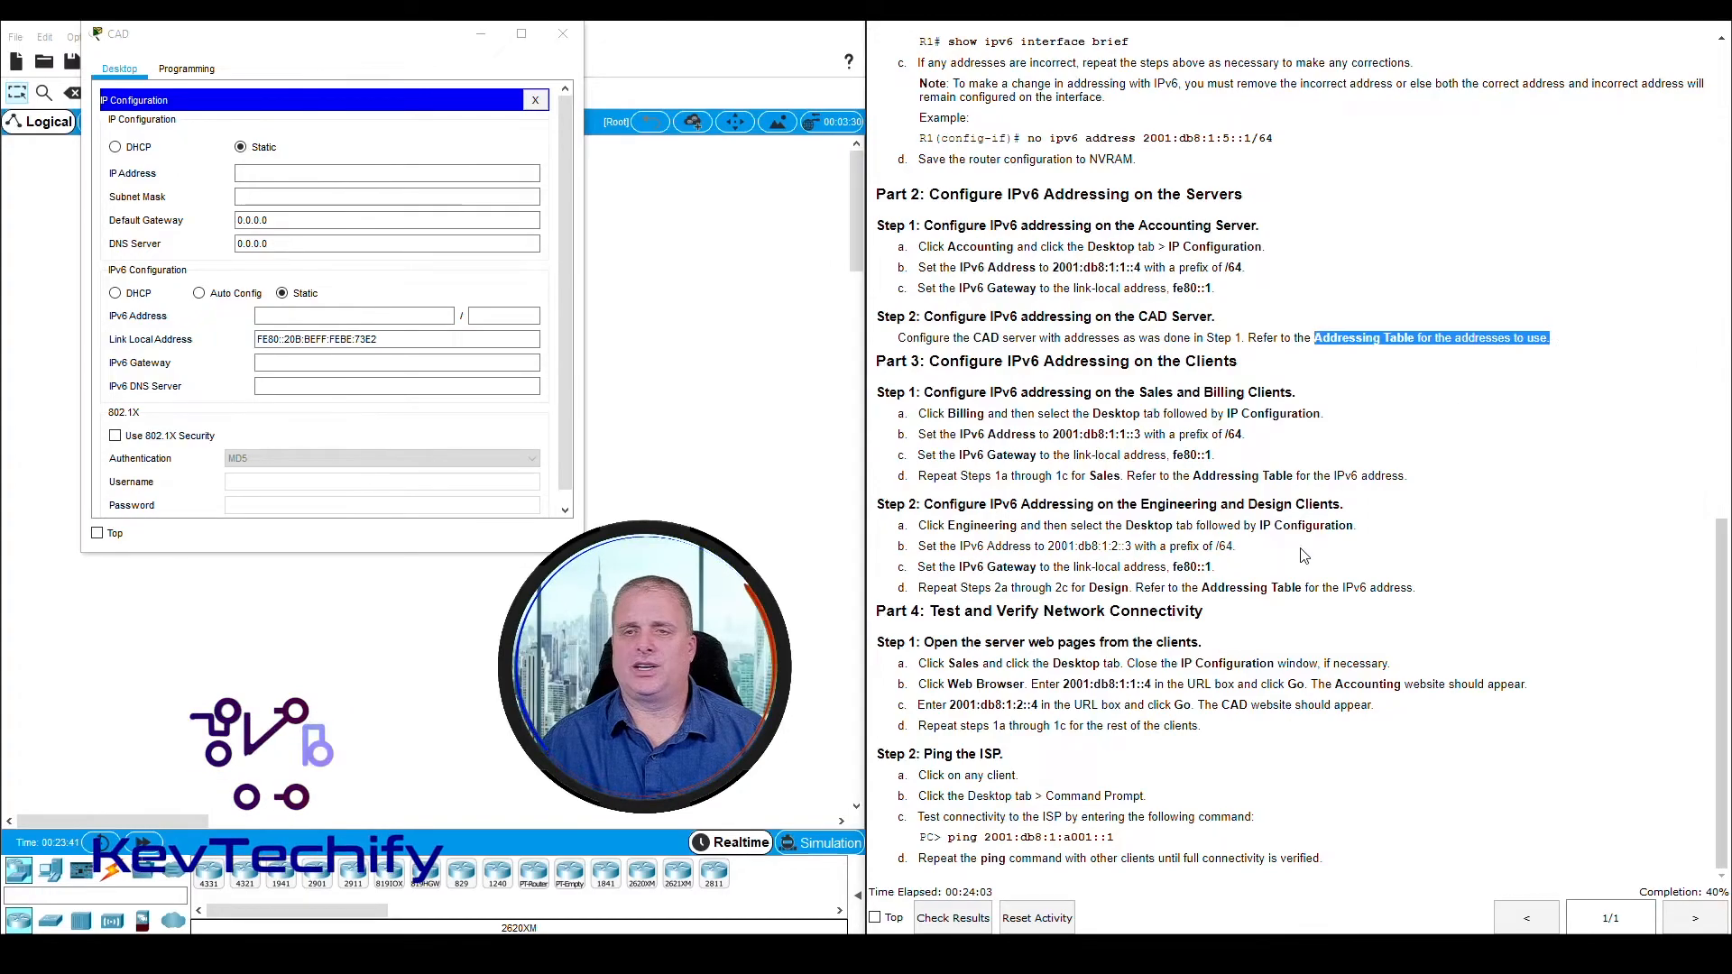
scroll(1288, 556, "up", 5)
scroll(1288, 556, "up", 10)
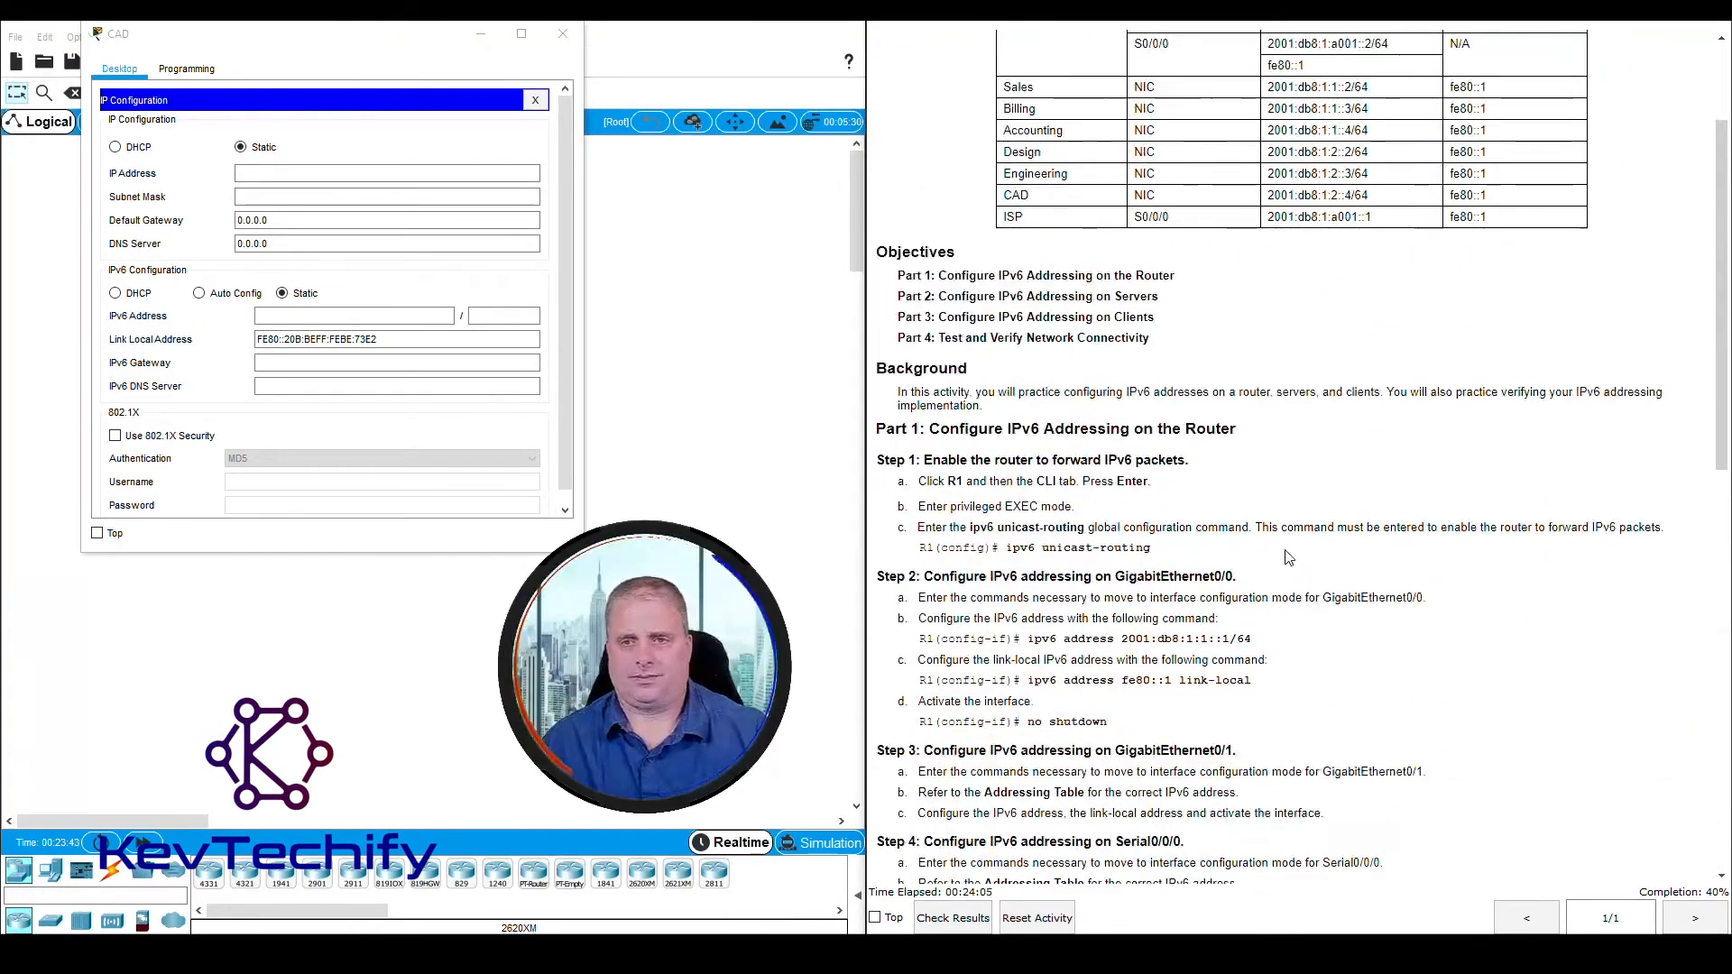
scroll(1288, 556, "up", 1)
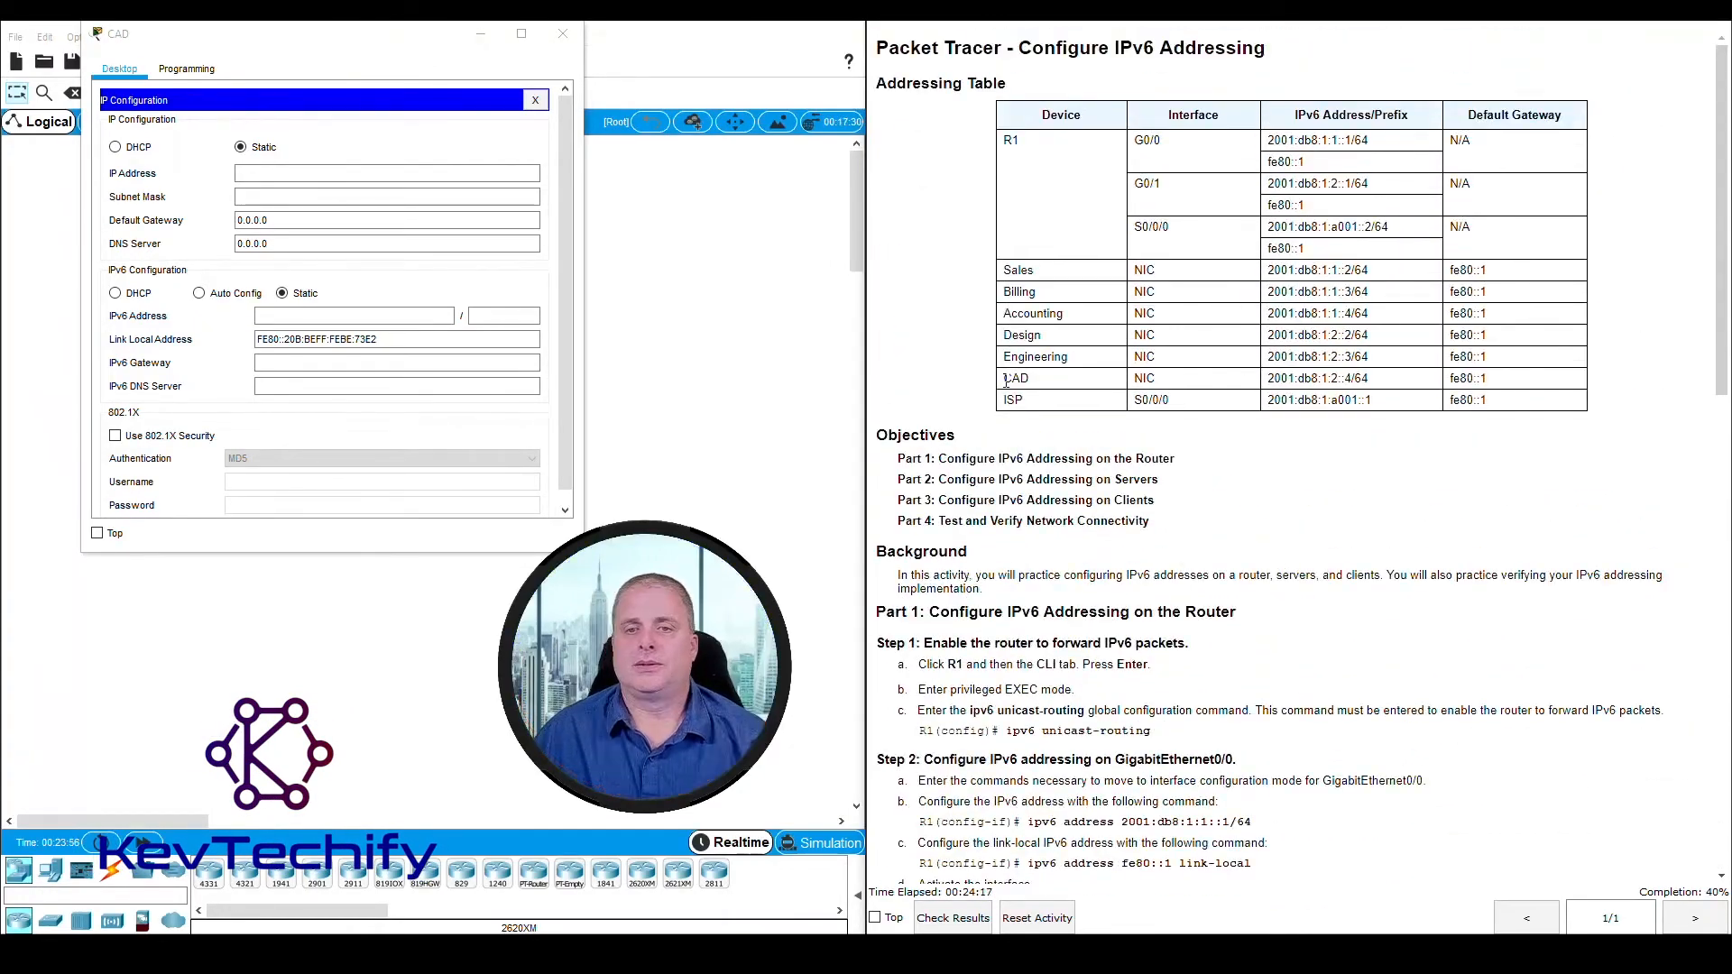
left_click_drag(1067, 384, 1498, 385)
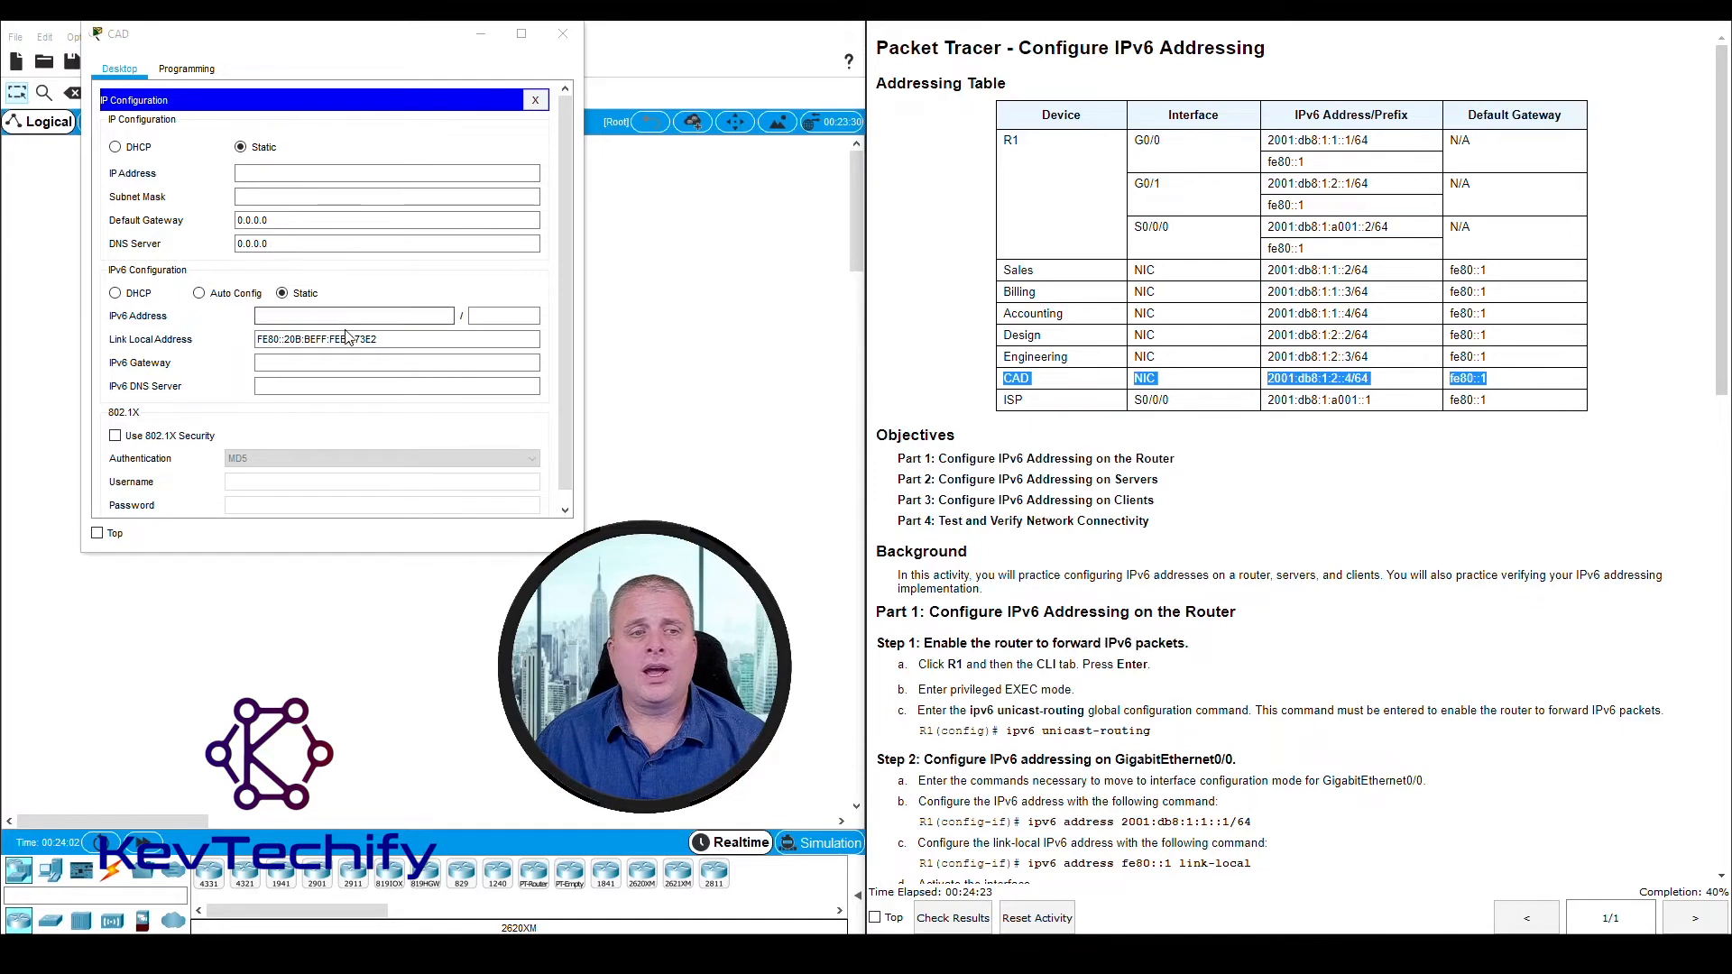
left_click(311, 314)
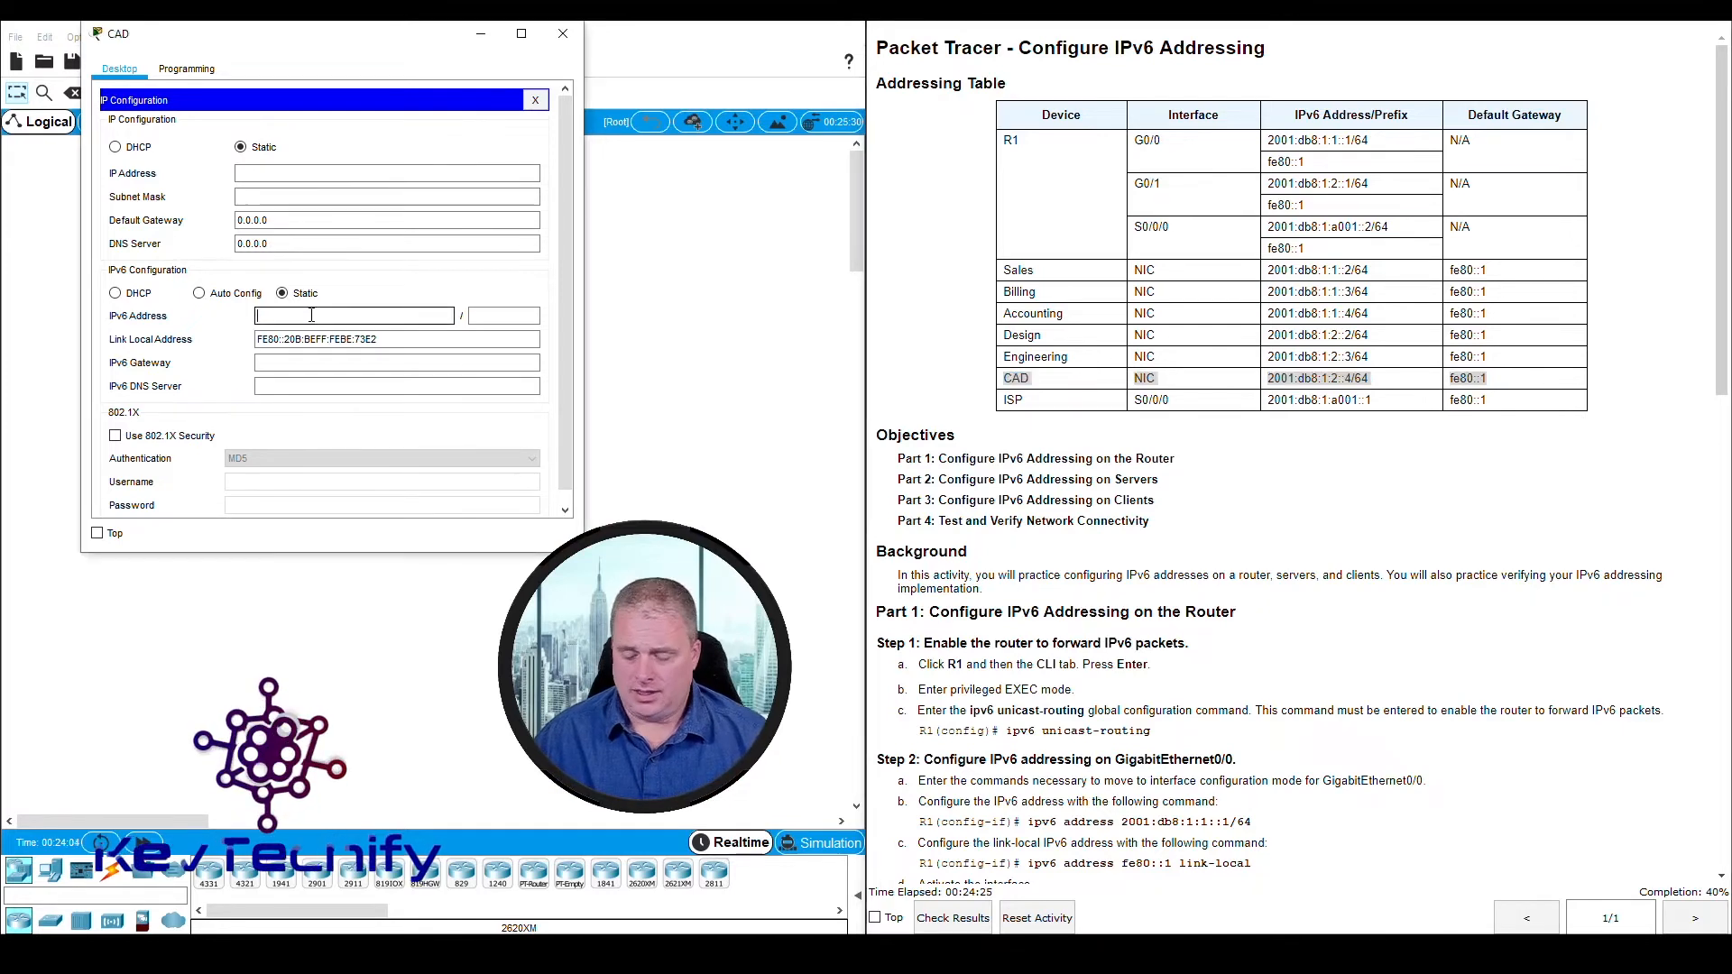
type("2001:db8")
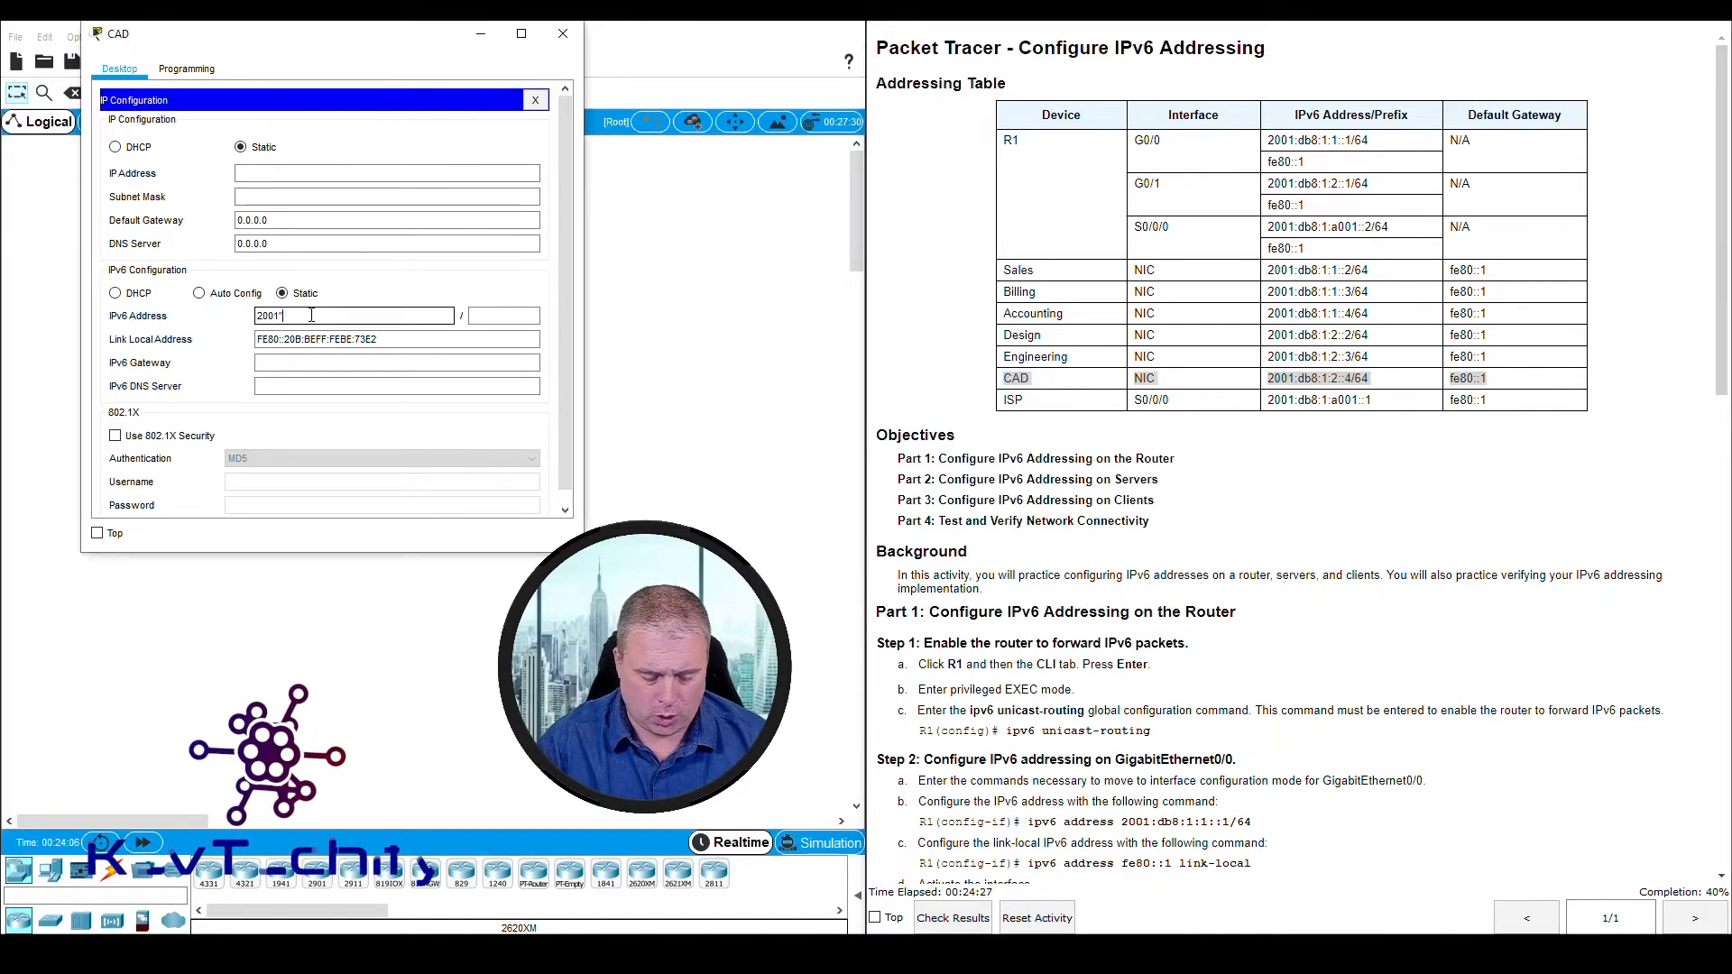
type(":1:2::4")
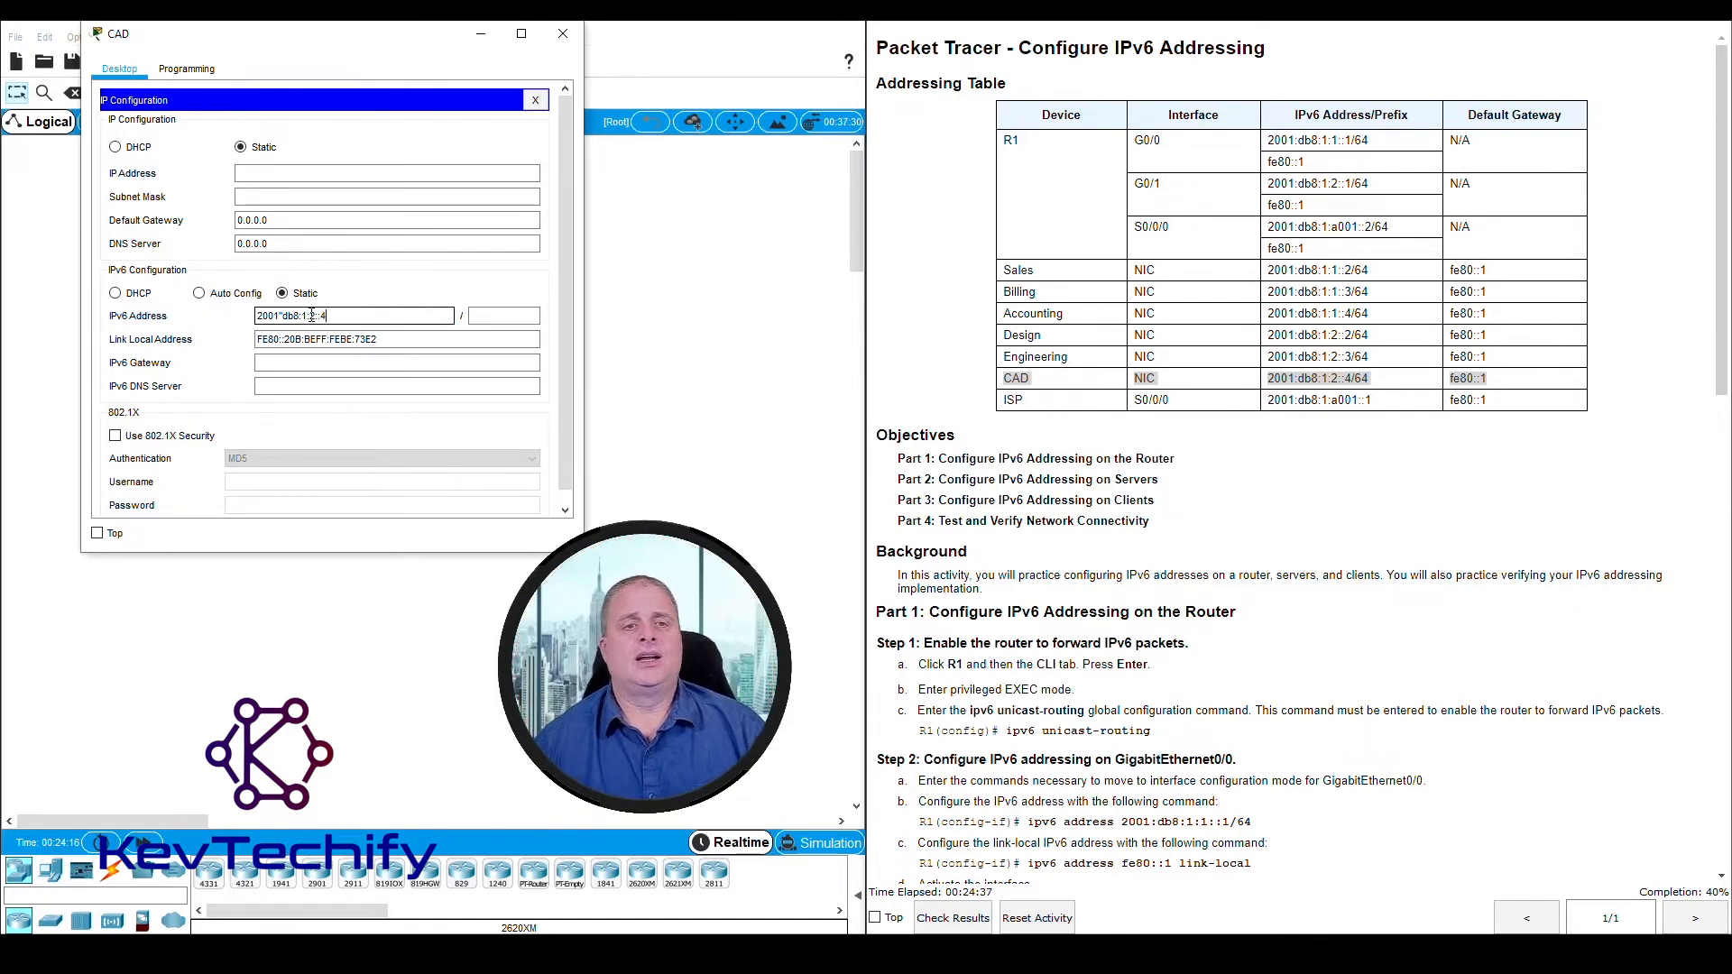
left_click(493, 316)
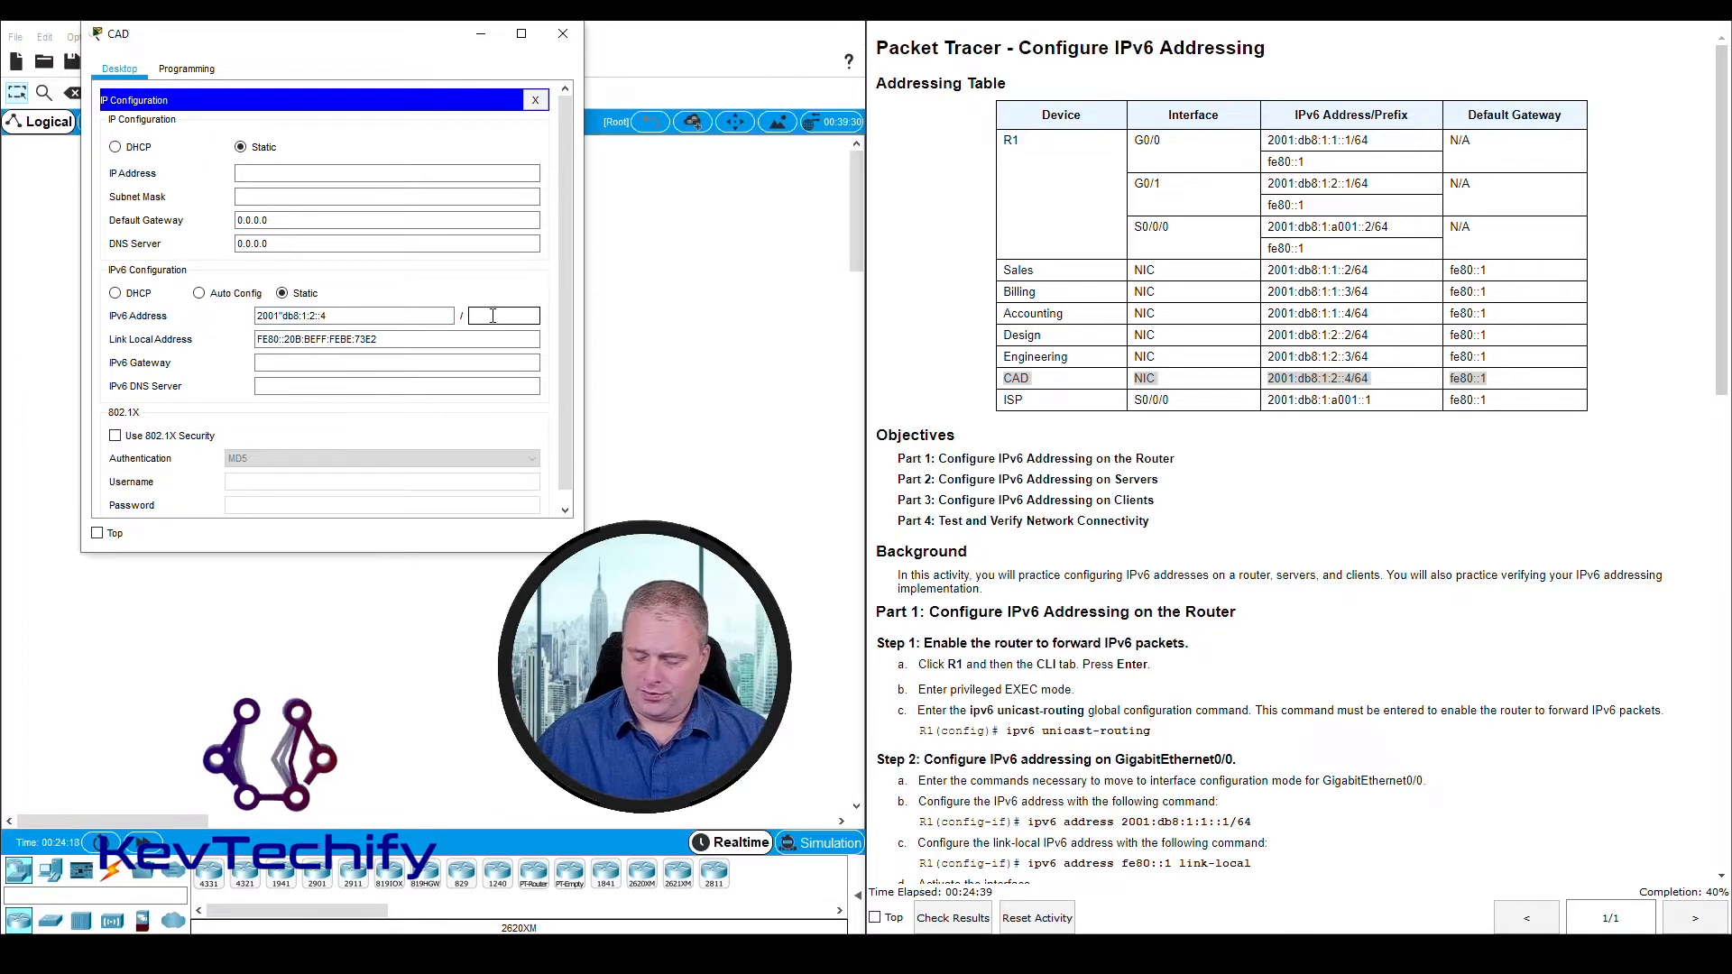
type("64")
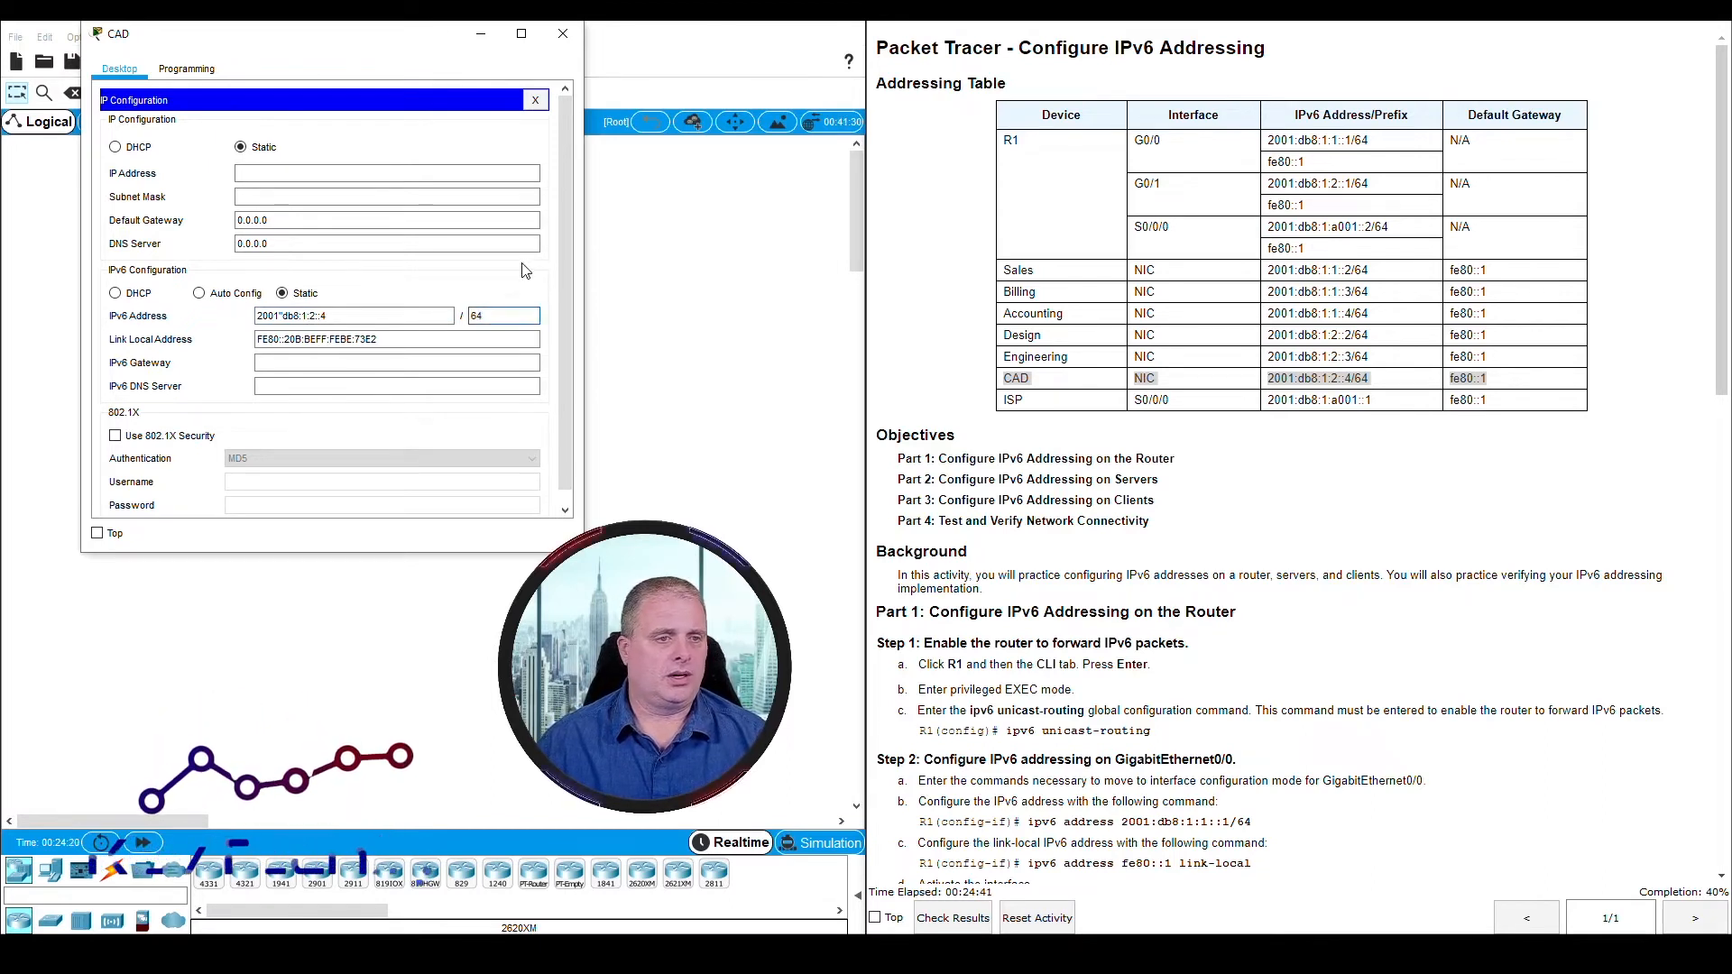
left_click(257, 363)
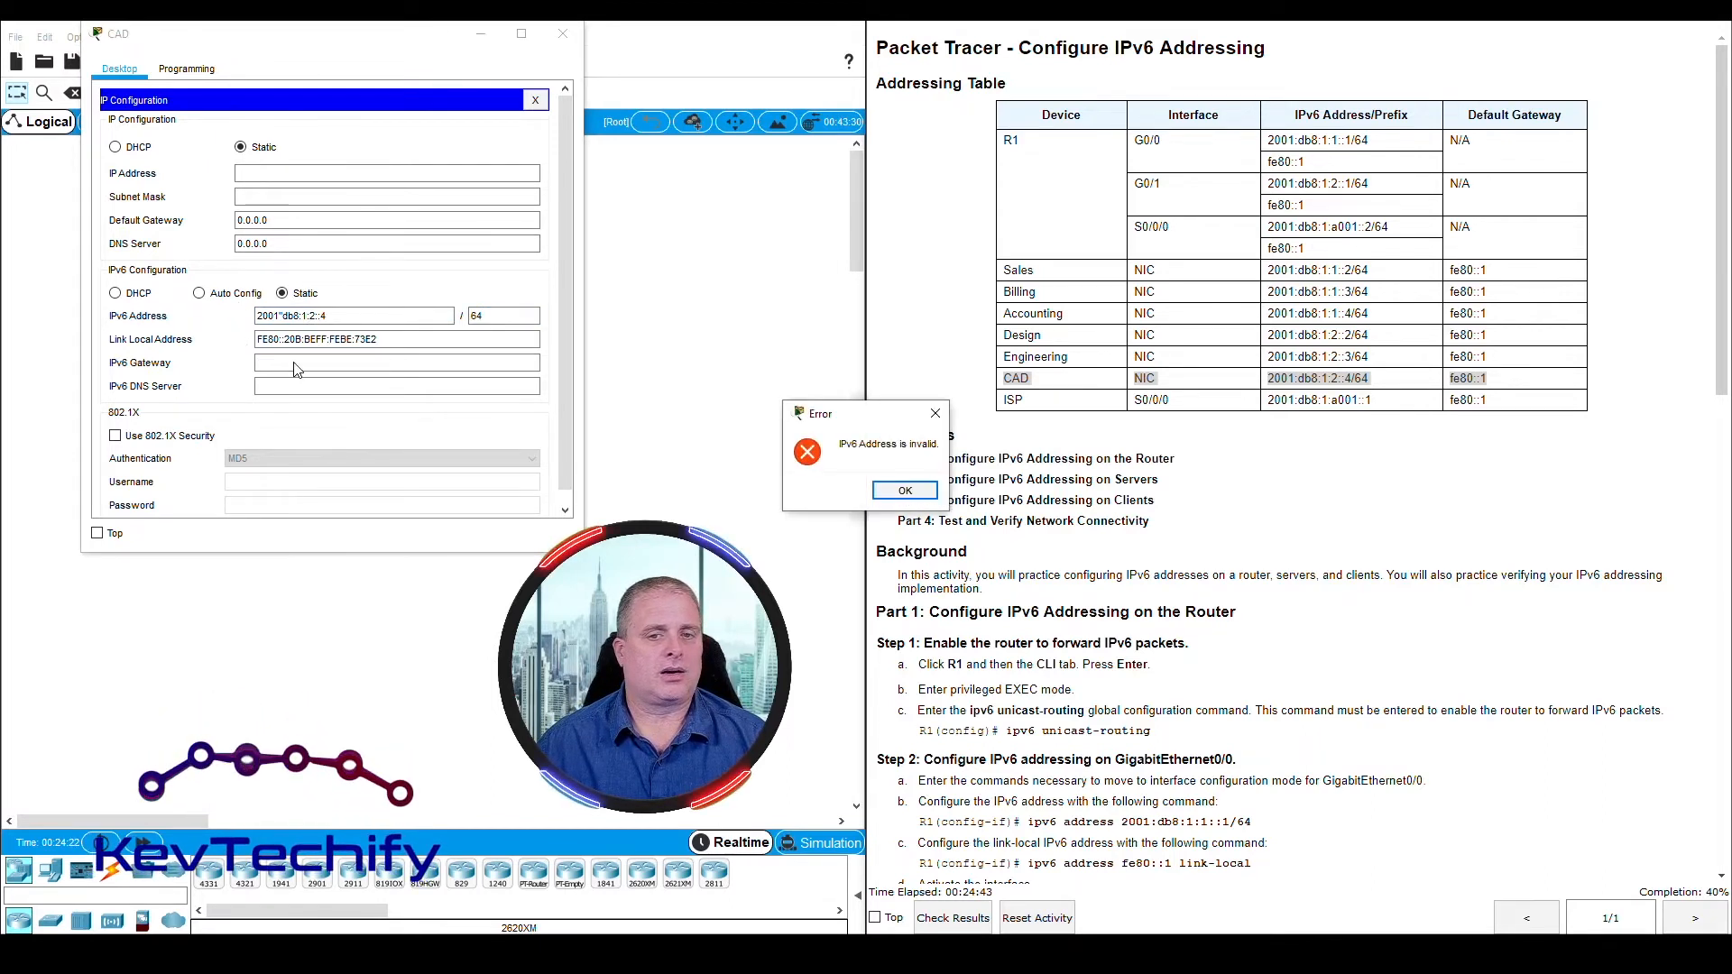
left_click(895, 488)
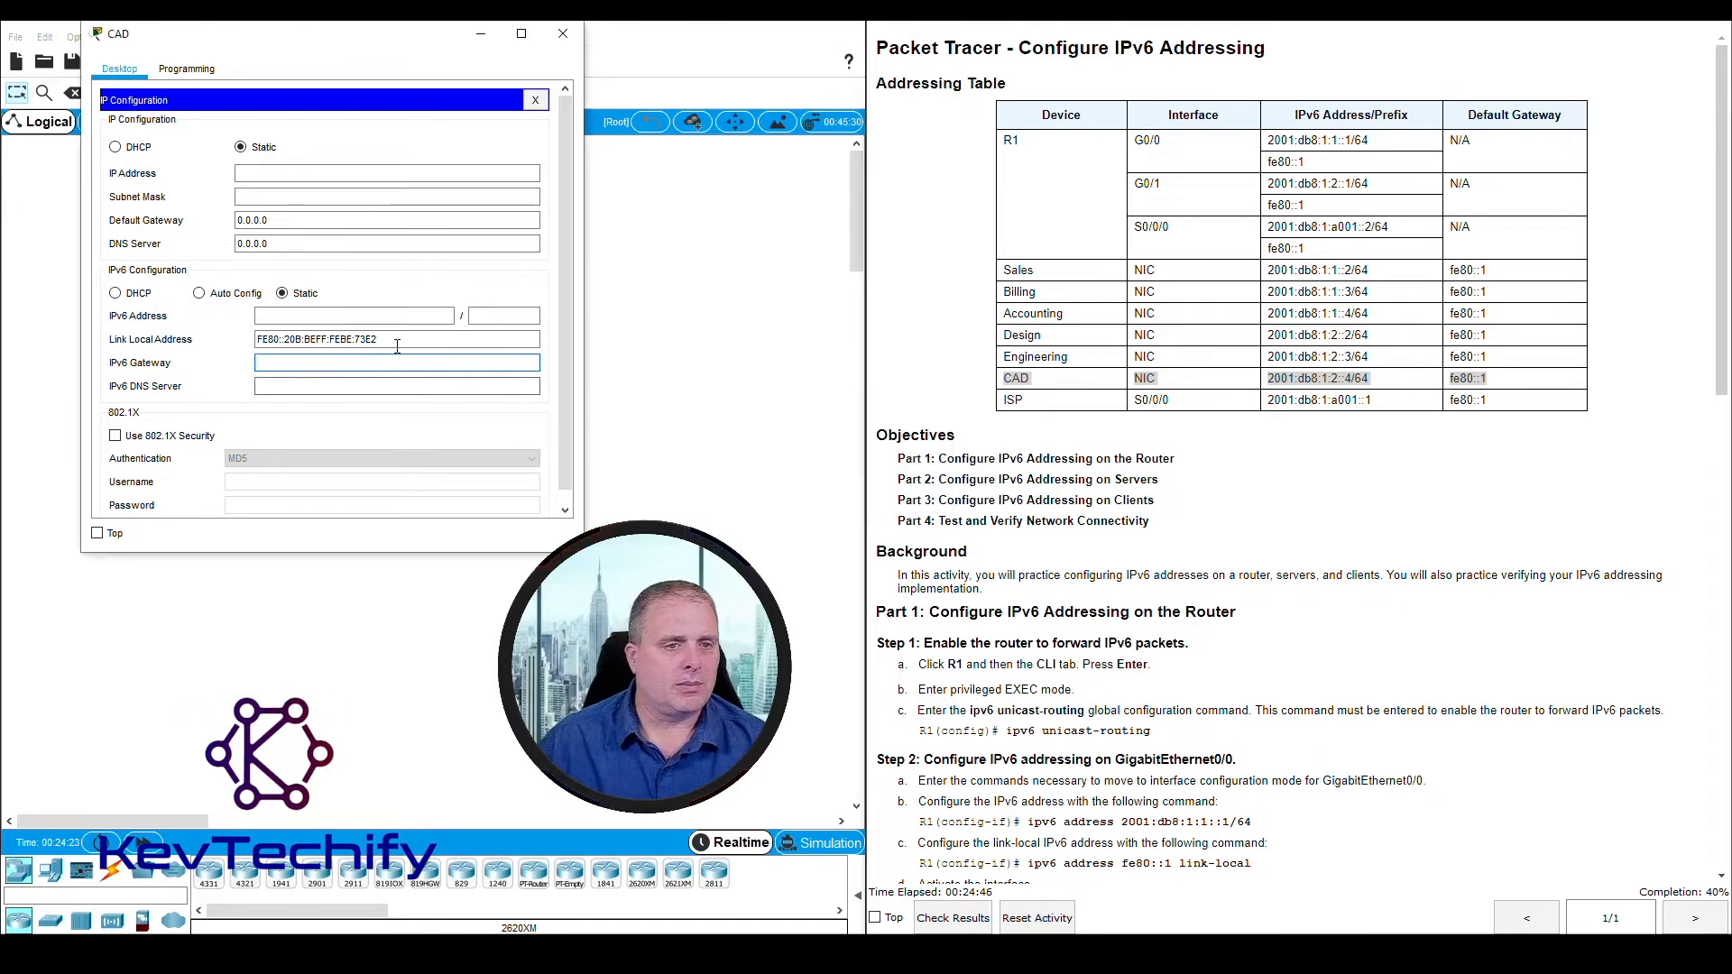
Set the CAD server's IPv6 address to 2001:db8:1:2::4 with prefix length 64
left_click(373, 316)
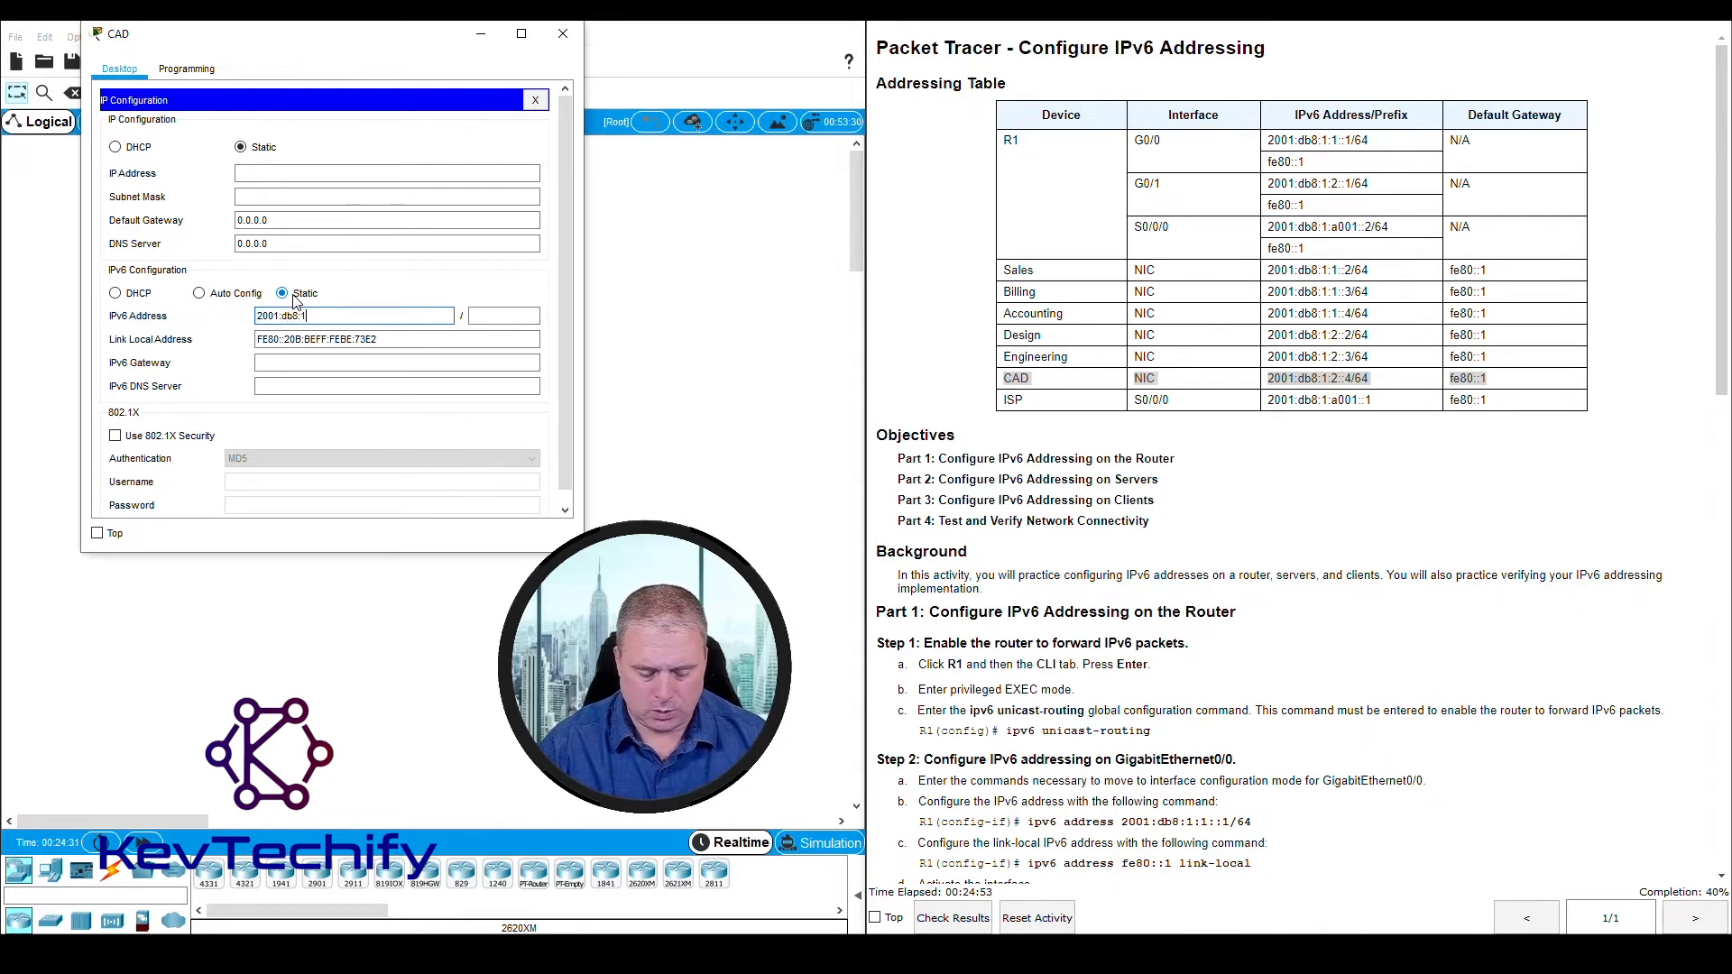
type("2001:db8:1:2::4")
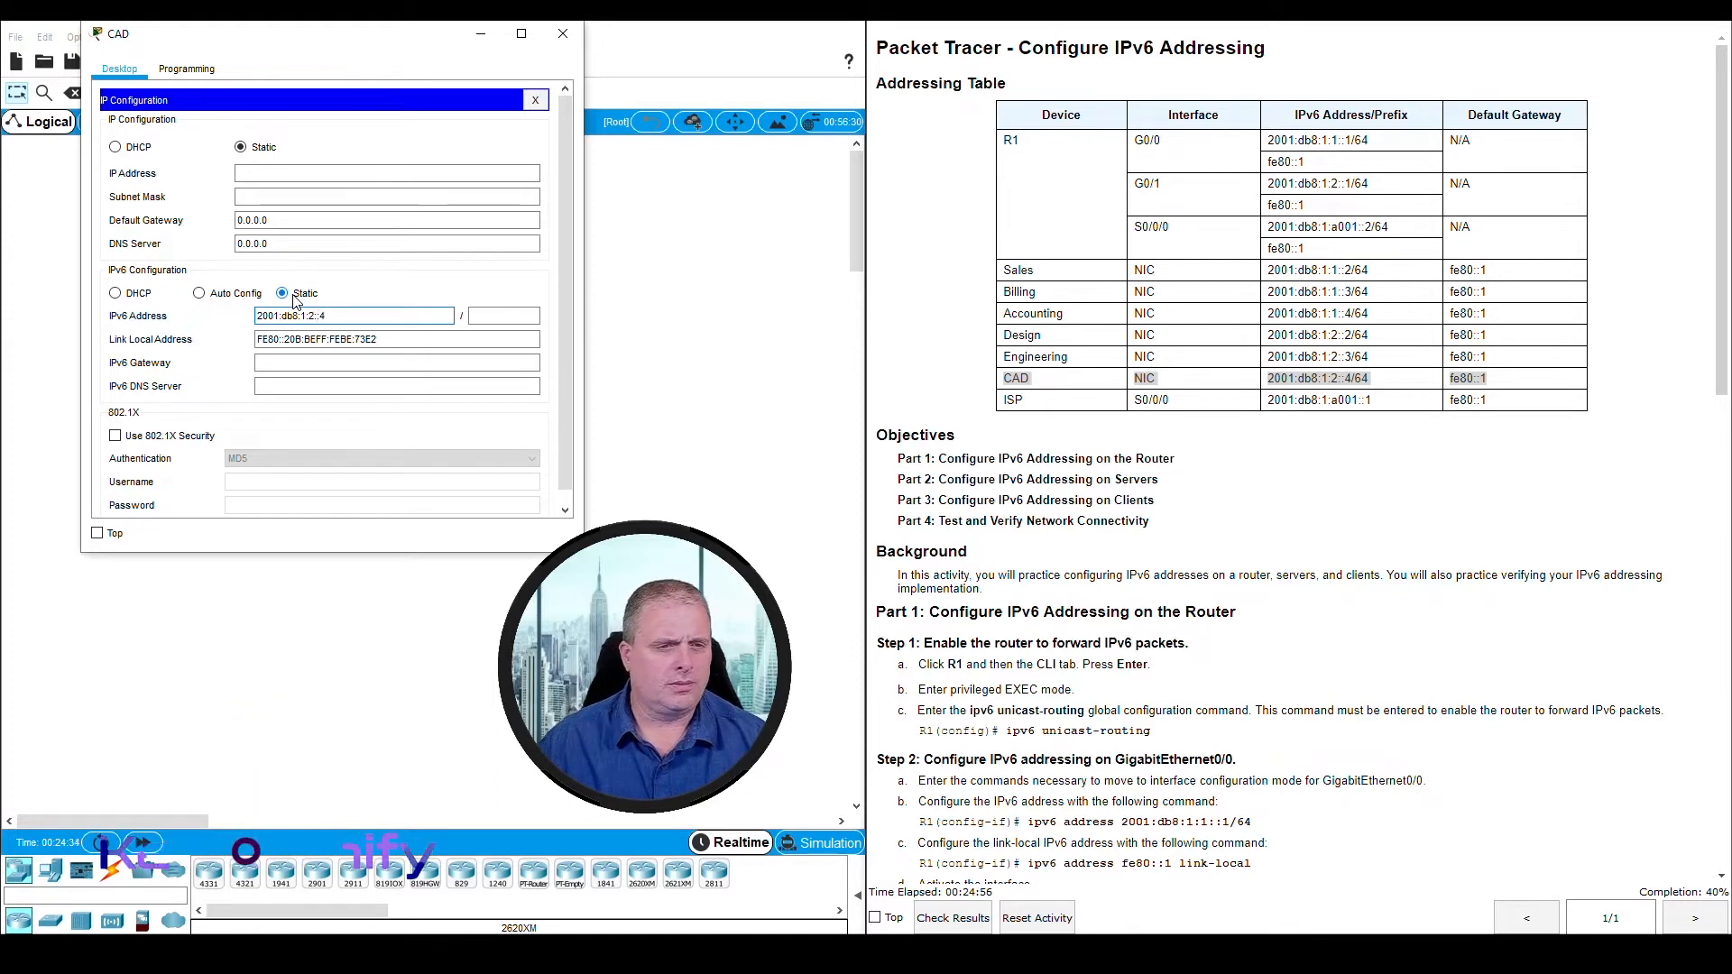
left_click(493, 316)
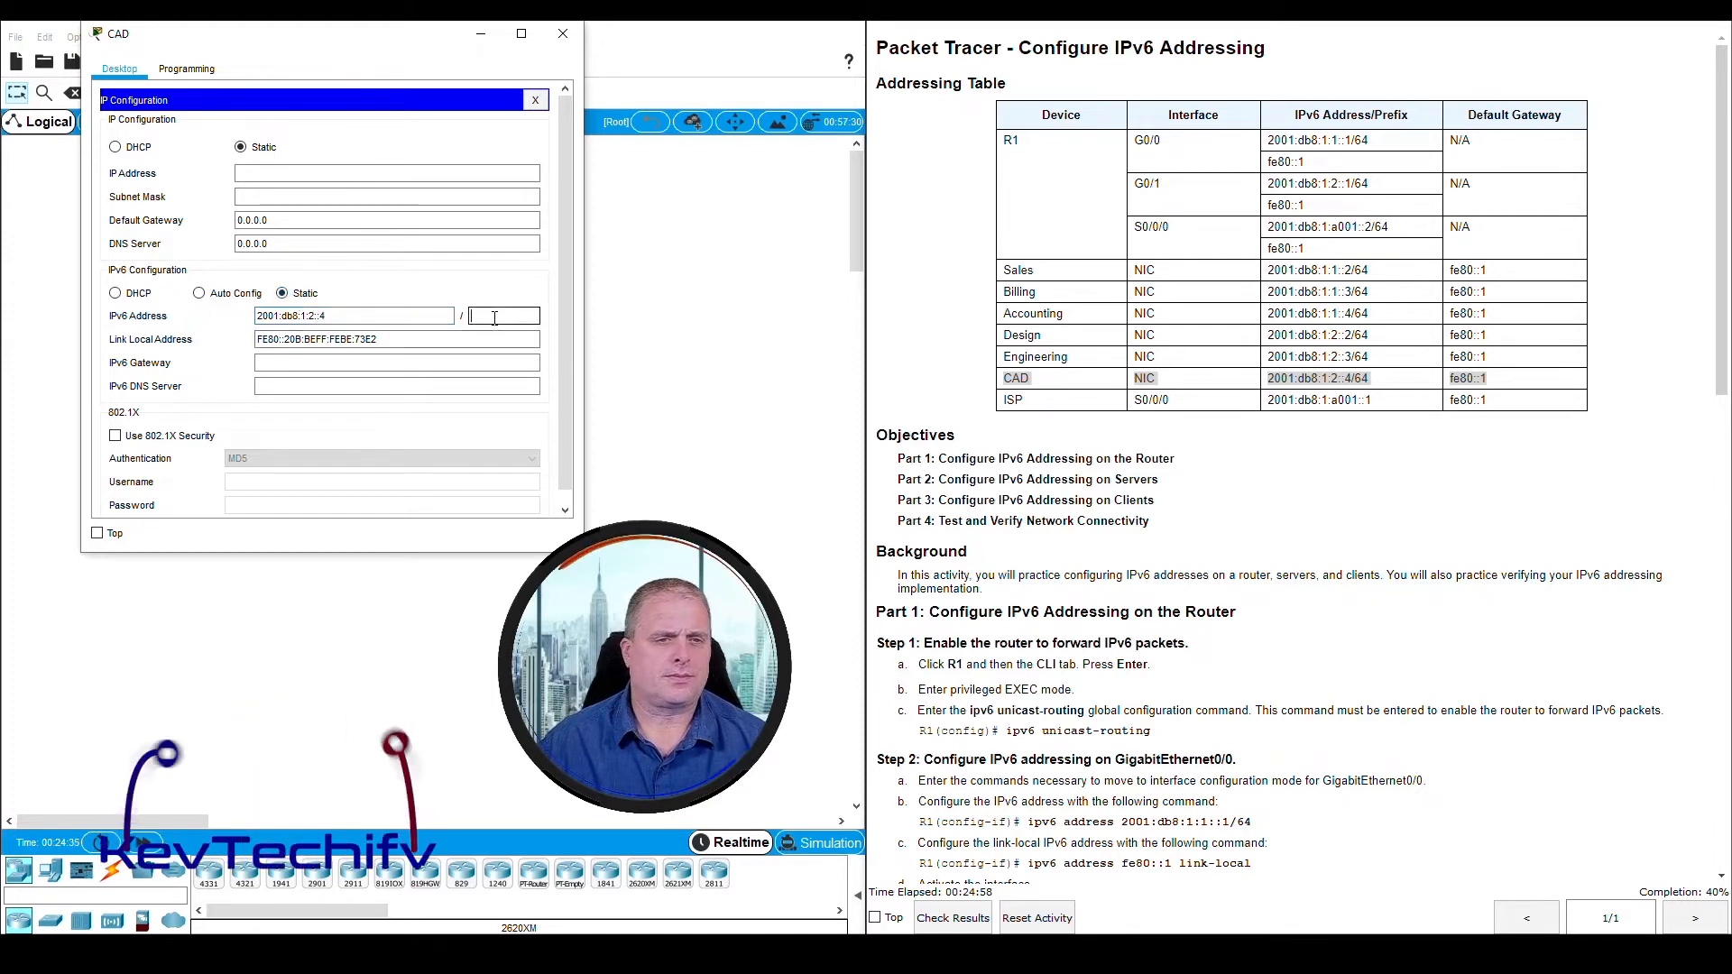
type("64")
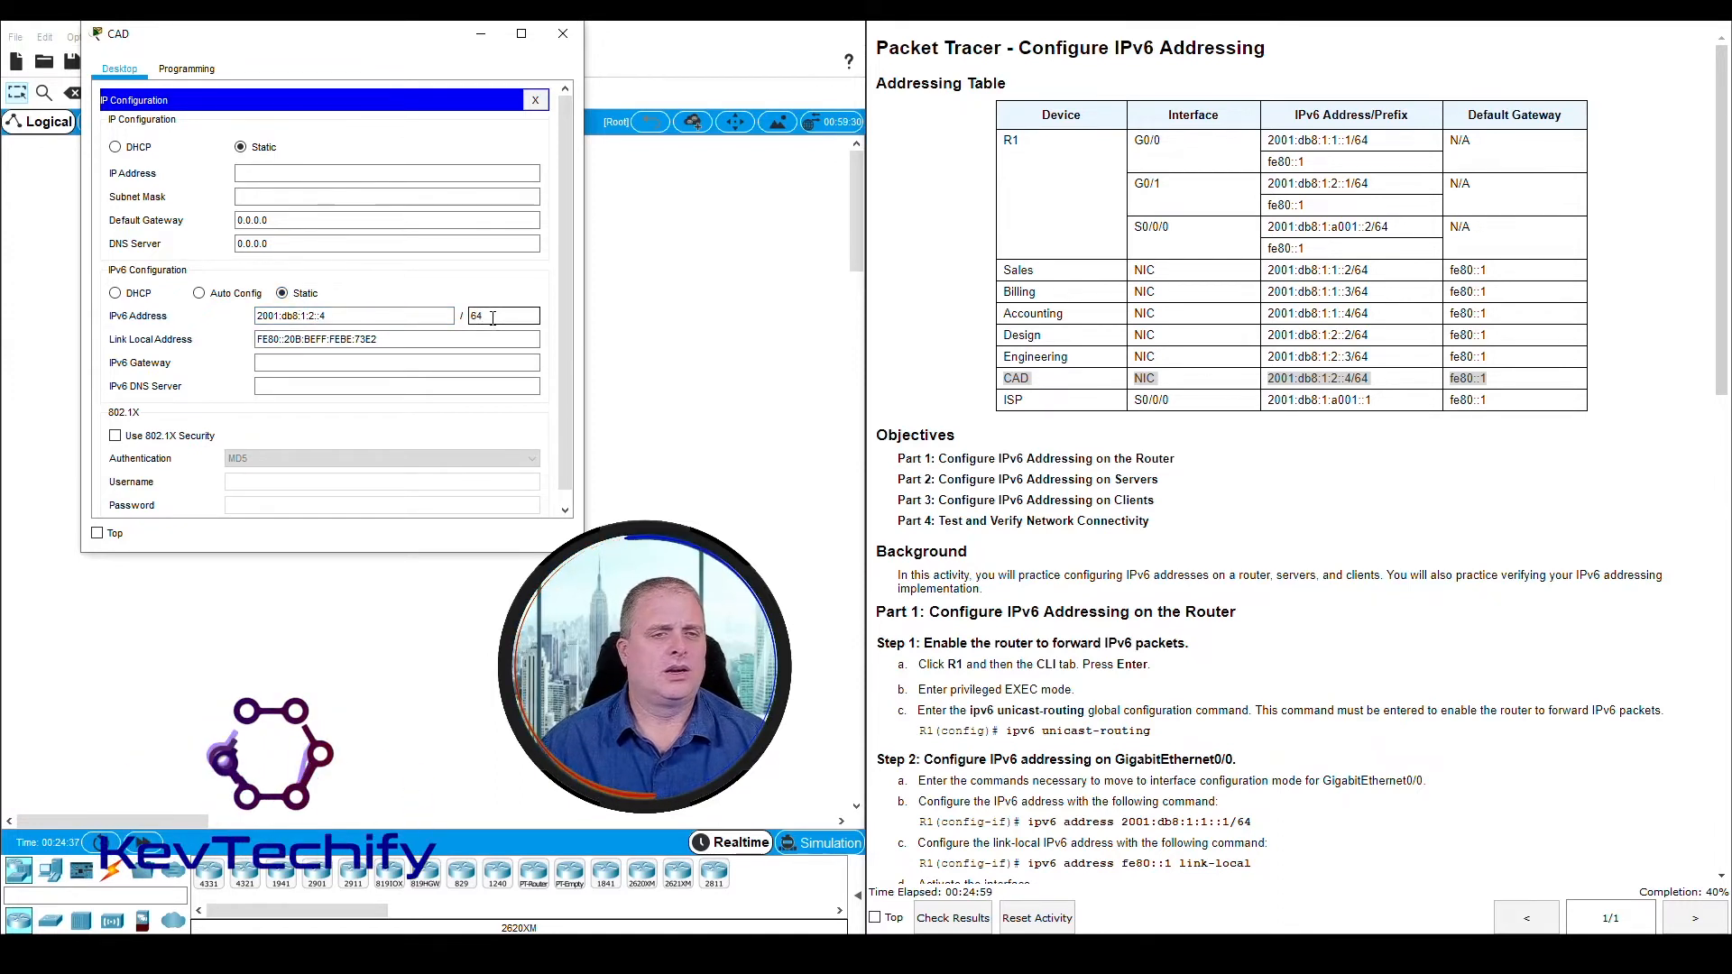
Set the CAD server's IPv6 gateway to fe80::1 and close the server's window
left_click(313, 363)
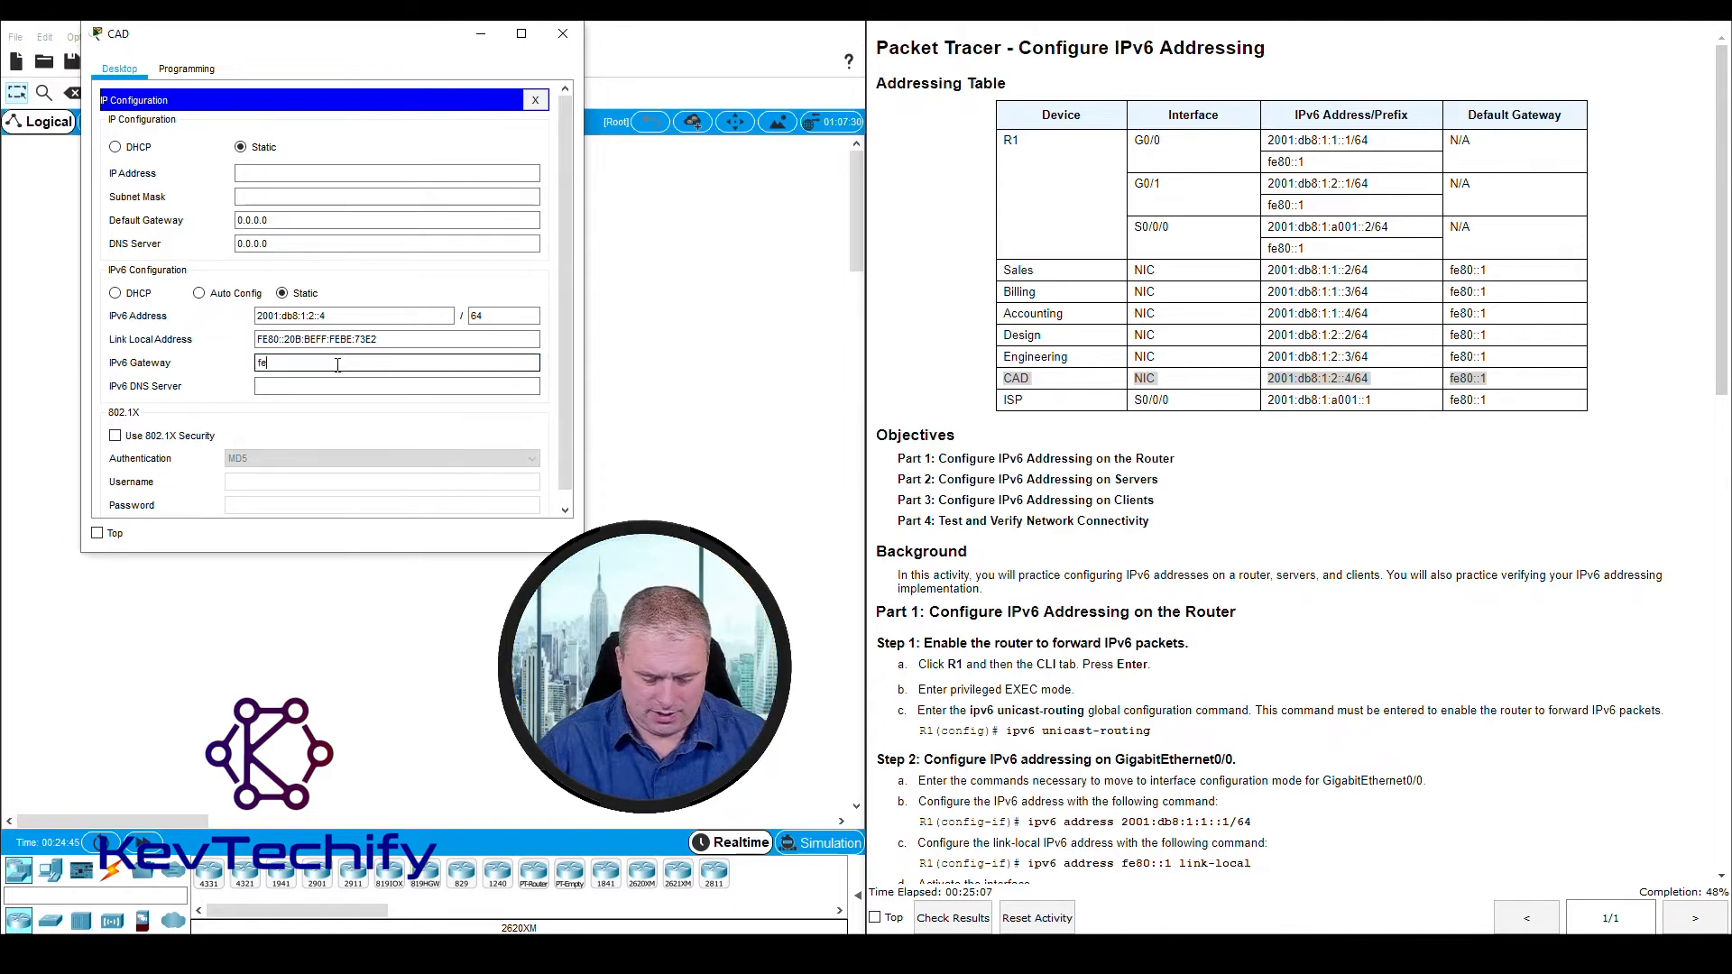
type(":1")
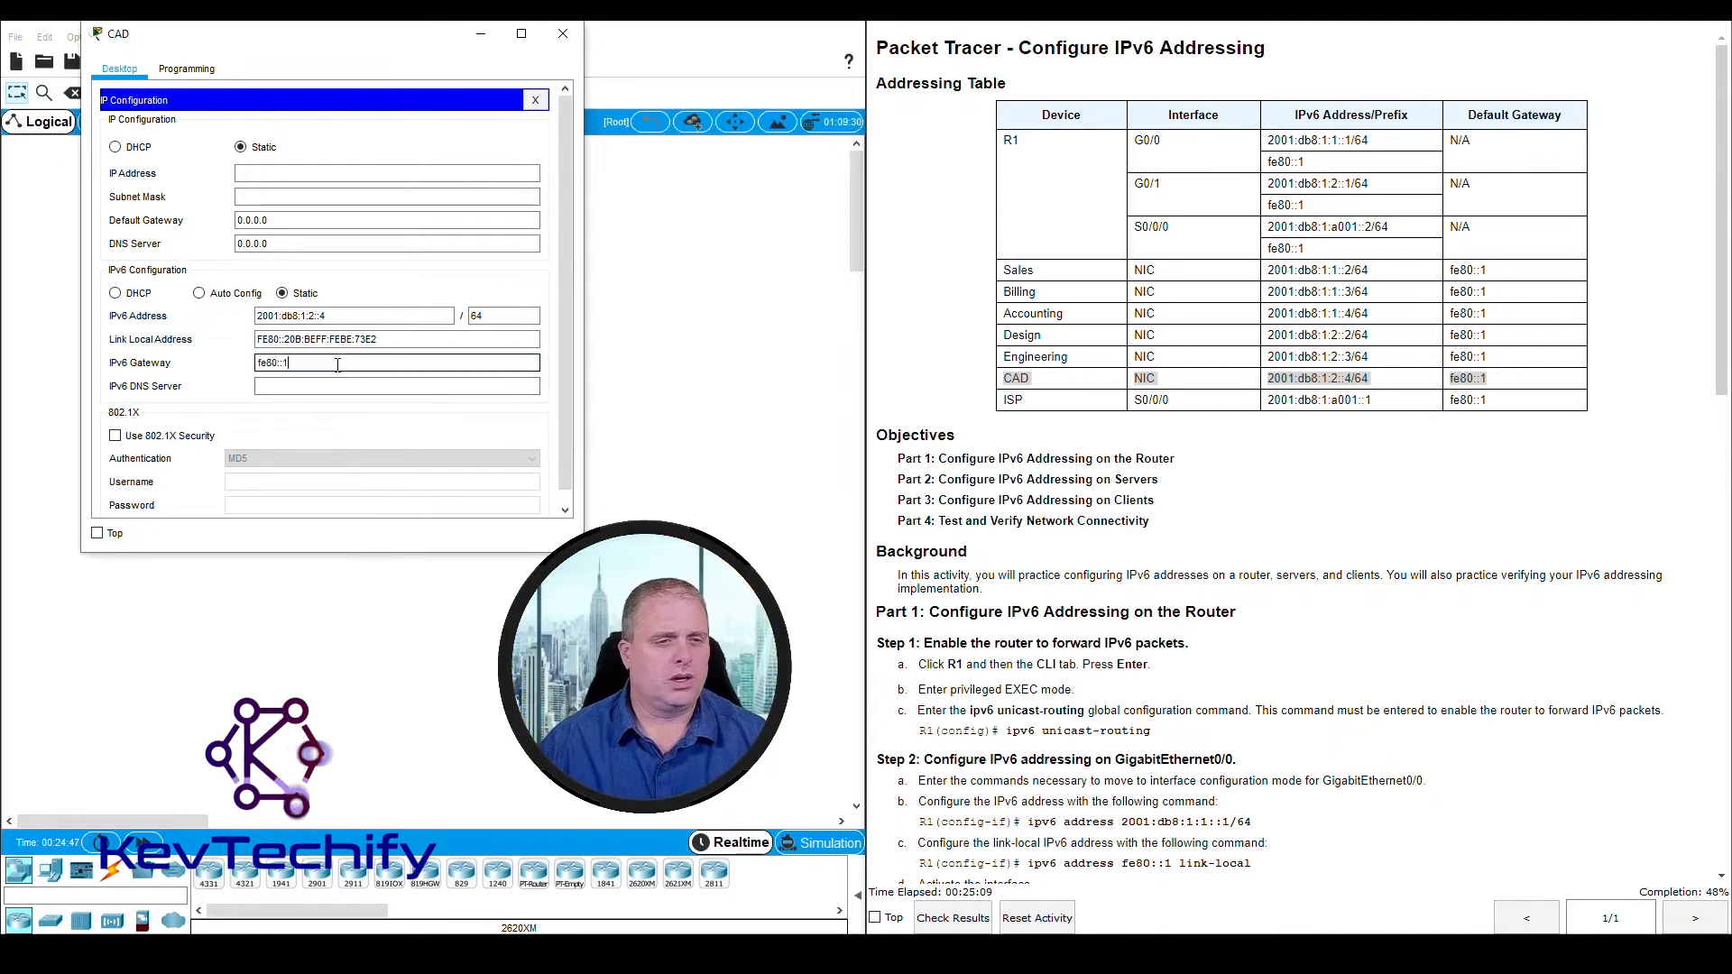
left_click(306, 387)
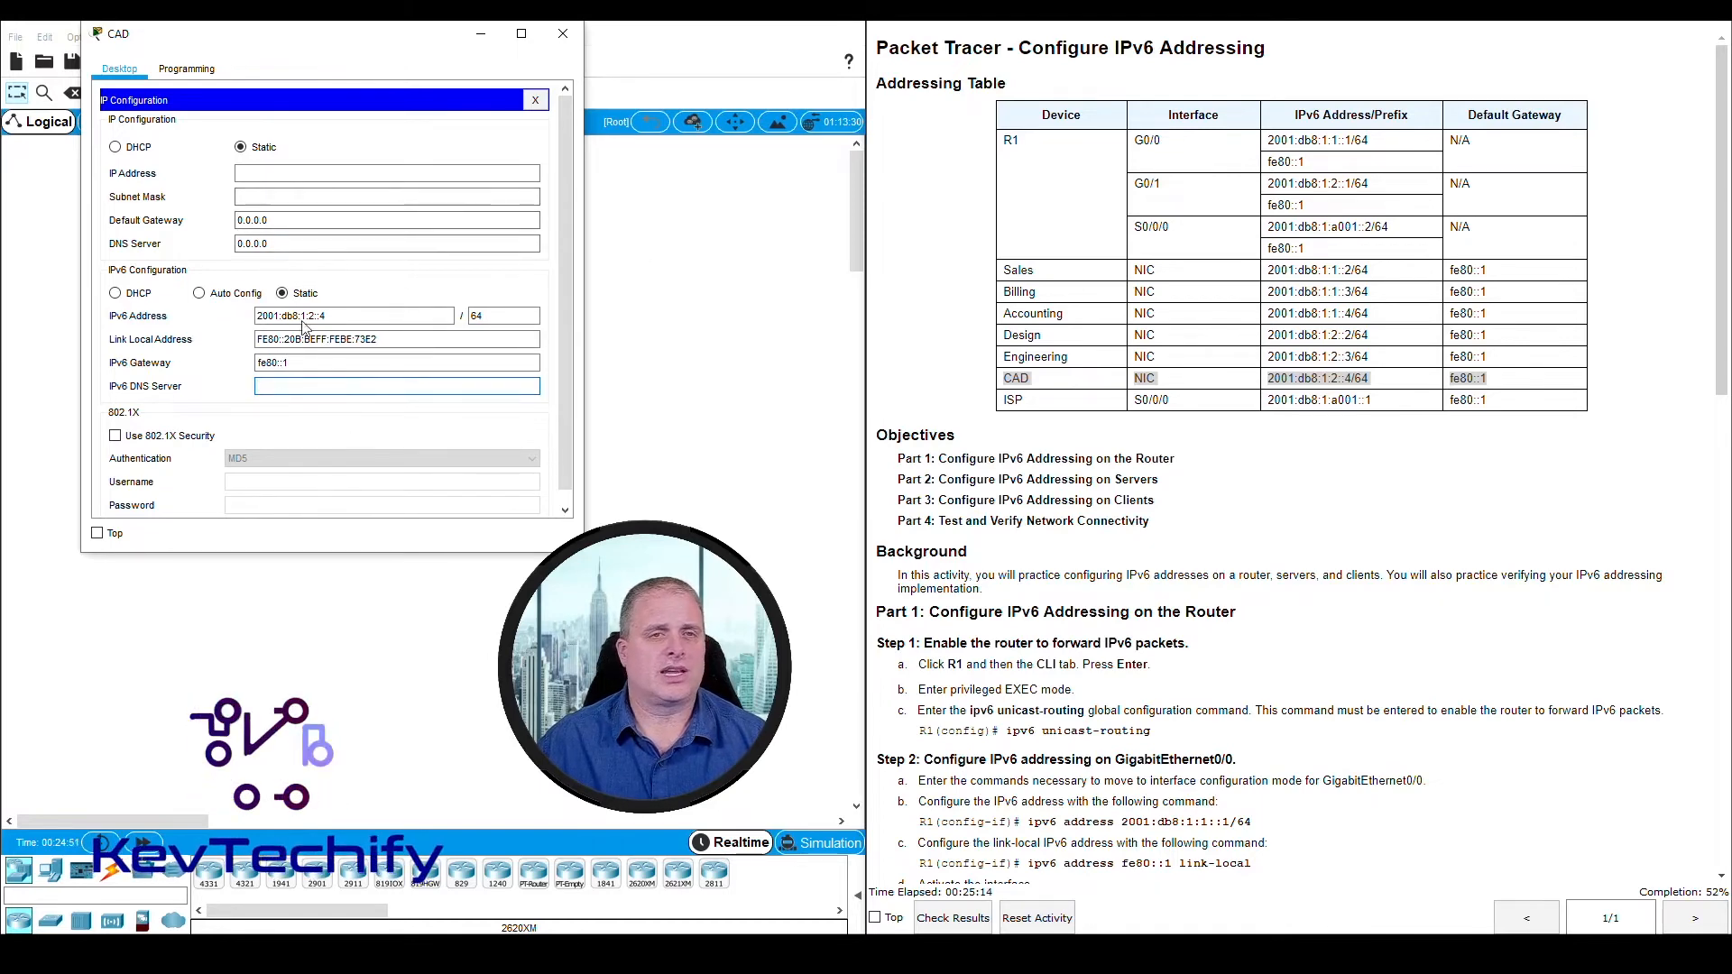
left_click(563, 35)
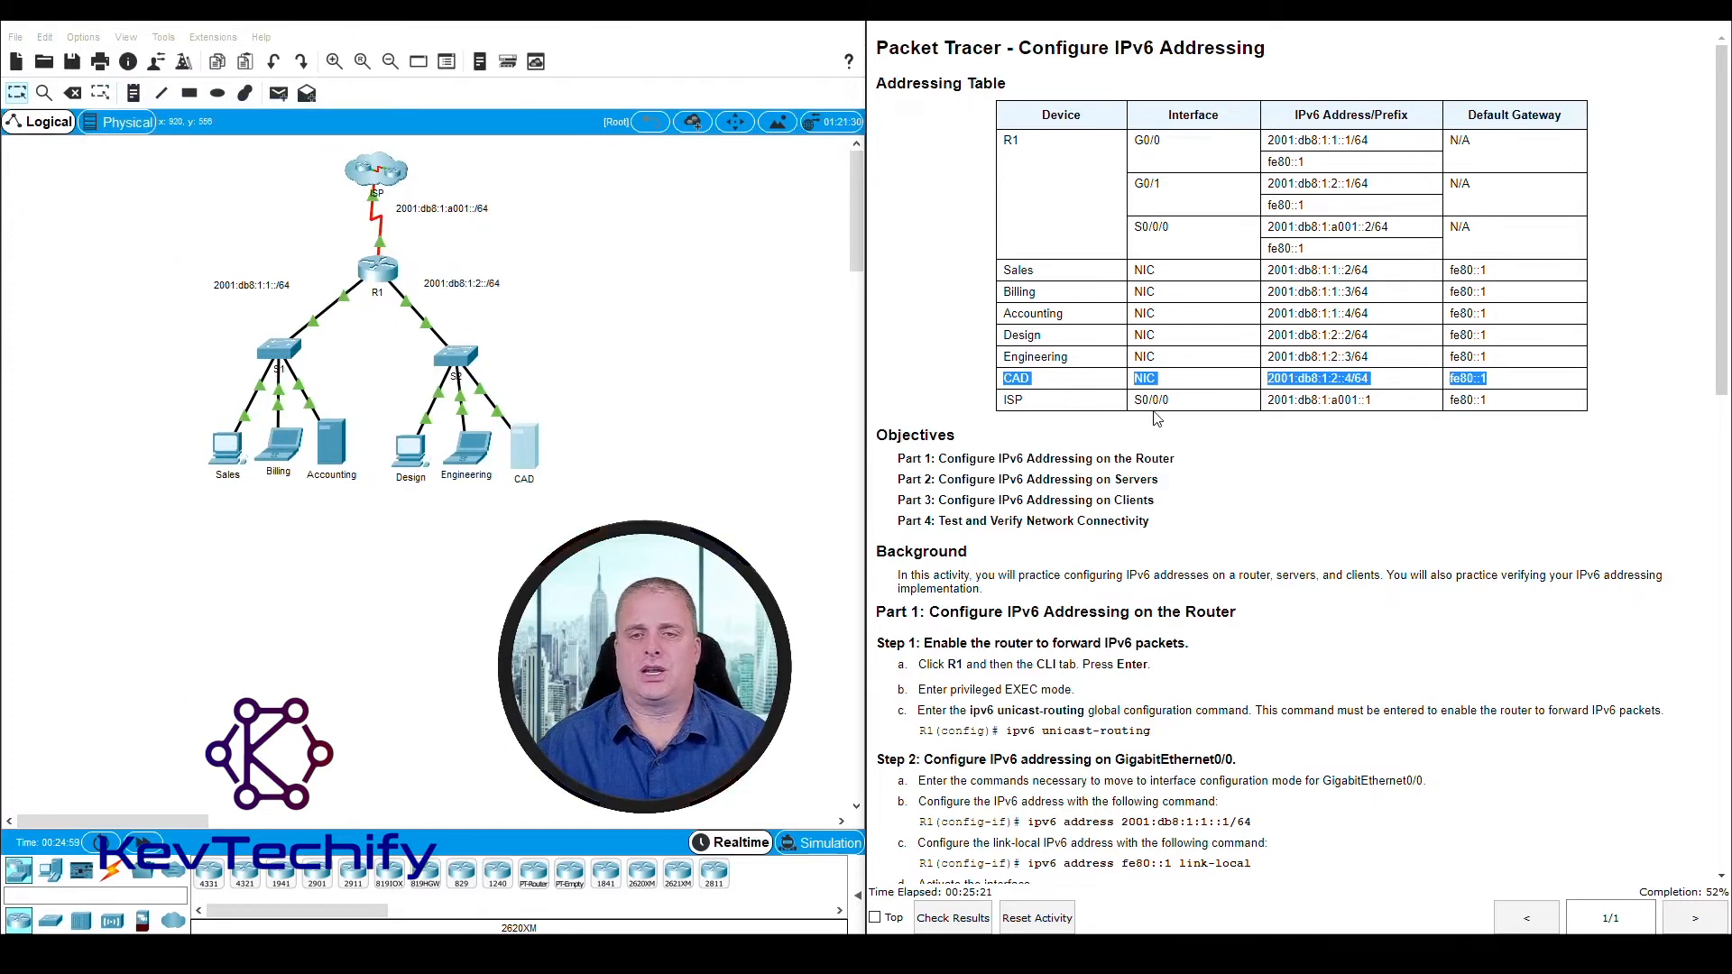
Review the Part 2 server instructions and the Part 3, Step 1 instructions for the Sales and Billing clients
scroll(1156, 419, "down", 15)
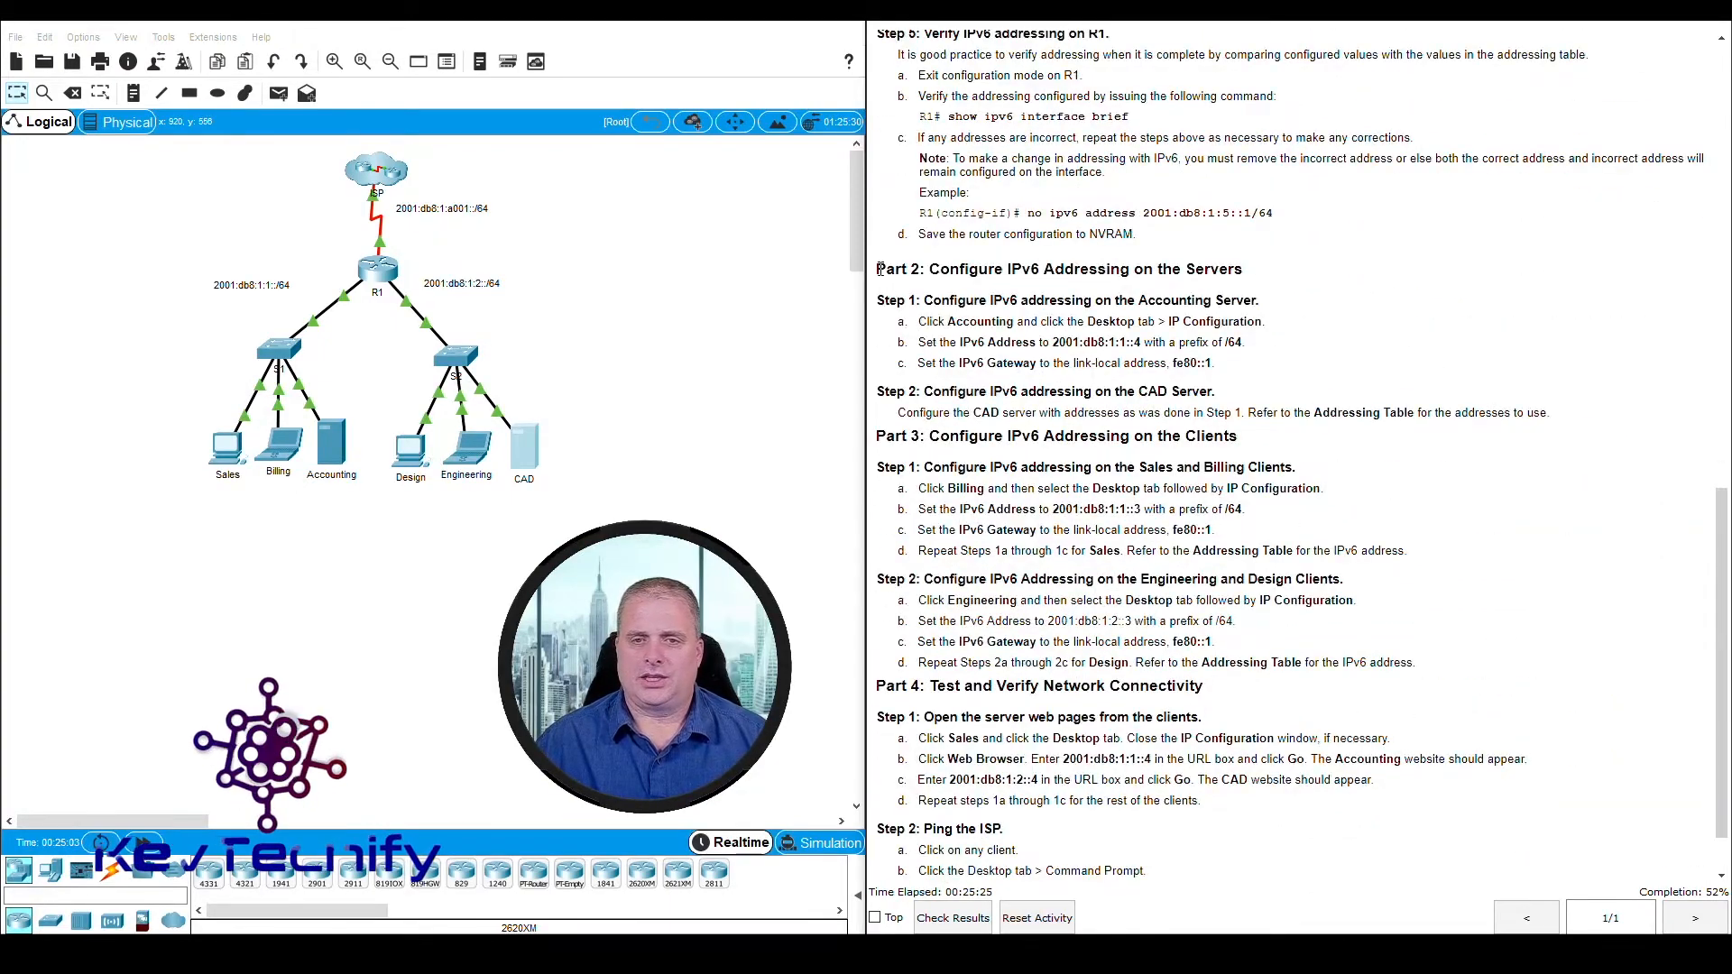
left_click_drag(877, 270, 1538, 411)
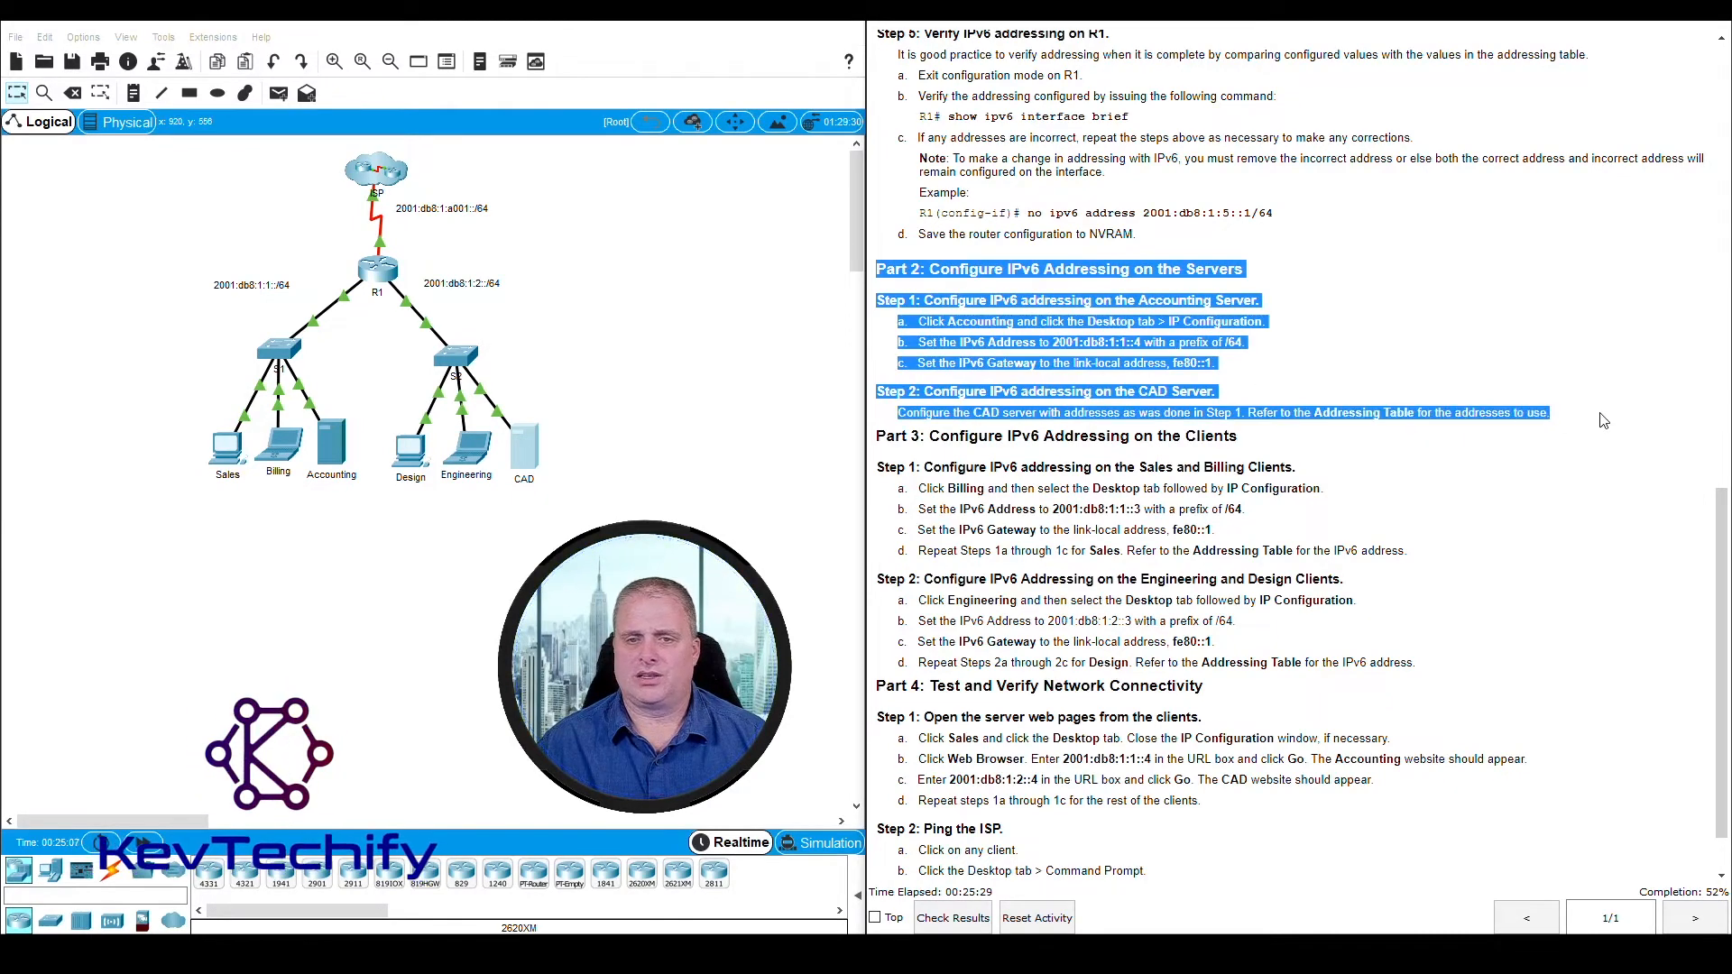
left_click(1421, 446)
scroll(1416, 451, "down", 2)
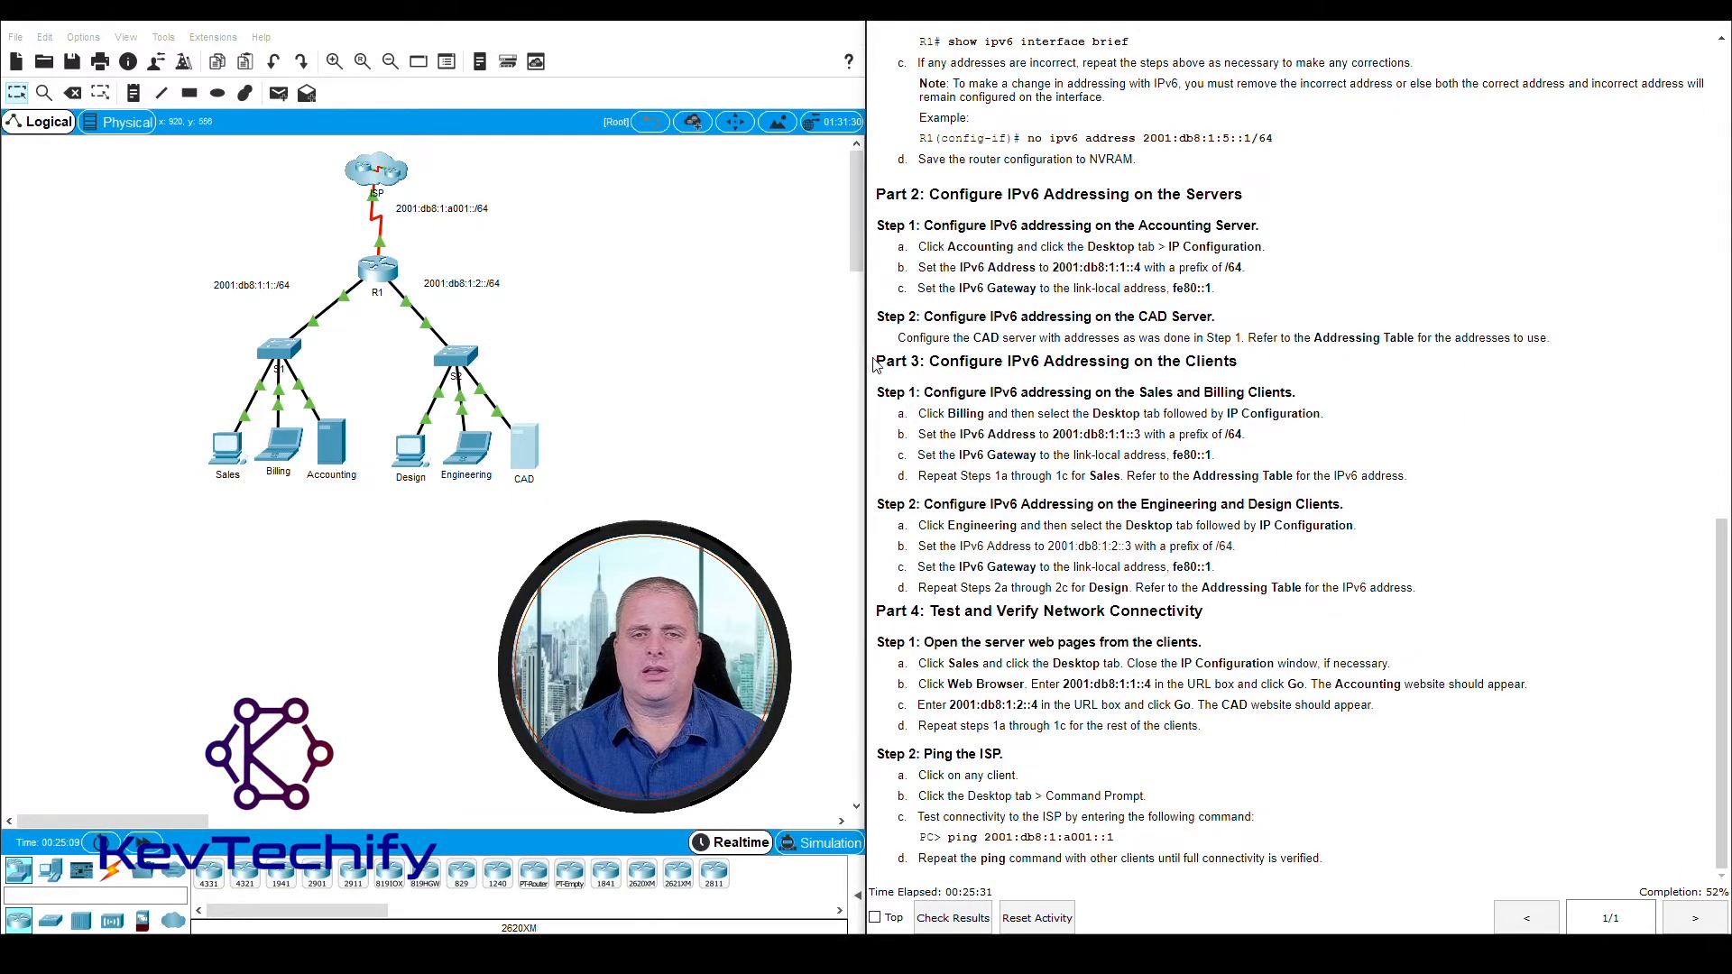
left_click_drag(877, 368, 1255, 376)
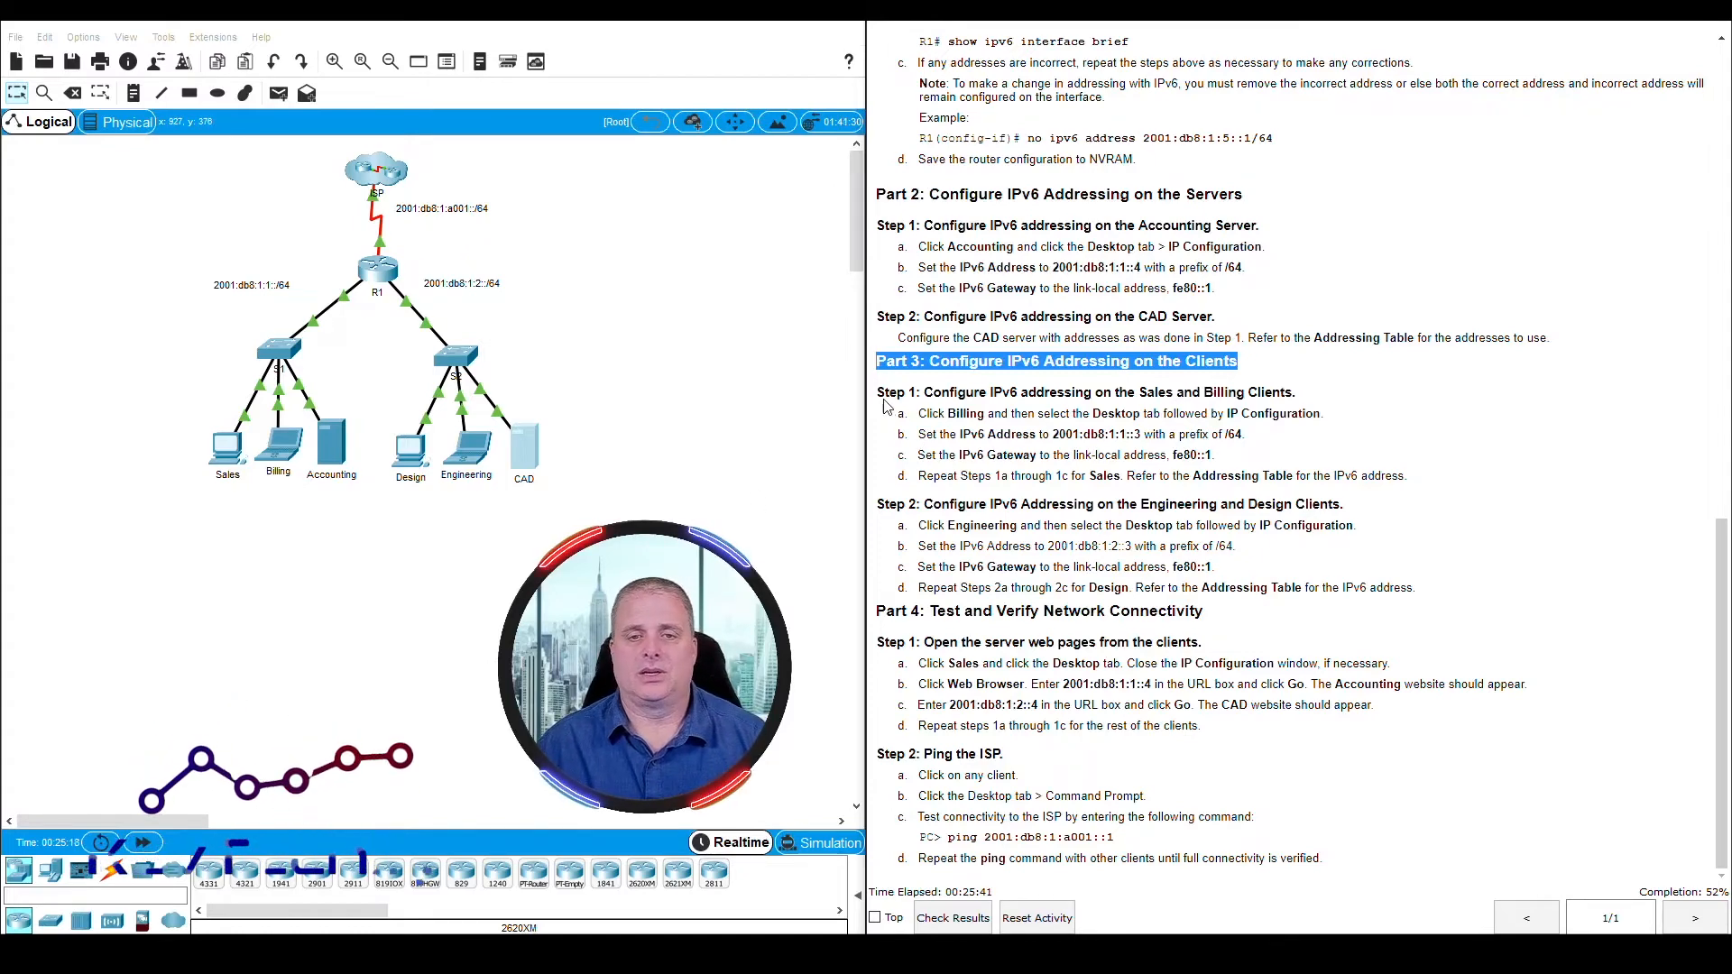
left_click_drag(884, 393, 1210, 391)
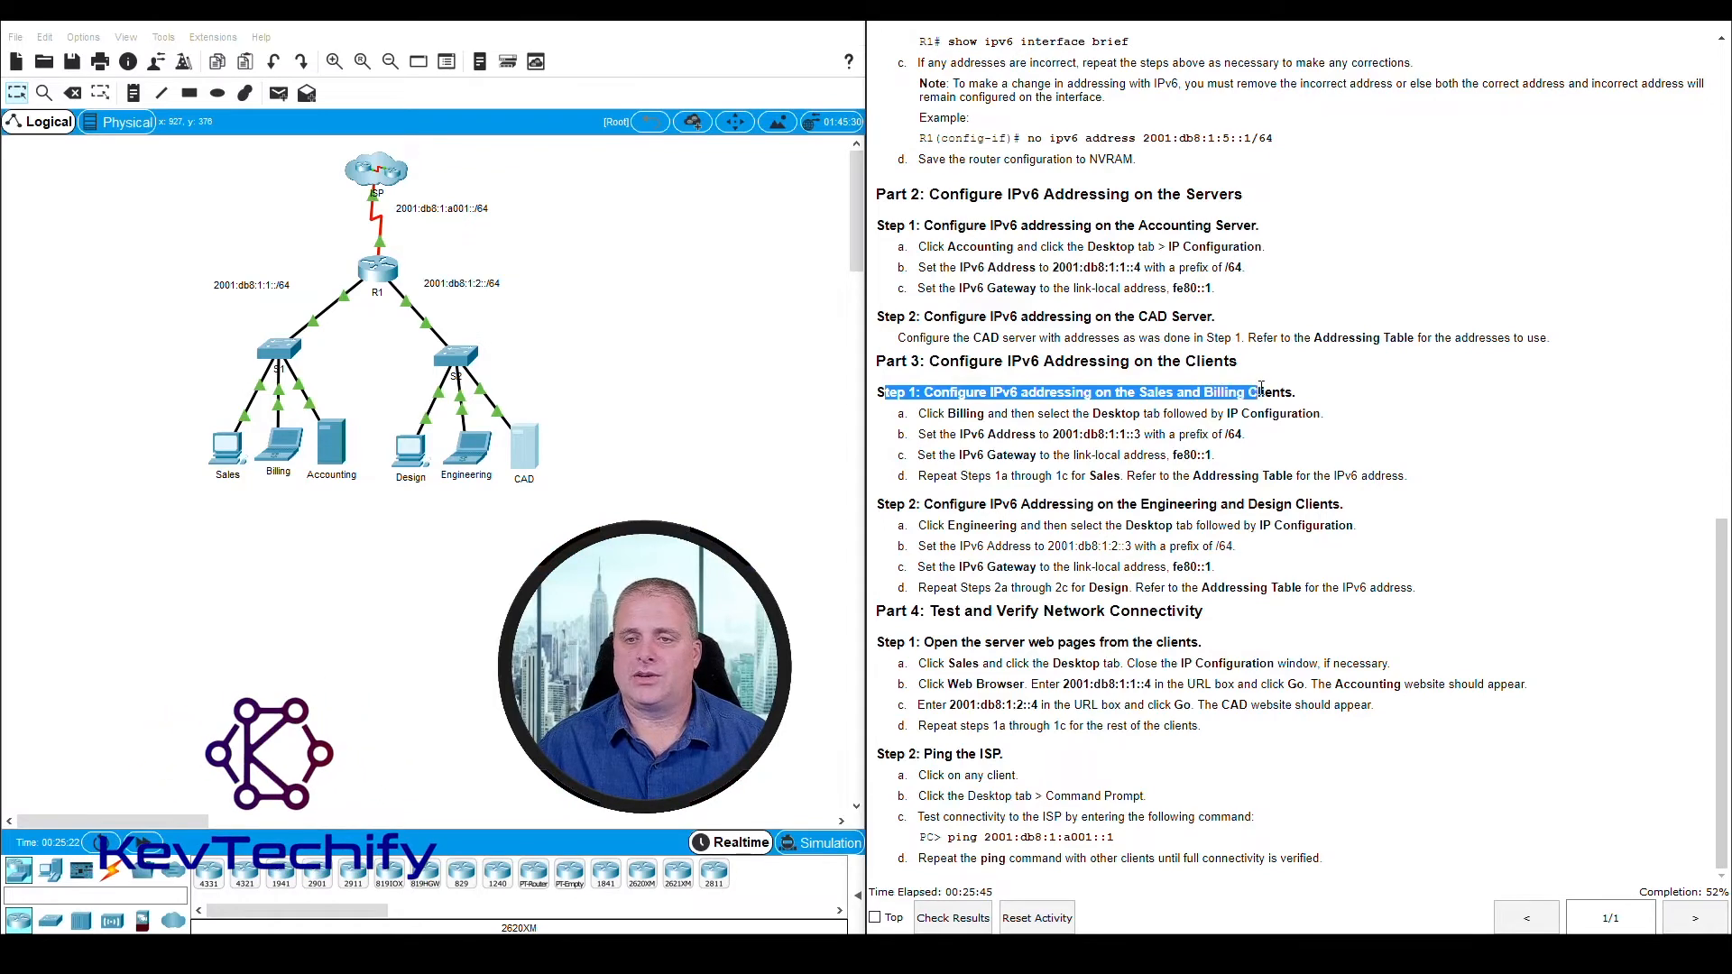
left_click(1346, 392)
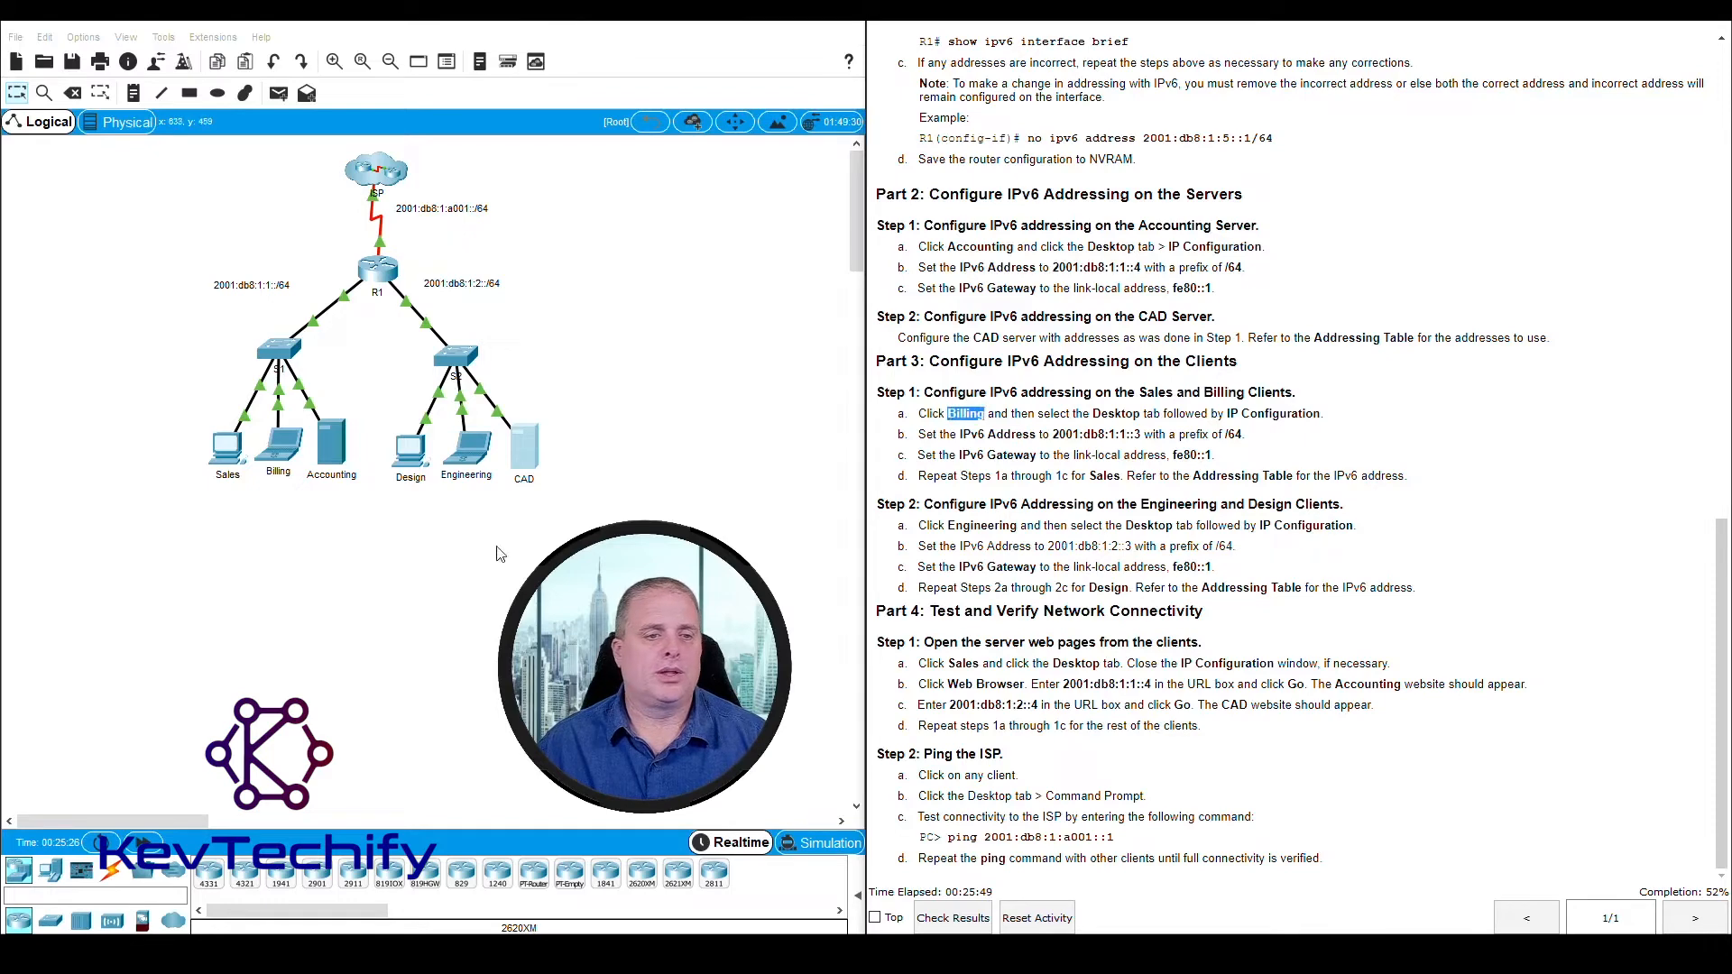
Open the Billing client's IP Configuration and move its window clear of the instructions
left_click(287, 451)
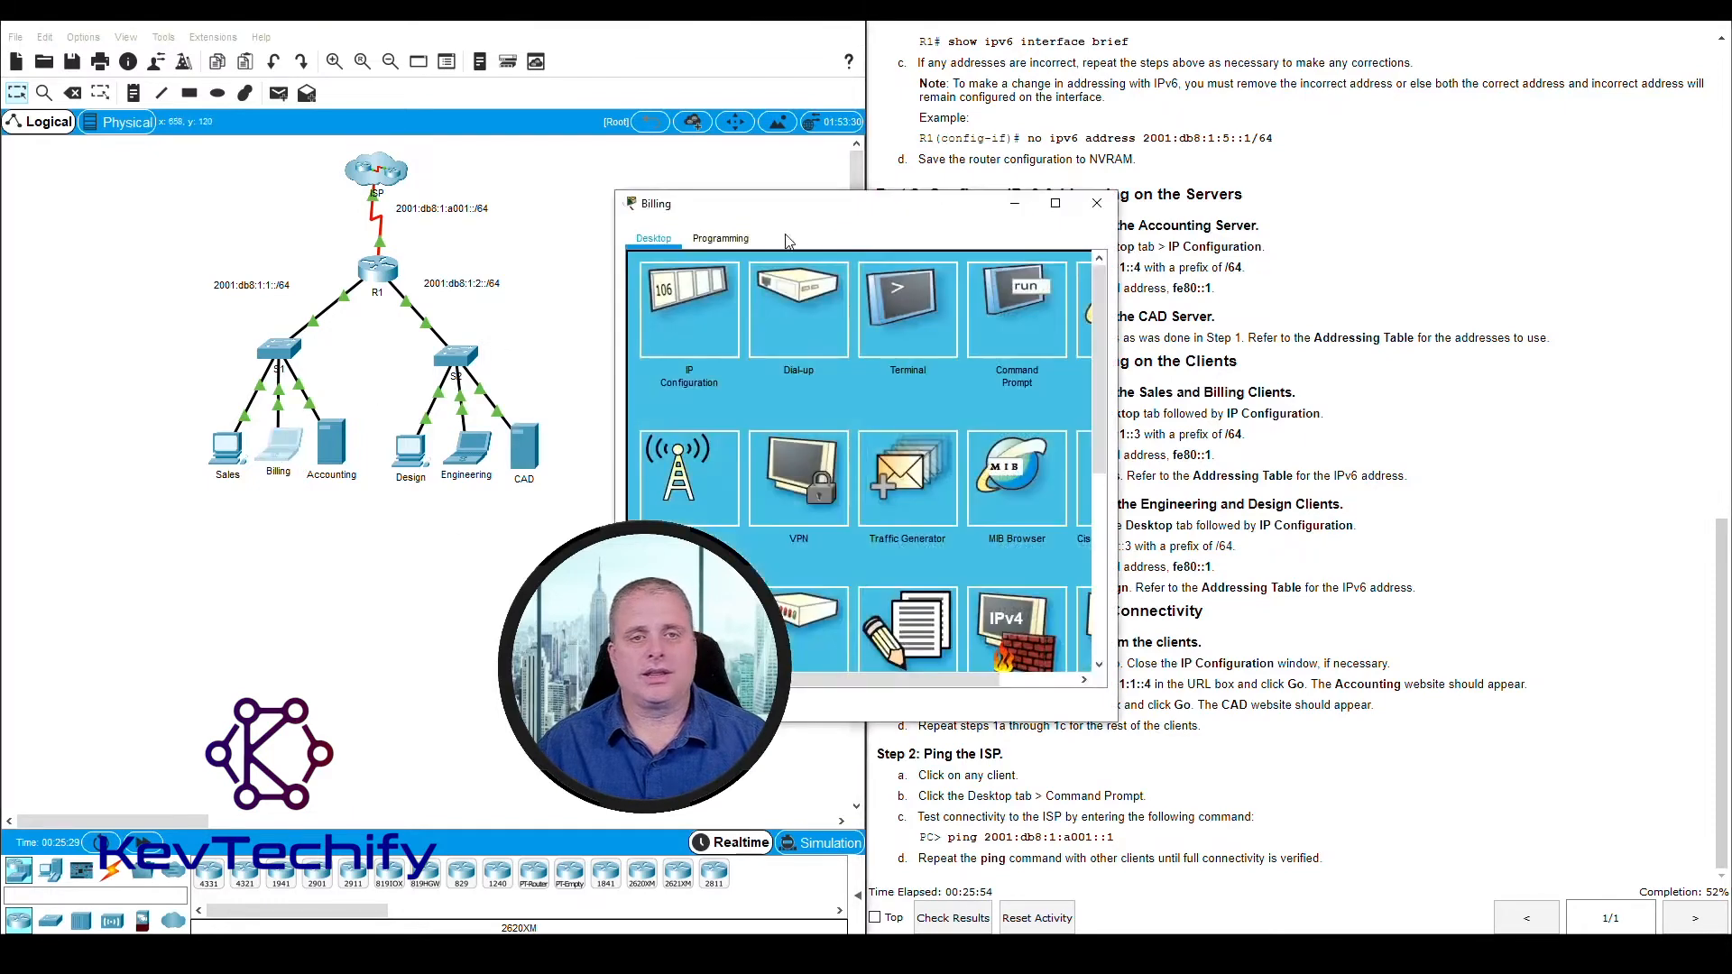
left_click_drag(798, 213, 209, 43)
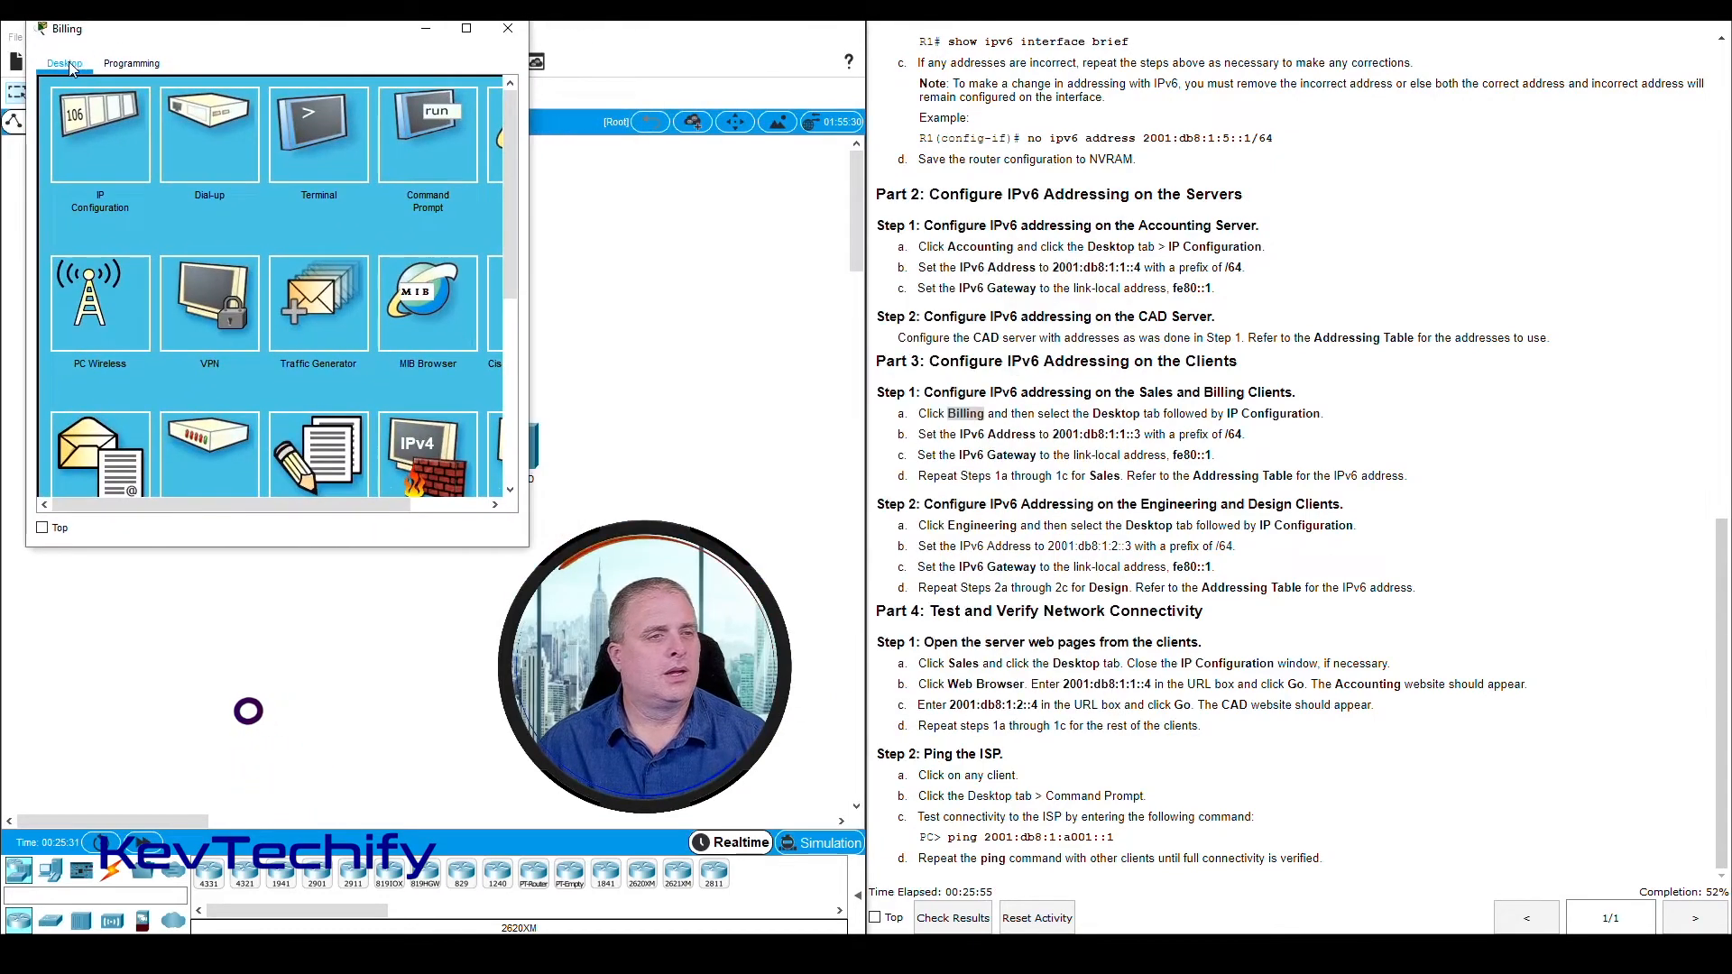
left_click(108, 133)
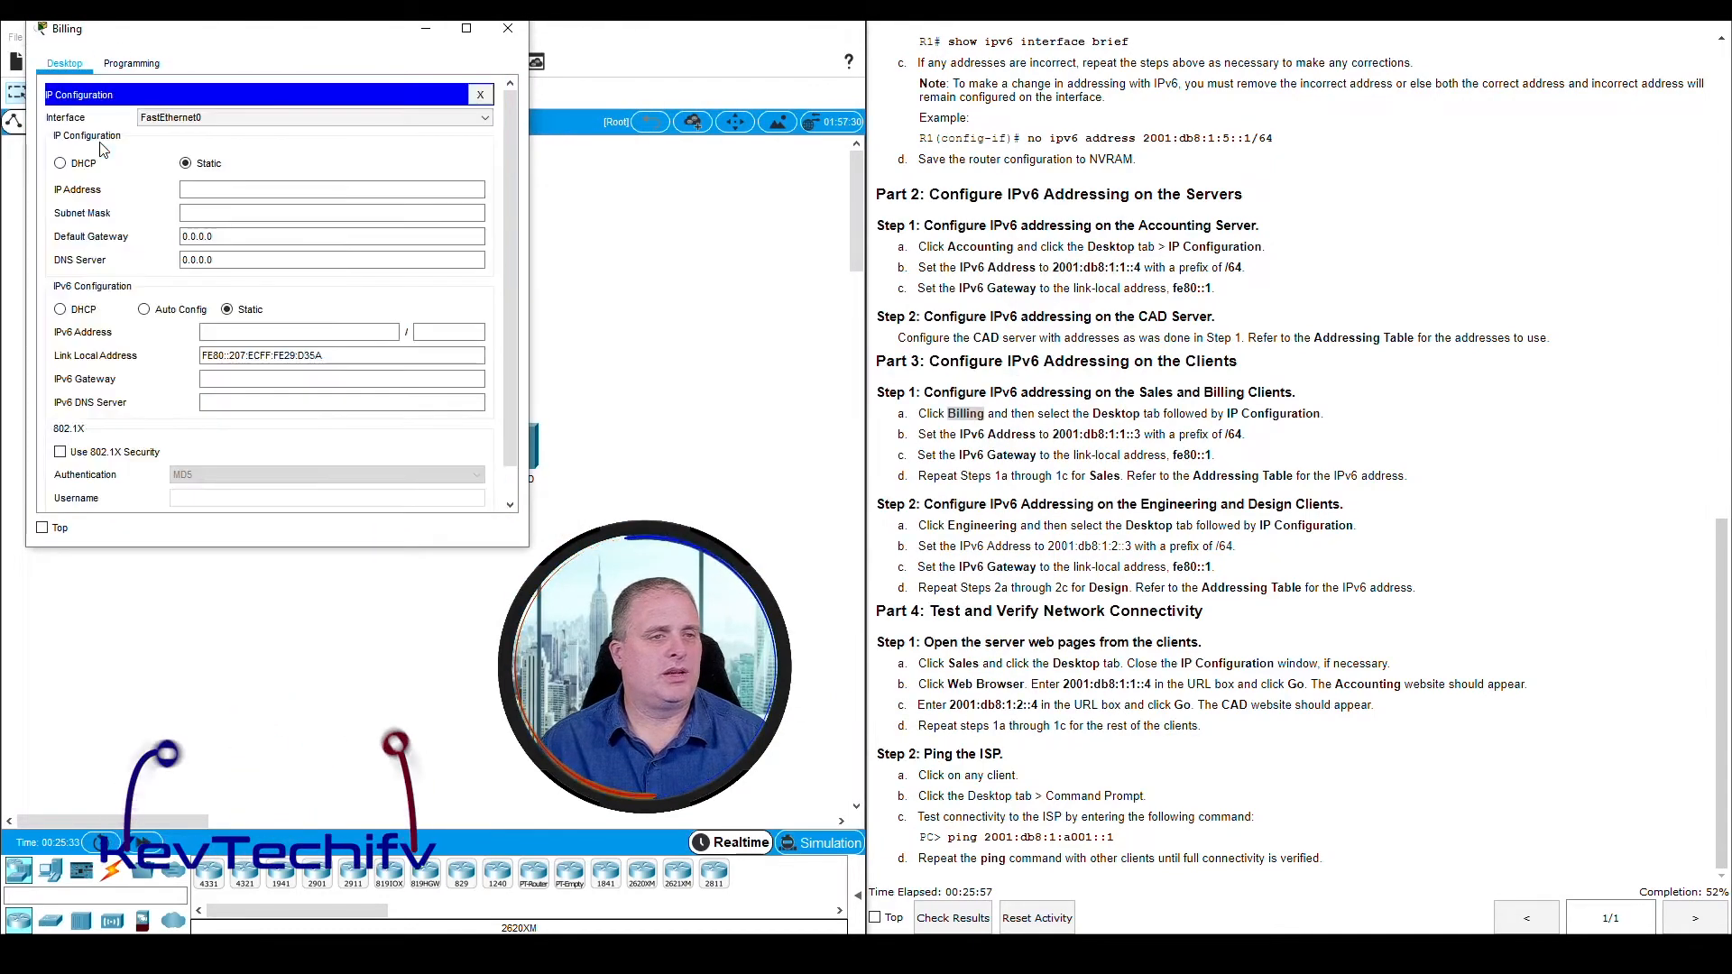
Set the Billing client's IPv6 address to 2001:db8:1:1::3 with prefix length 64
left_click(919, 436)
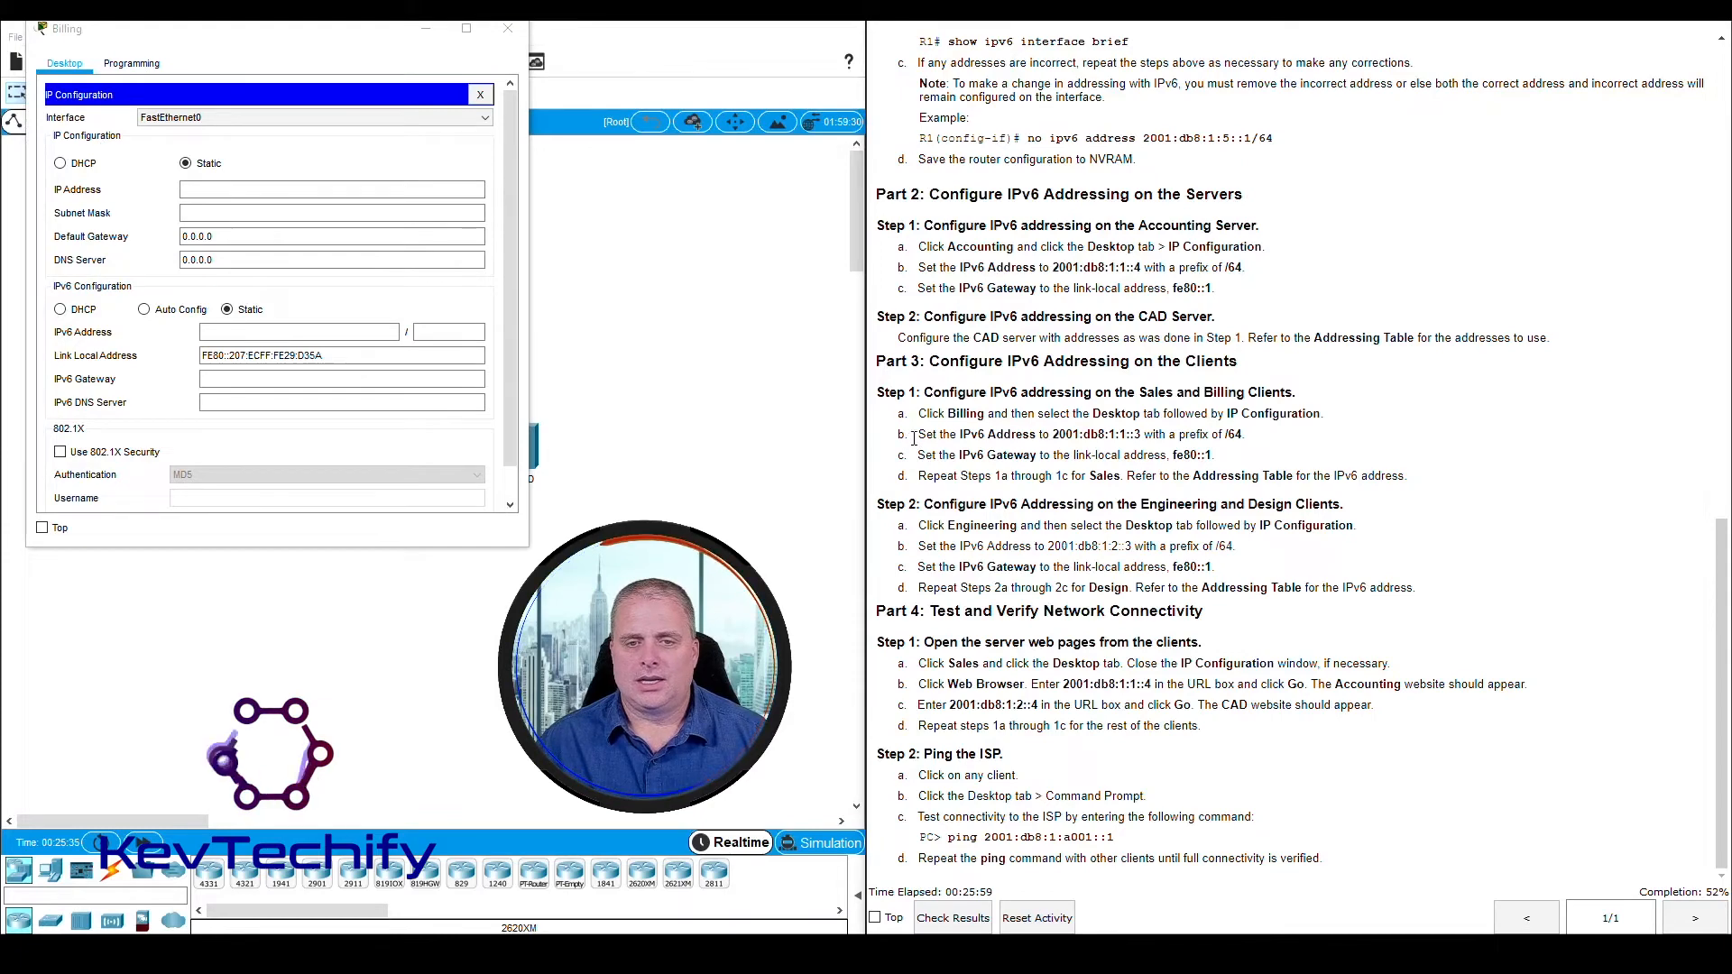
left_click_drag(918, 436, 1239, 434)
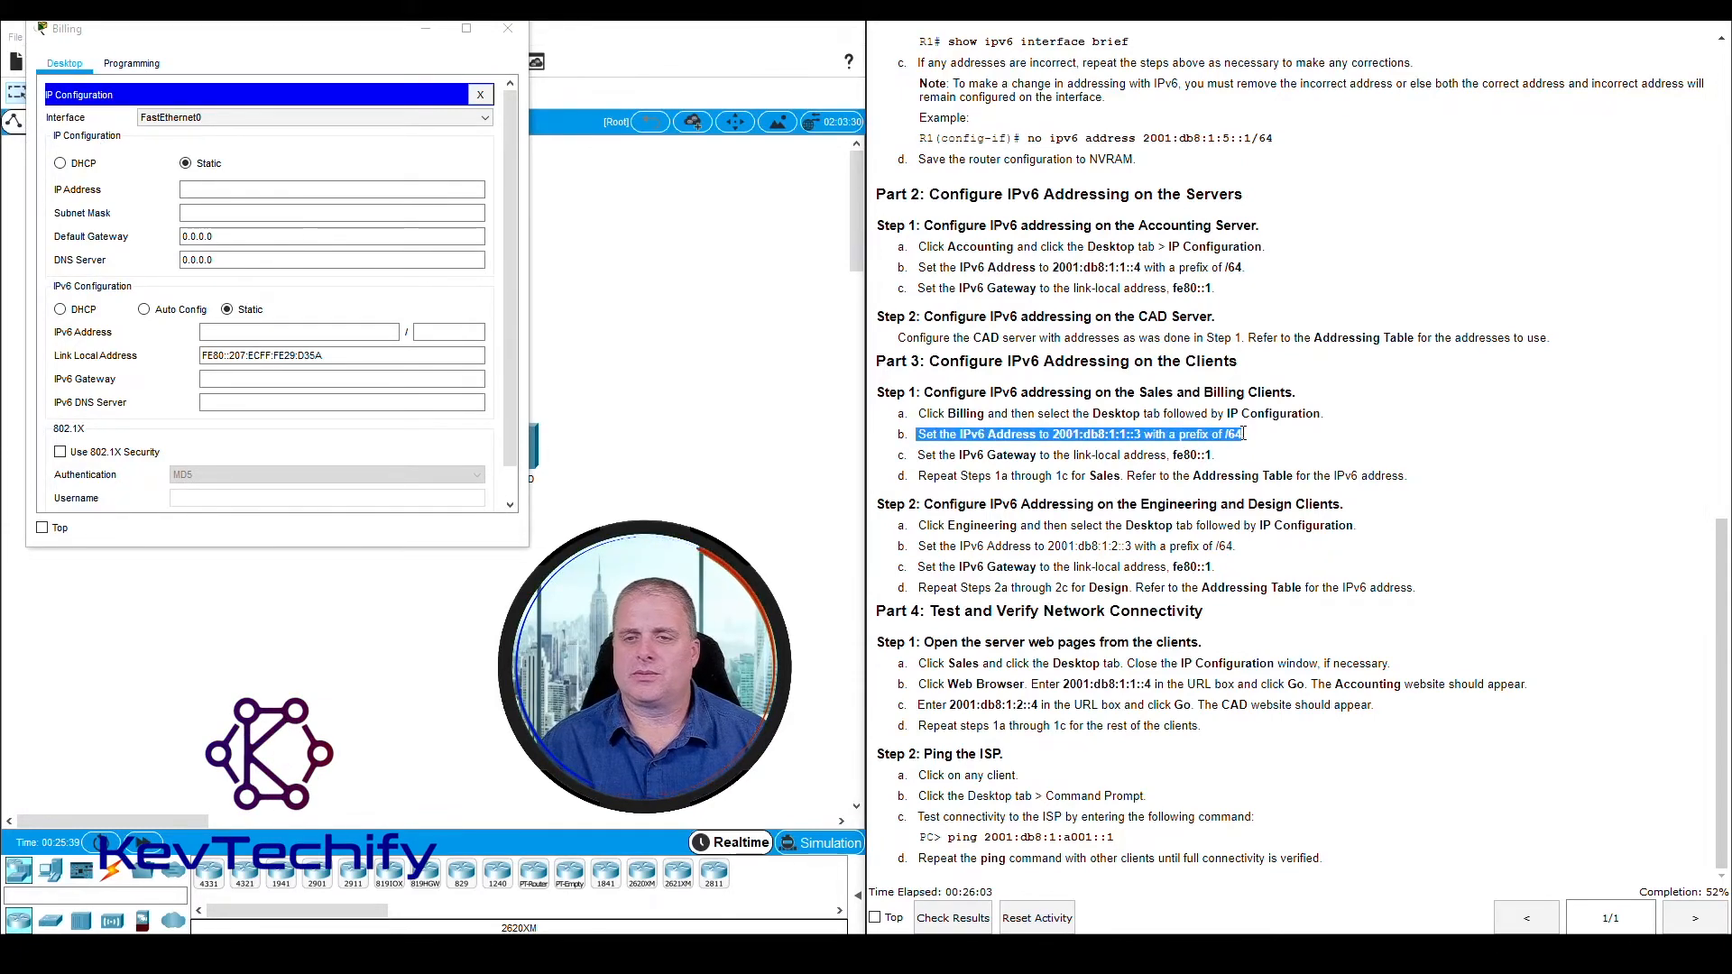
left_click(222, 332)
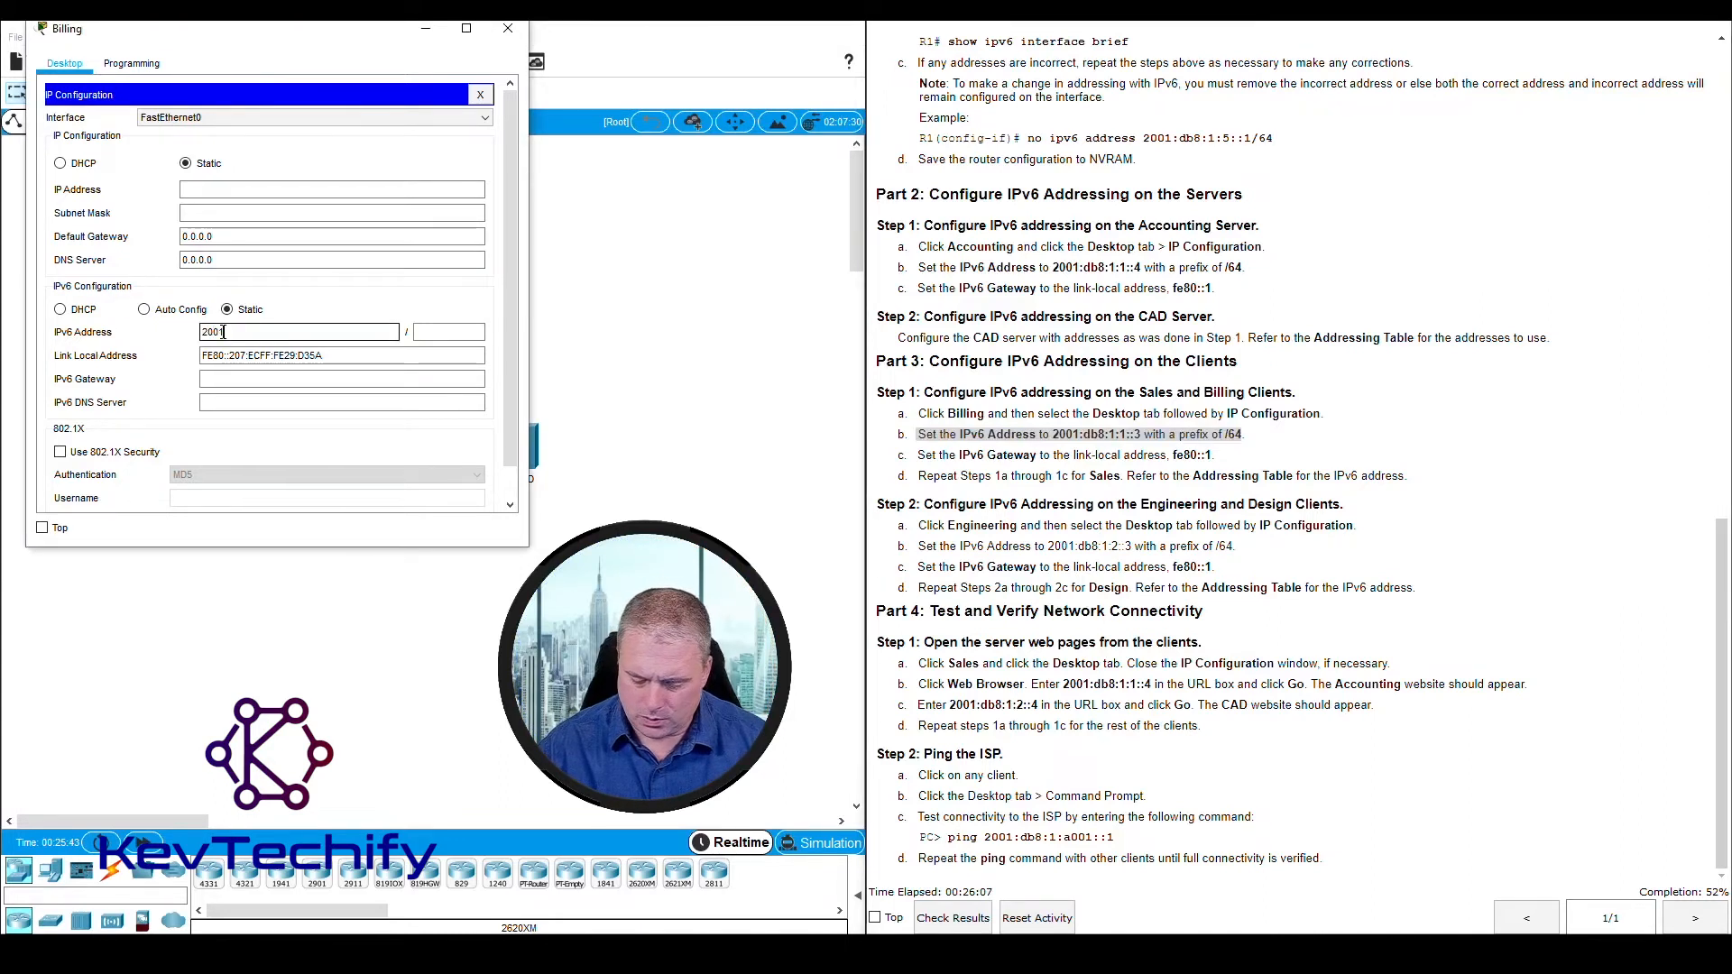
type("2001:db8")
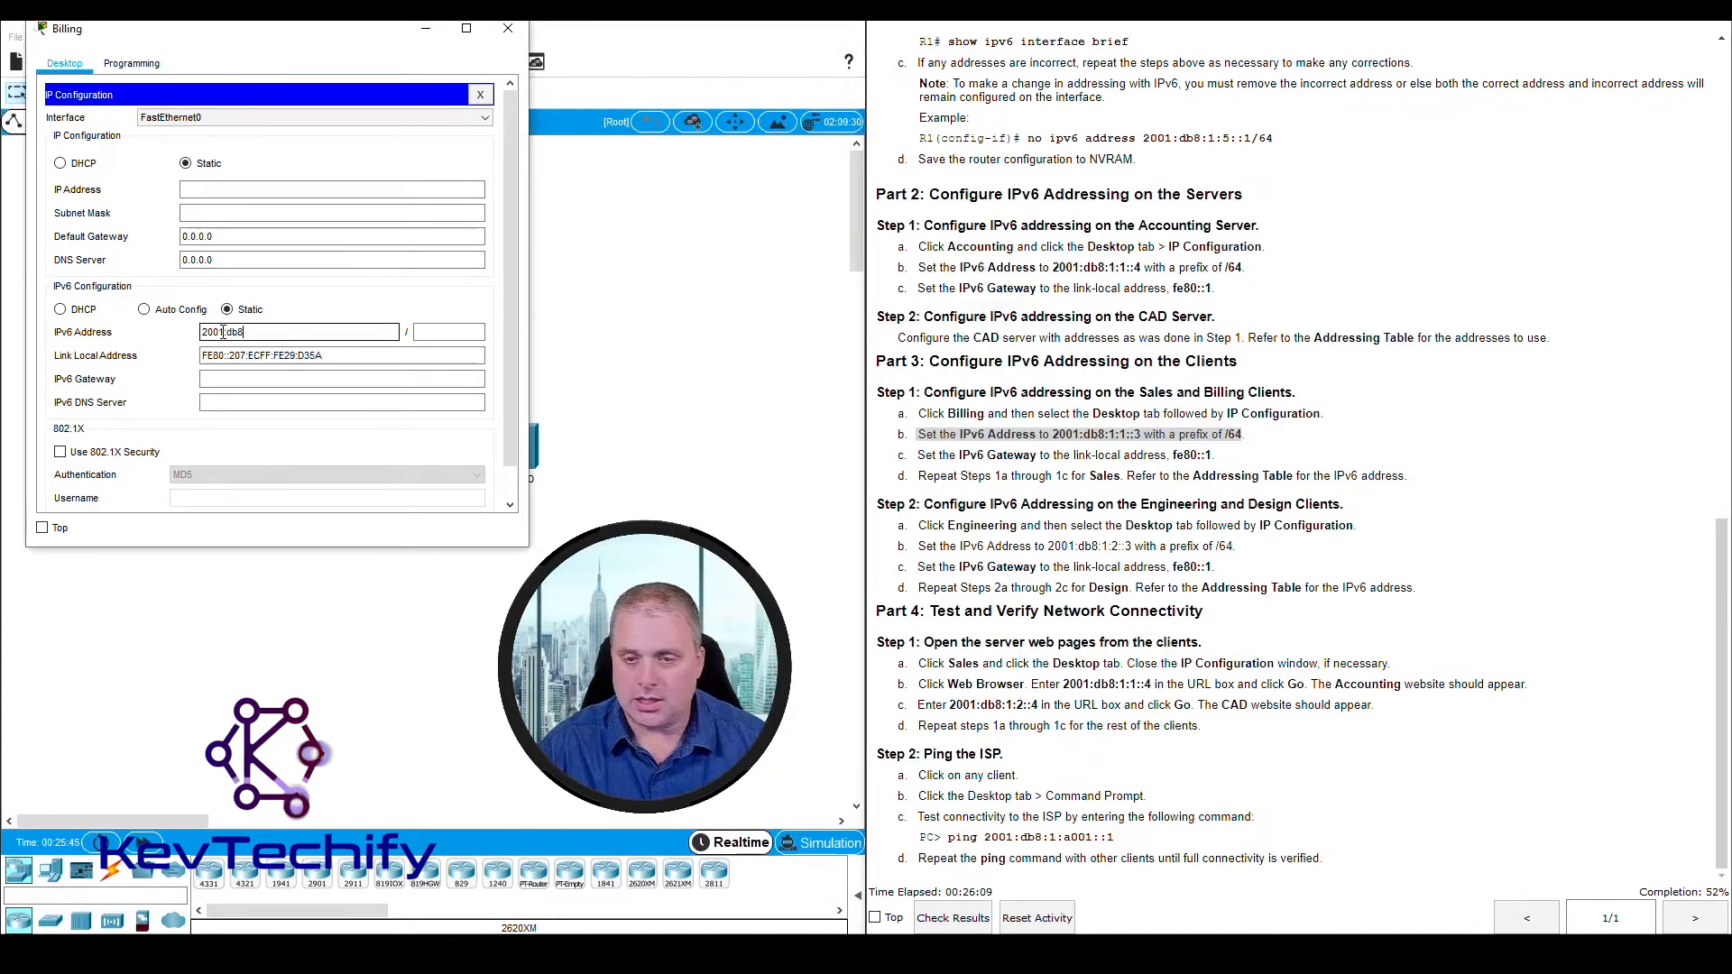
type(":1:")
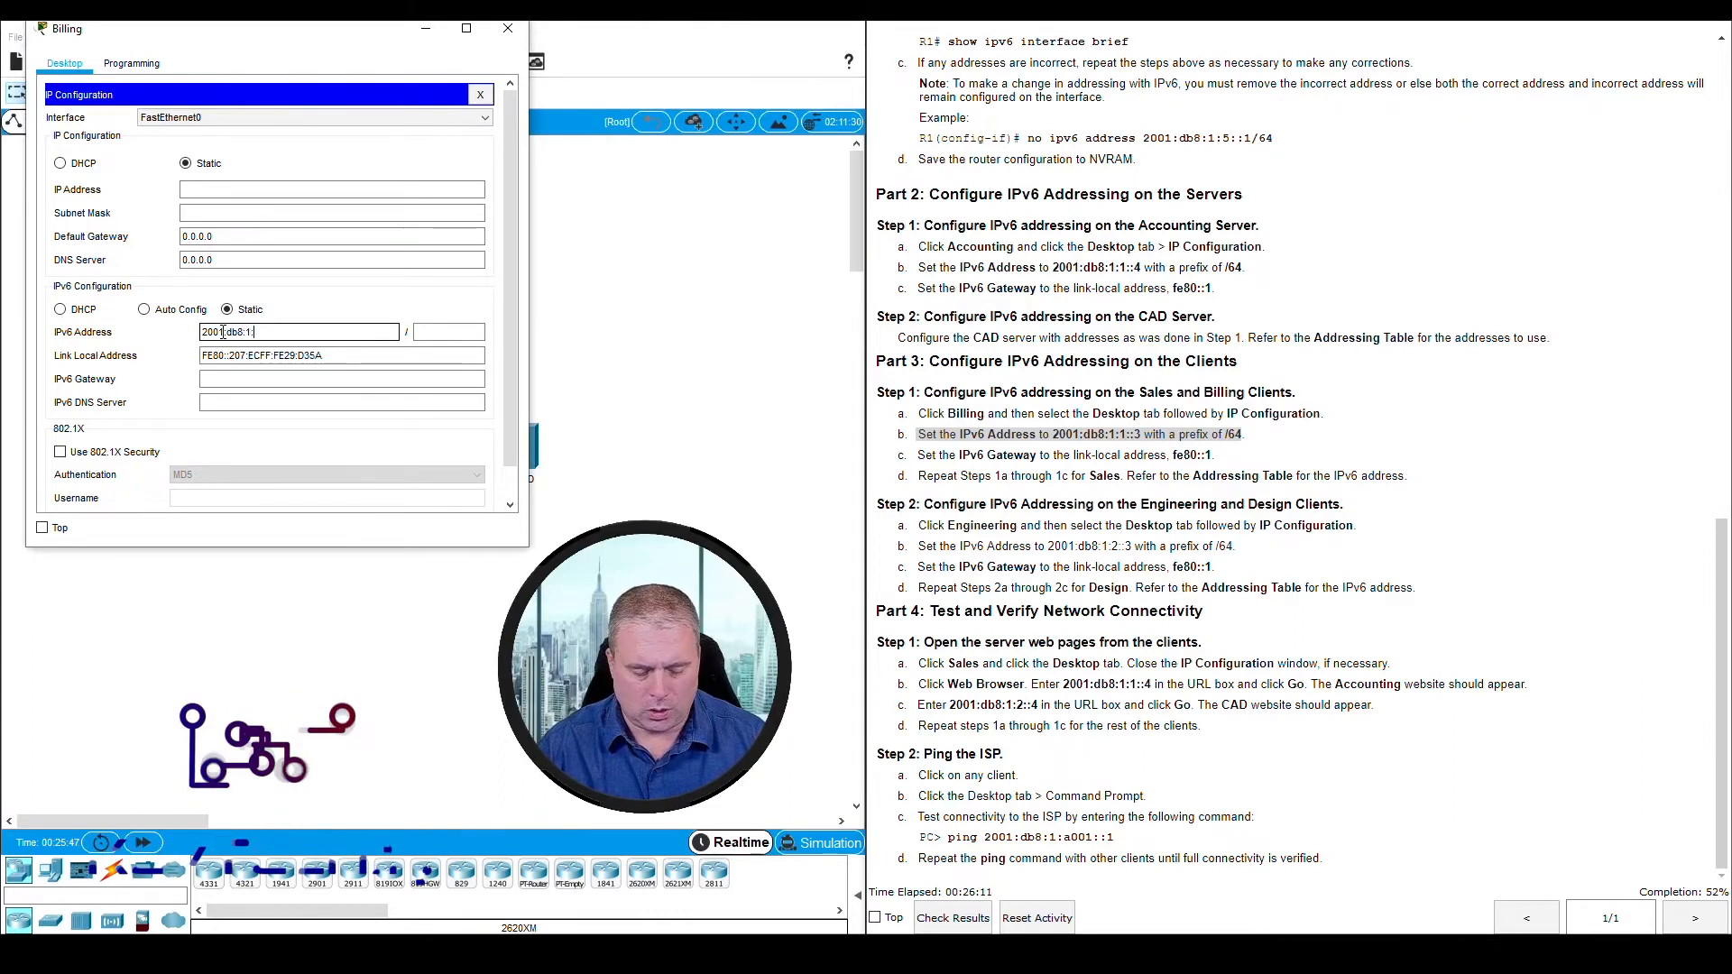
type("1::3")
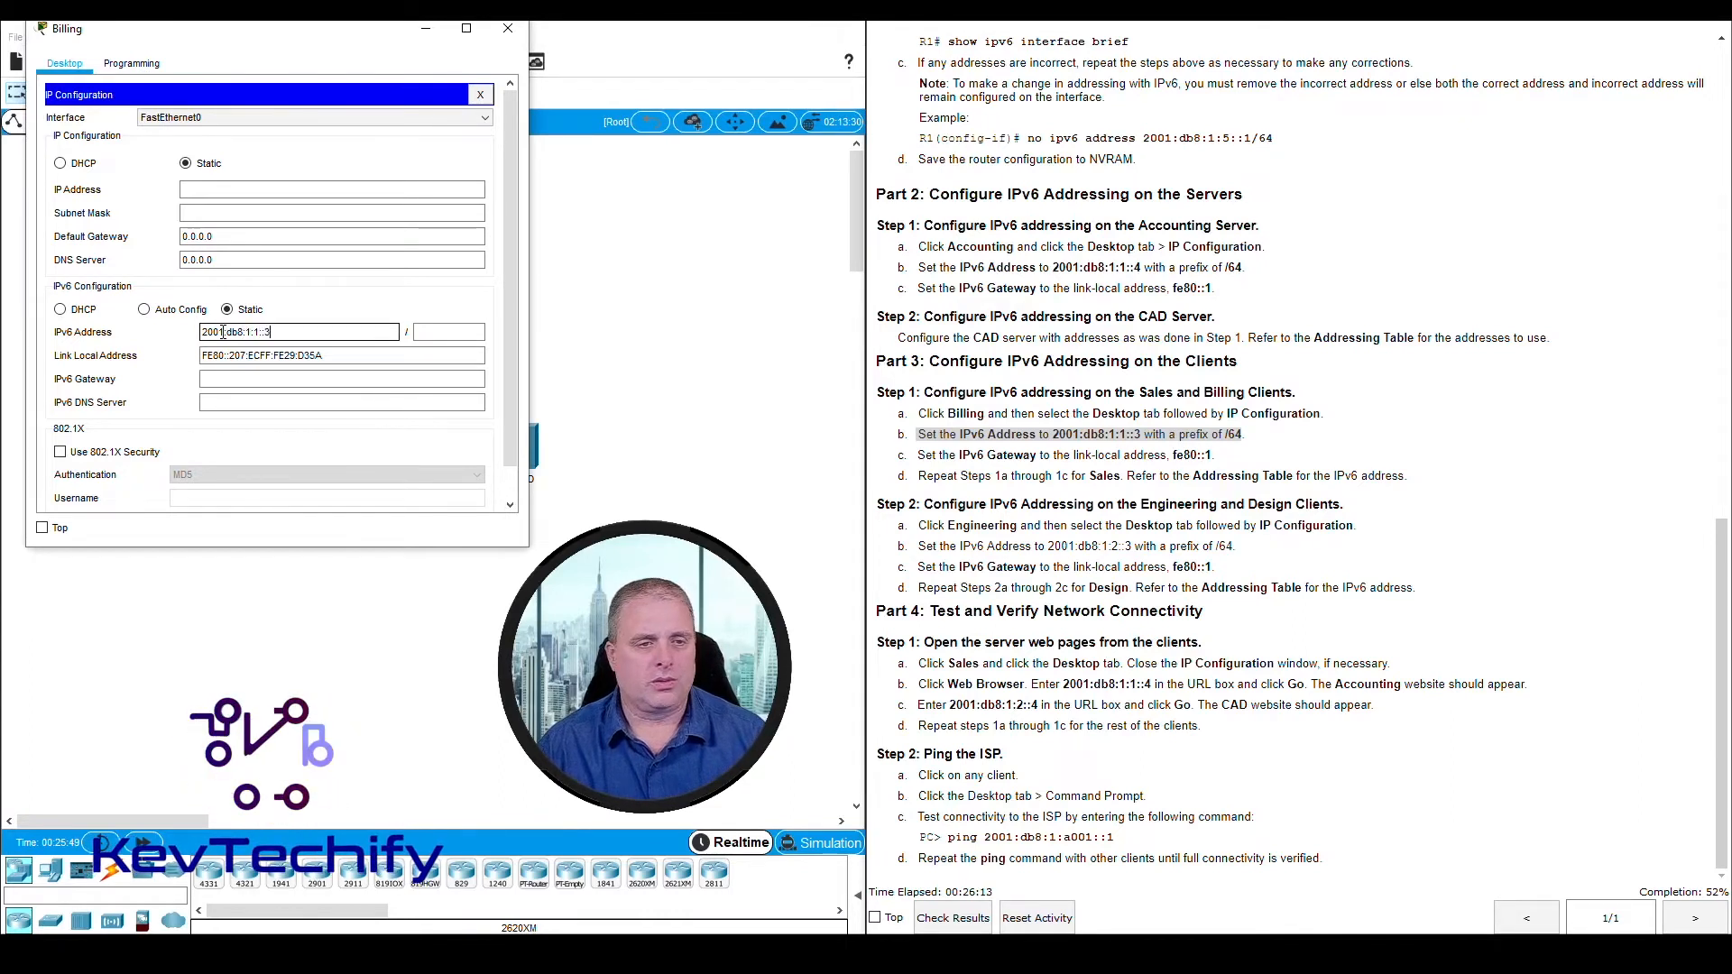
key("Tab")
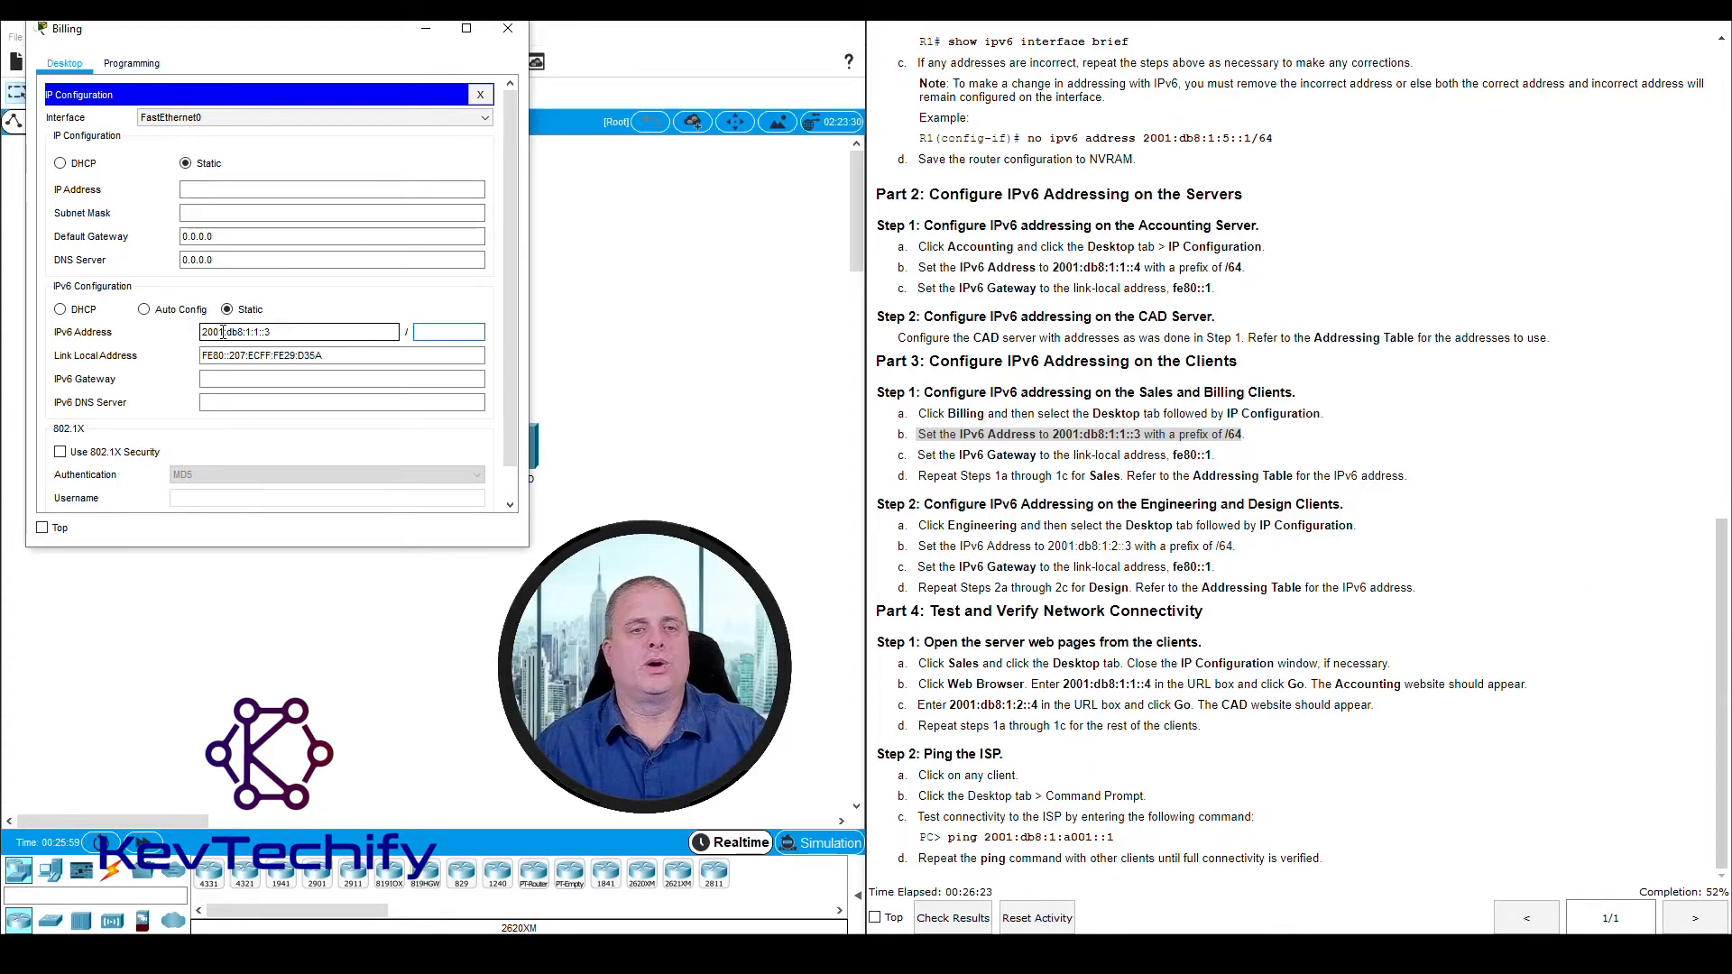
type("64")
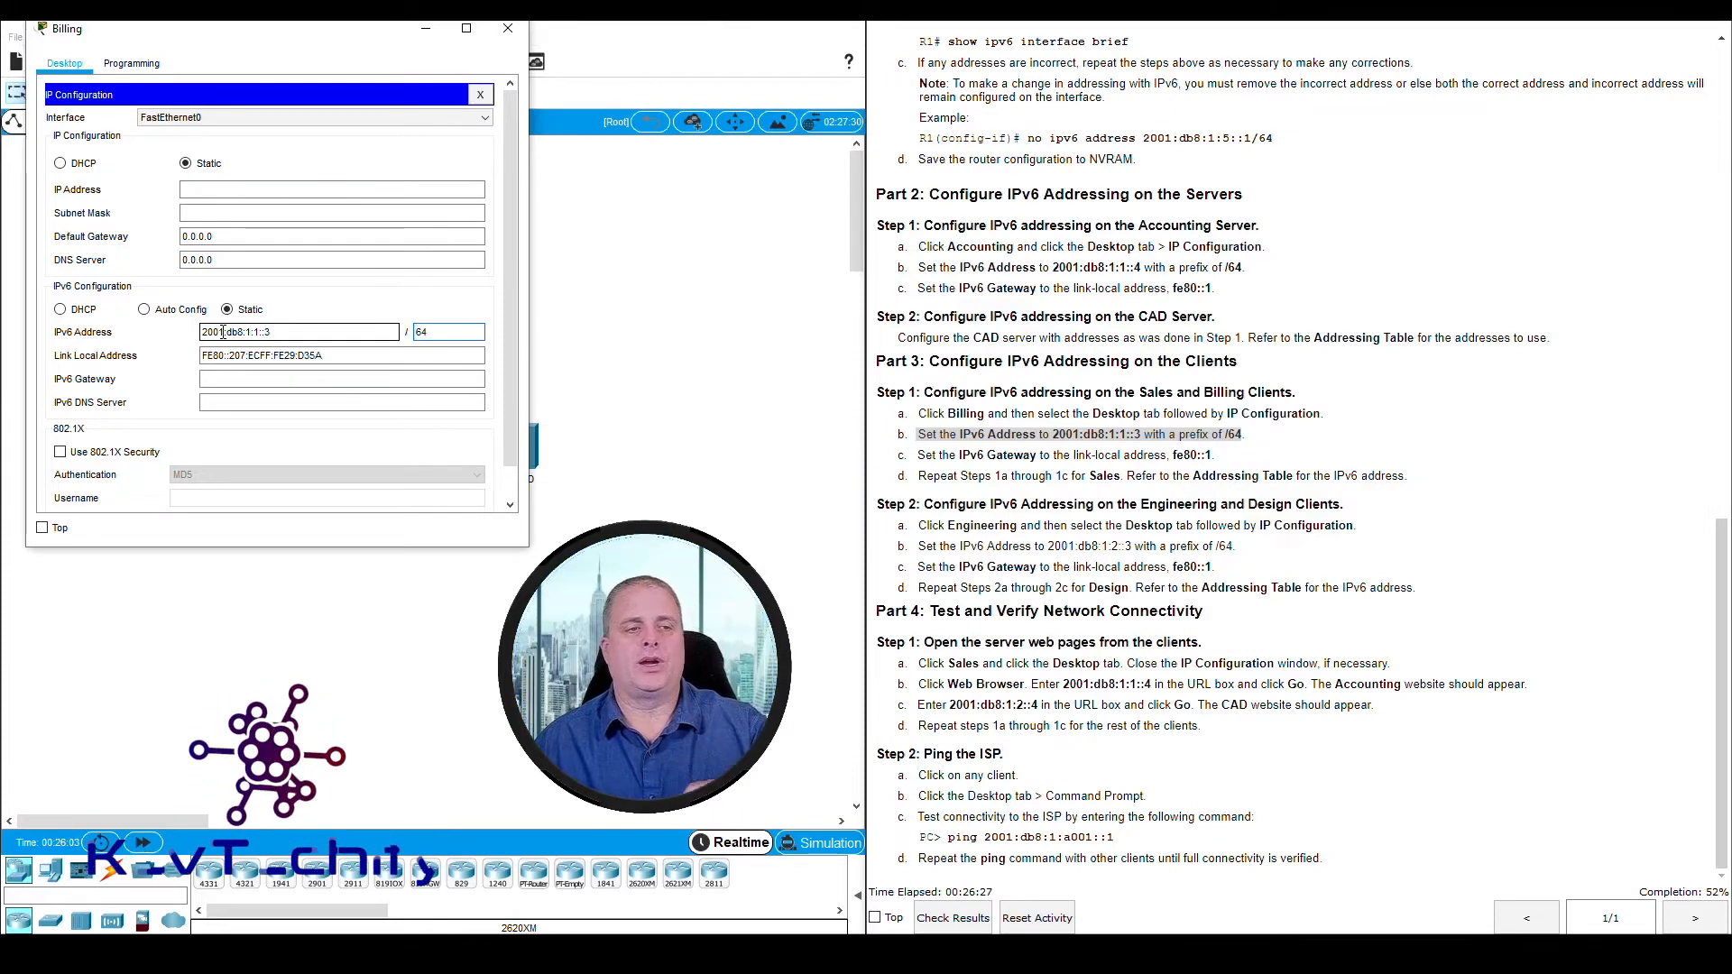
Set the Billing client's IPv6 gateway to fe80::1 and close the client's window
key("Tab")
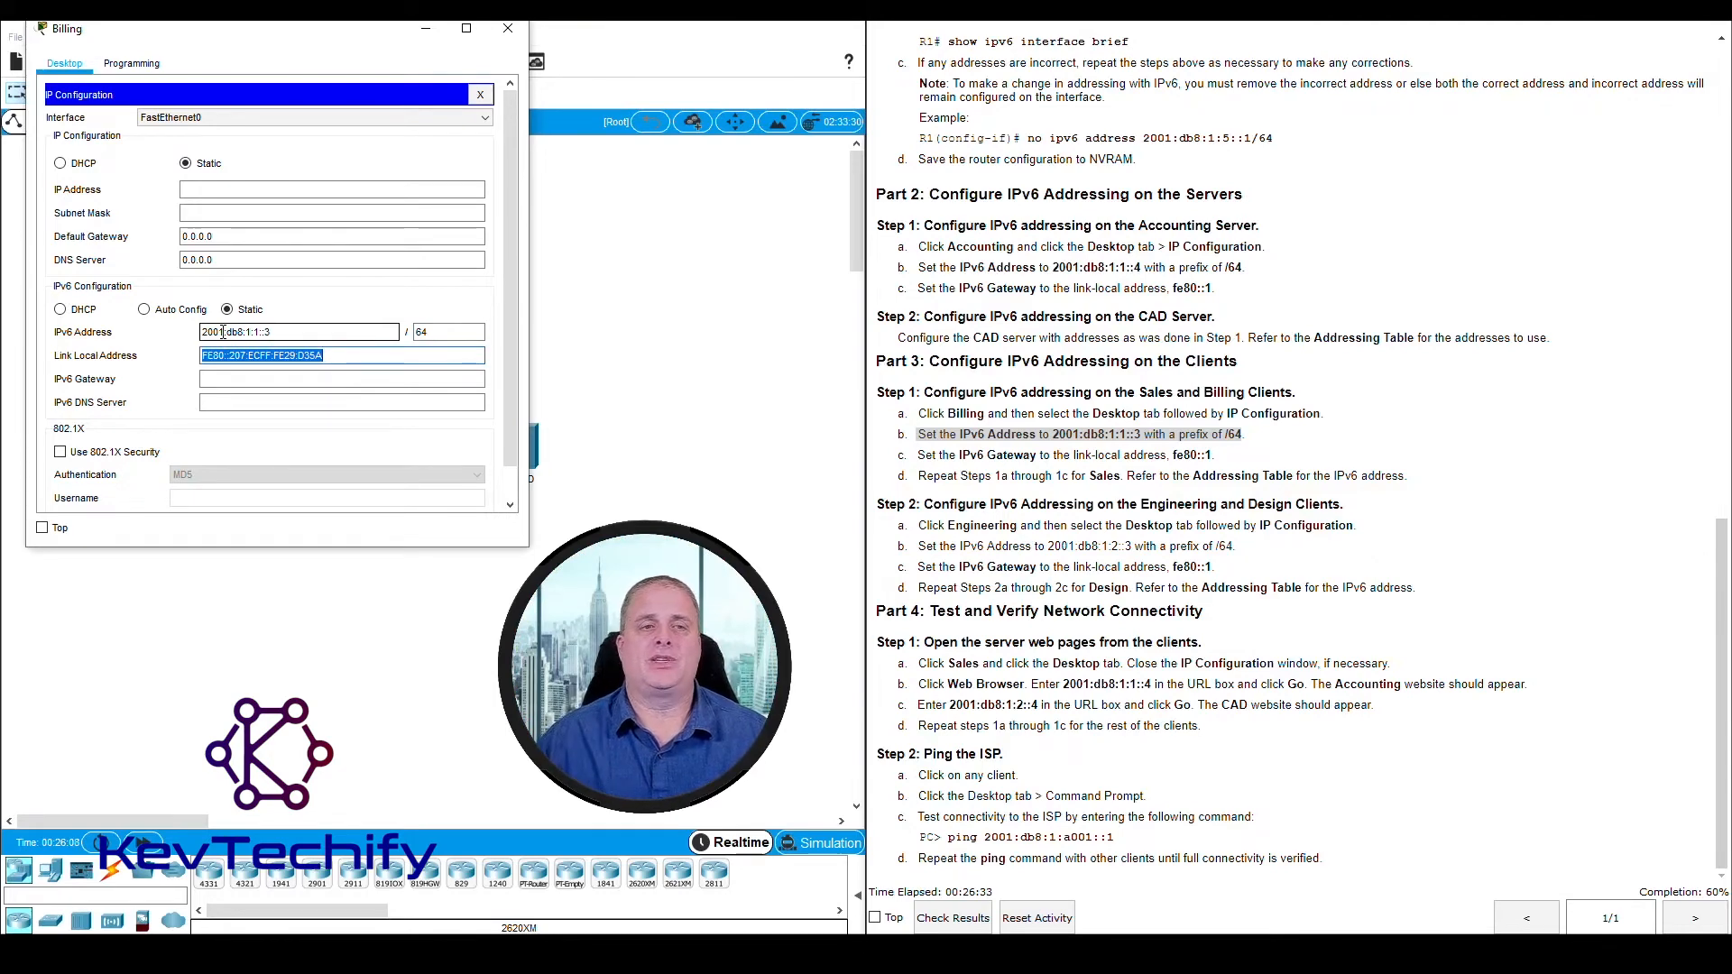
key("Tab")
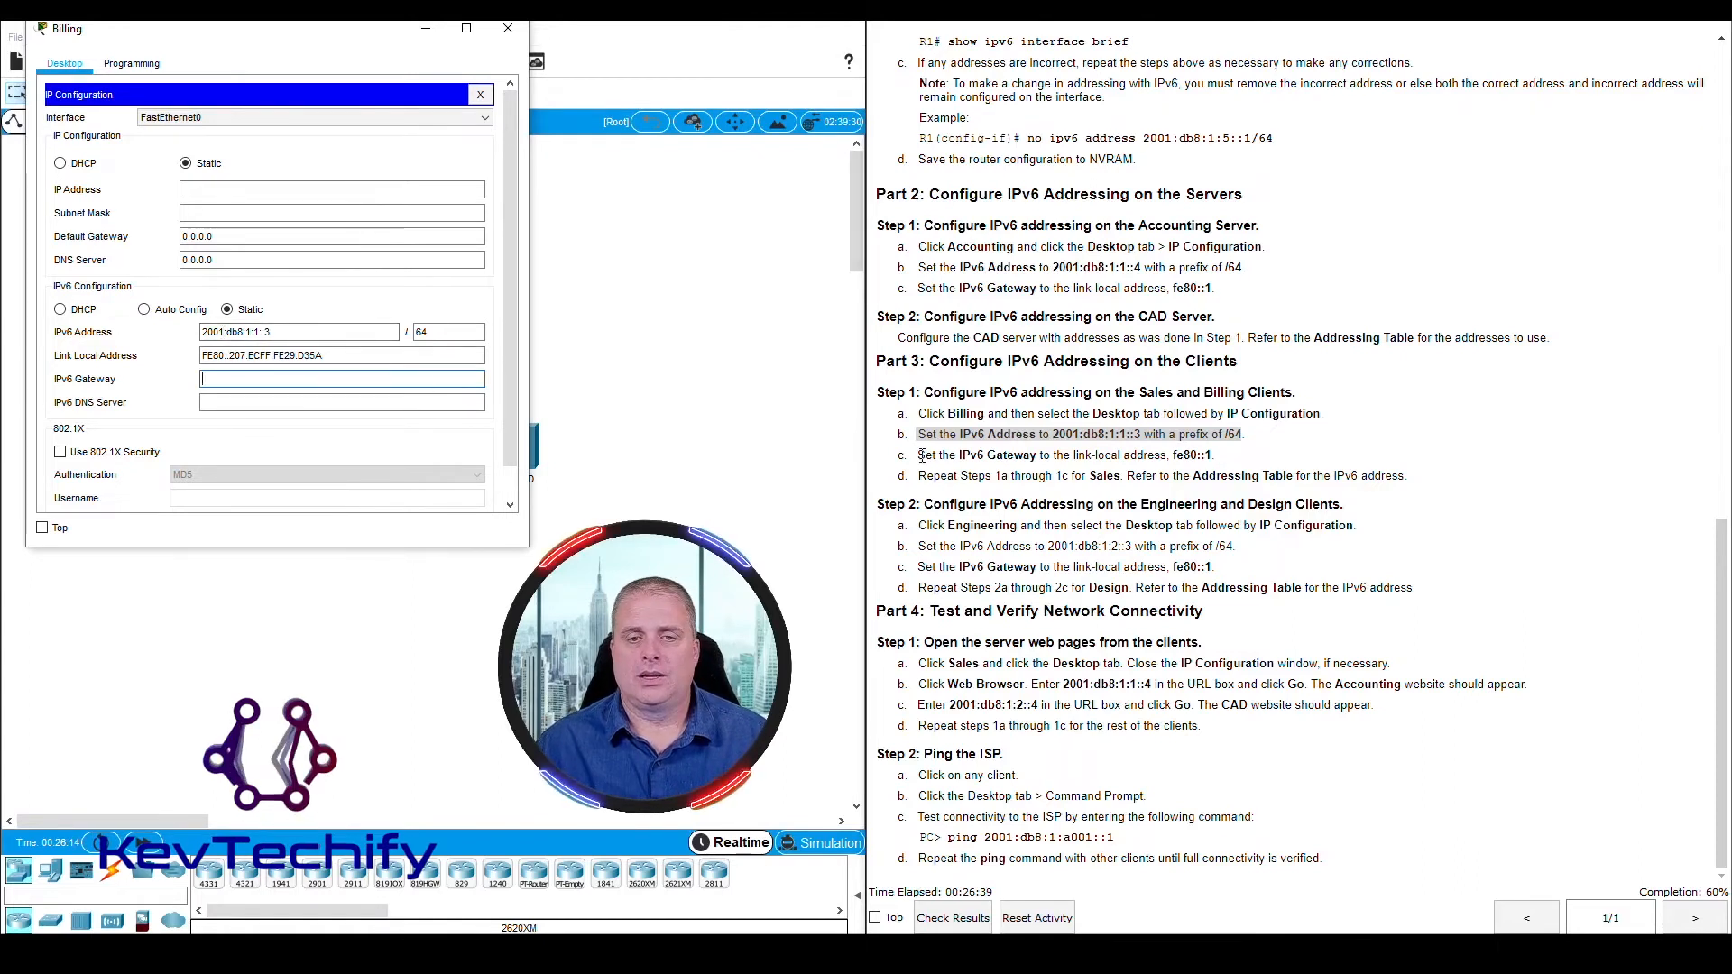
left_click_drag(917, 454, 1202, 458)
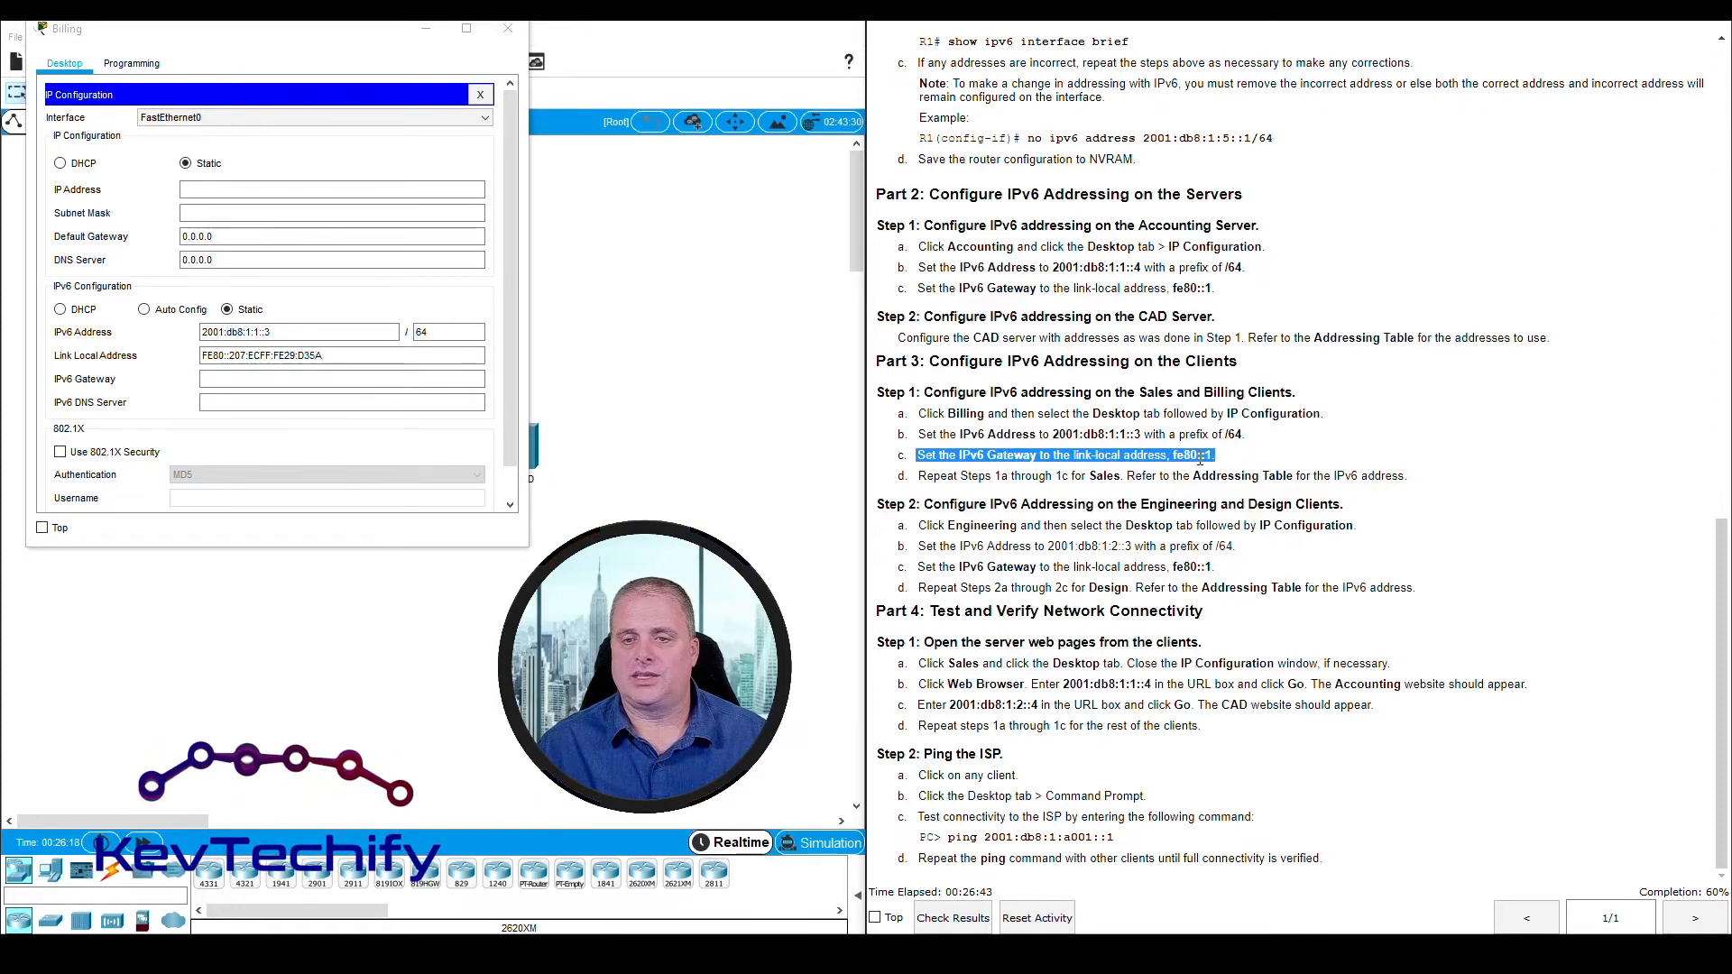
left_click(232, 384)
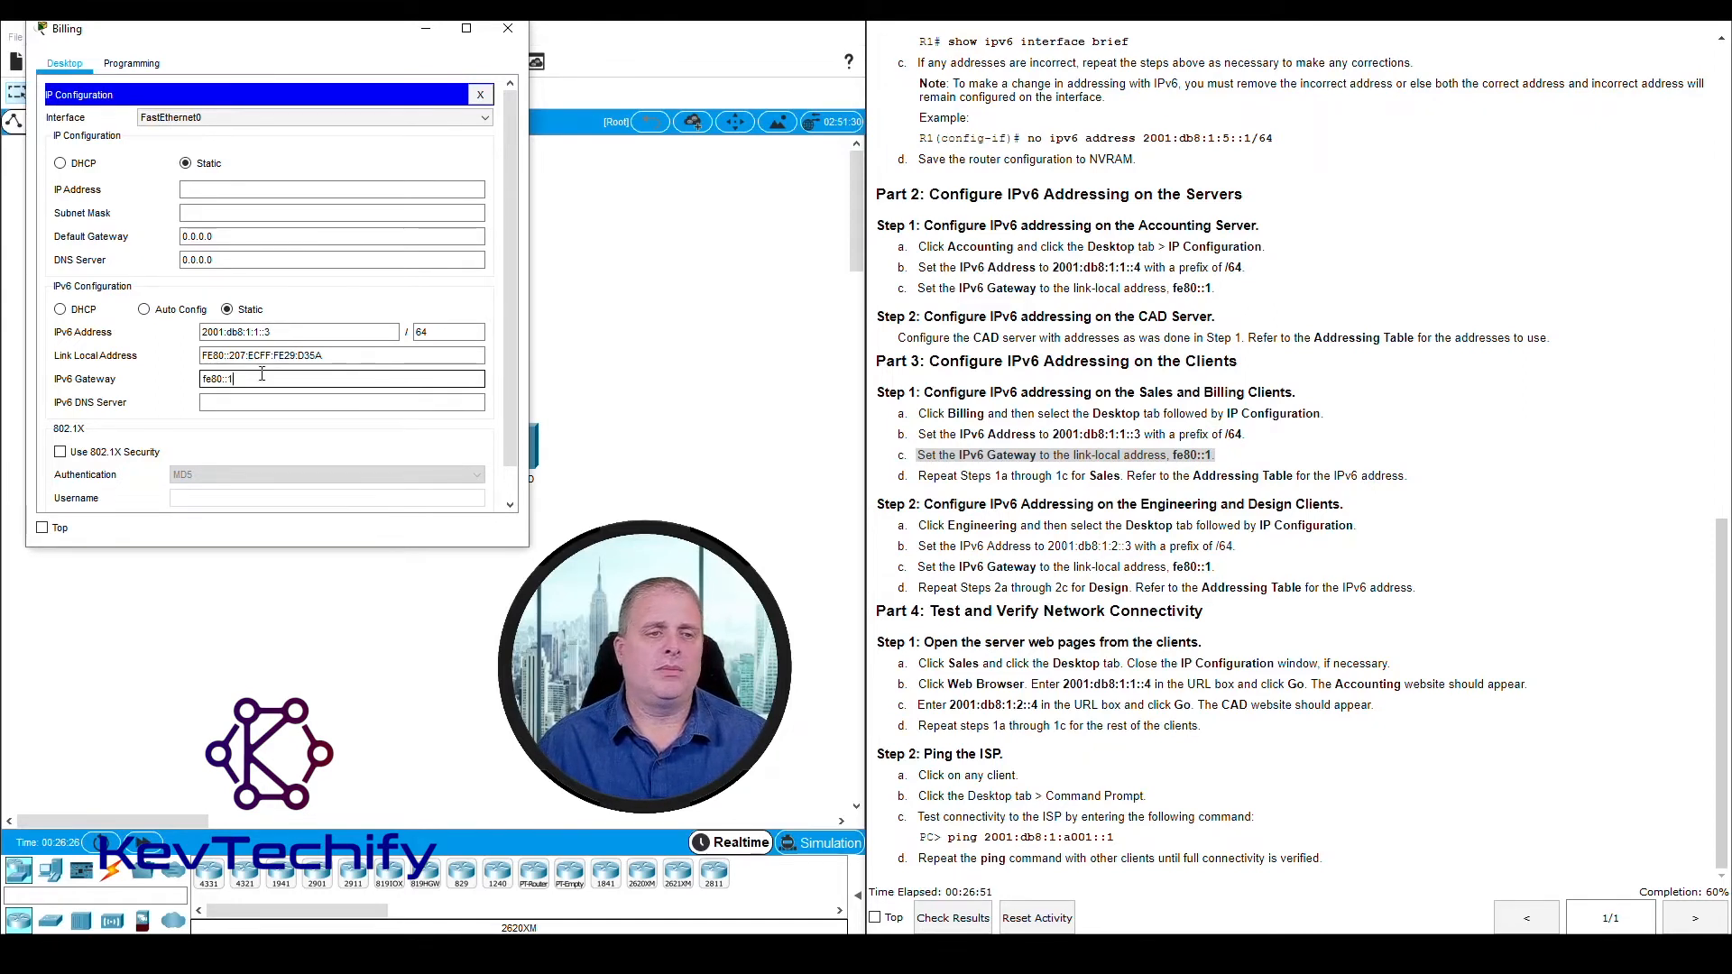
key("Tab")
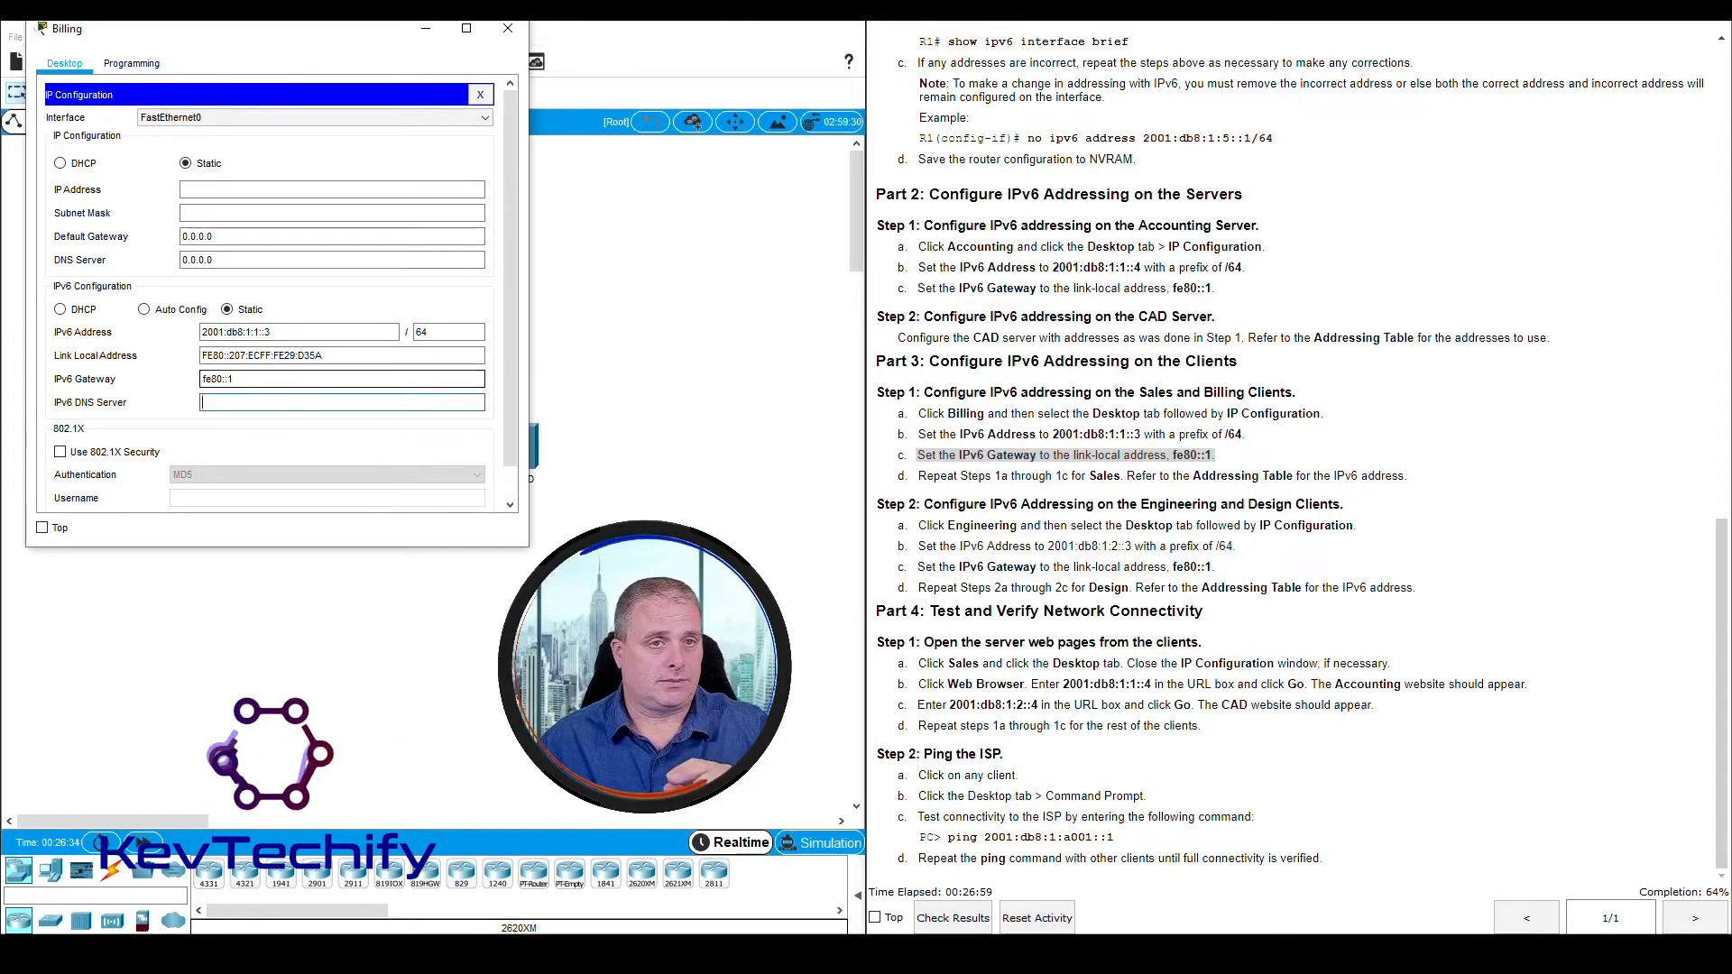
left_click(508, 28)
Check the instruction for the Sales client, open its IP Configuration and move its window clear of the instructions
left_click(914, 482)
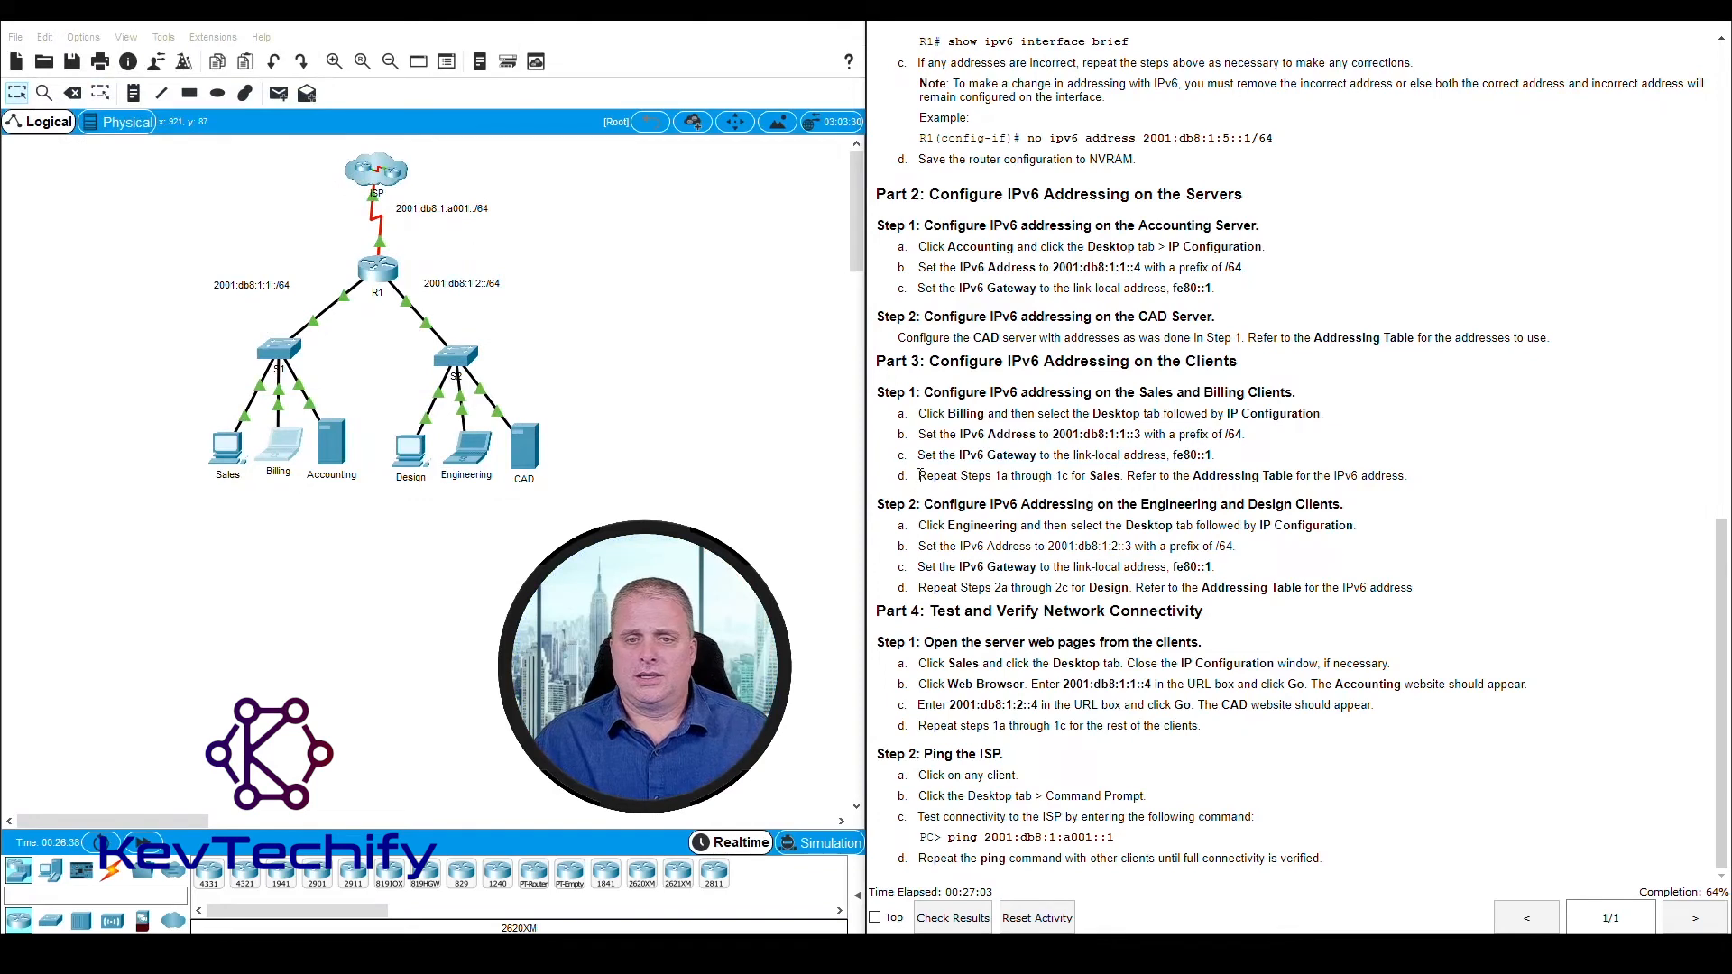
left_click_drag(918, 477, 1348, 475)
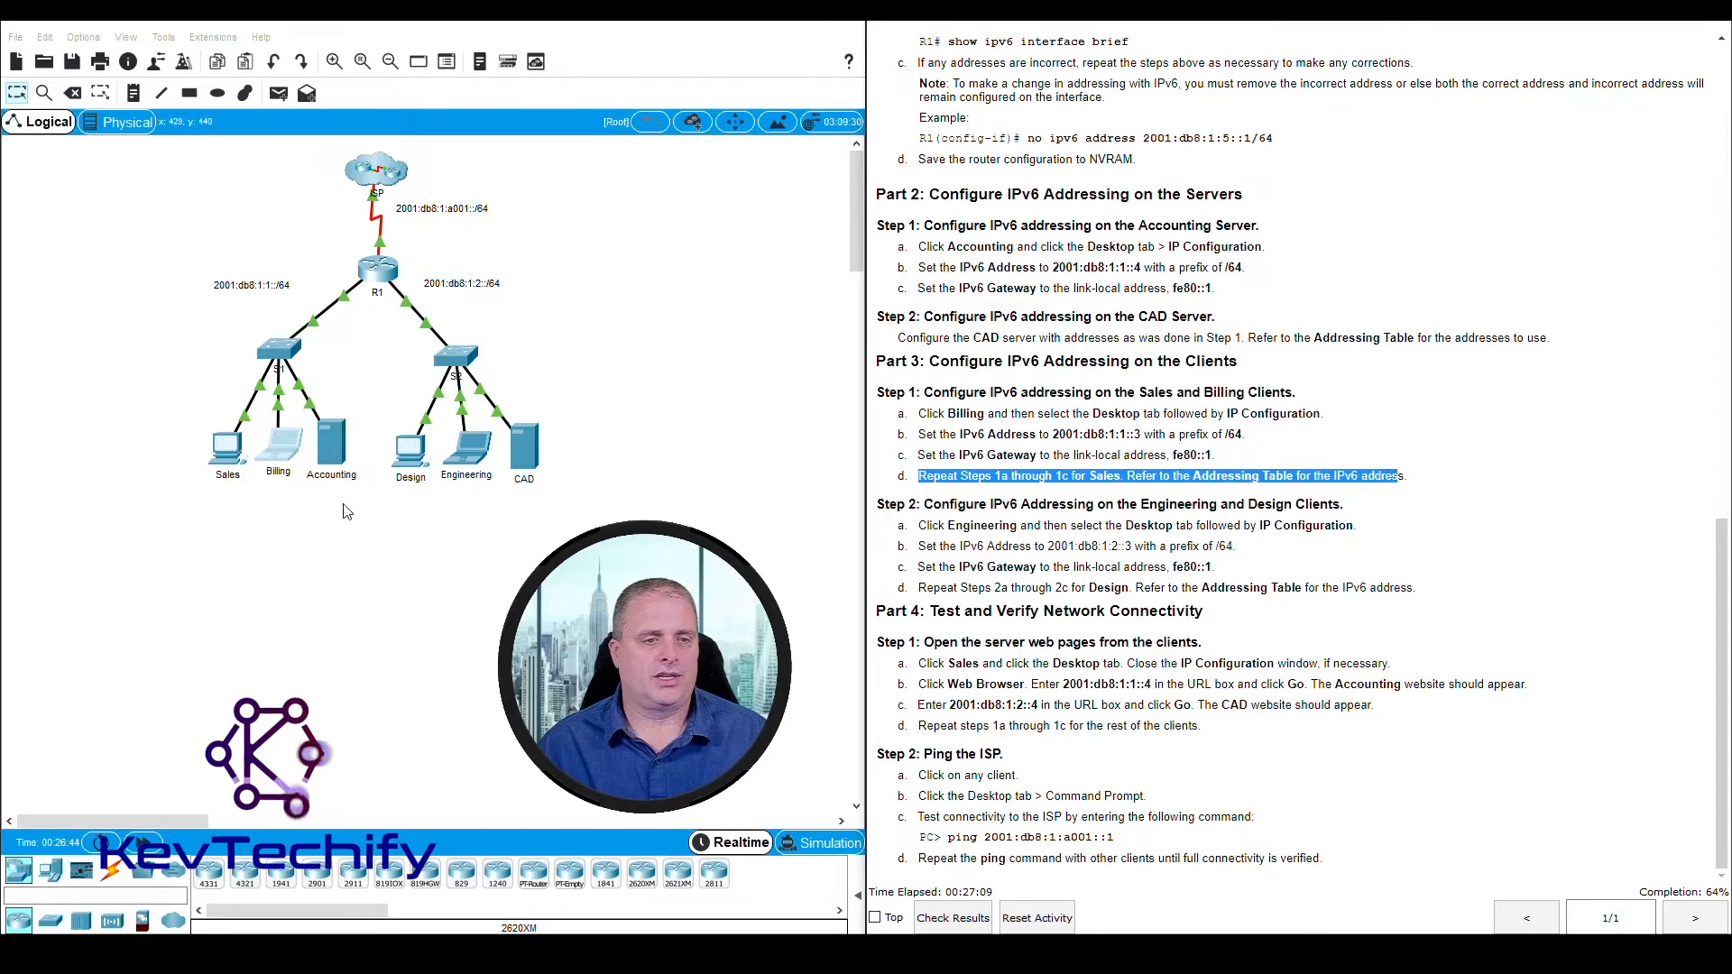
left_click(231, 453)
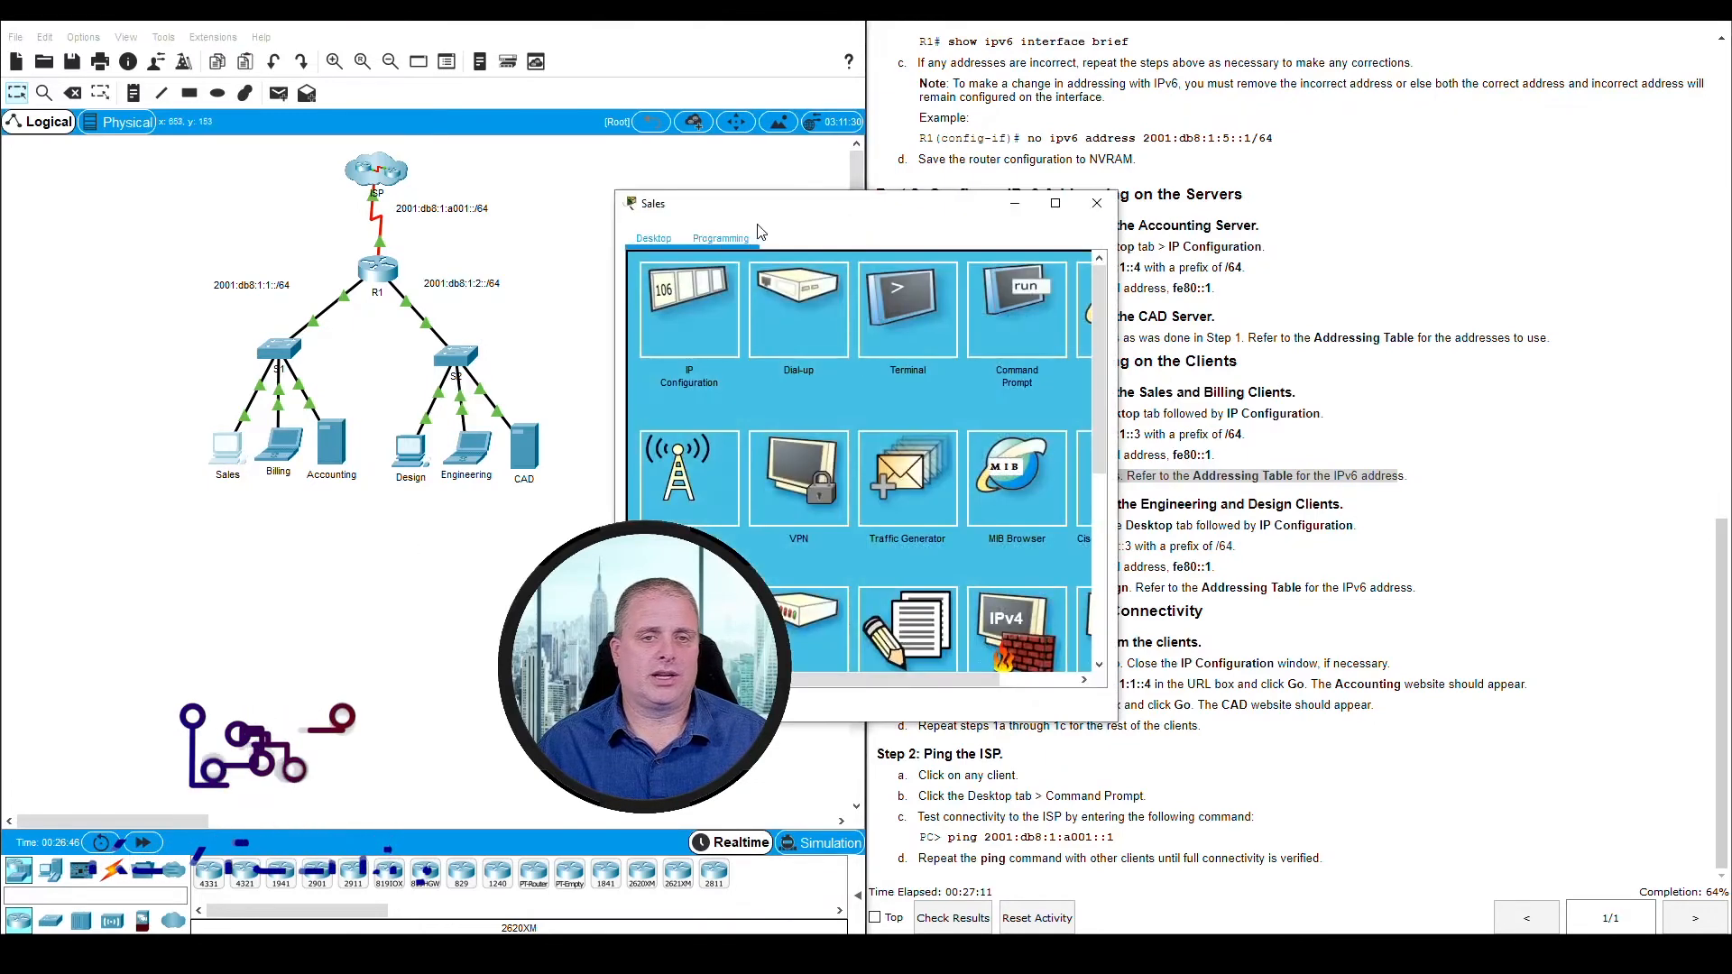
left_click_drag(775, 200, 190, 36)
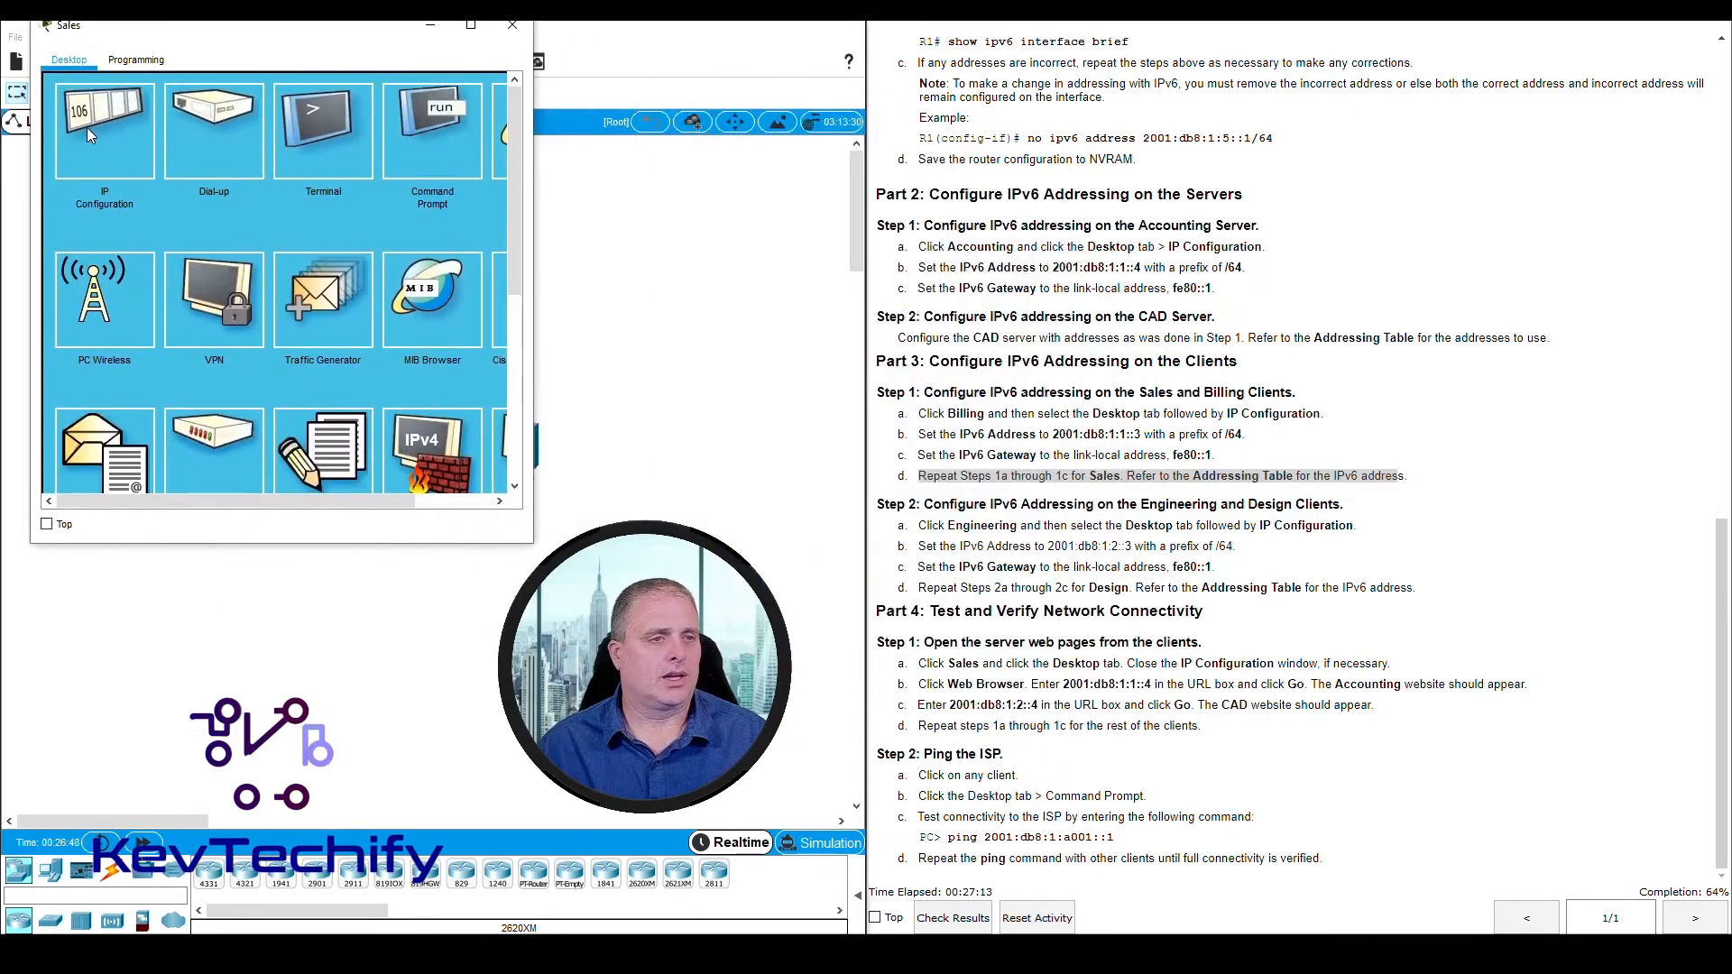
left_click(89, 128)
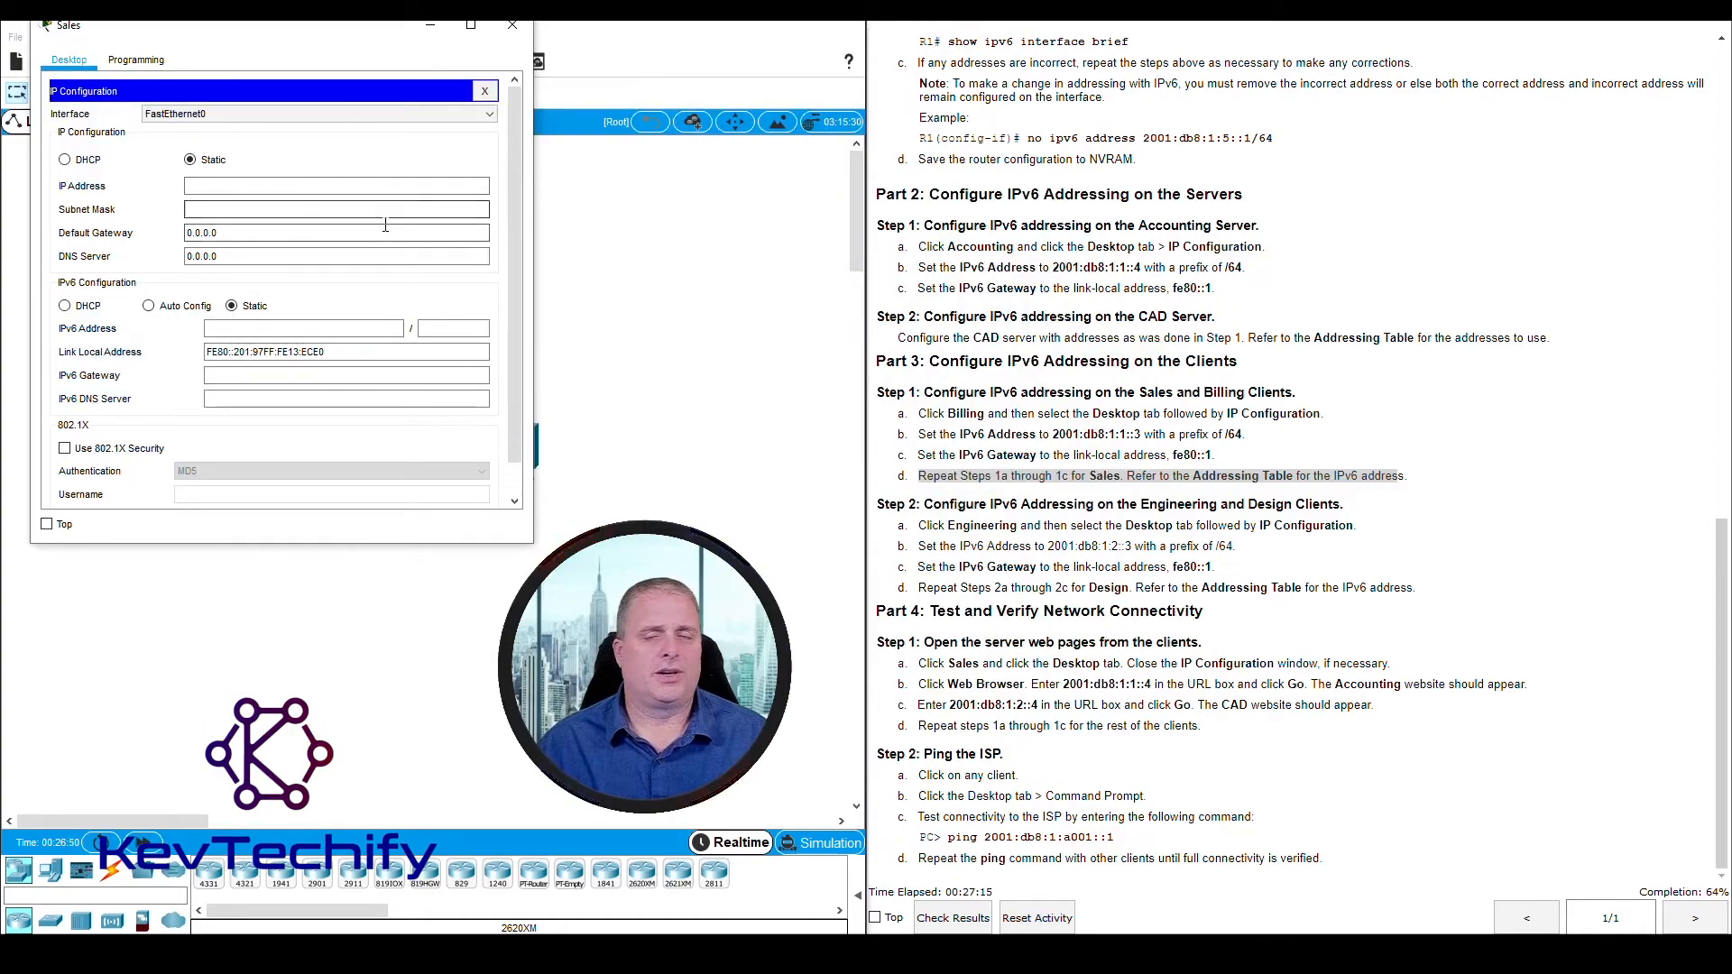
Look up Sales in the Addressing Table and set its IPv6 address to 2001:db8:1:1::2 with prefix length 64
scroll(1331, 443, "up", 8)
scroll(1331, 444, "up", 6)
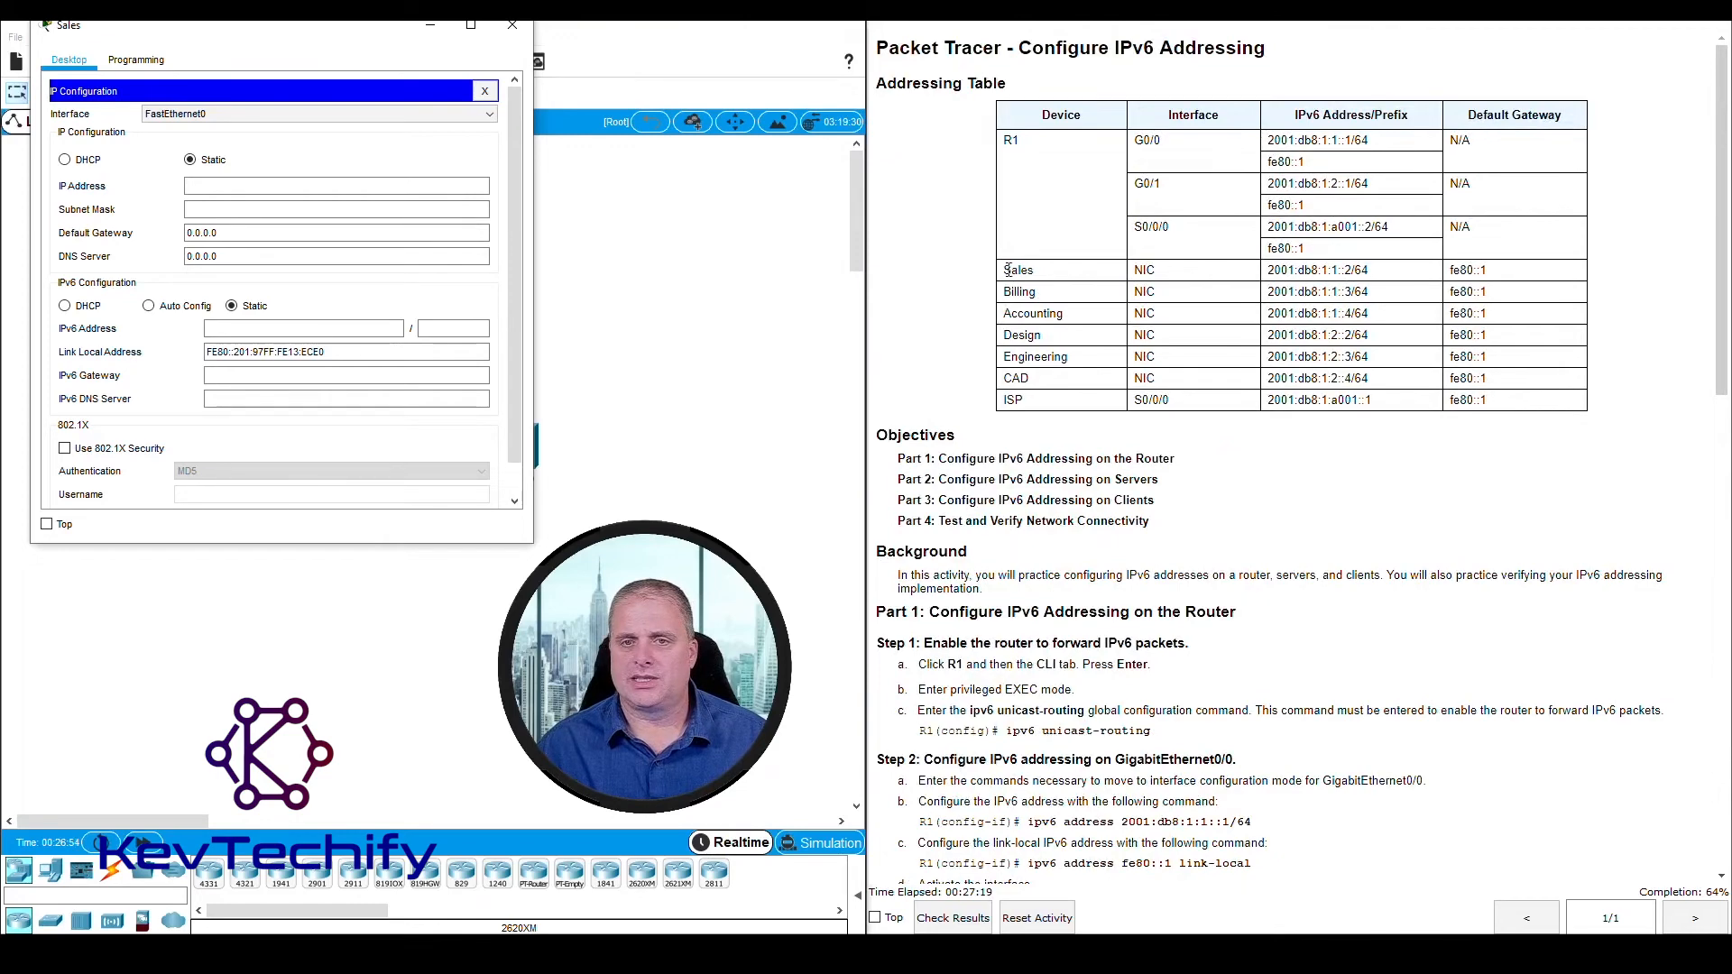
left_click_drag(1005, 272, 1127, 275)
left_click_drag(1289, 271, 1515, 275)
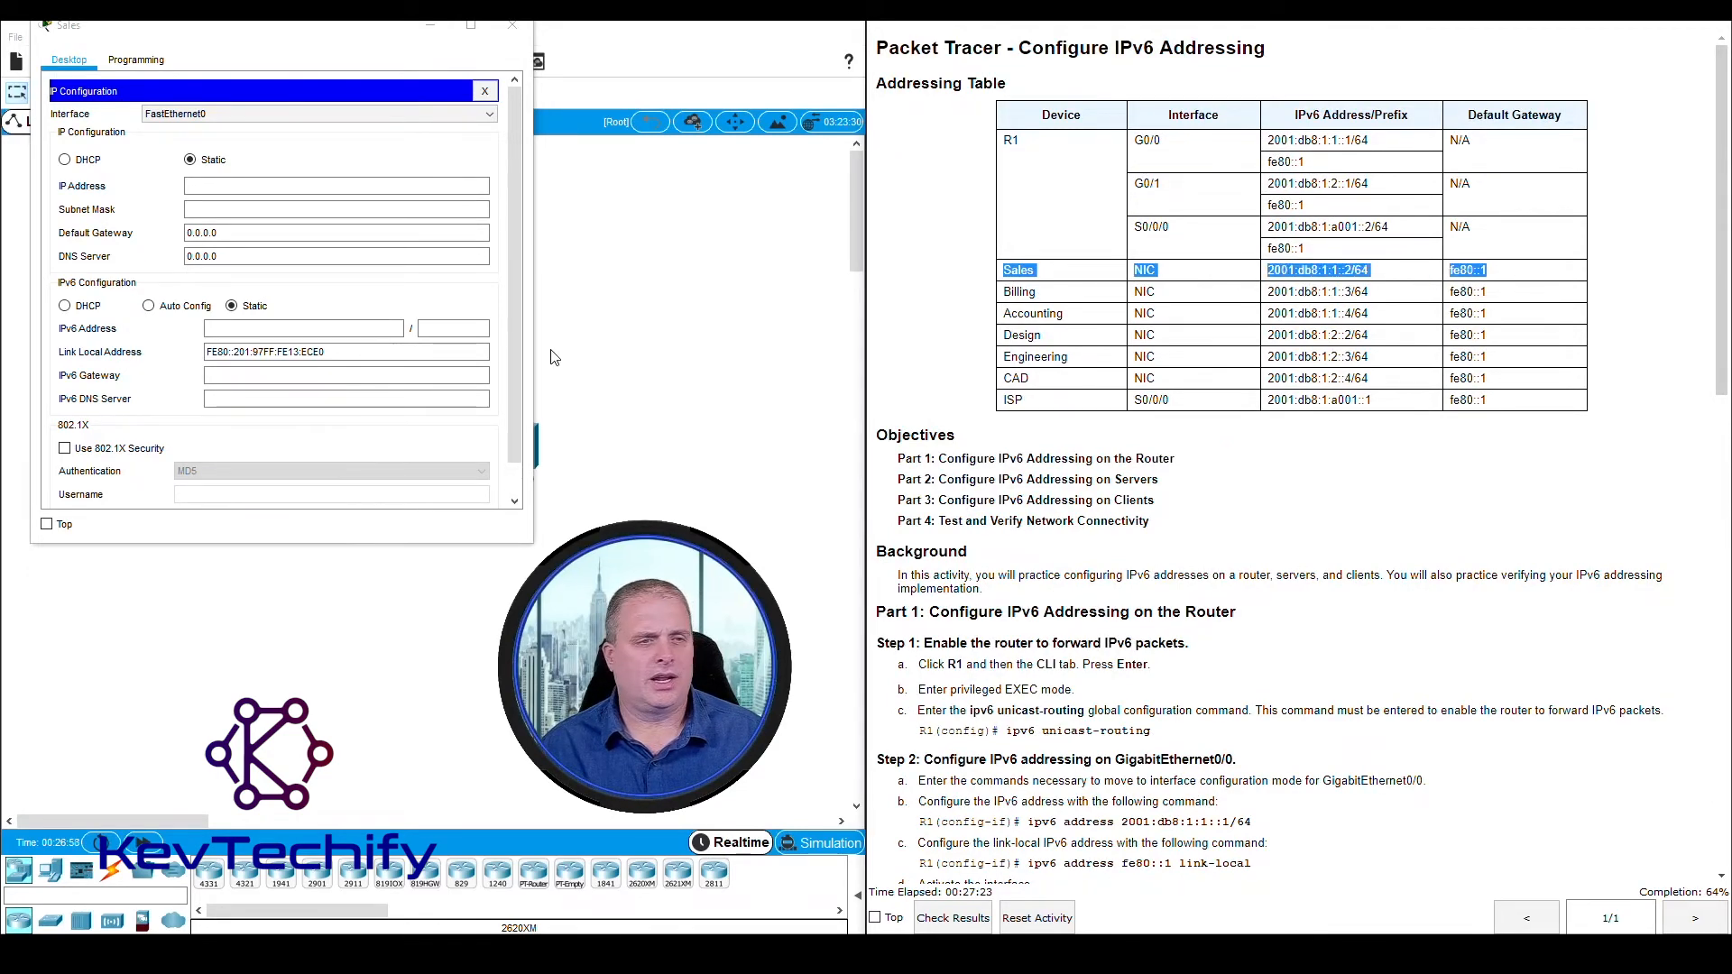
left_click(263, 335)
type("20")
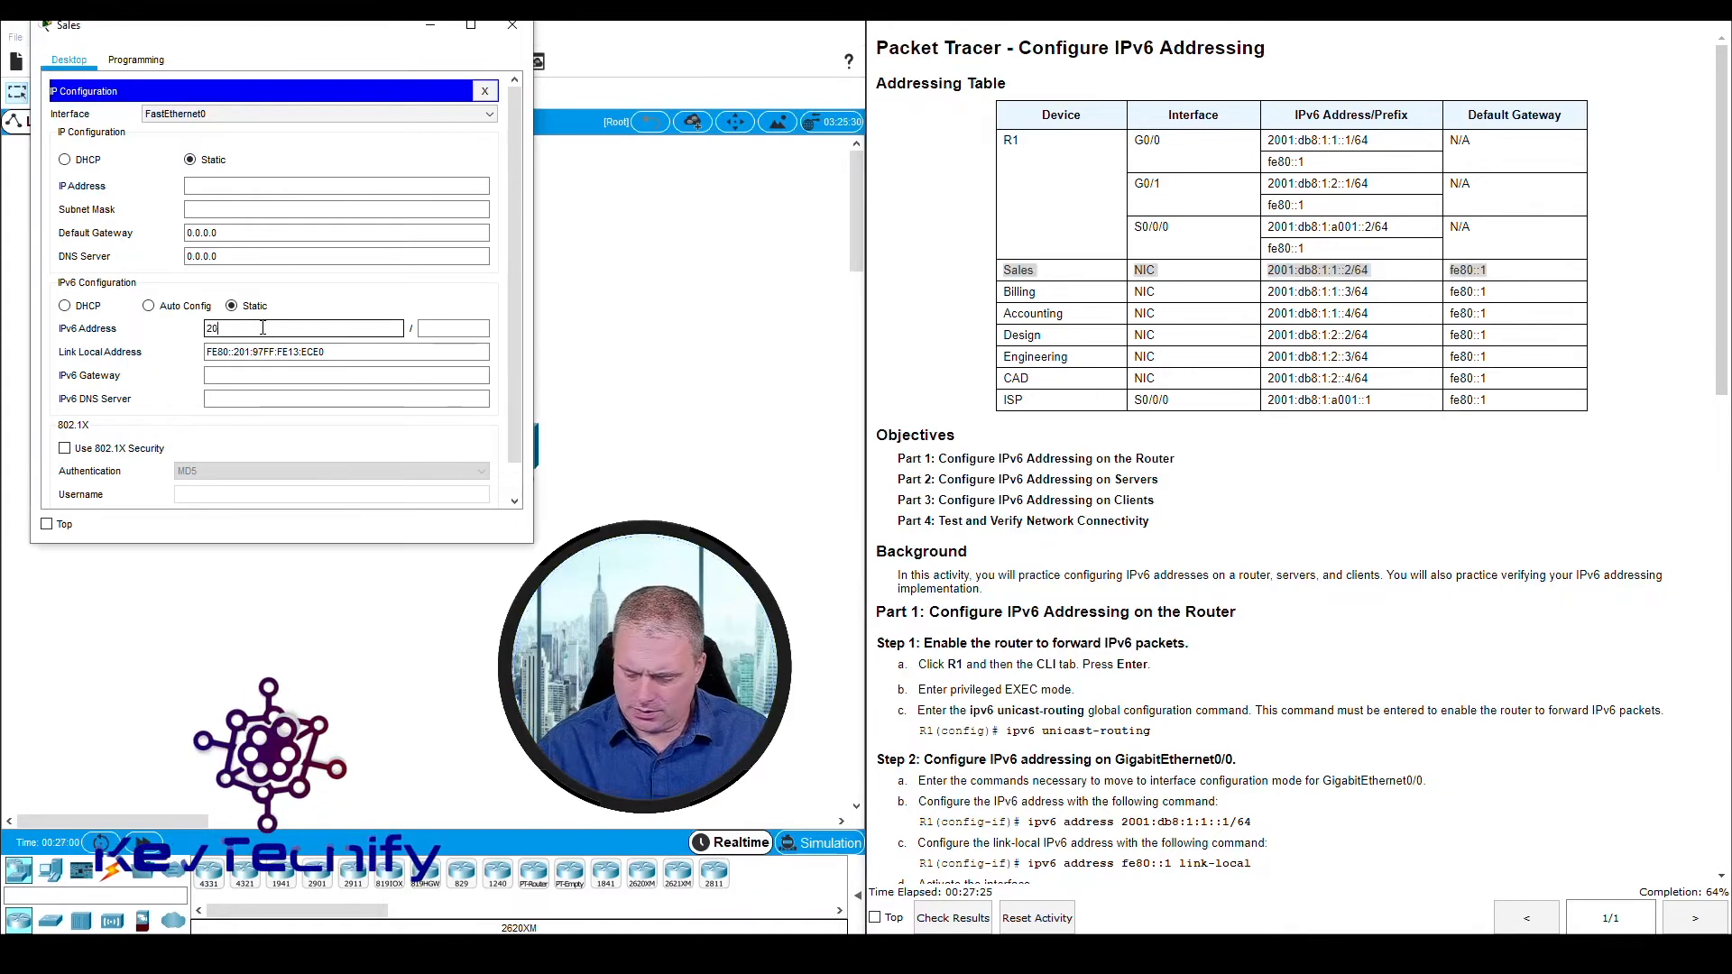
type("01:db")
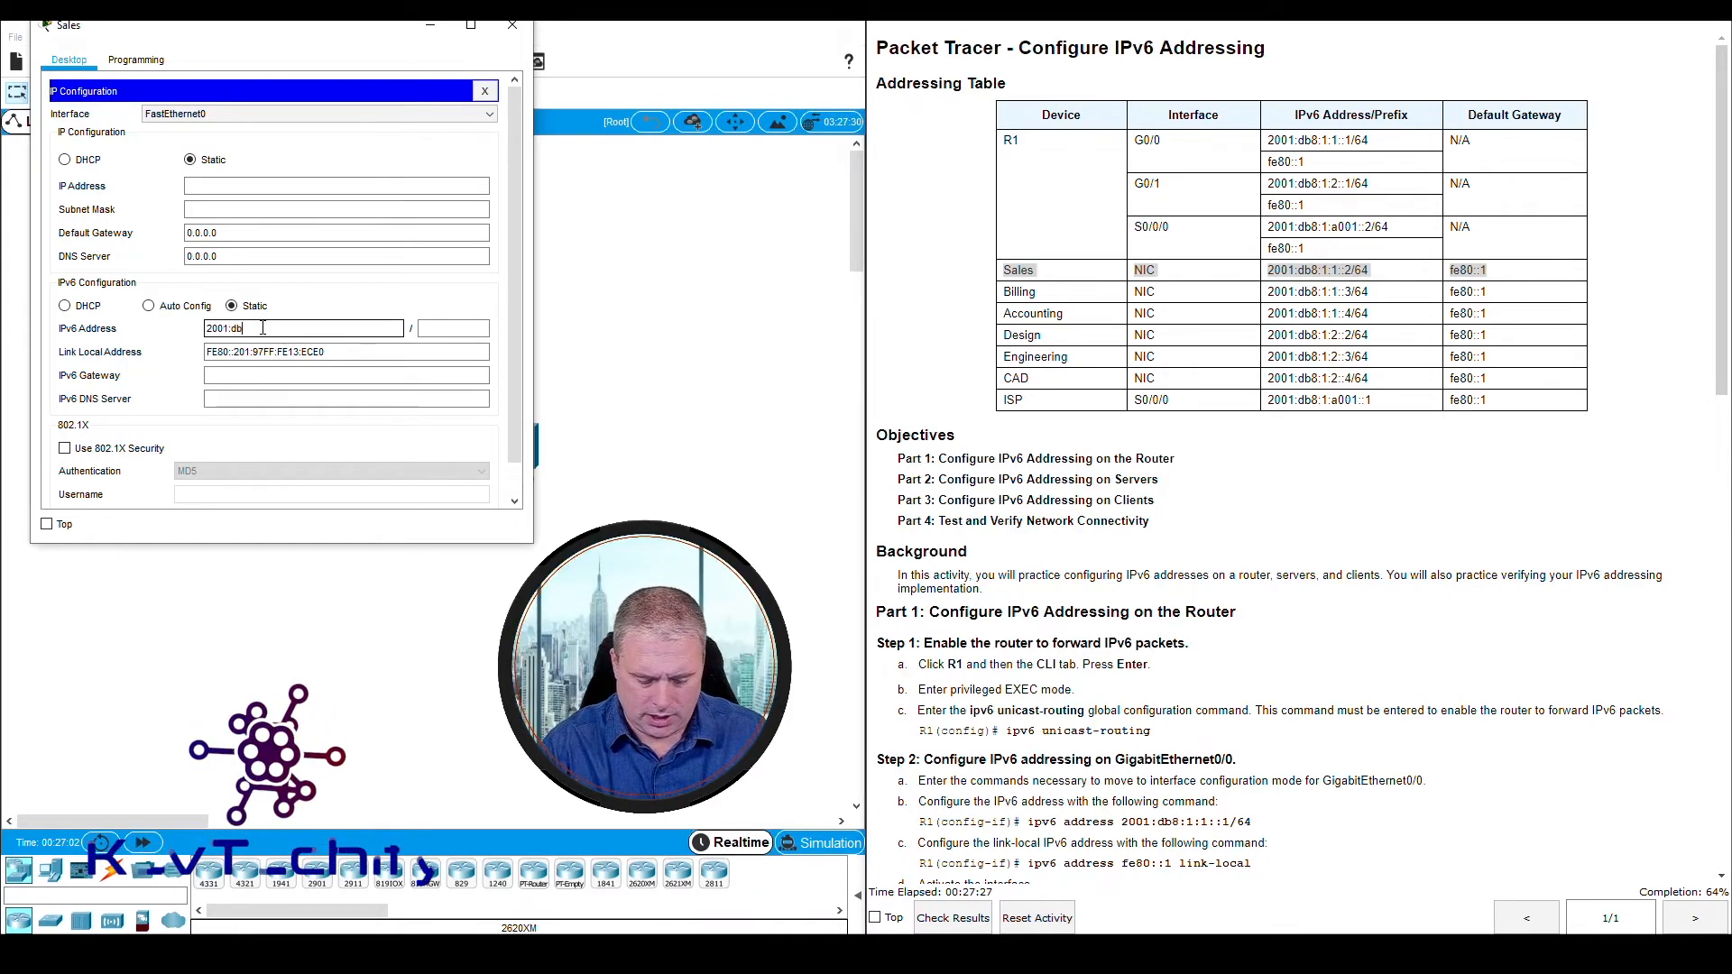
type("8:1:1::2")
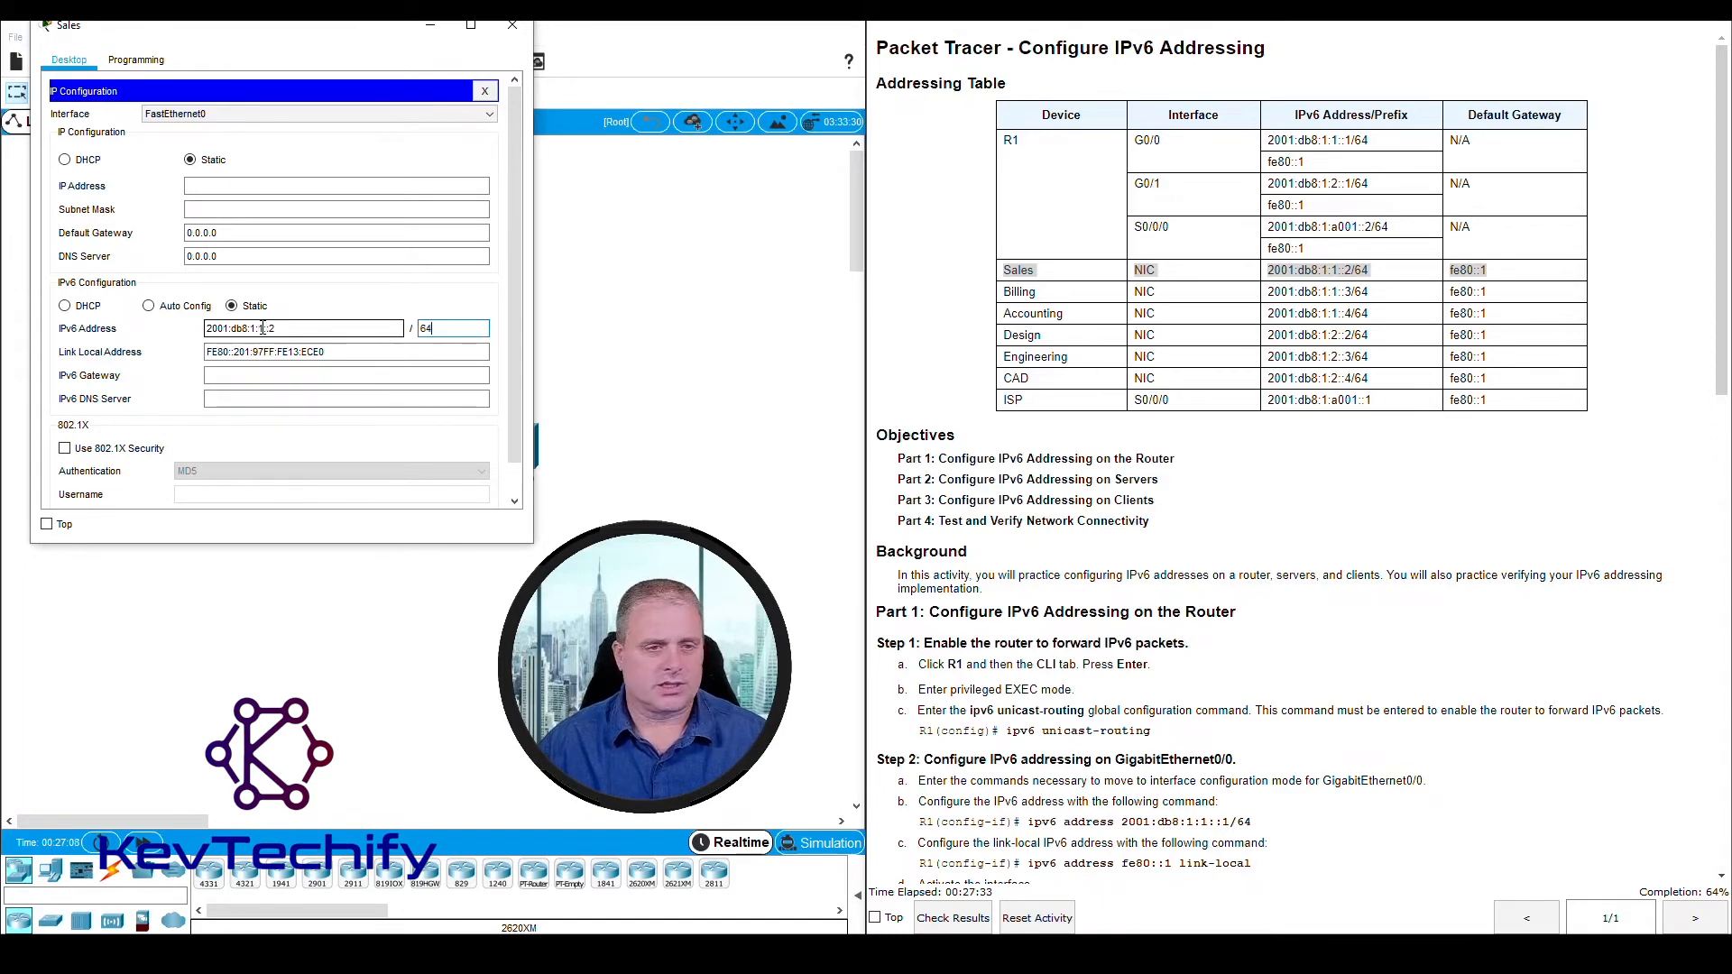
Set the Sales client's IPv6 gateway to fe80::1 and close the client's window
key("Tab")
key("Tab")
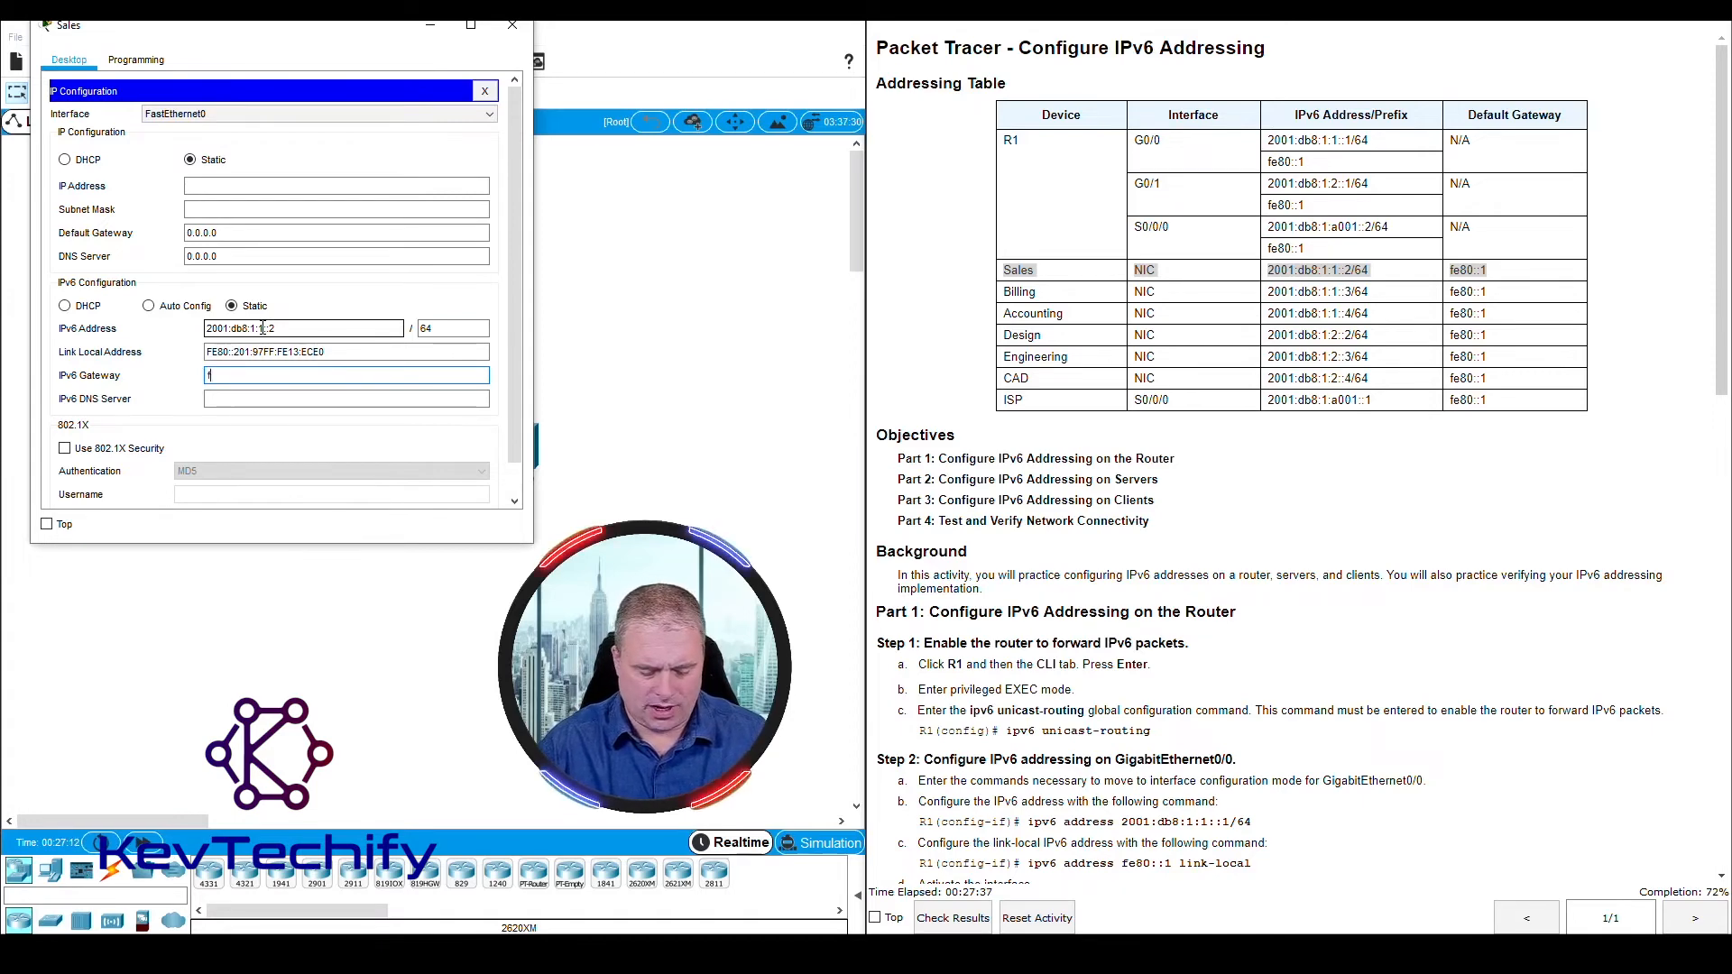
type("fe80::")
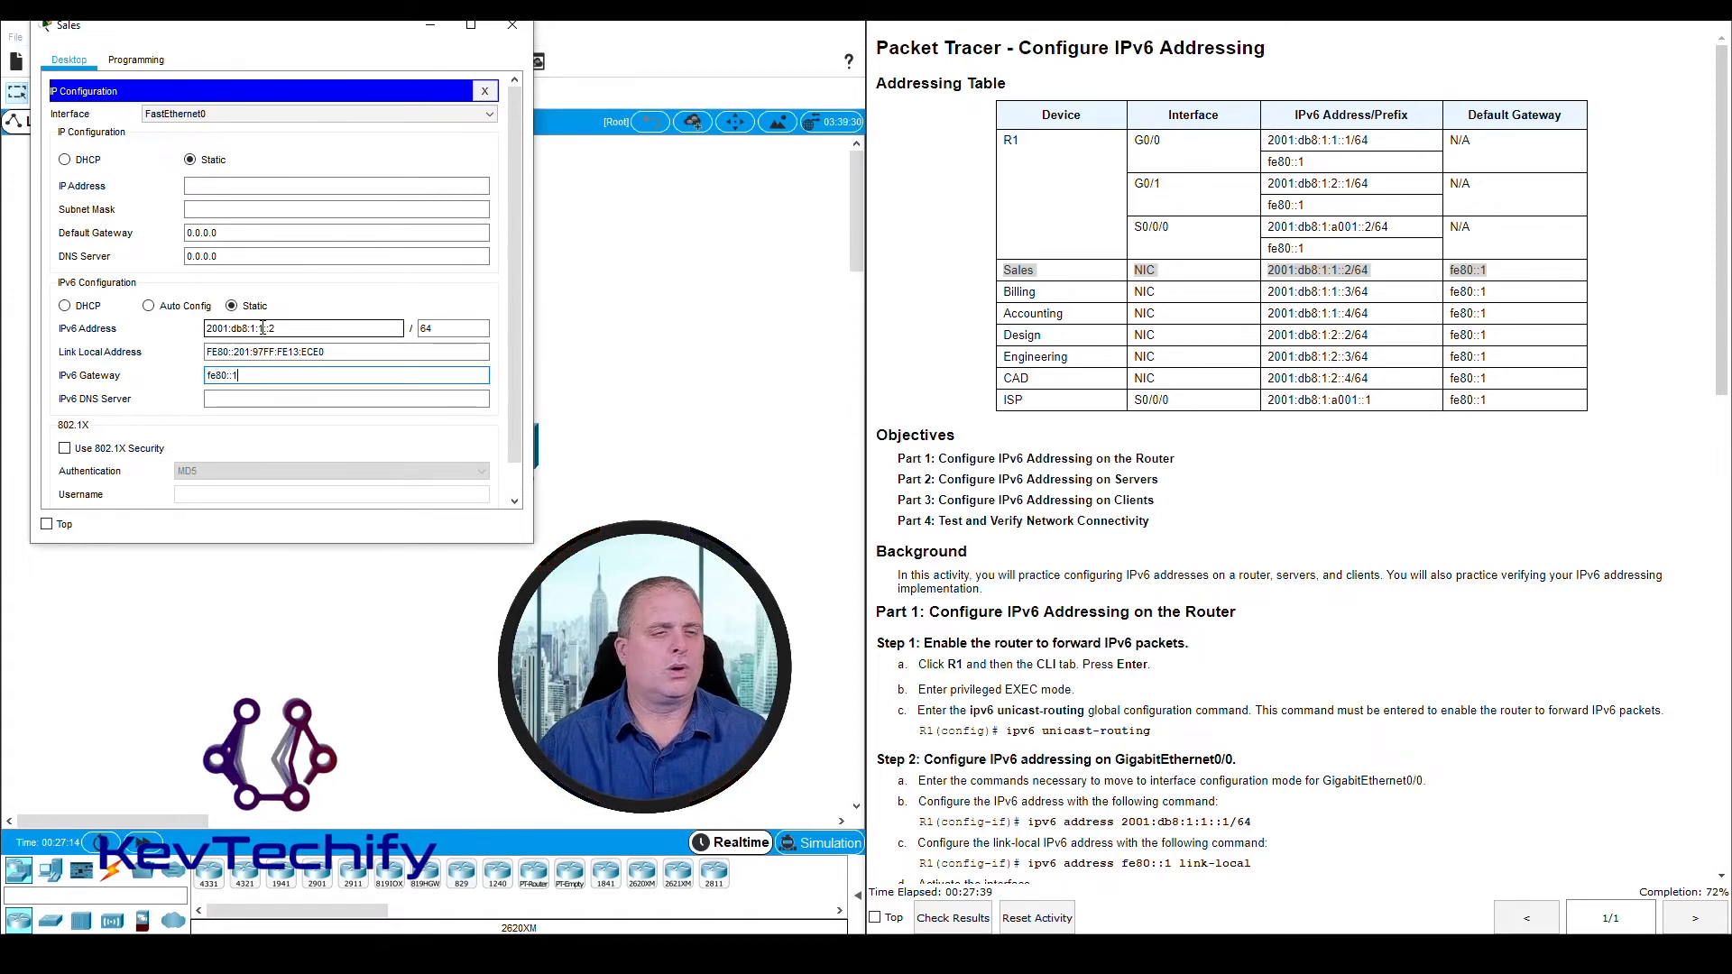
type("1")
key("Tab")
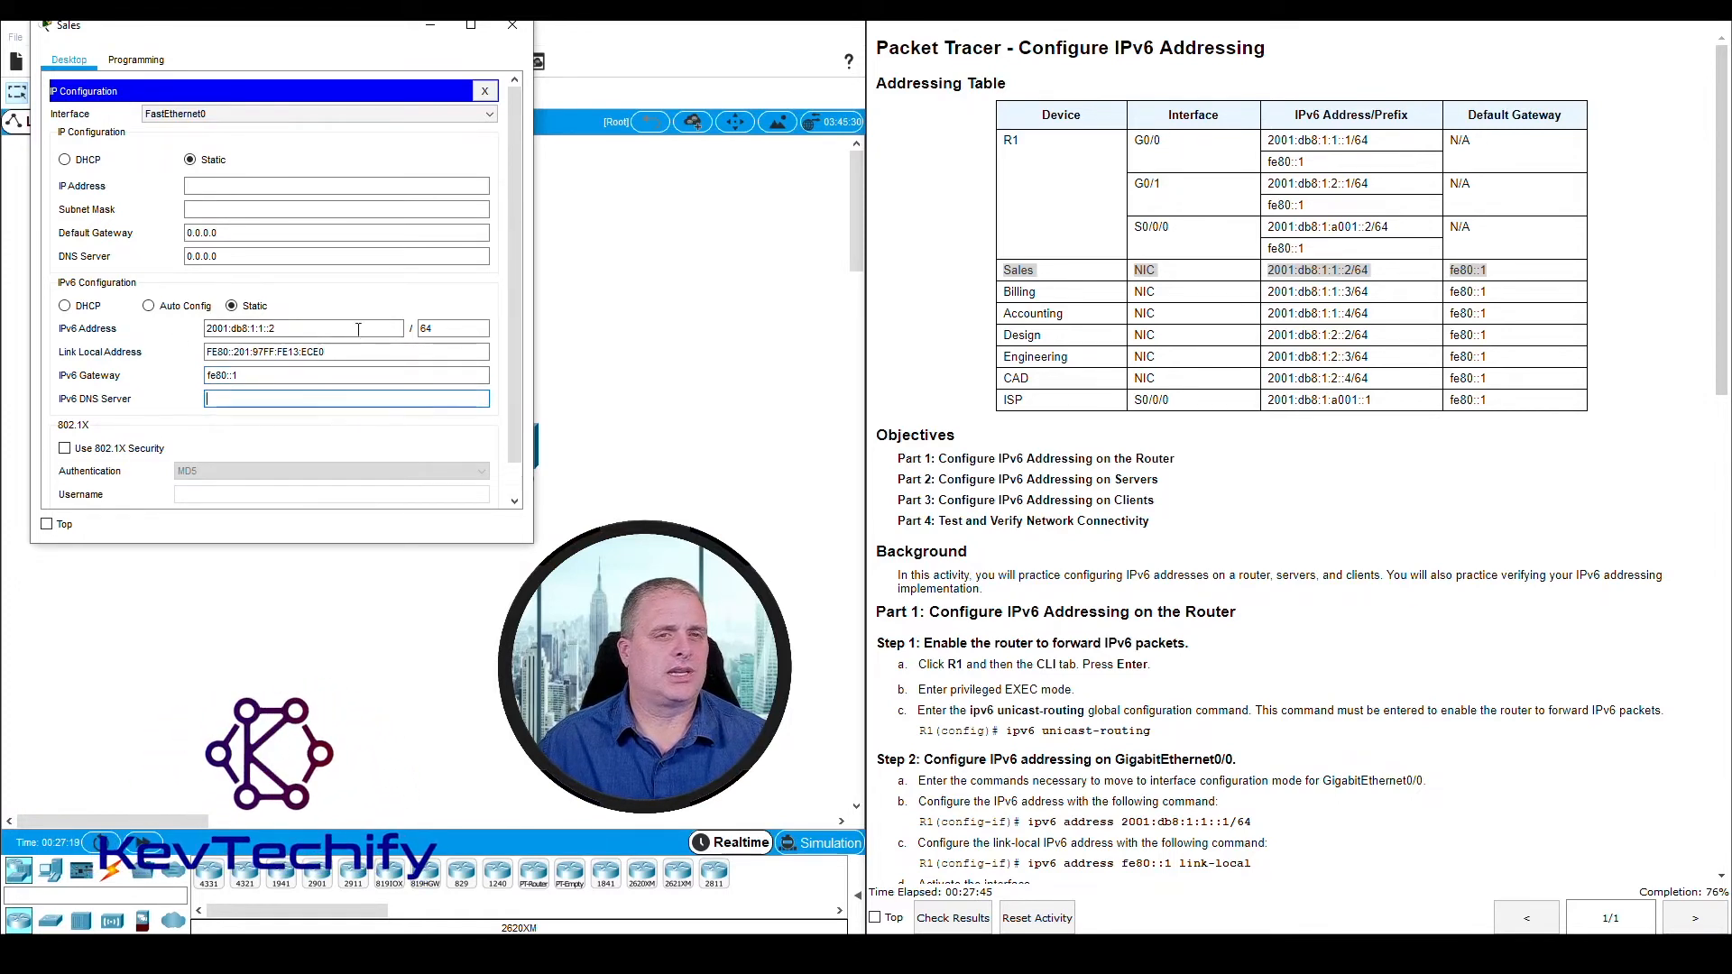
left_click(505, 32)
Review the Part 3 client instructions, from Step 1 to Step 2 for the Engineering and Design clients
scroll(1054, 613, "down", 7)
scroll(1054, 613, "down", 3)
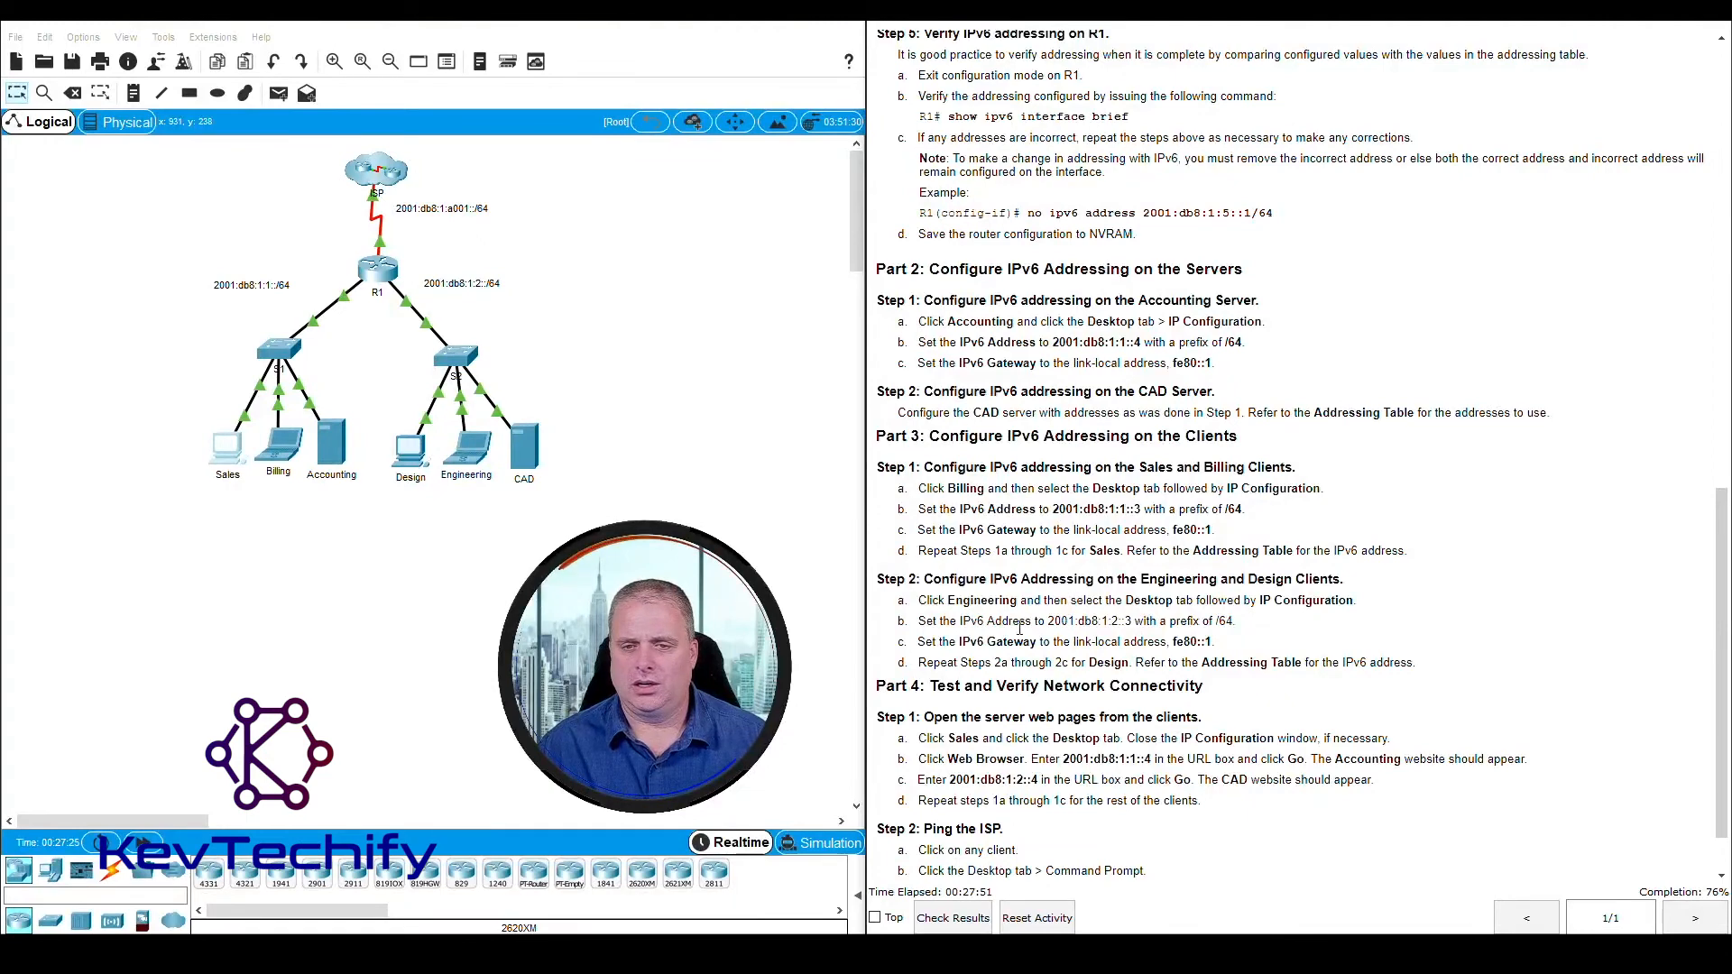
scroll(972, 530, "down", 1)
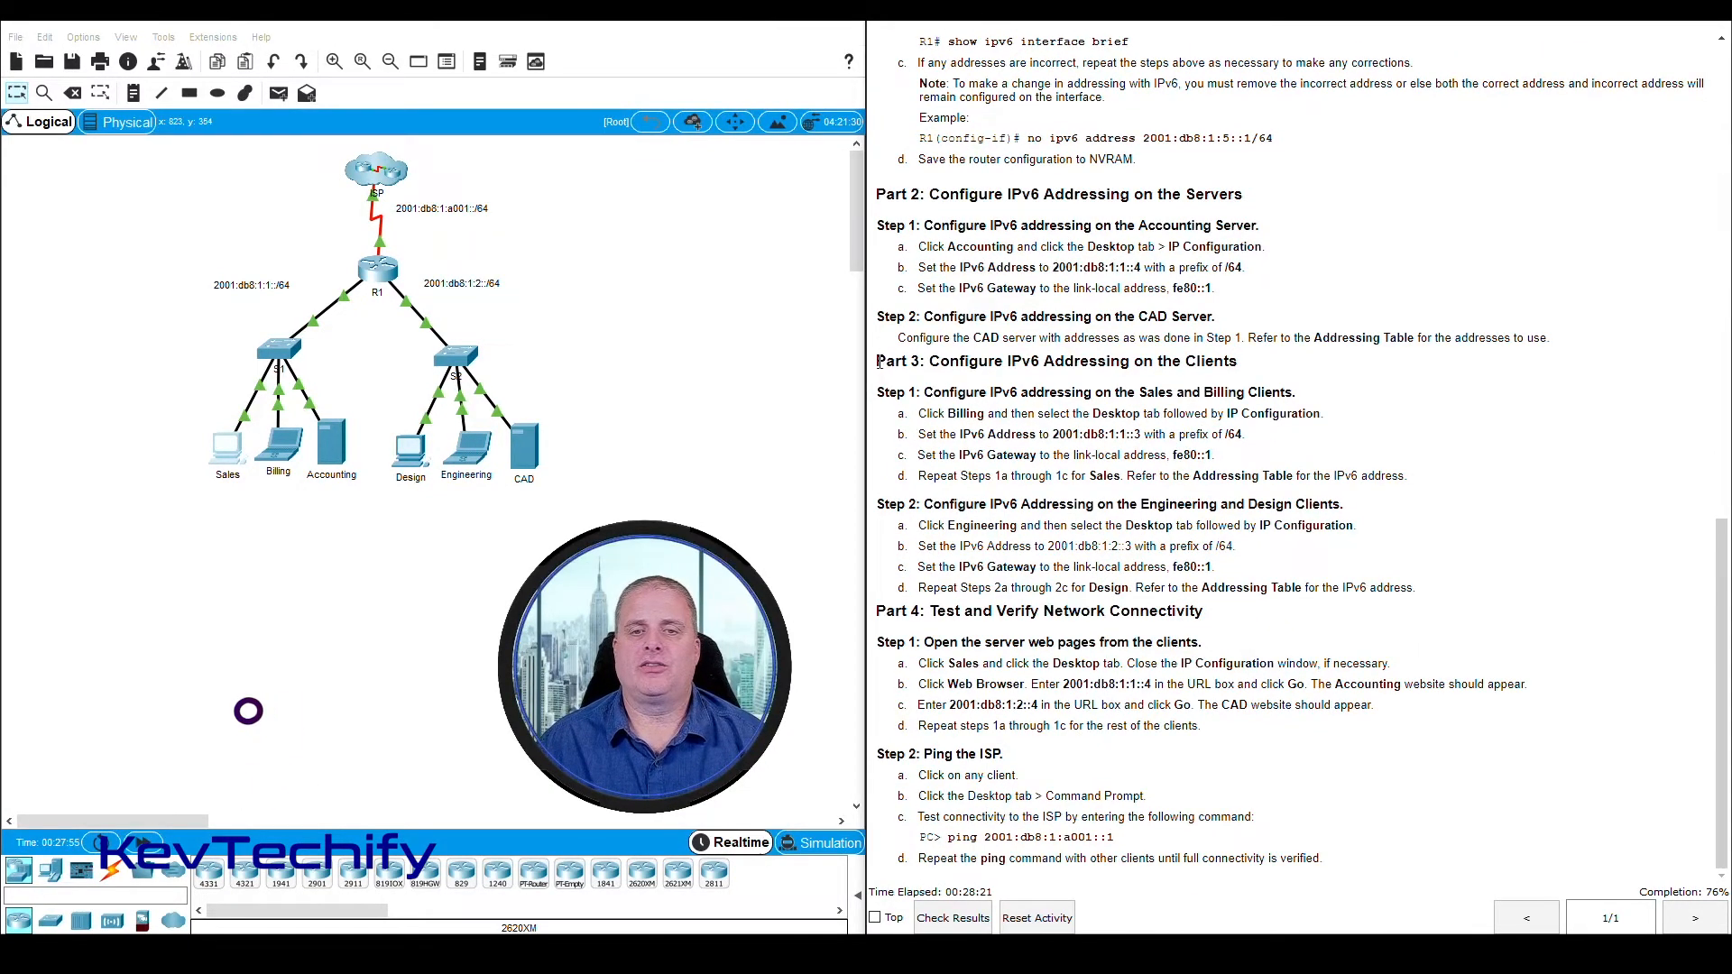
left_click_drag(875, 361, 1416, 483)
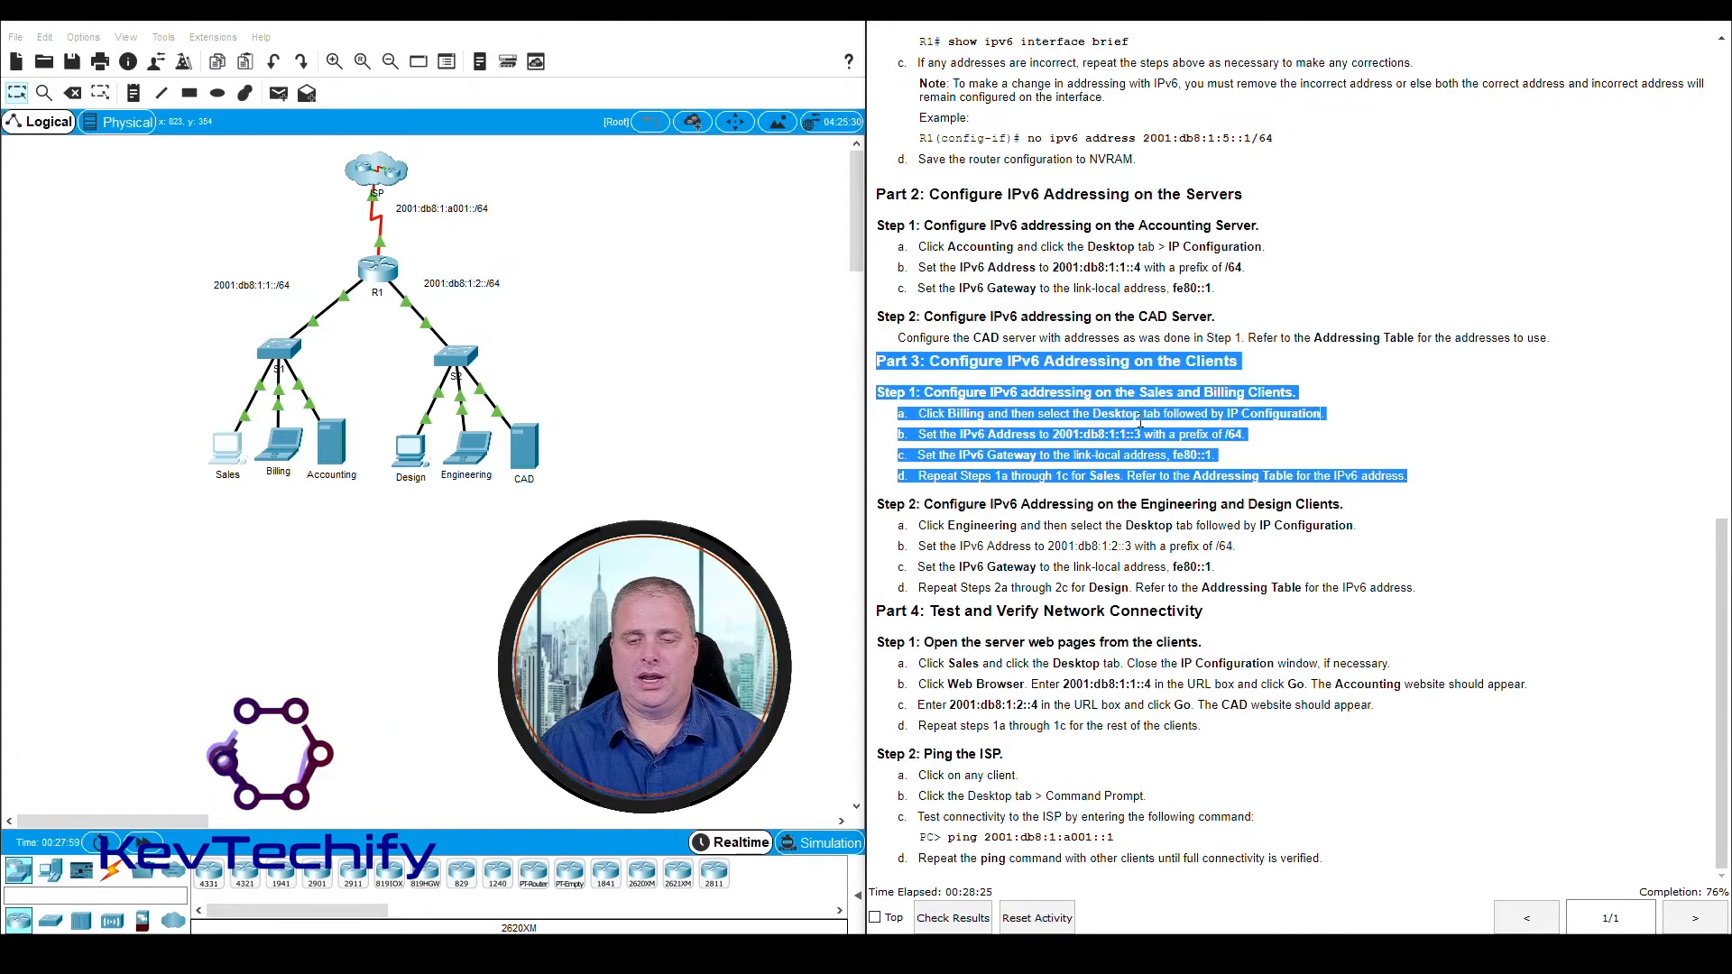
left_click(1024, 504)
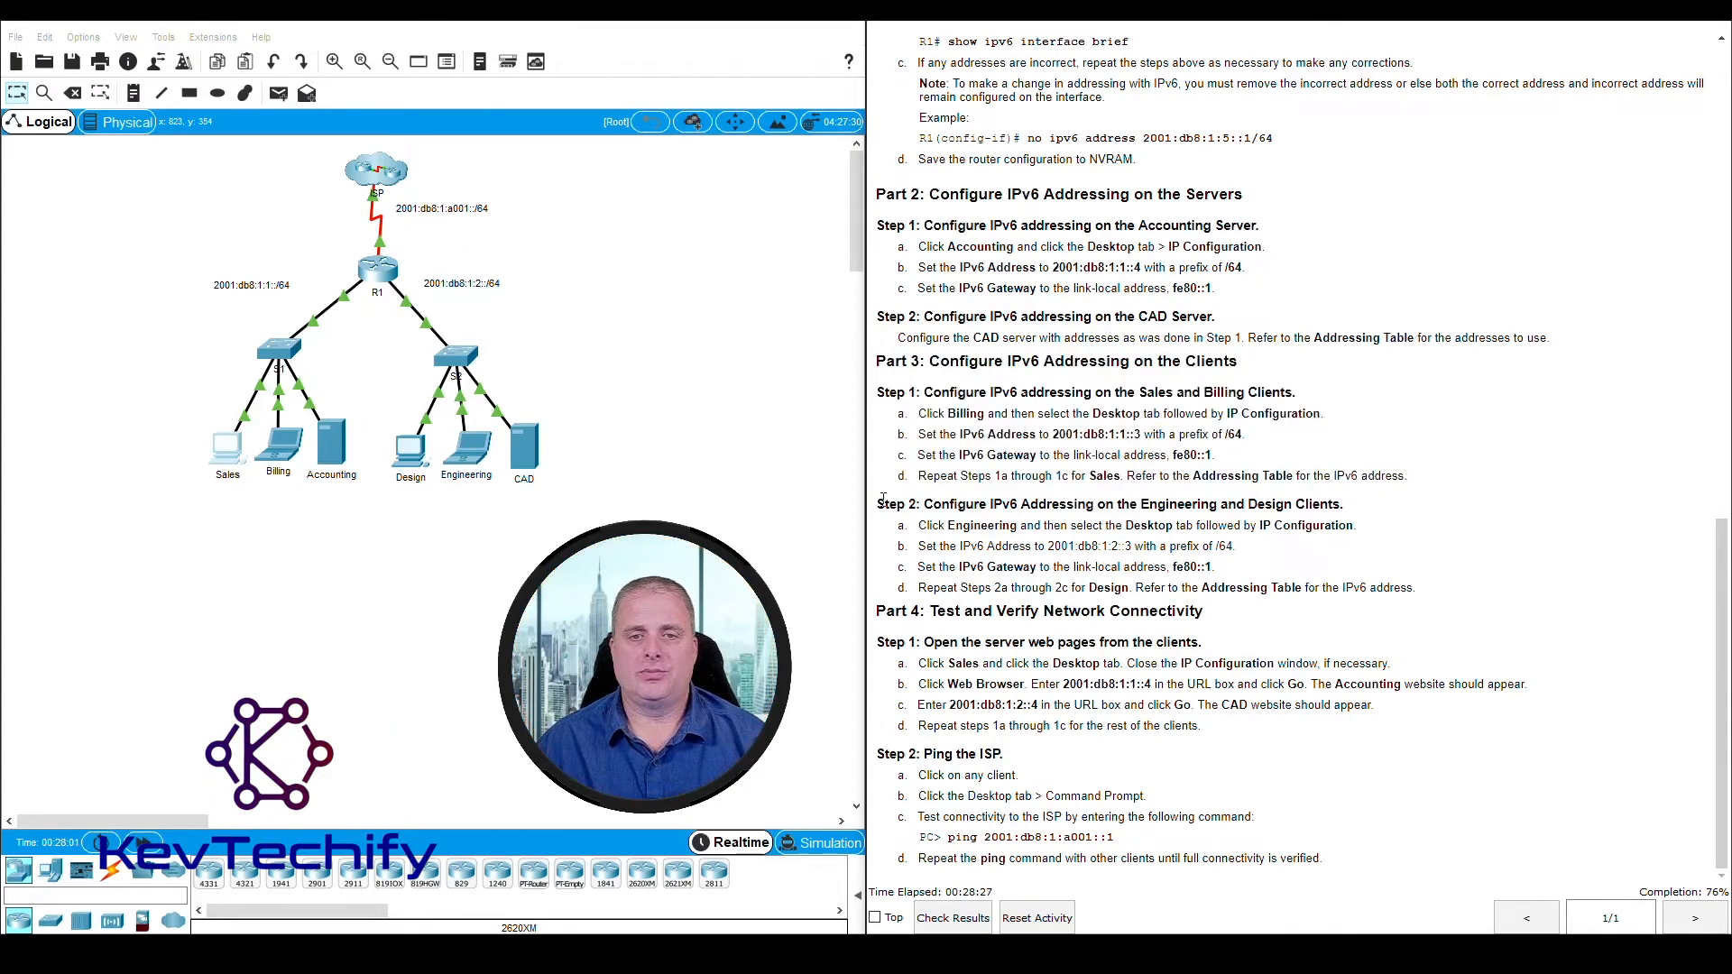
left_click_drag(877, 503, 1368, 514)
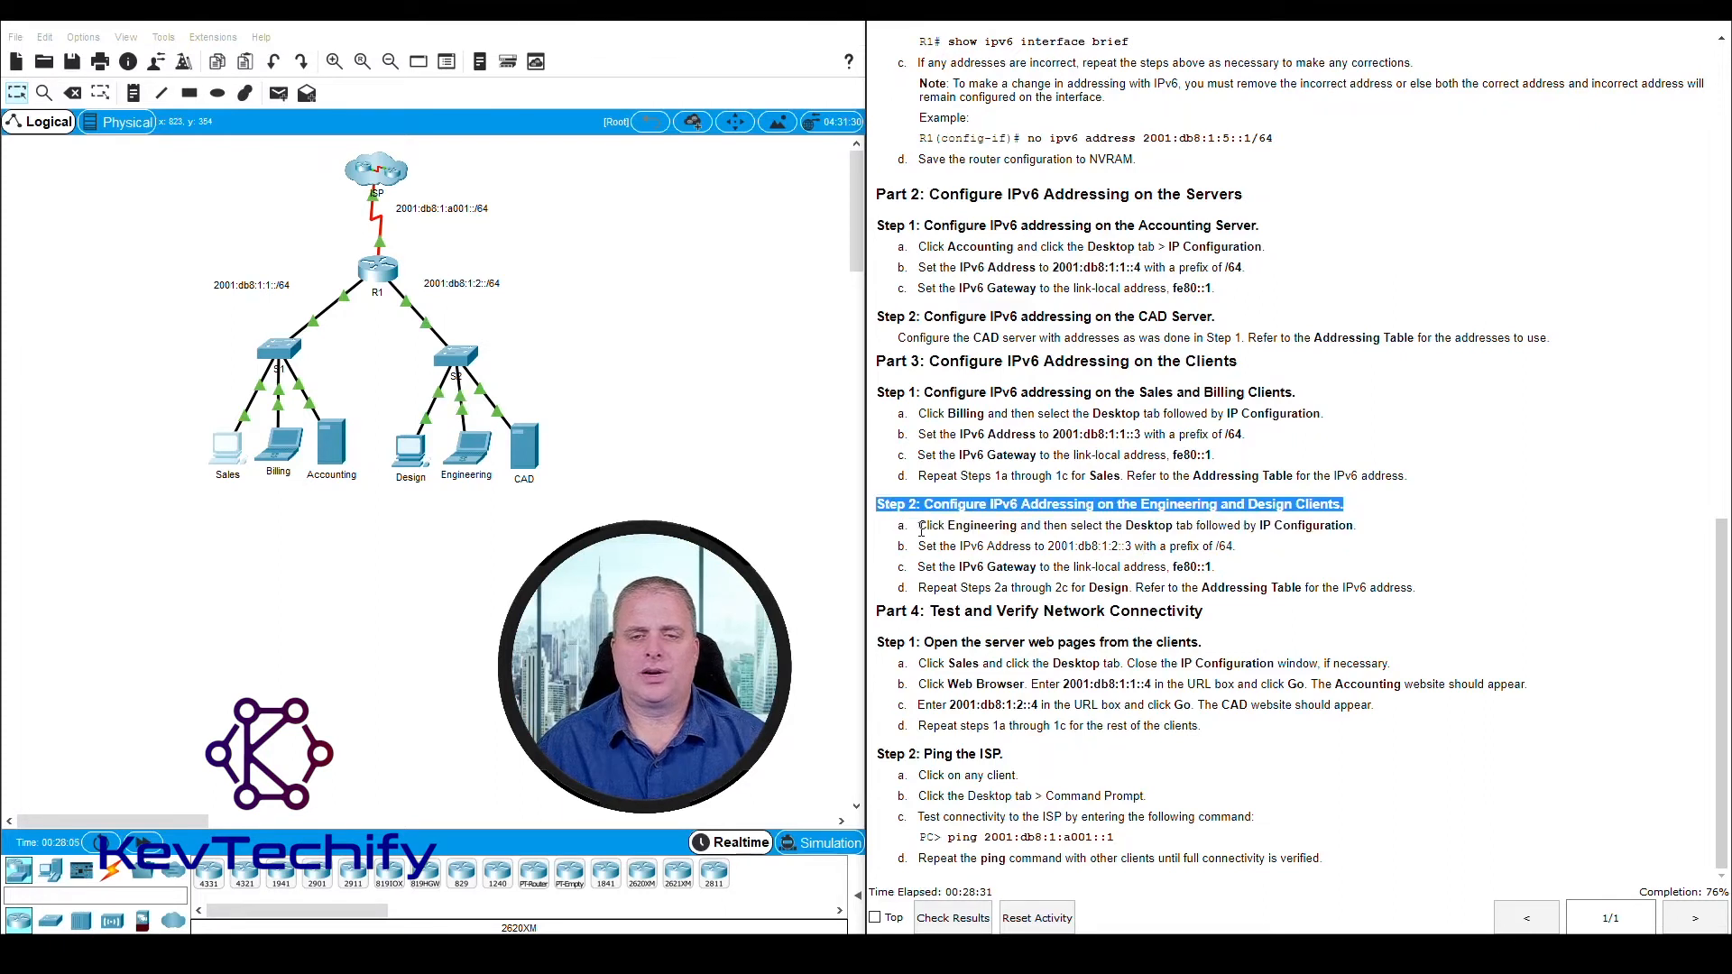
left_click(983, 525)
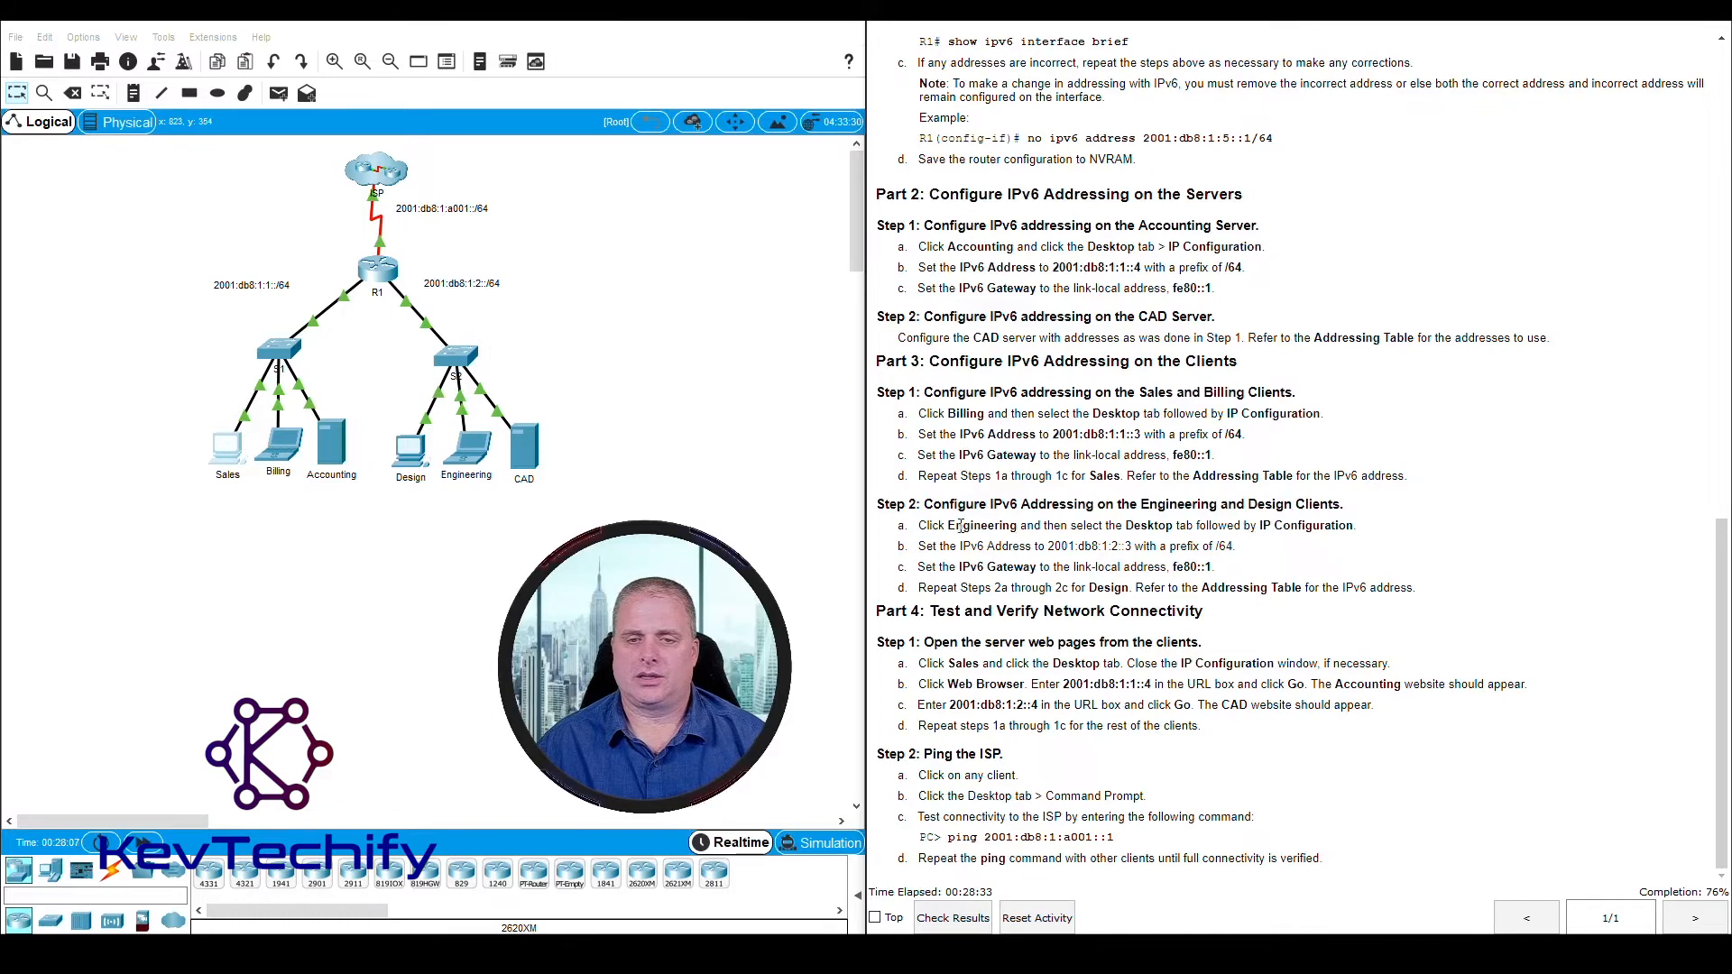
Open the Engineering client's IP Configuration clear of the instructions and check the instruction for its IPv6 address and prefix
left_click(469, 455)
left_click_drag(830, 231, 306, 65)
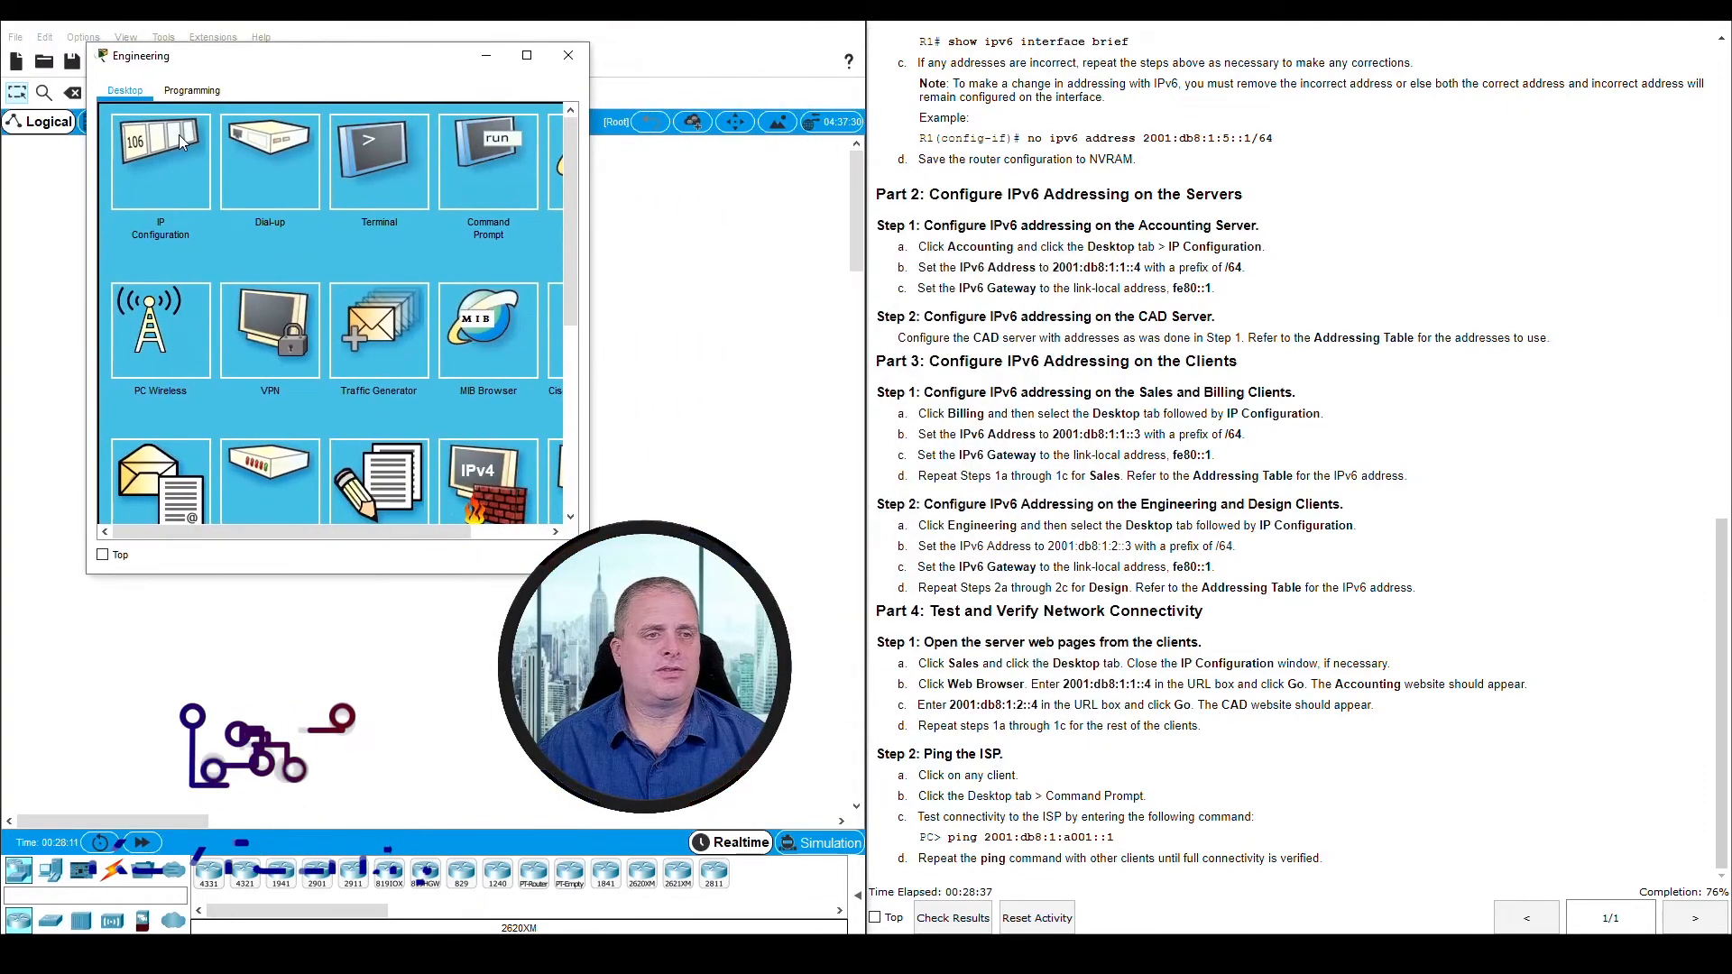
left_click(161, 163)
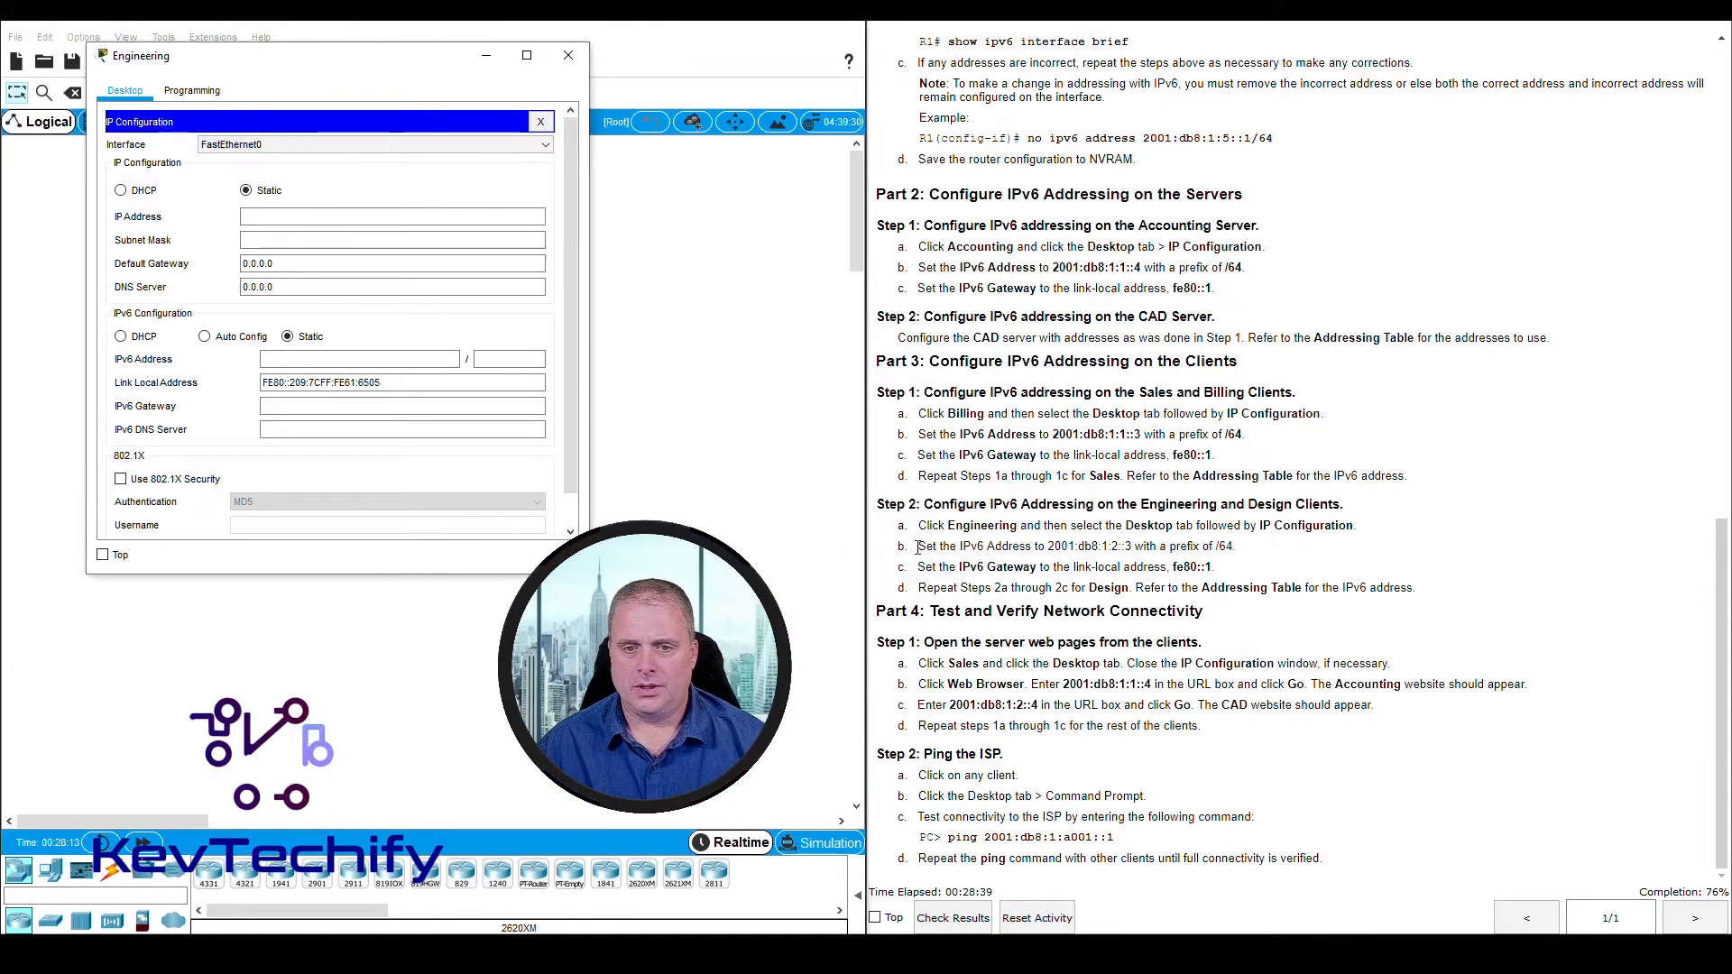
left_click_drag(916, 546, 1227, 546)
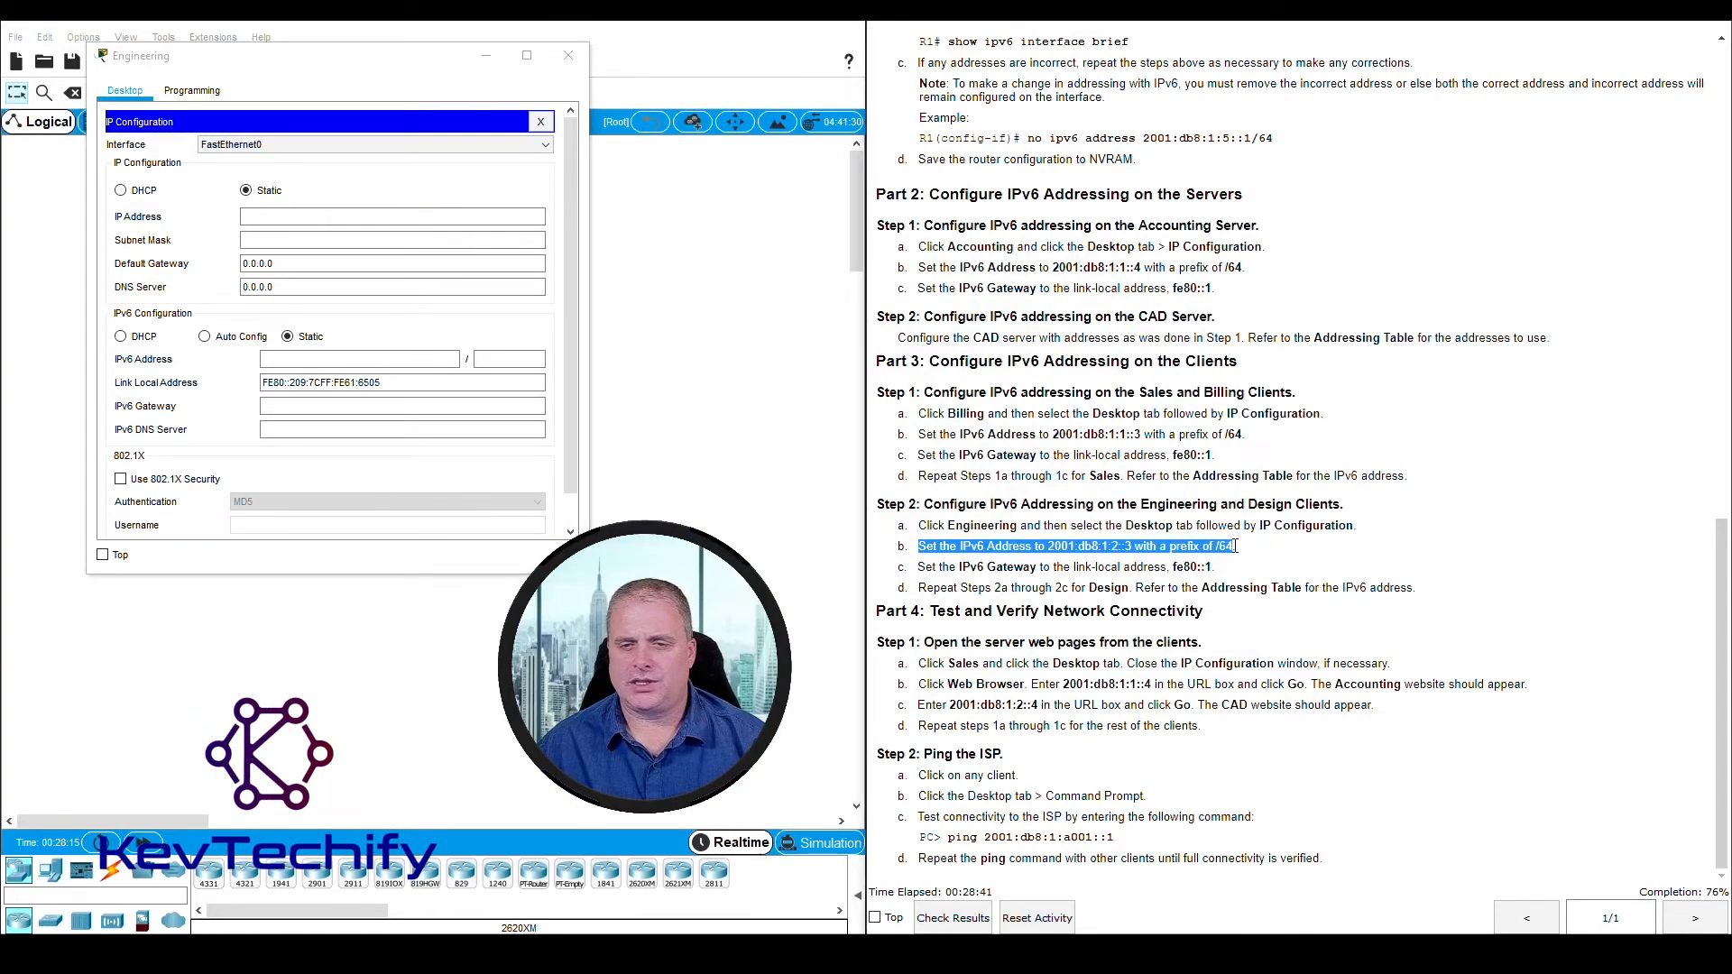
Set the Engineering client's IPv6 address to 2001:db8:1:2::3 with prefix length 64
left_click(366, 360)
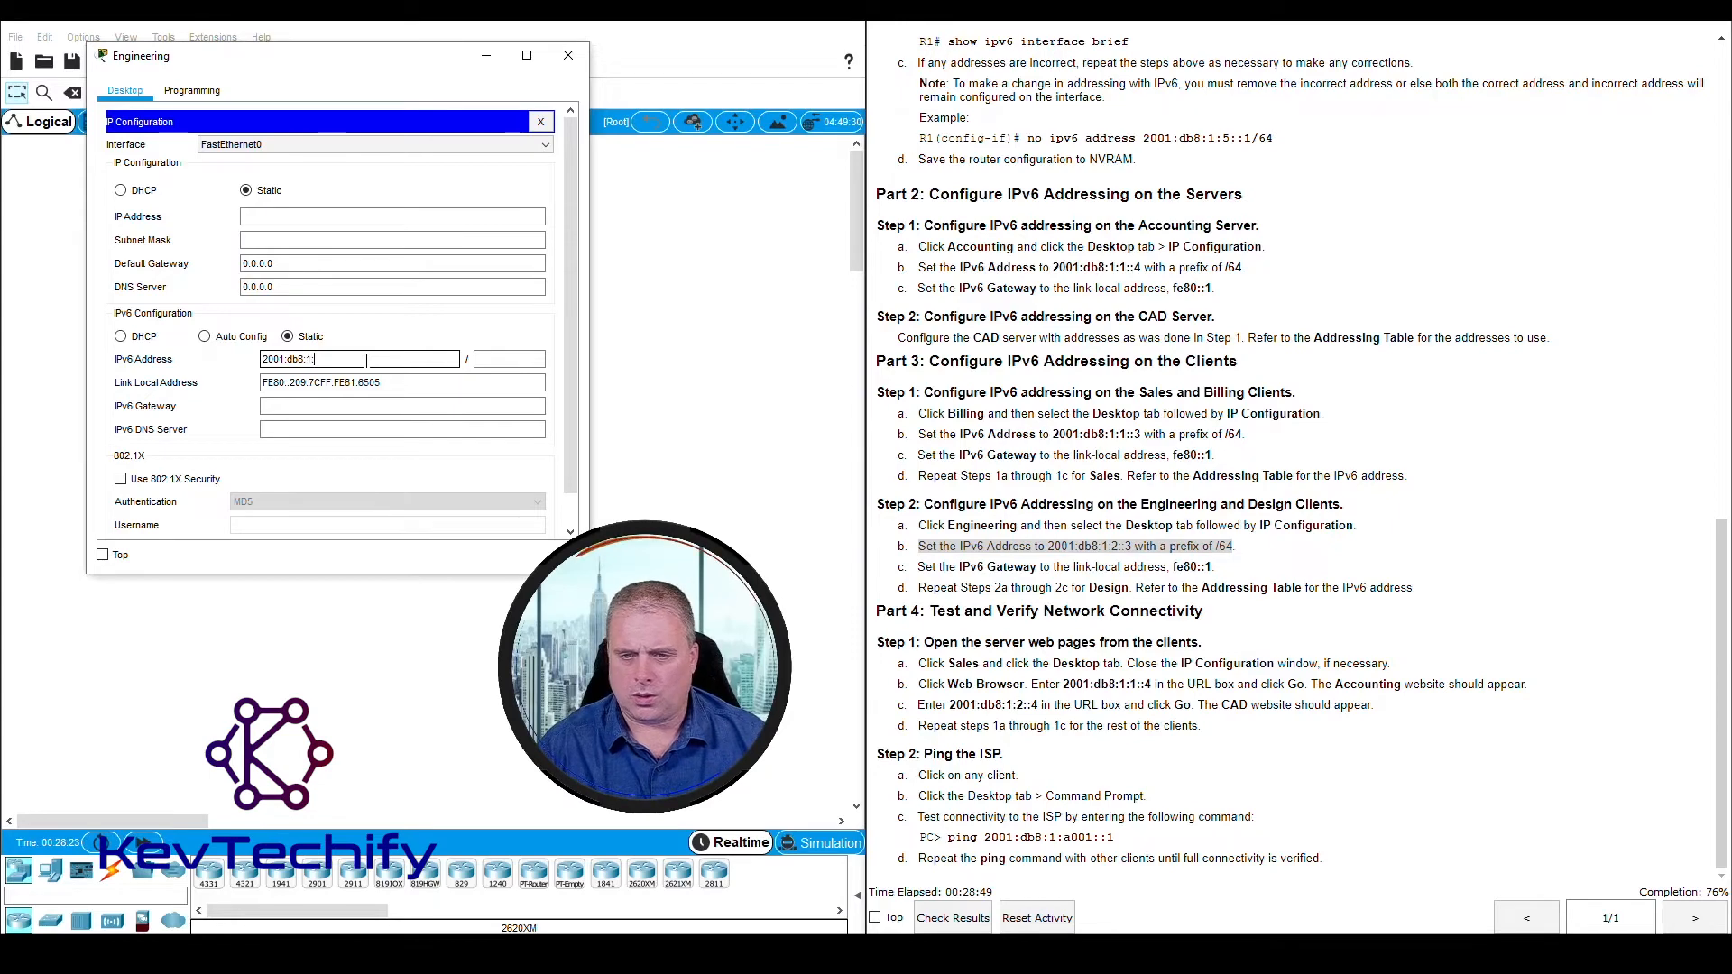
key("Caps_Lock")
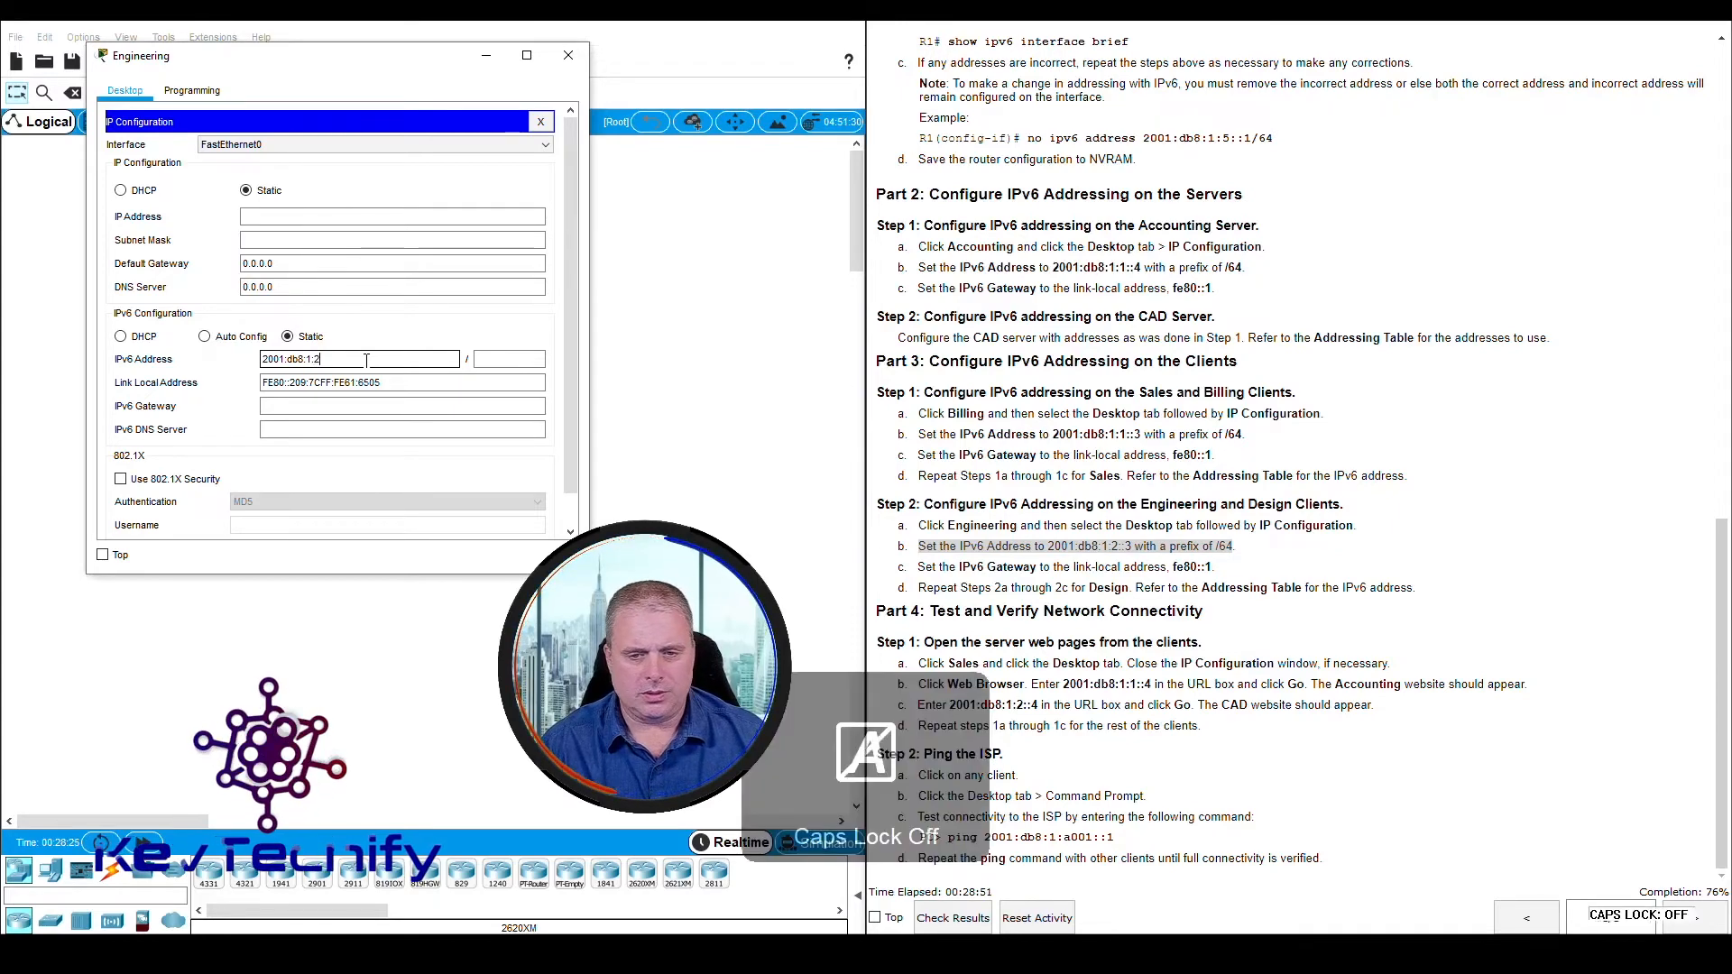
type("::3")
key("Tab")
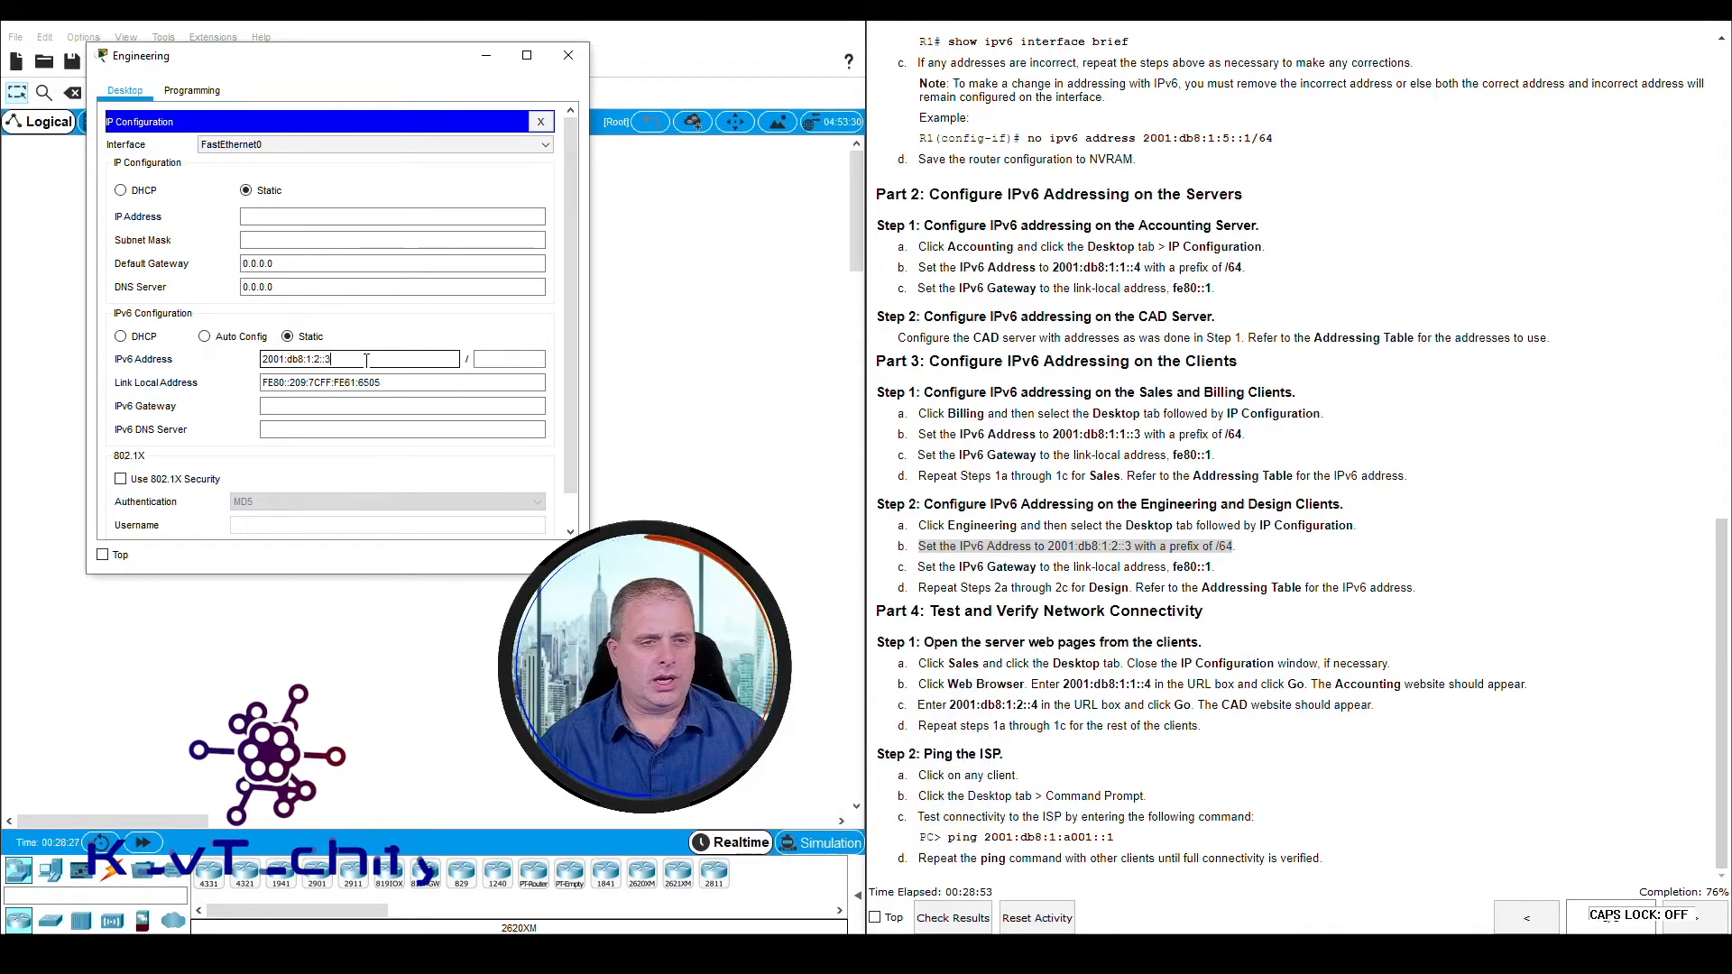
type("64")
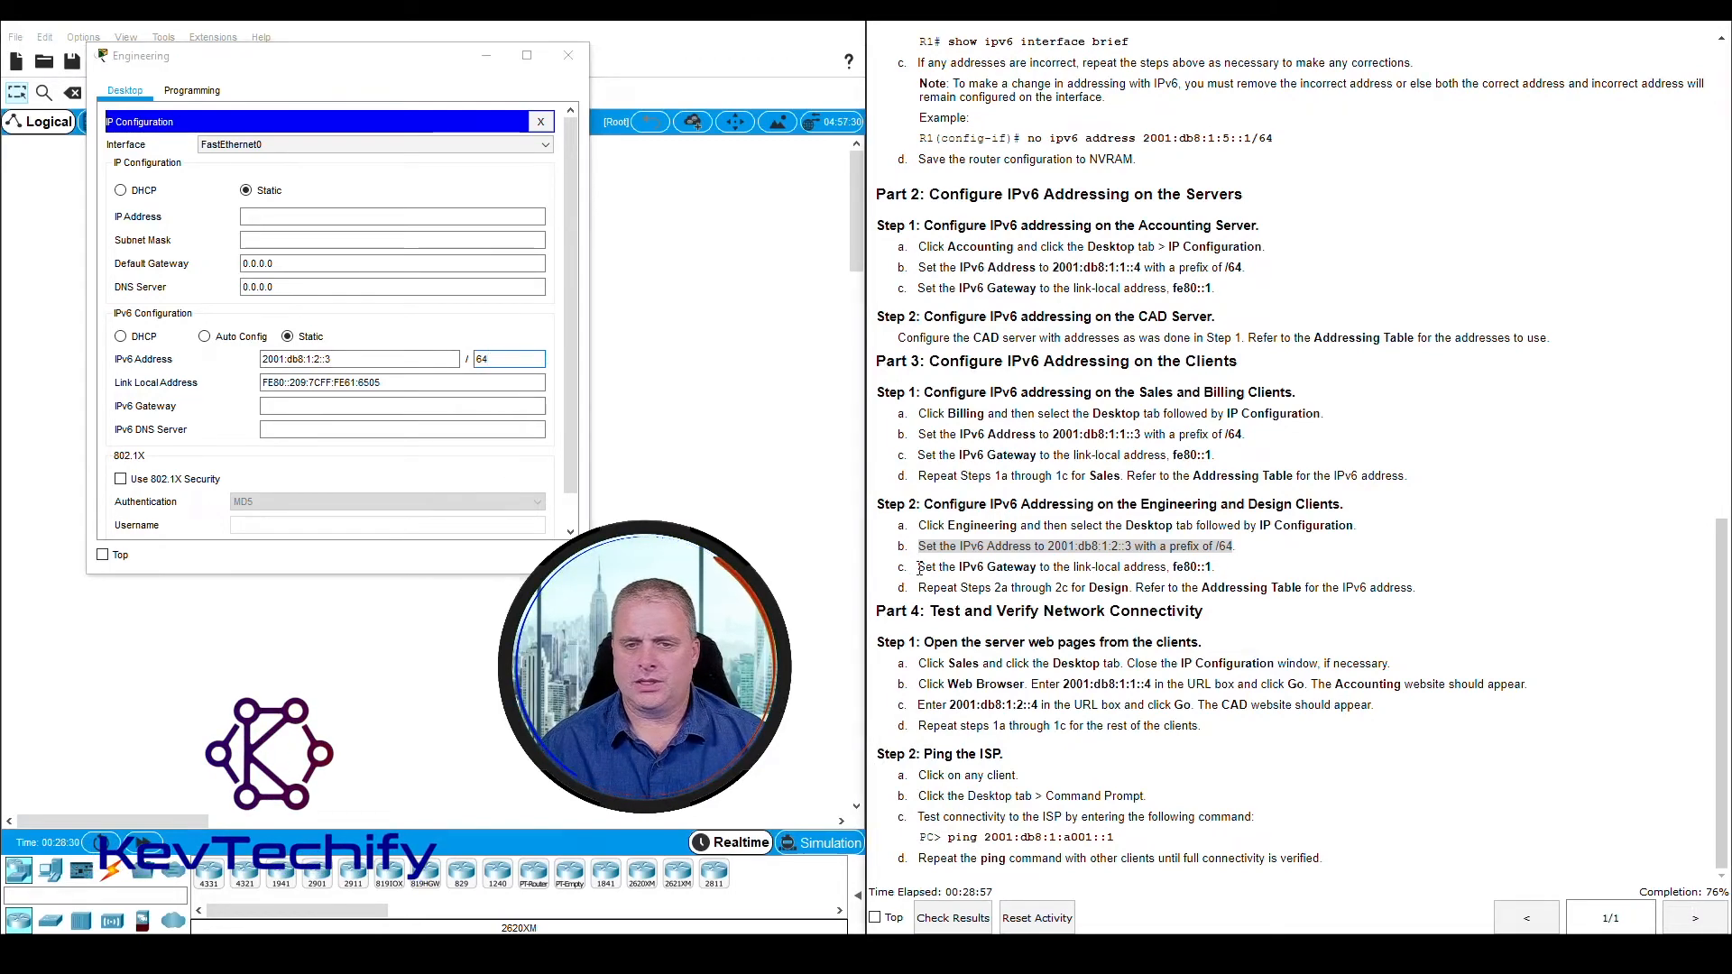
Set the Engineering client's IPv6 gateway to fe80::1 as instructed and close the client's window
left_click_drag(917, 566, 1174, 567)
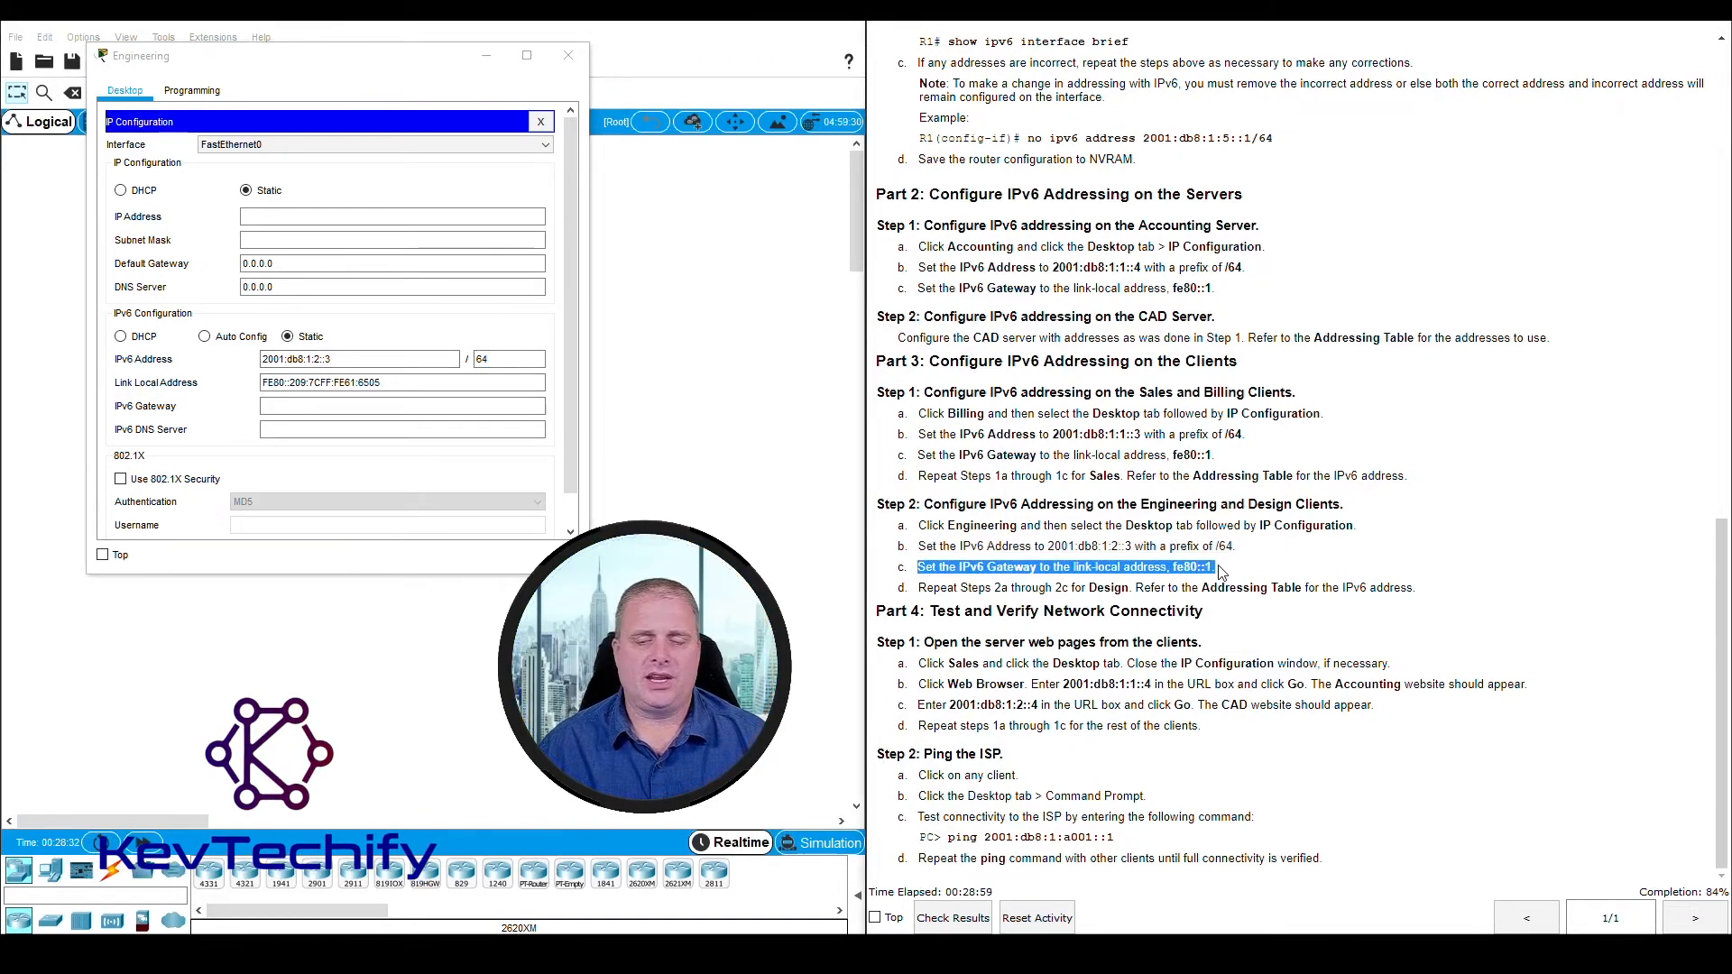
left_click(311, 407)
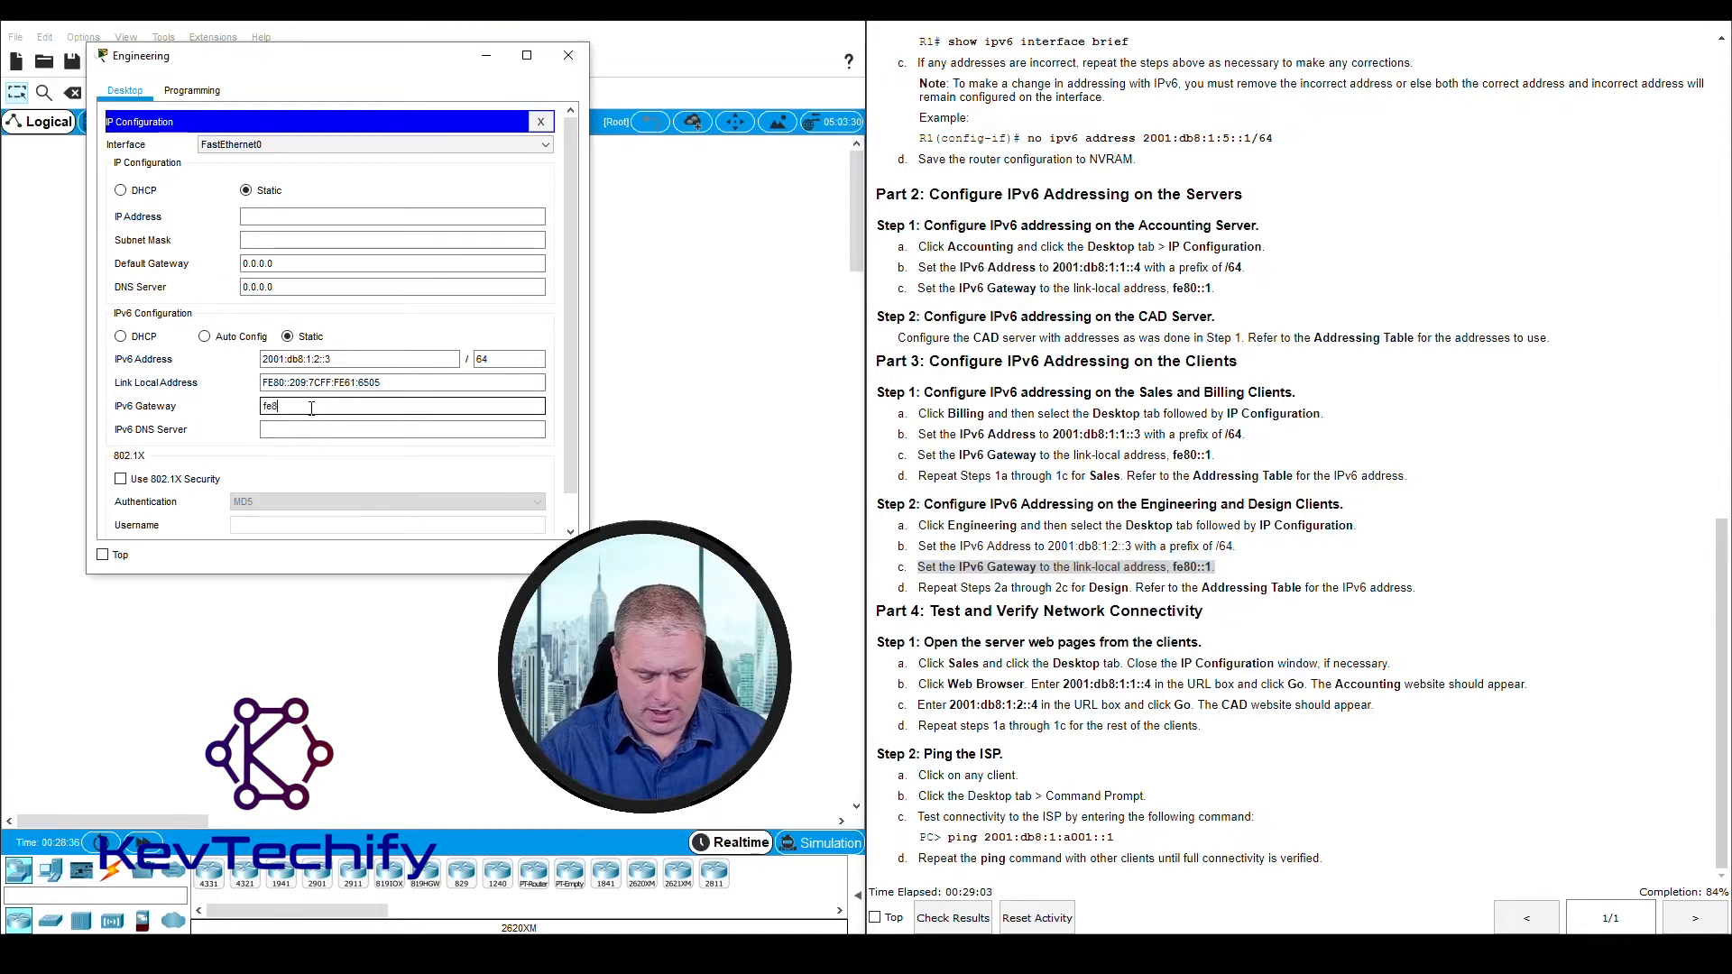
type("fe80::1")
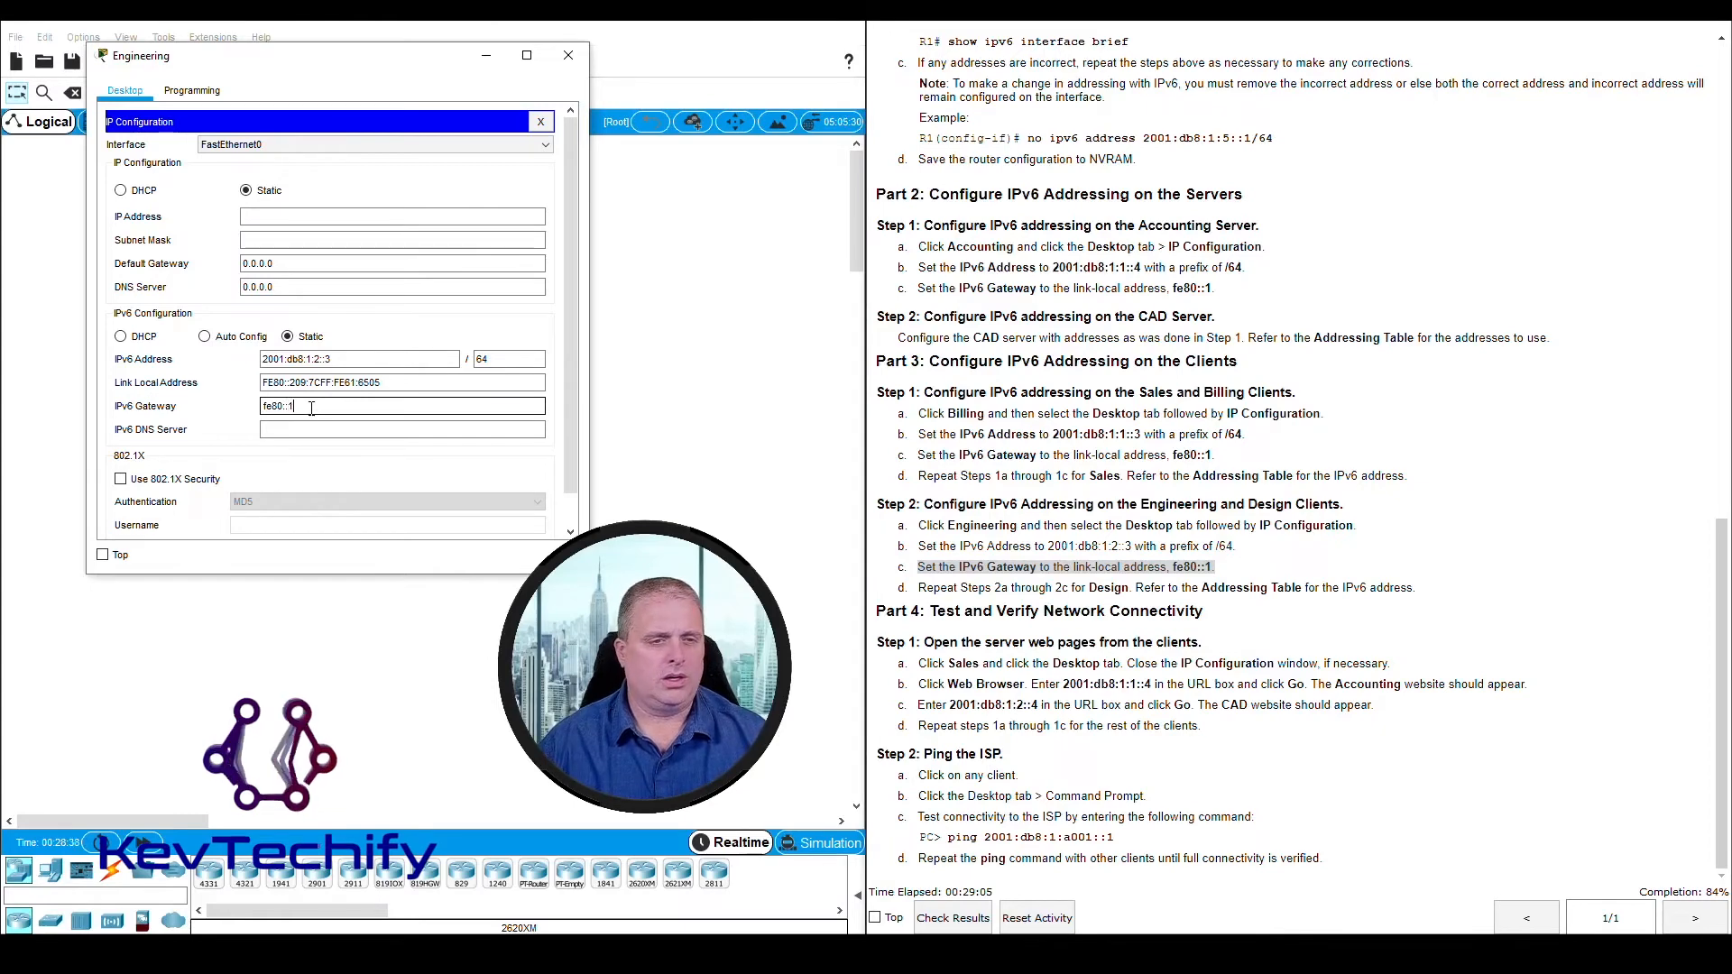
key("Tab")
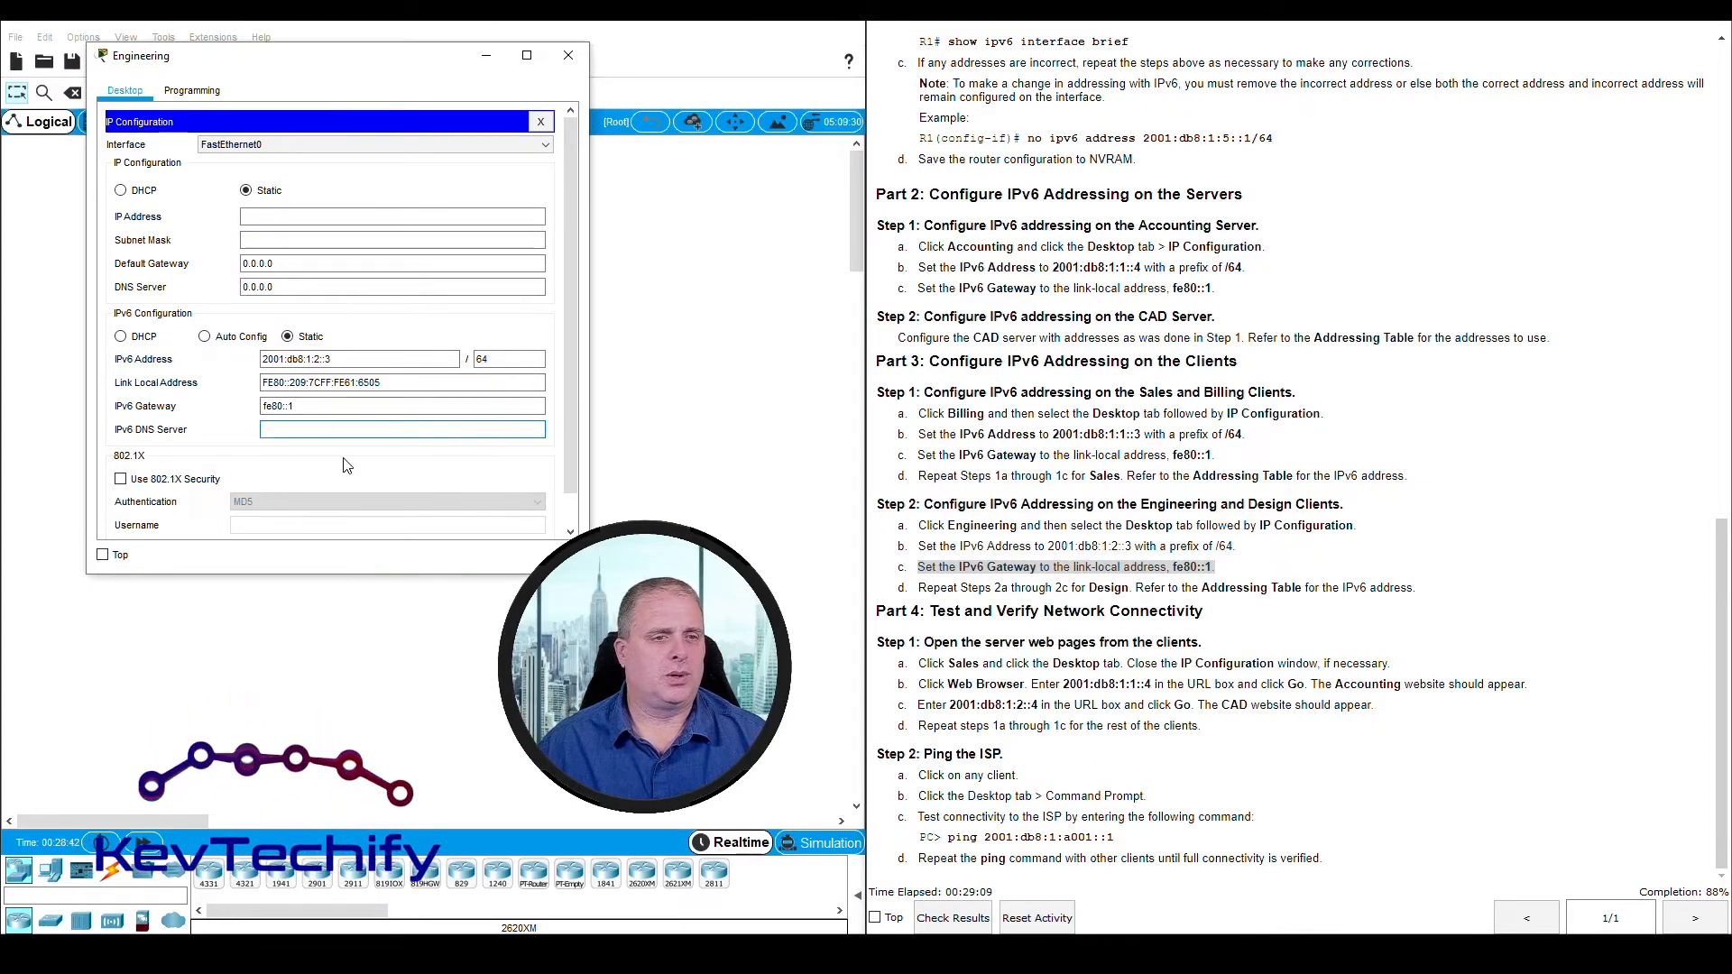
left_click(569, 56)
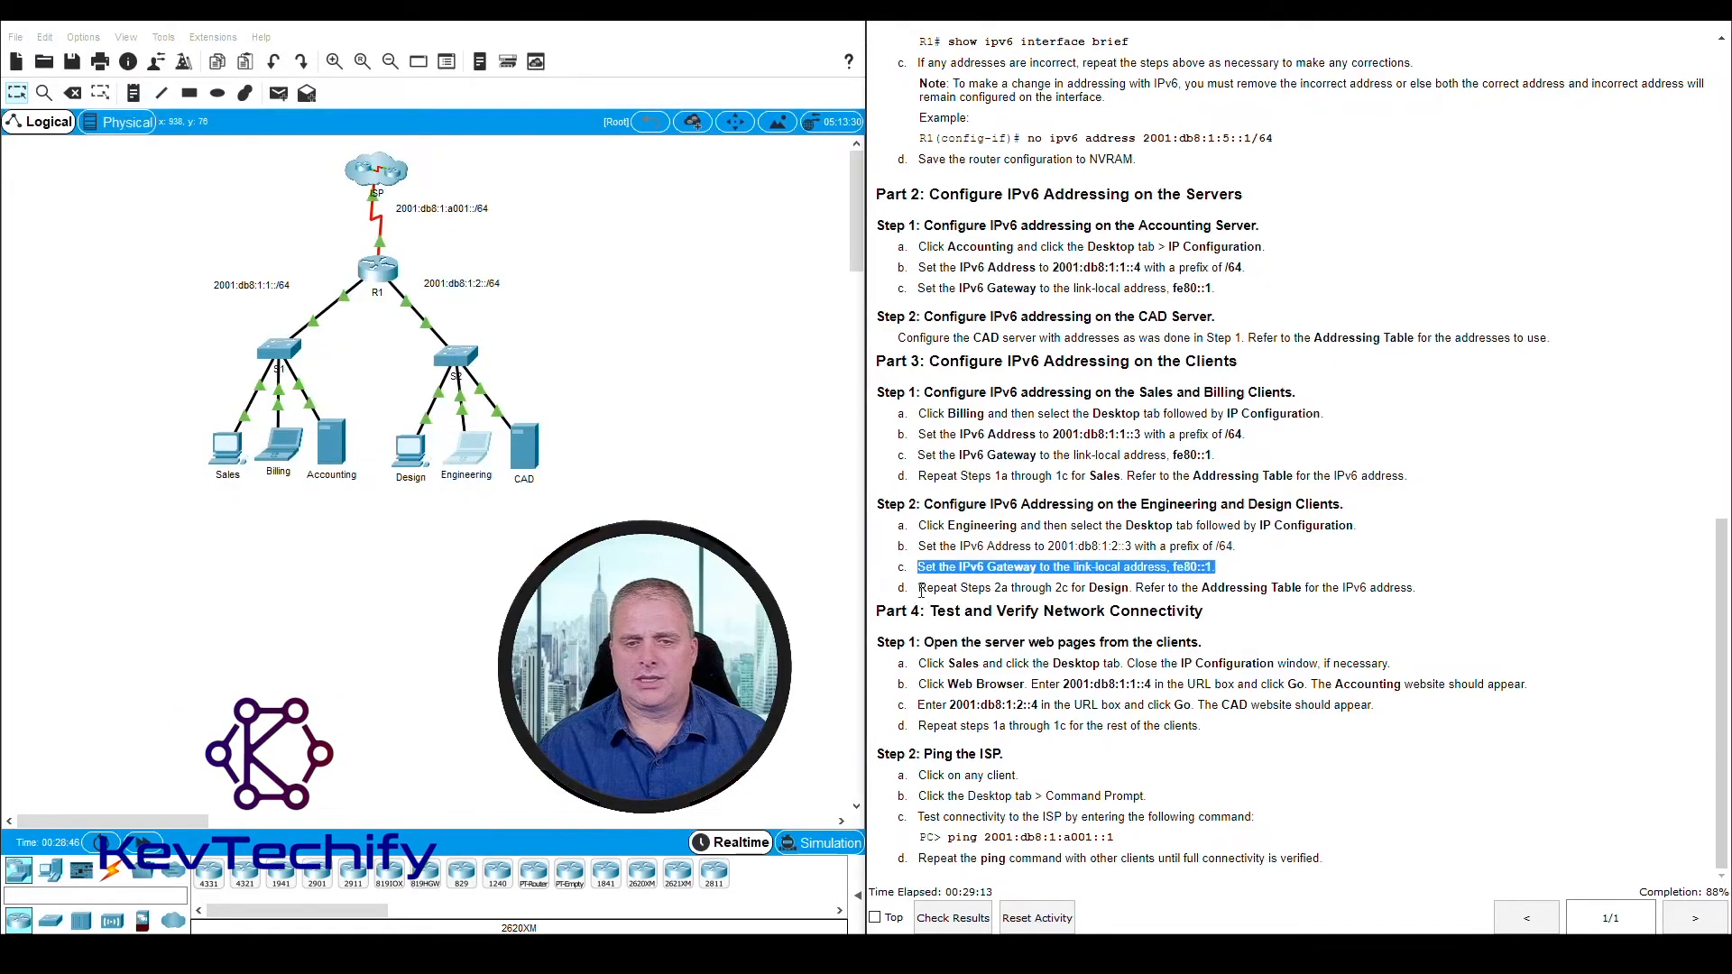
Open the Design client's IP Configuration clear of the instructions and look up Design's row in the Addressing Table
left_click_drag(921, 589, 1354, 592)
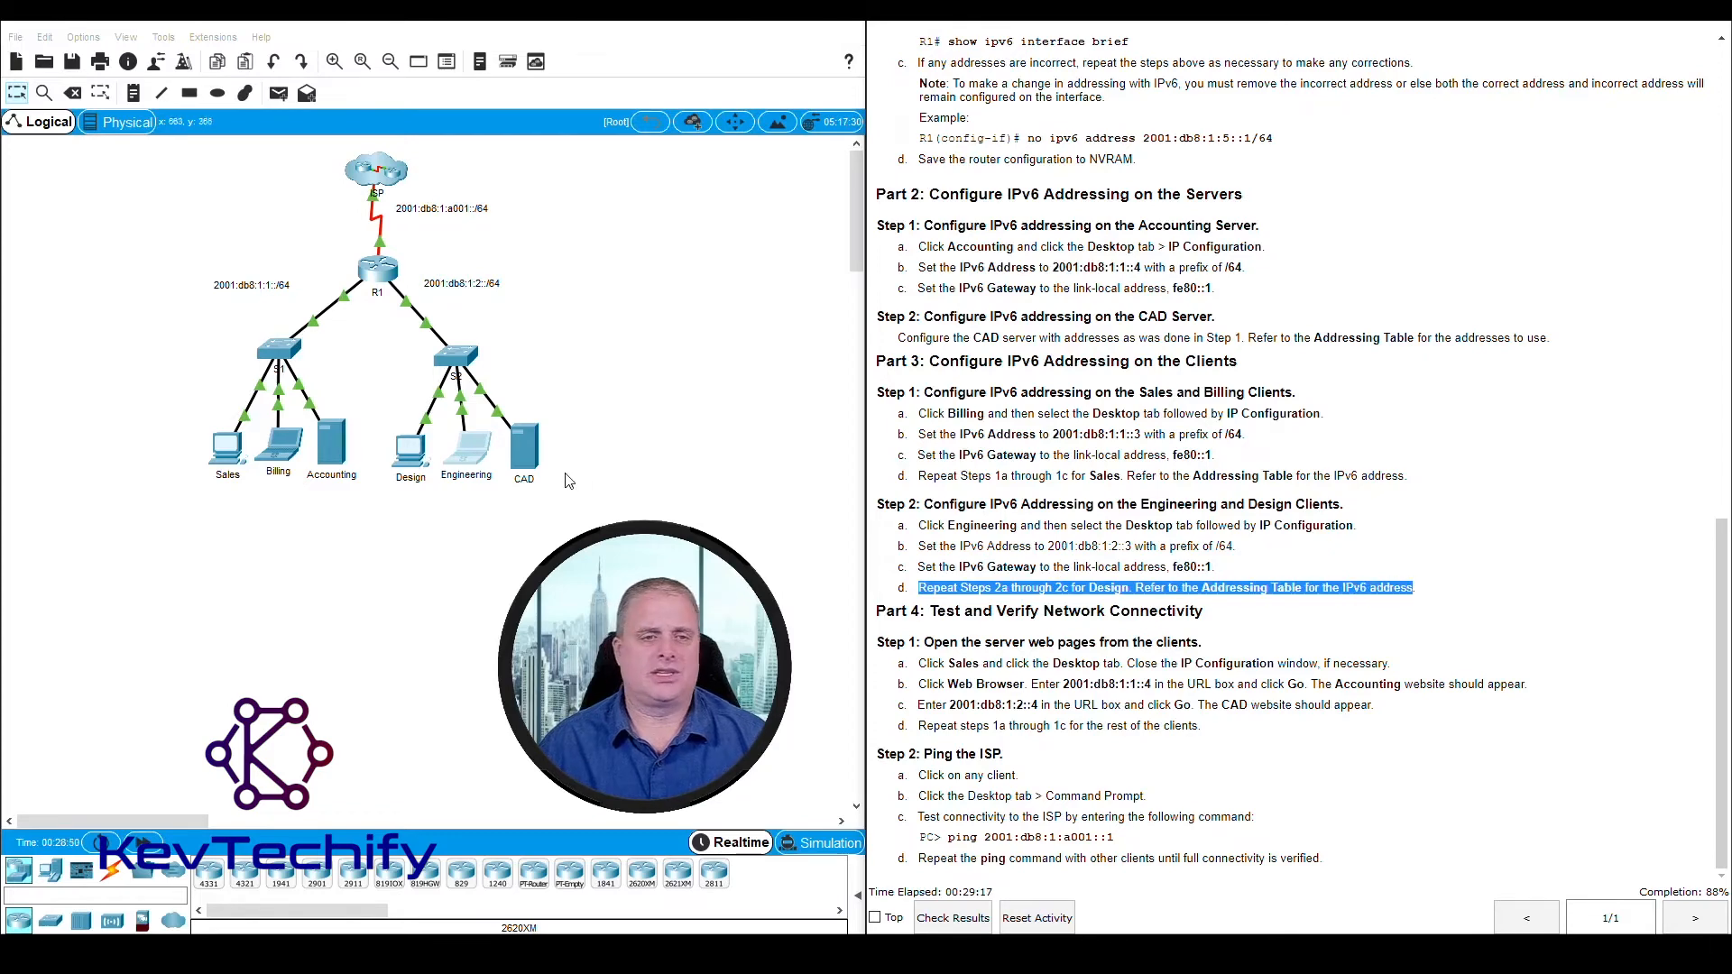
left_click(412, 458)
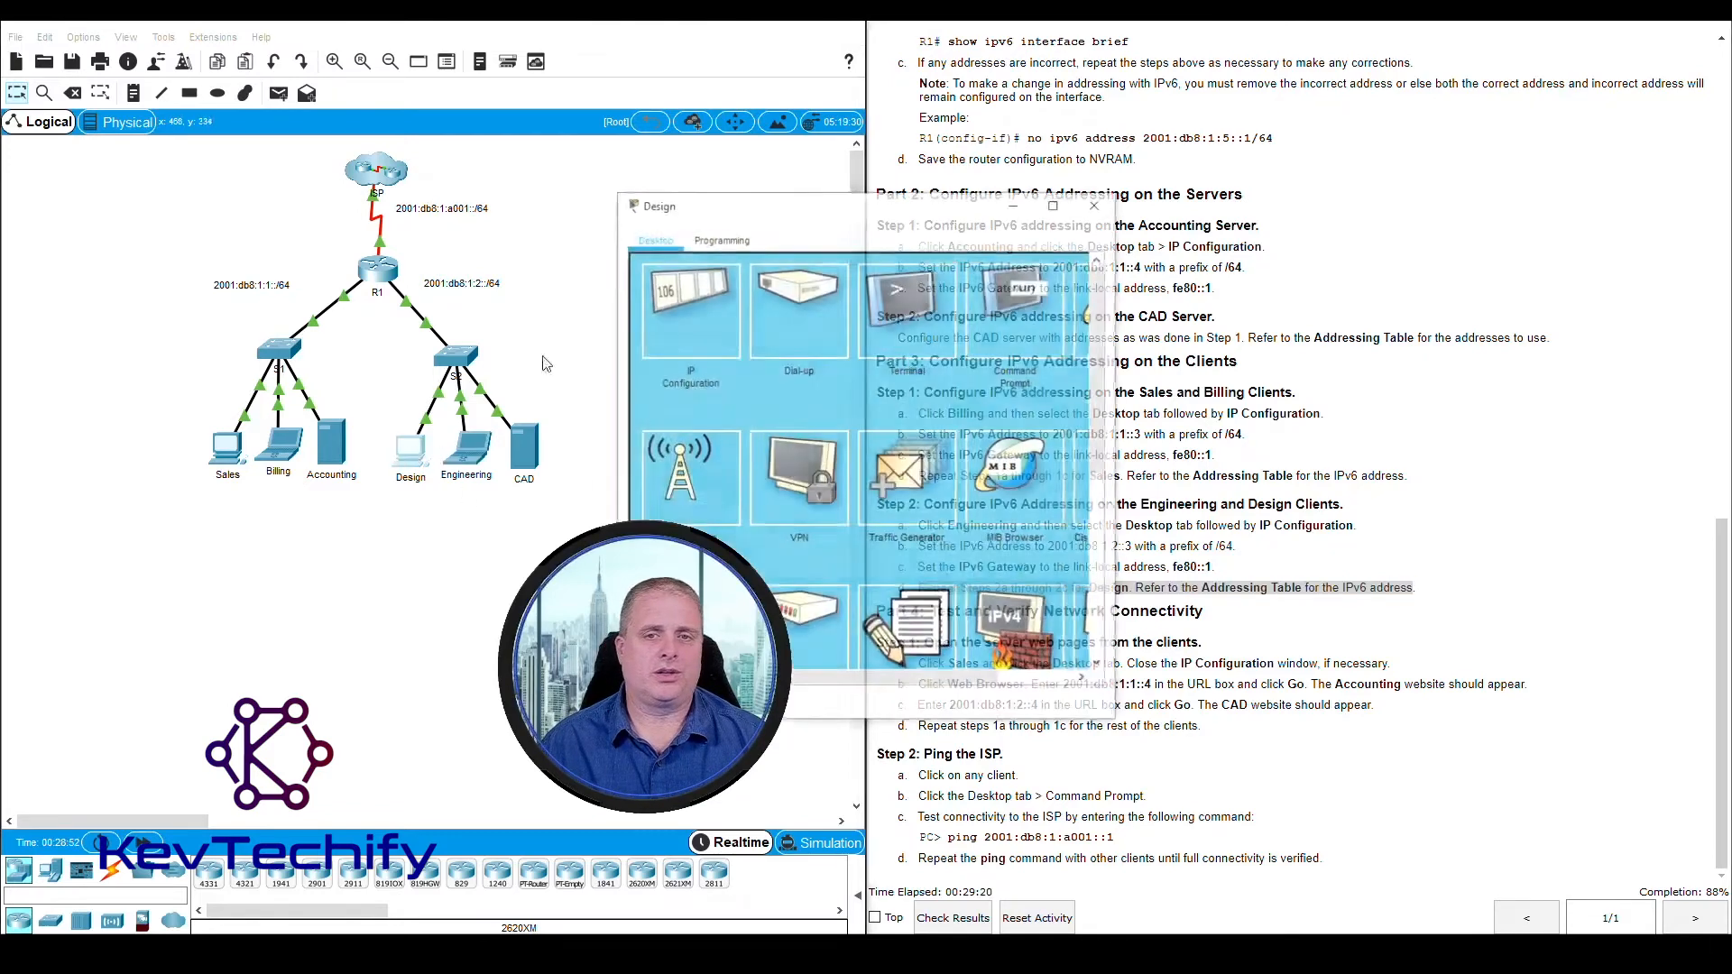
left_click_drag(839, 203, 248, 30)
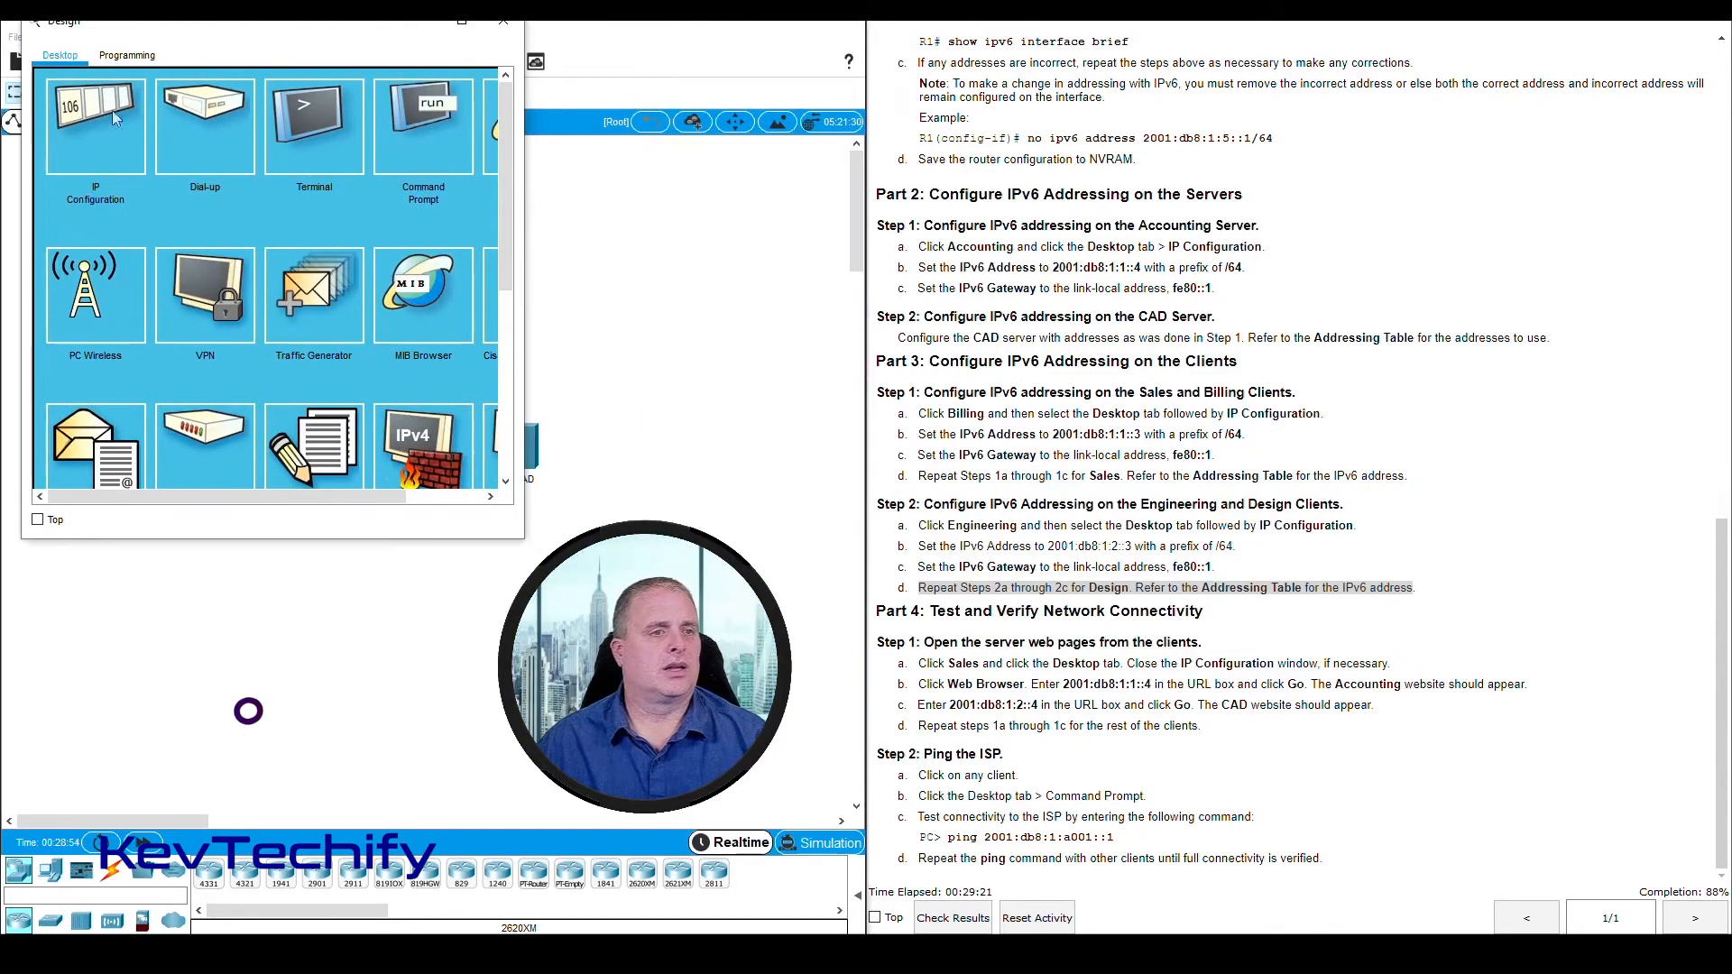
left_click(112, 110)
scroll(1409, 559, "up", 5)
scroll(1409, 559, "up", 13)
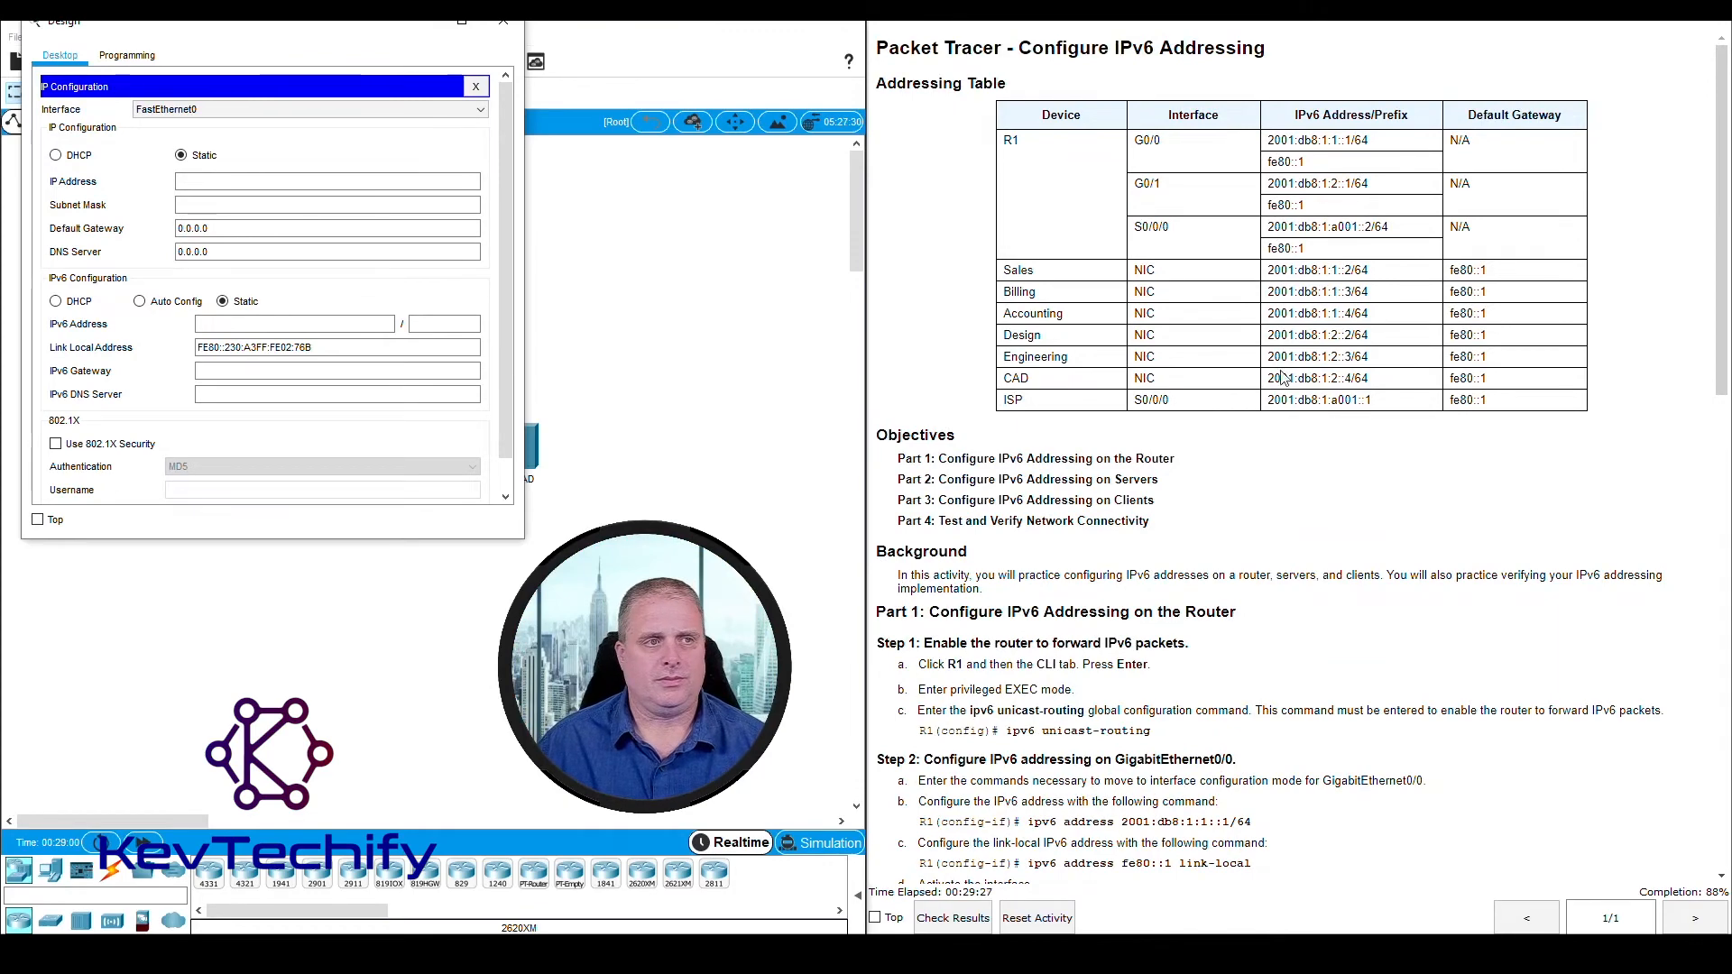
left_click_drag(1005, 335, 1515, 338)
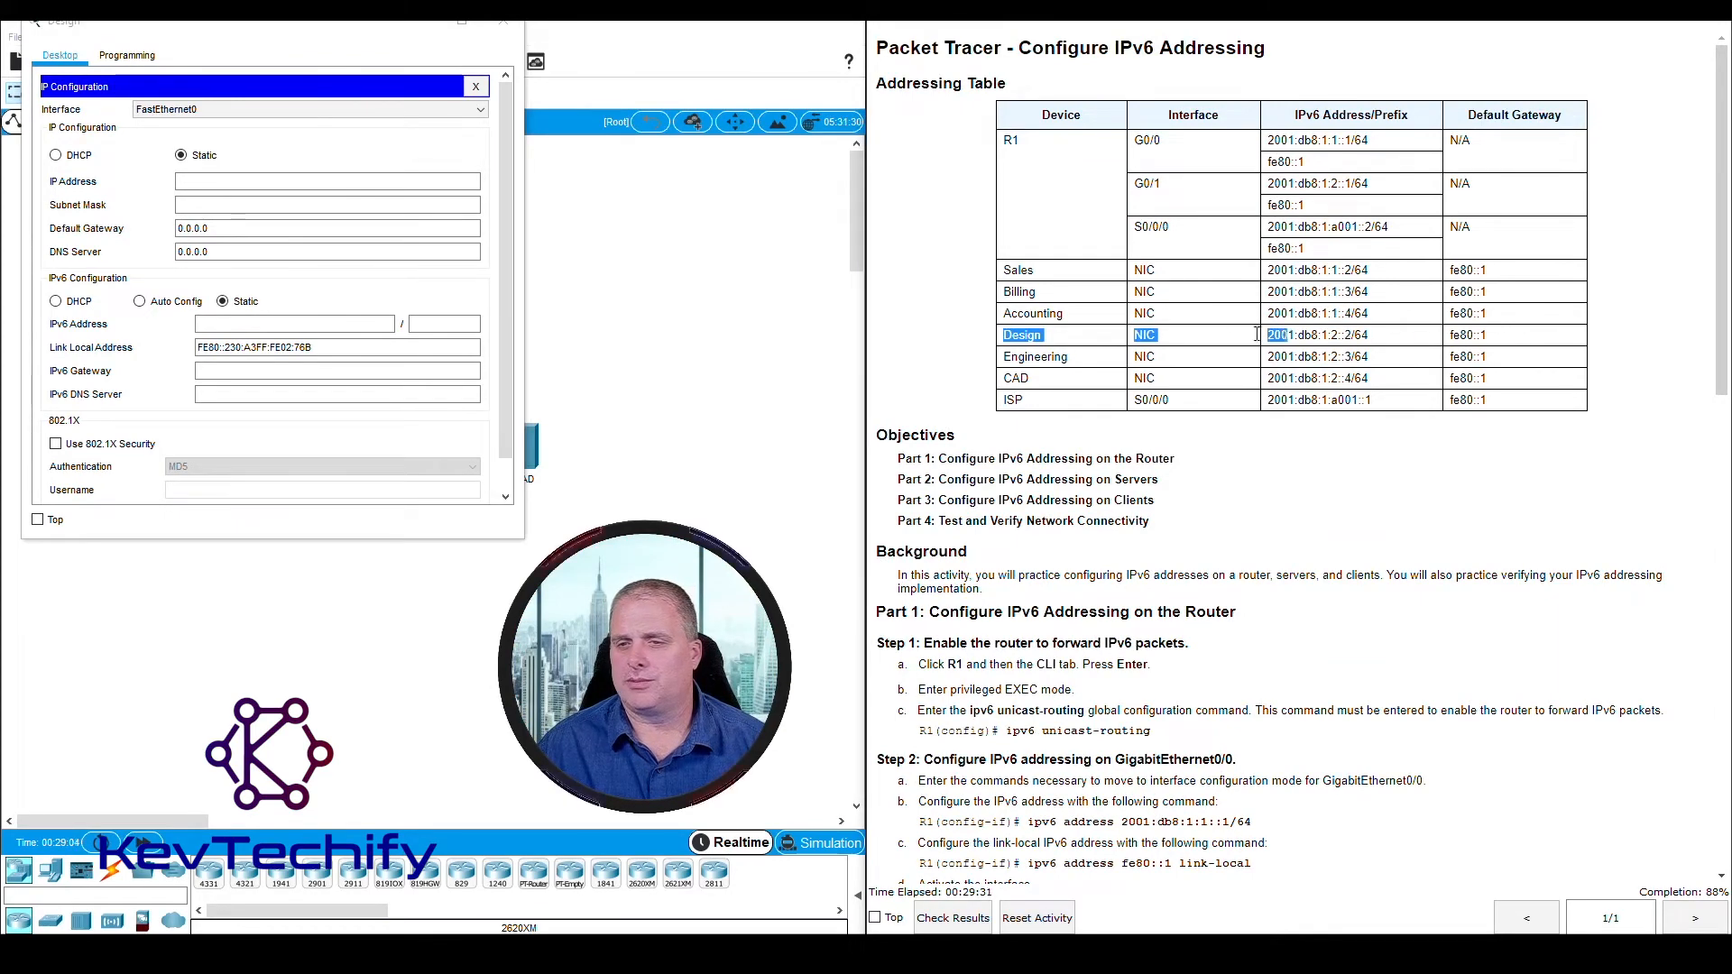
Set the Design client's IPv6 address to 2001:db8:1:2::2 with prefix length 64
left_click(218, 323)
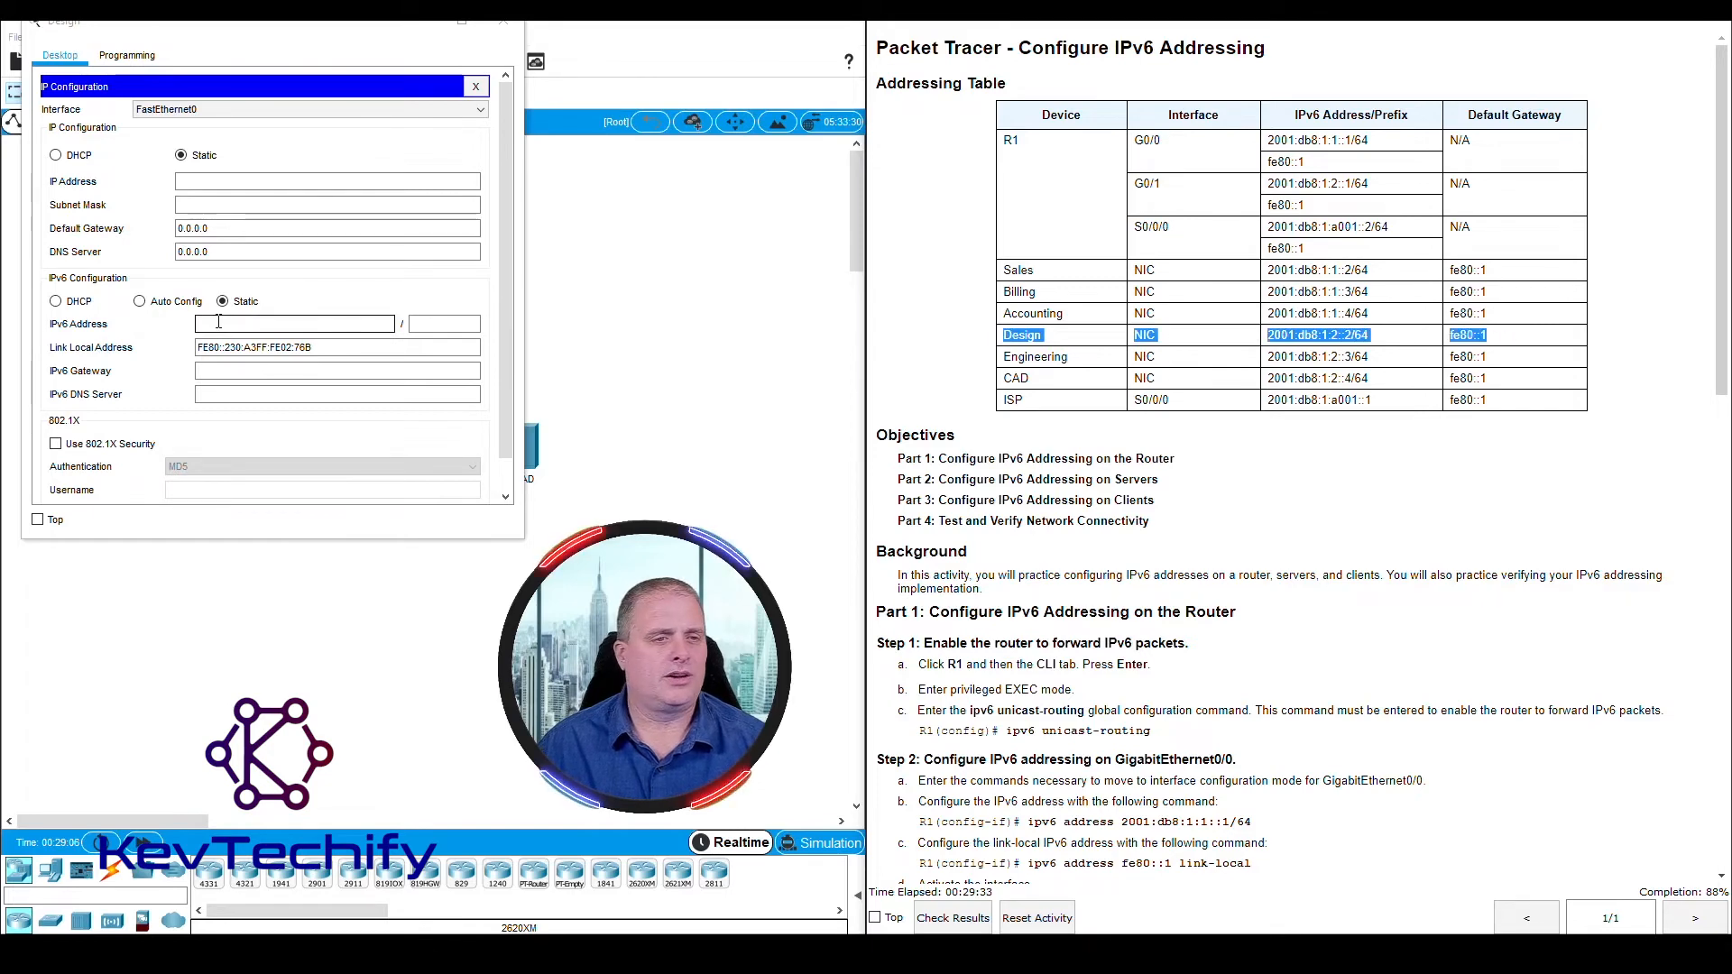
type("2001:db9")
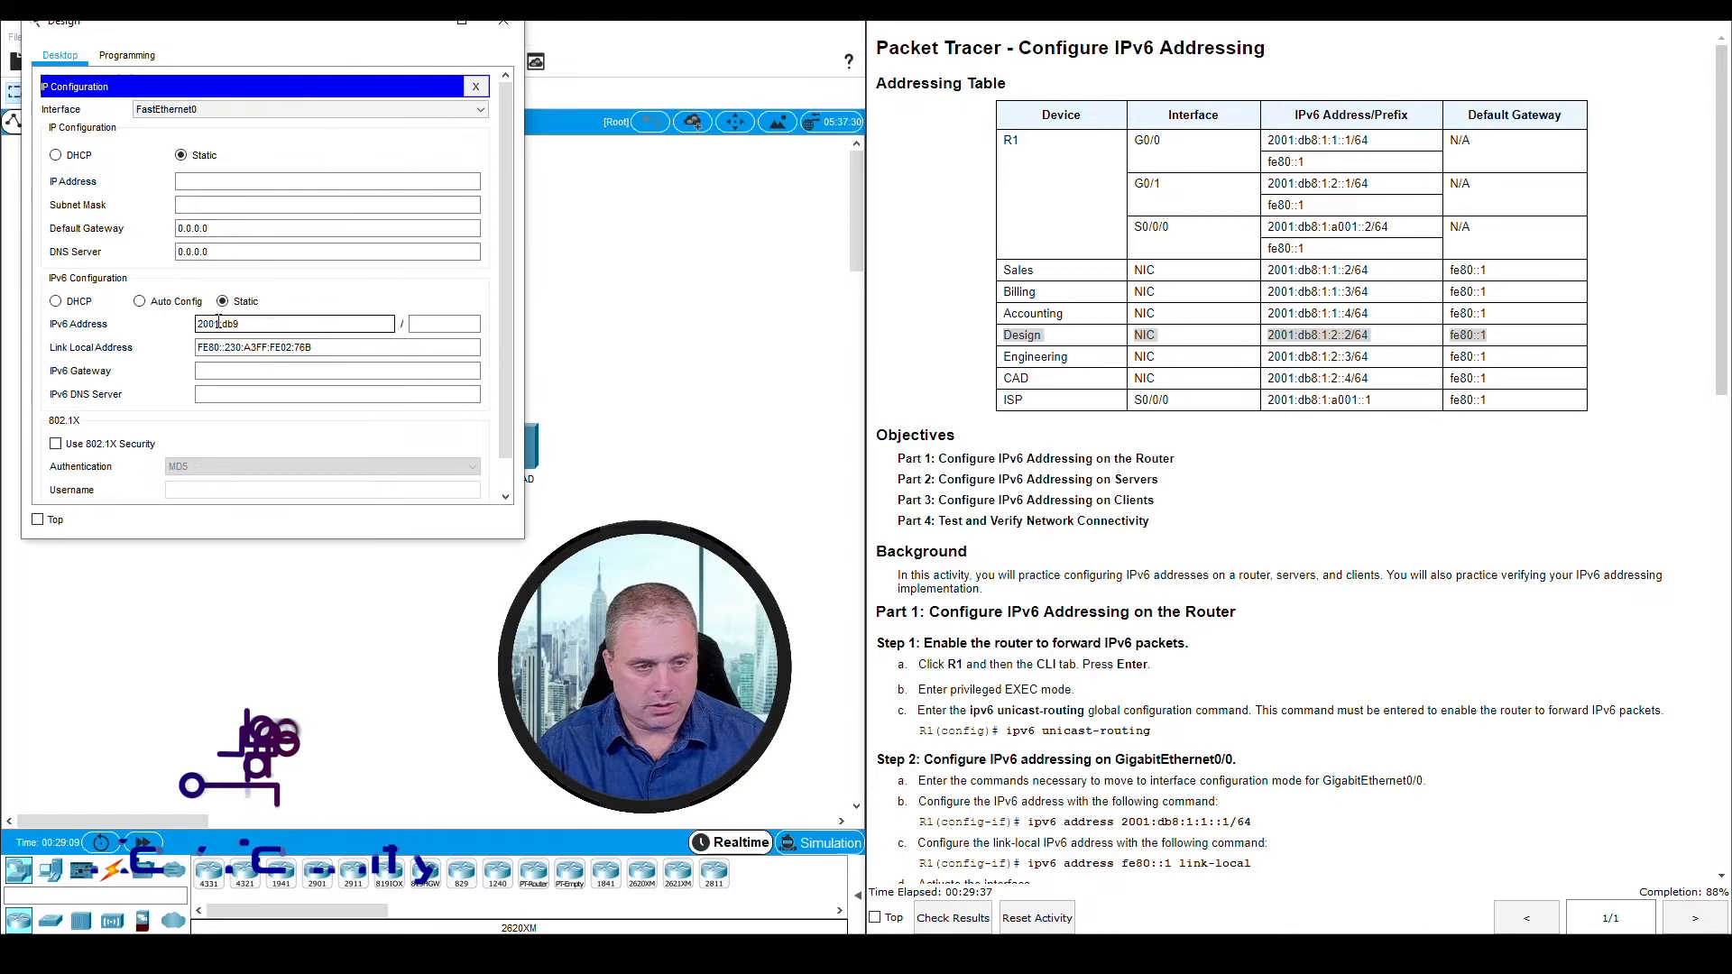
key("BackSpace")
type("8")
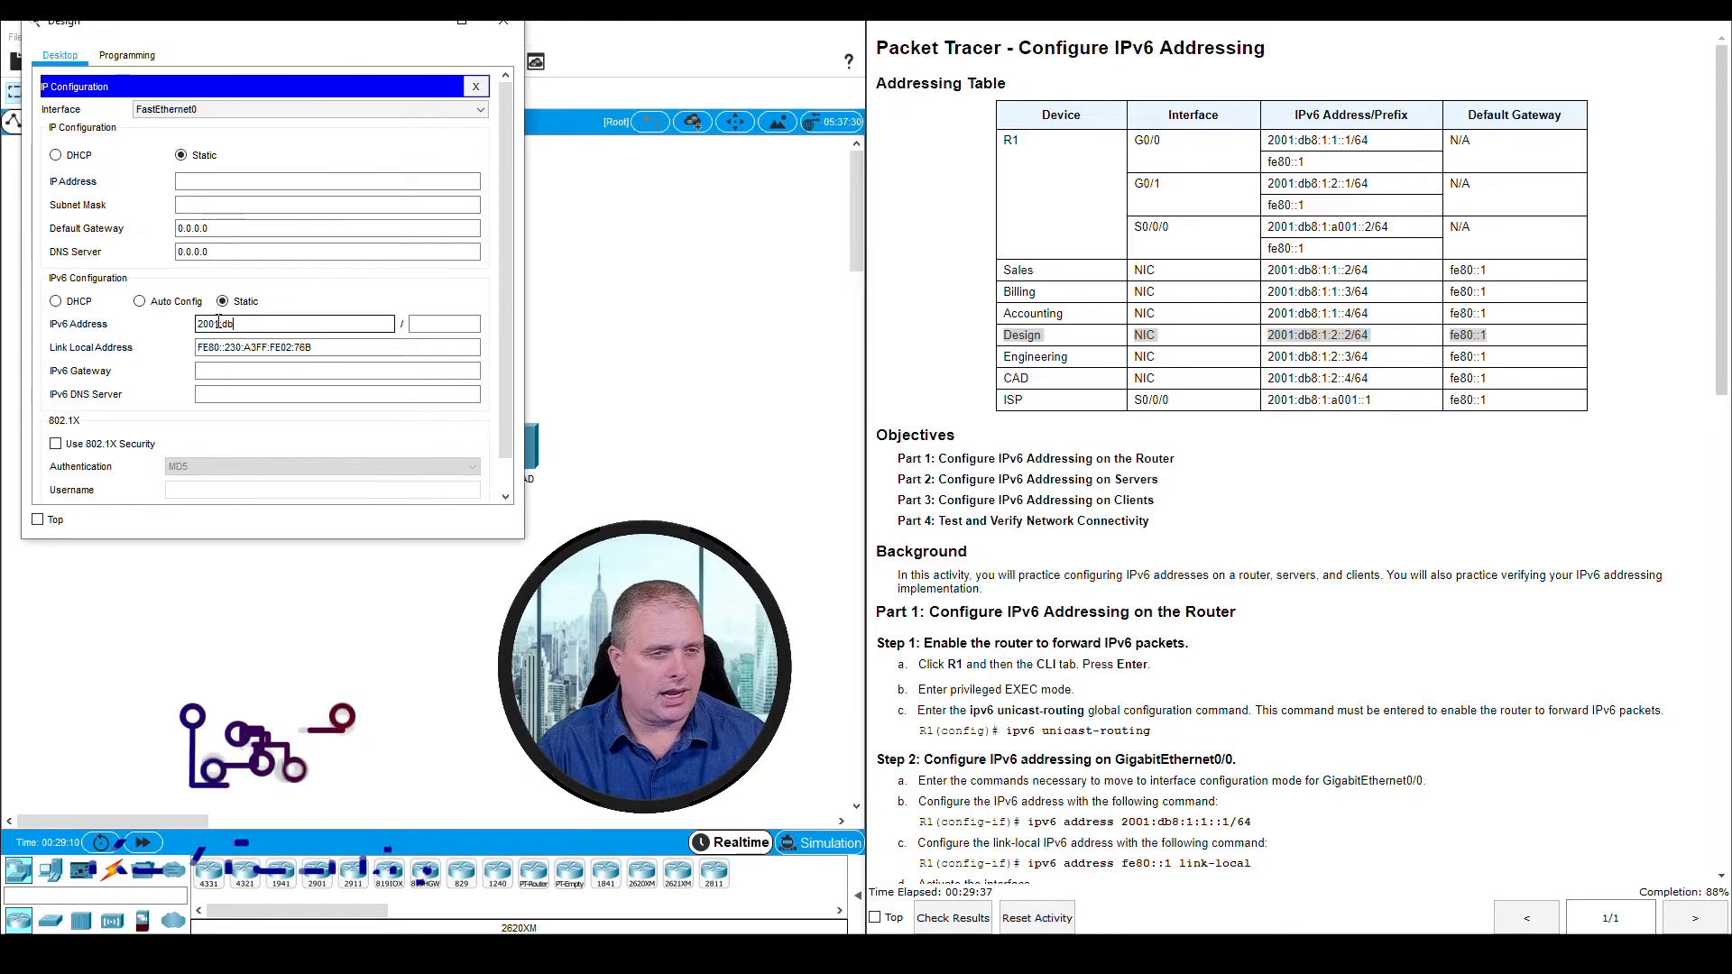
type(":1:2::2")
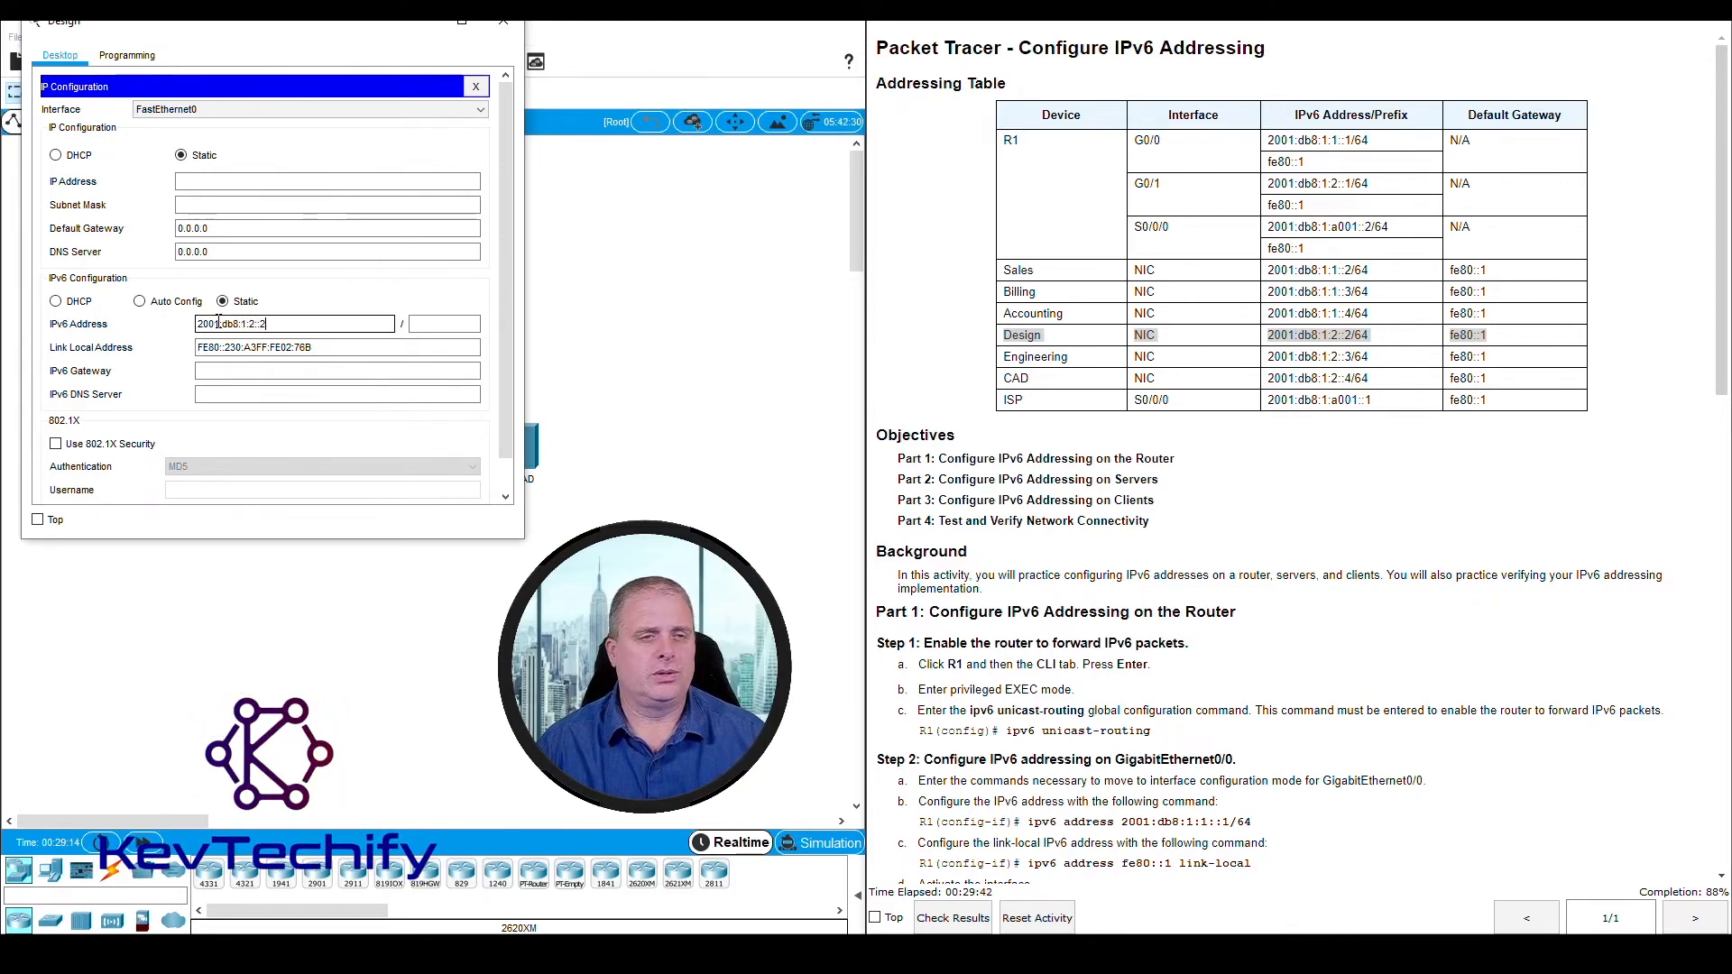
key("Tab")
type("64")
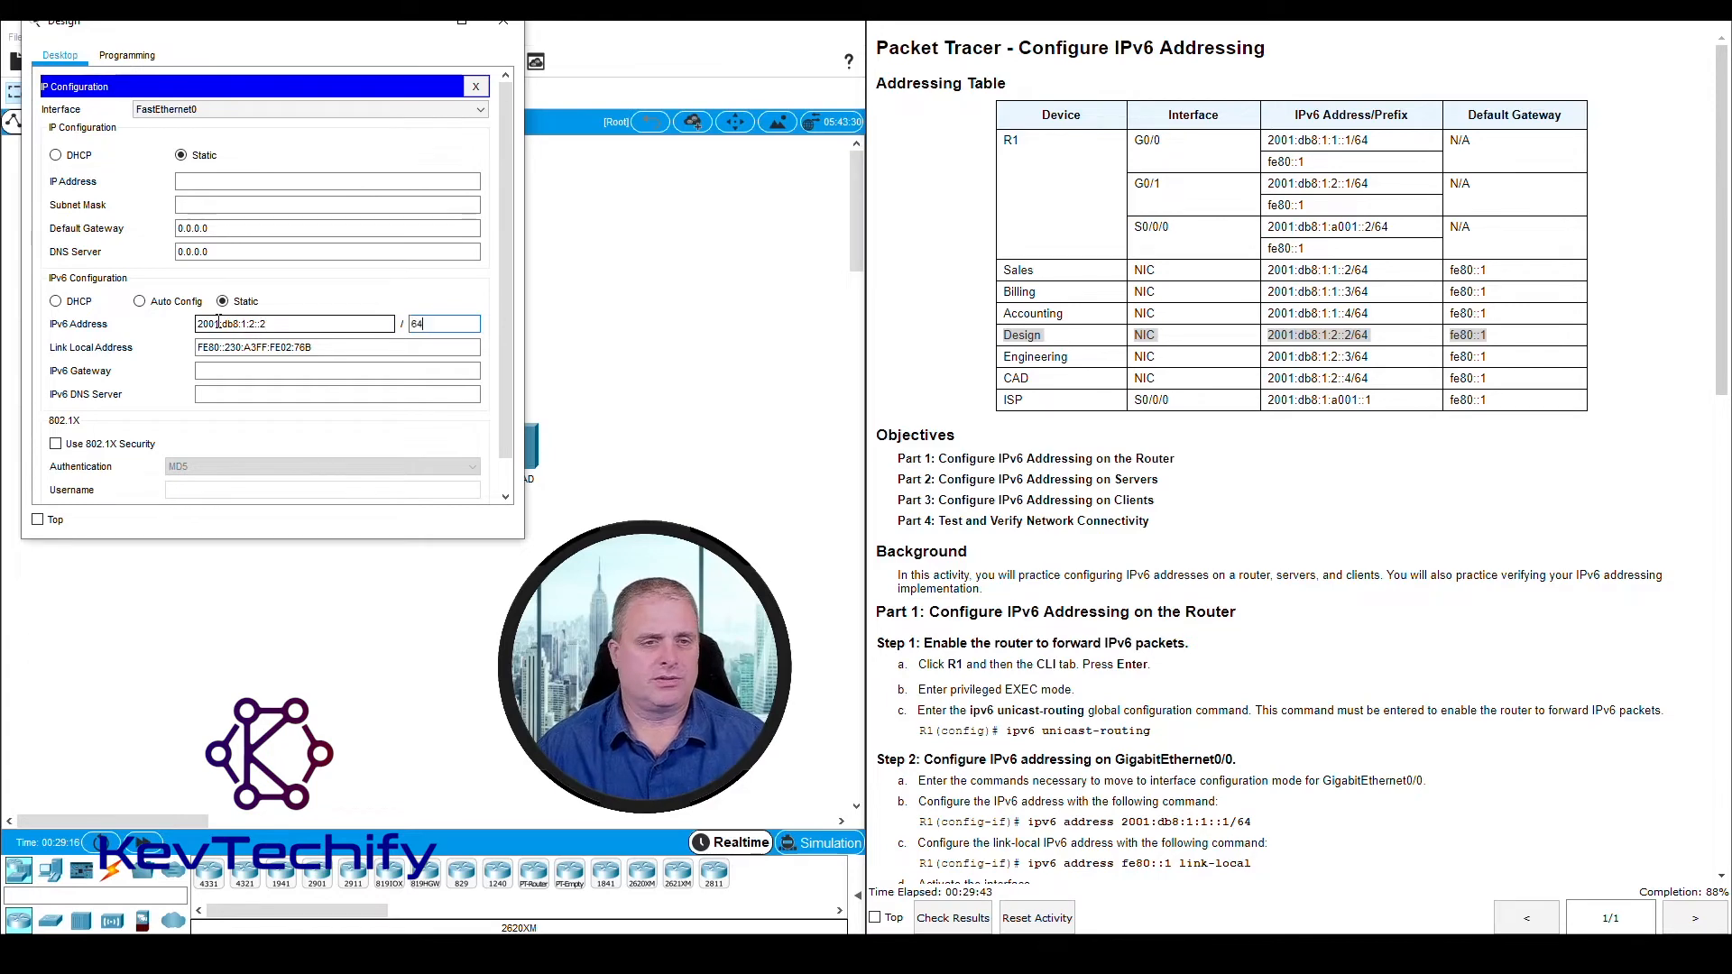
Set the Design client's IPv6 gateway to fe80::1 and close the client's window
key("Tab")
key("Tab")
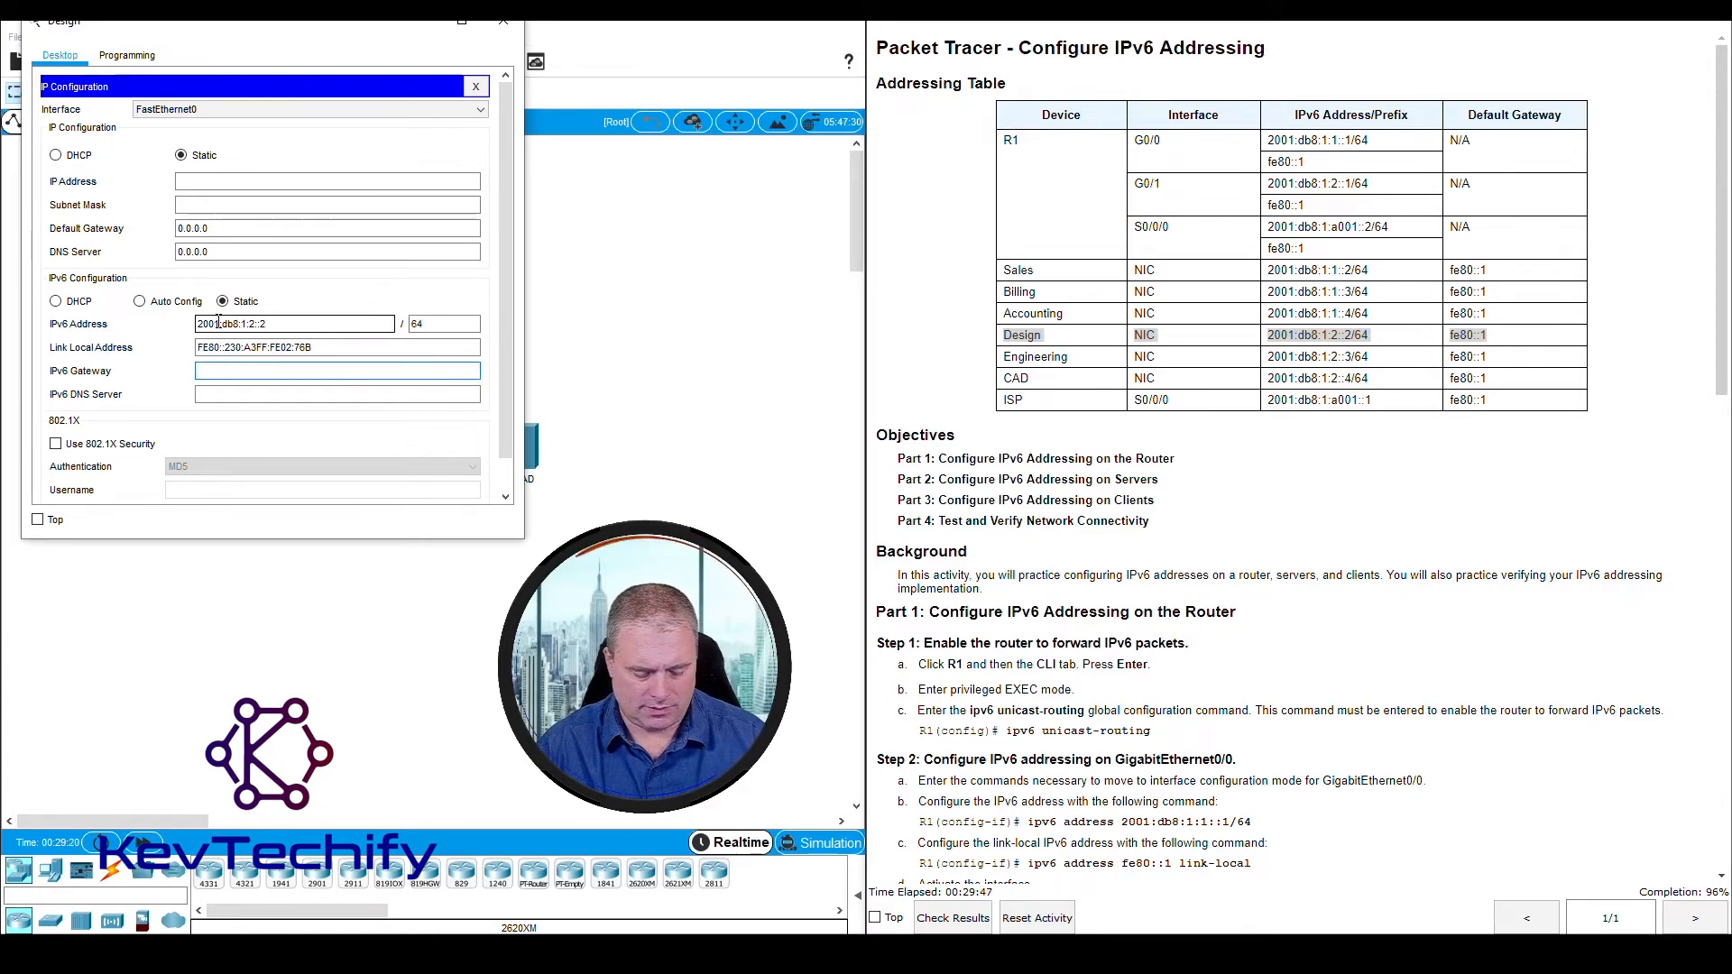
type("fe80::1")
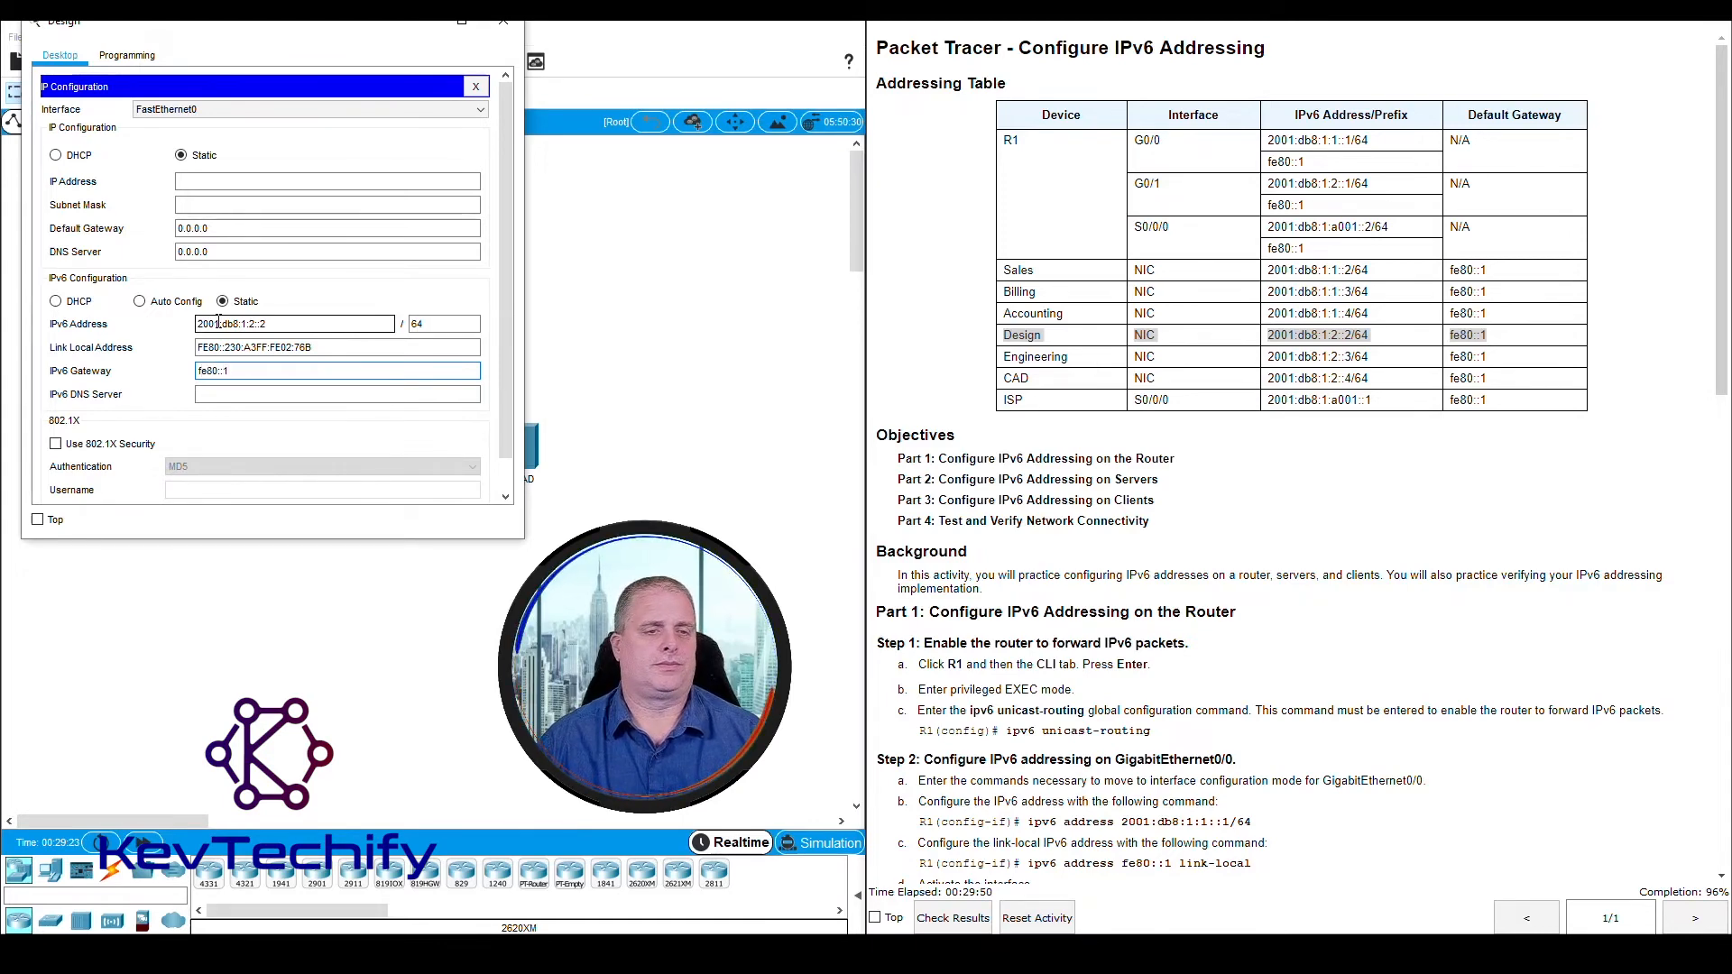
key("Tab")
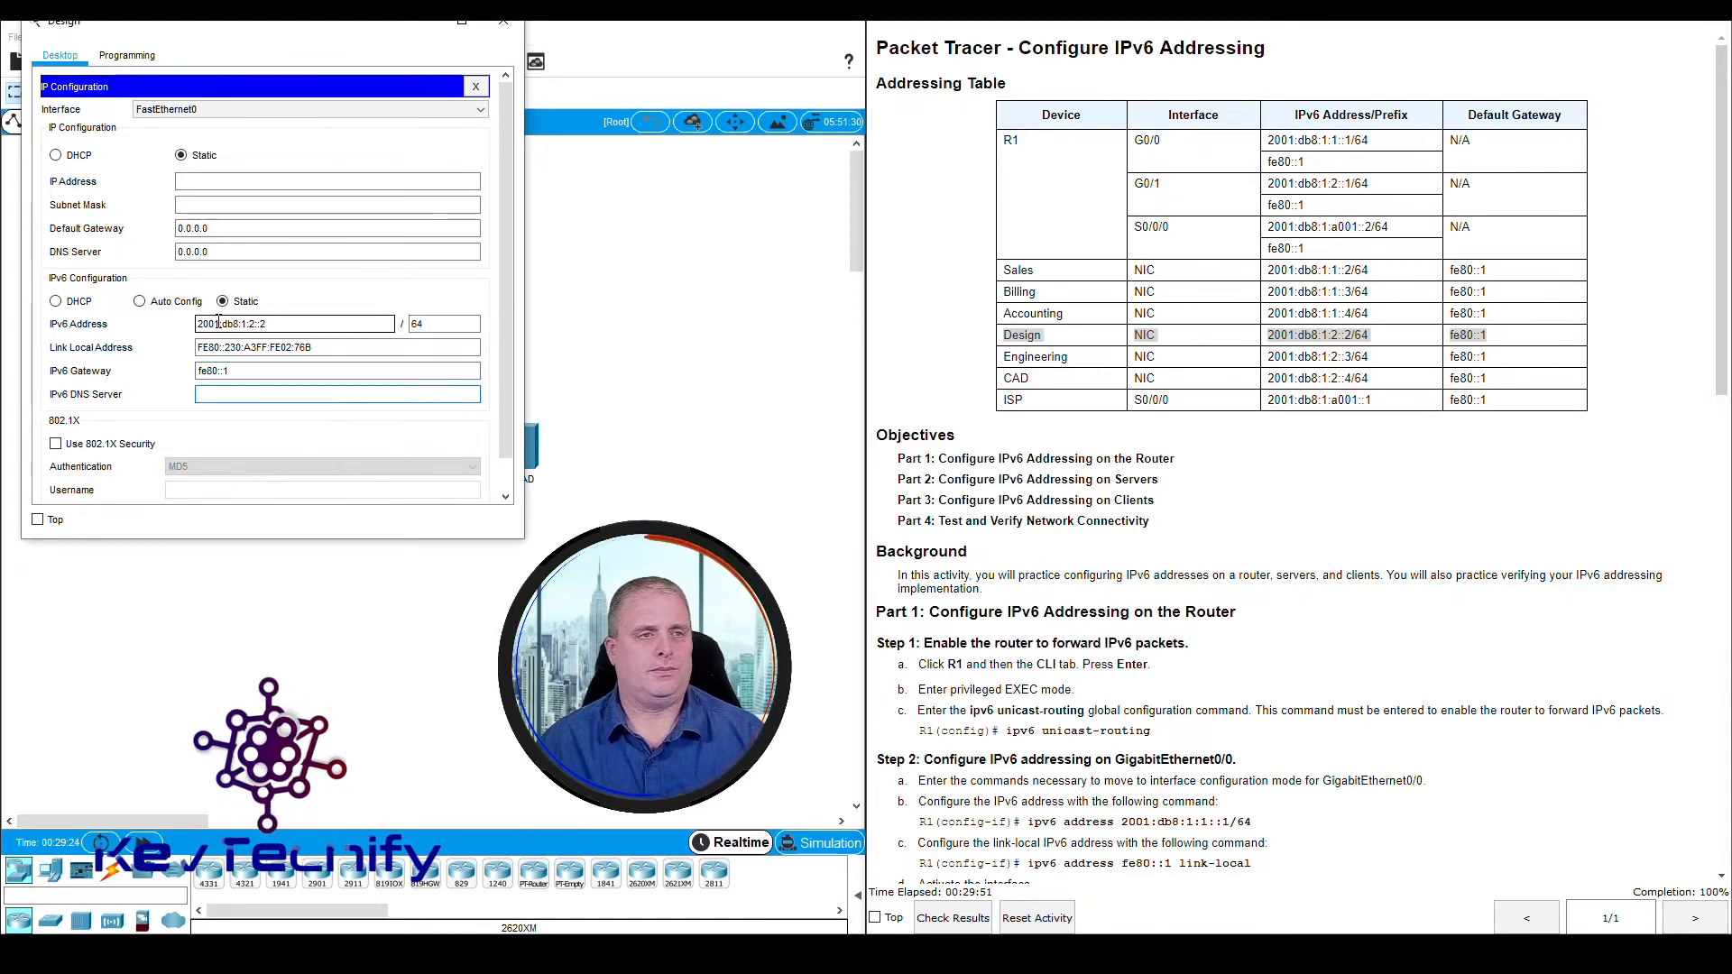
left_click(502, 35)
Return to the Part 3 client instructions and check that all their steps are covered
scroll(999, 490, "down", 10)
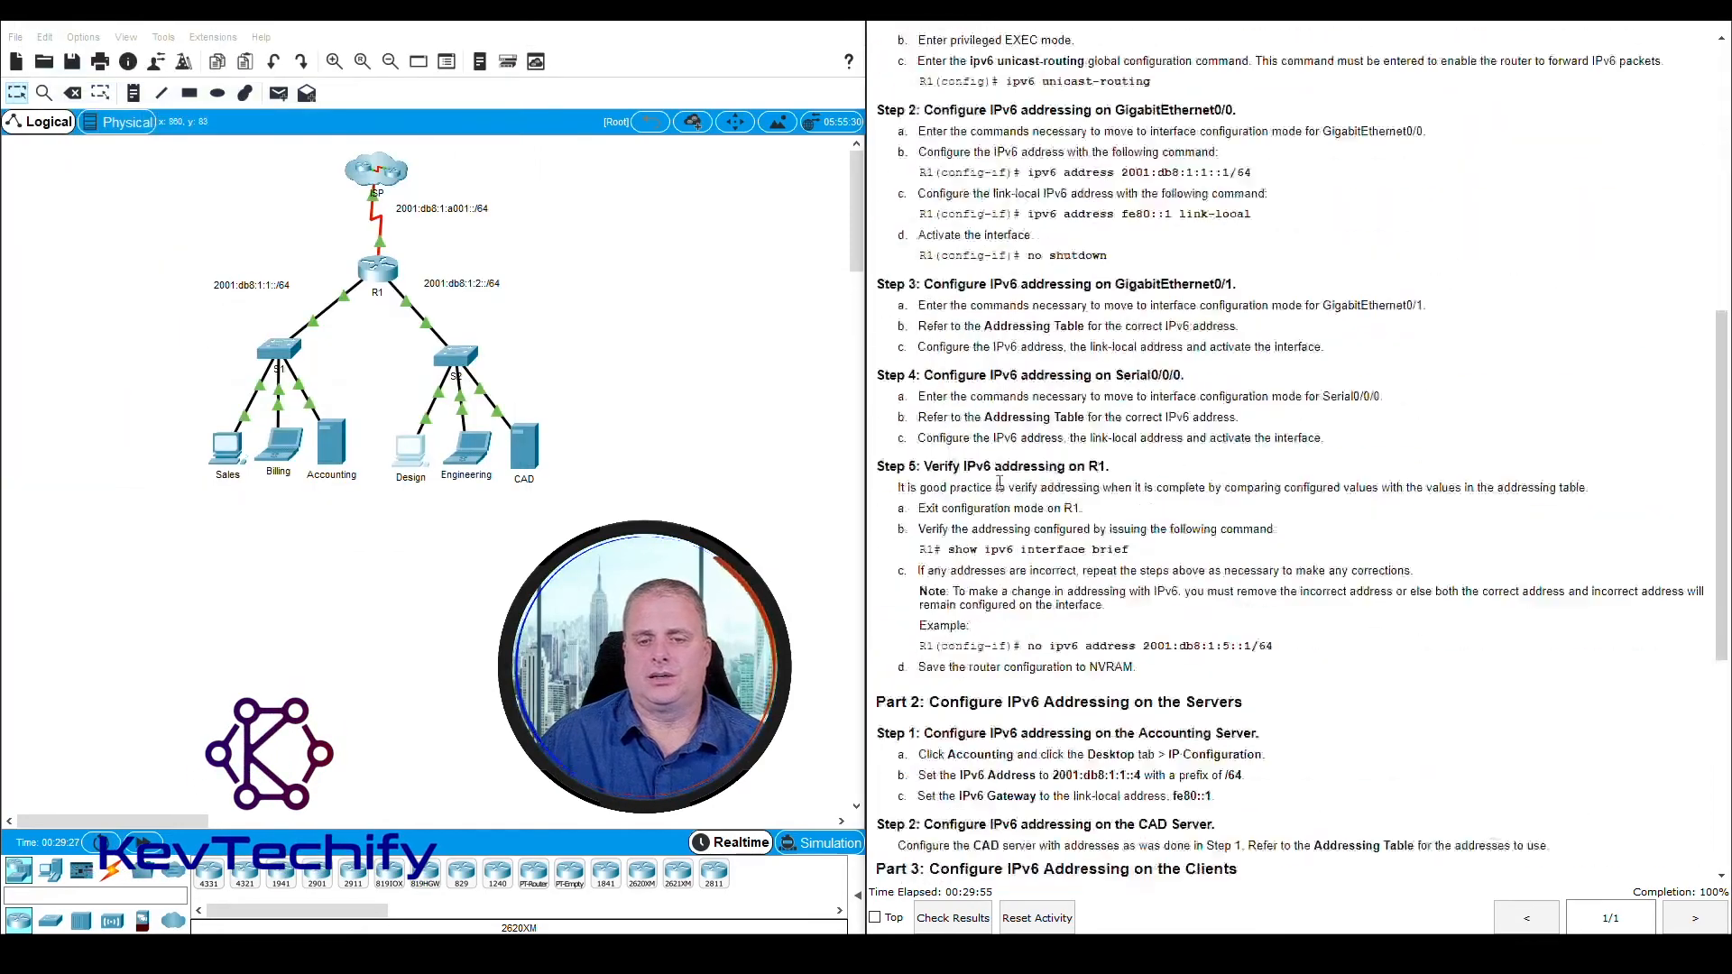
scroll(999, 490, "down", 3)
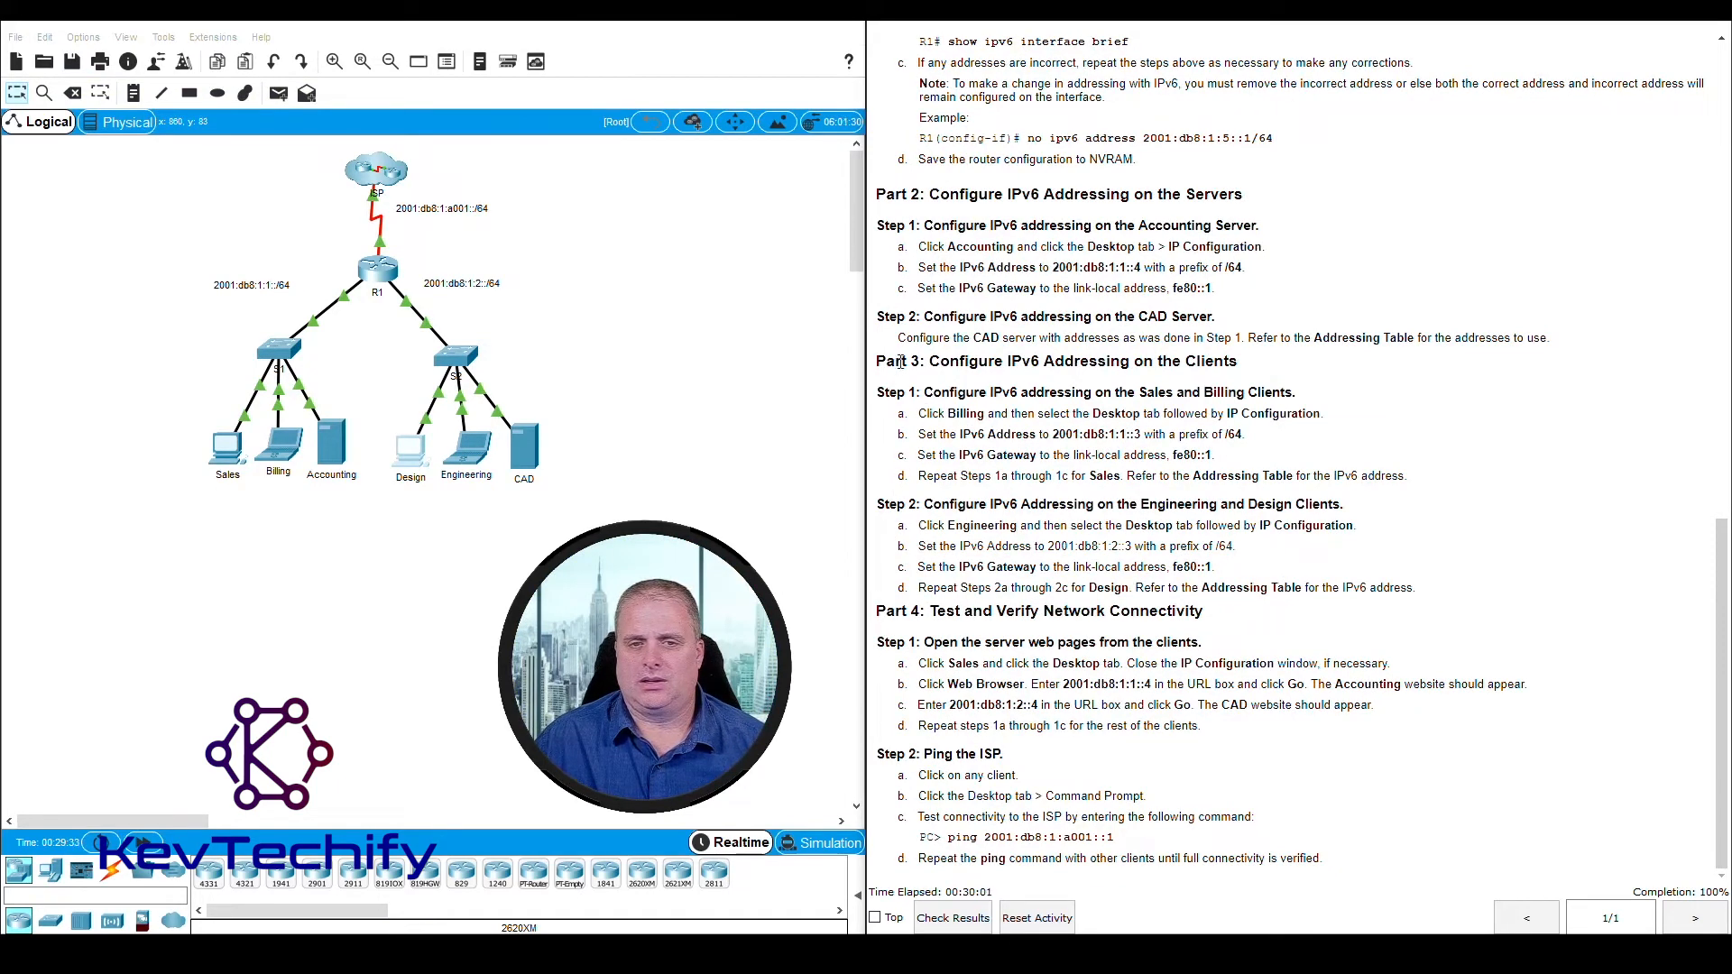
left_click_drag(881, 363, 1454, 600)
left_click(1454, 599)
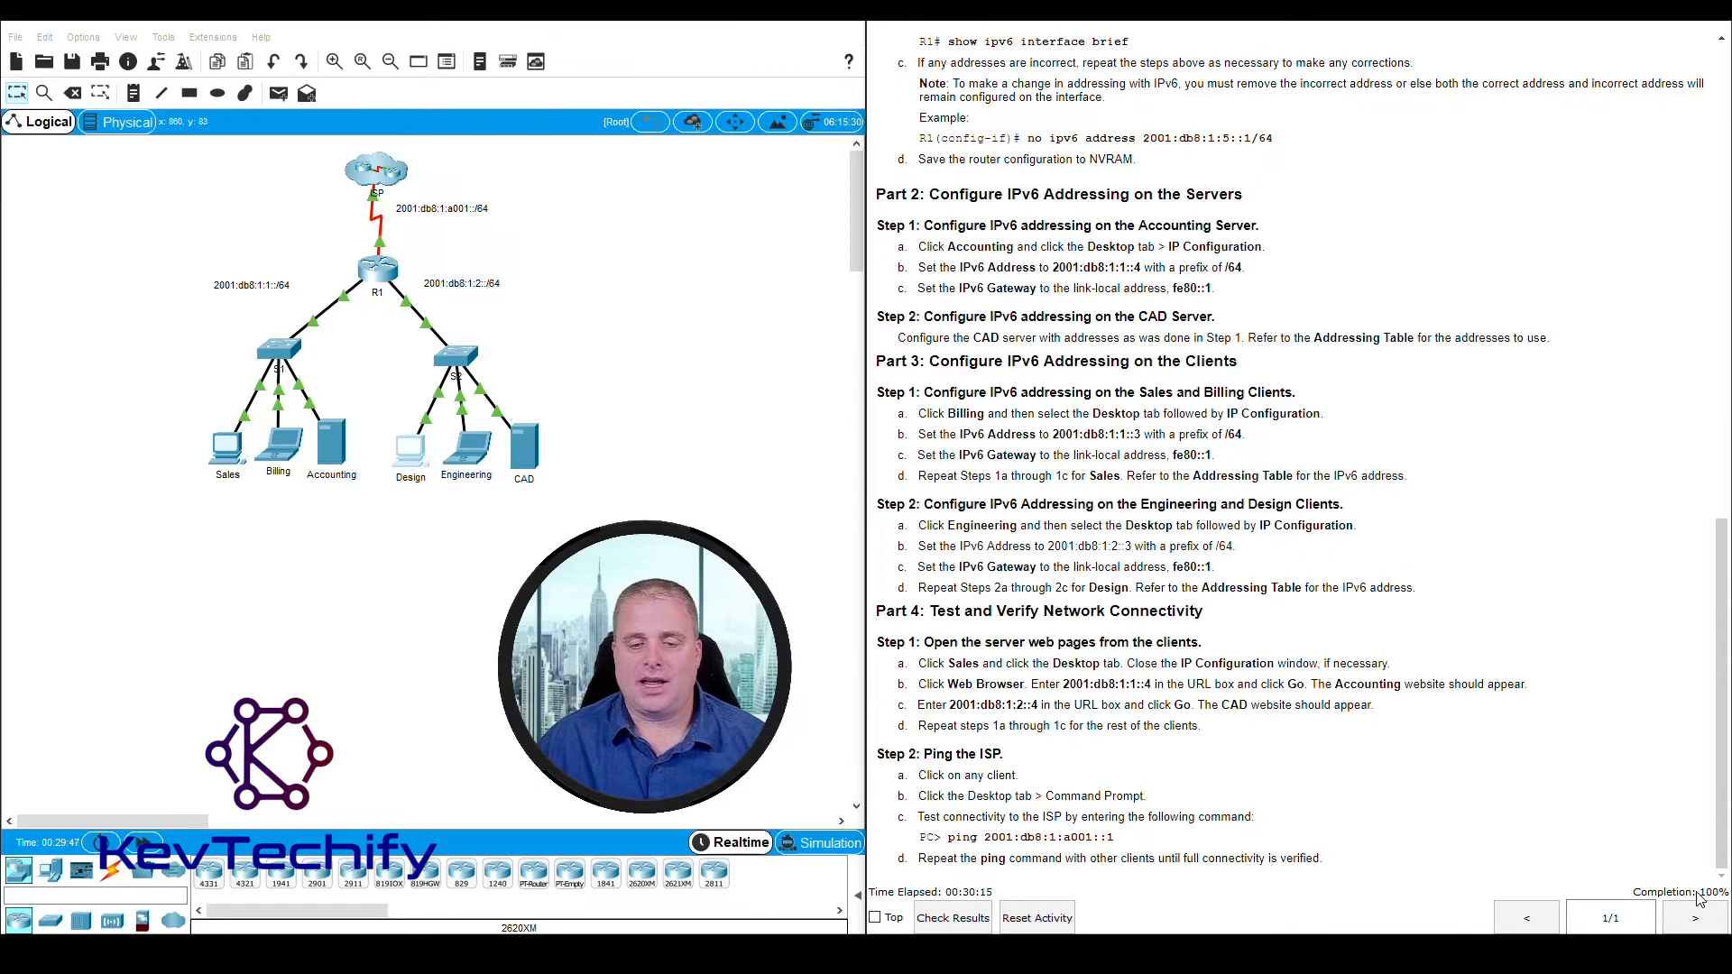
Check the activity results, review the assessment items for every device and close the results
left_click(955, 918)
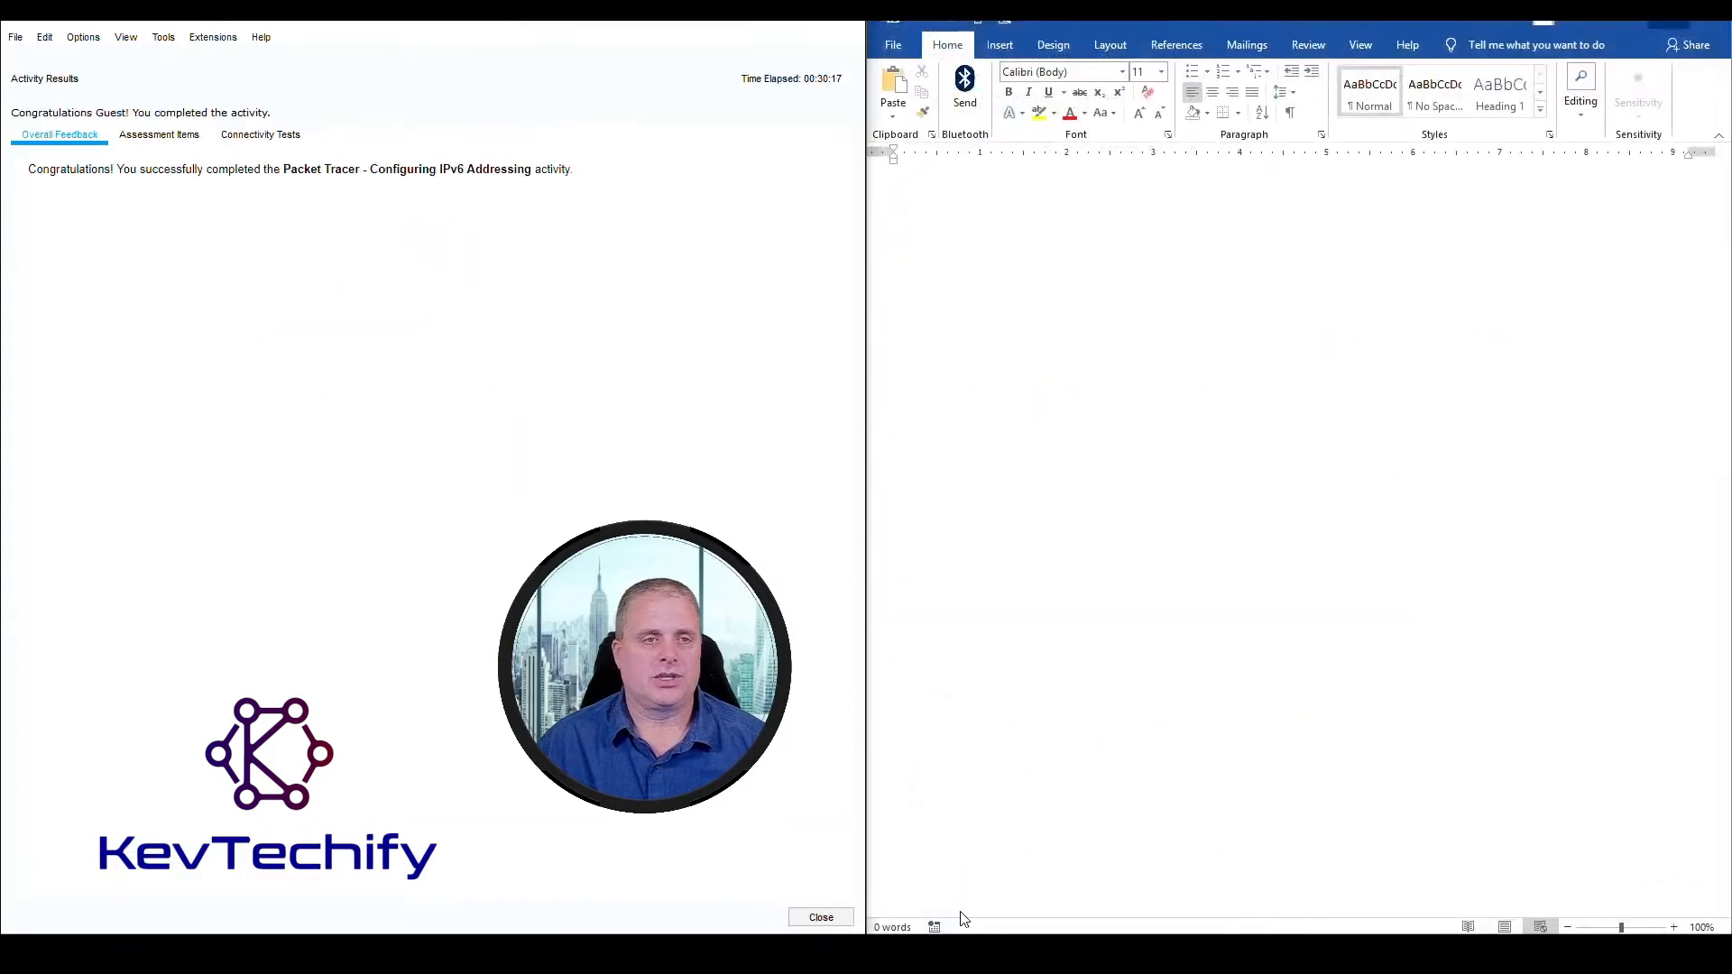
left_click(146, 137)
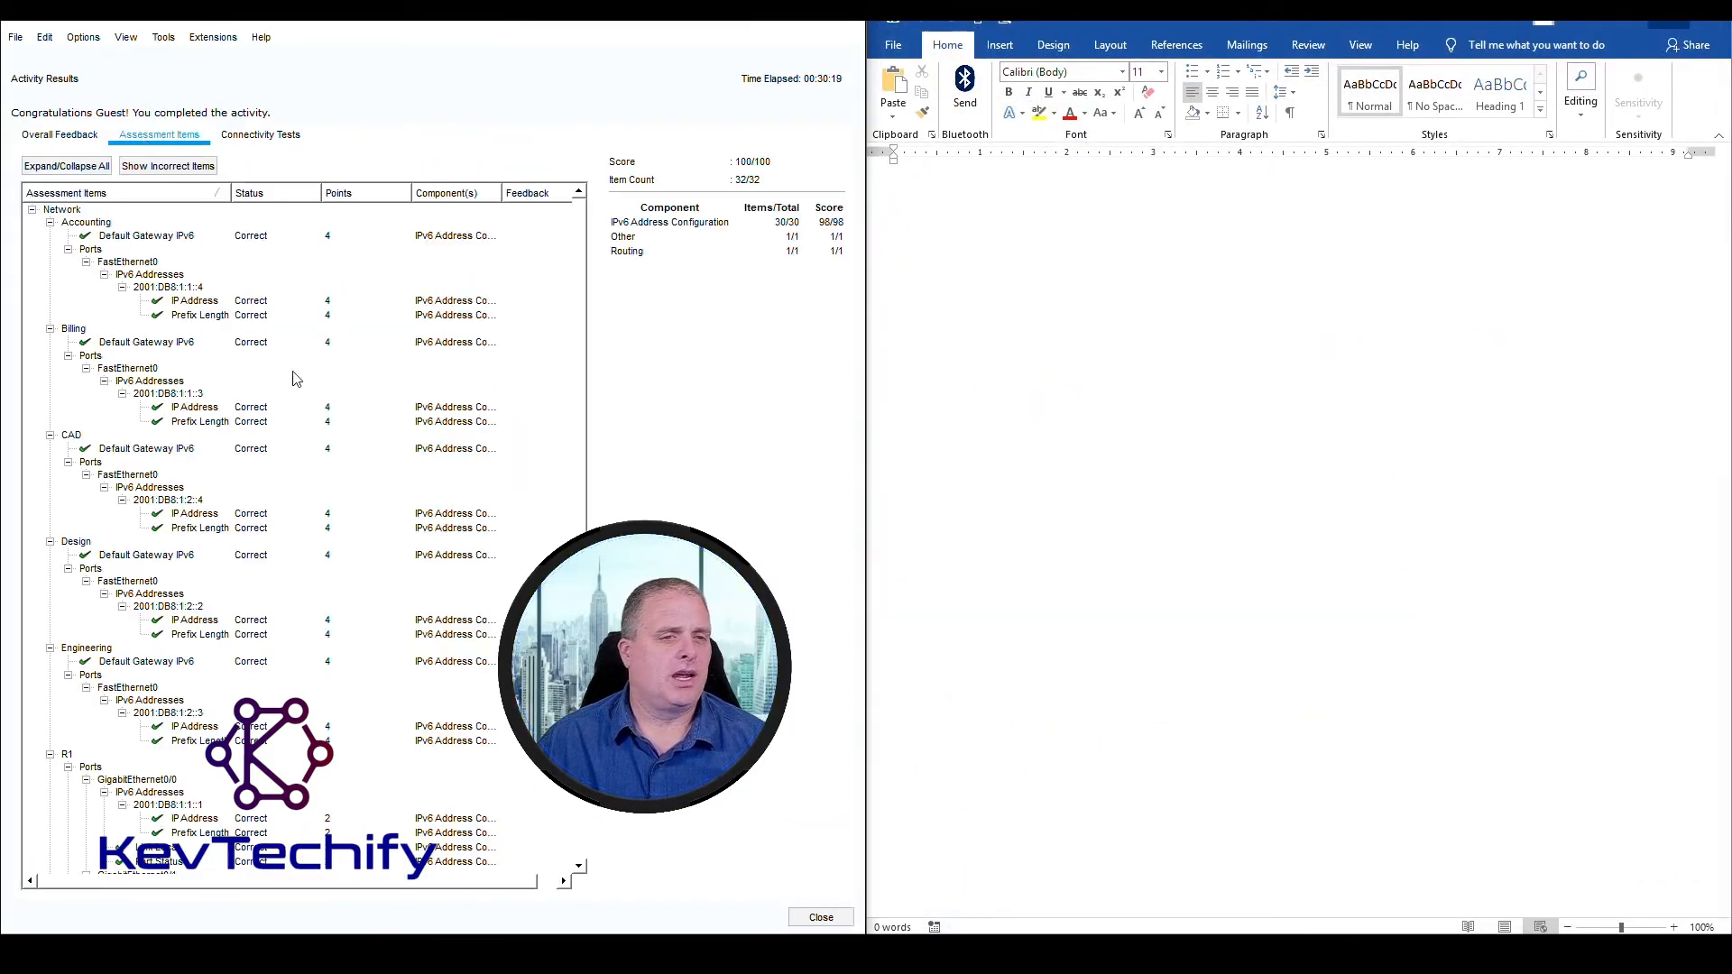
scroll(289, 381, "down", 8)
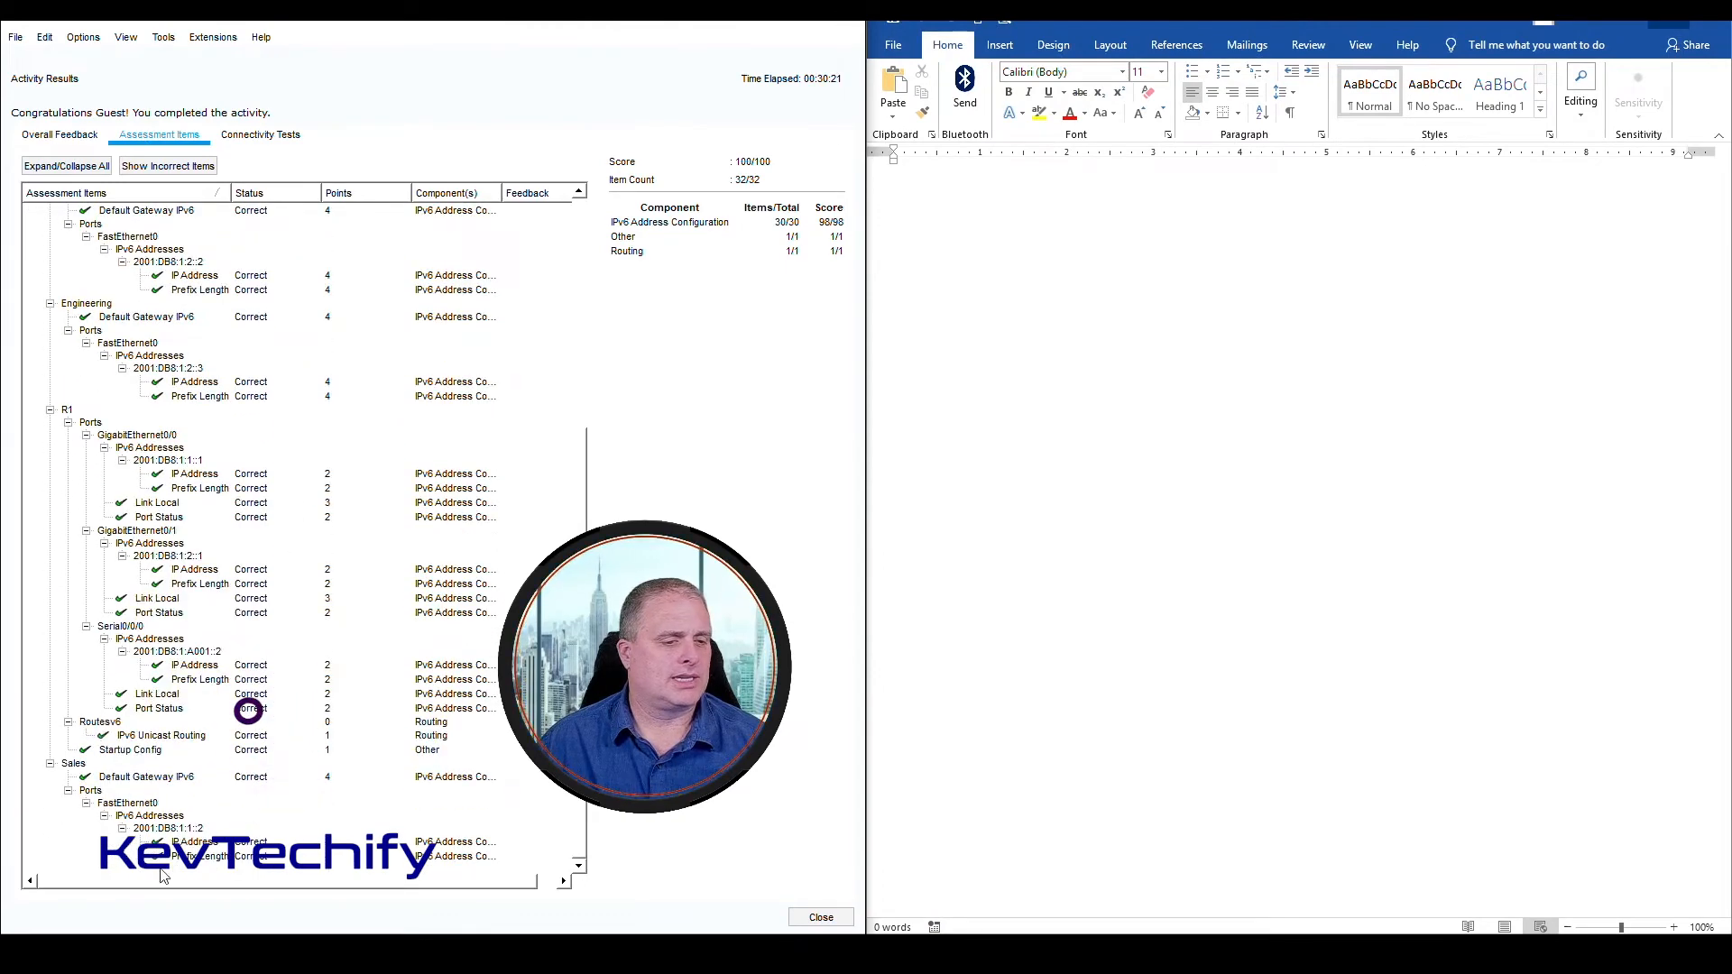
scroll(149, 391, "up", 8)
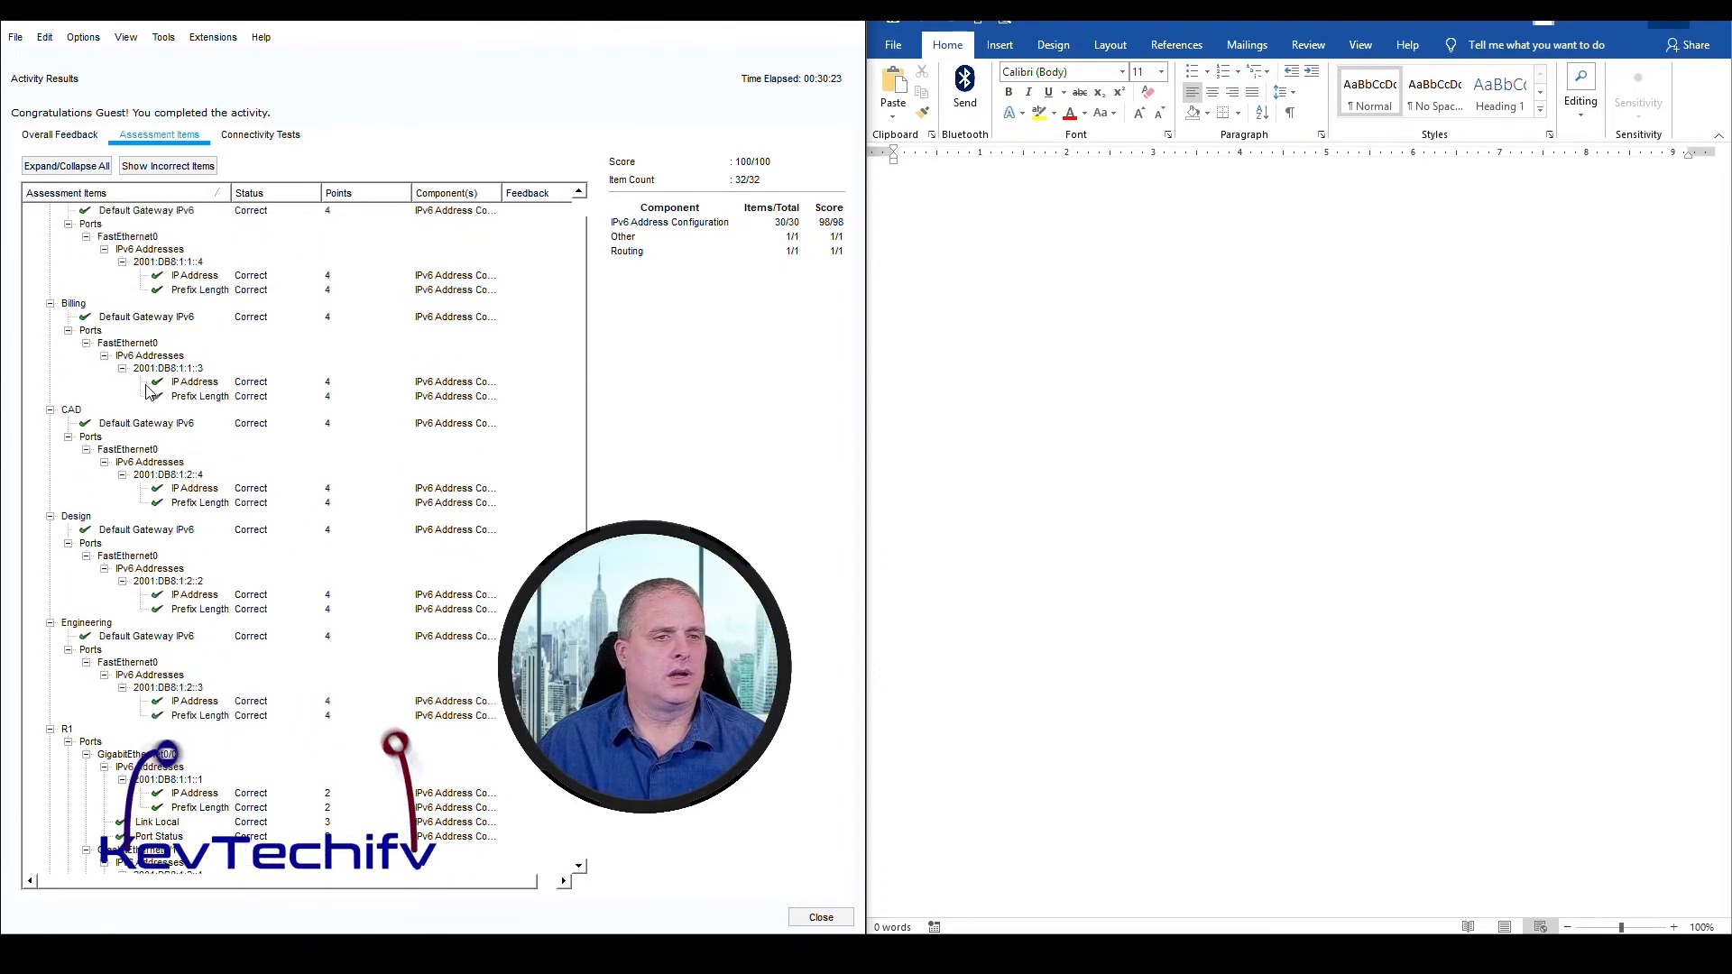
scroll(149, 390, "up", 1)
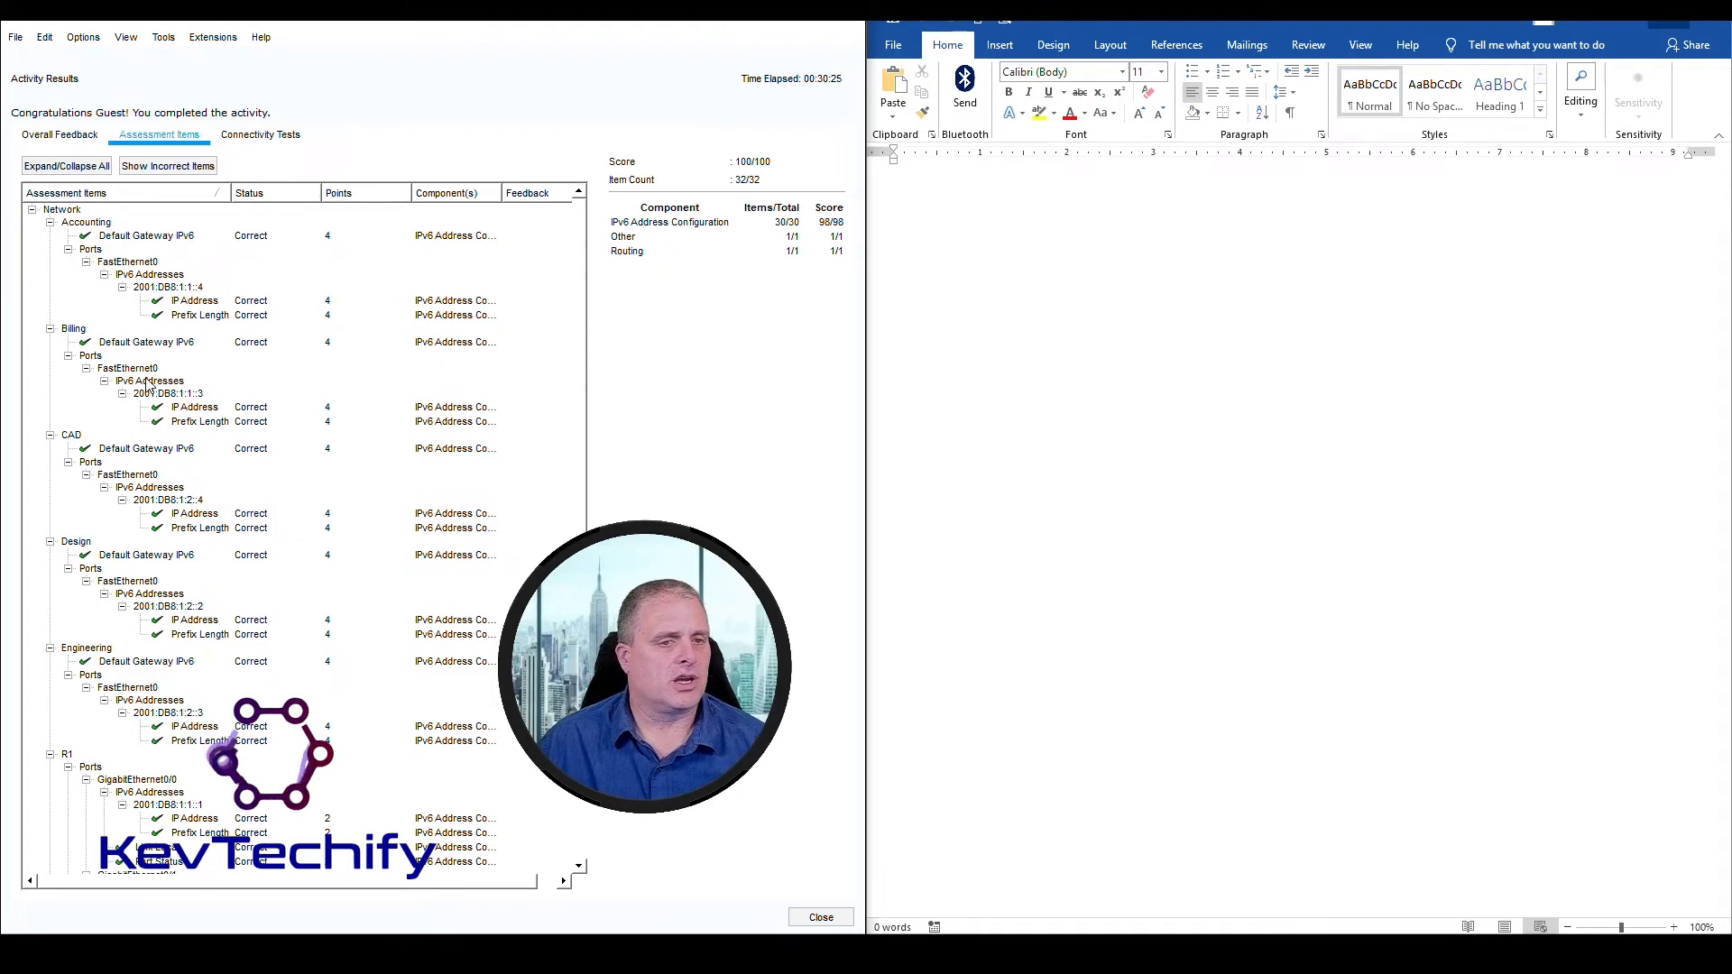
scroll(149, 383, "down", 8)
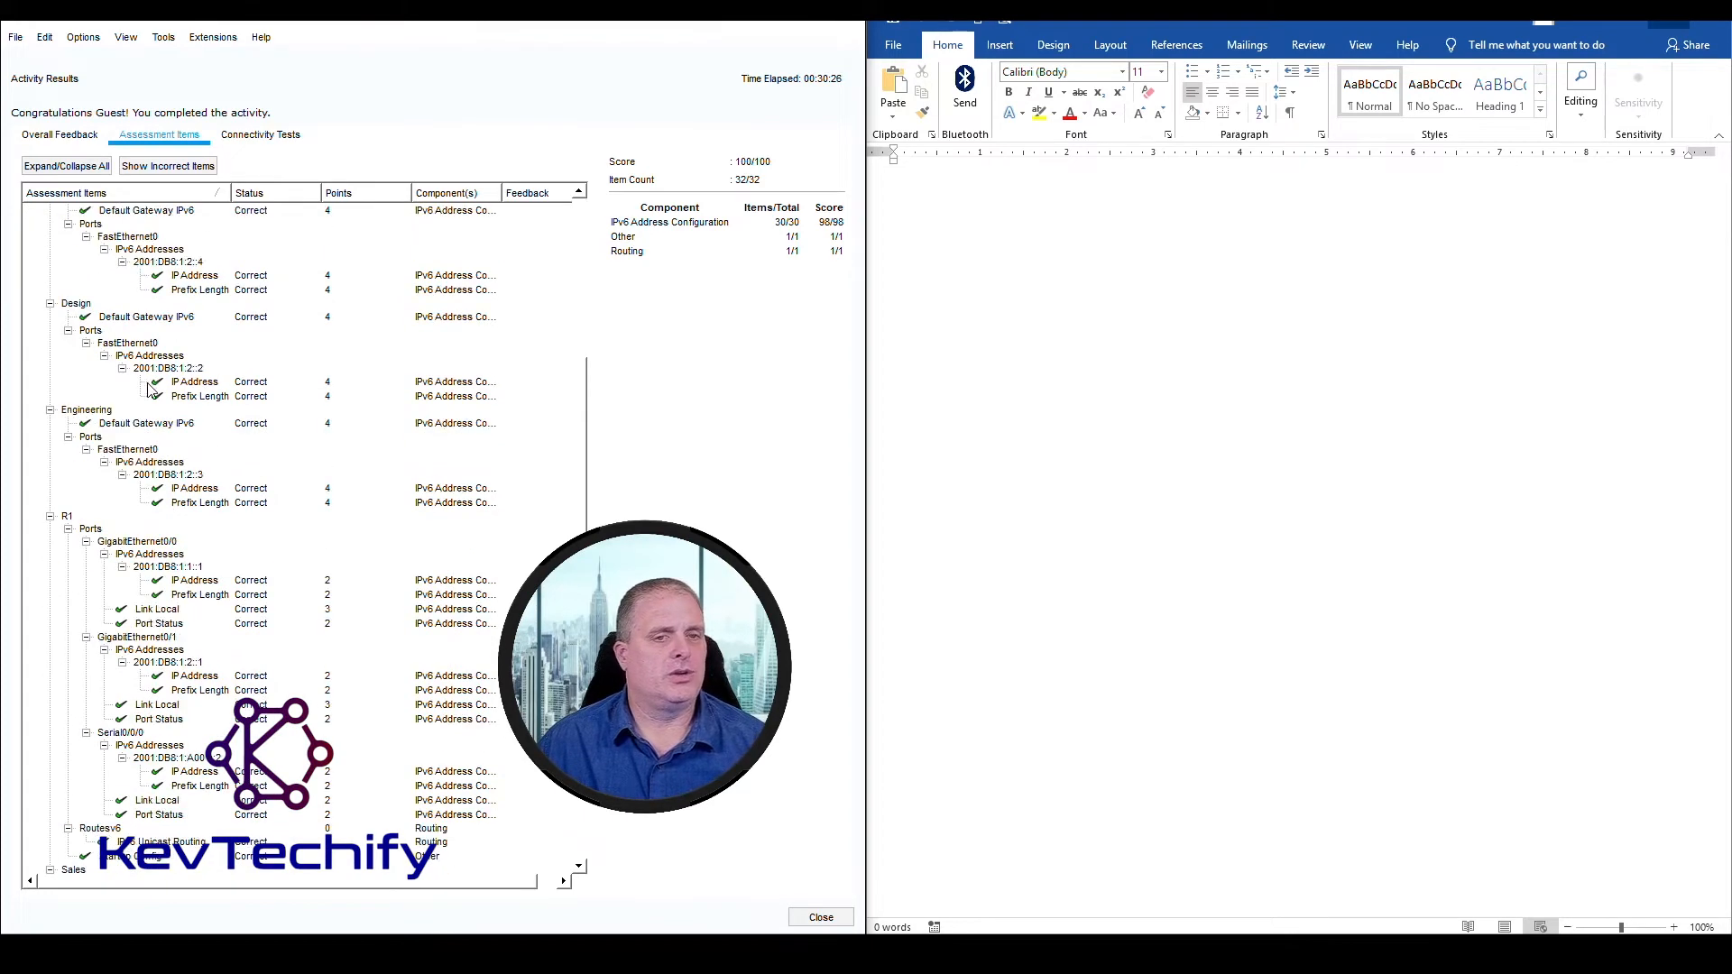
left_click(838, 25)
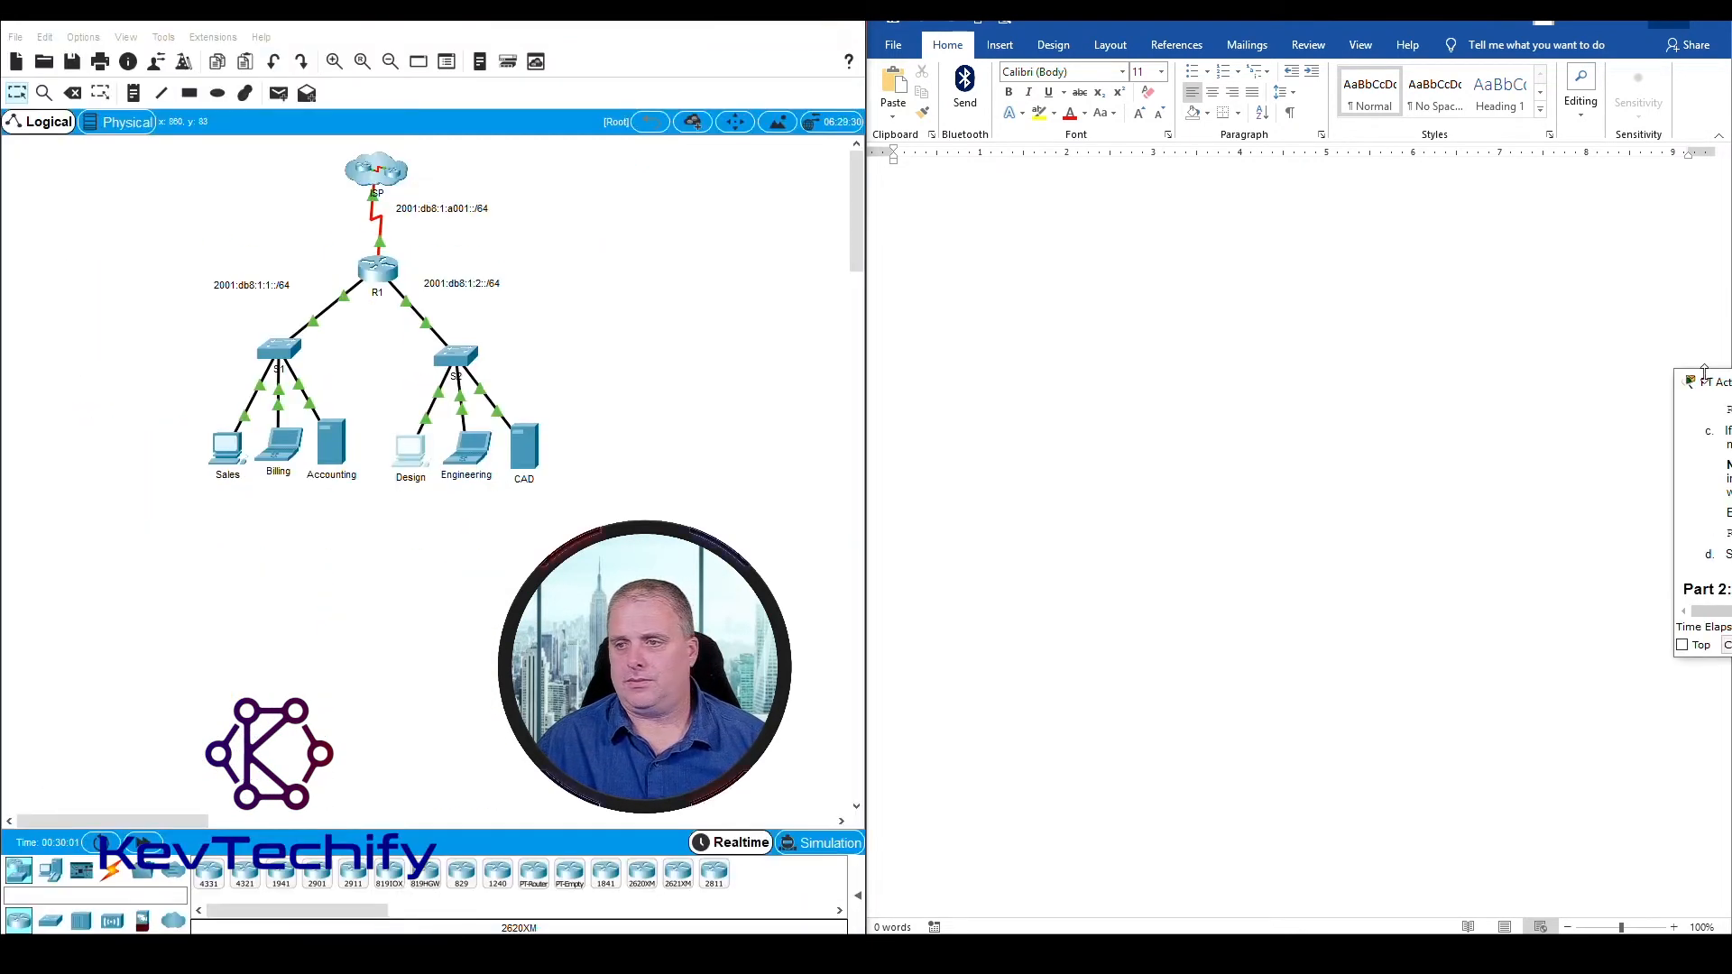
Bring the instructions back beside the topology and read Part 4, Step 1 on opening the server web pages from the clients
left_click_drag(1704, 371, 1731, 384)
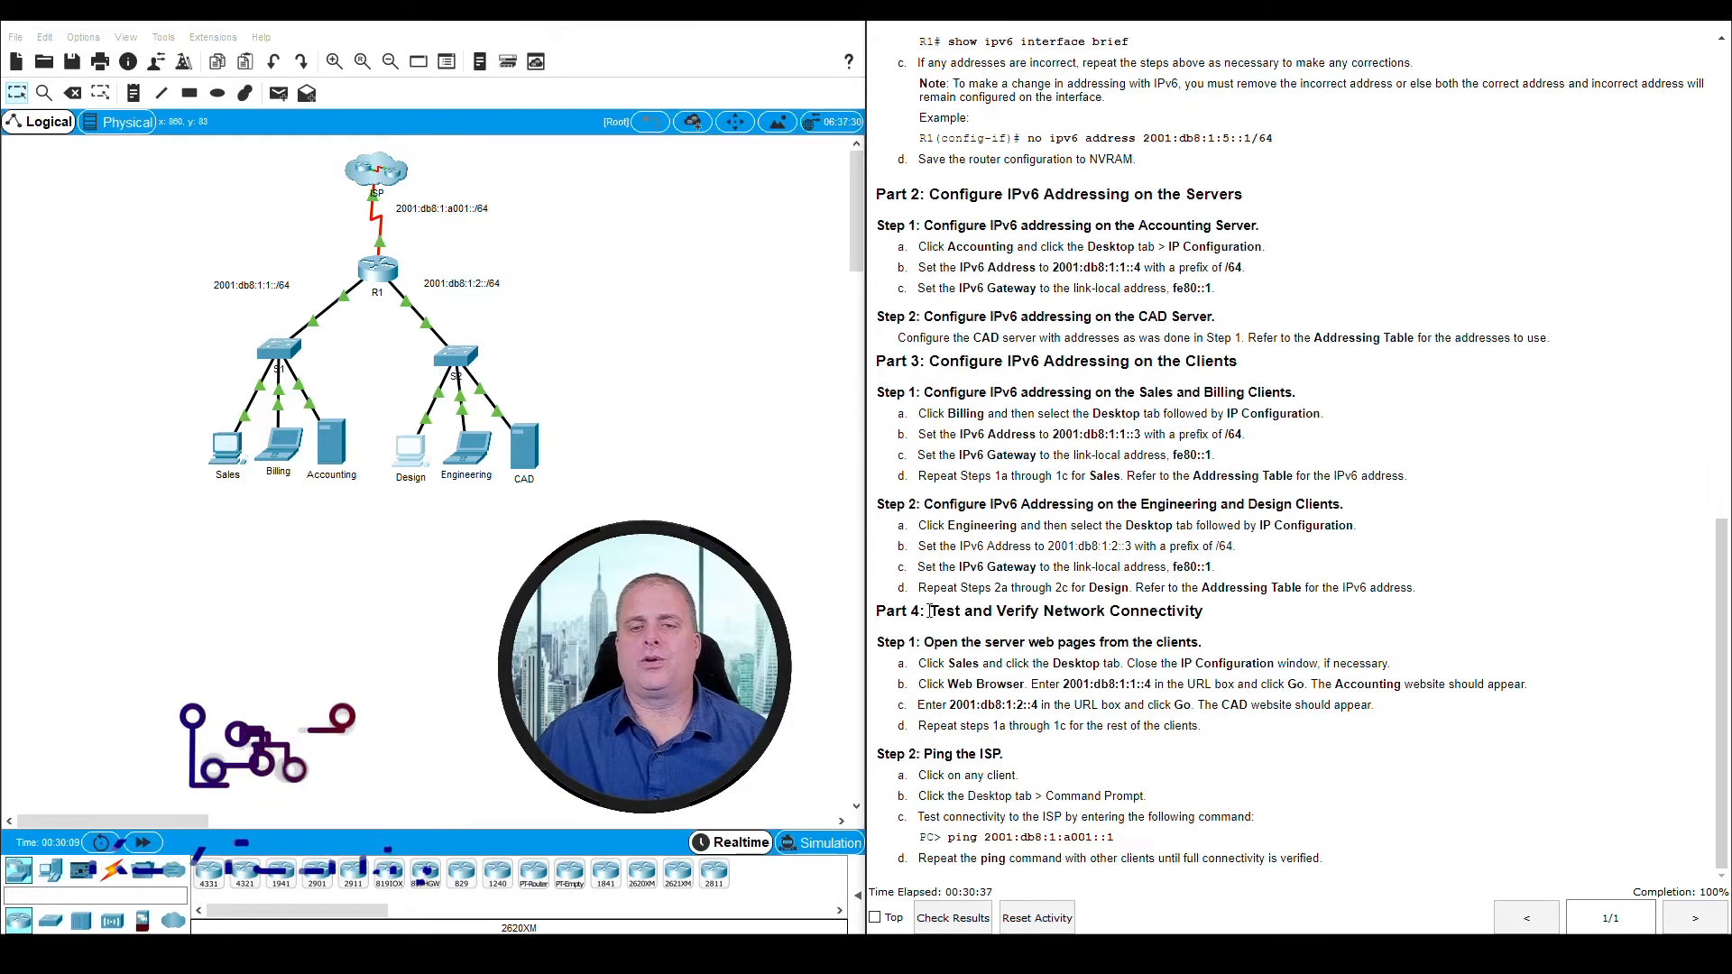
left_click_drag(930, 612, 1212, 613)
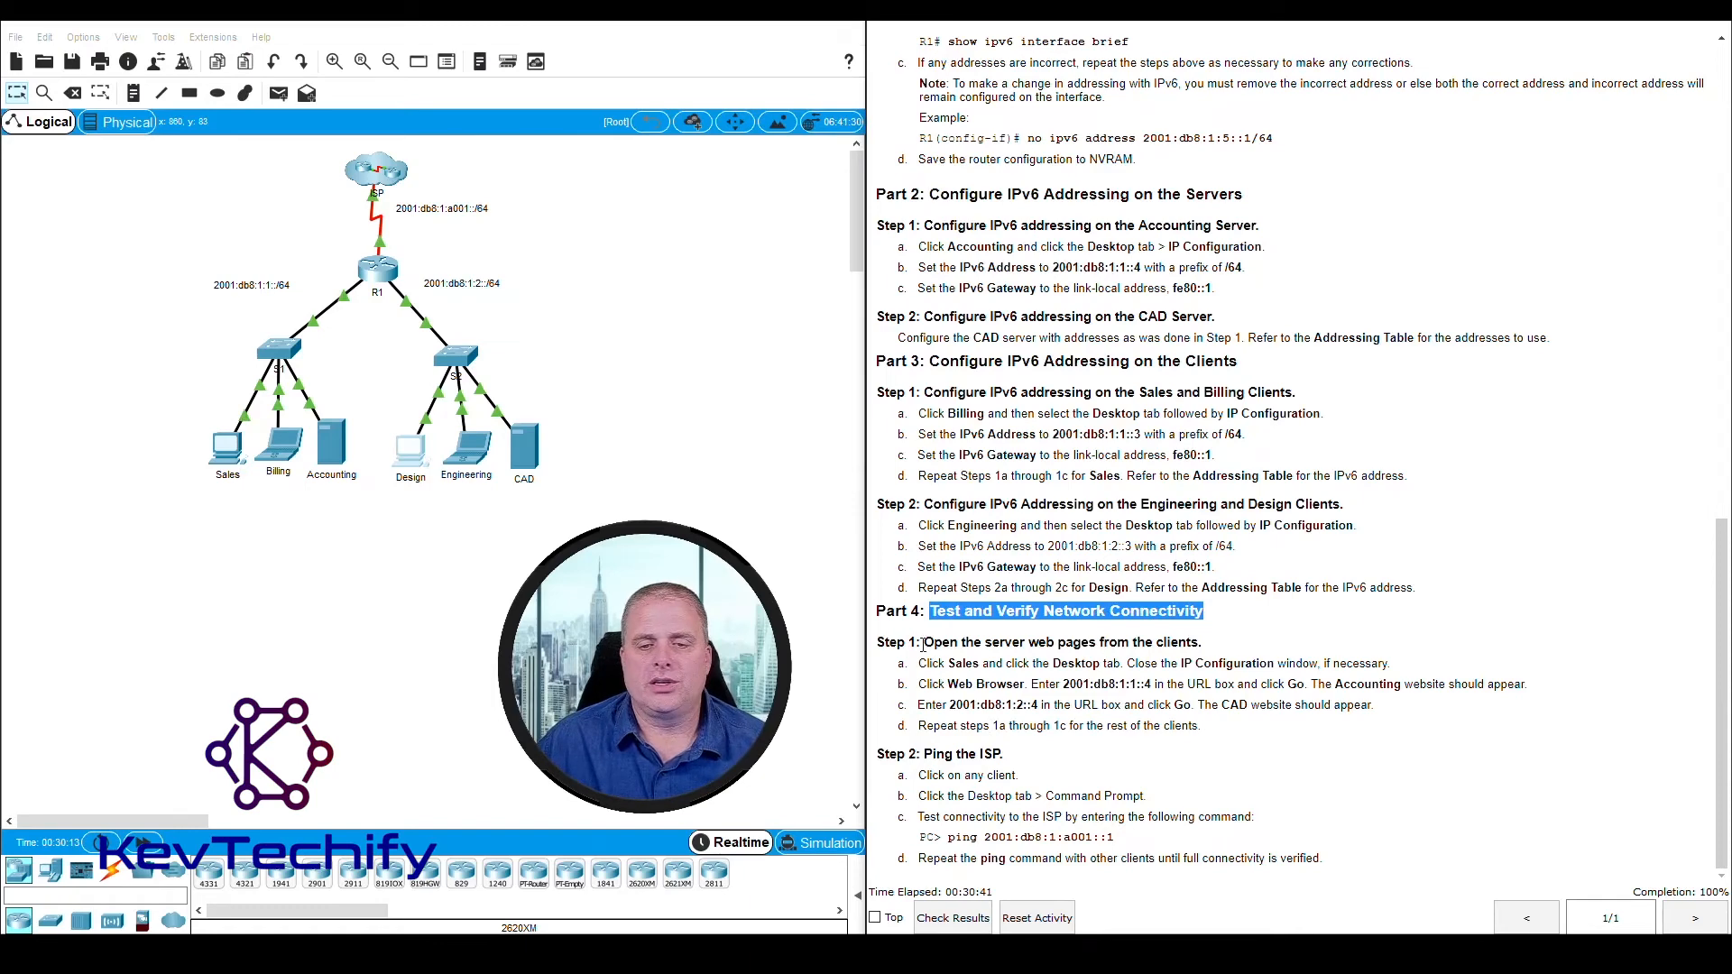
left_click(923, 644)
left_click_drag(924, 644, 1210, 648)
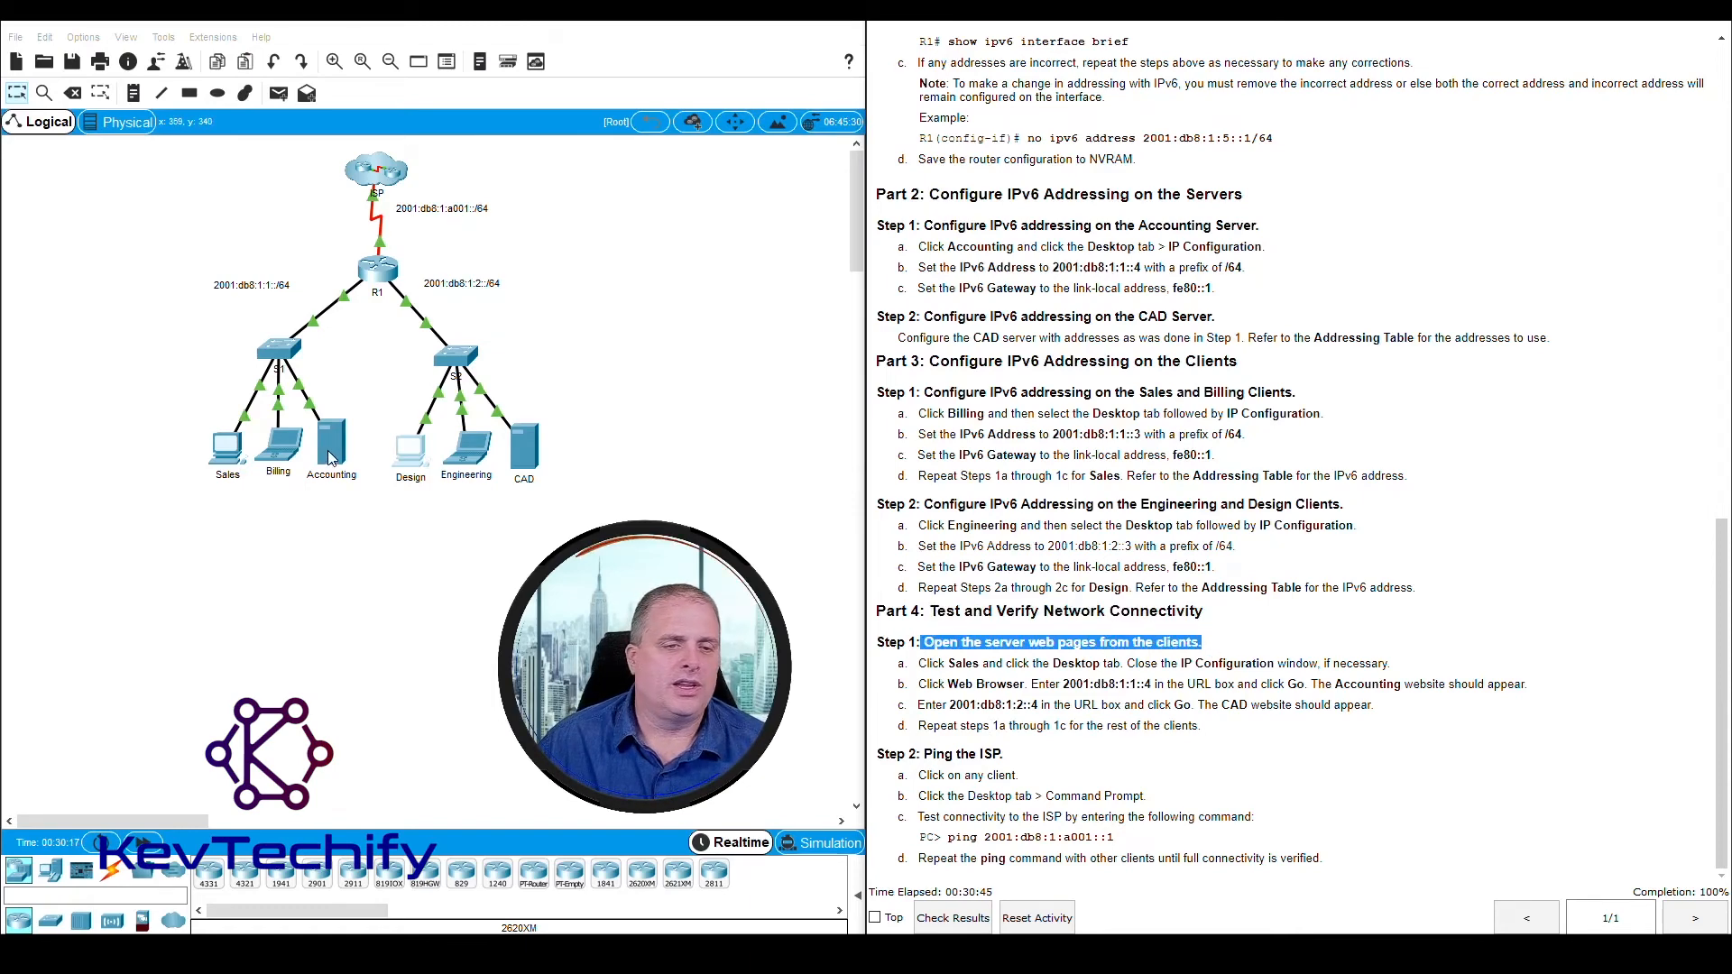
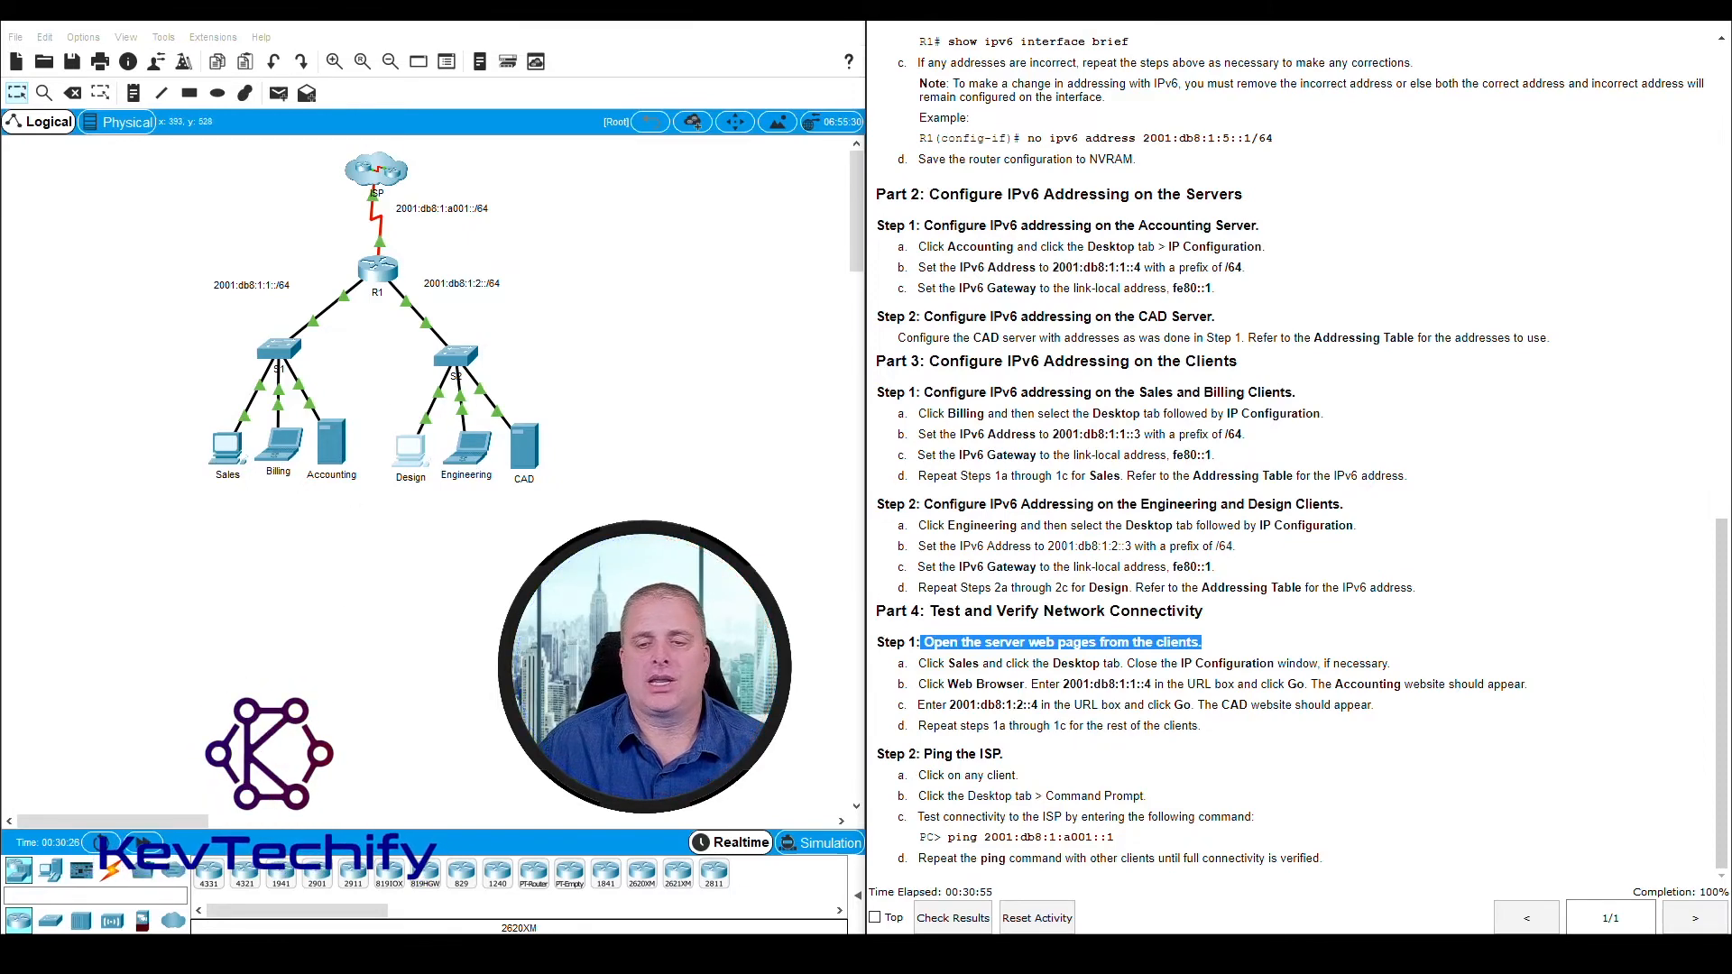
Open the Sales client, place its window beside the Part 4 instructions, widen it and launch its Web Browser
left_click(1144, 677)
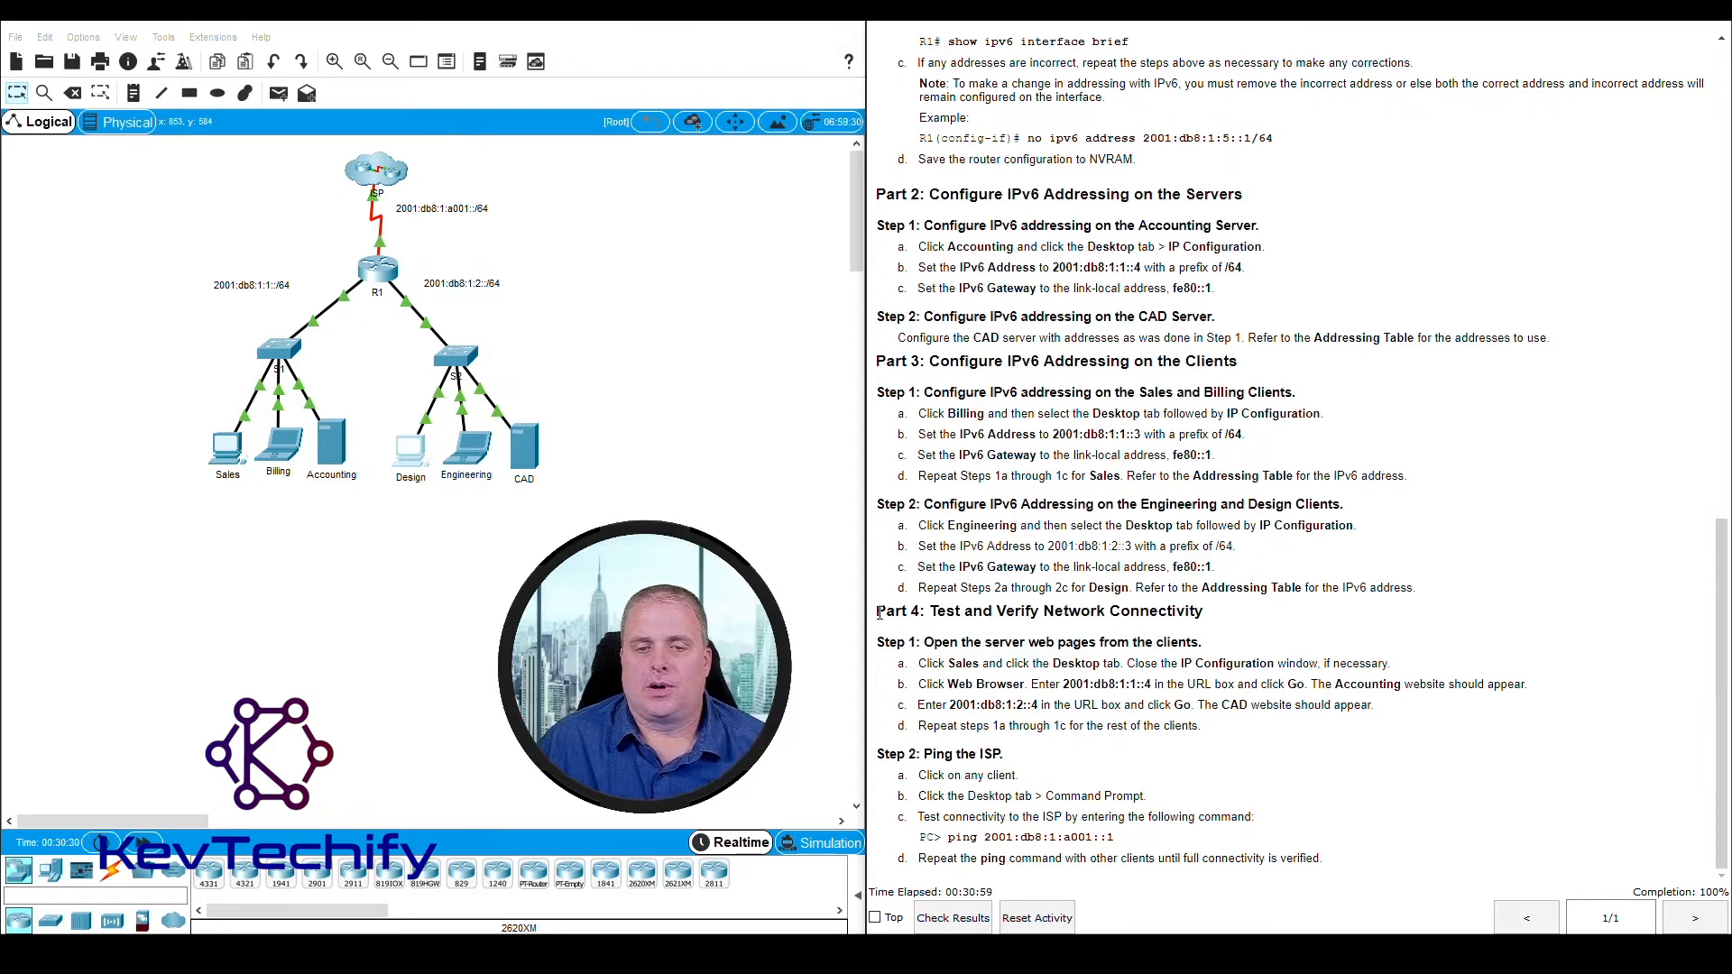
left_click_drag(878, 613, 926, 664)
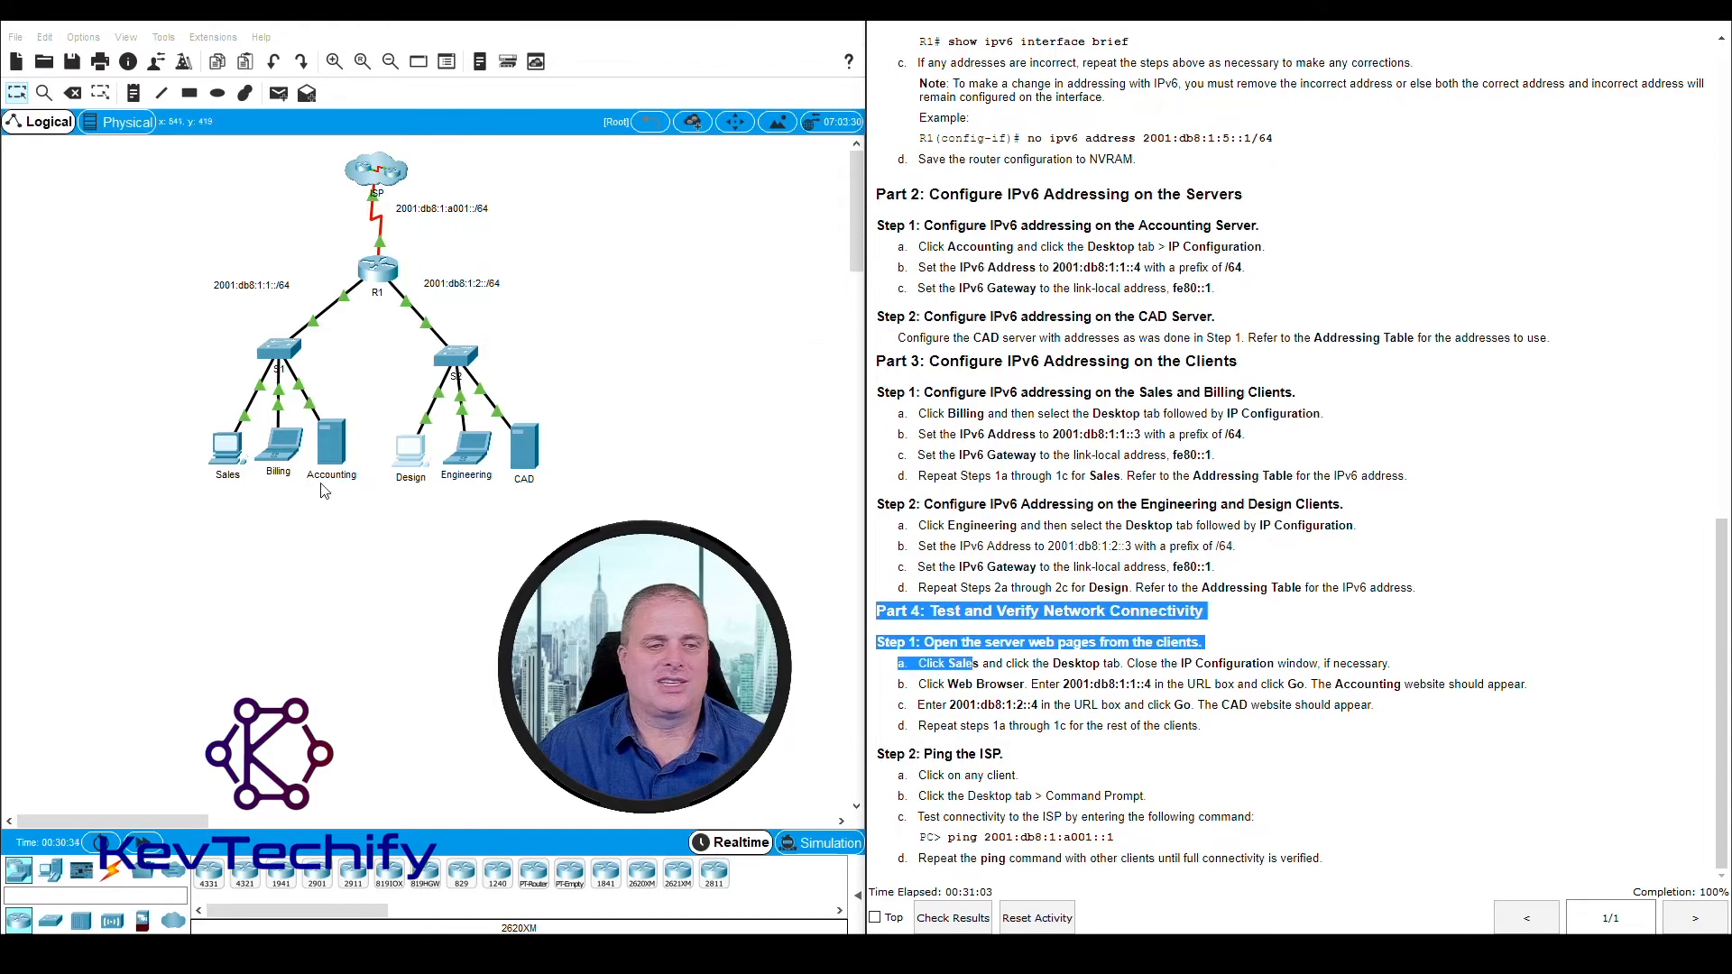
left_click(242, 463)
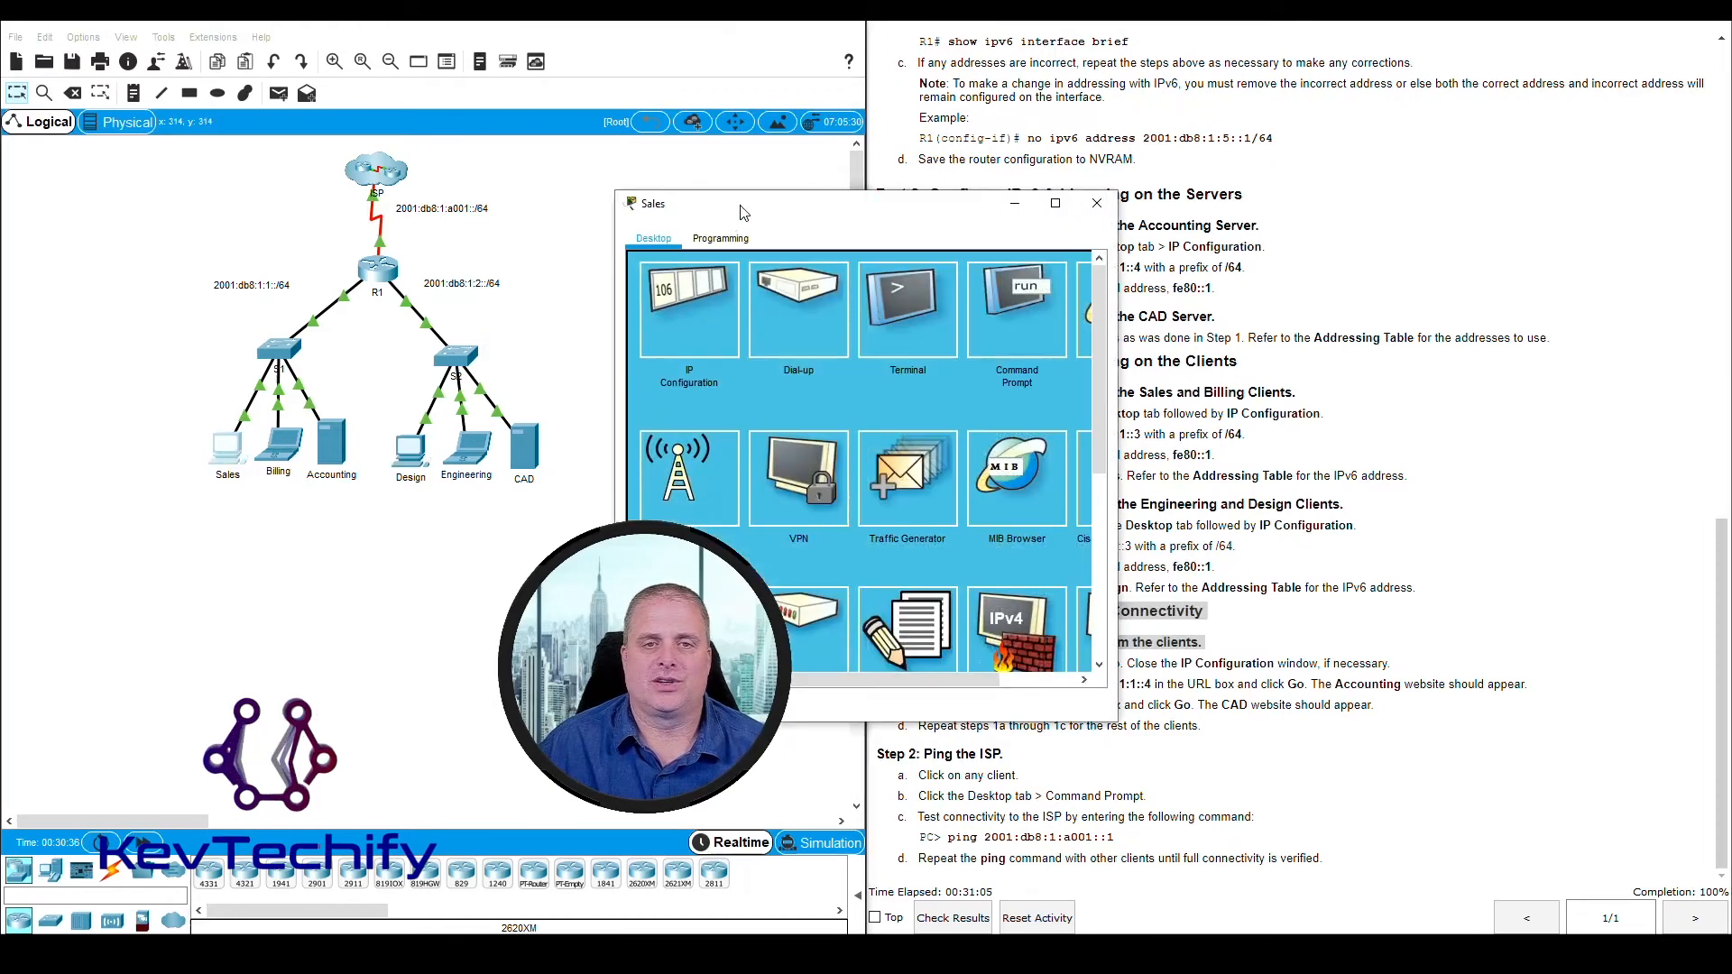
left_click_drag(741, 205, 199, 80)
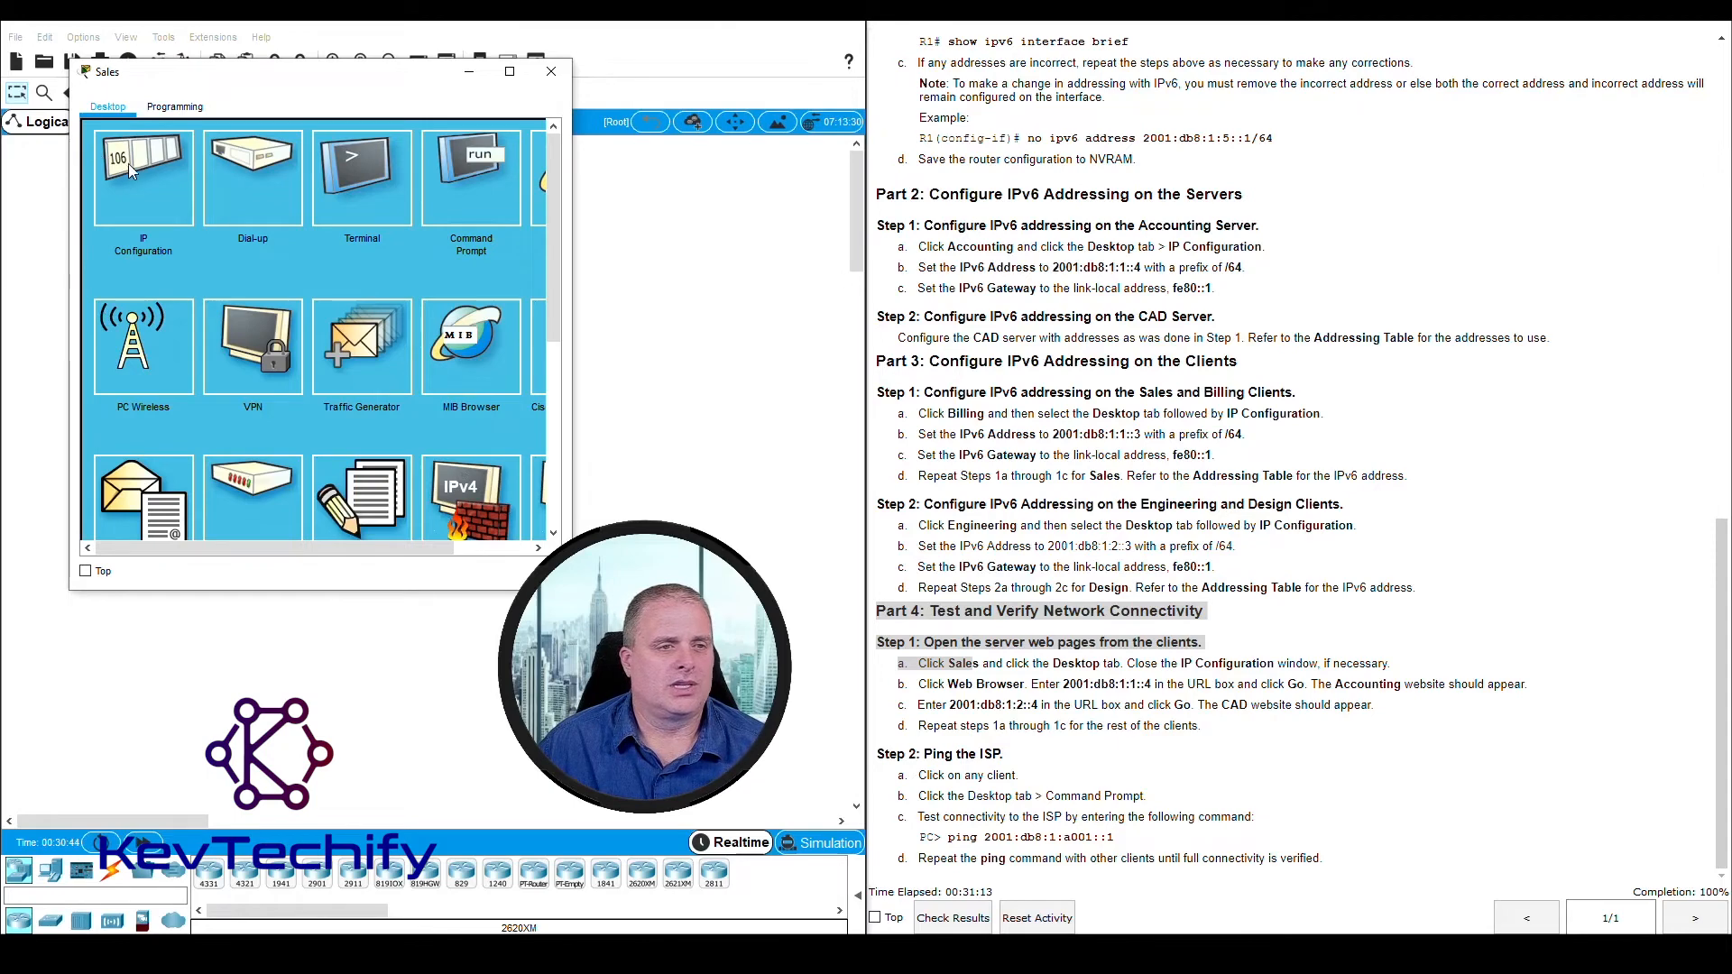
left_click(912, 686)
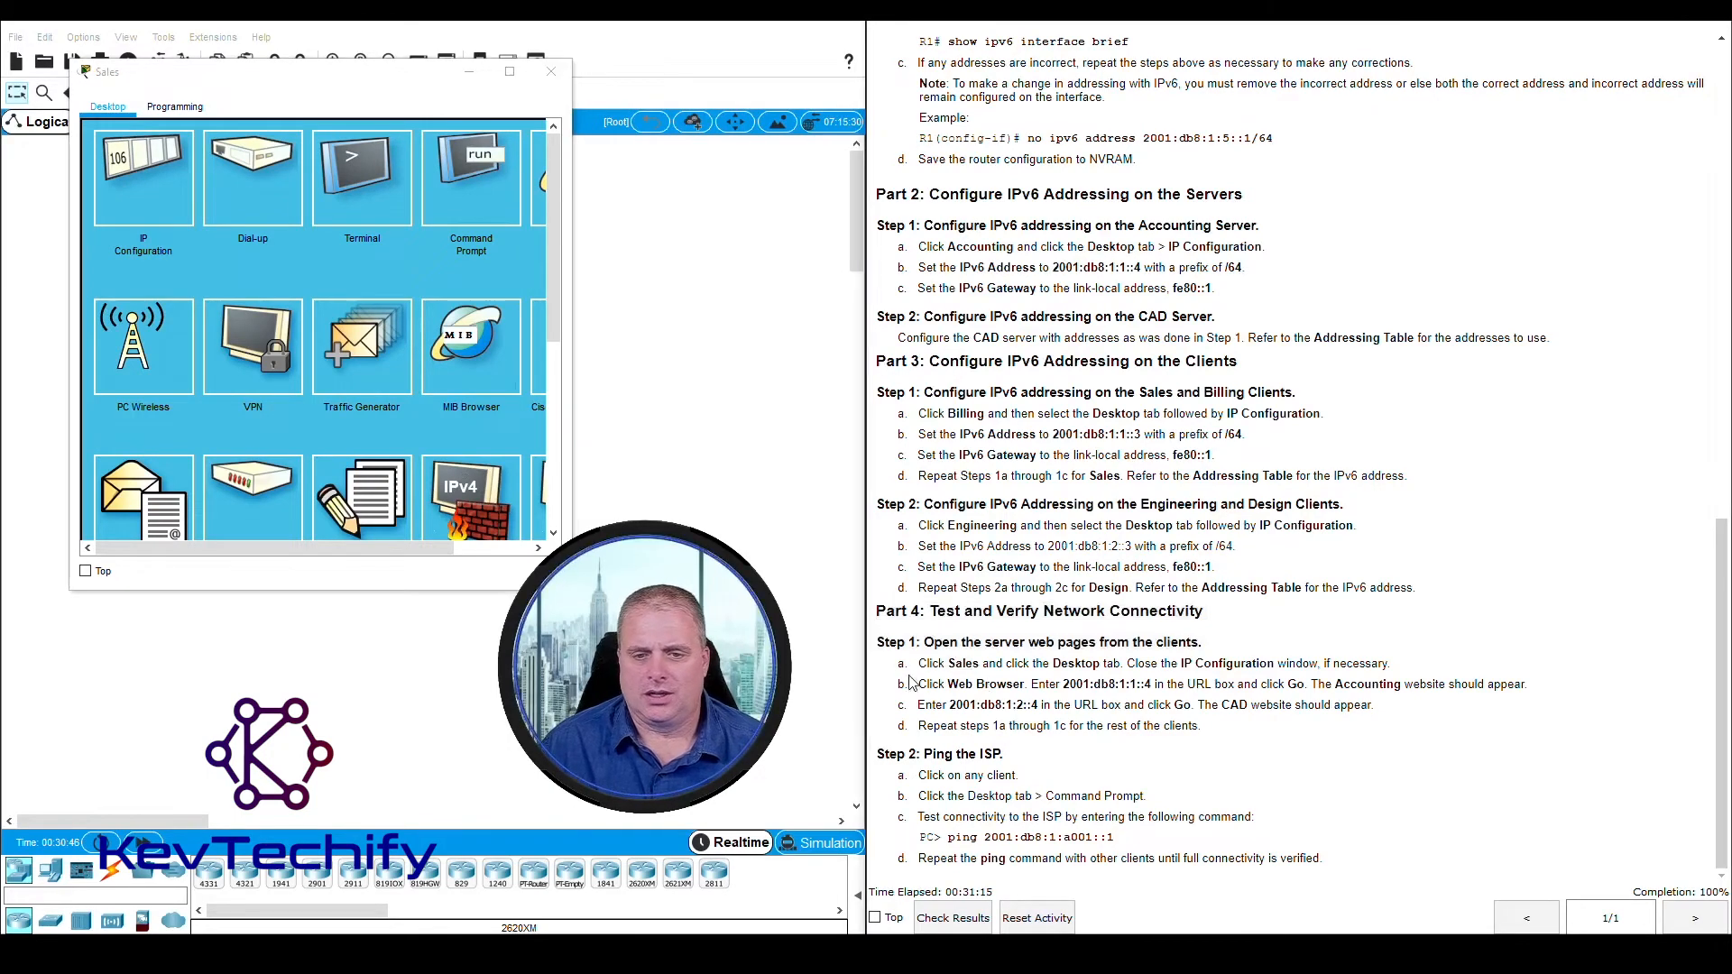
left_click_drag(920, 685, 1024, 690)
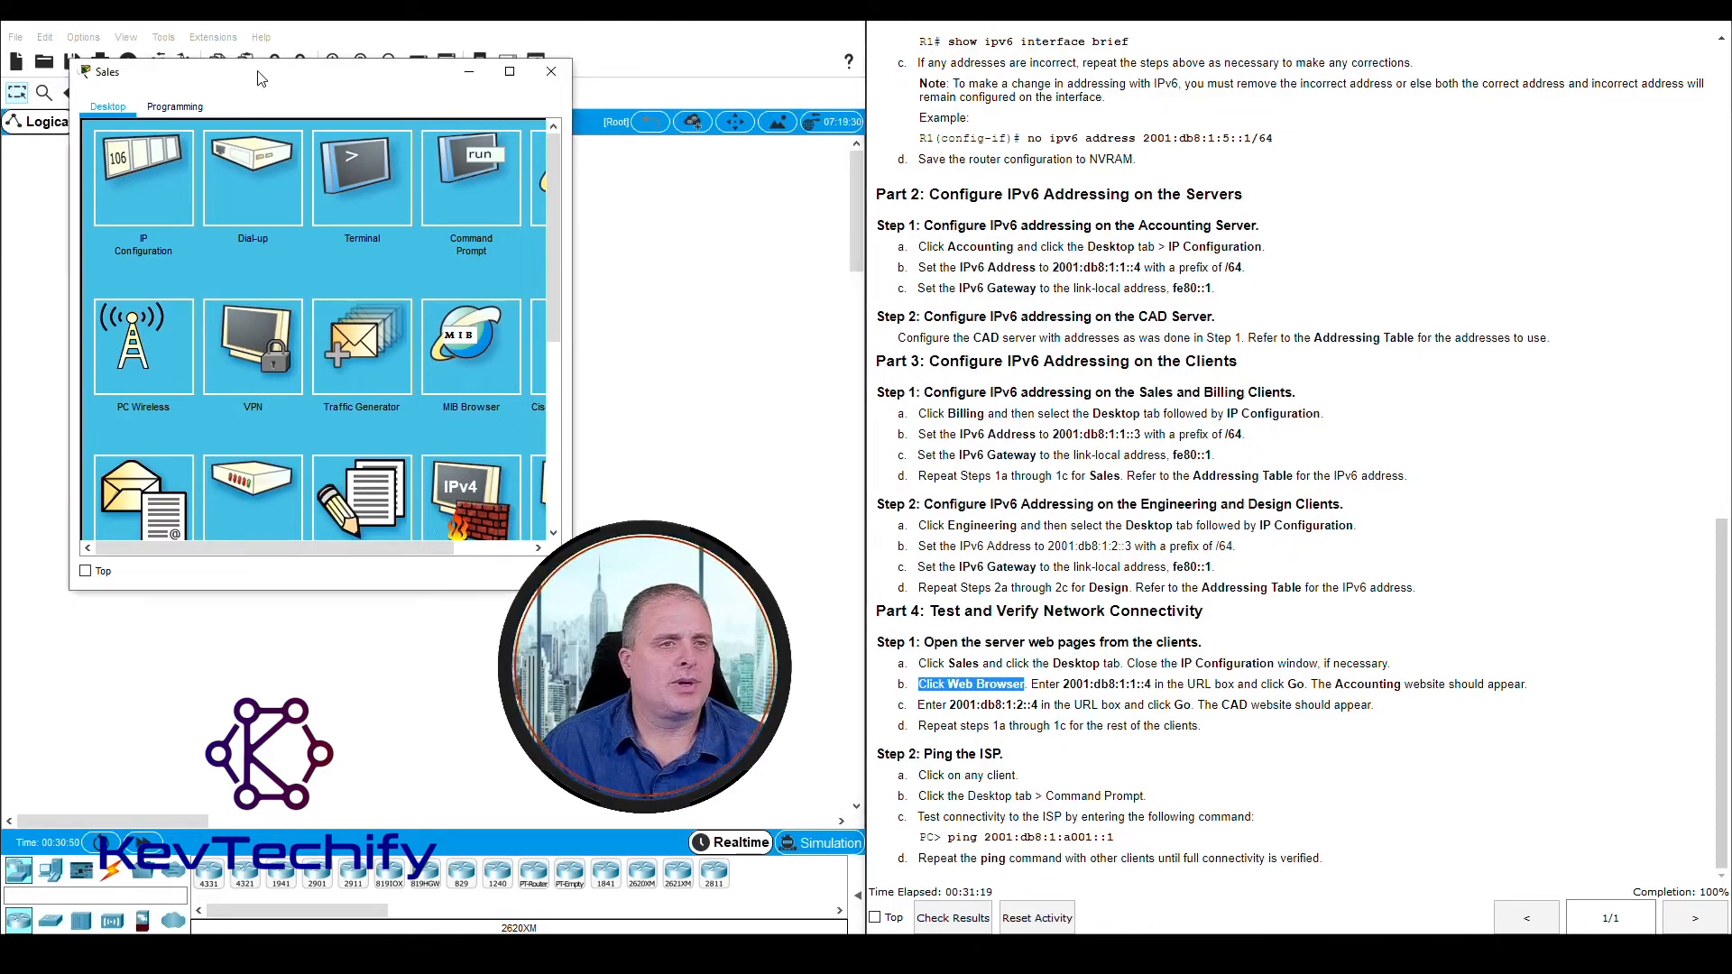
left_click_drag(261, 79, 217, 27)
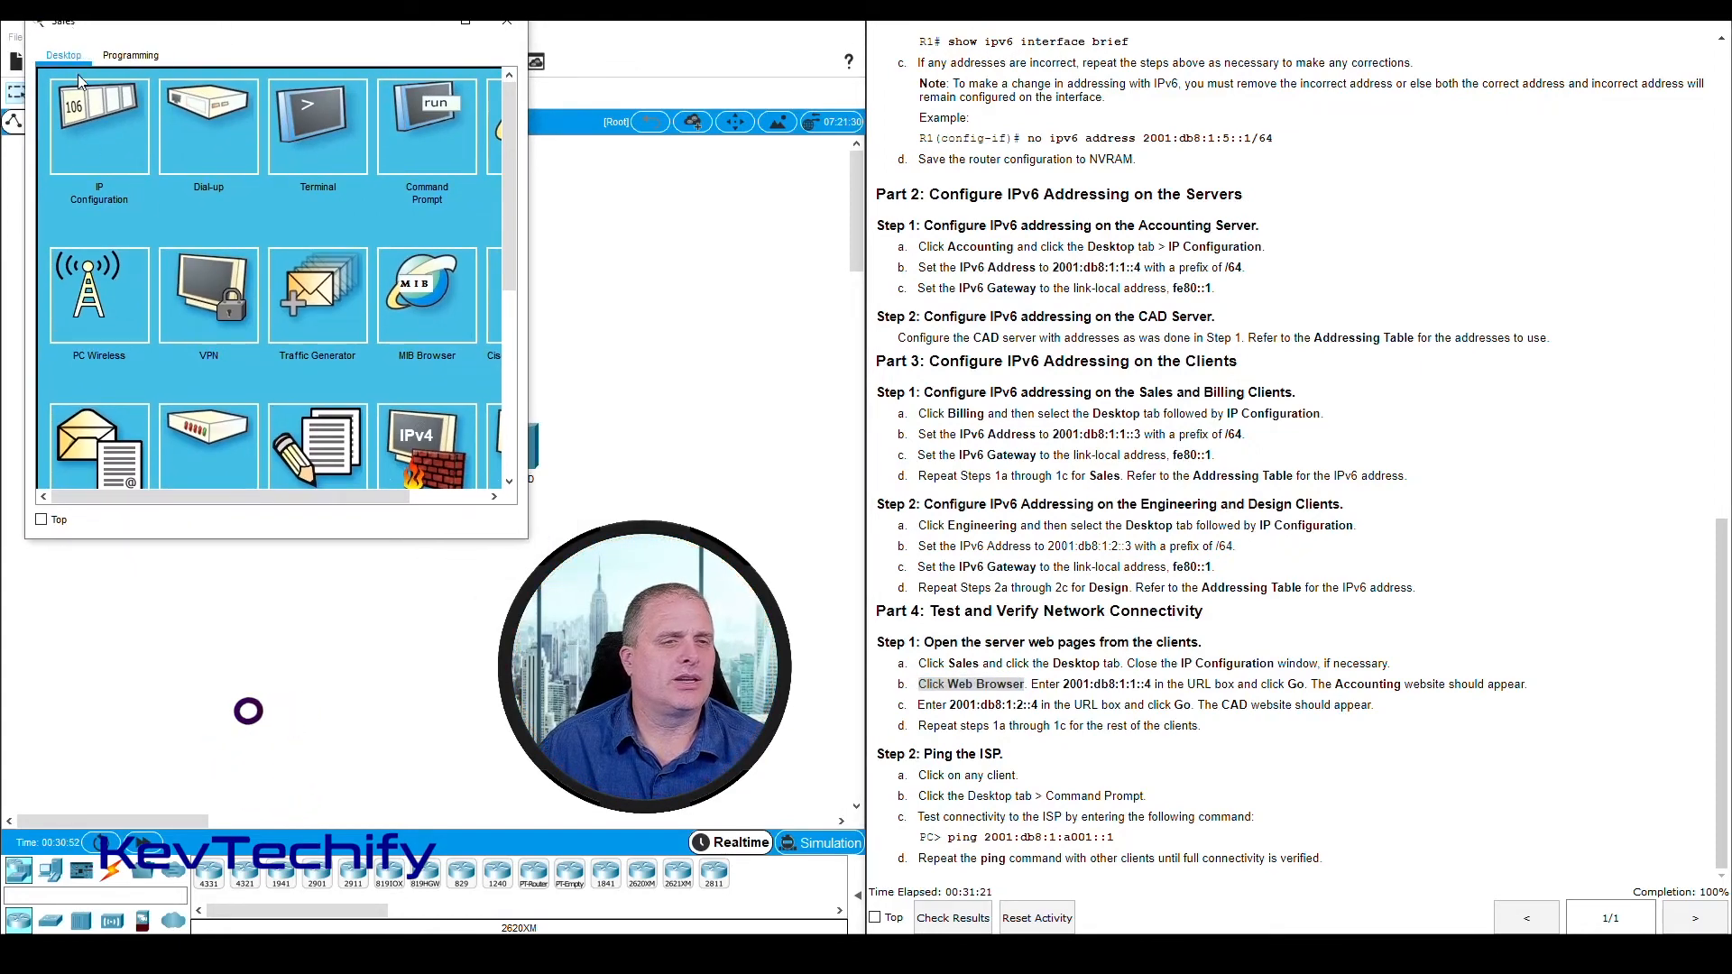
left_click_drag(516, 263, 655, 240)
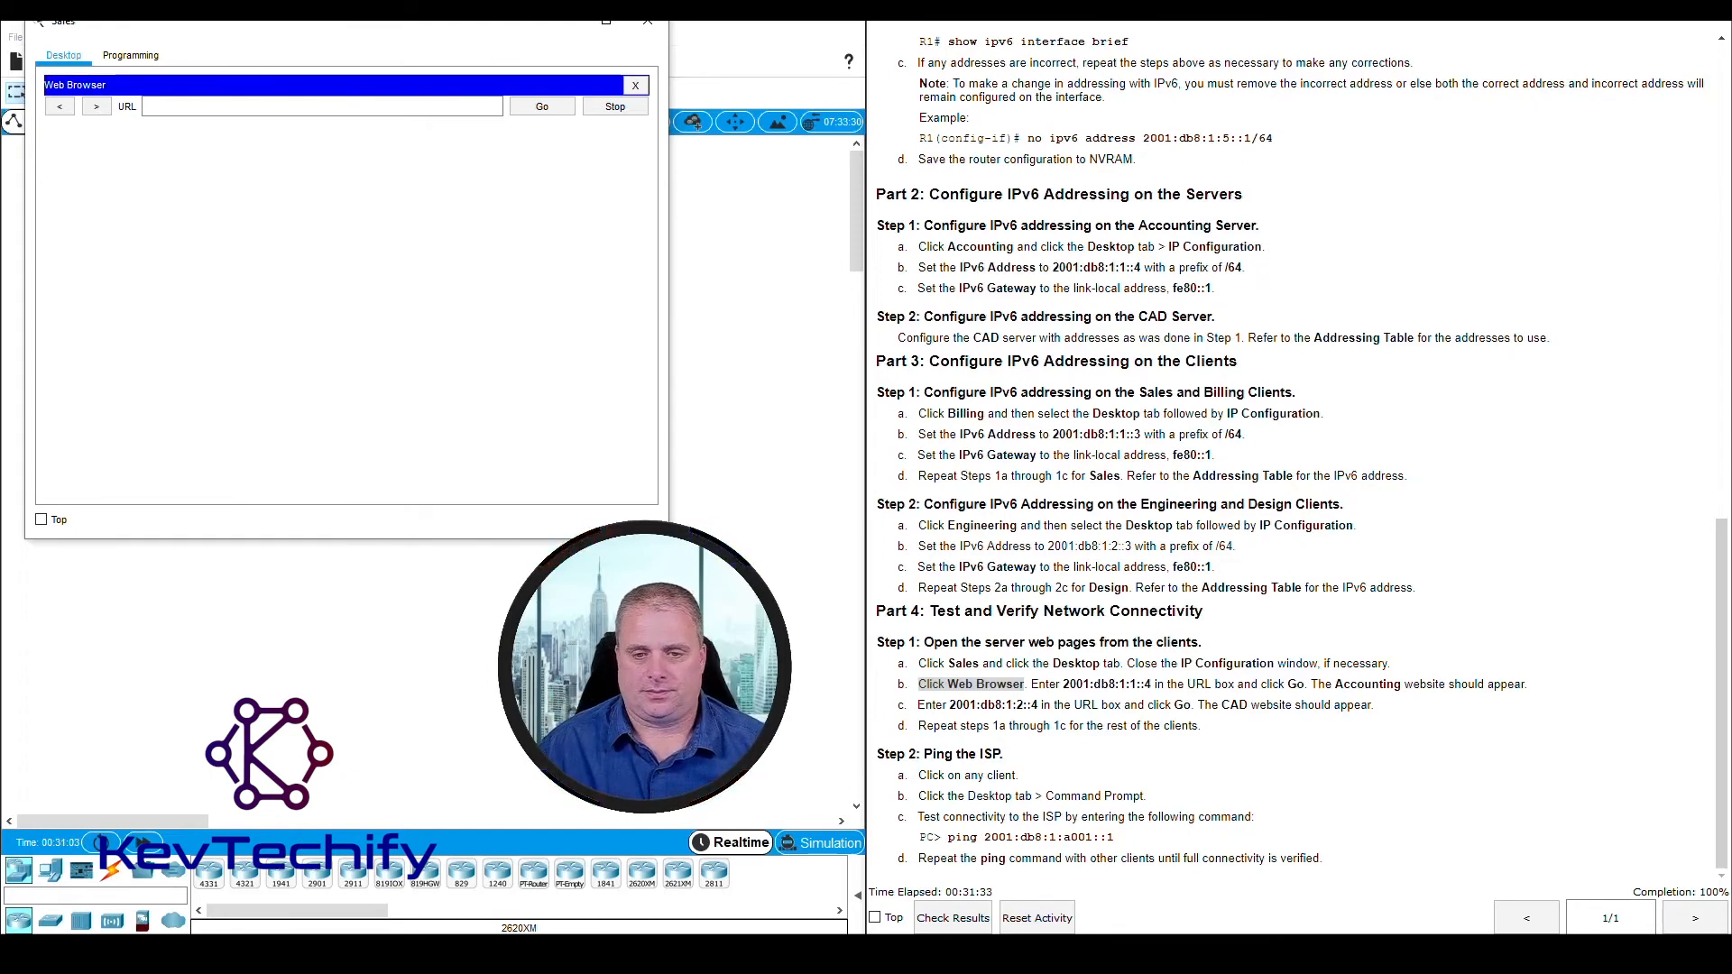
Load the Accounting server's web page at 2001:db8:1:1::4 in the Sales client's browser and check the page text
left_click(1058, 686)
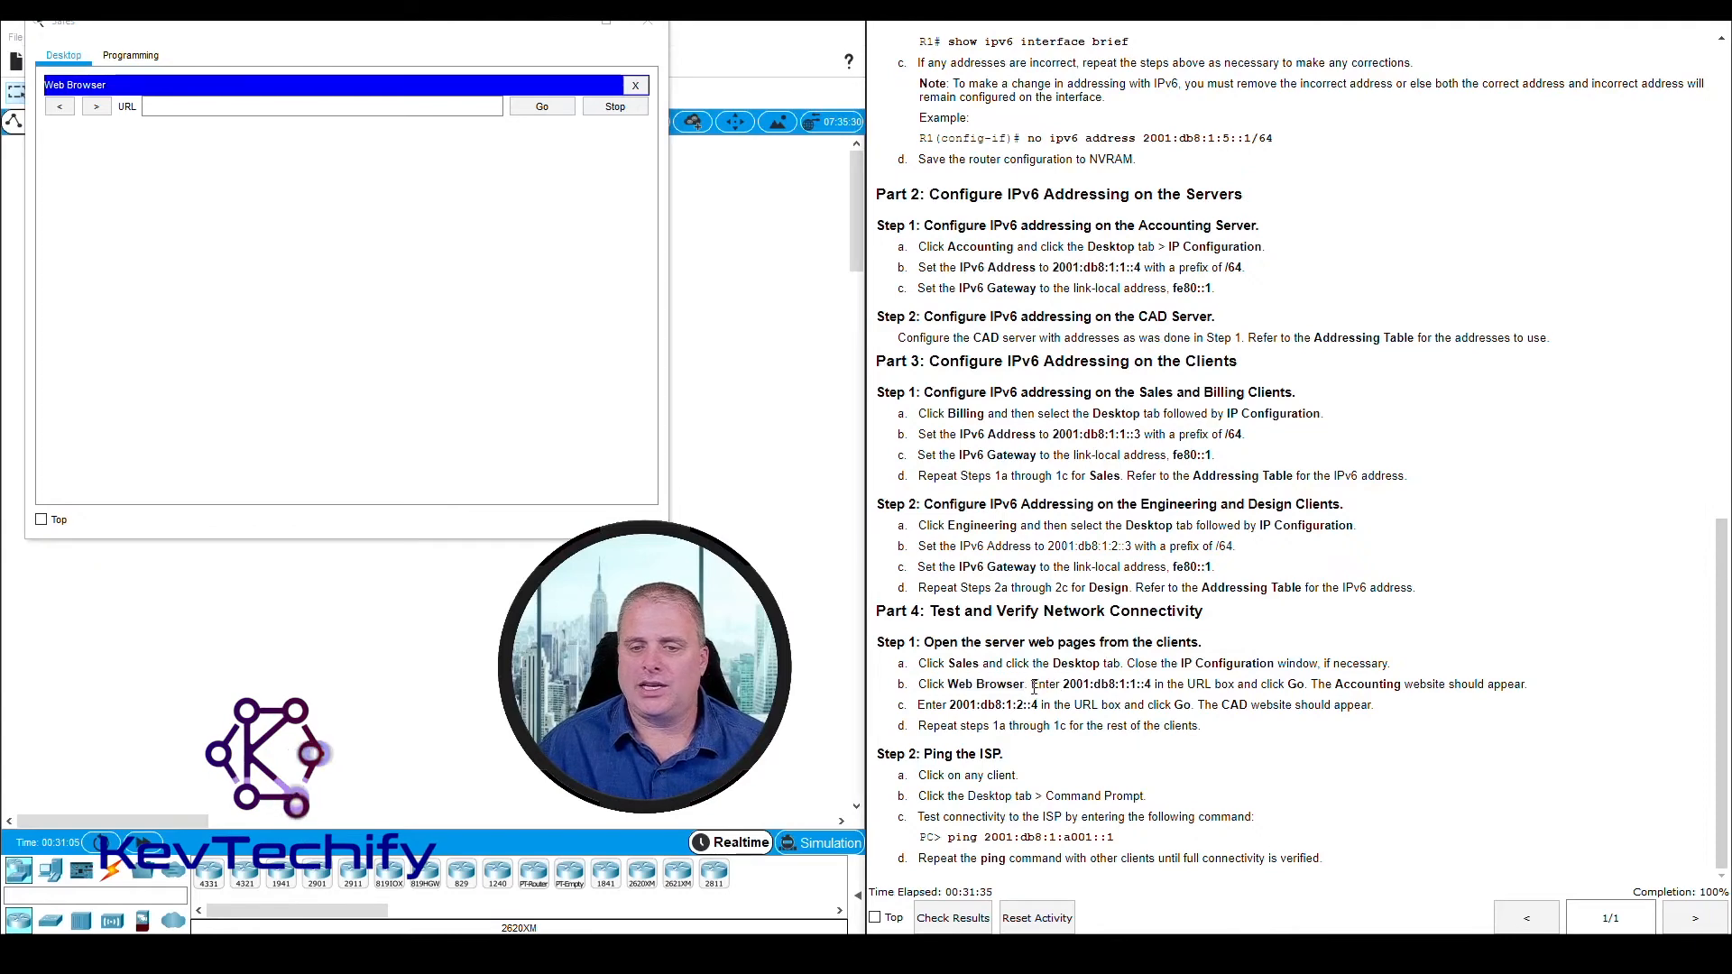
left_click_drag(1033, 685, 1151, 686)
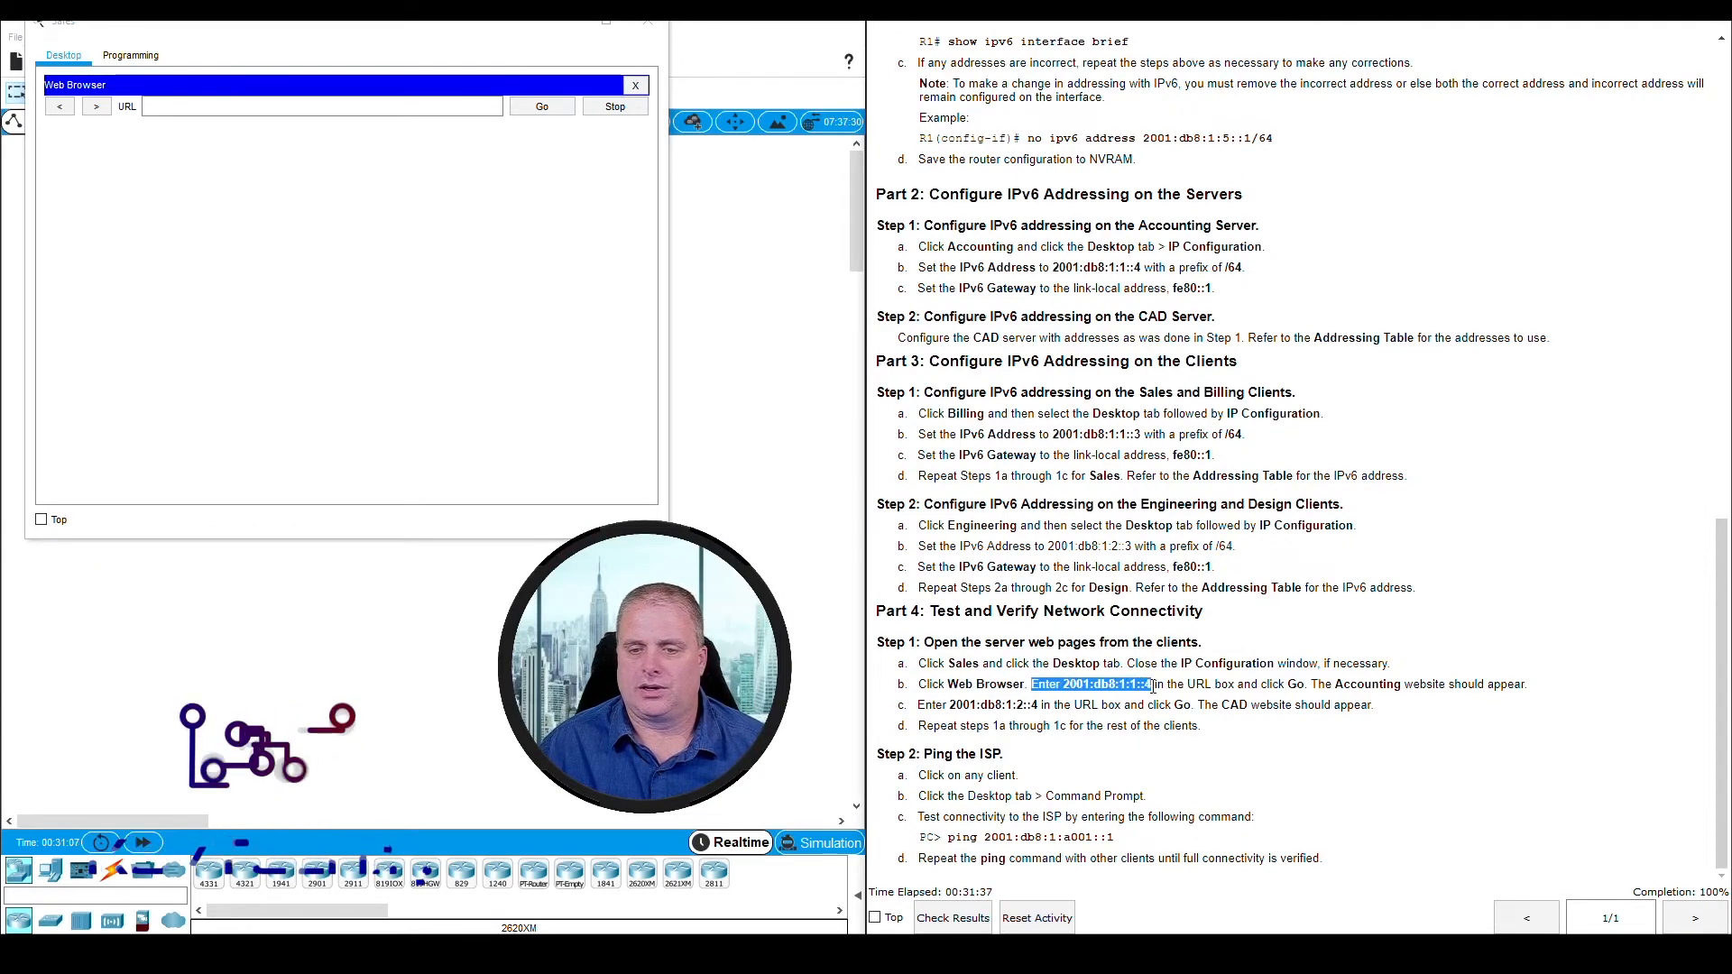
left_click(214, 108)
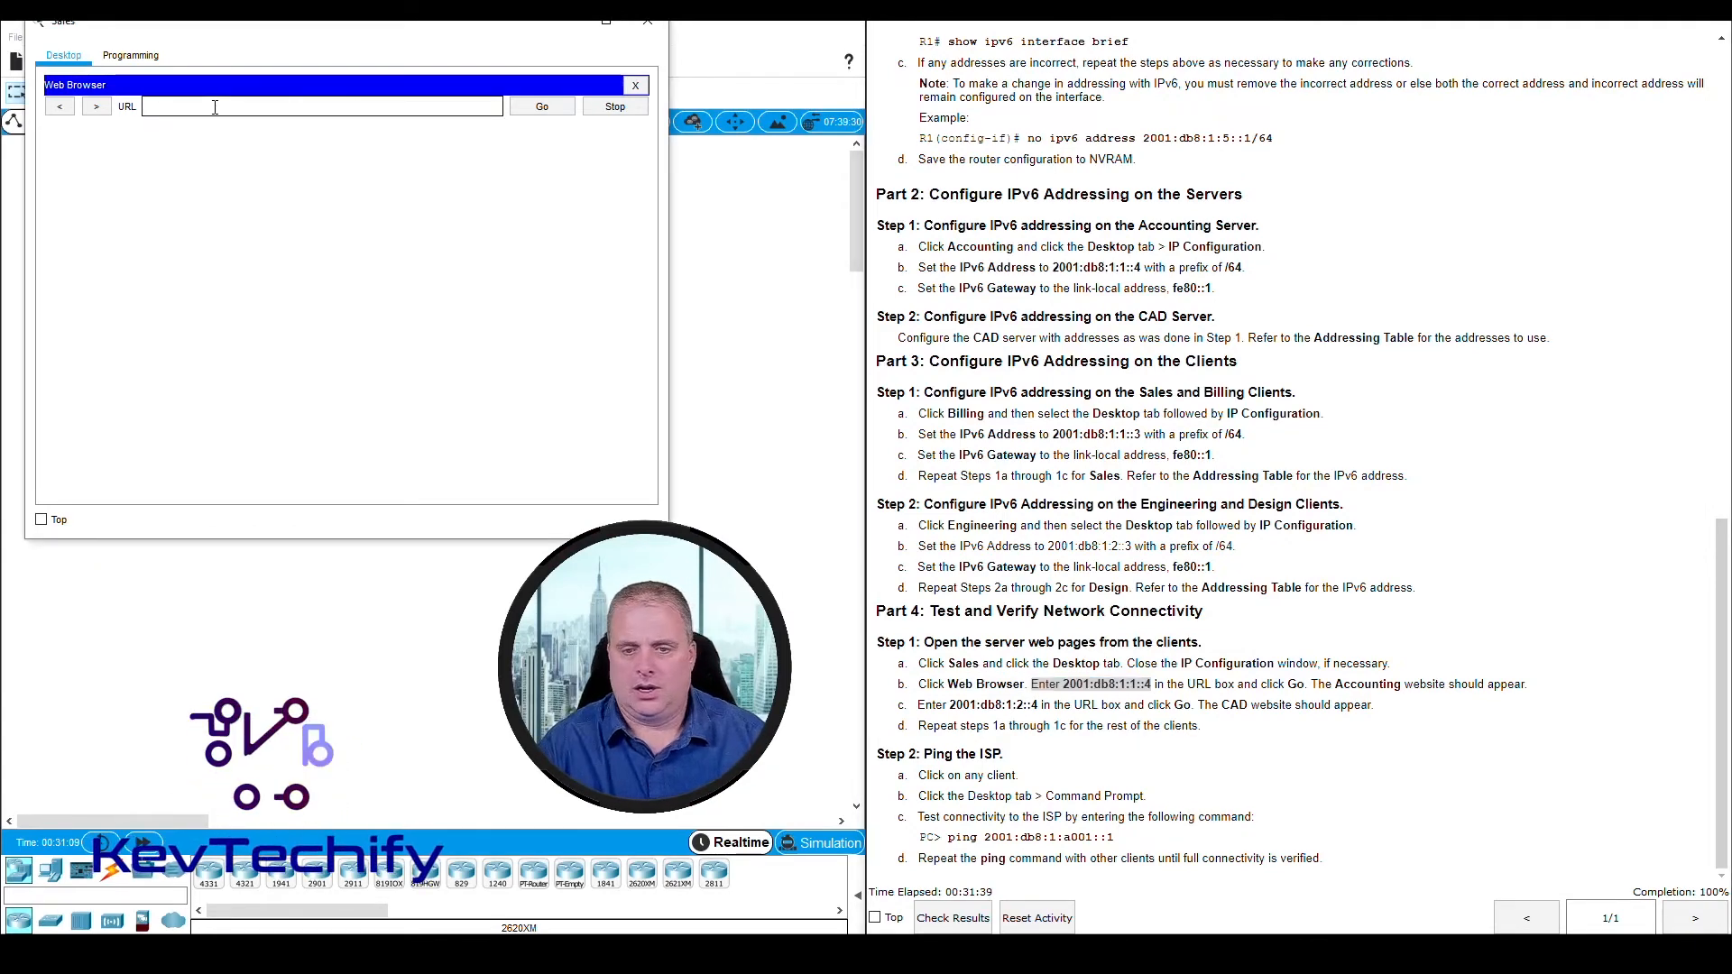
type("2001")
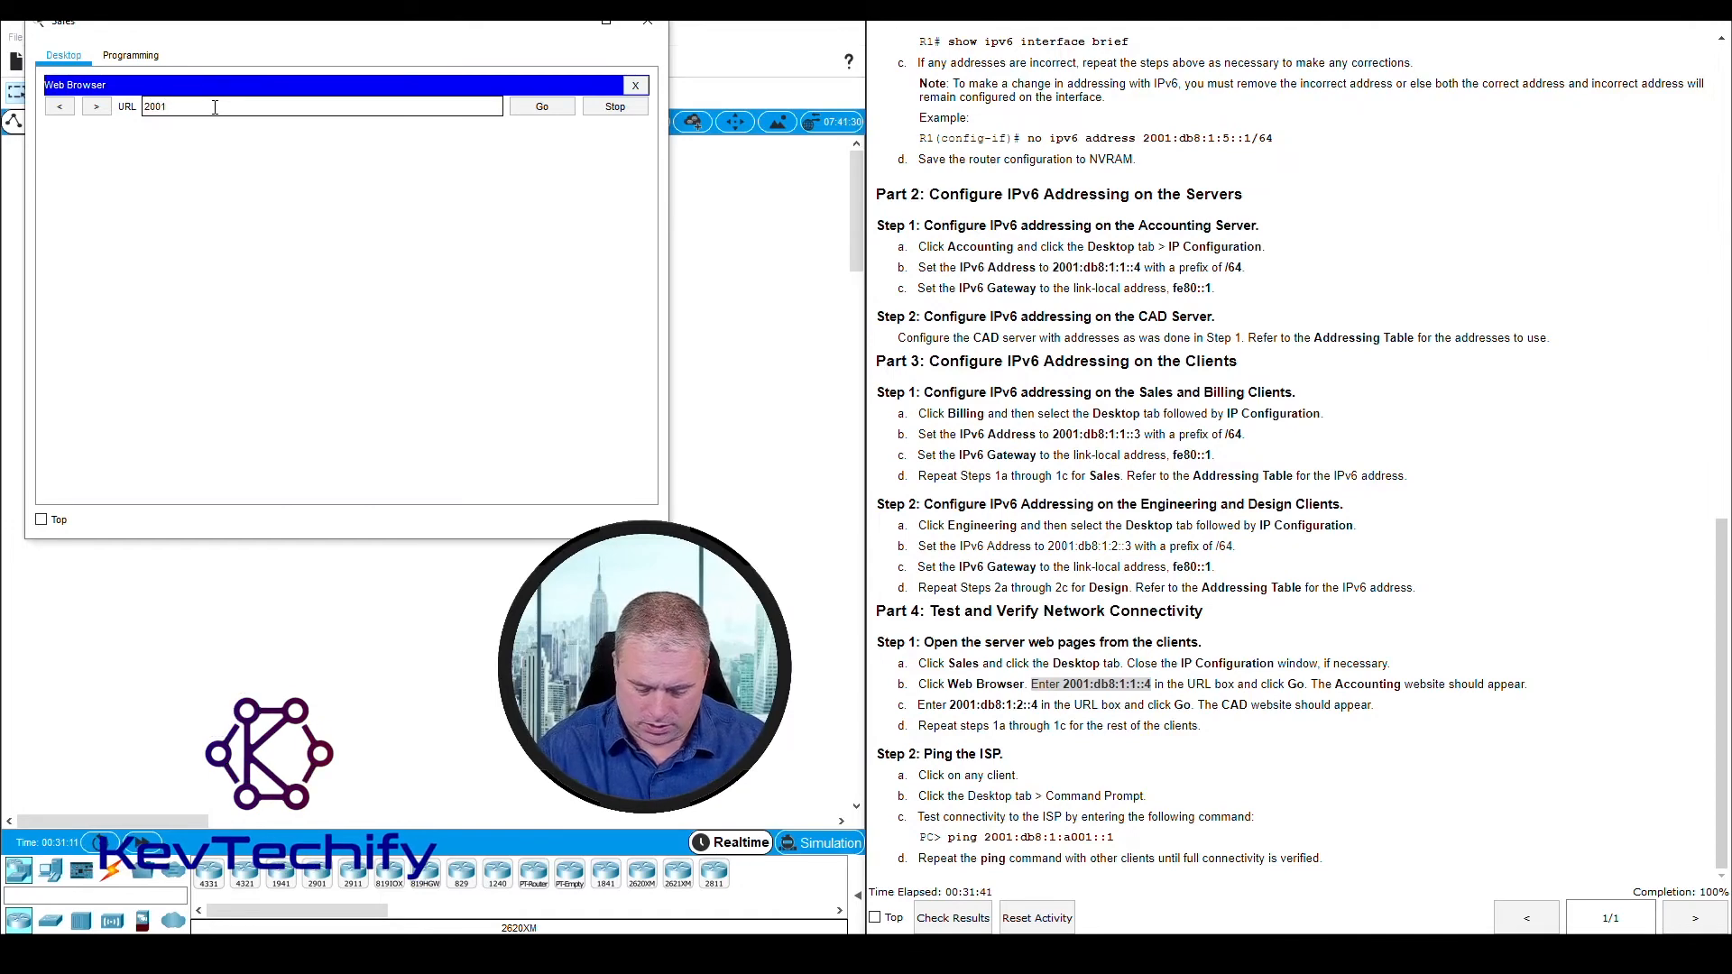
type(":db8")
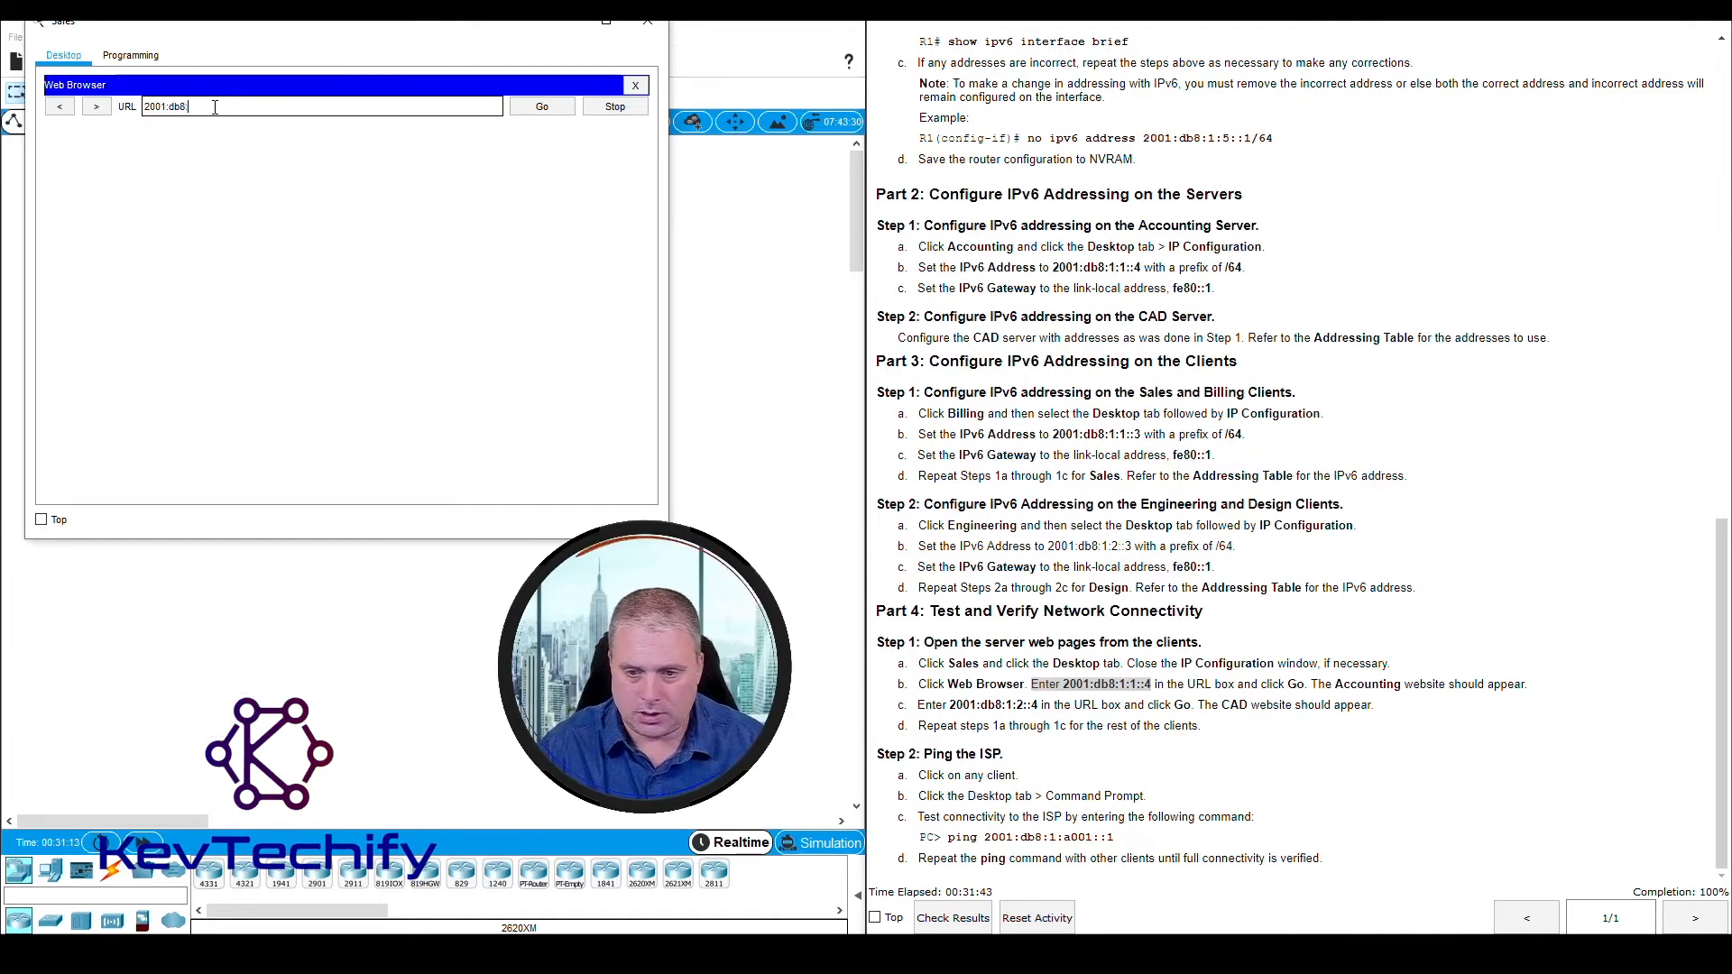
type(":1")
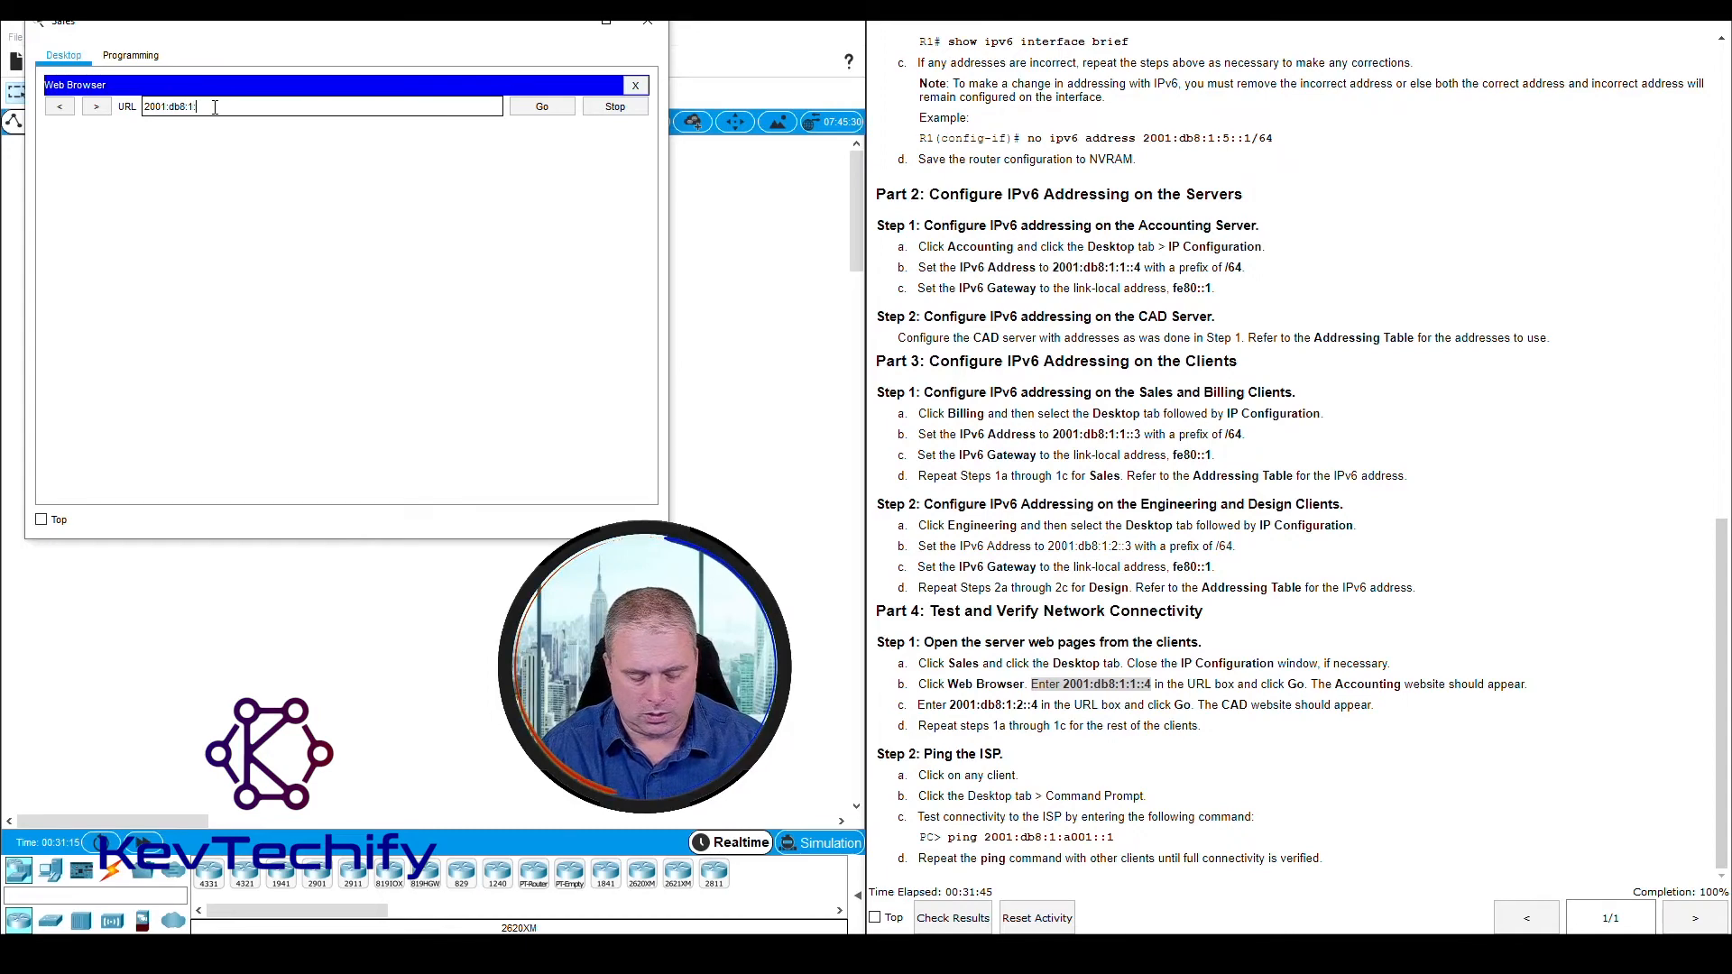
type(":1::4")
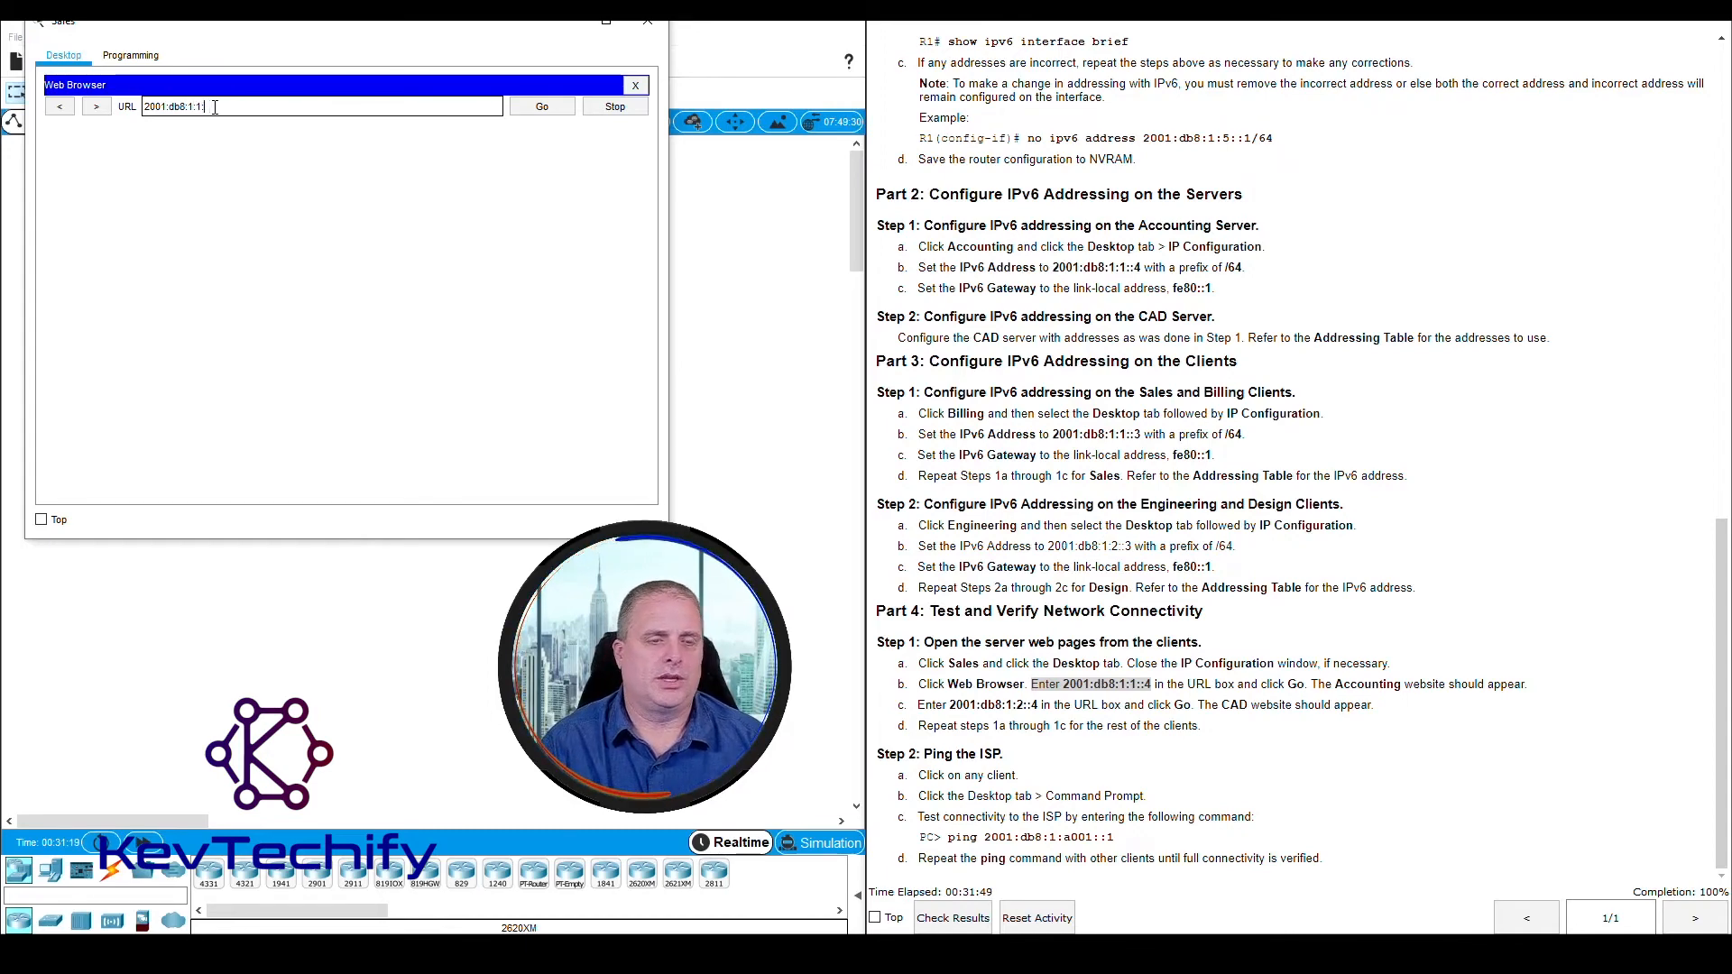
type(":4")
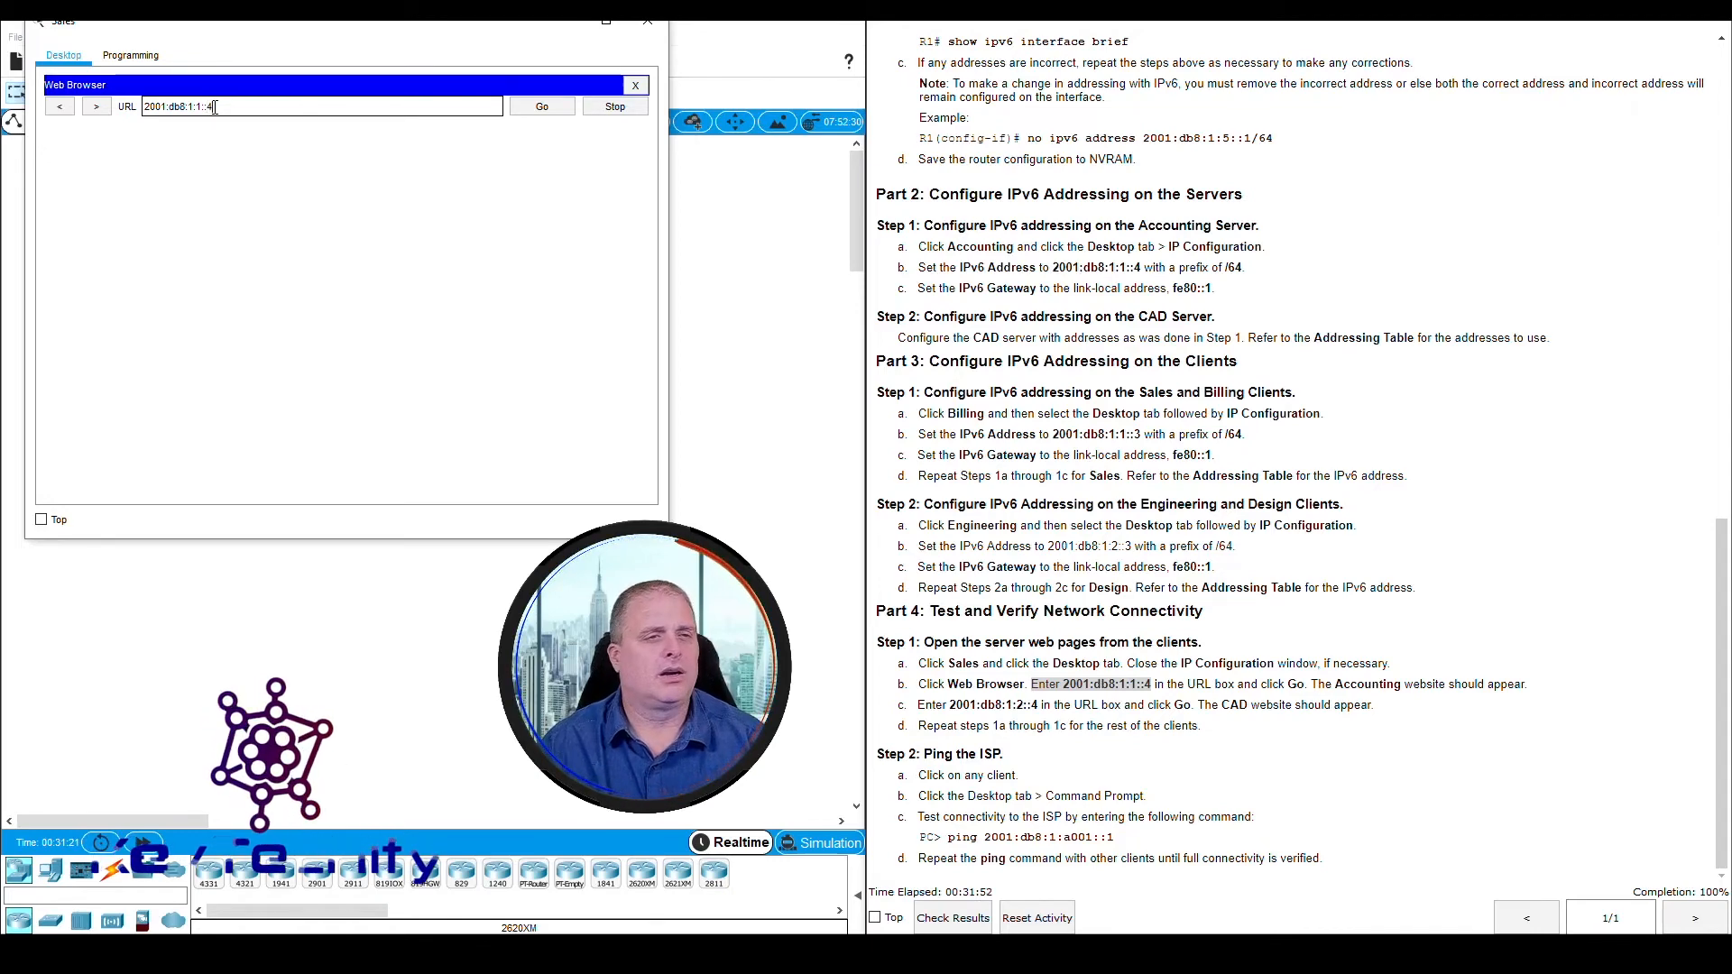
key("Return")
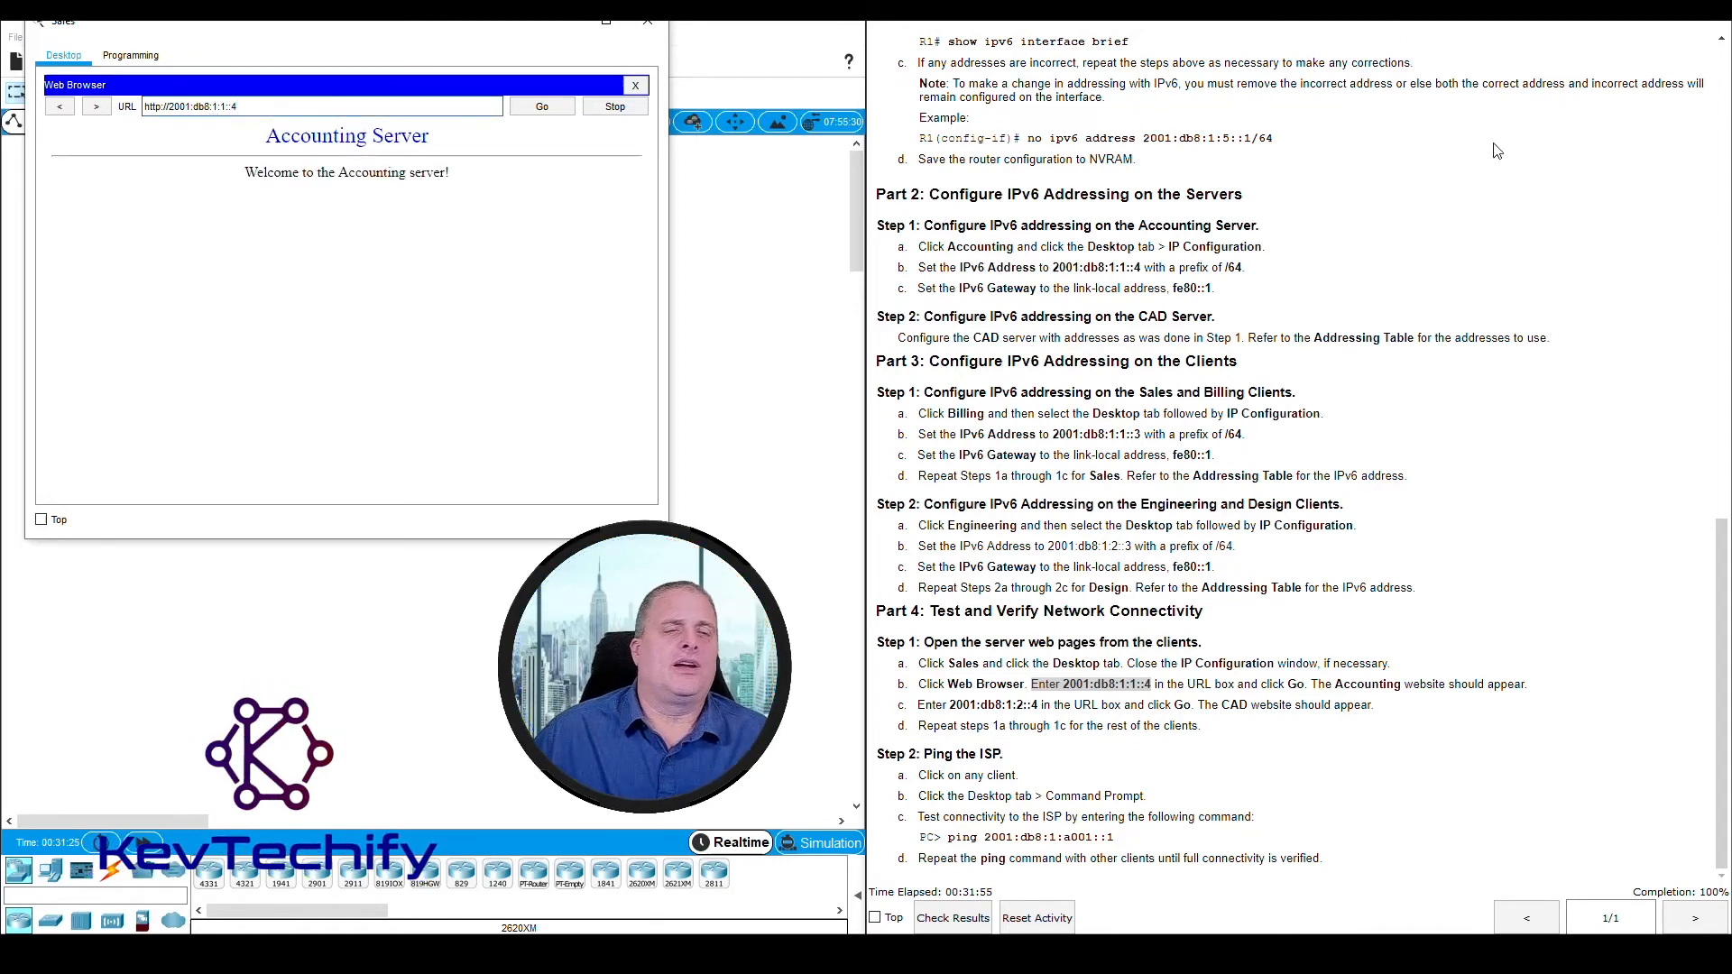
left_click_drag(277, 131, 446, 169)
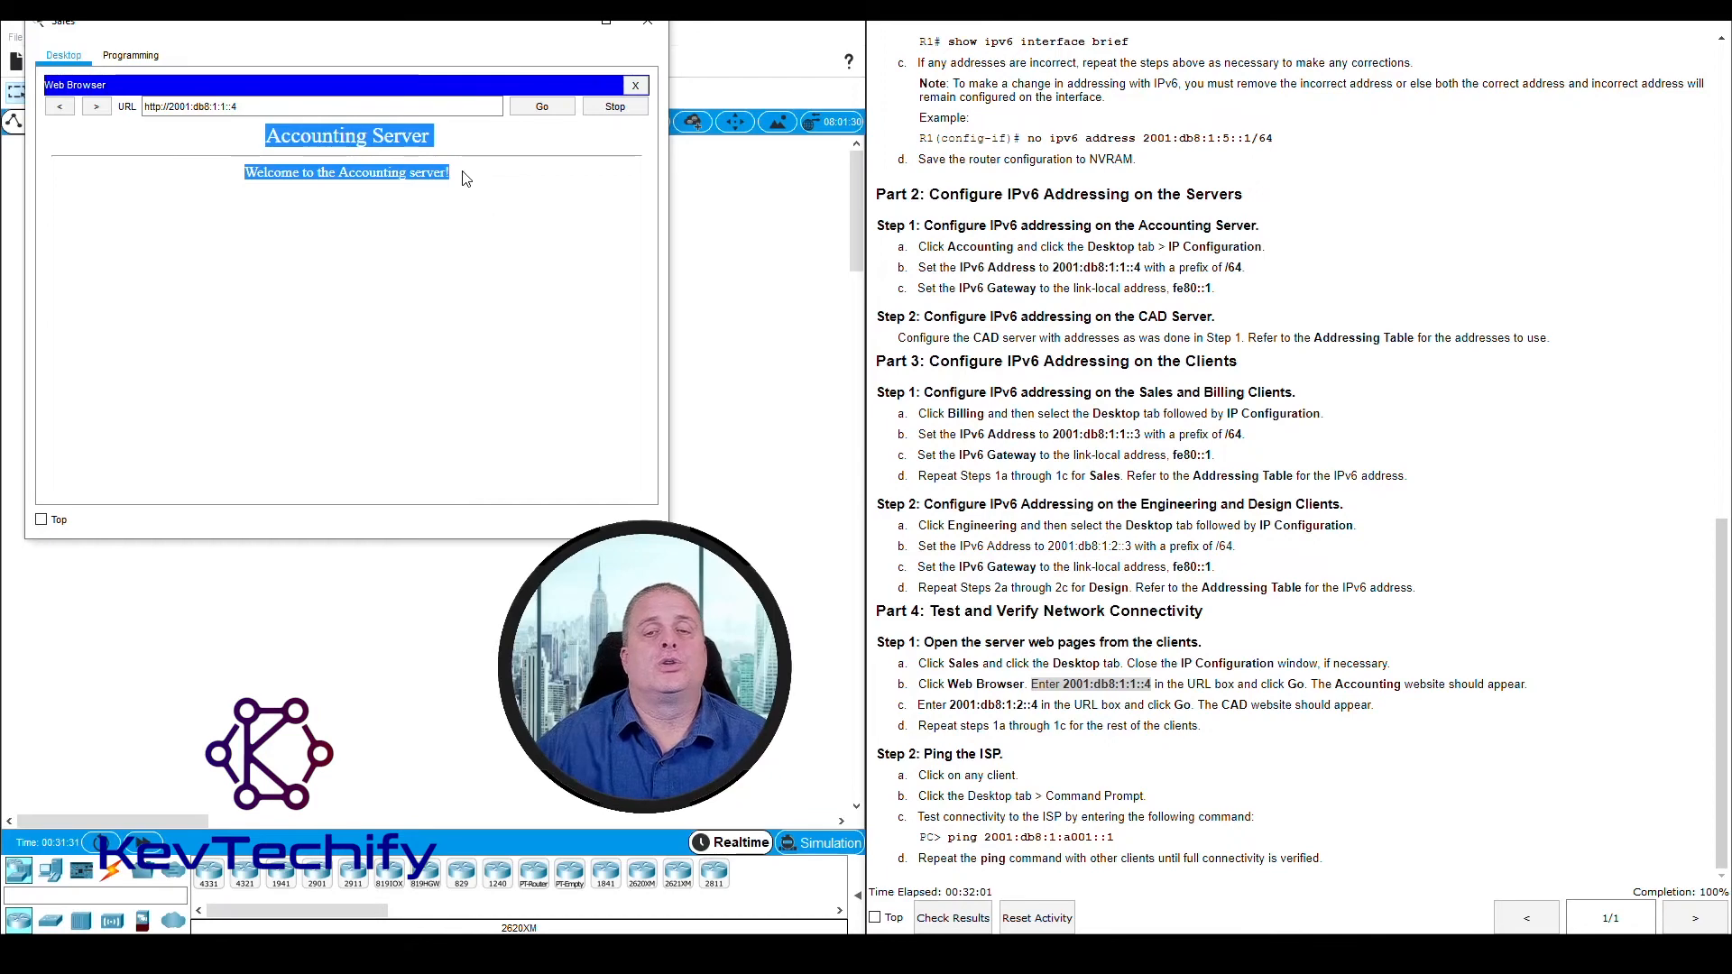
Read Part 4, Steps 1b and 1c and compare the Accounting and CAD server addresses
left_click(1235, 703)
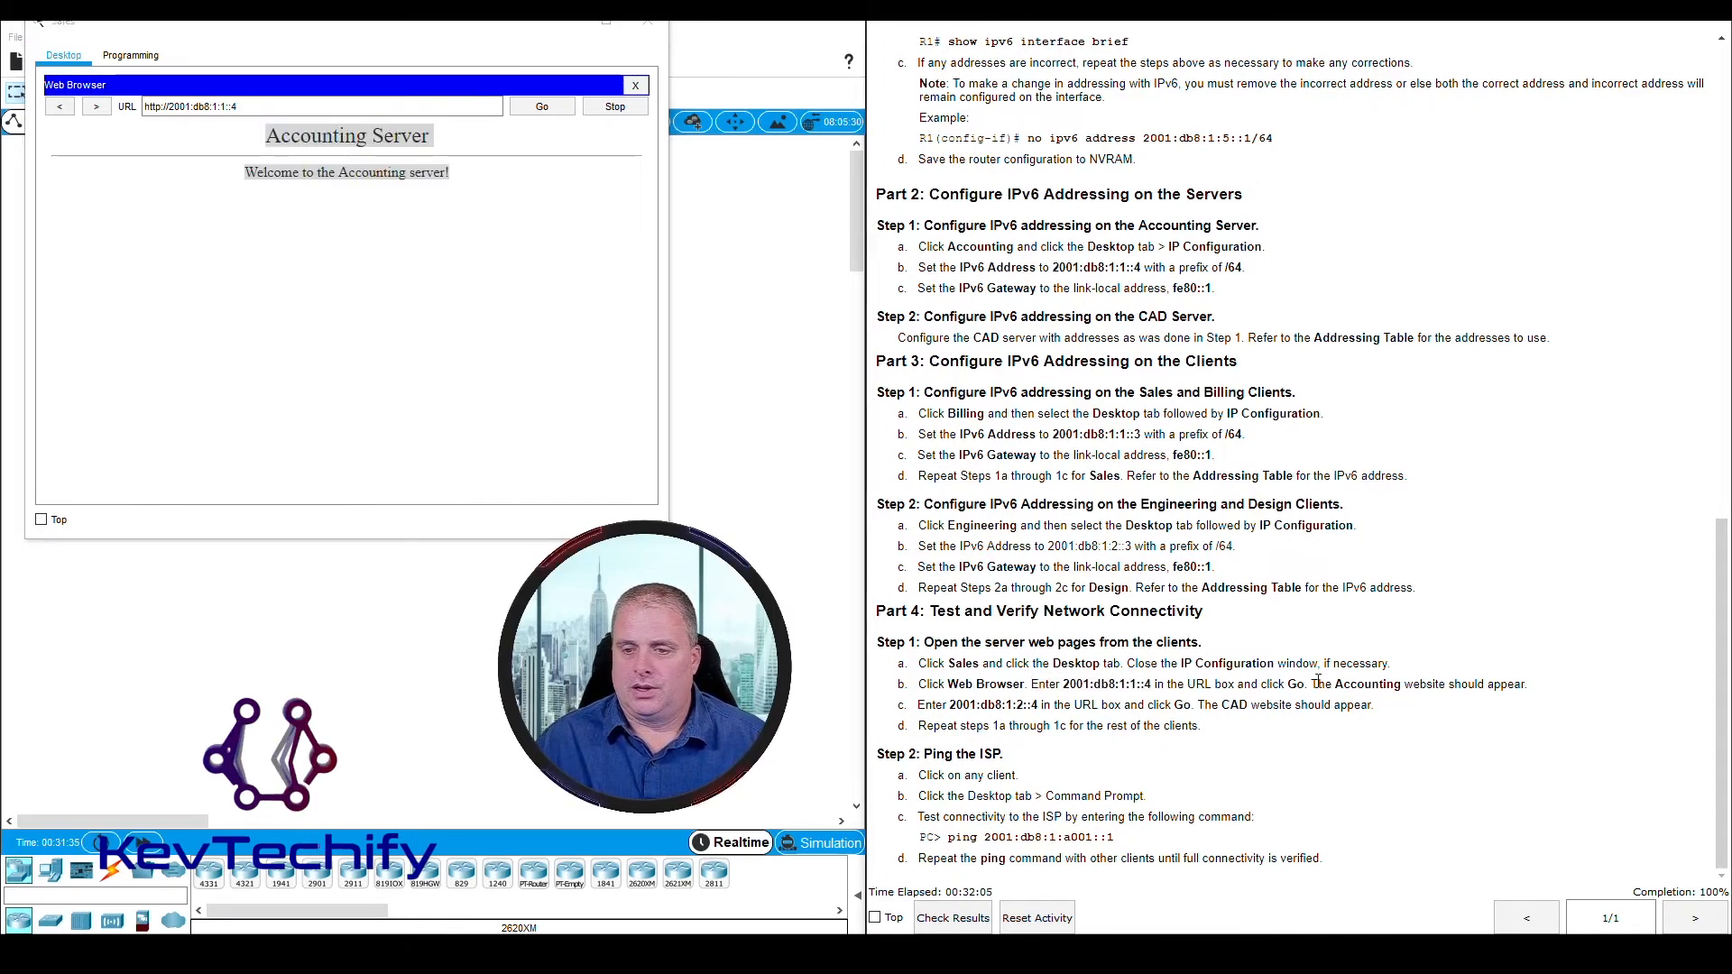
left_click_drag(1318, 684, 1523, 684)
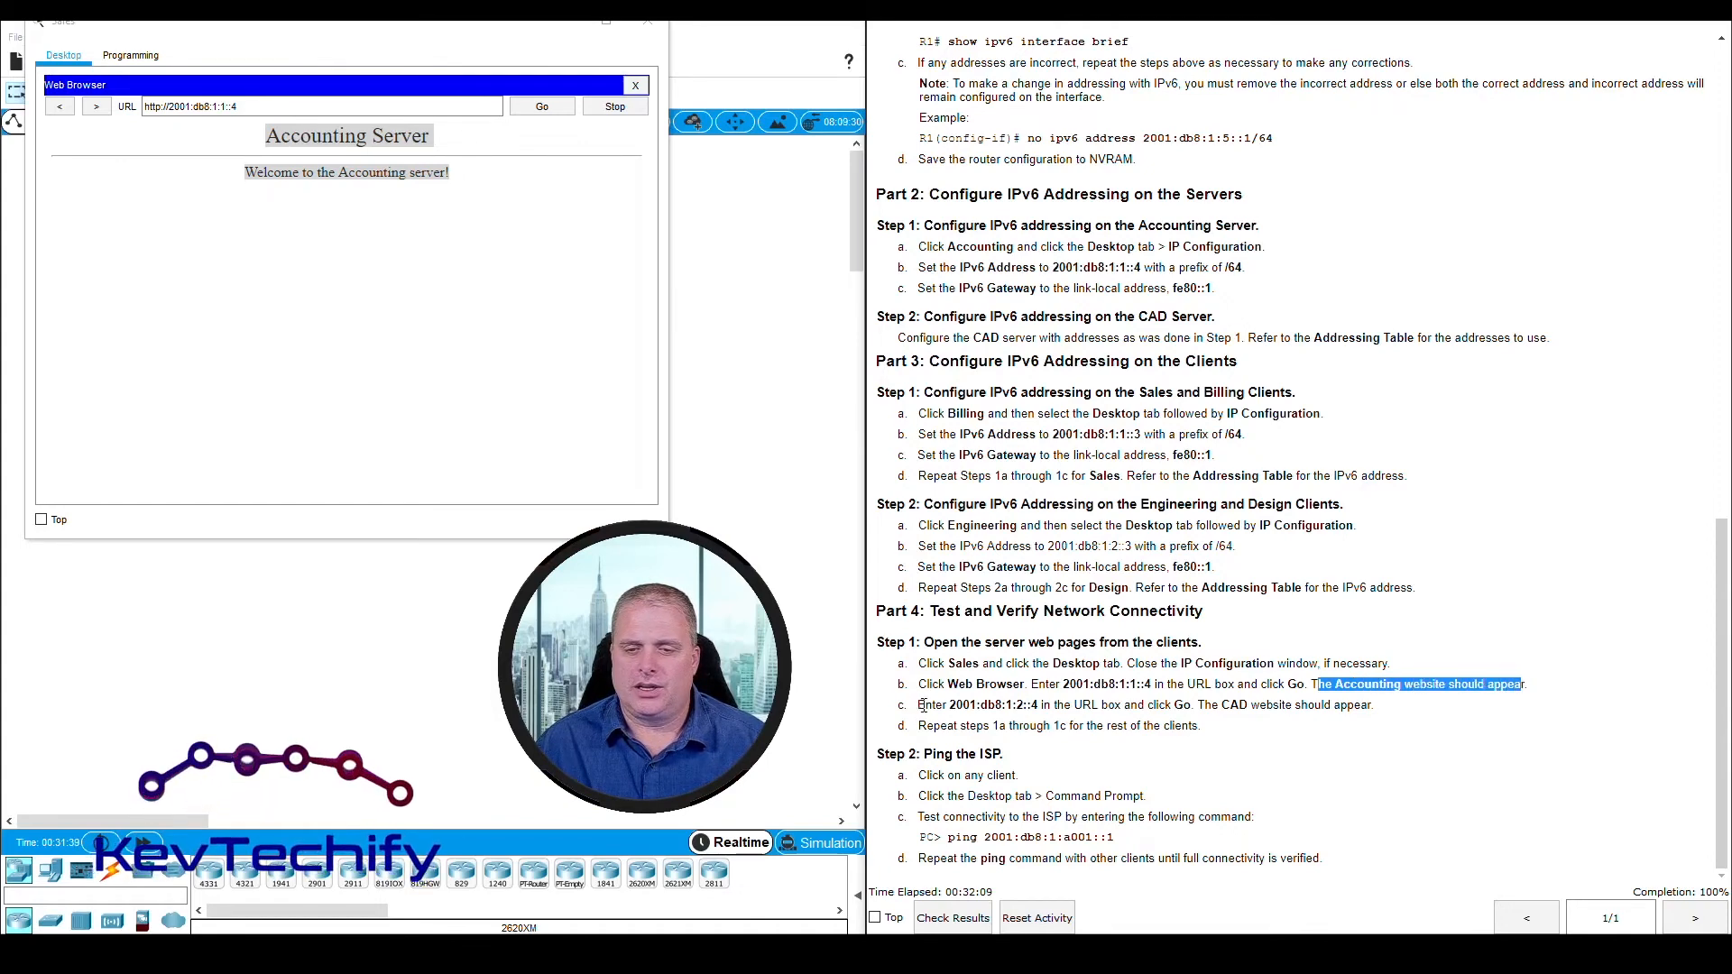
left_click_drag(925, 708, 1049, 709)
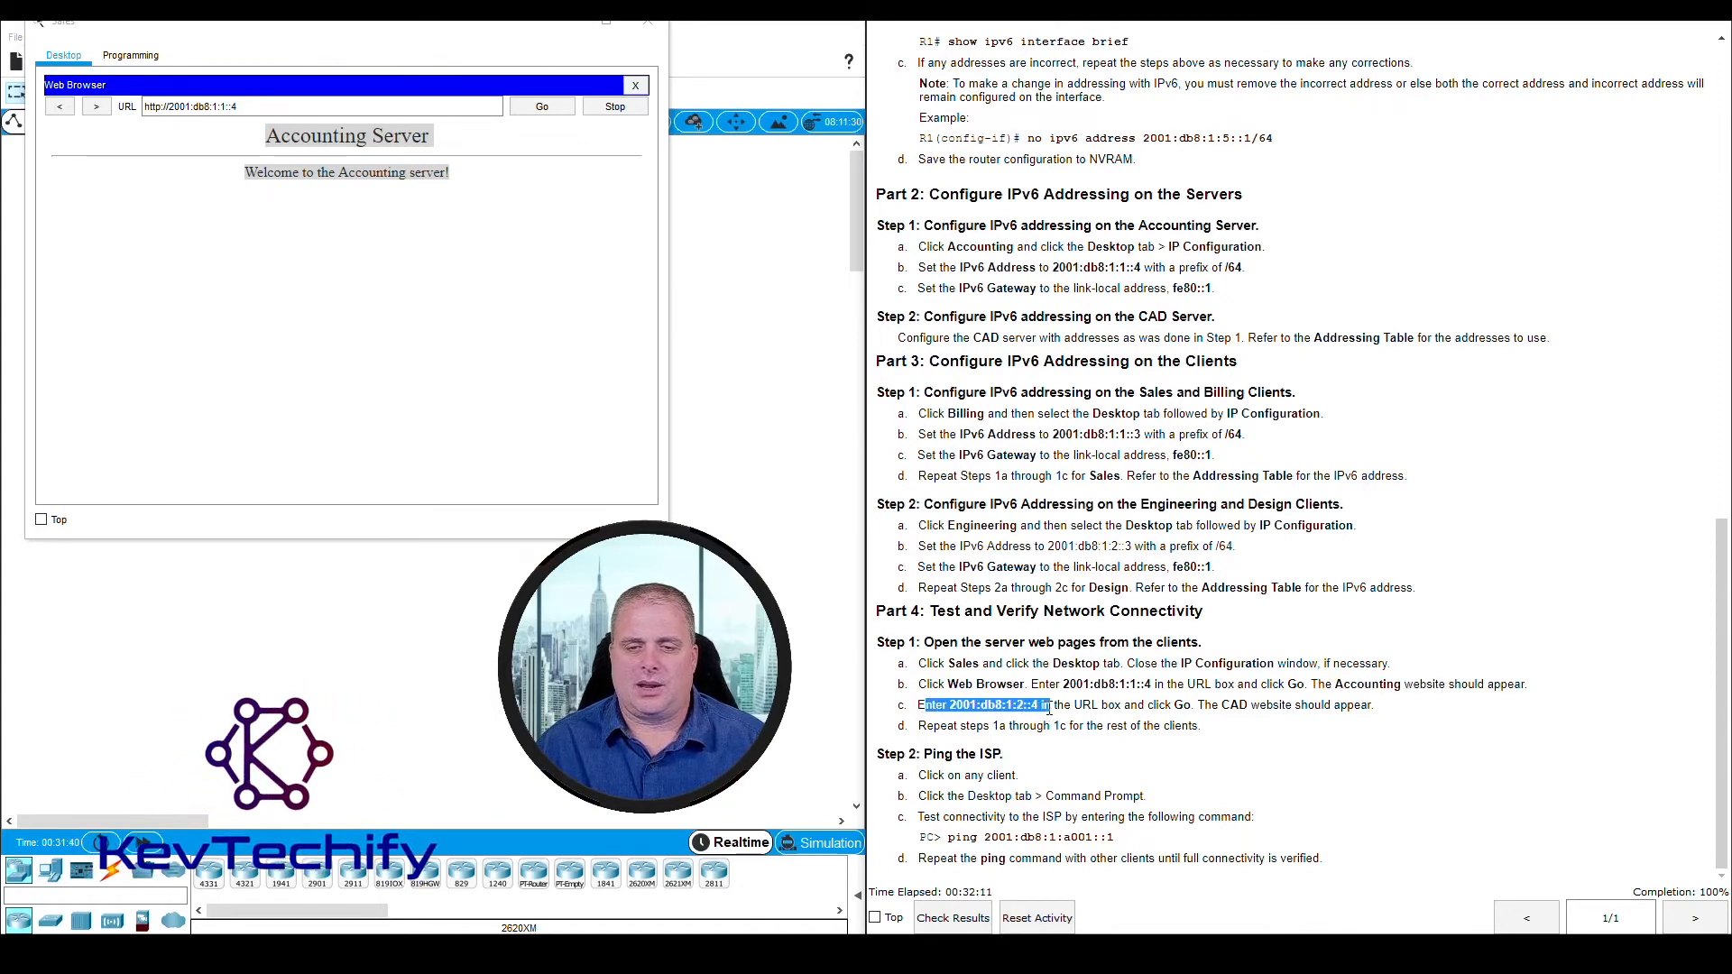
left_click(1049, 709)
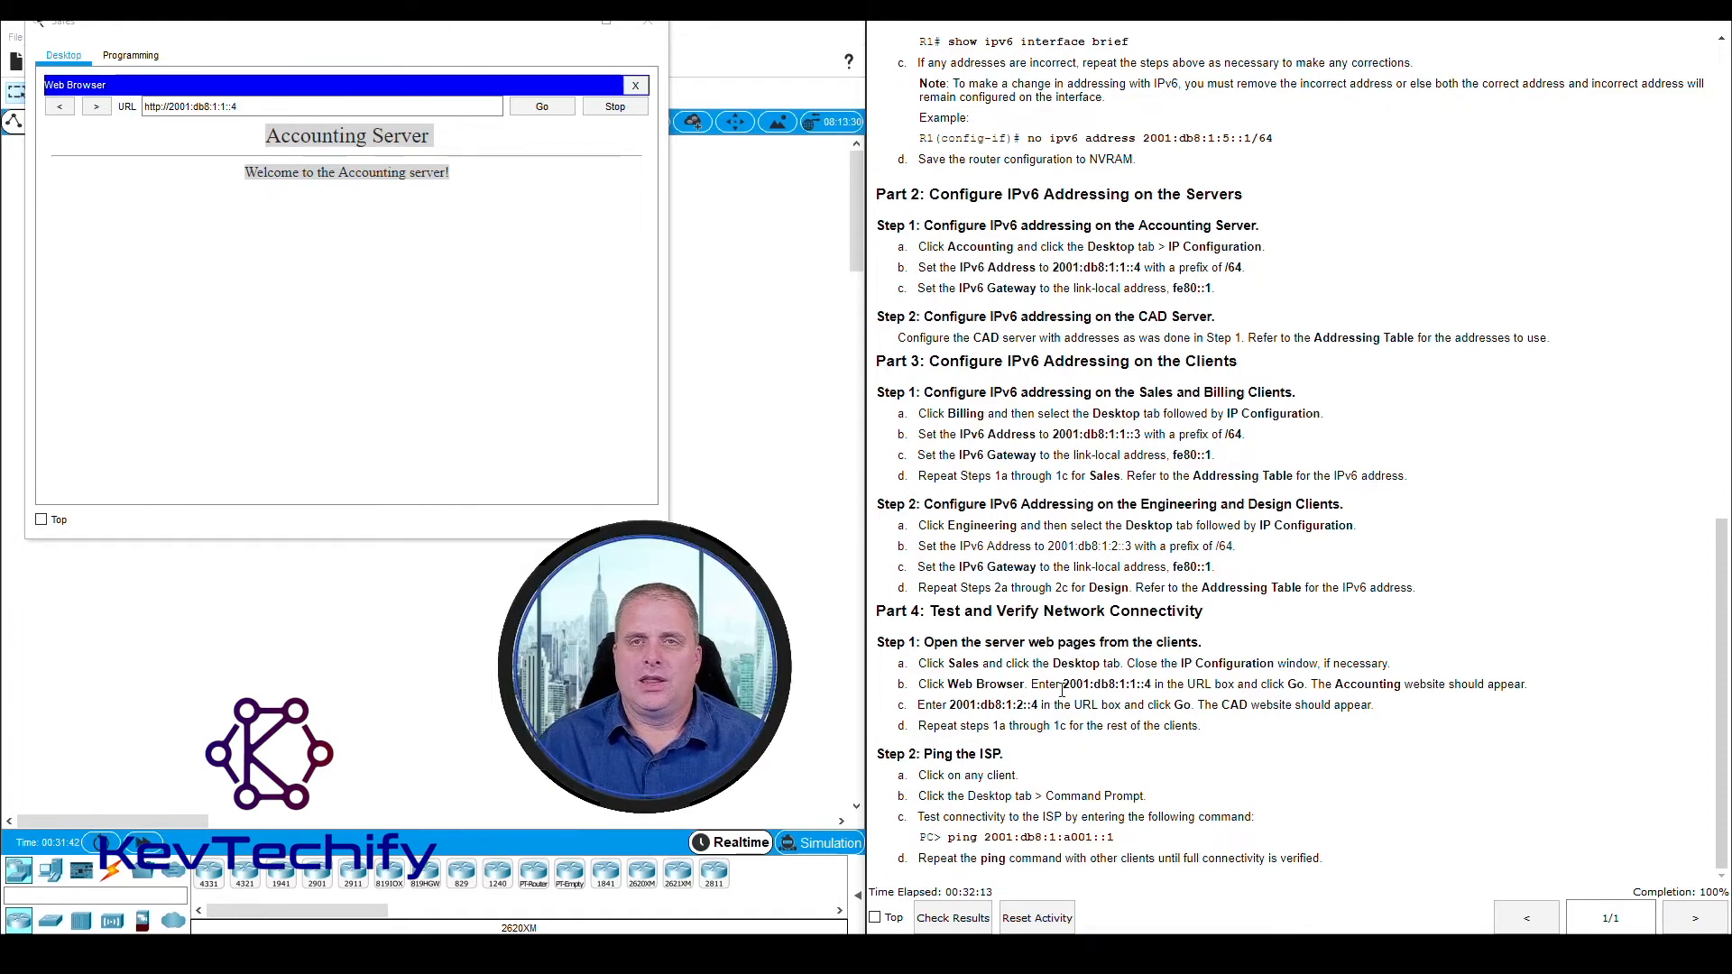
left_click_drag(1063, 685, 1126, 688)
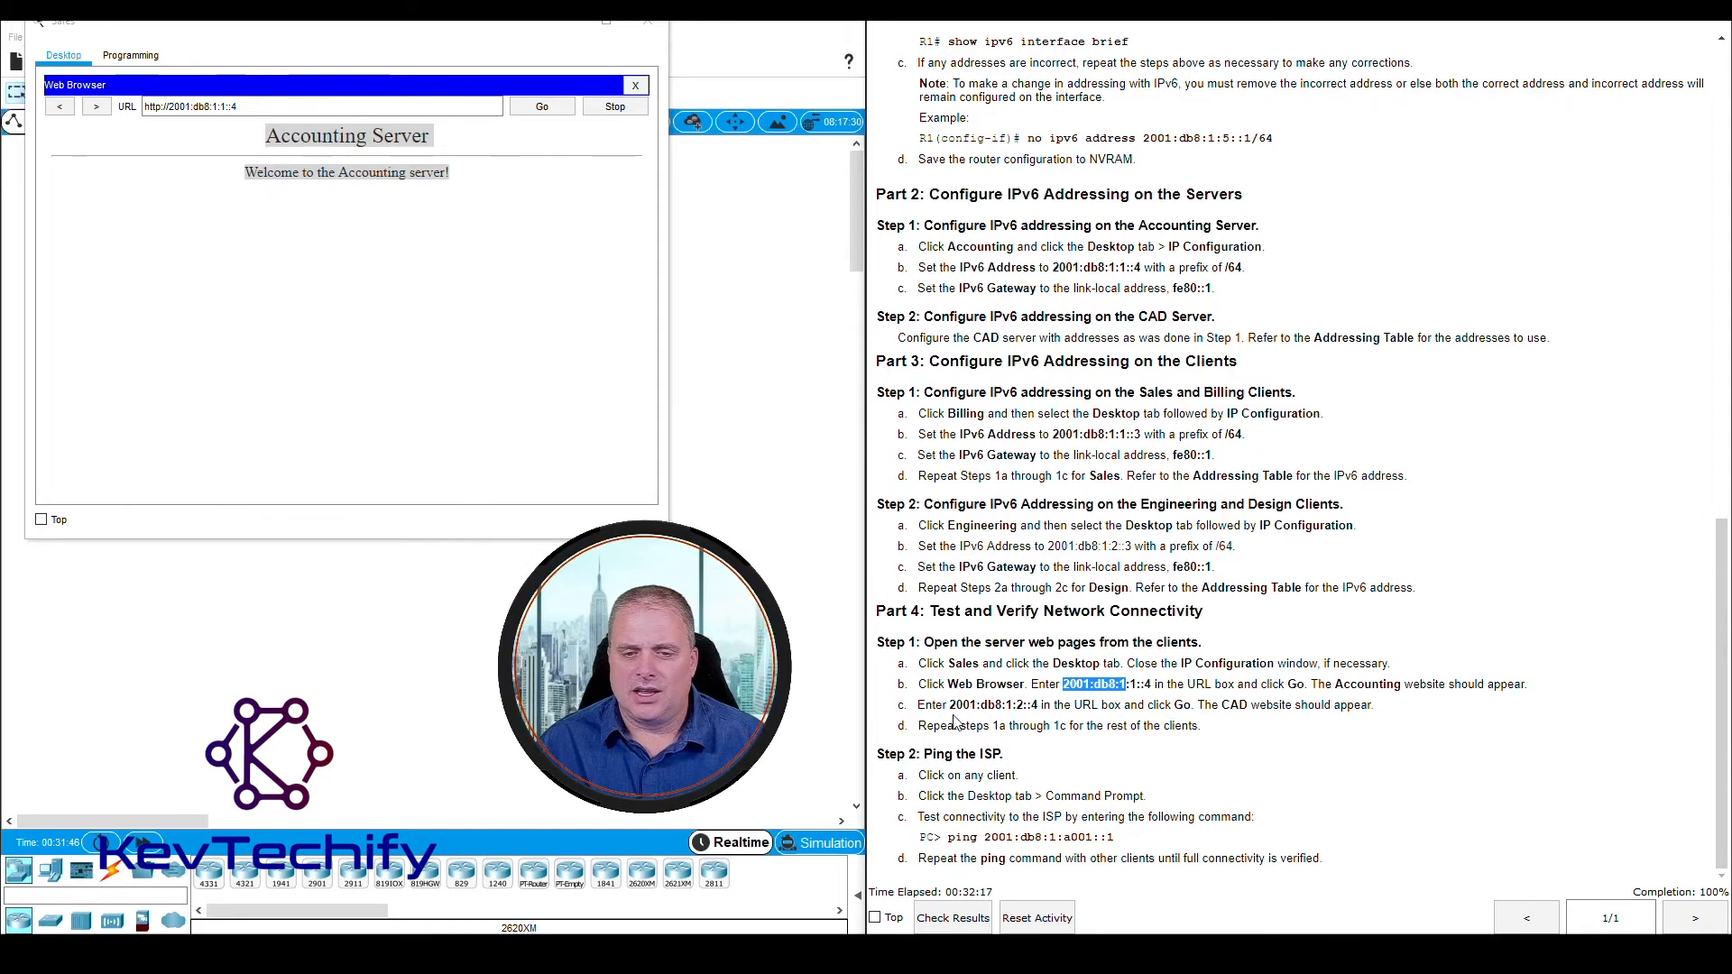
left_click_drag(951, 709, 974, 706)
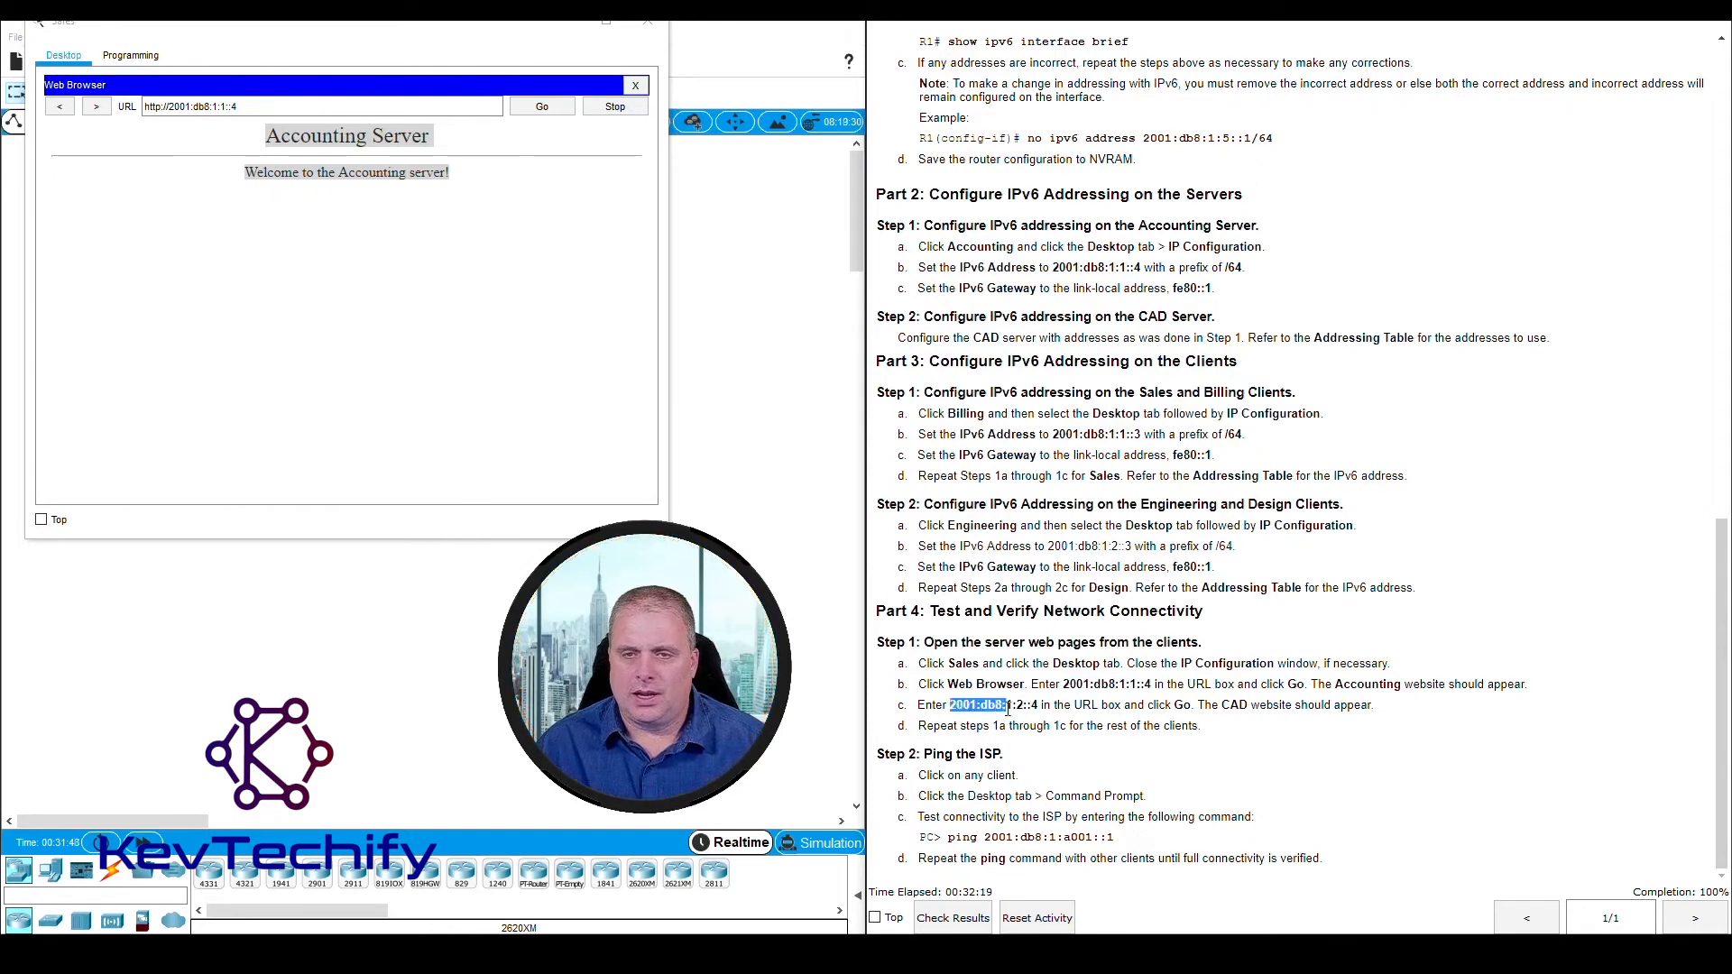
left_click(1010, 707)
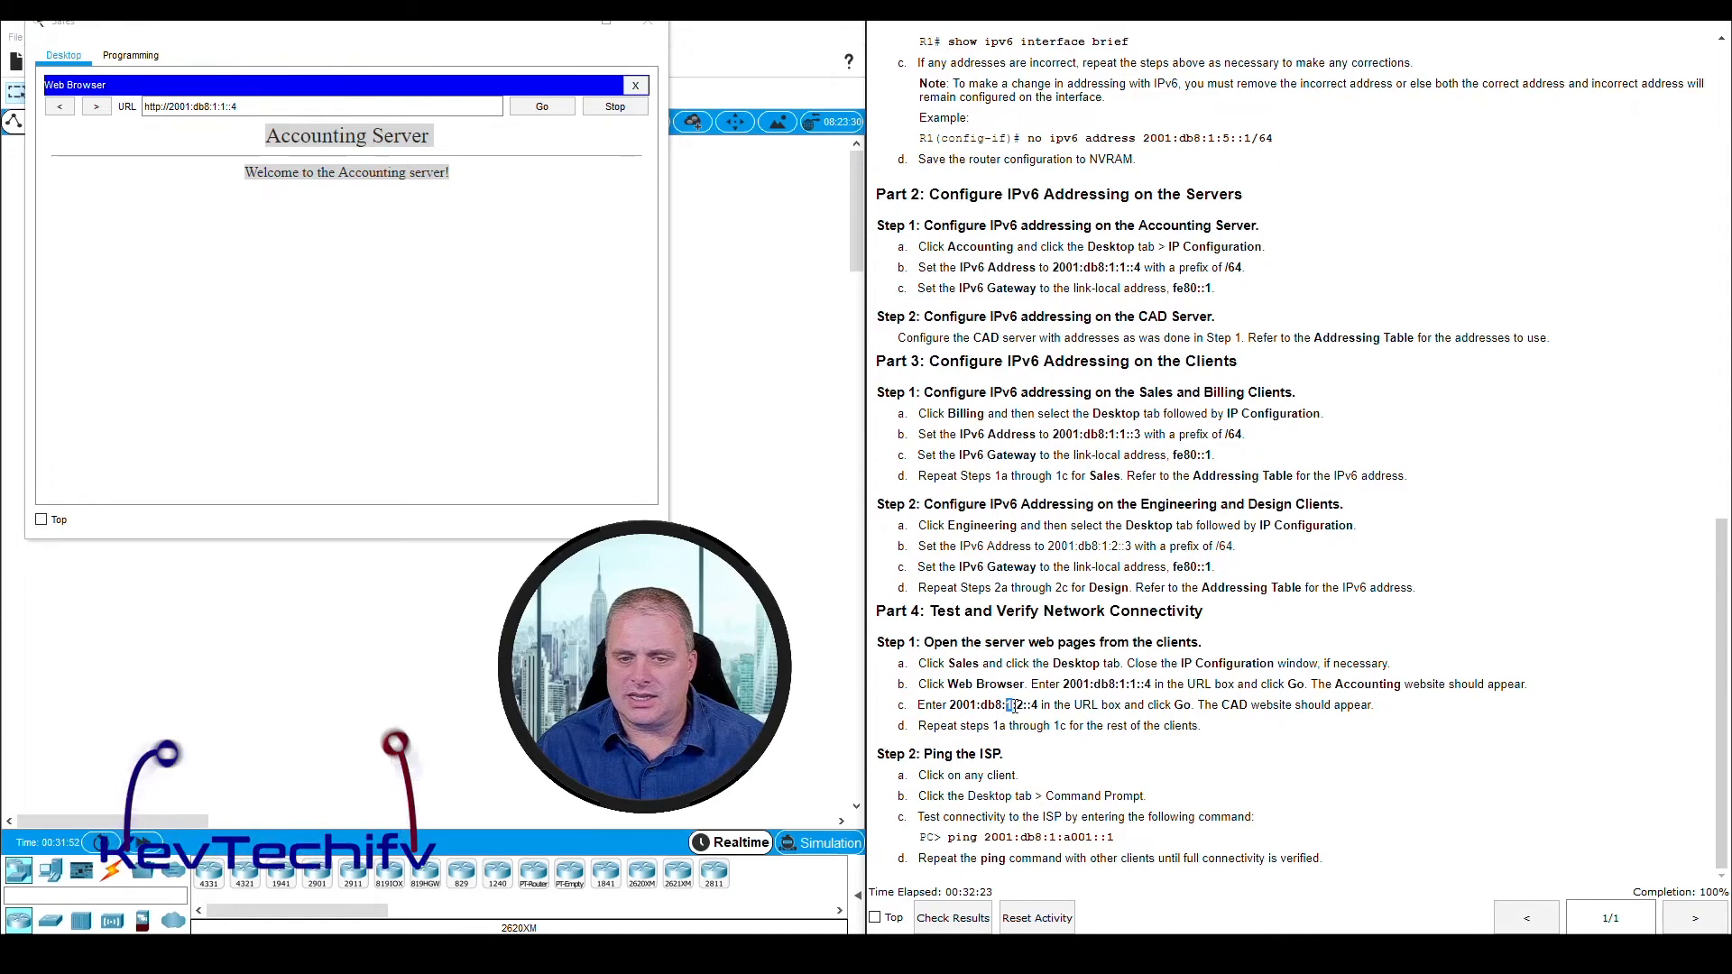
left_click_drag(1008, 706, 1020, 704)
left_click(1019, 705)
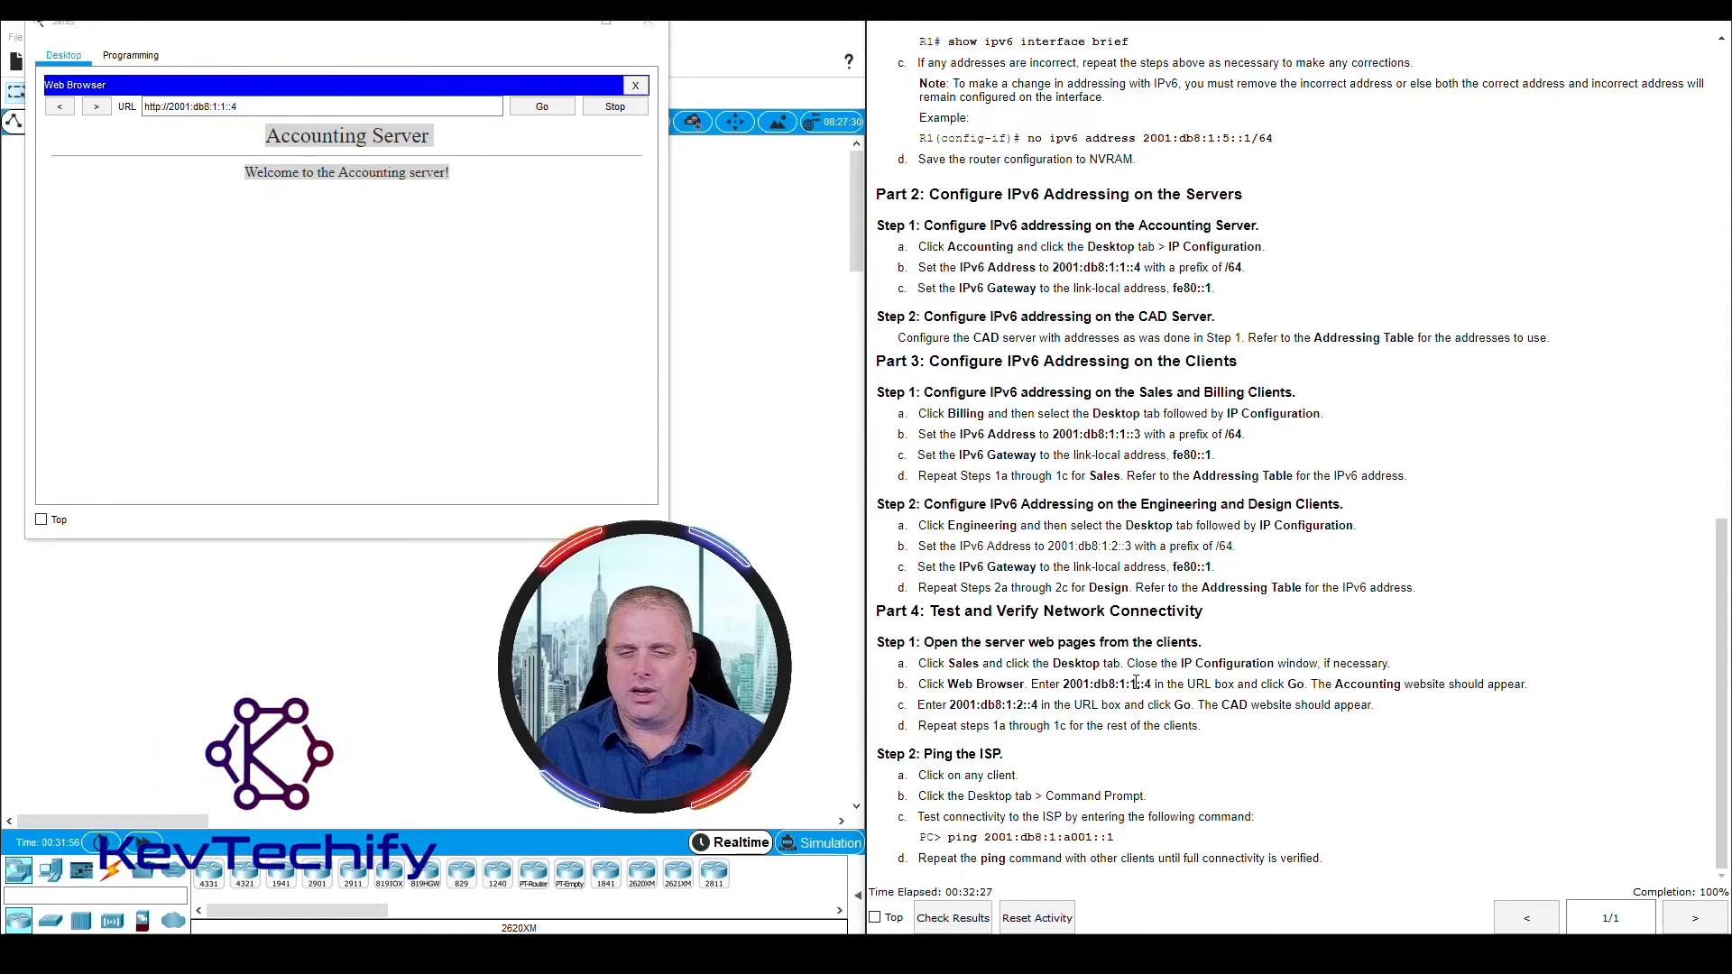
left_click_drag(1135, 683, 1129, 684)
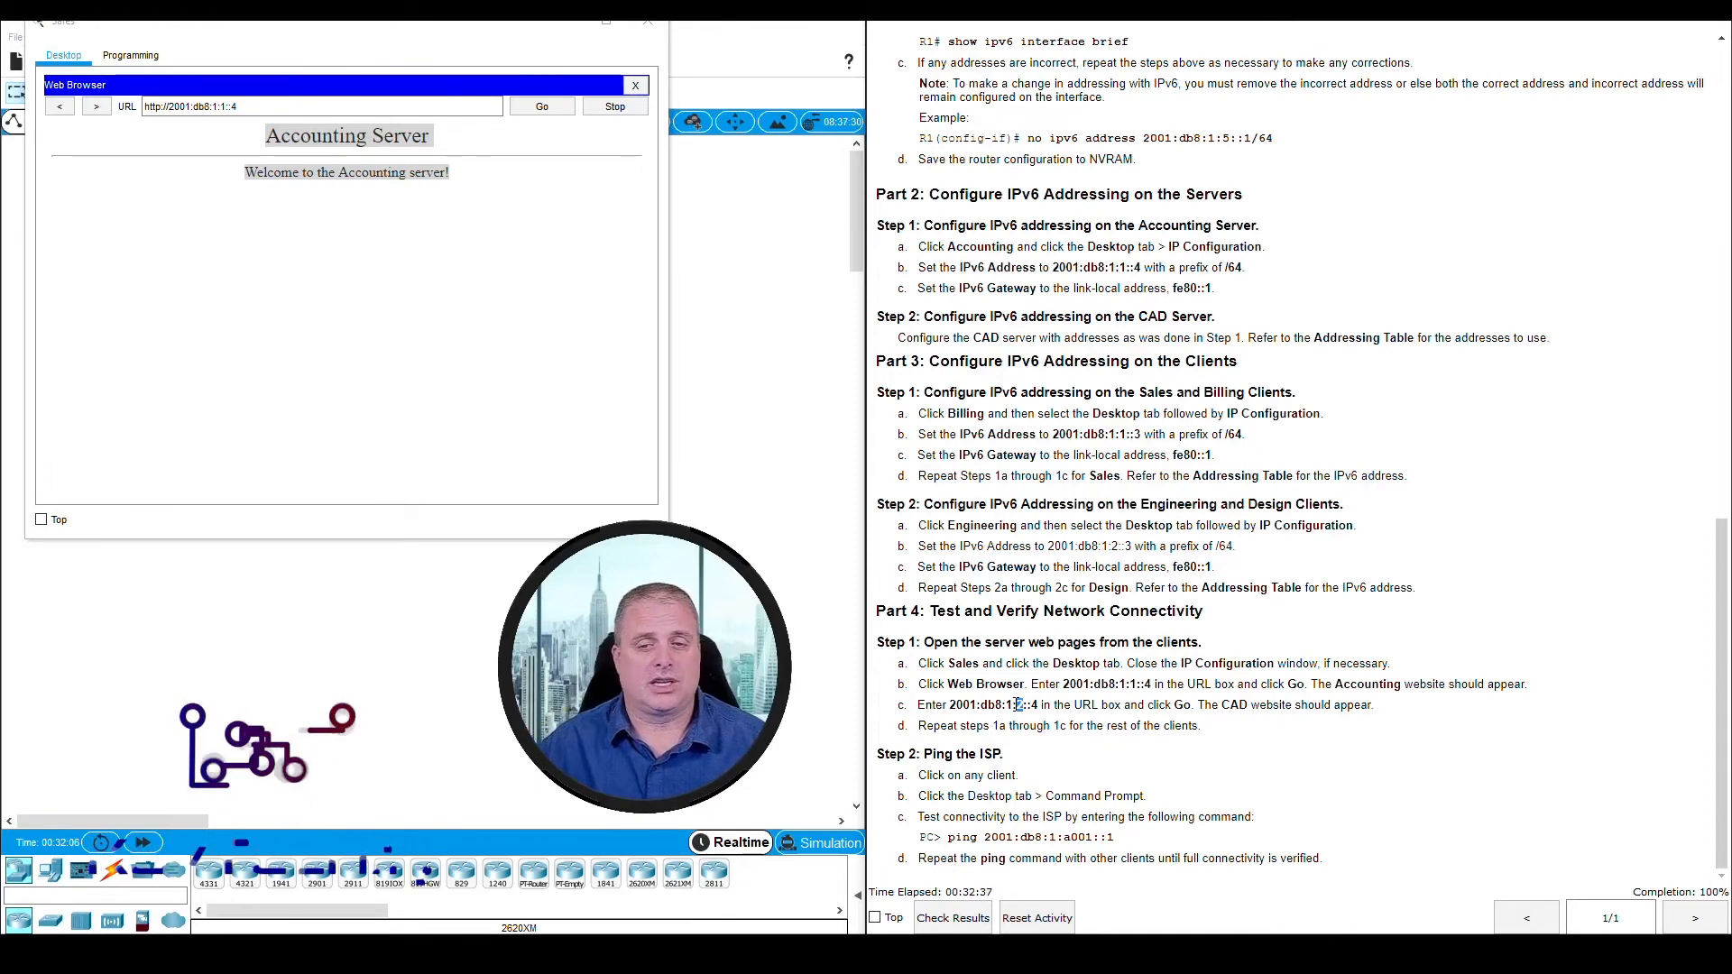
Load the CAD server's web page at 2001:db8:1:2::4 from the Sales client, check it and close the client's window
left_click(184, 111)
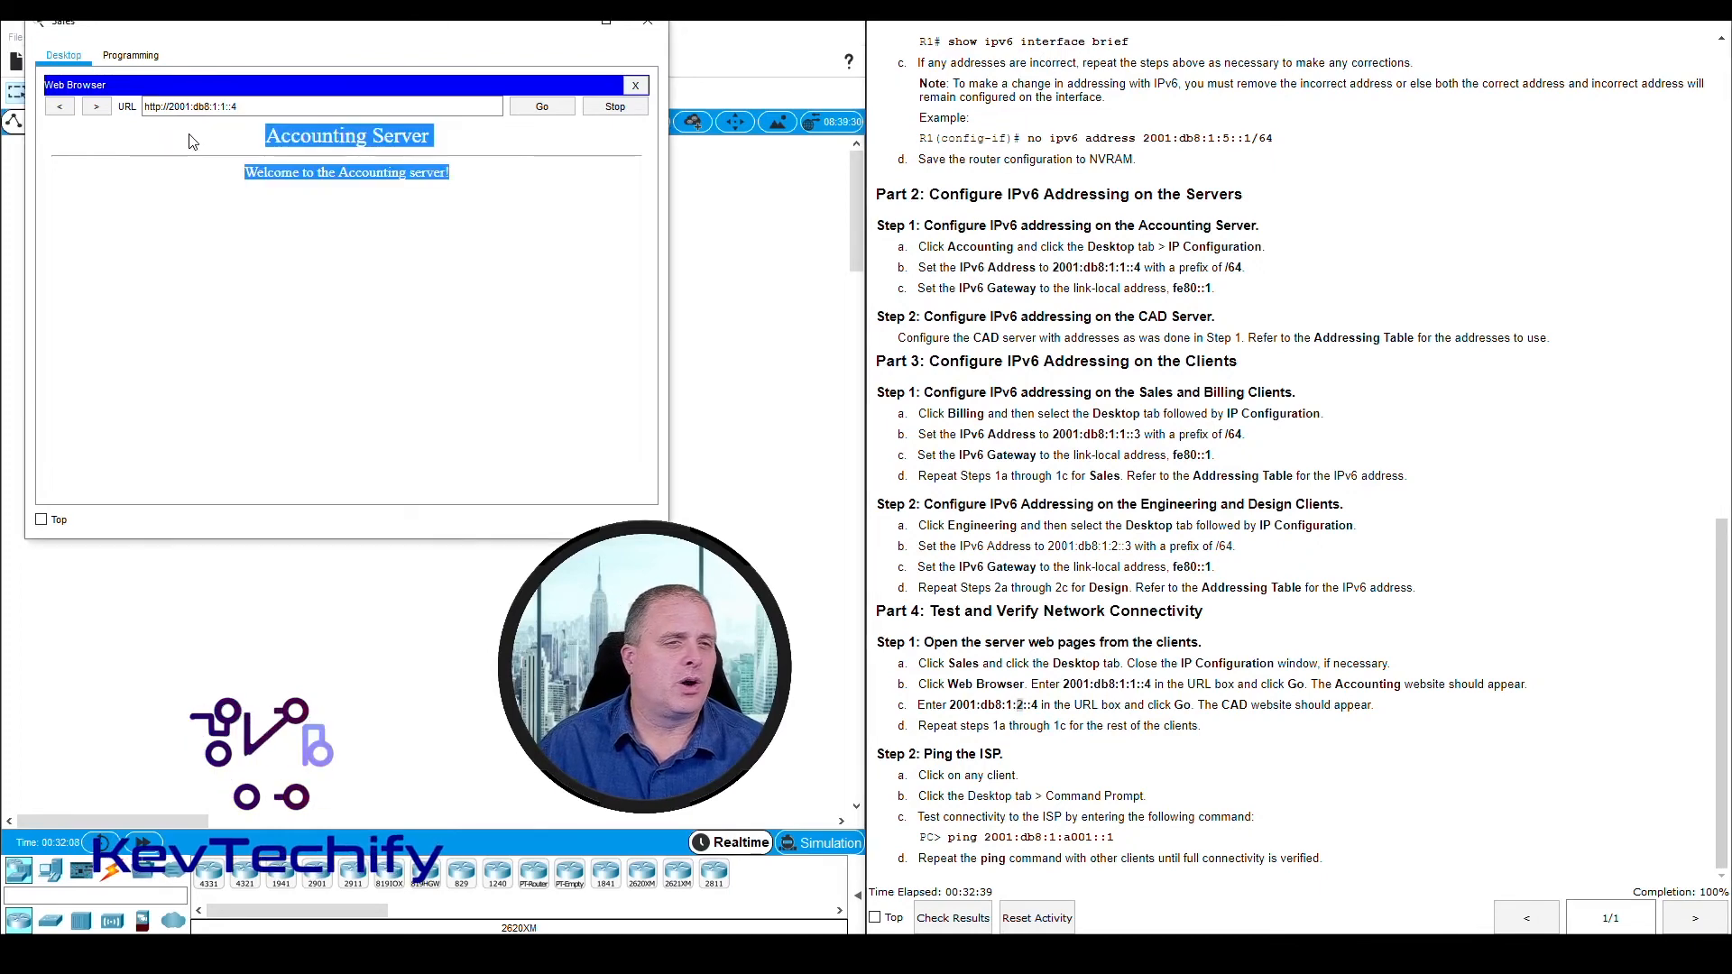
left_click(224, 107)
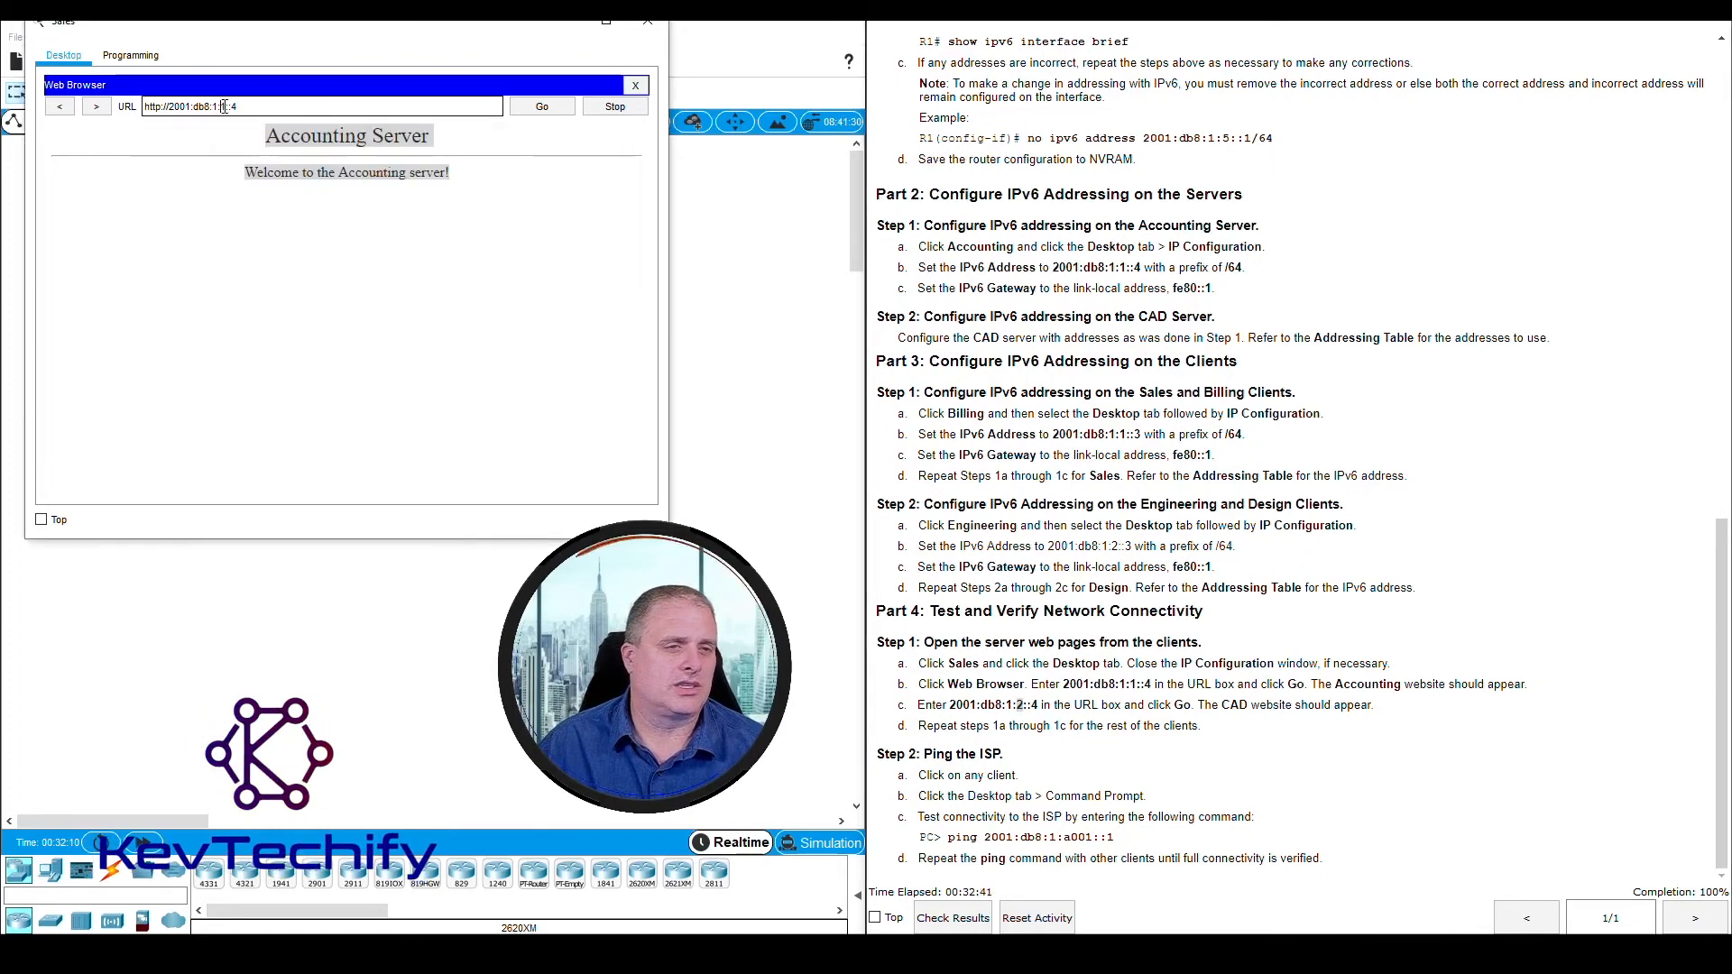
type("2")
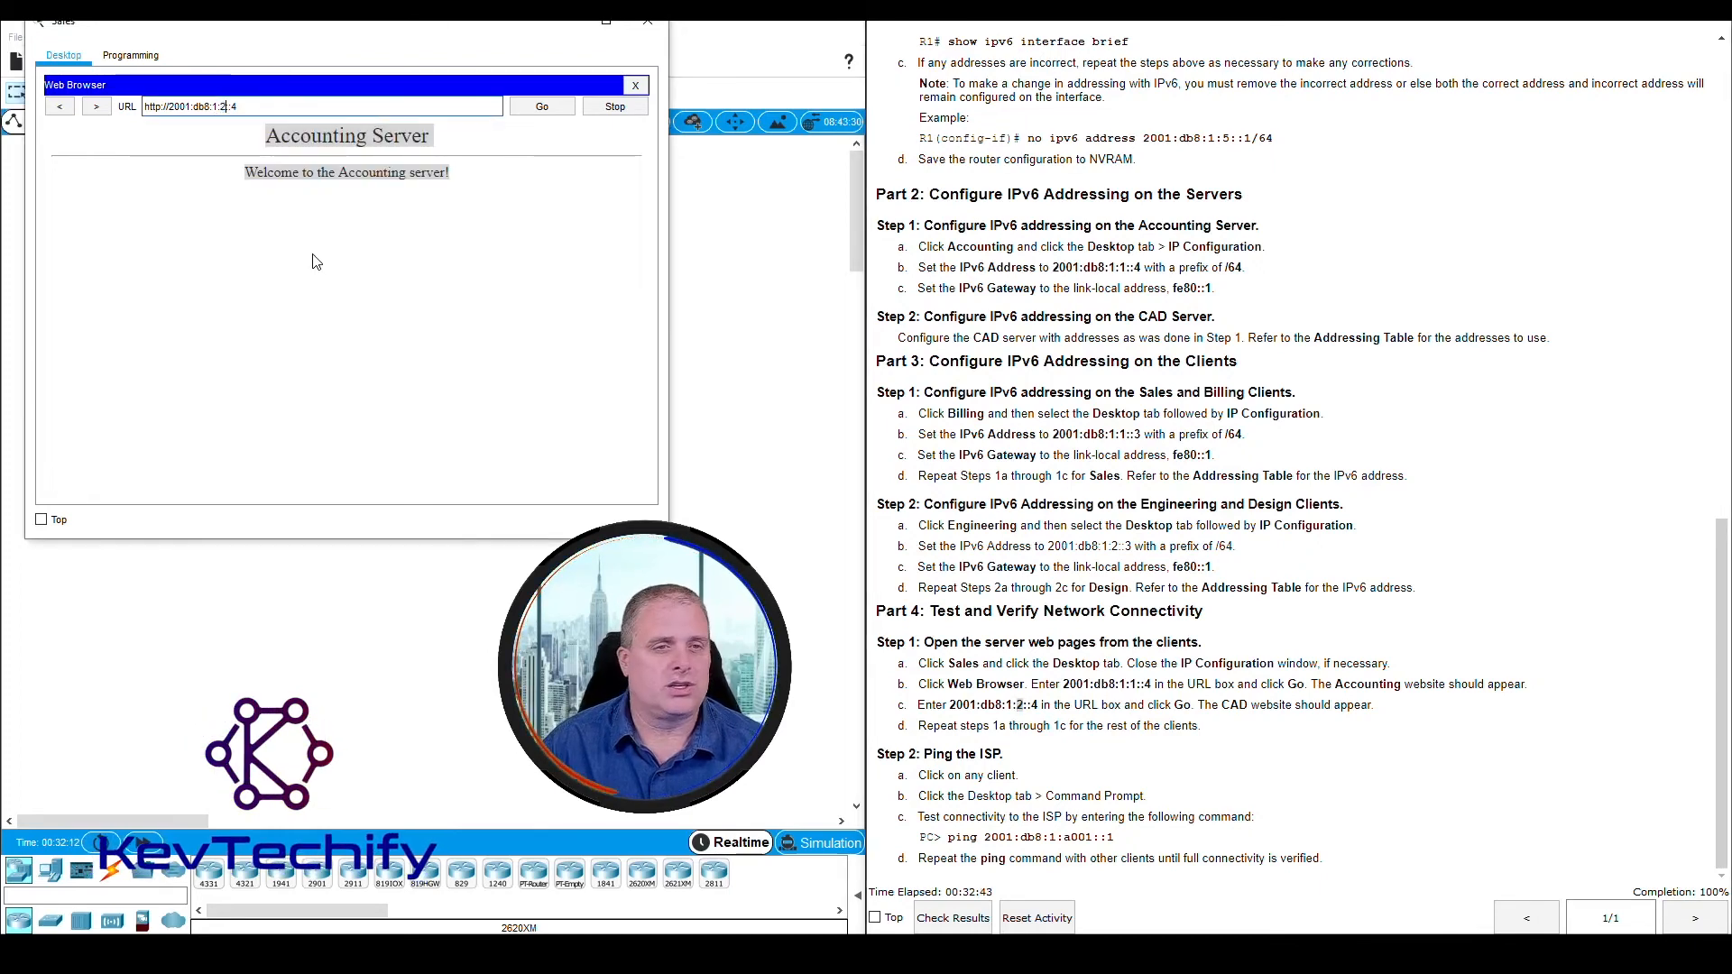
key("Return")
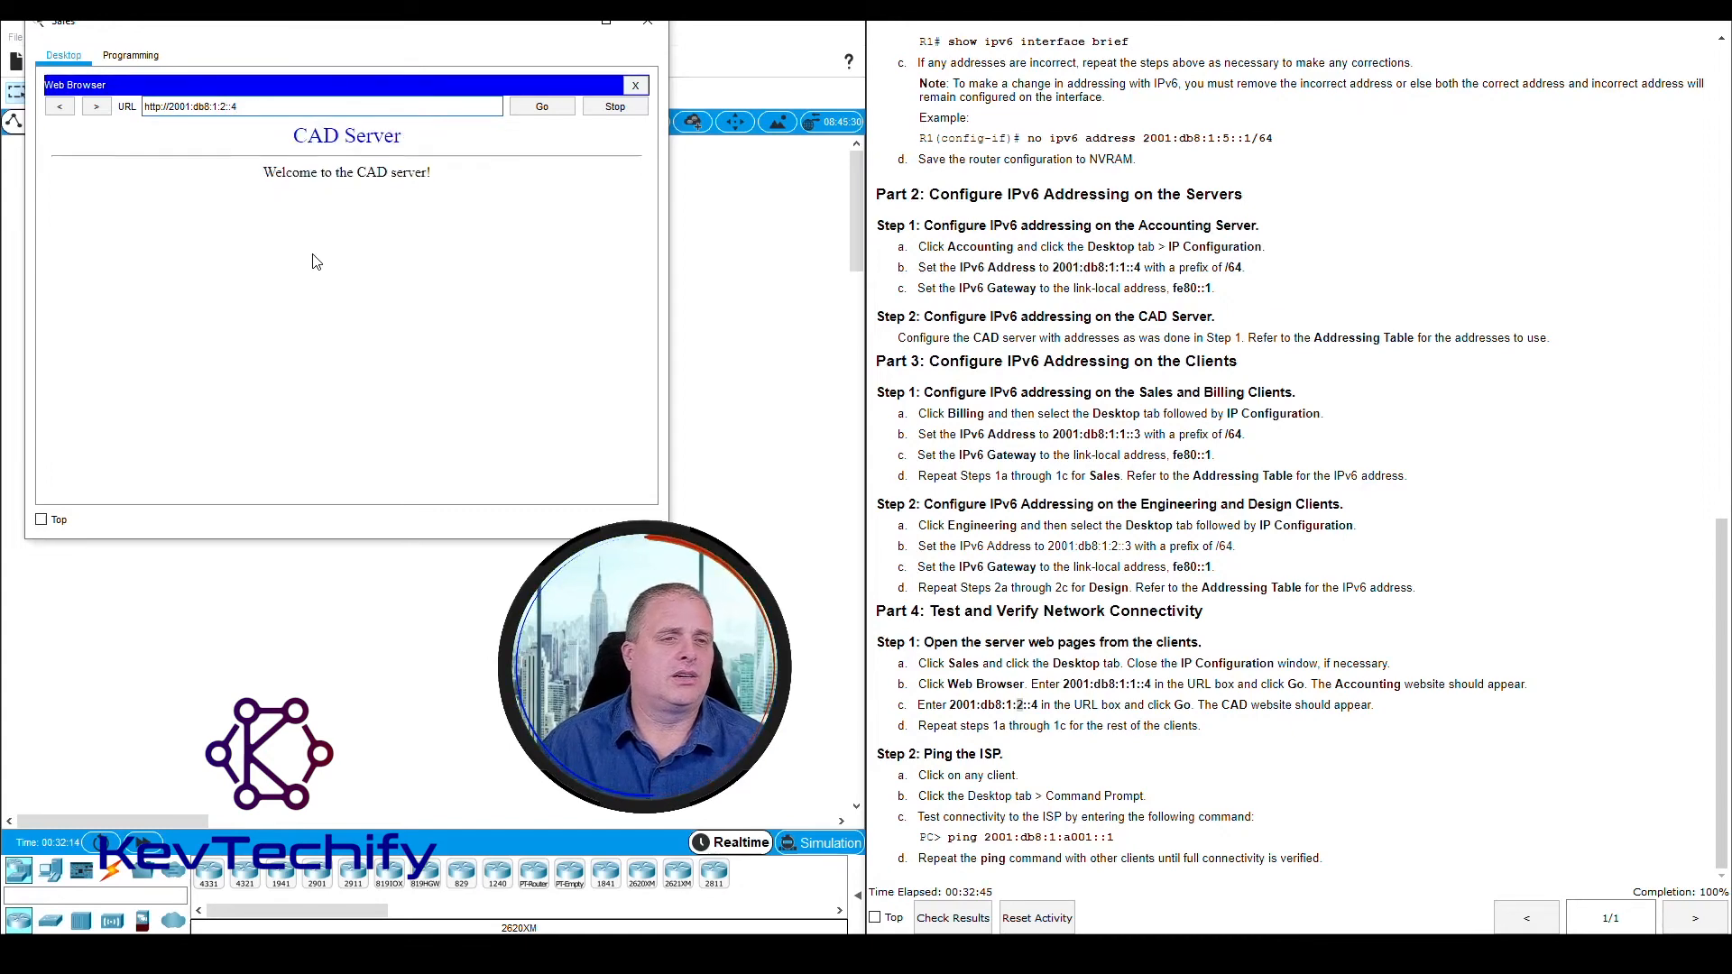
left_click_drag(293, 136, 464, 162)
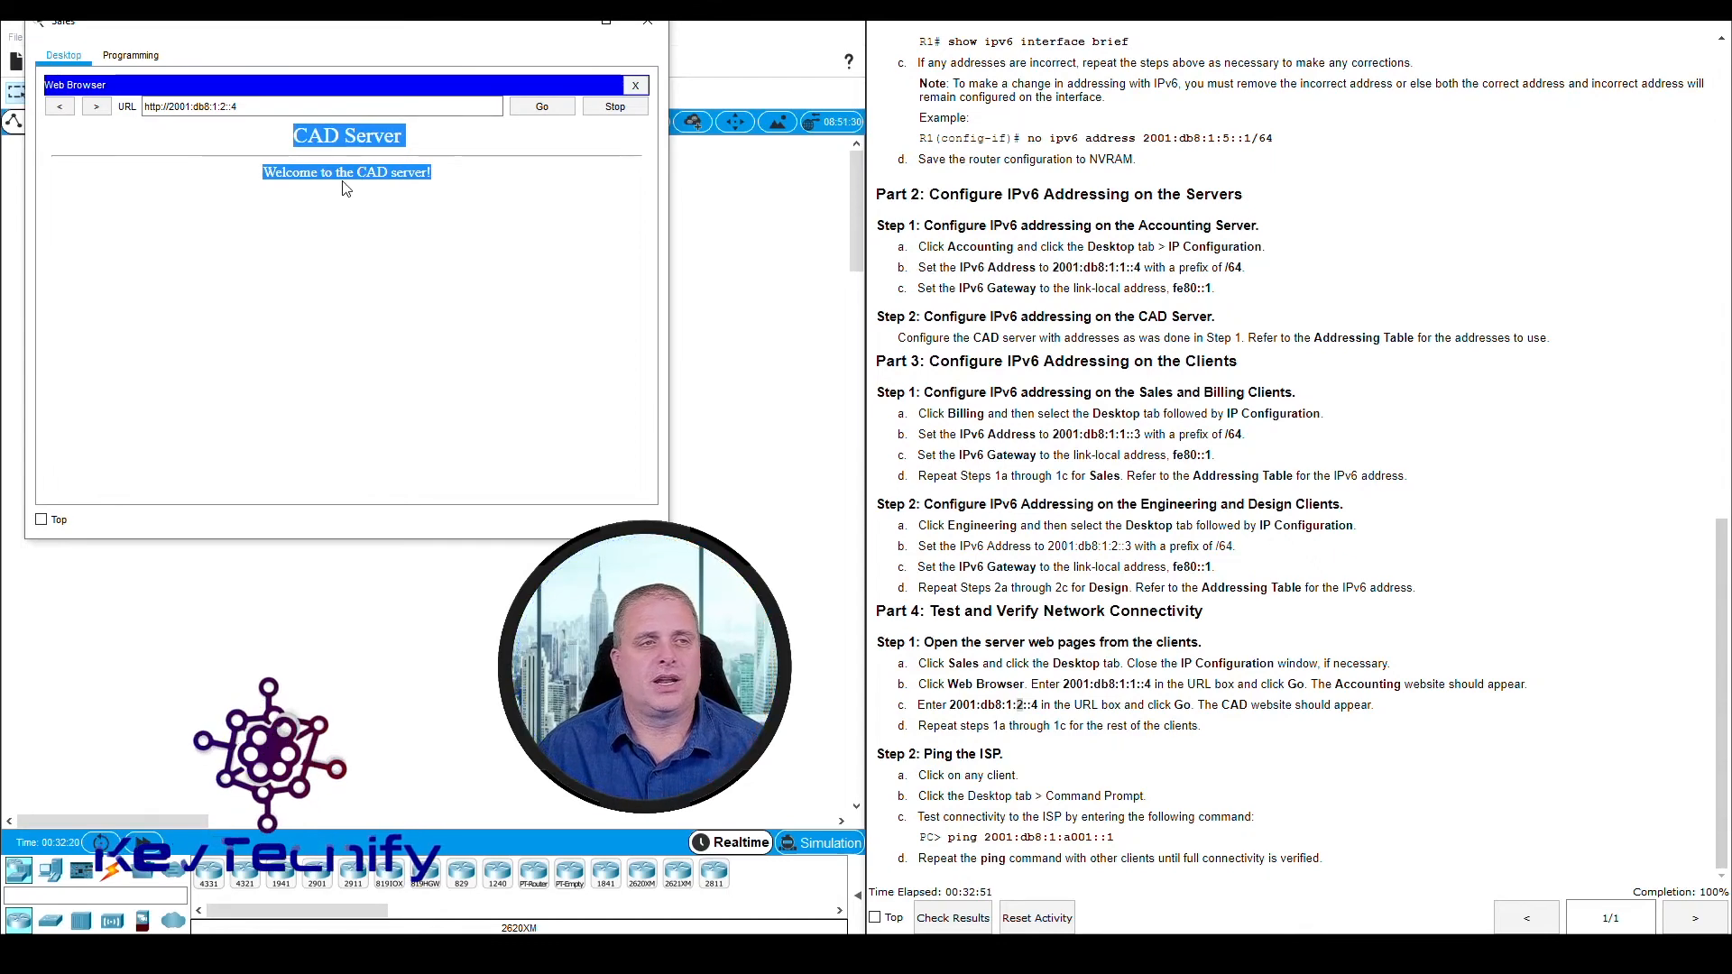
left_click(647, 21)
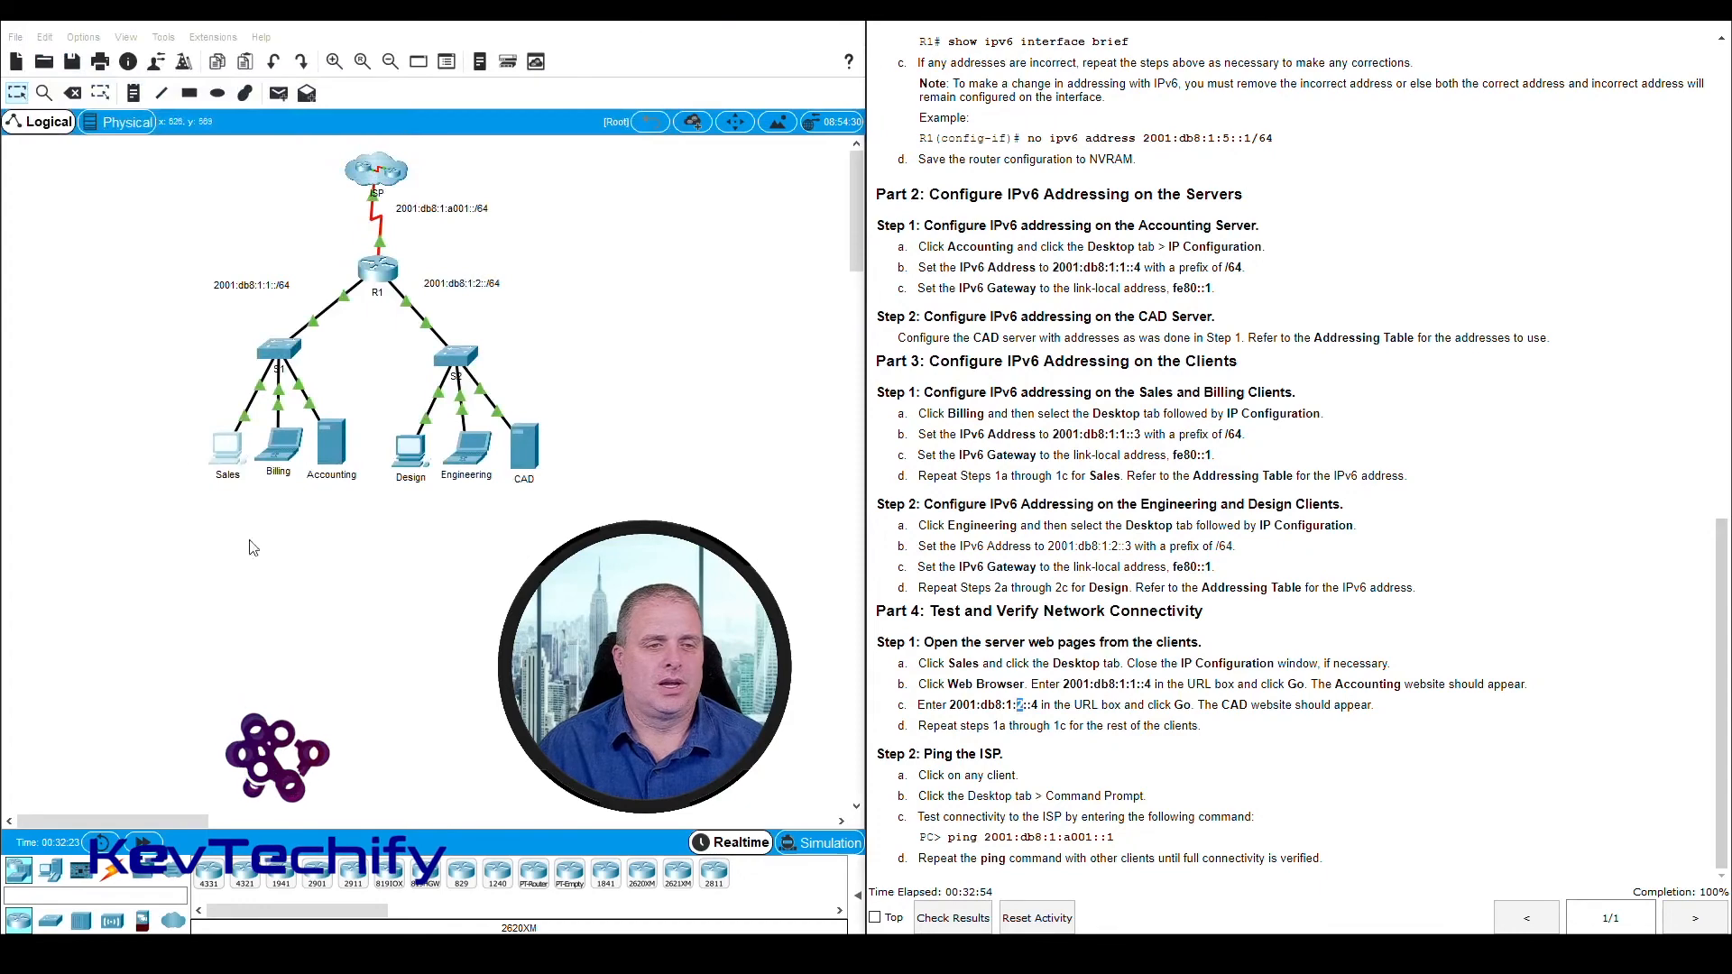
Open the Billing client, place and widen its window beside the instructions and launch its Web Browser
left_click(285, 454)
left_click_drag(763, 207, 163, 23)
left_click_drag(524, 235, 665, 237)
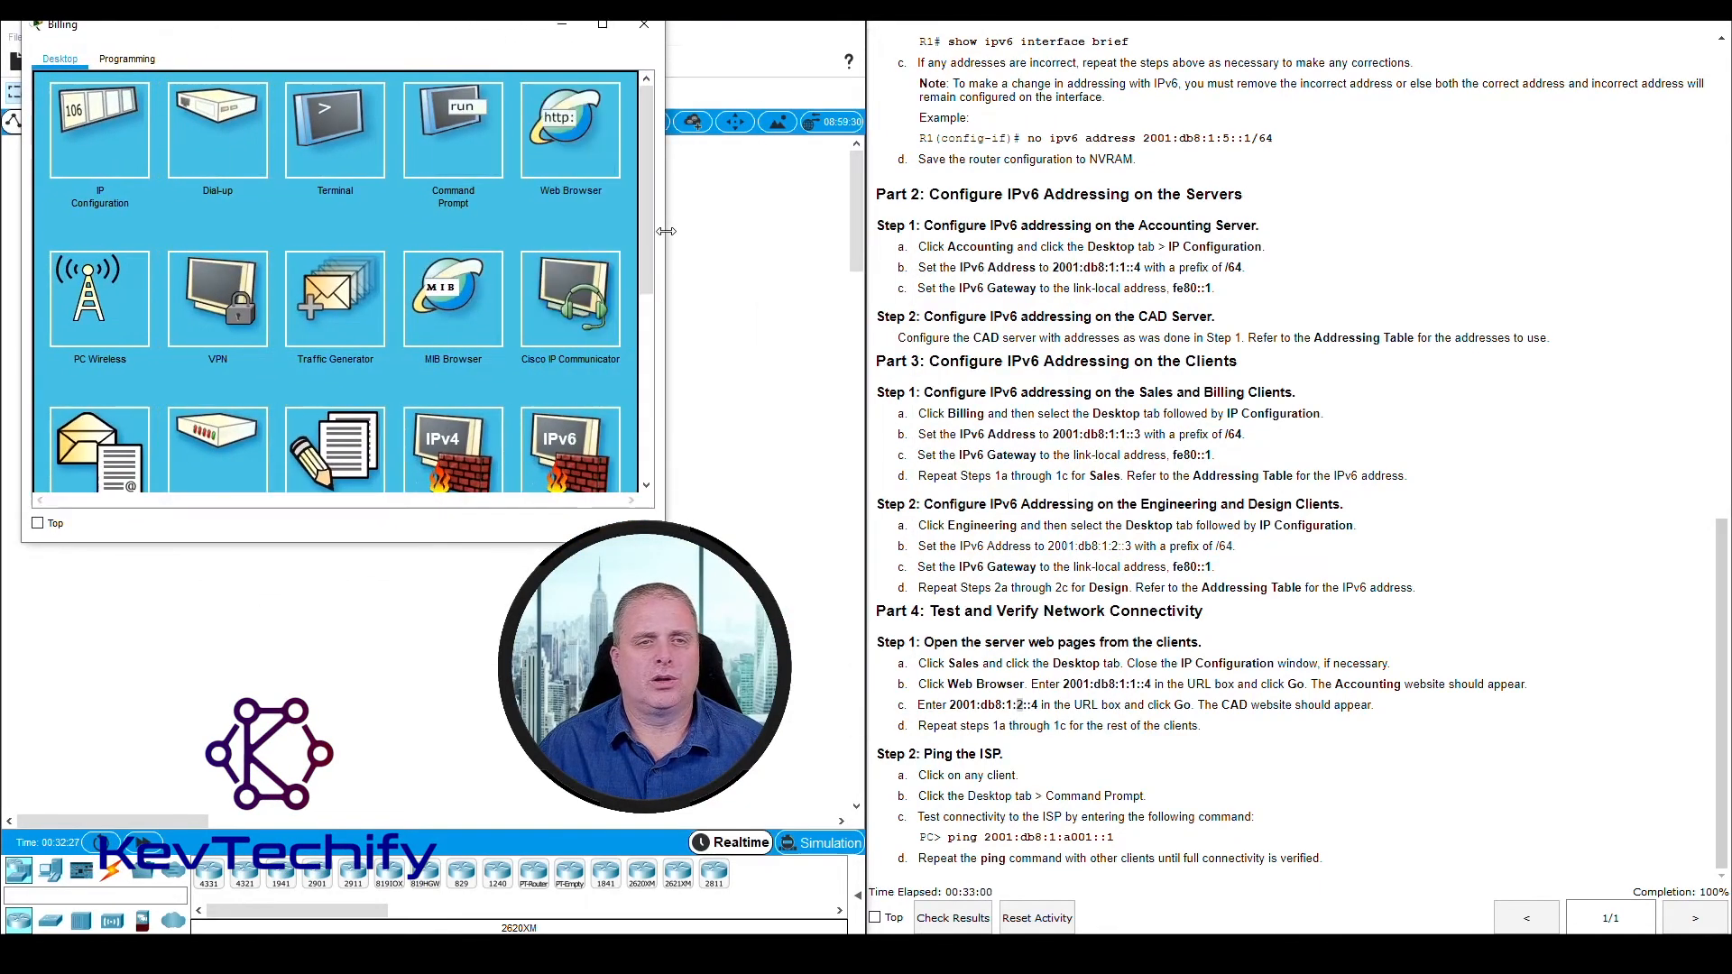
left_click(570, 130)
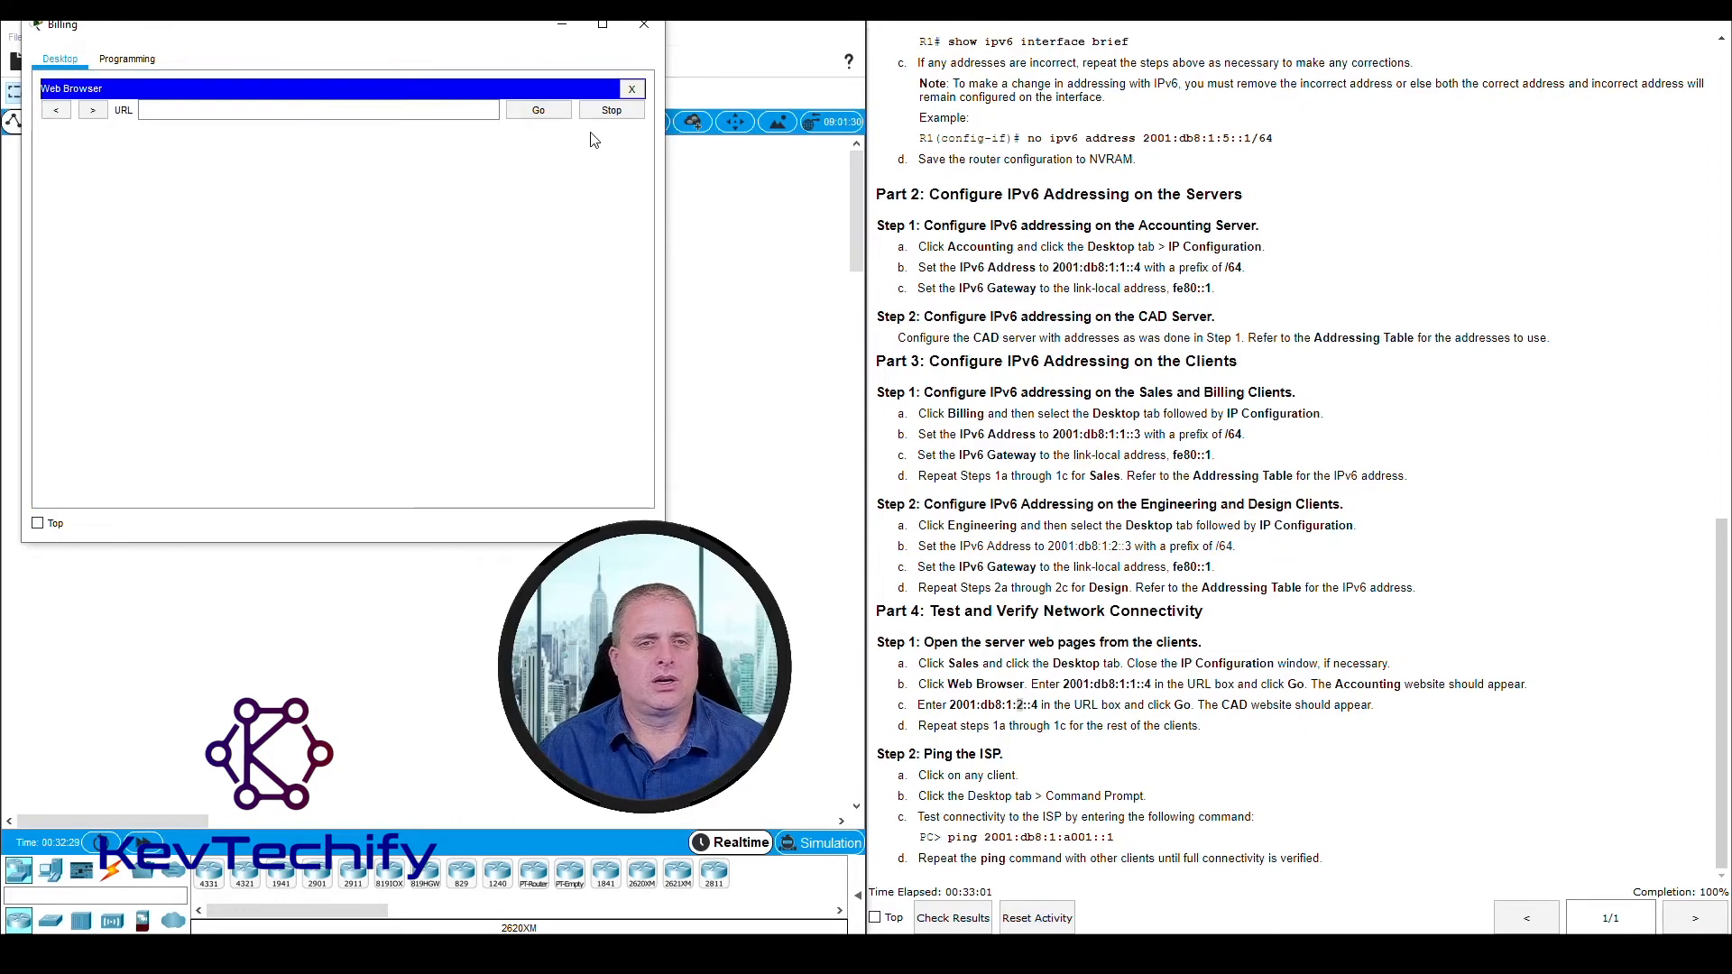
Load the Accounting page at 2001:db8:1:1::4 and the CAD page at 2001:db8:1:2::4 in the Billing client's browser, and close the client's window
left_click(204, 110)
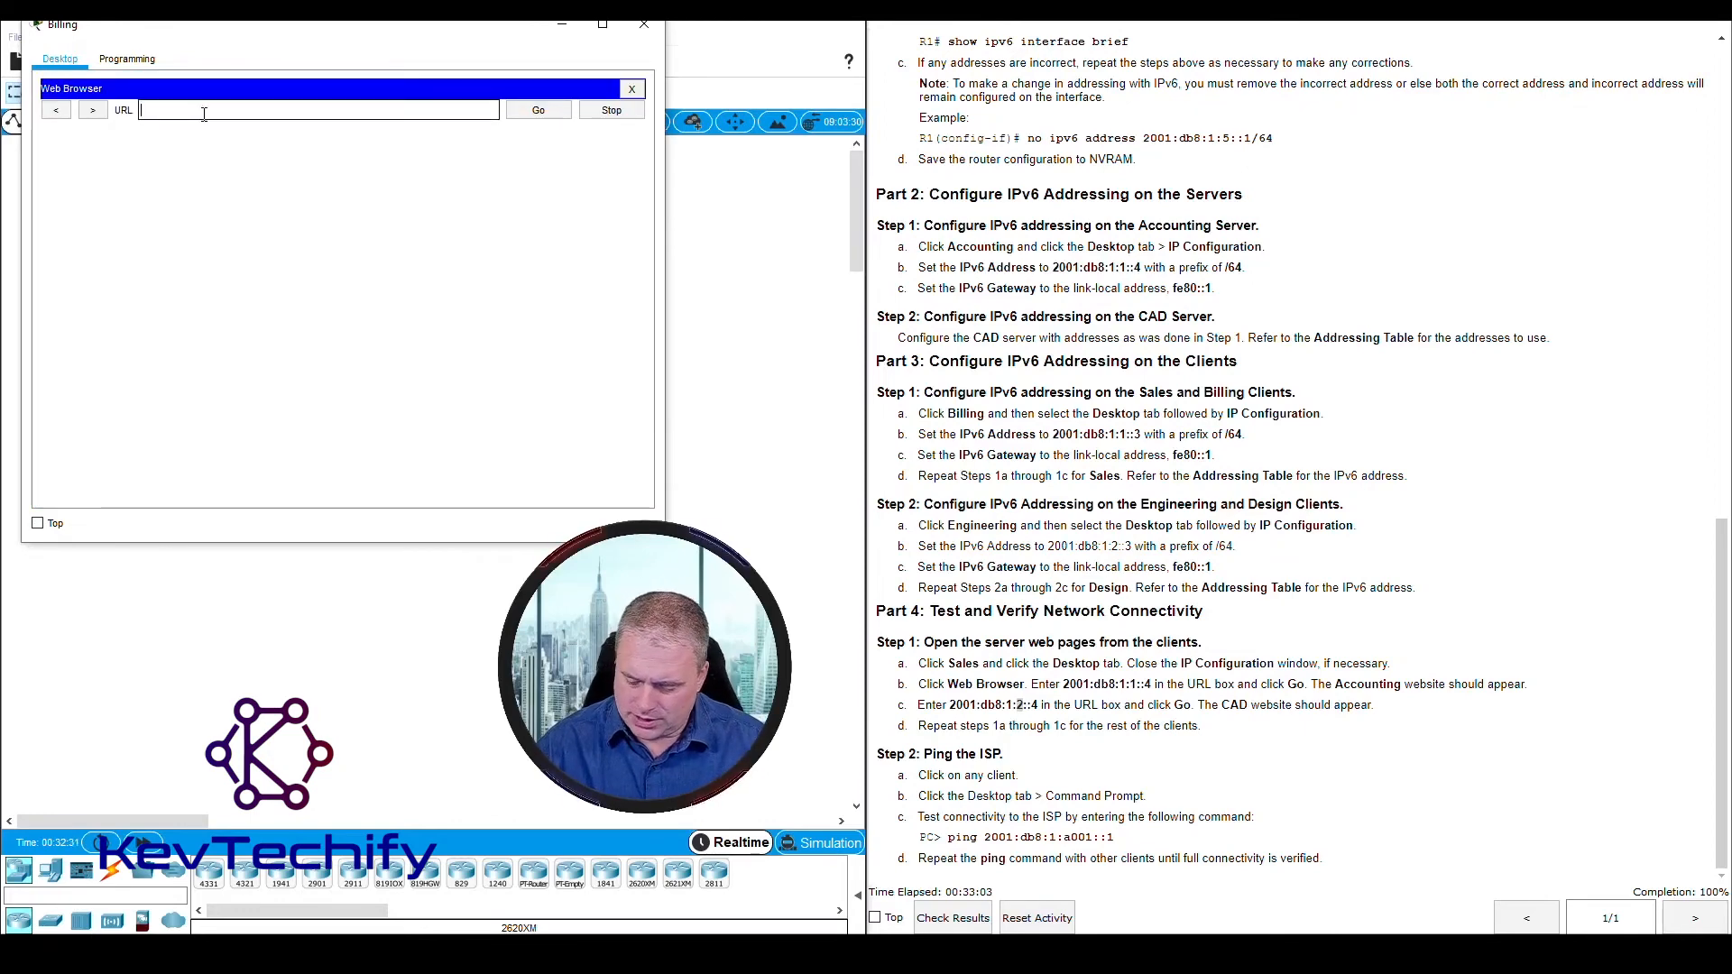
type("2001")
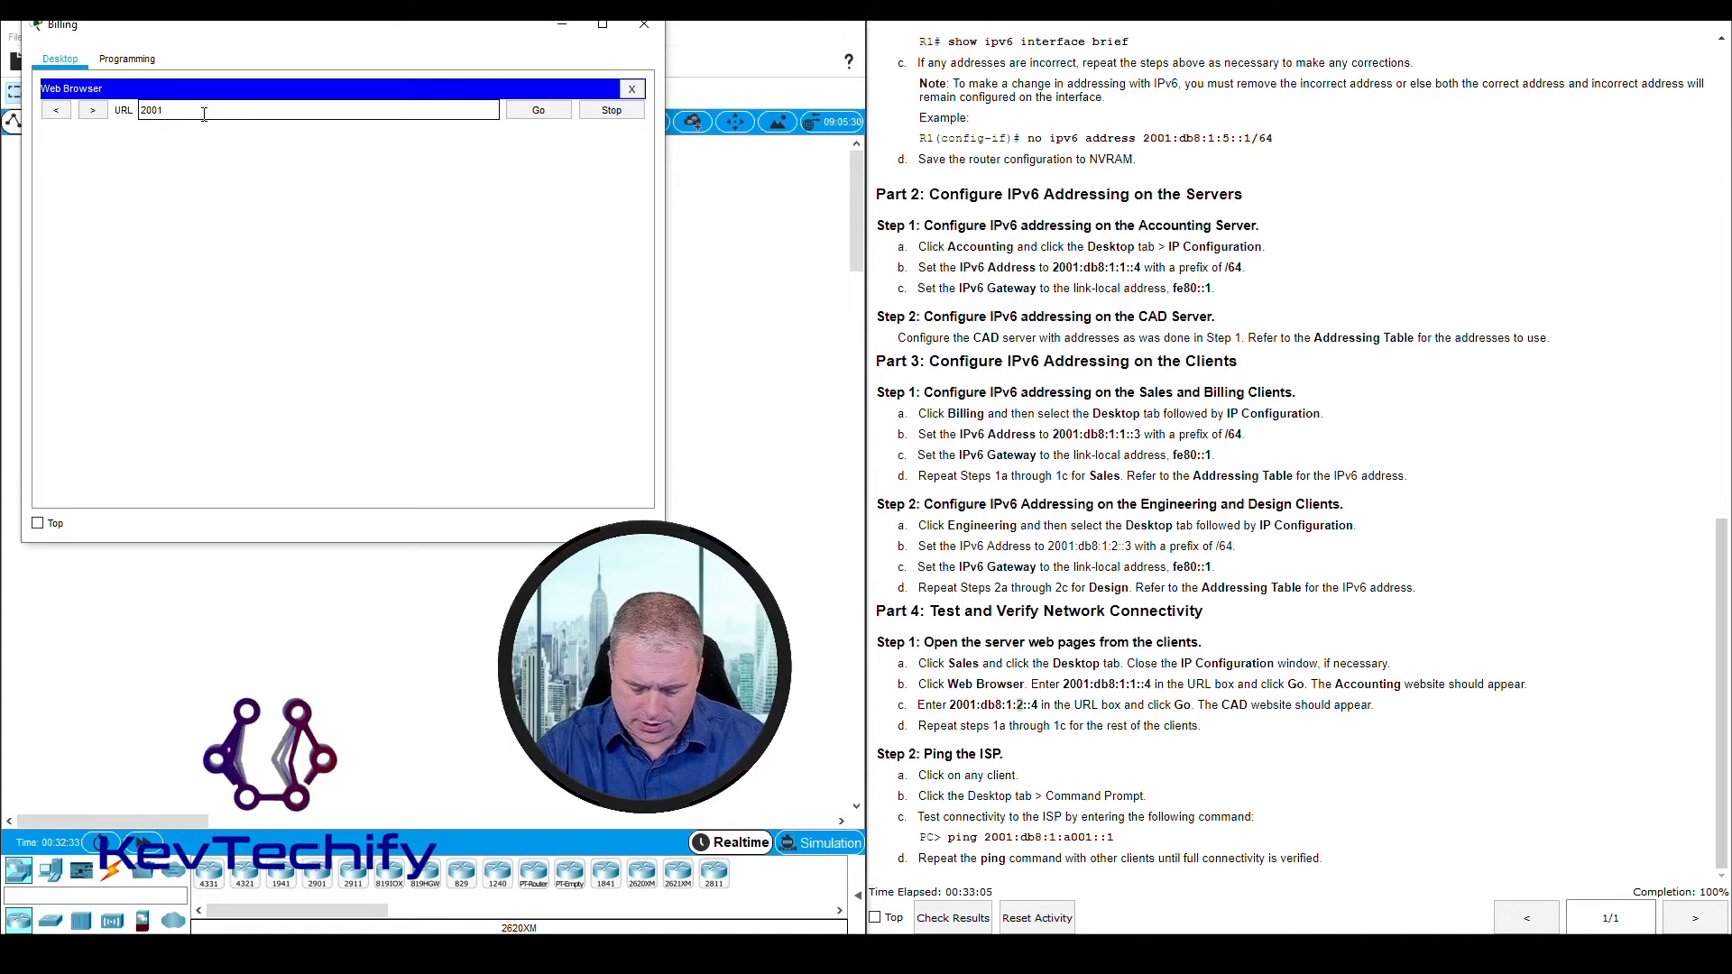
type(":db")
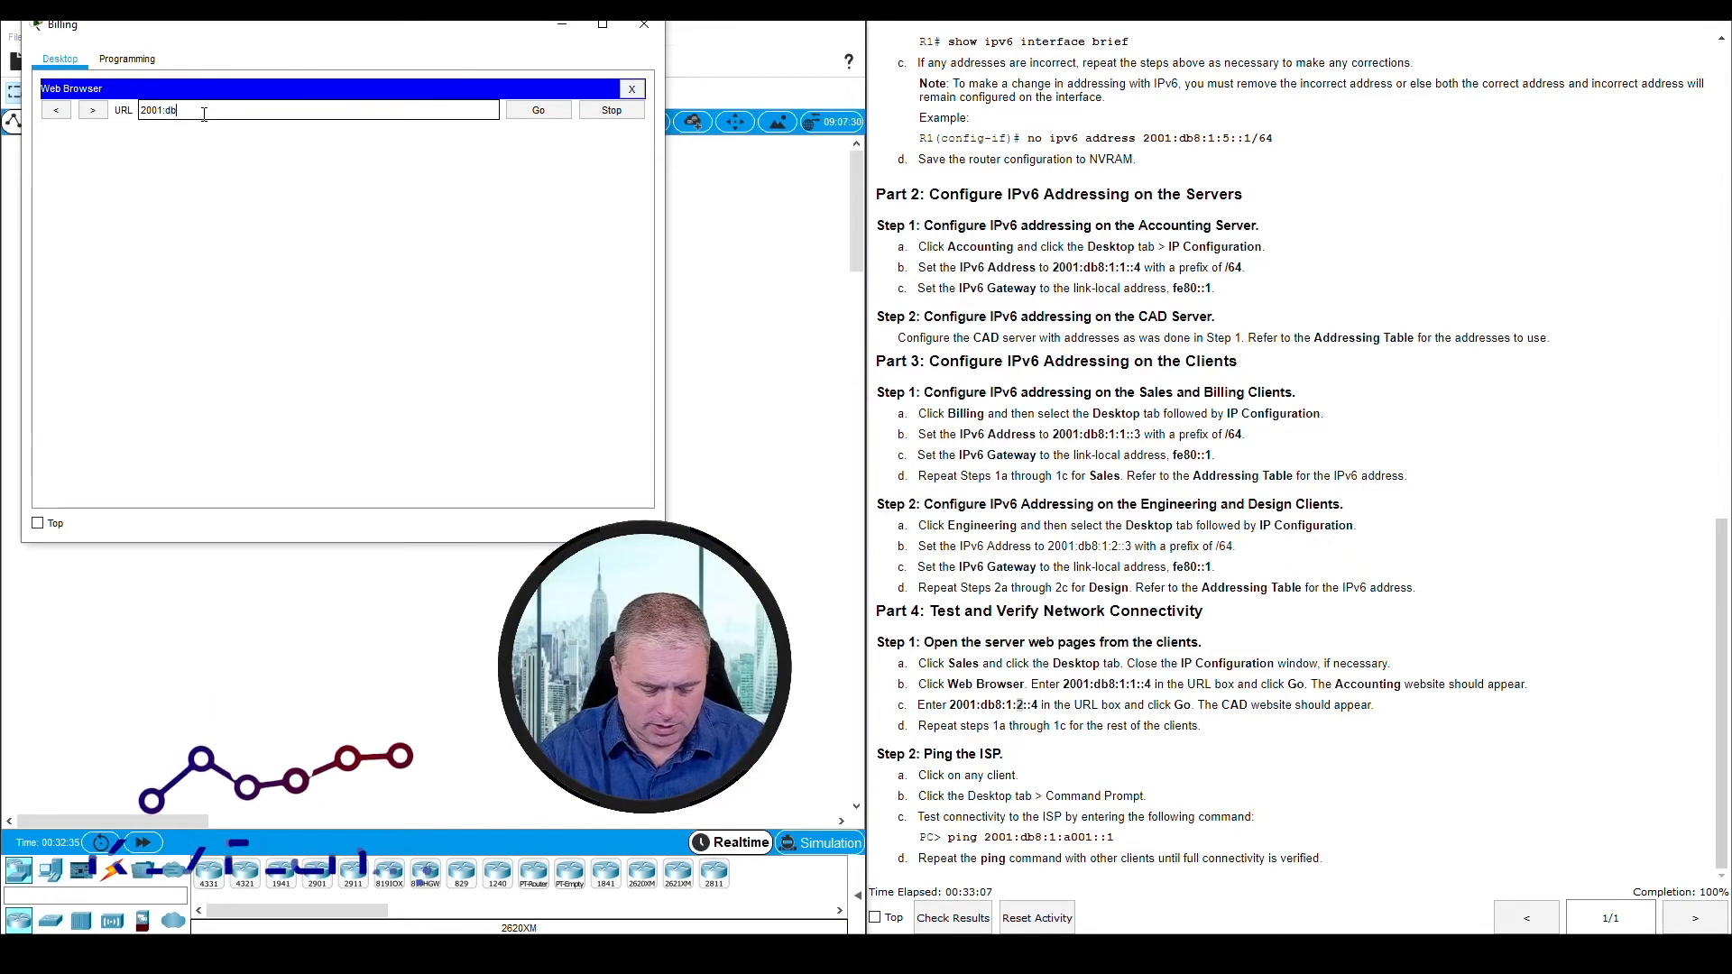
type("8:")
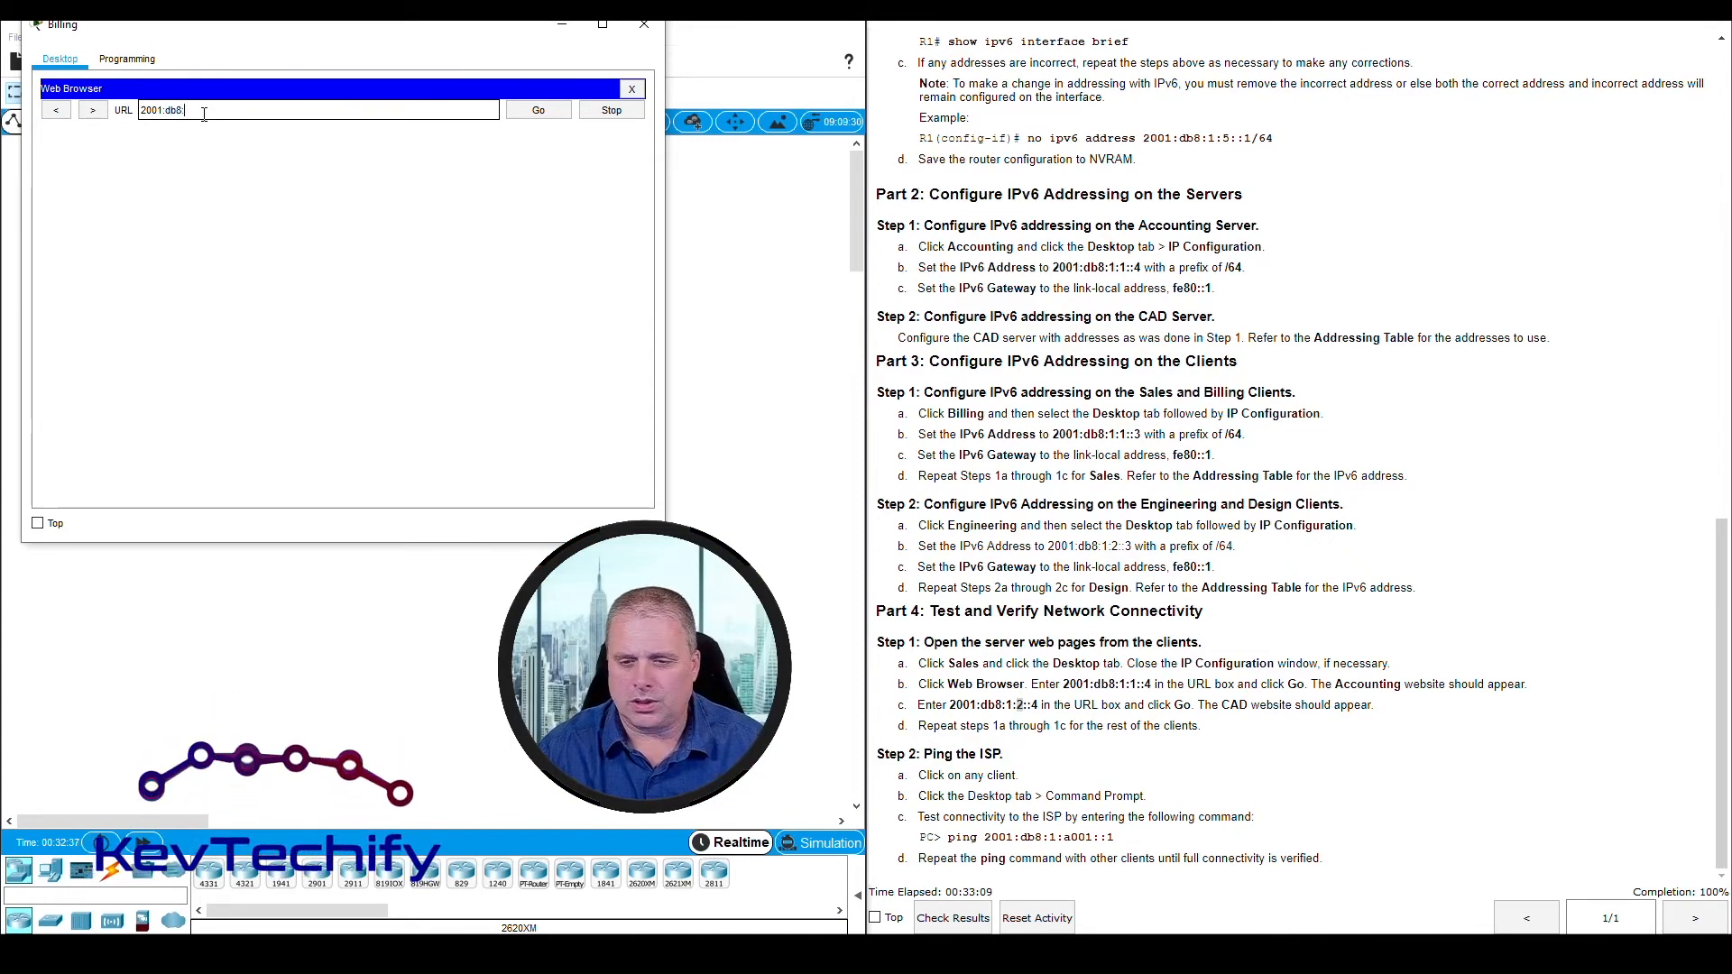
type("1:1:1")
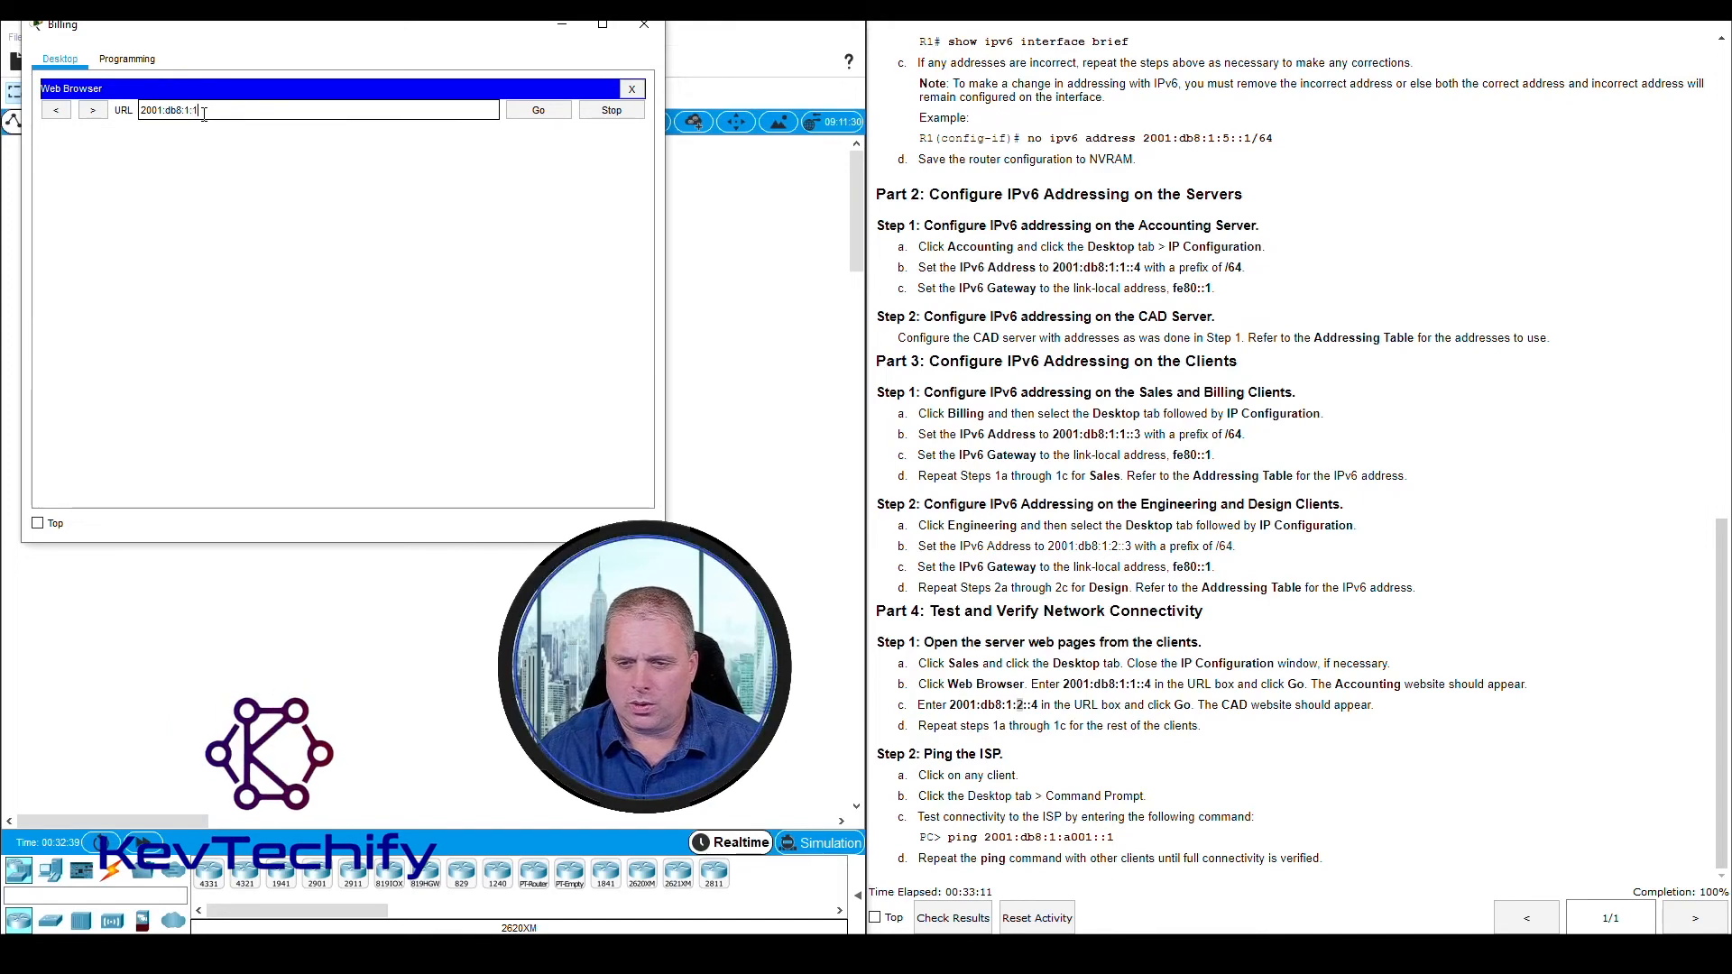
type(":4")
key("Return")
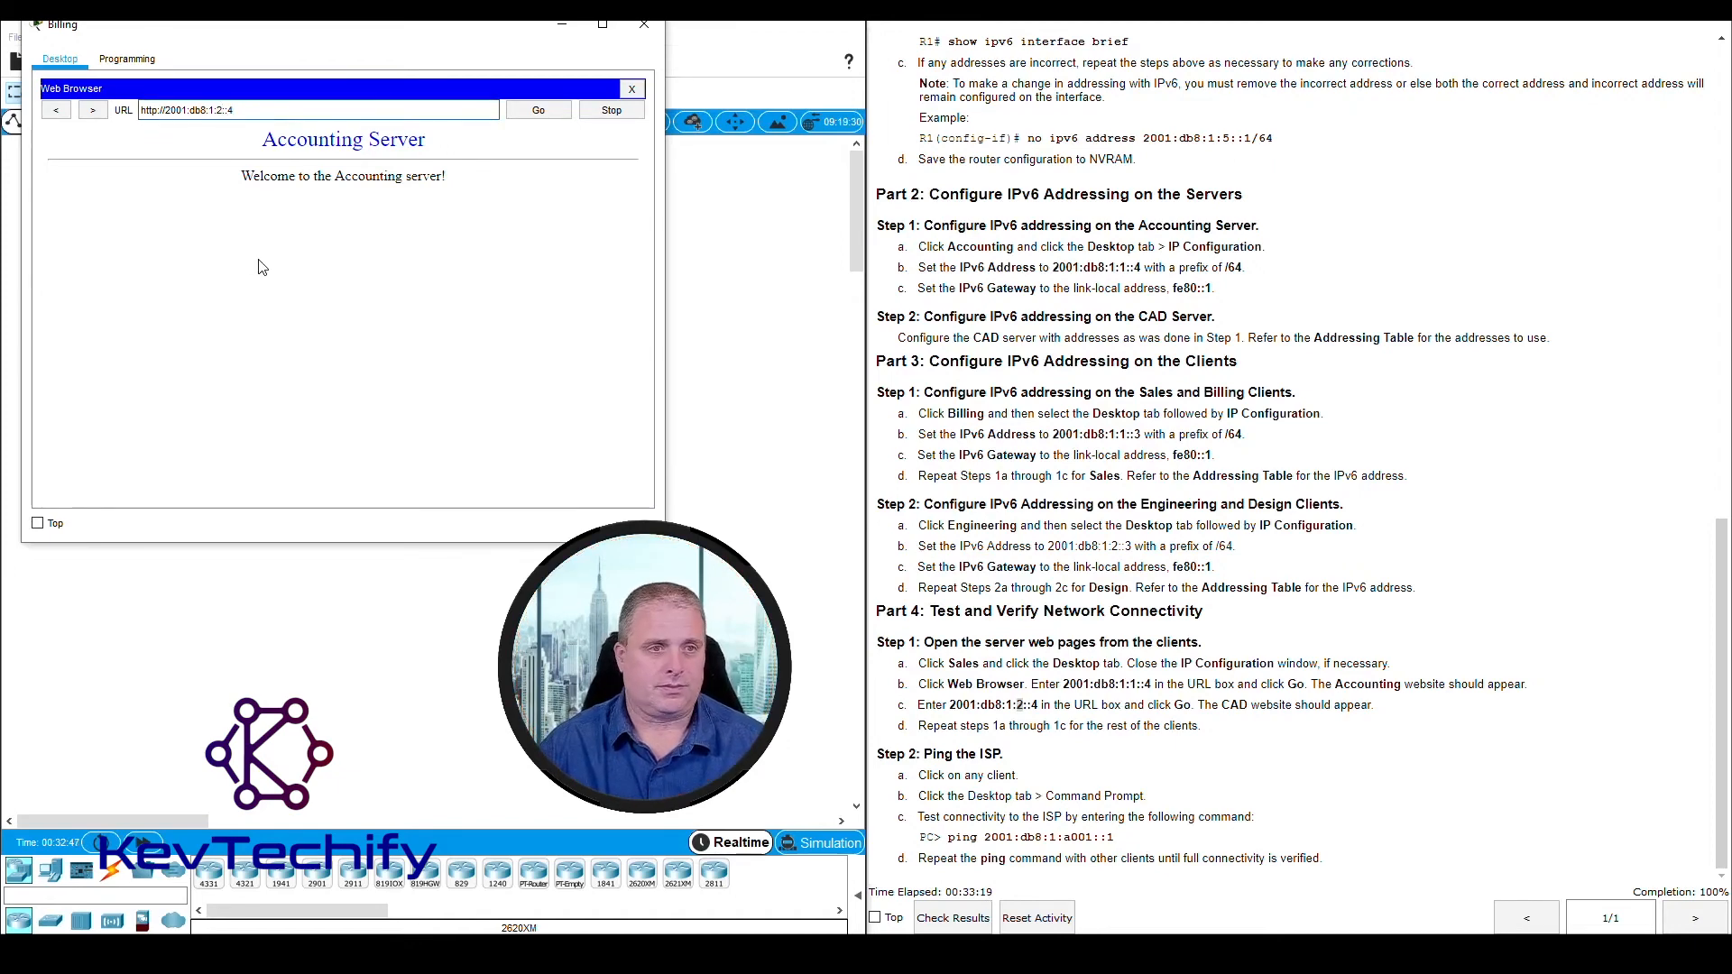
key("Return")
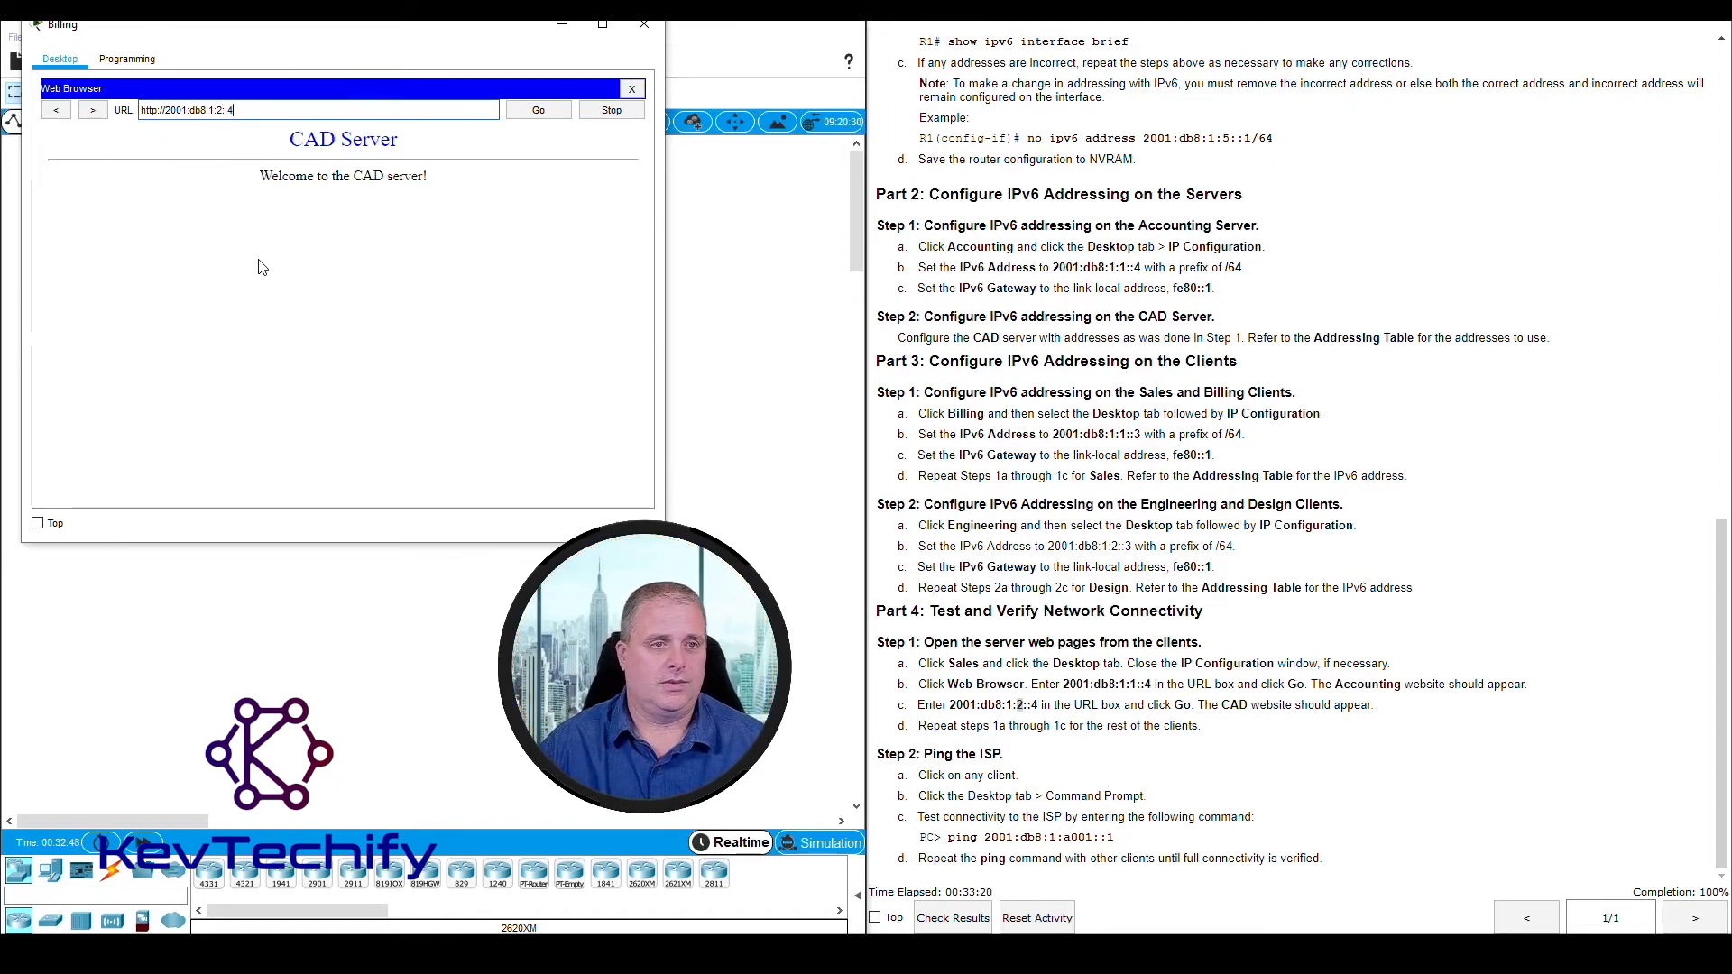
left_click(656, 33)
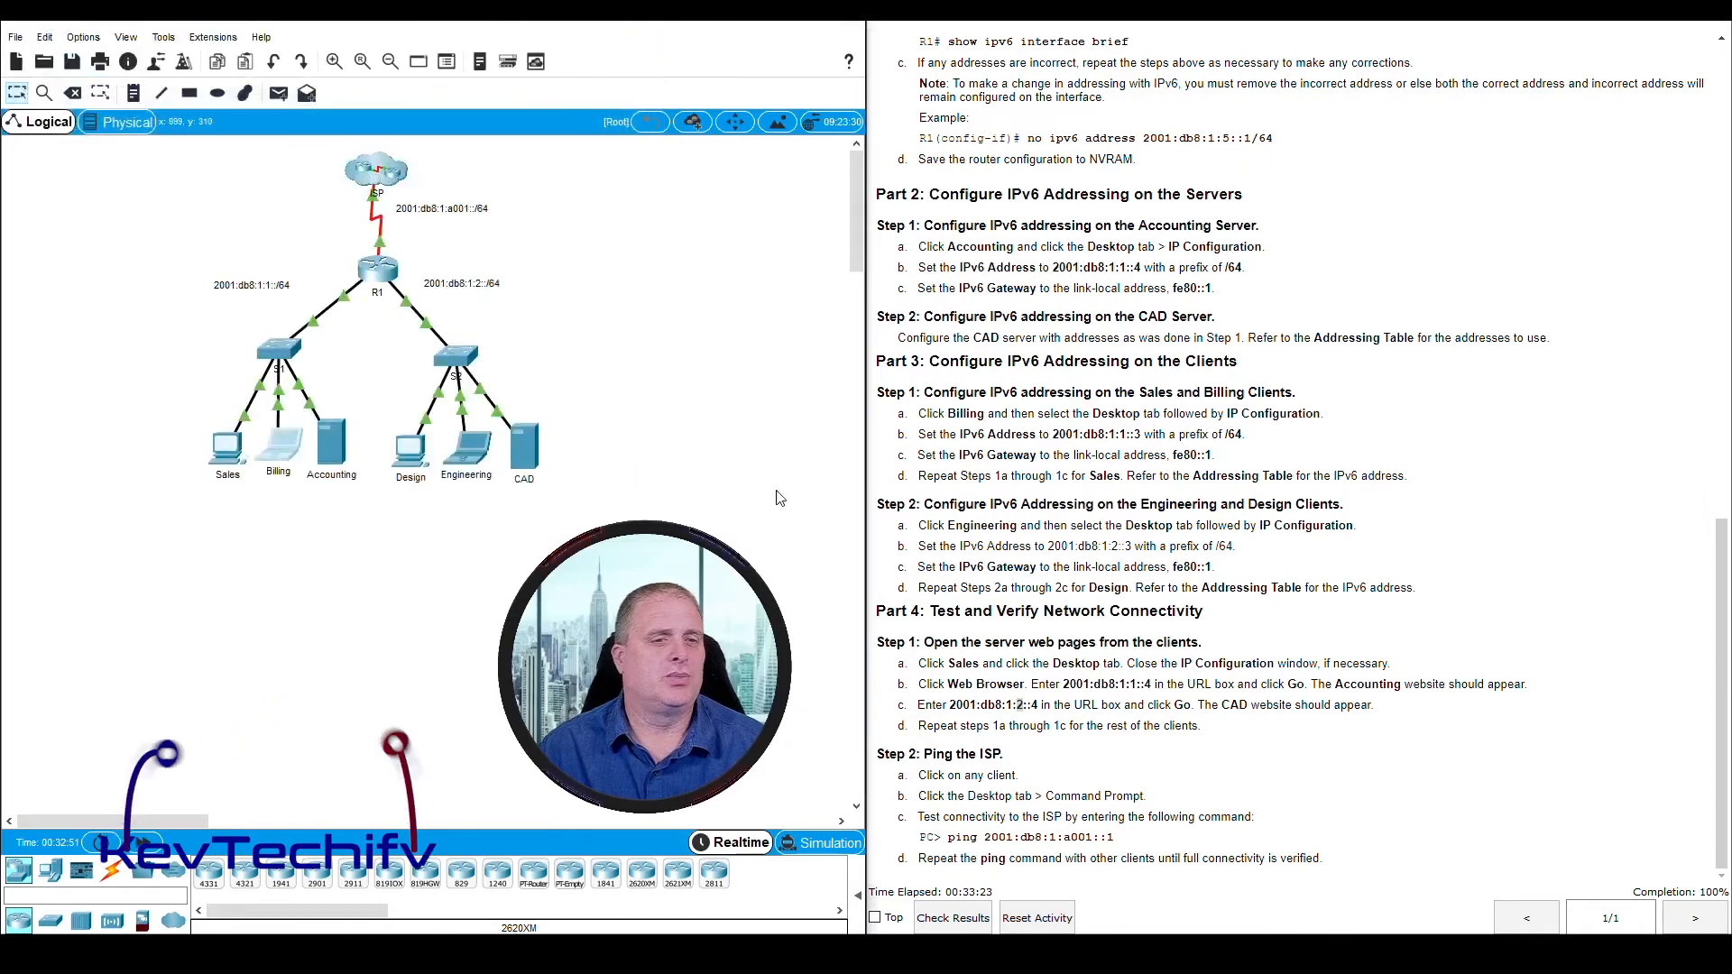
Open the Design client, place and widen its window beside the instructions and launch its Web Browser
left_click(412, 463)
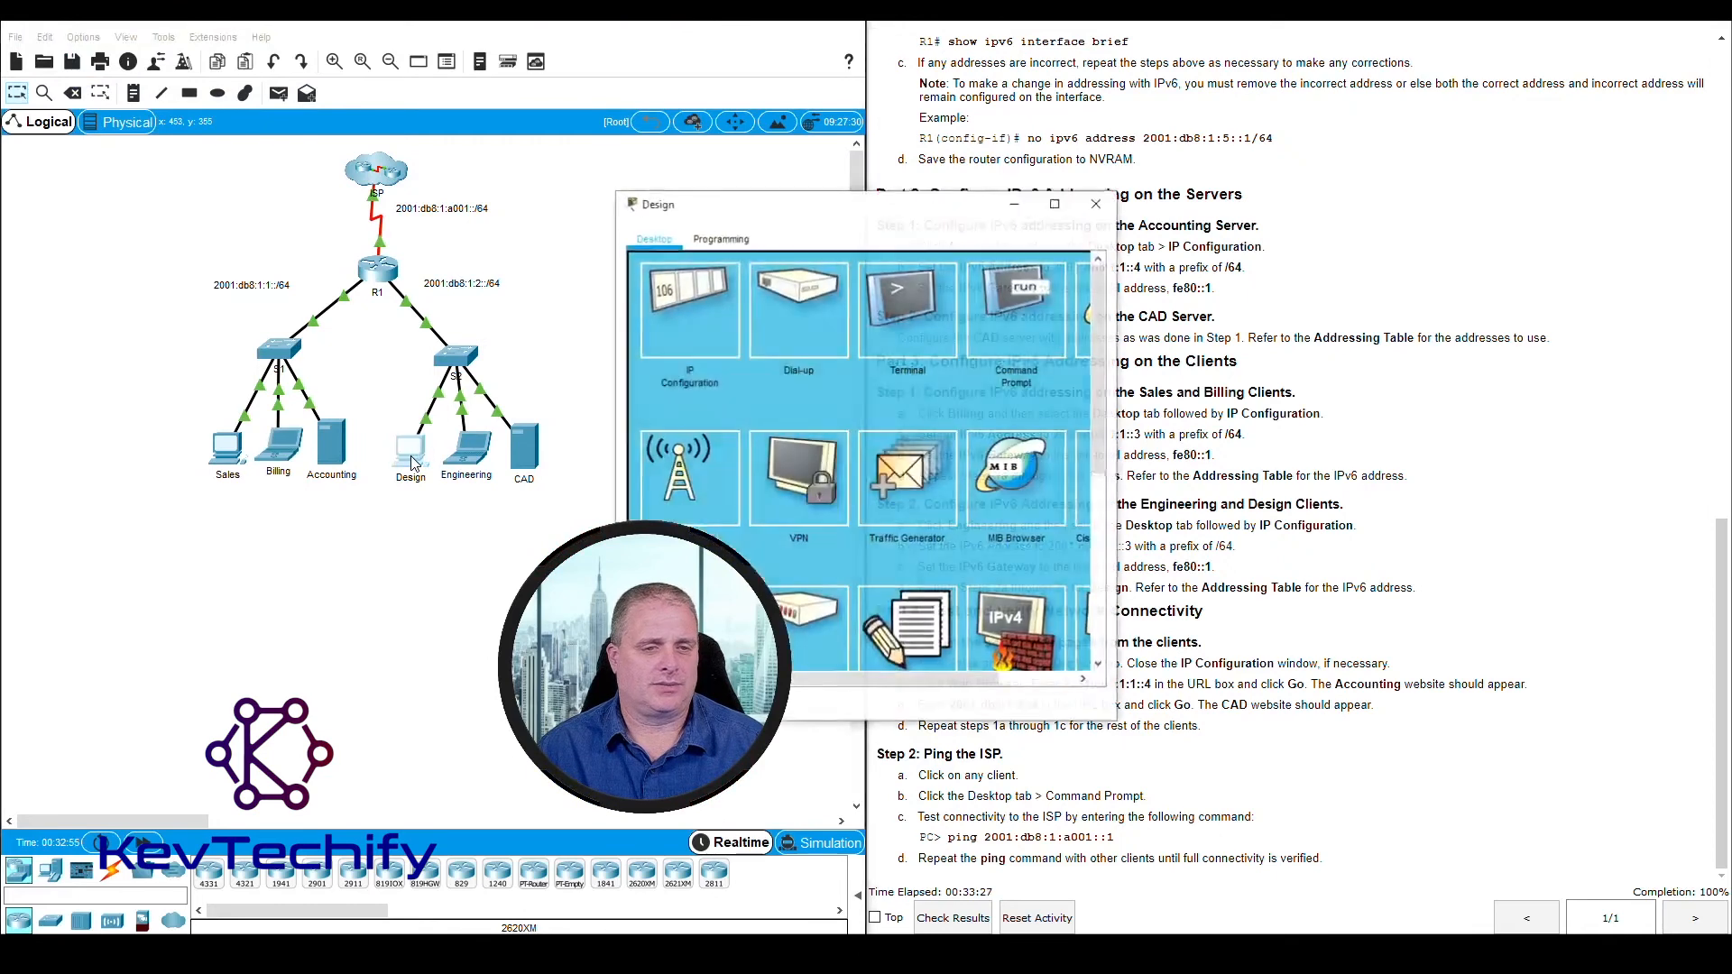
left_click_drag(735, 204, 610, 162)
left_click_drag(207, 34, 172, 32)
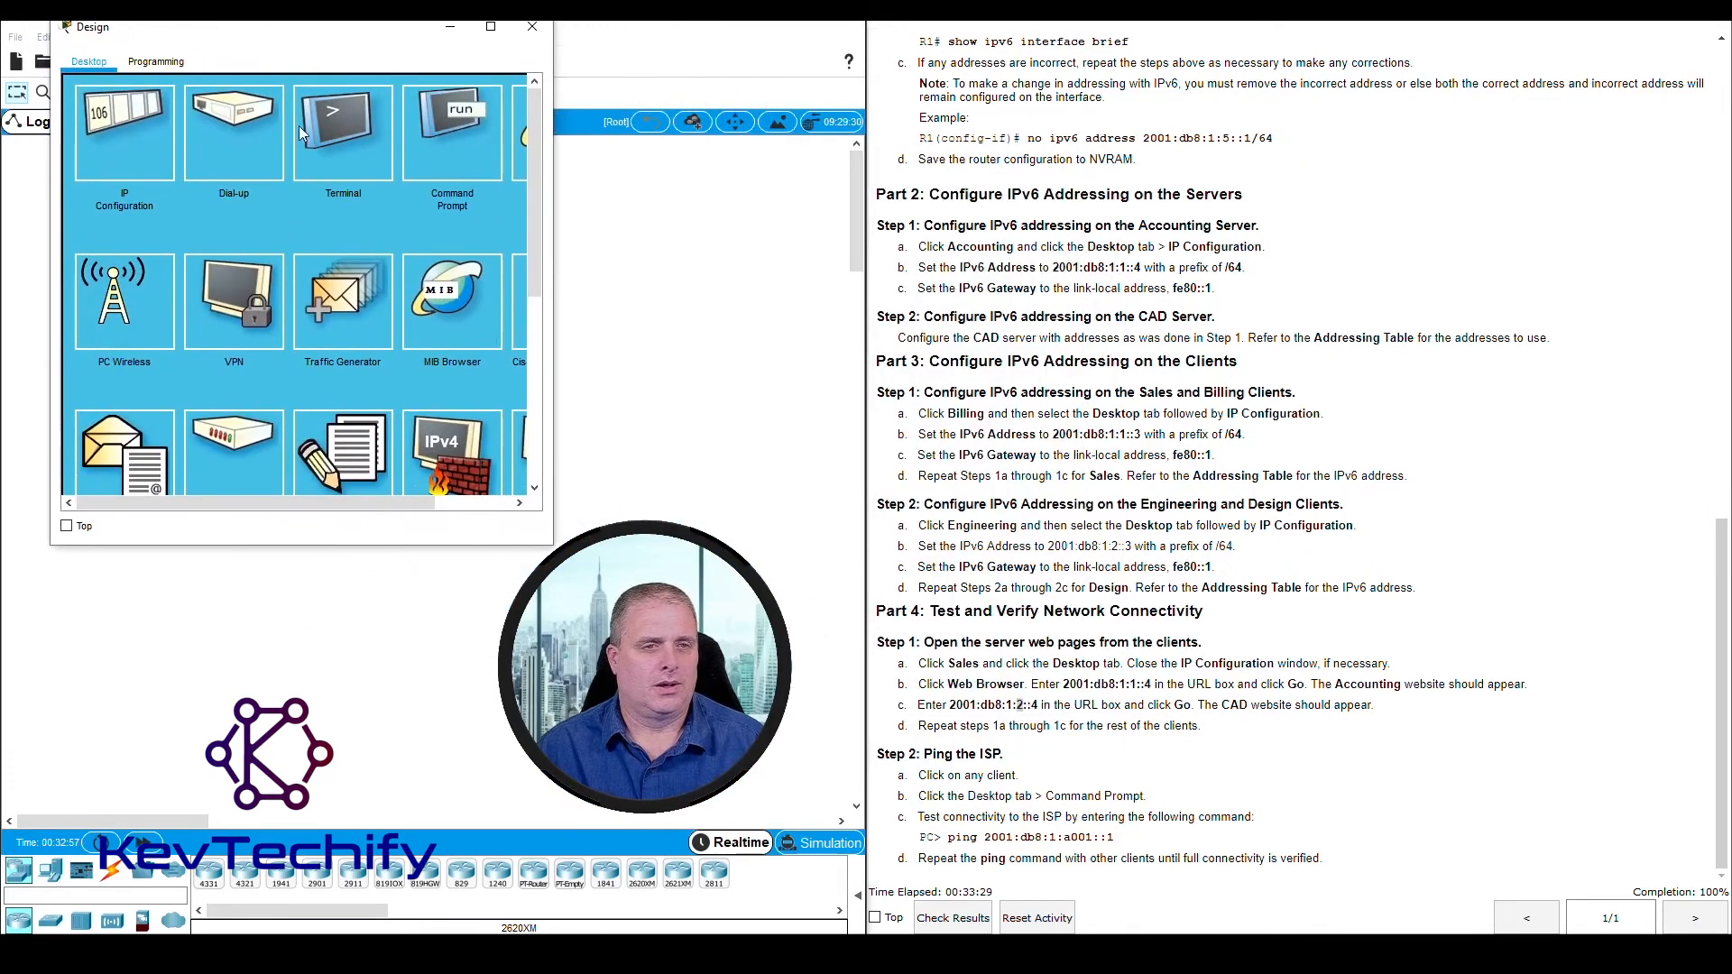
left_click_drag(552, 231, 669, 229)
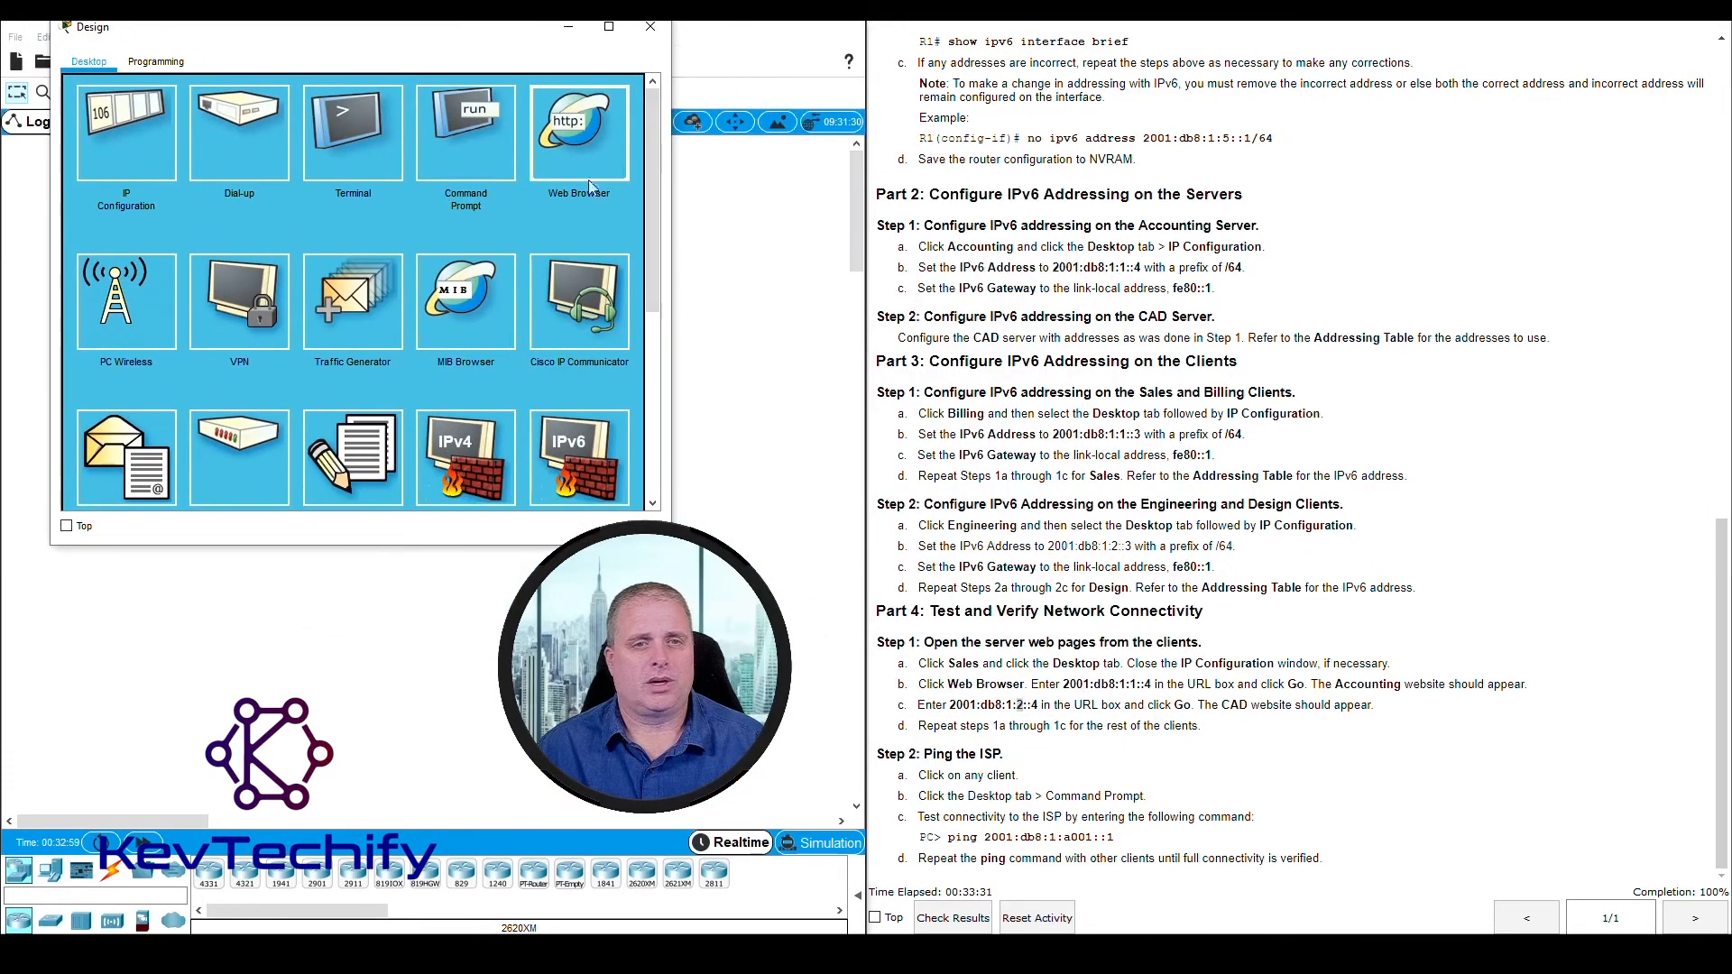
left_click(253, 113)
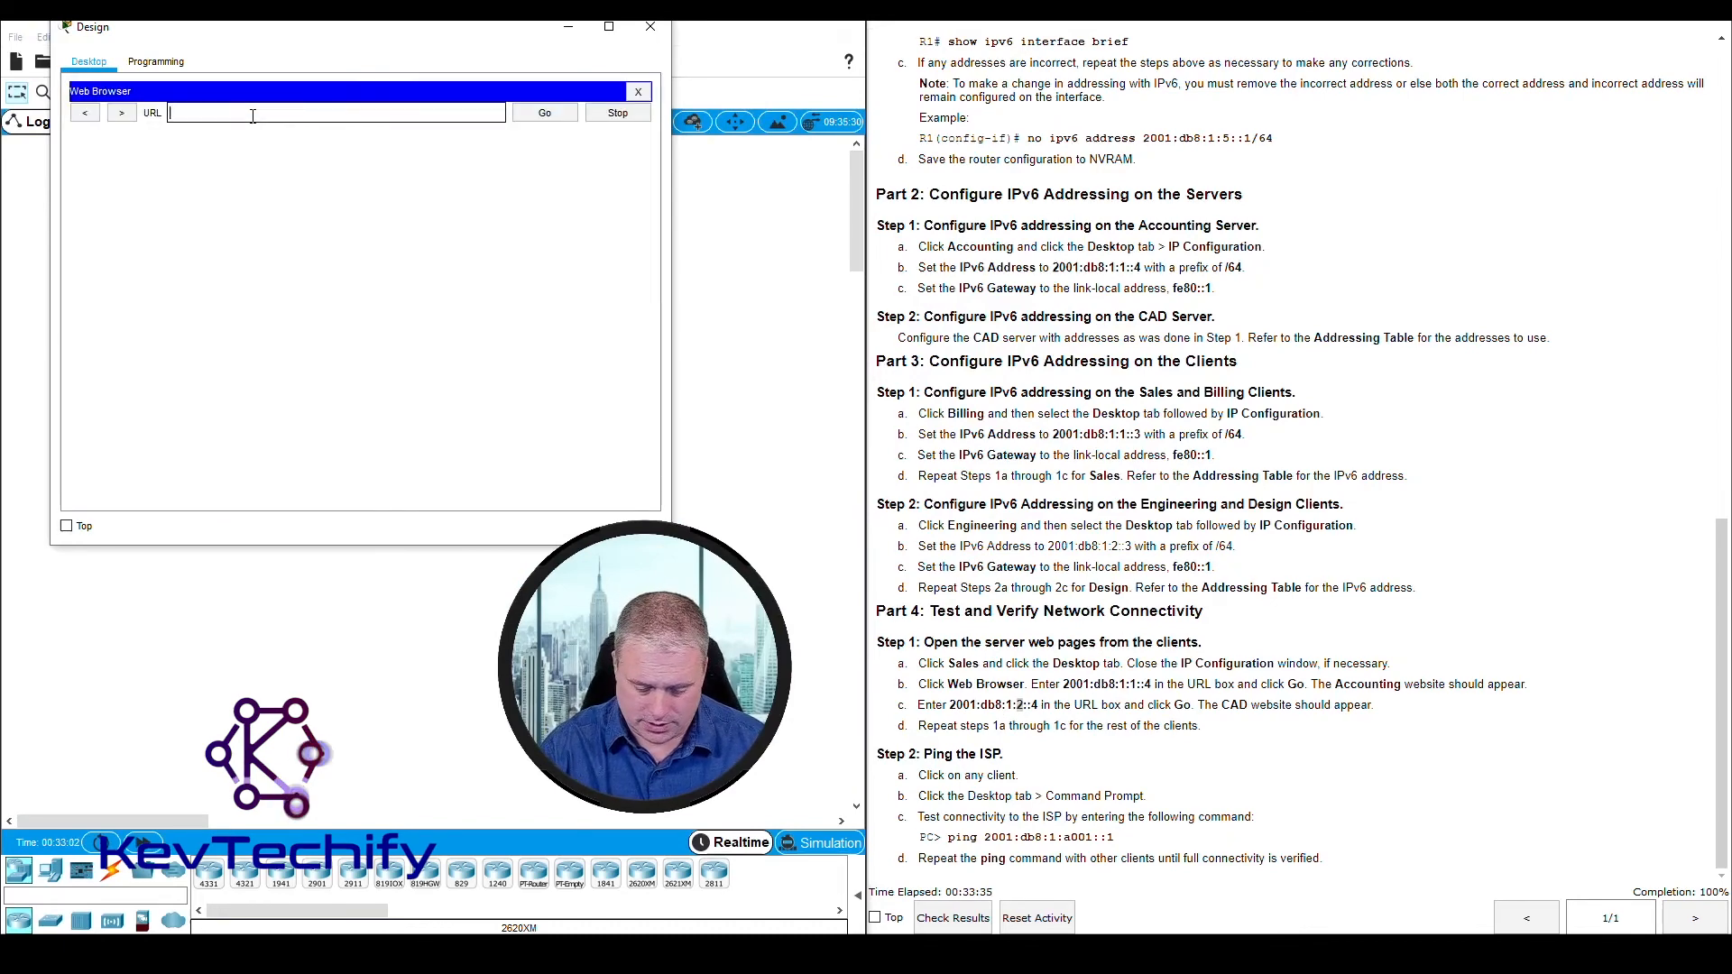
Load the Accounting page at 2001:db8:1:1::4 and the CAD page at 2001:db8:1:2::4 in the Design client's browser, and close the client's window
type("2001")
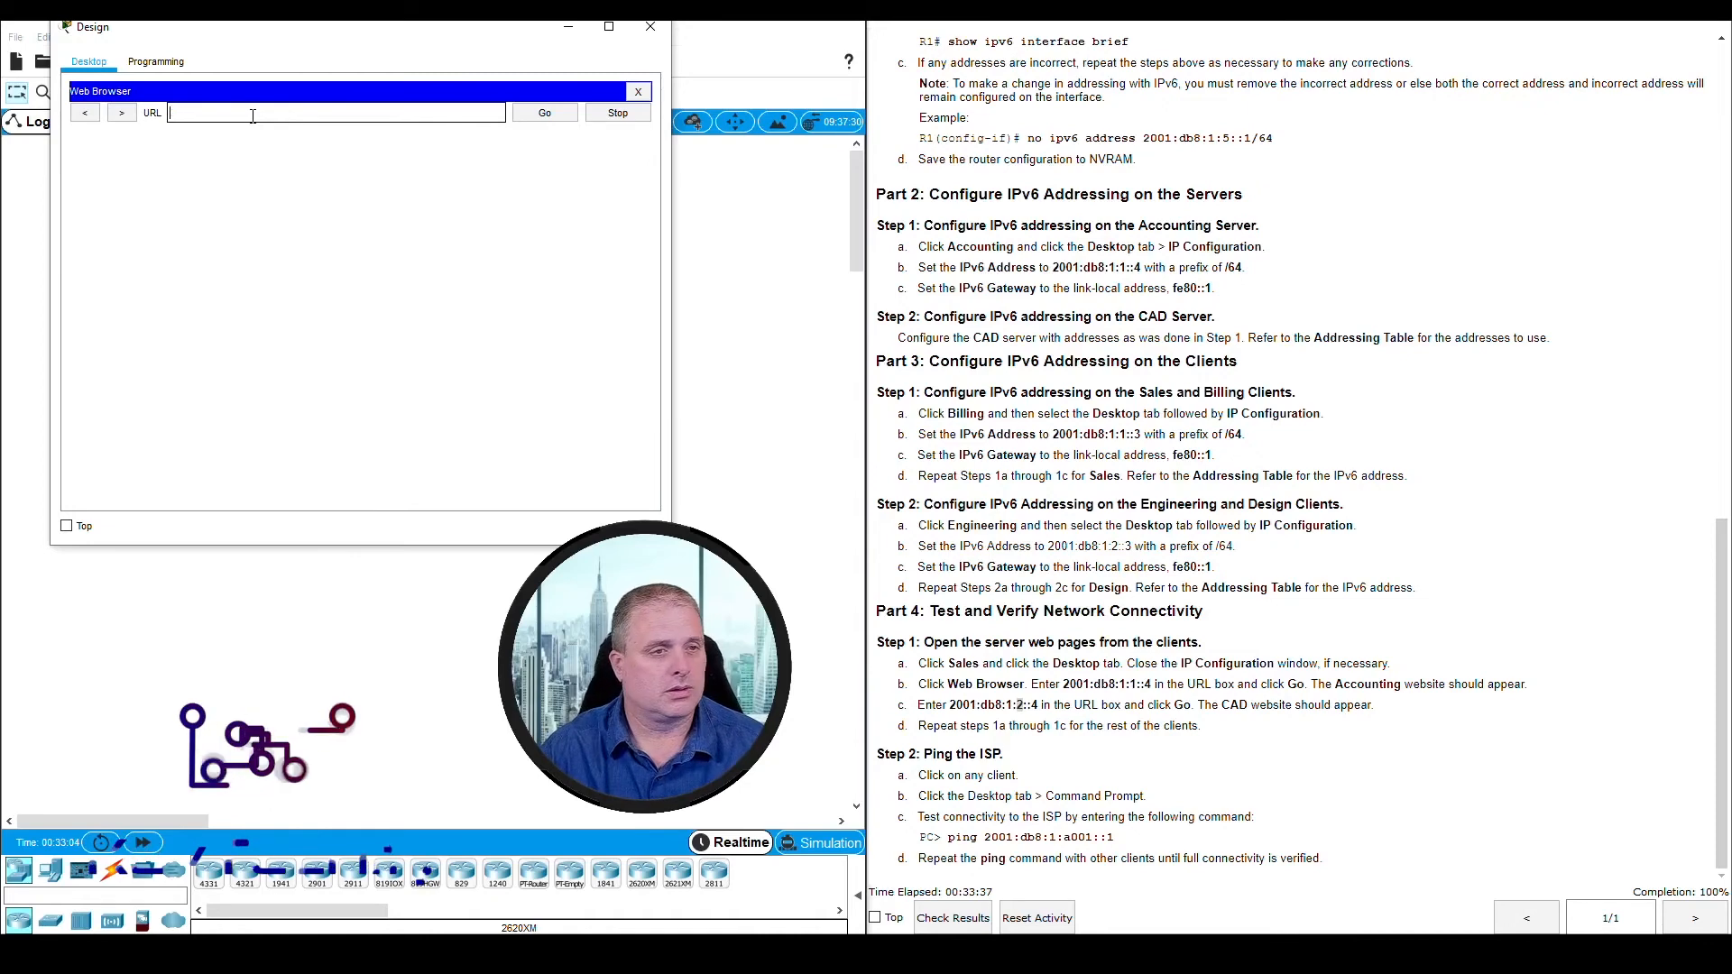
type(":db8")
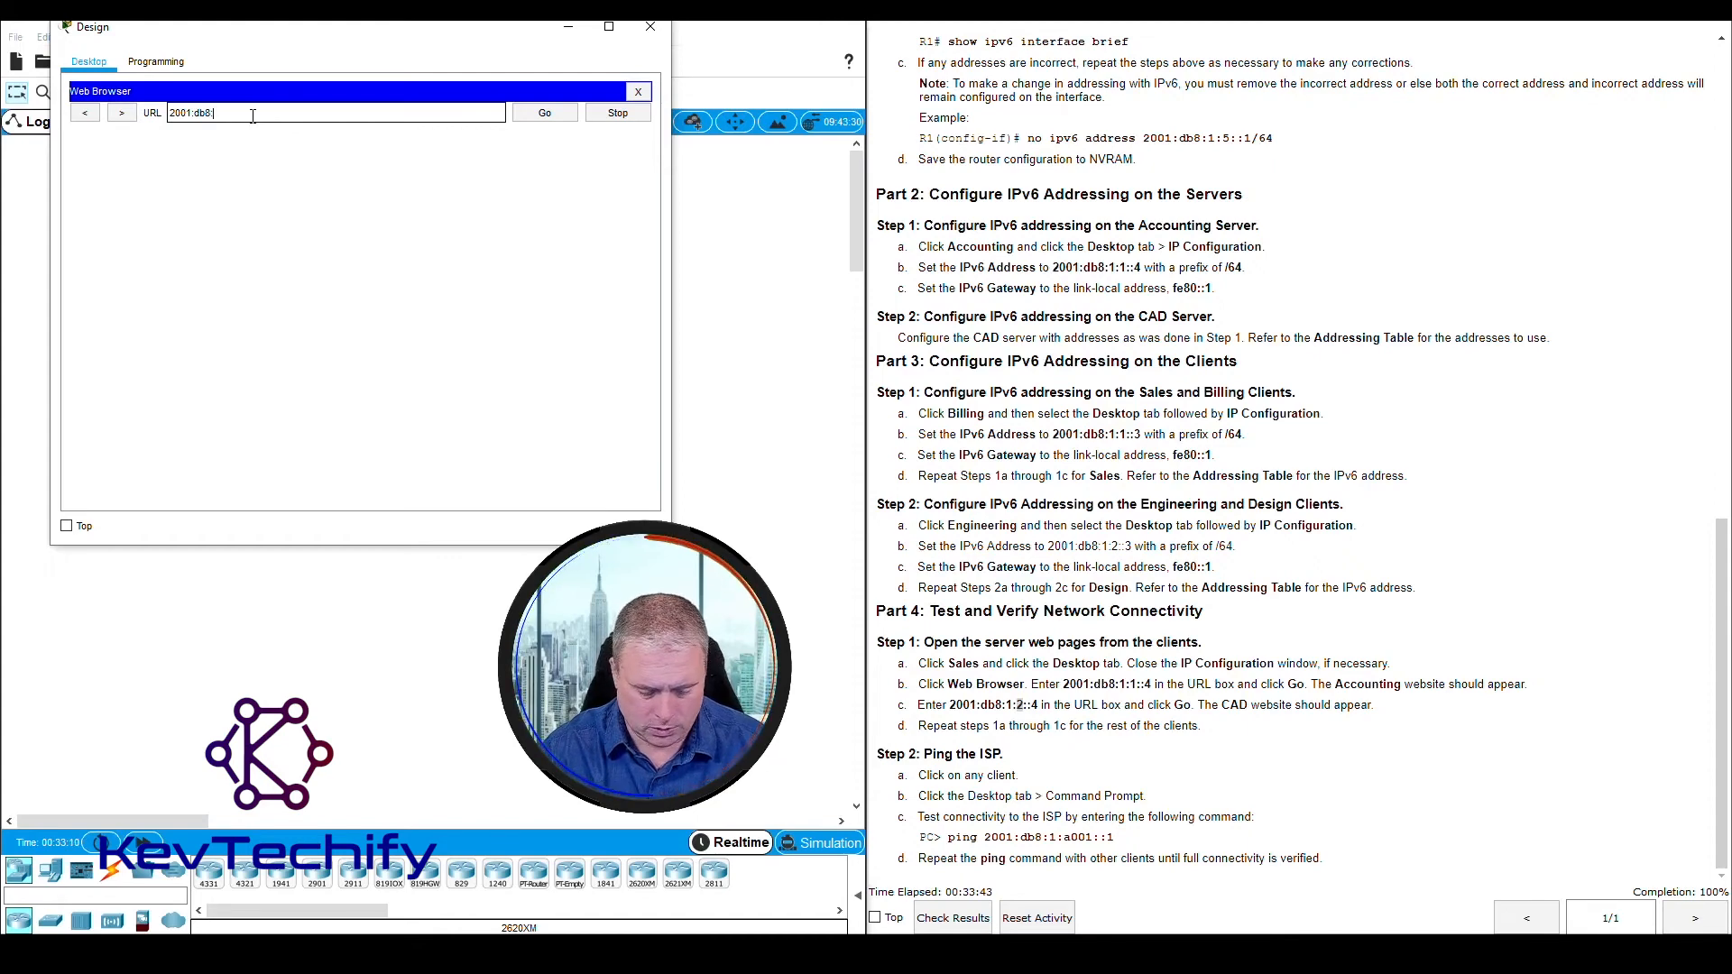
type(":1:1")
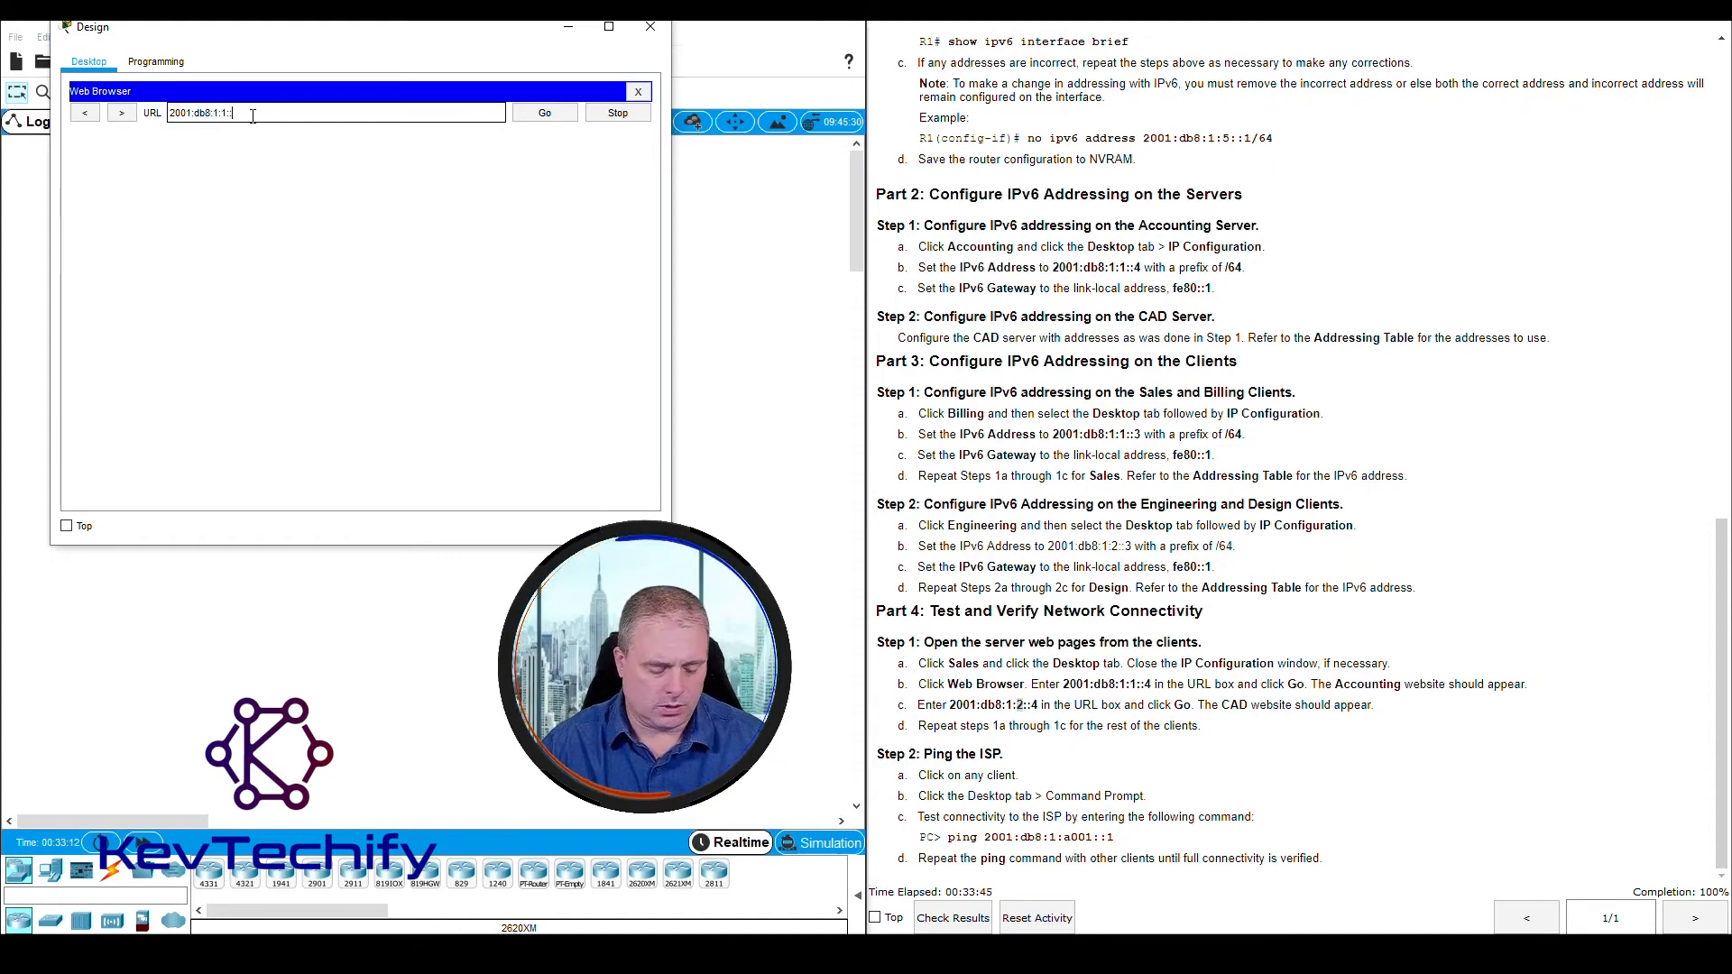
type("::4")
key("Return")
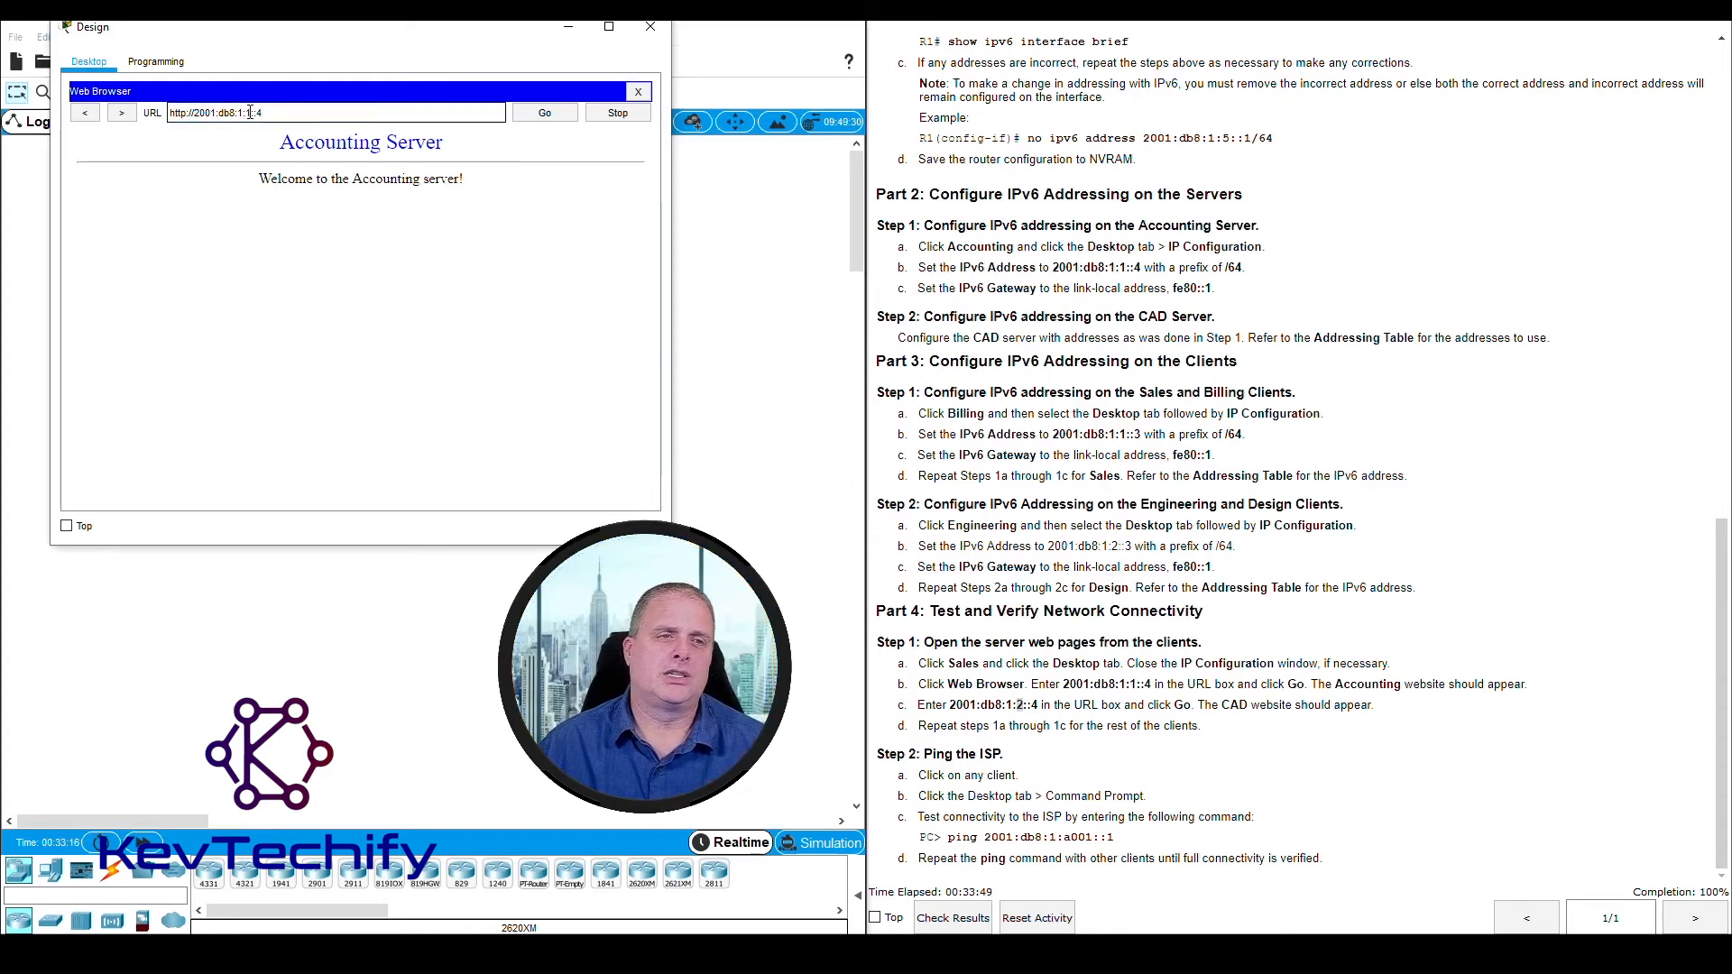
type("2")
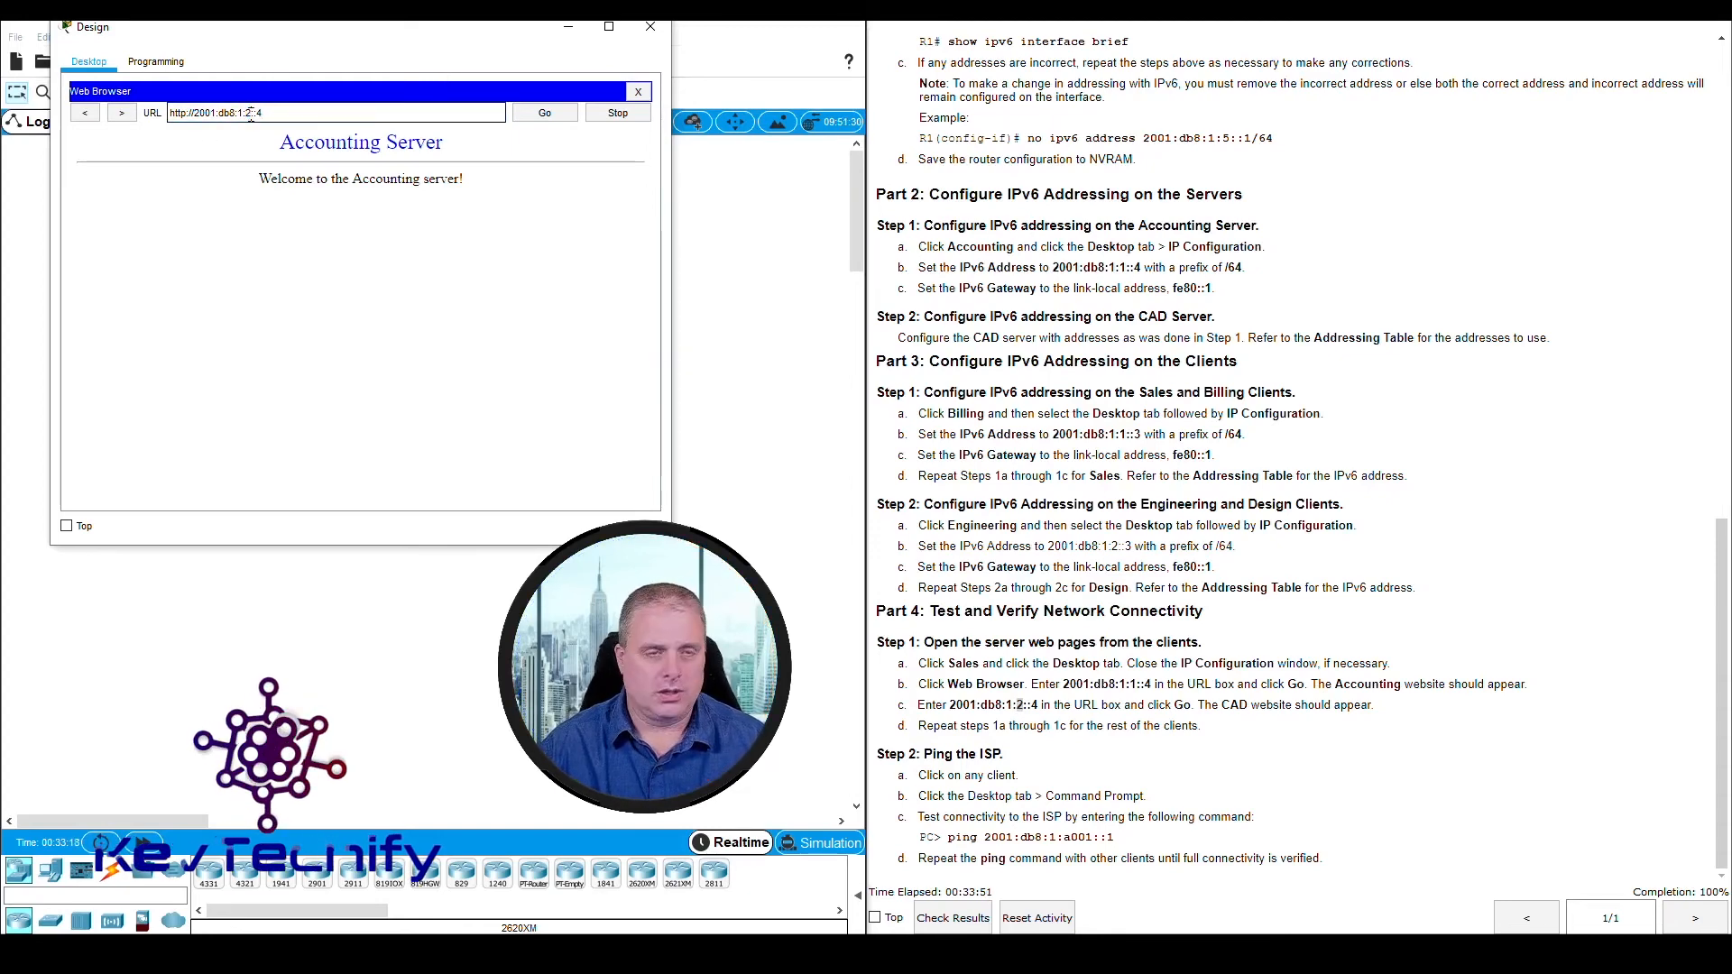
key("Return")
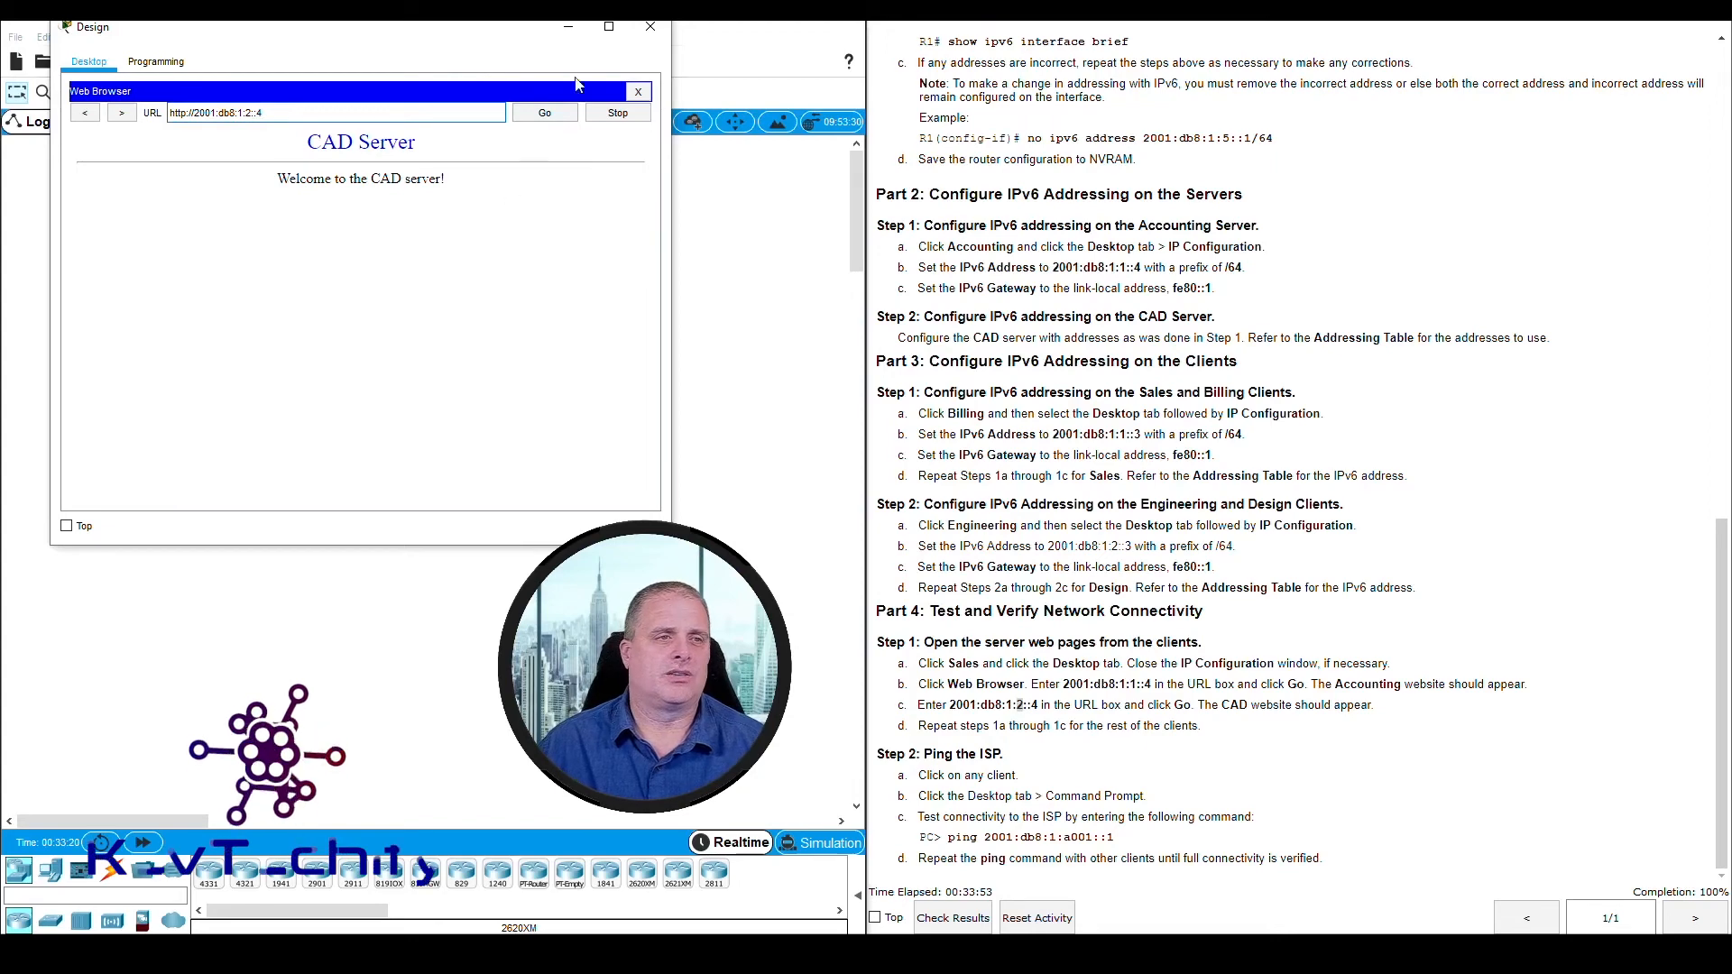
left_click(645, 30)
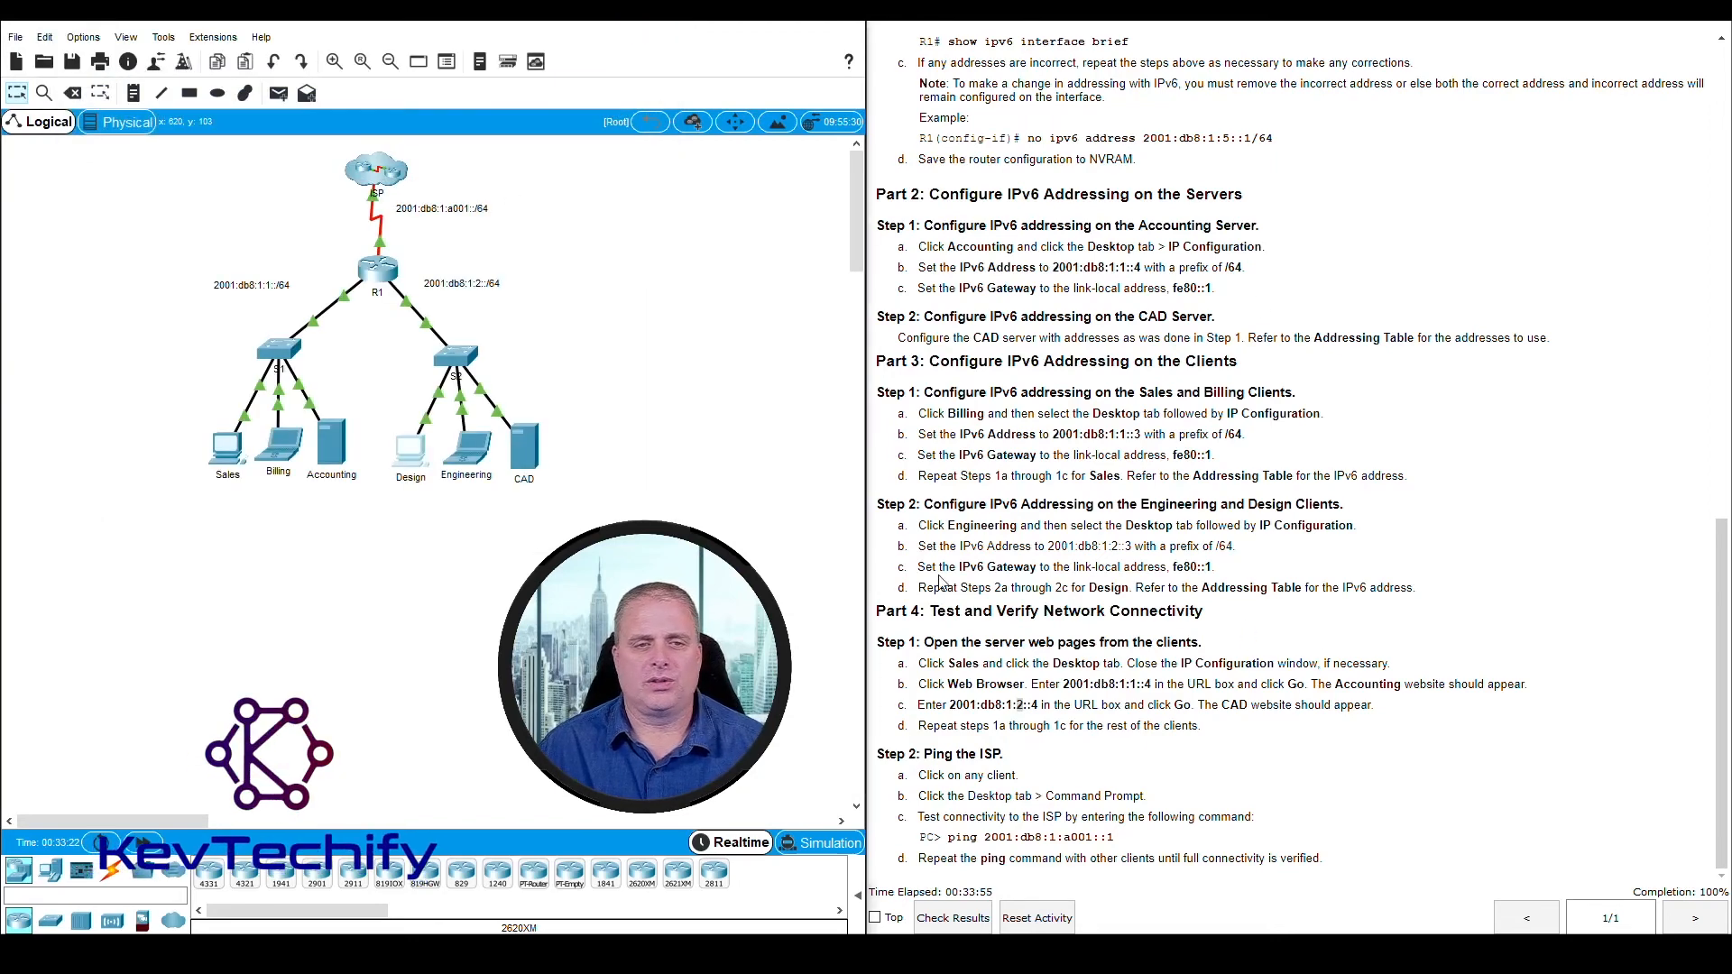
Open the Engineering client, place and widen its window beside the instructions and launch its Web Browser
left_click(476, 455)
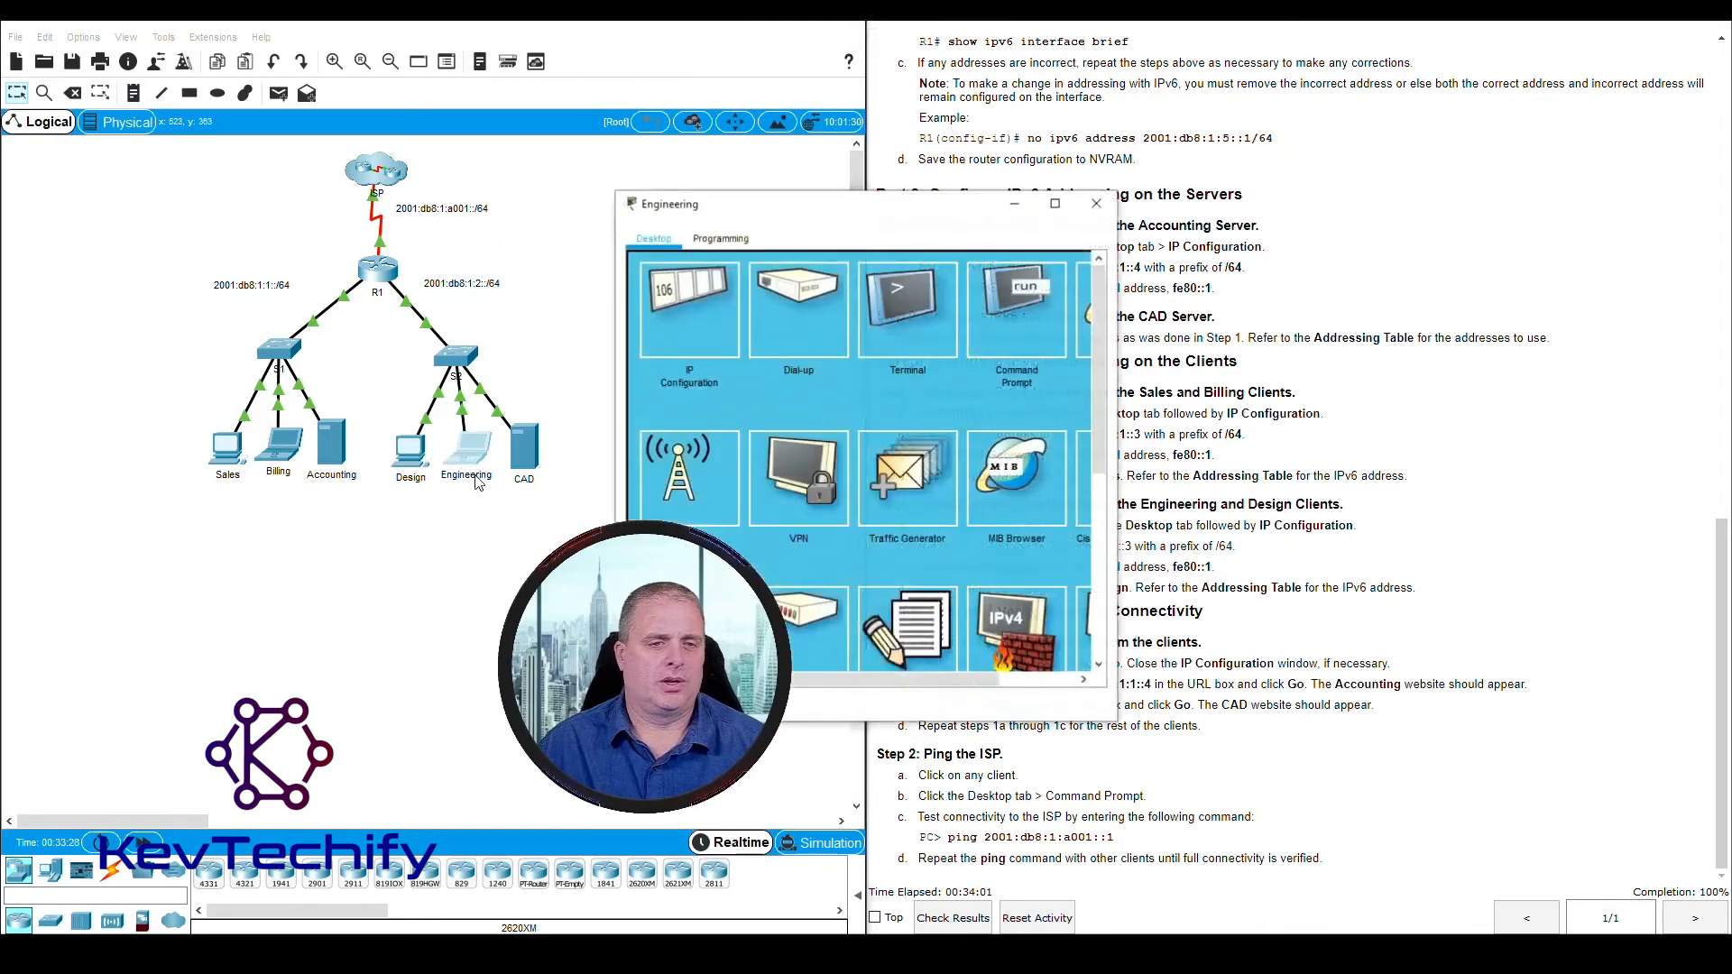
left_click_drag(685, 203, 137, 34)
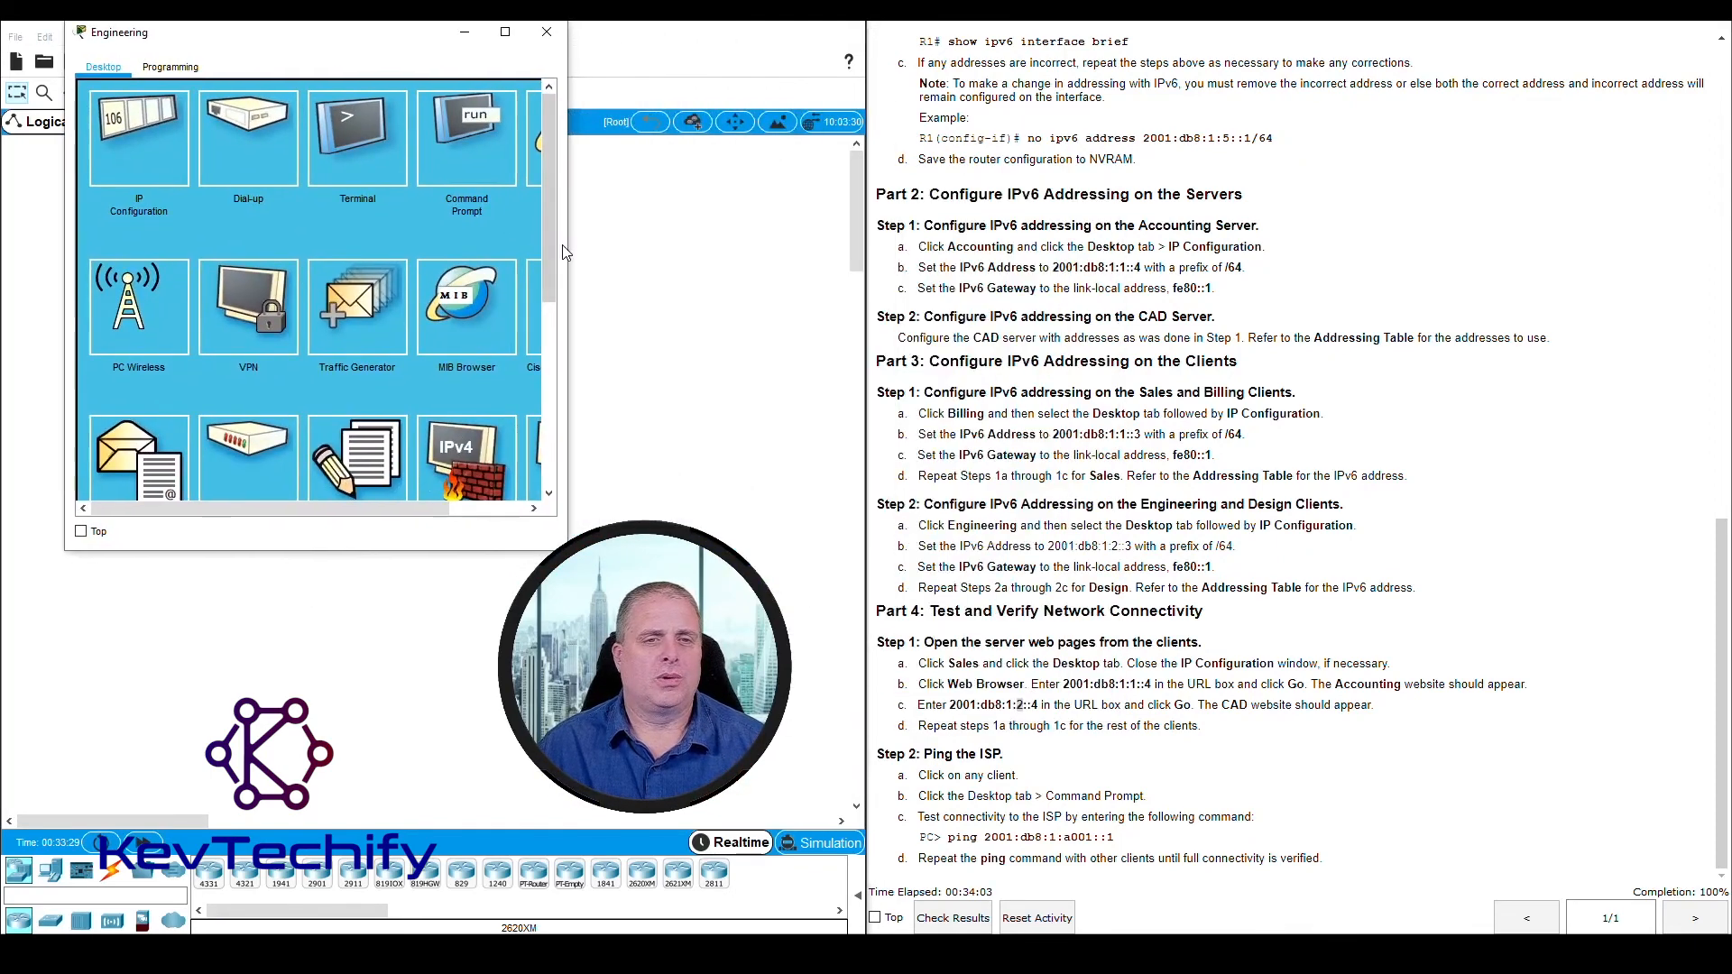
left_click_drag(561, 252, 760, 245)
left_click(679, 129)
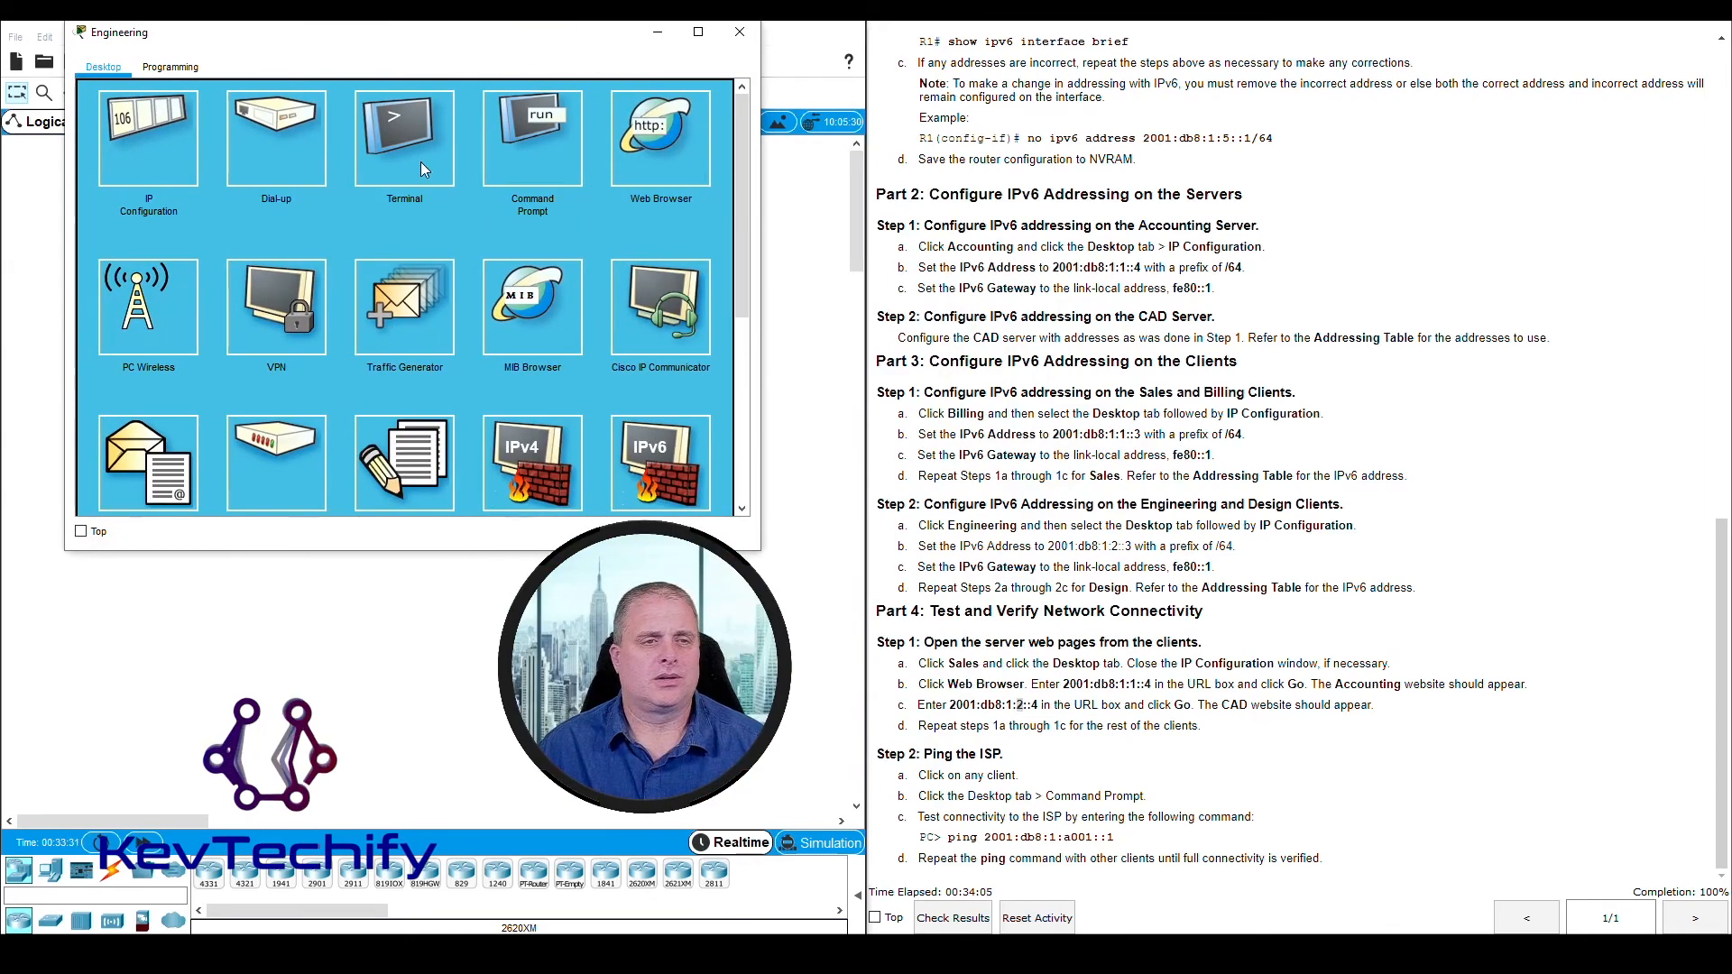
Load the Accounting page at 2001:db8:1:1::4 and the CAD page at 2001:db8:1:2::4 in the Engineering client's browser, and close the client's window
left_click(306, 120)
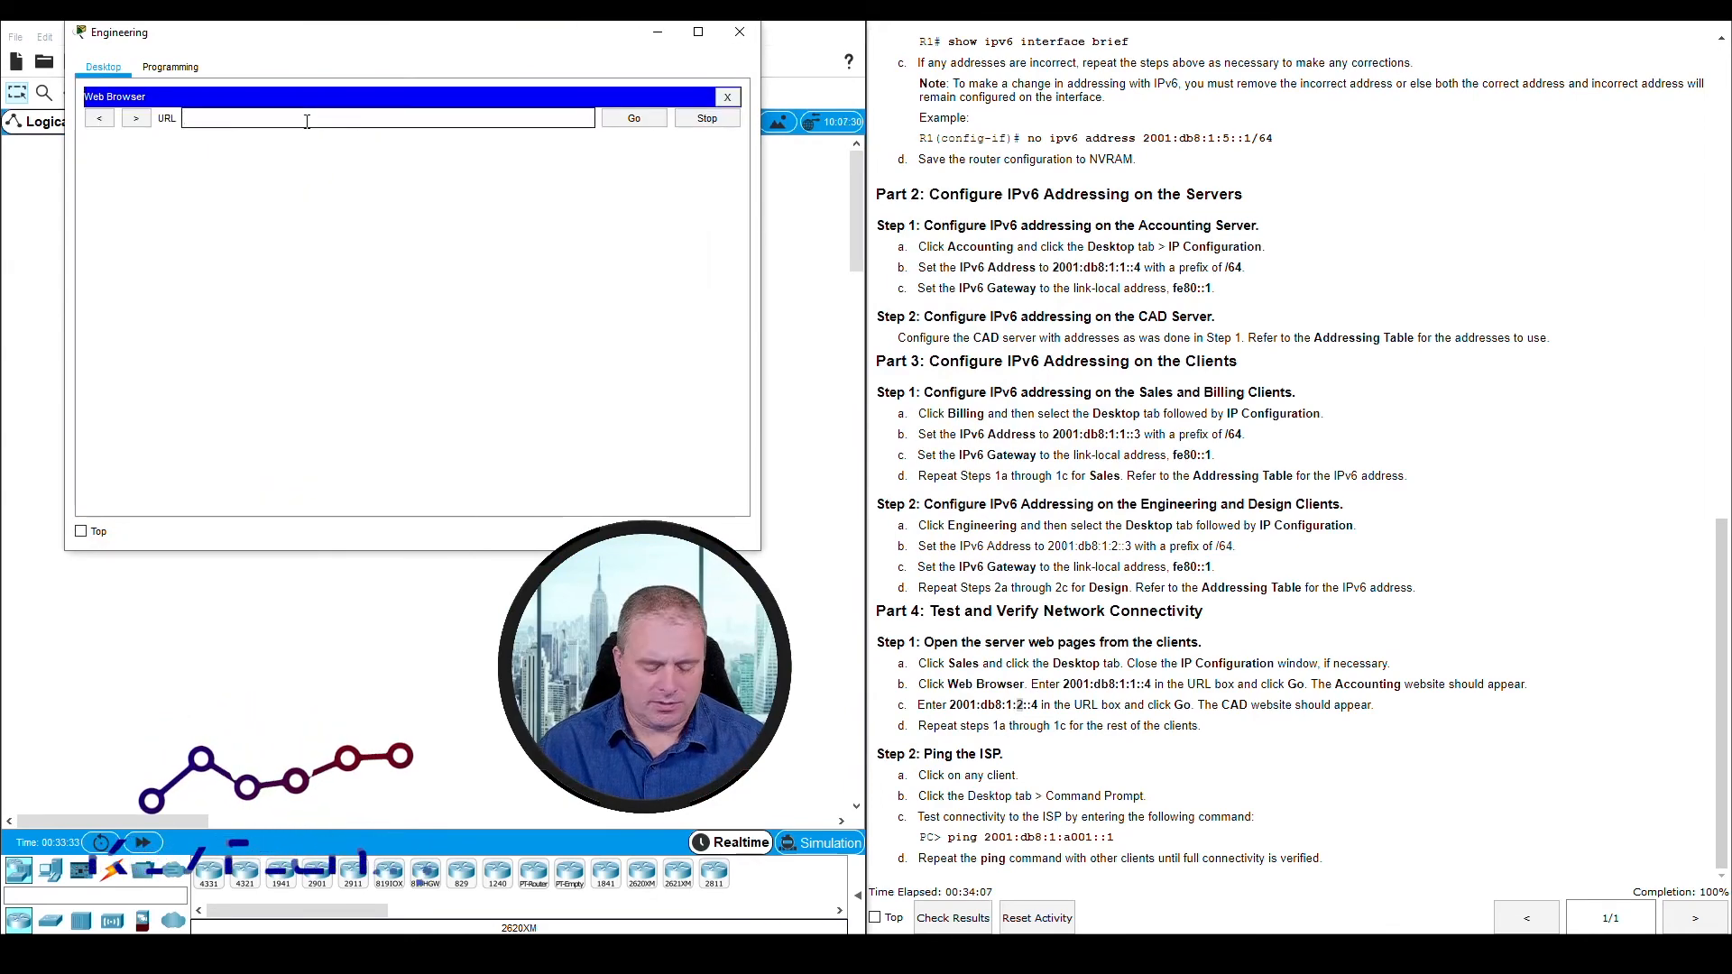
type("2001")
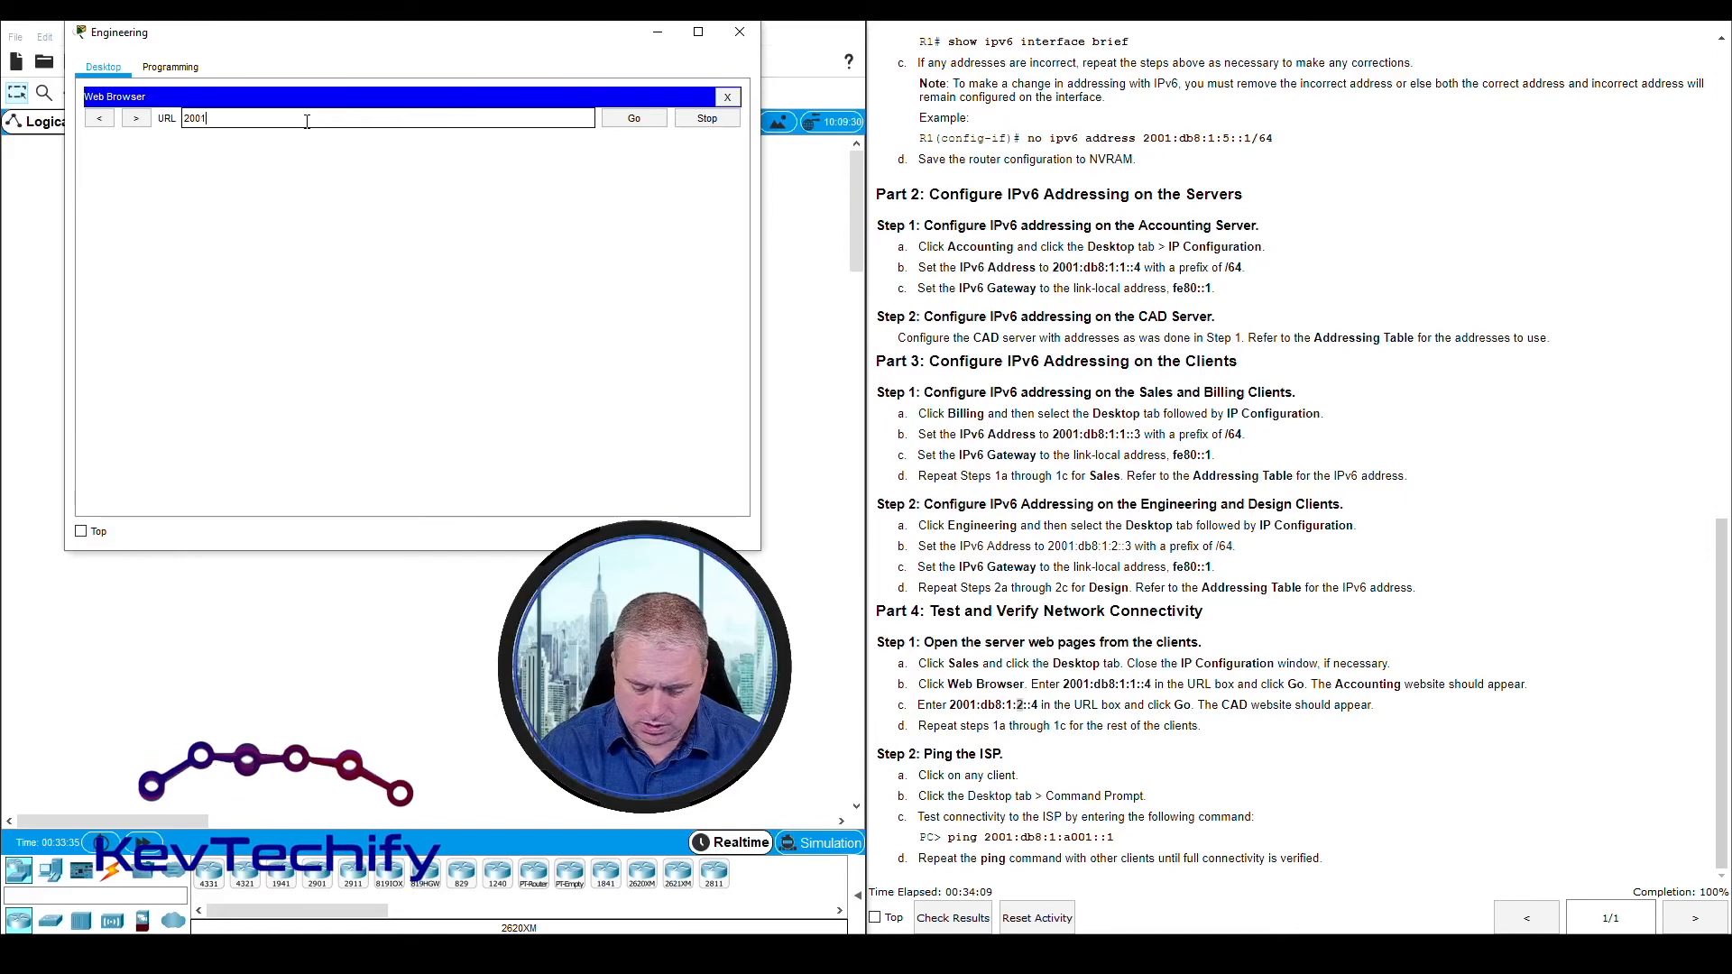
type(":db8")
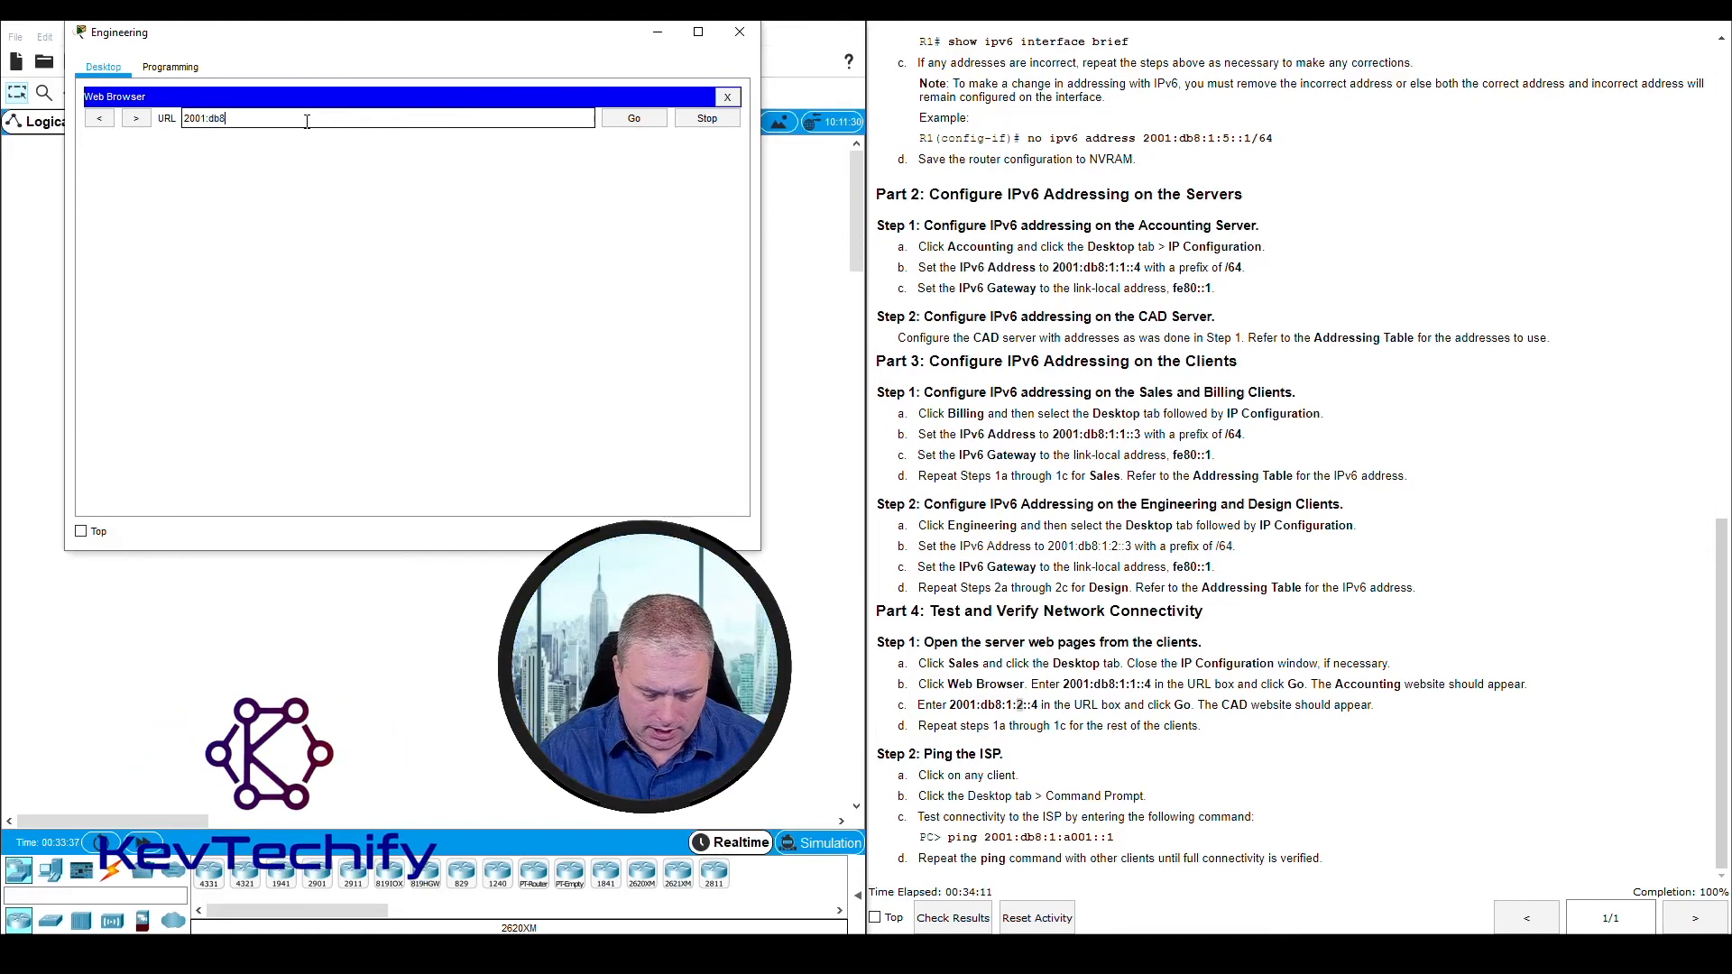
type(":1:1")
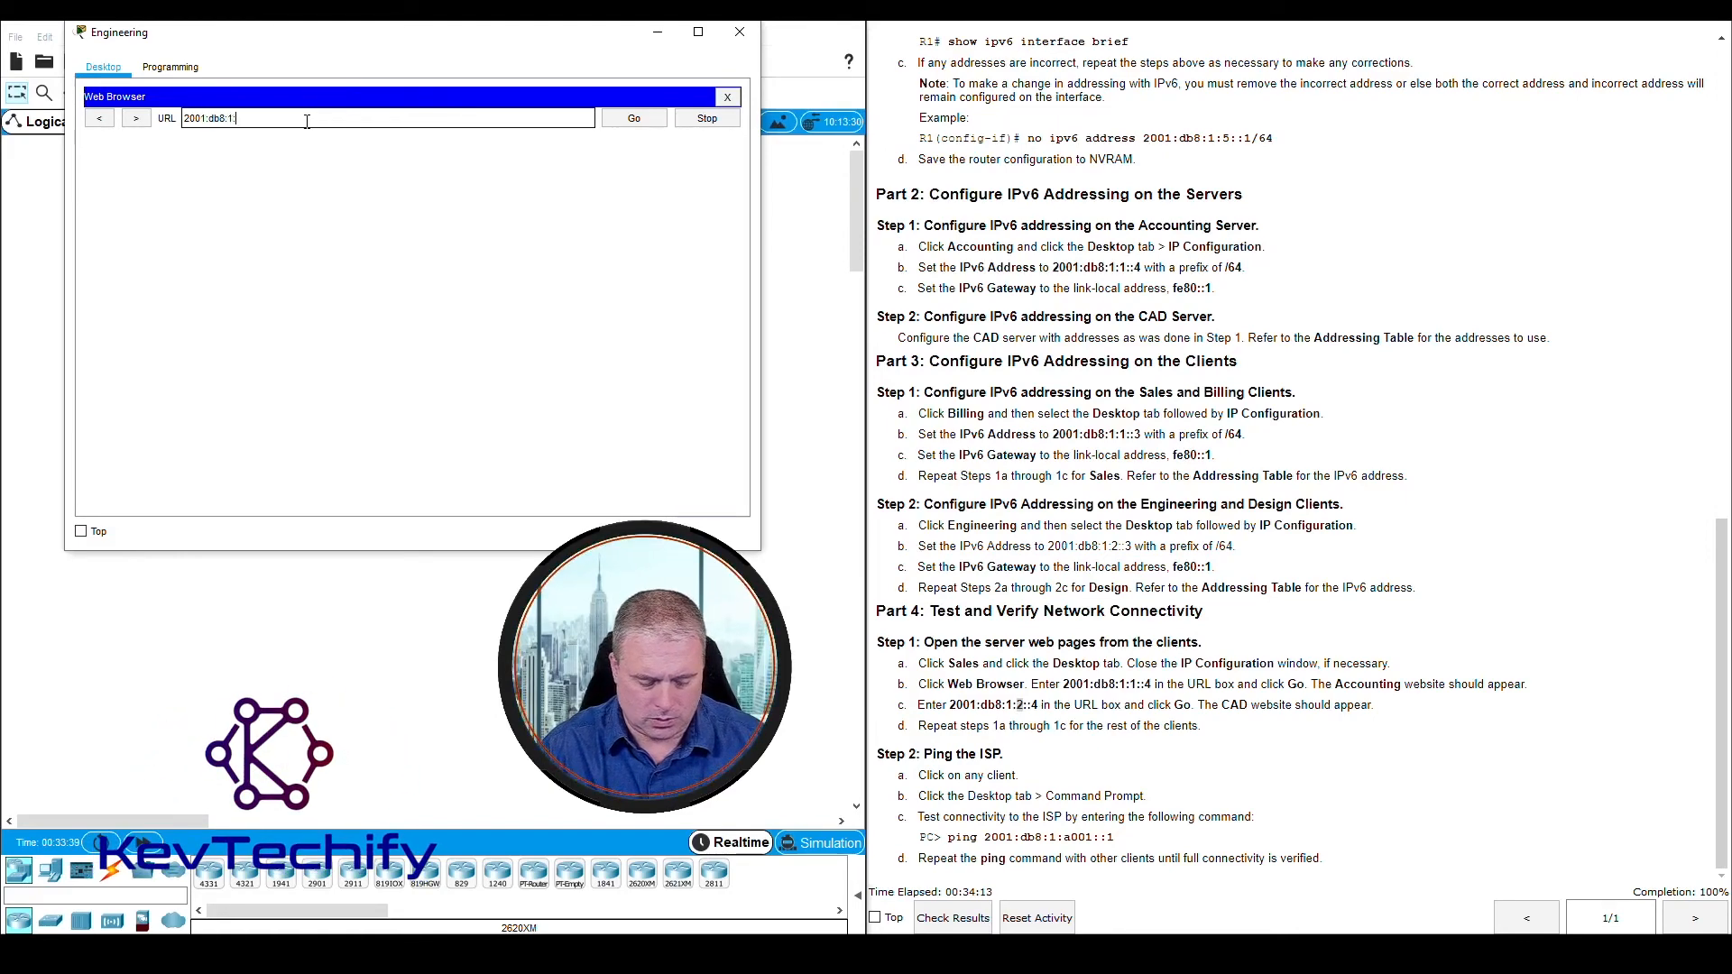
type("::4")
key("Return")
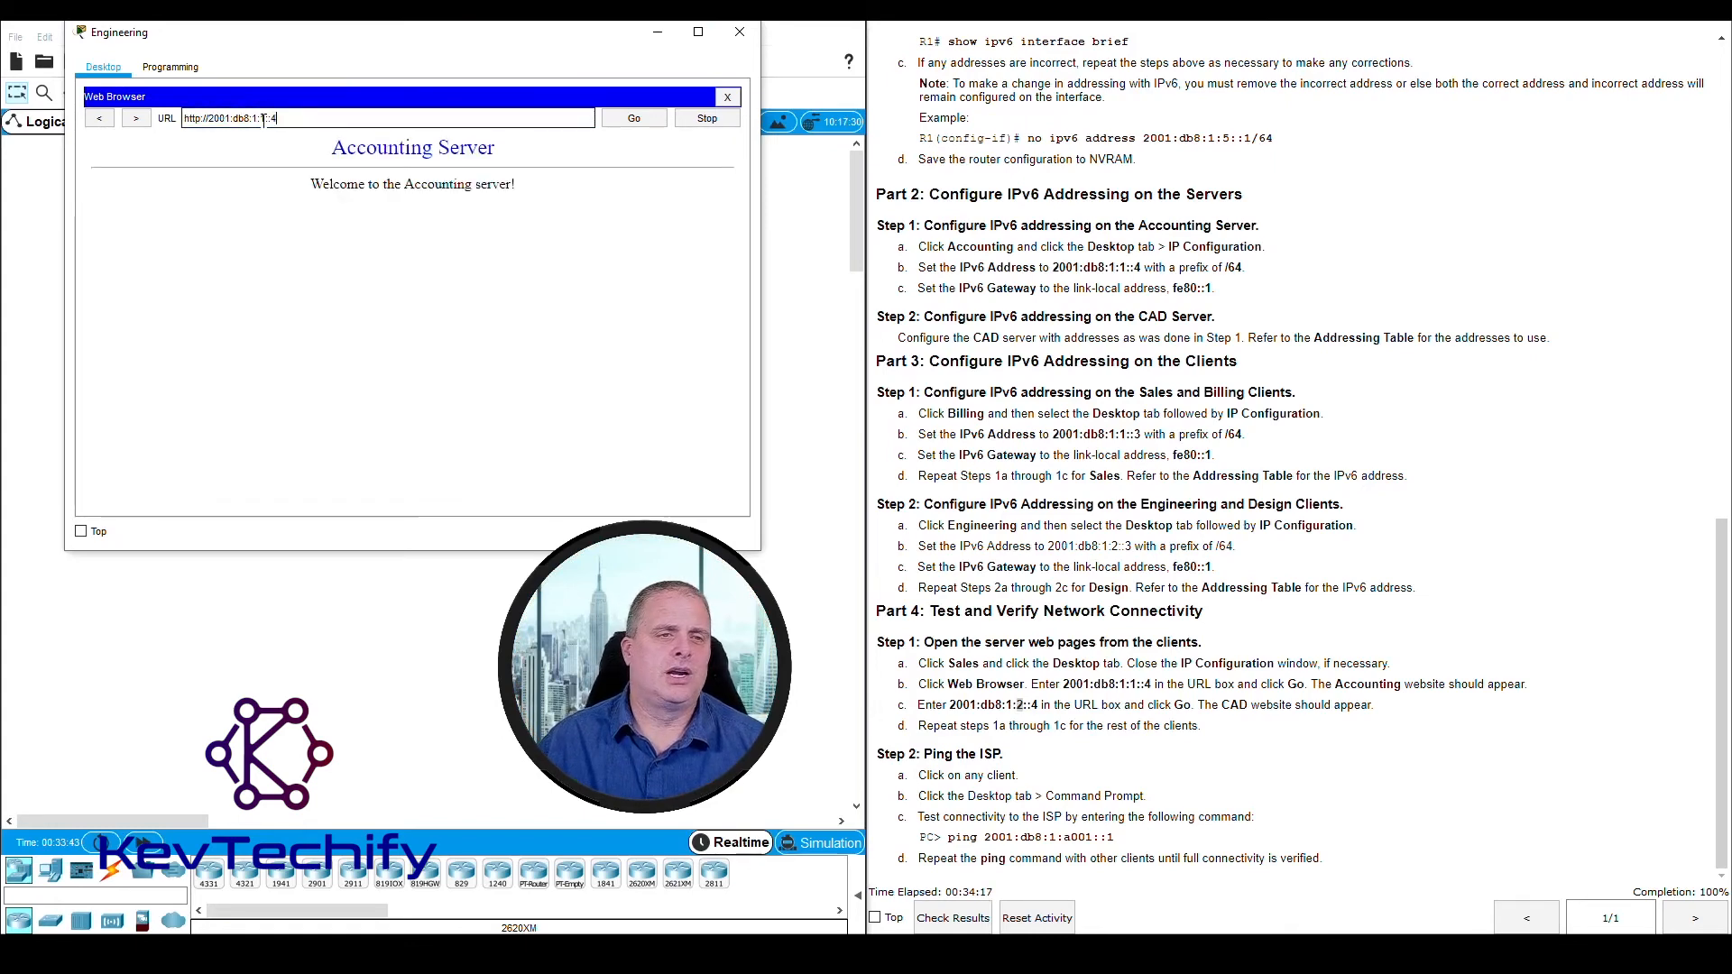
key("Return")
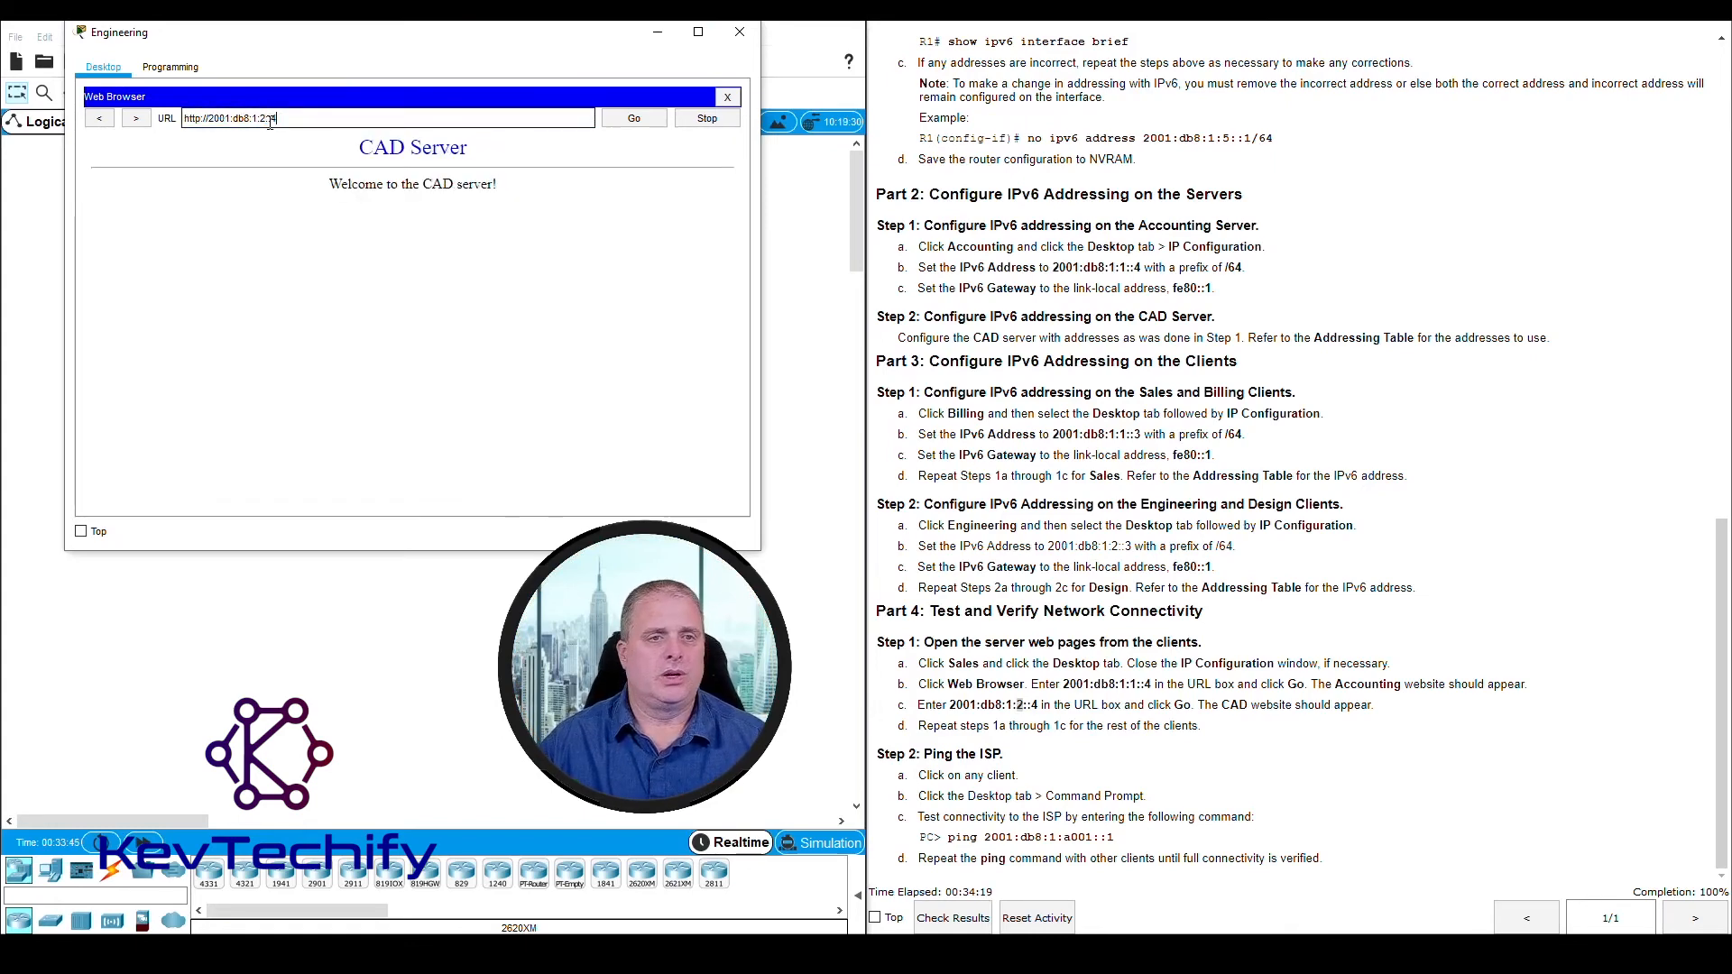
left_click(732, 32)
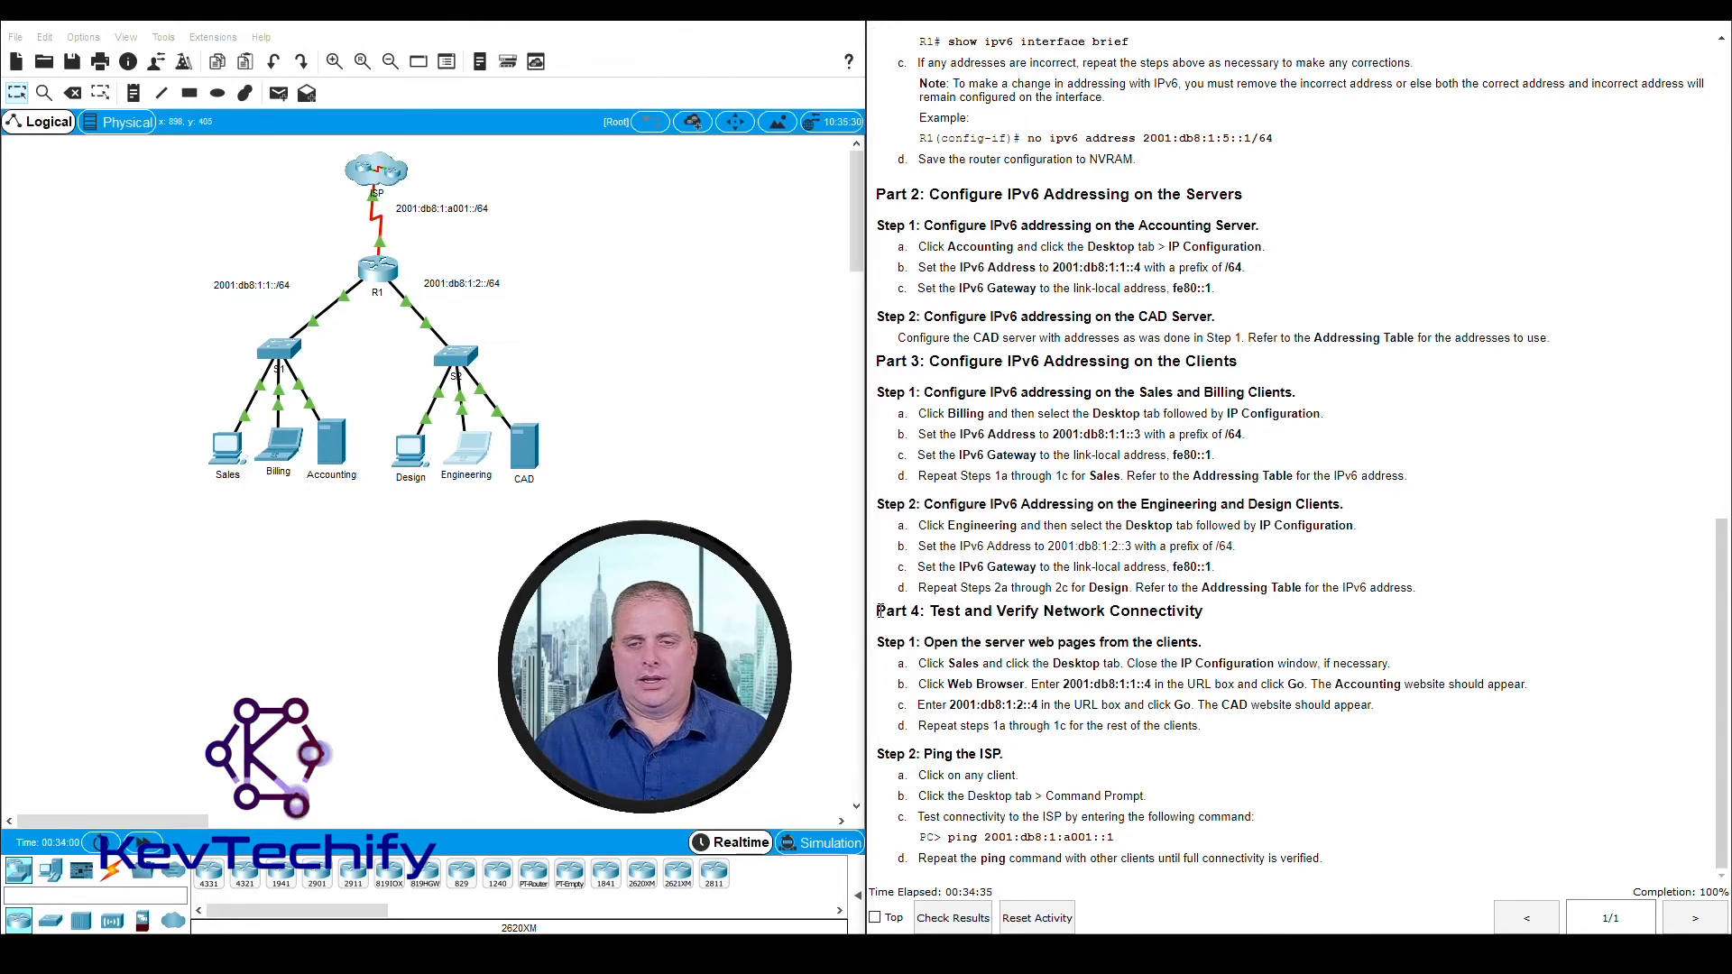
Read Part 4, Step 2 on pinging the ISP and highlight its ping command for address 2001:db8:1:a001::1
left_click_drag(879, 614, 911, 663)
left_click(954, 711)
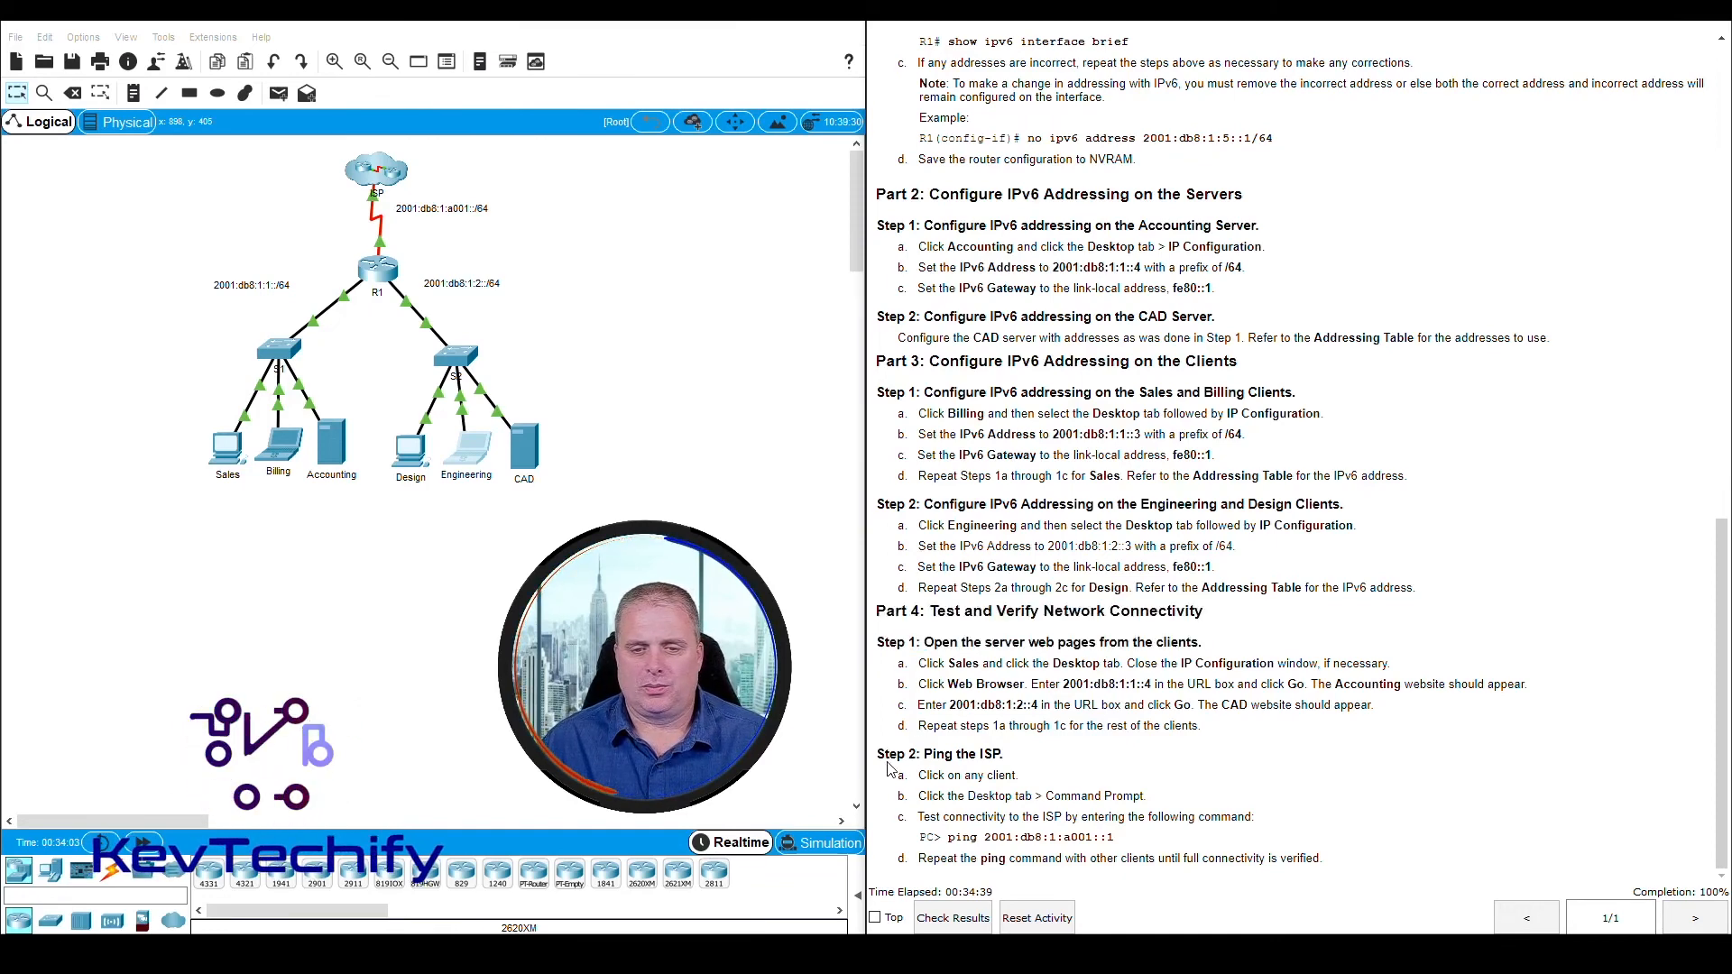
left_click_drag(877, 754, 1012, 762)
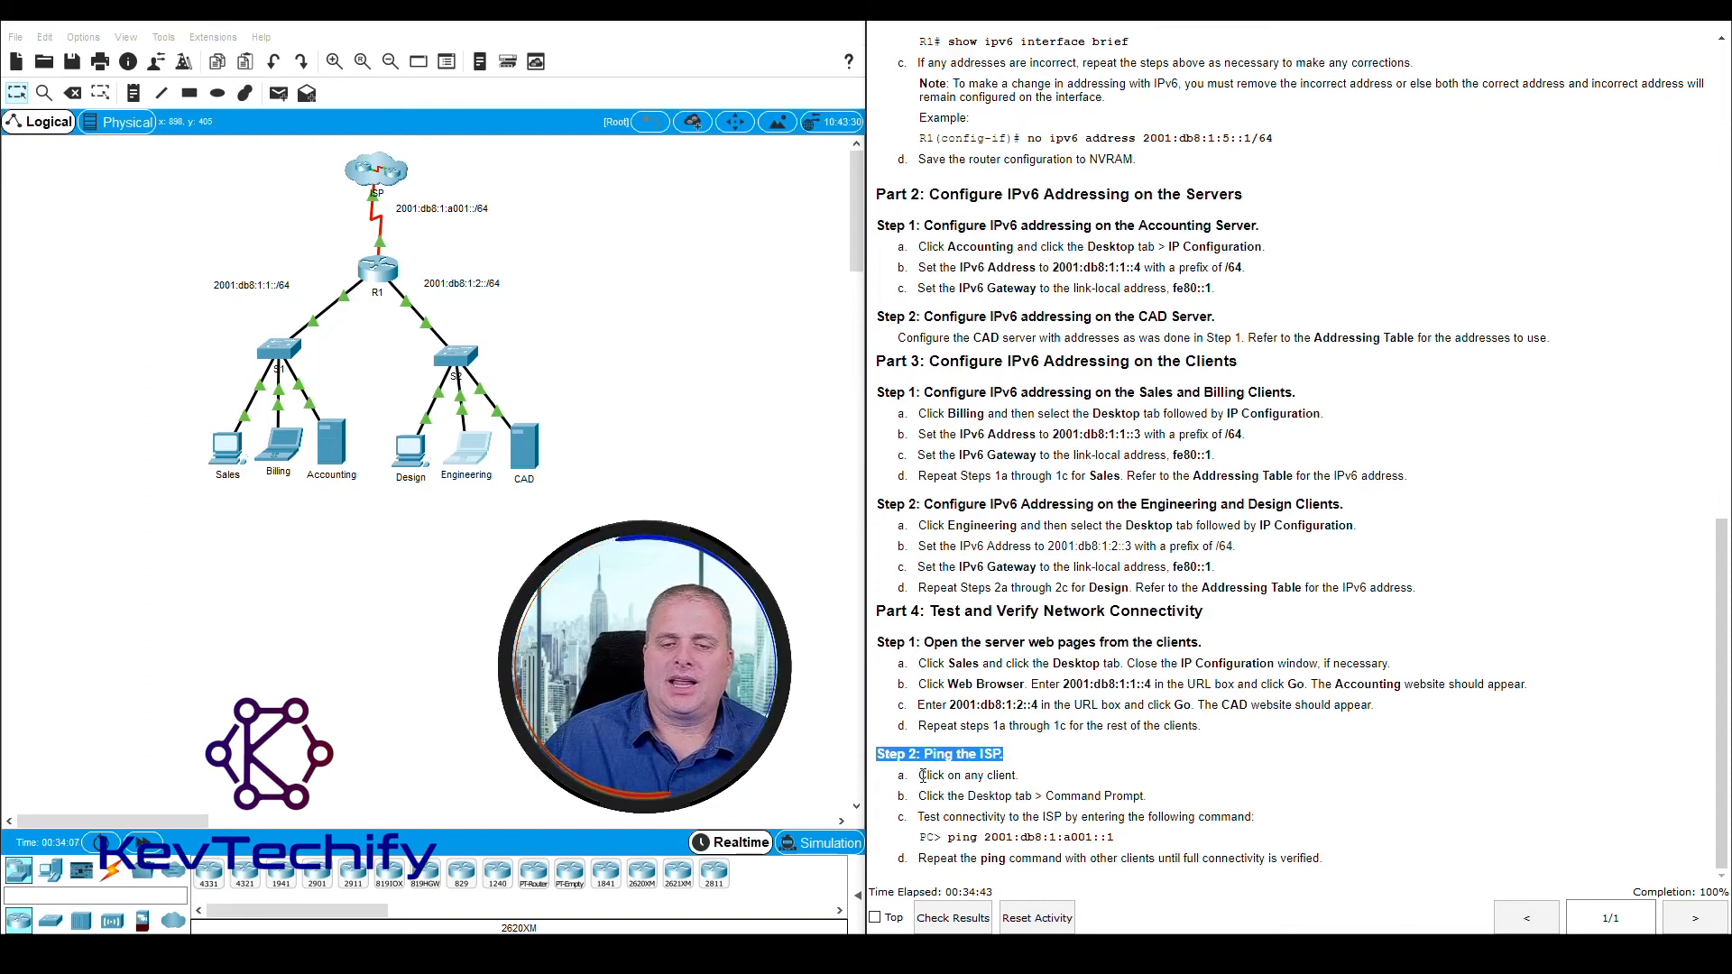
left_click_drag(918, 776, 1024, 784)
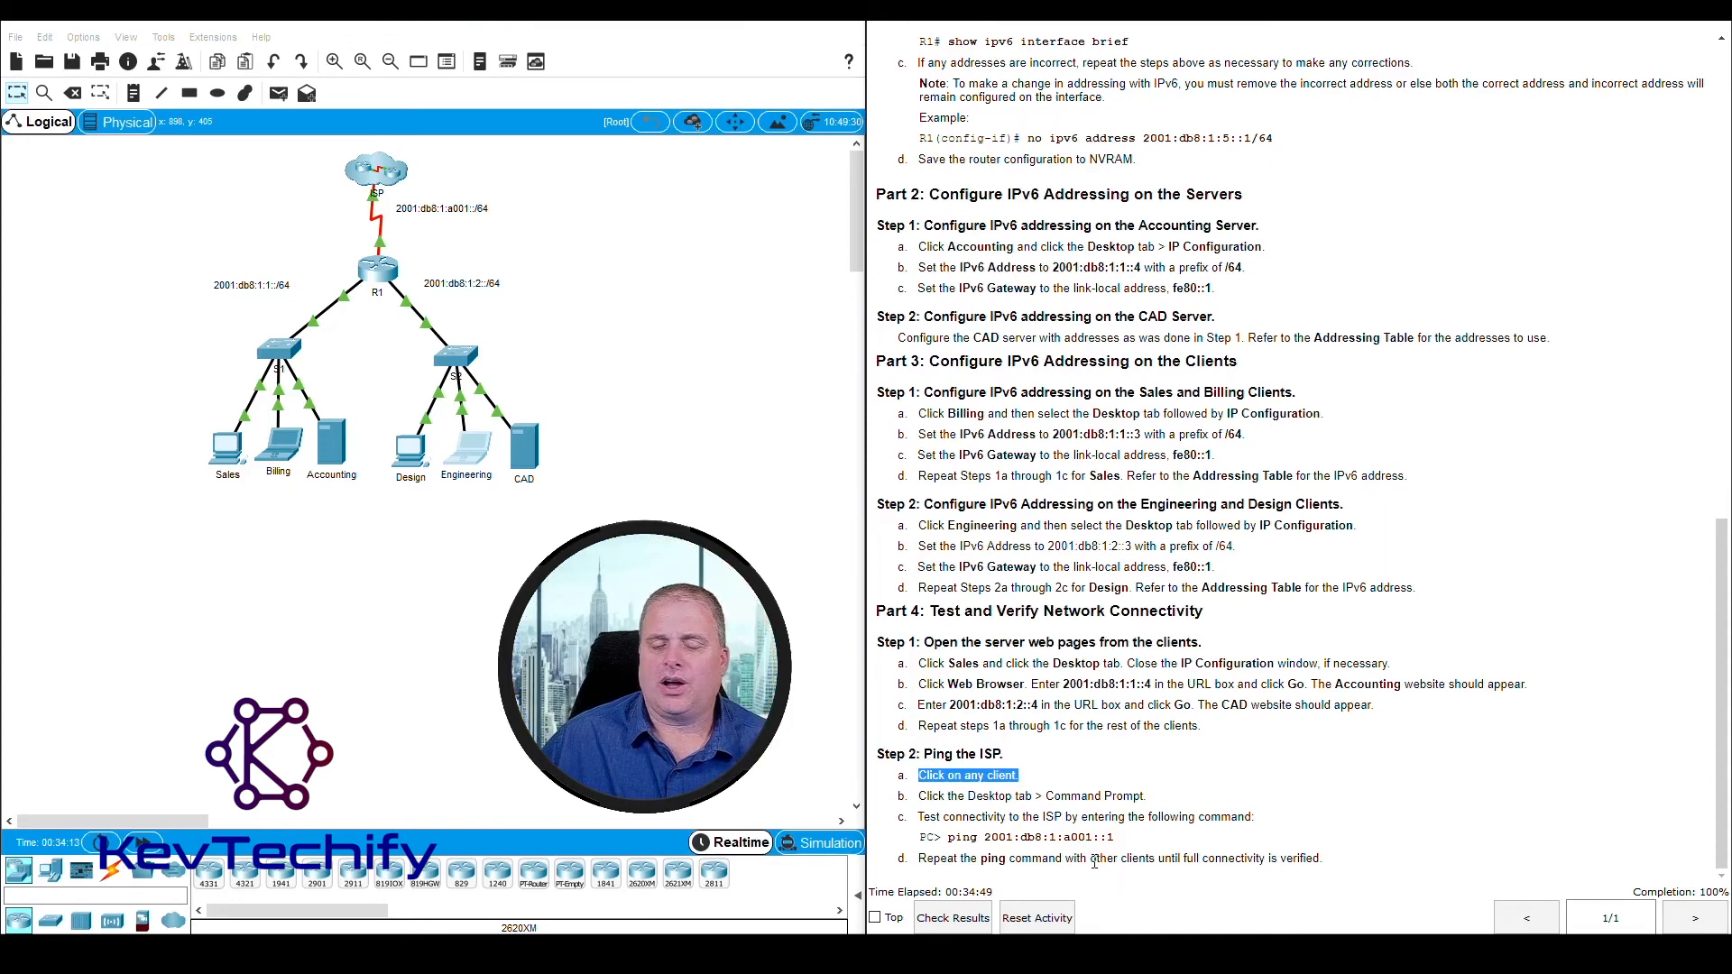
left_click_drag(1092, 859, 1160, 862)
left_click_drag(920, 776, 1142, 801)
left_click_drag(949, 838, 1111, 840)
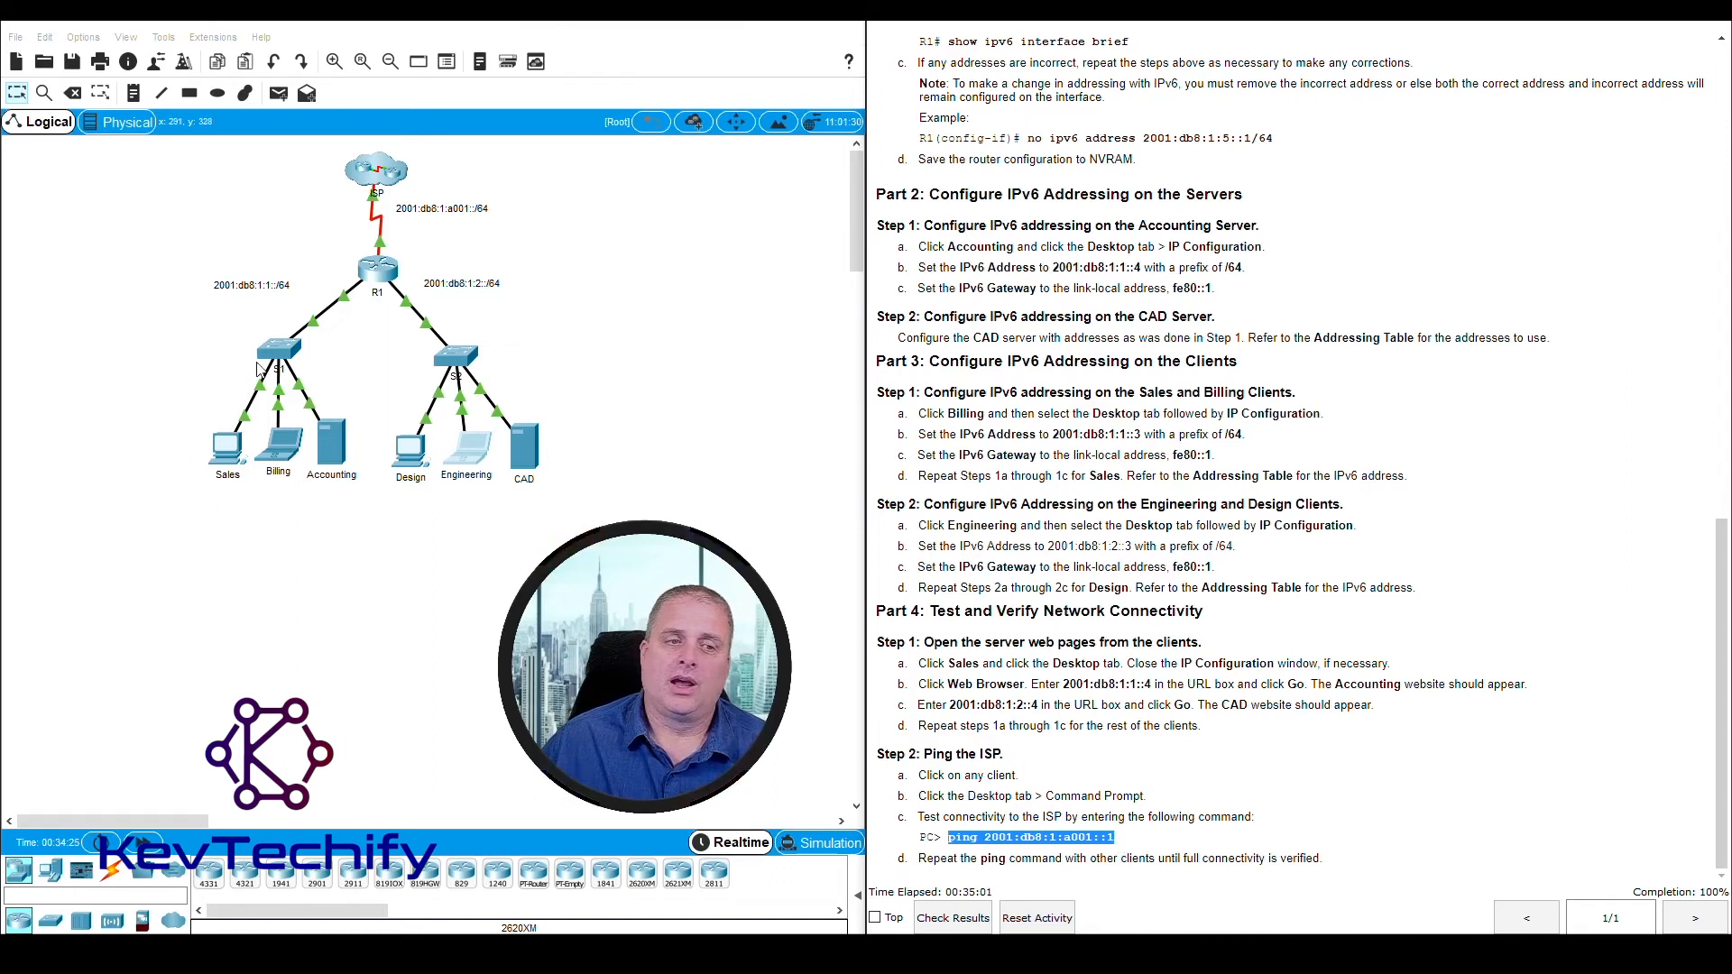
Ping the ISP at 2001:db8:1:a001::1 from the Sales client's Command Prompt, and close the client's window
left_click(227, 448)
left_click_drag(774, 210, 209, 37)
left_click(444, 128)
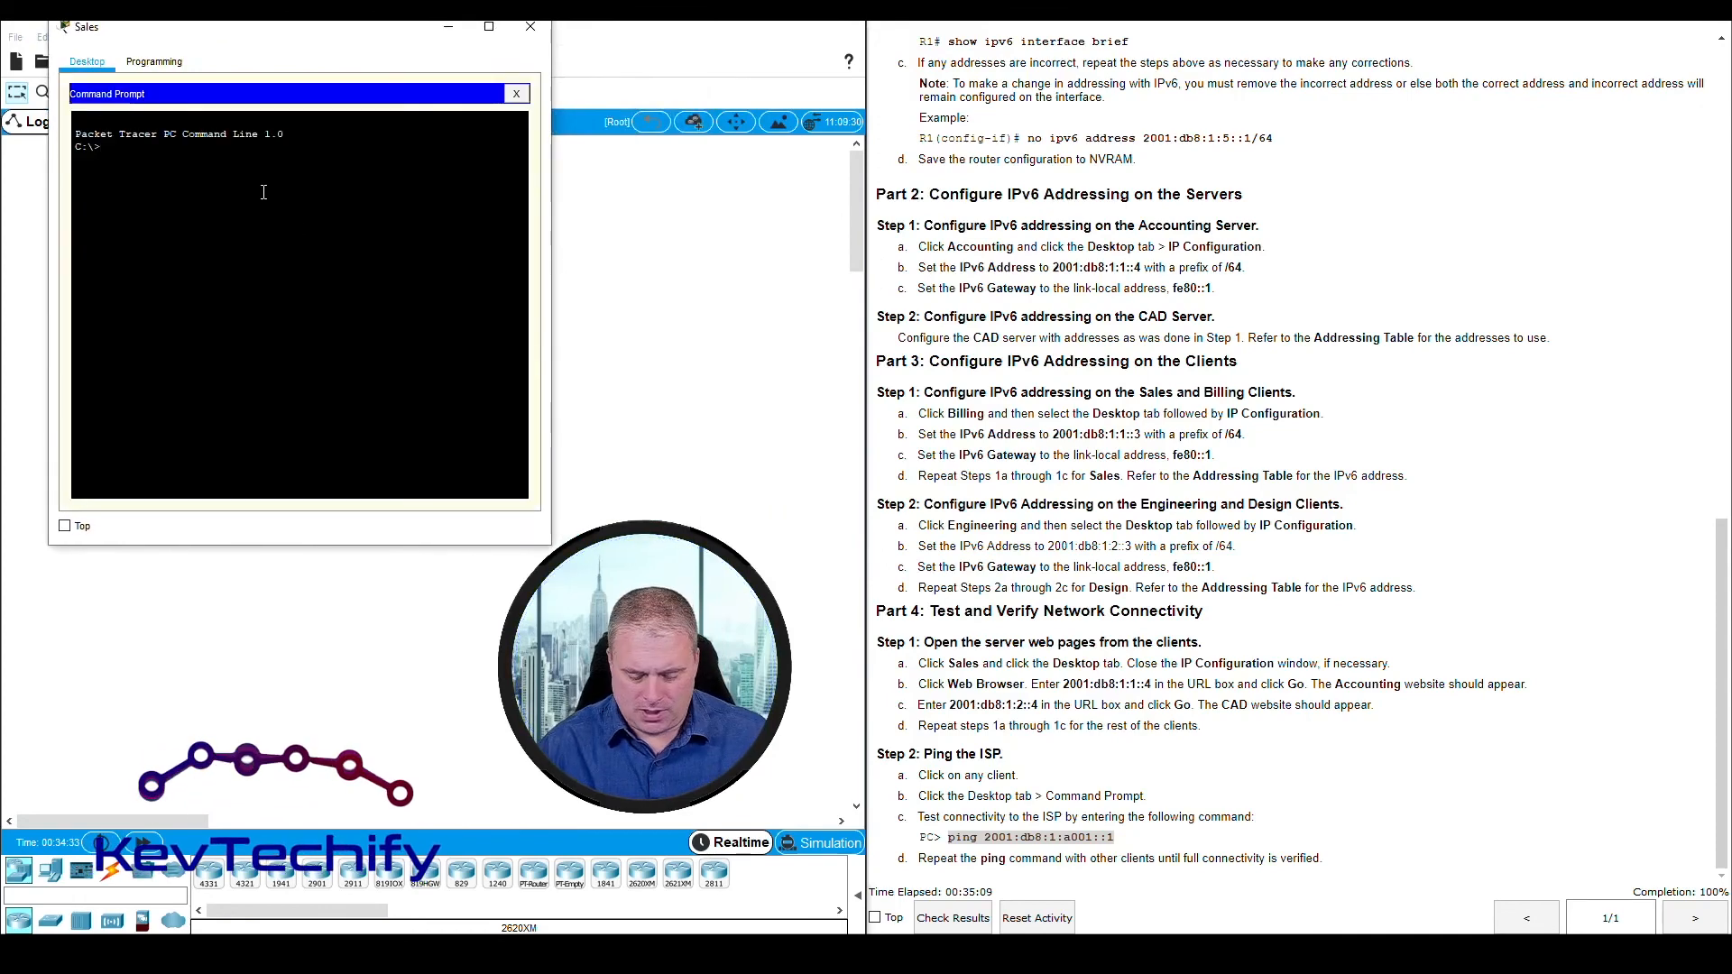
type("ping 20")
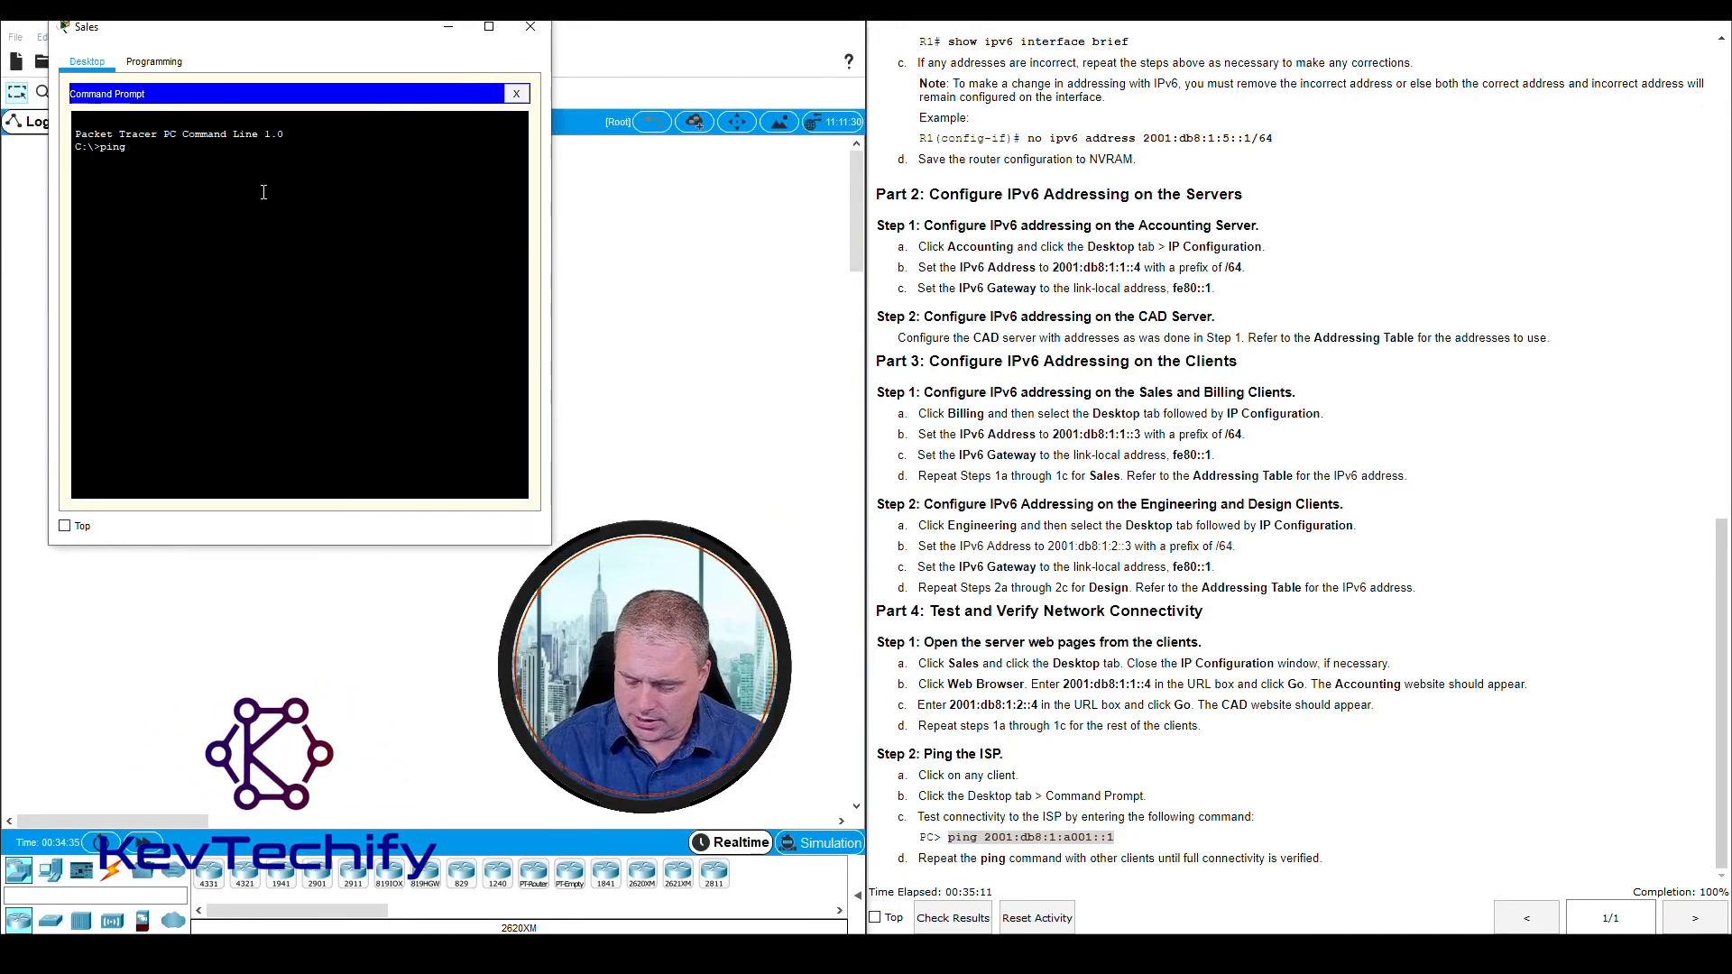
type("01:db8:")
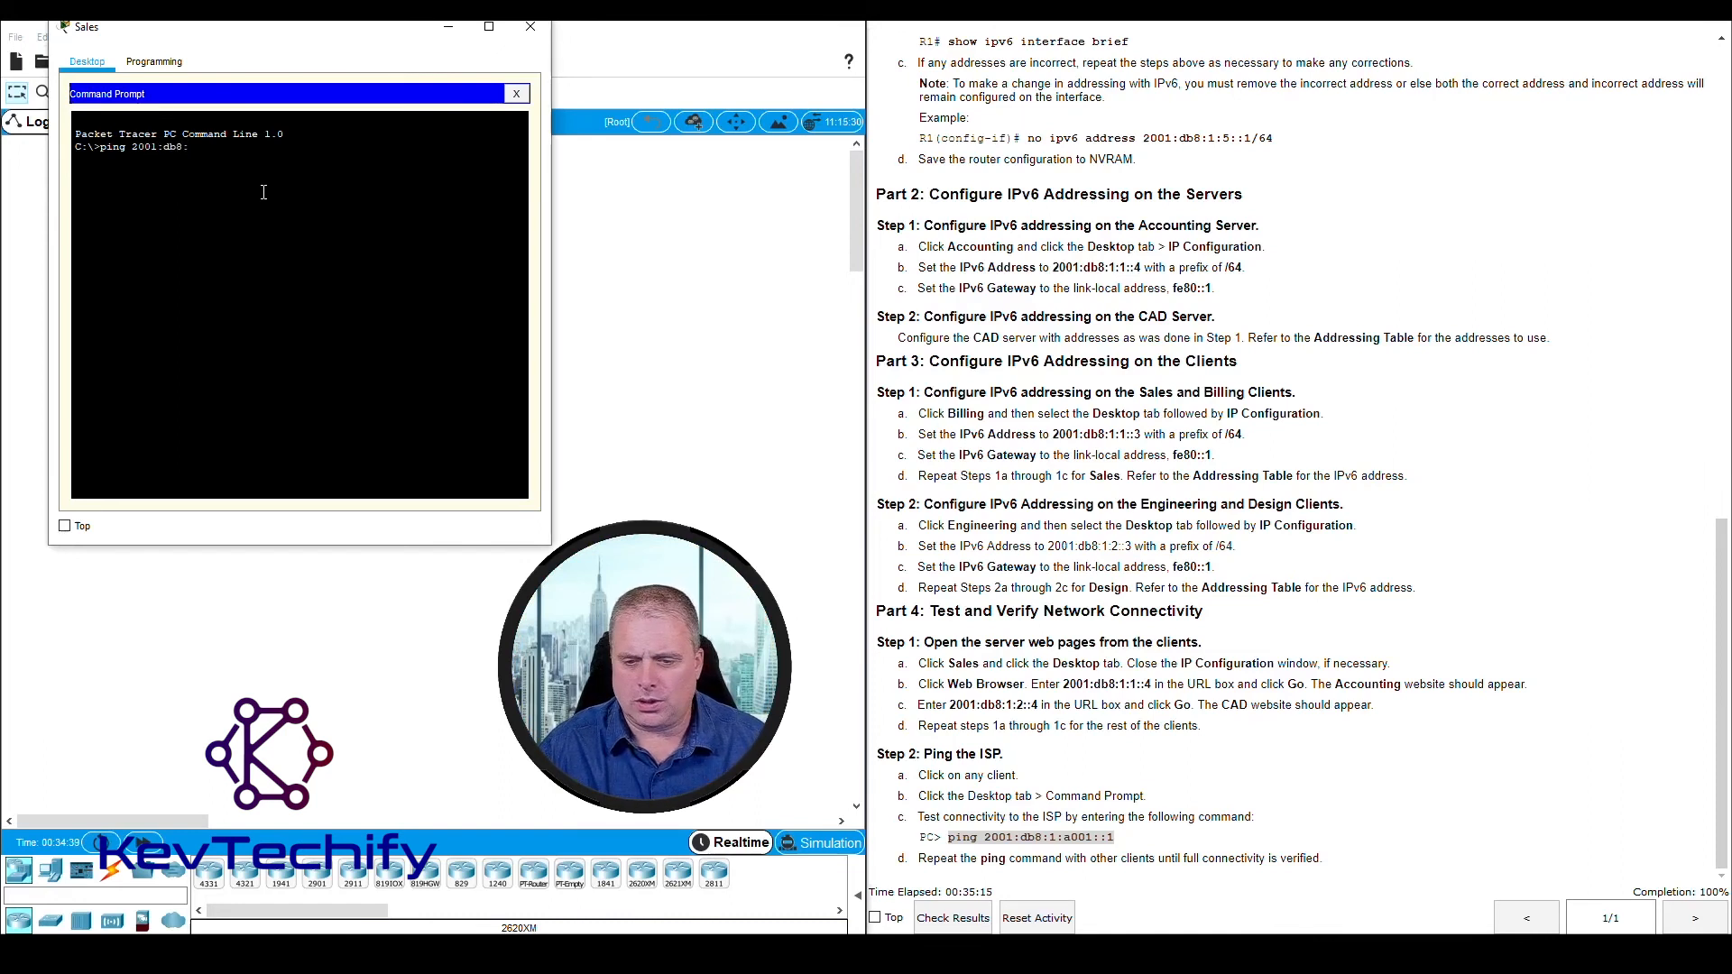
type("1:a")
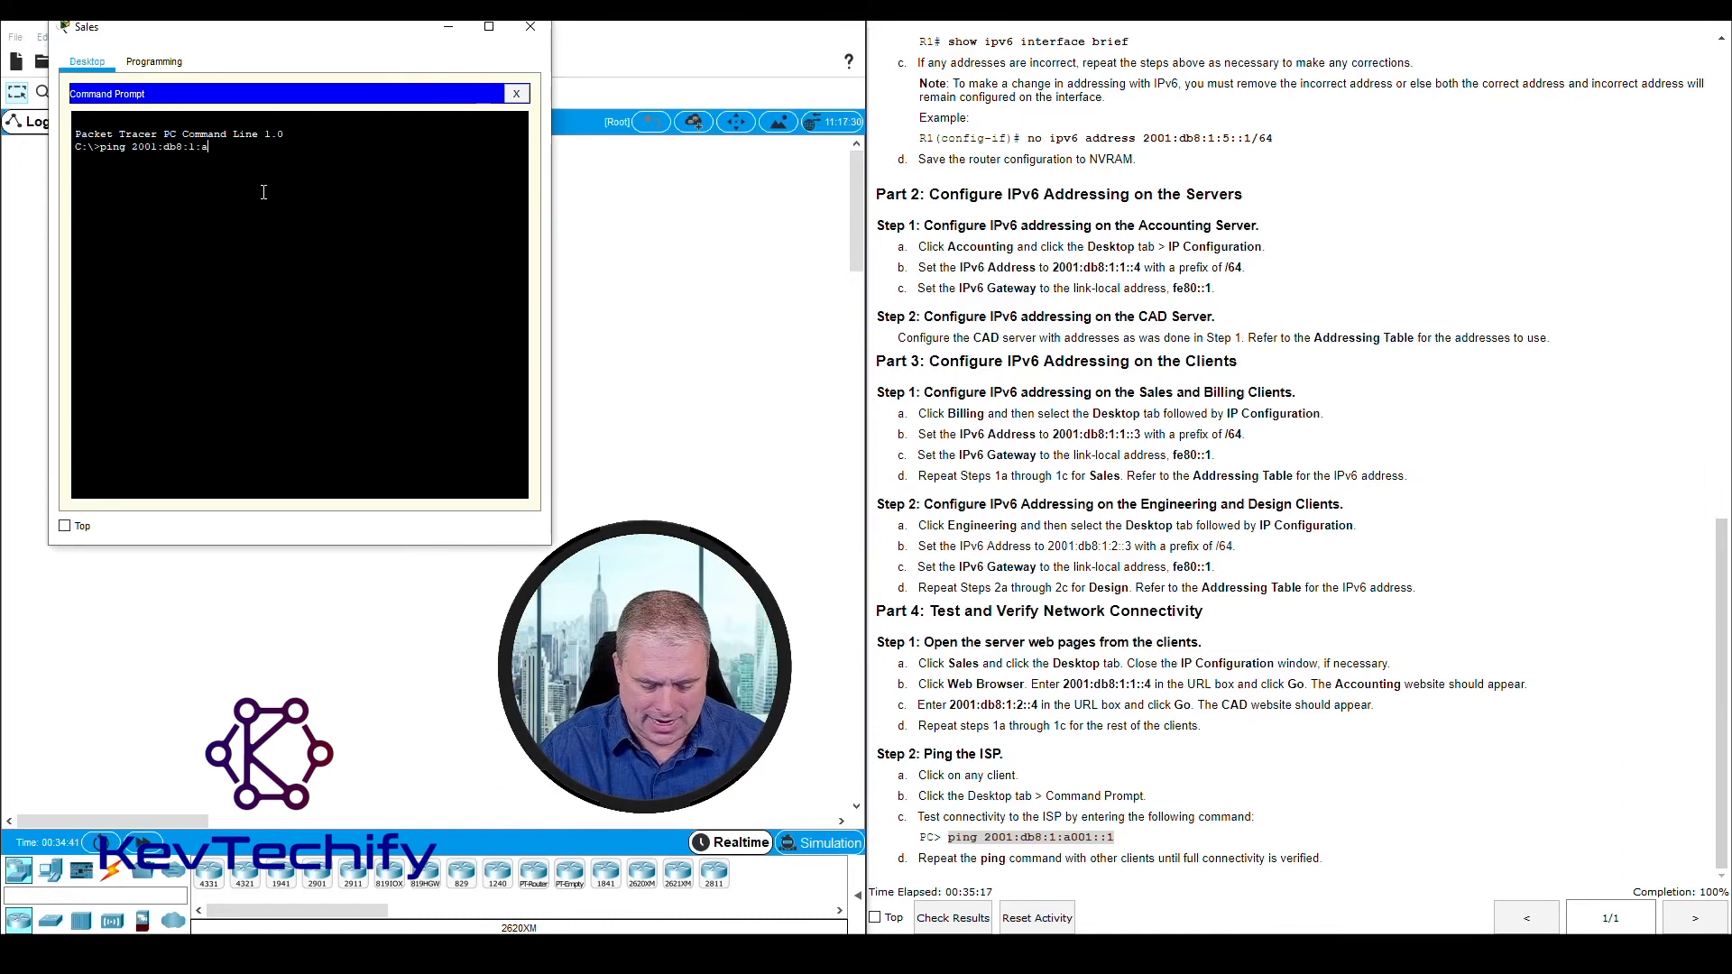
type("001")
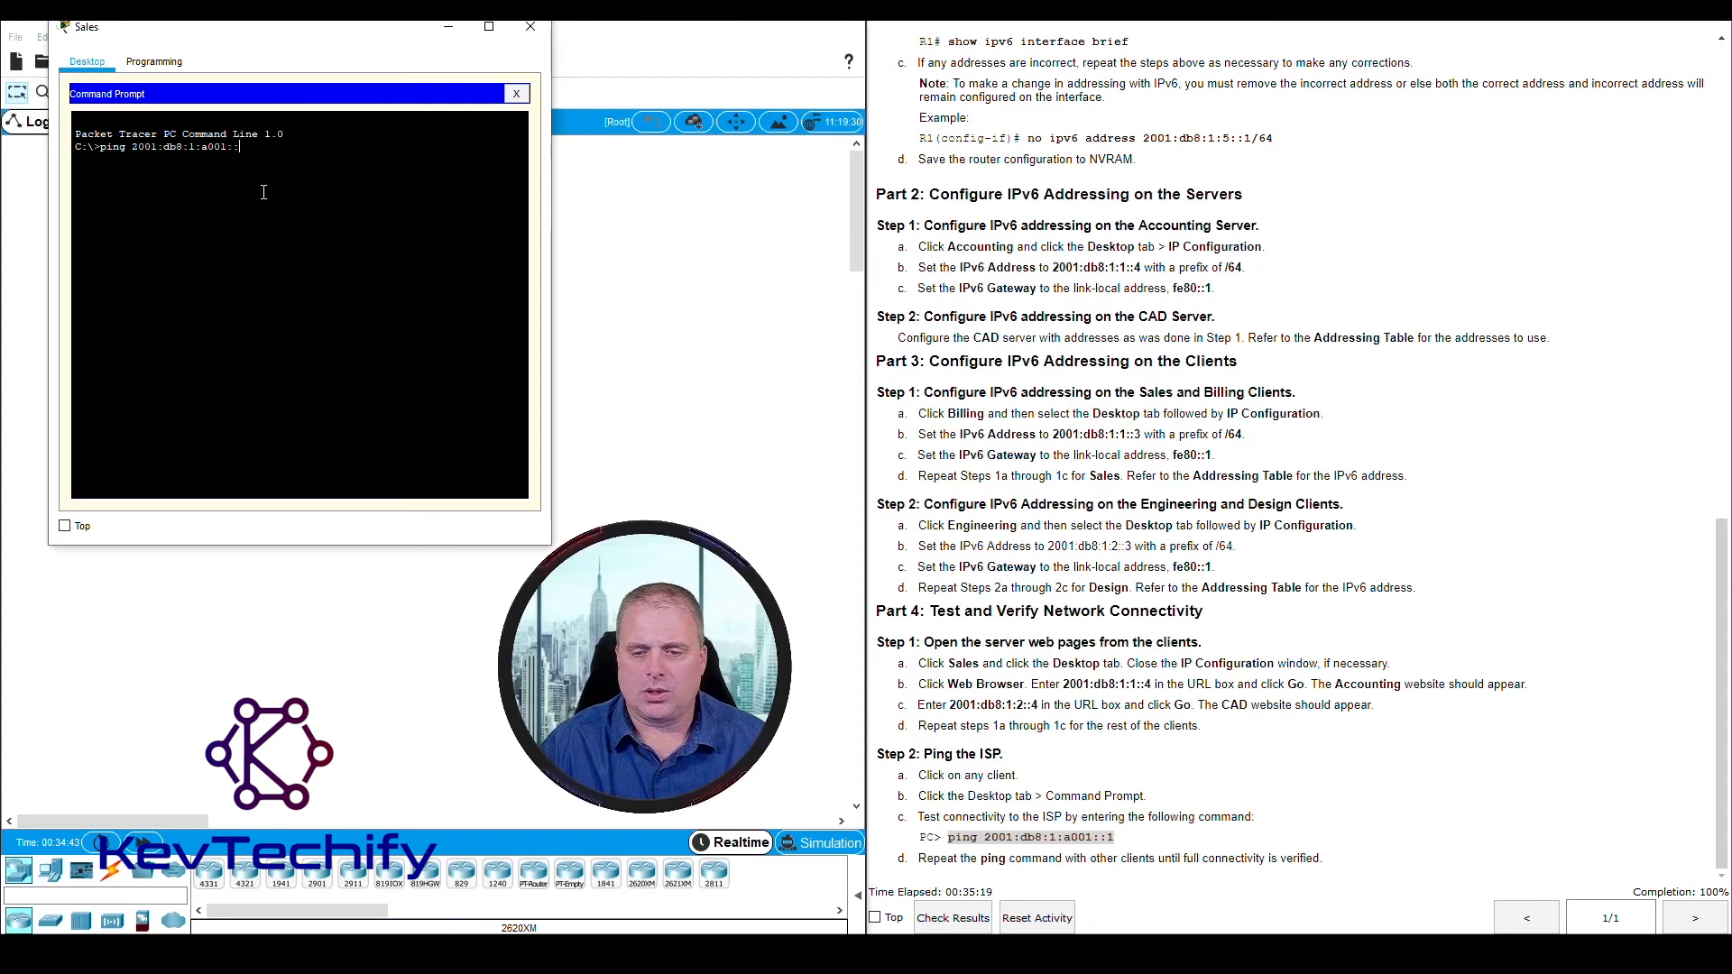
type("::1")
key("Return")
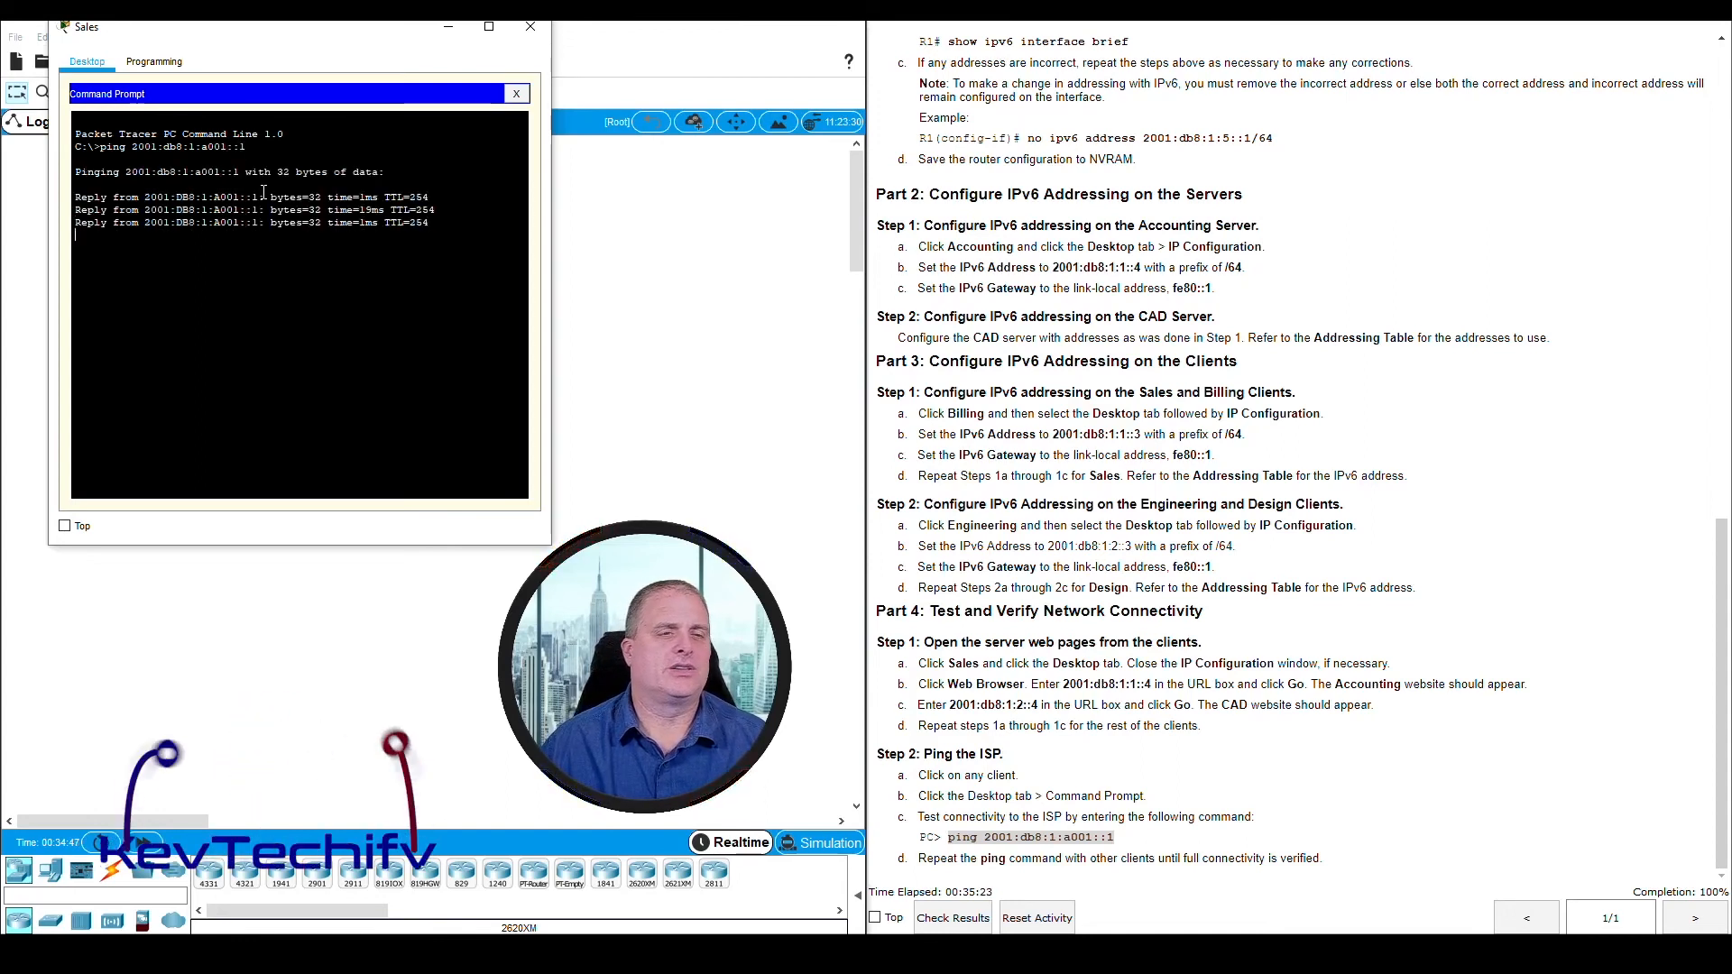
left_click(530, 32)
Open the Billing client, ping the ISP at 2001:db8:1:a001::1 from its Command Prompt, and close its window
left_click(289, 451)
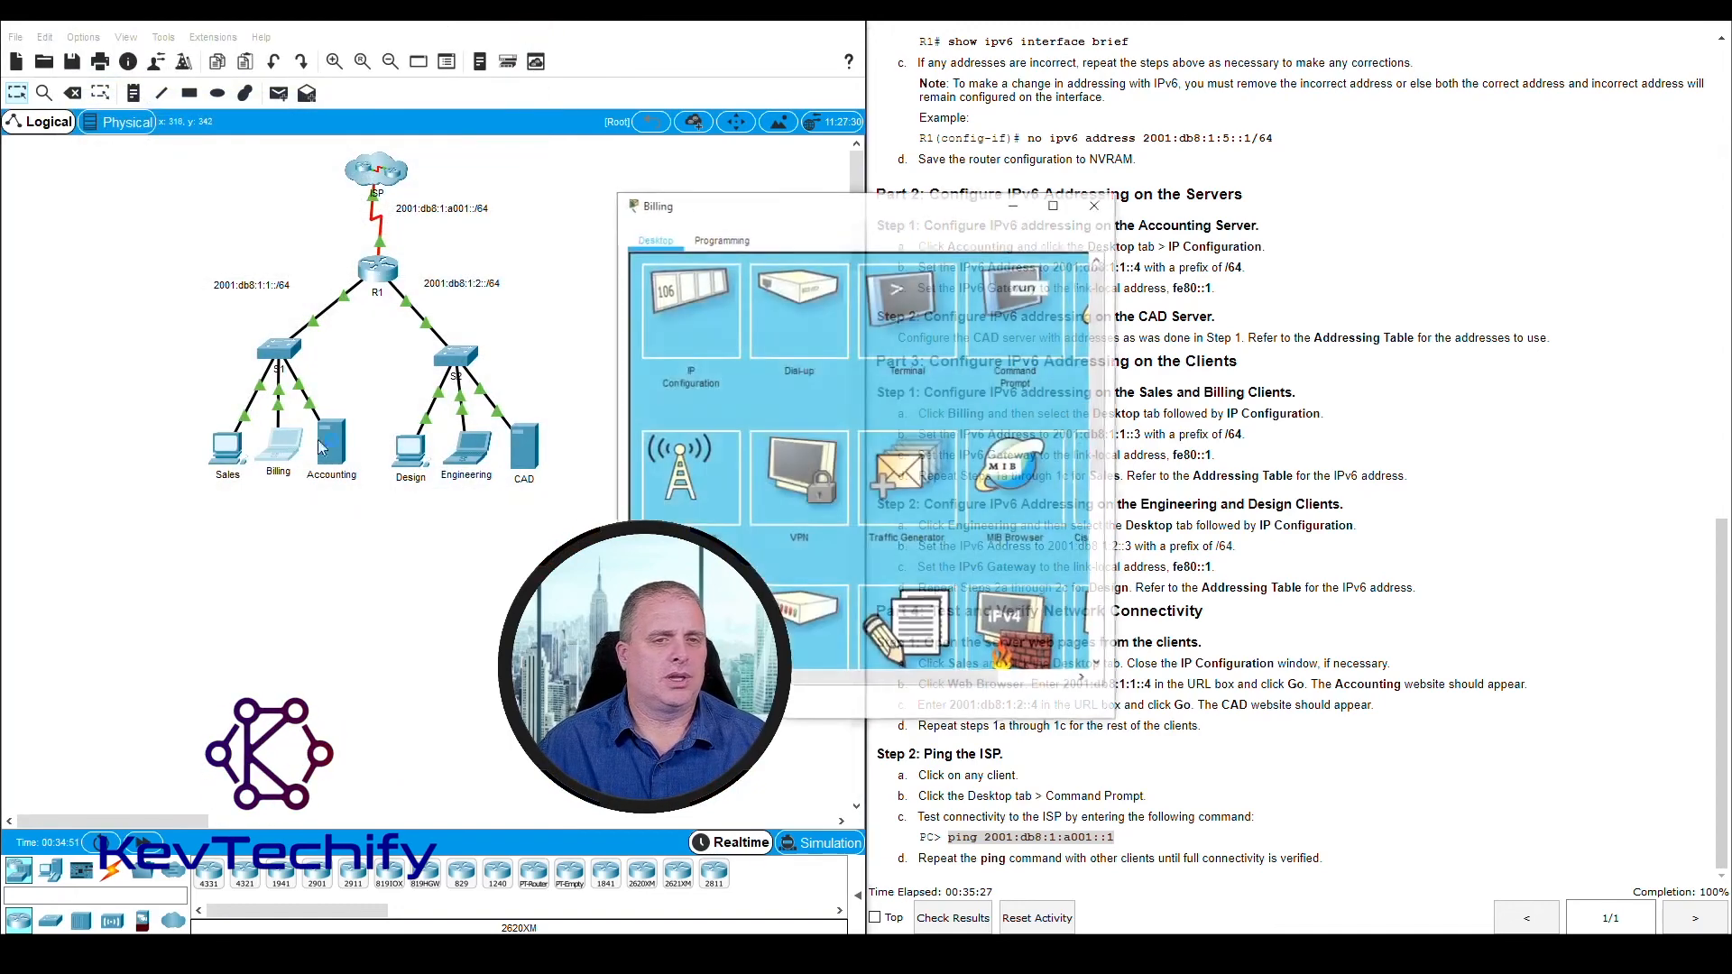
left_click_drag(713, 194, 178, 51)
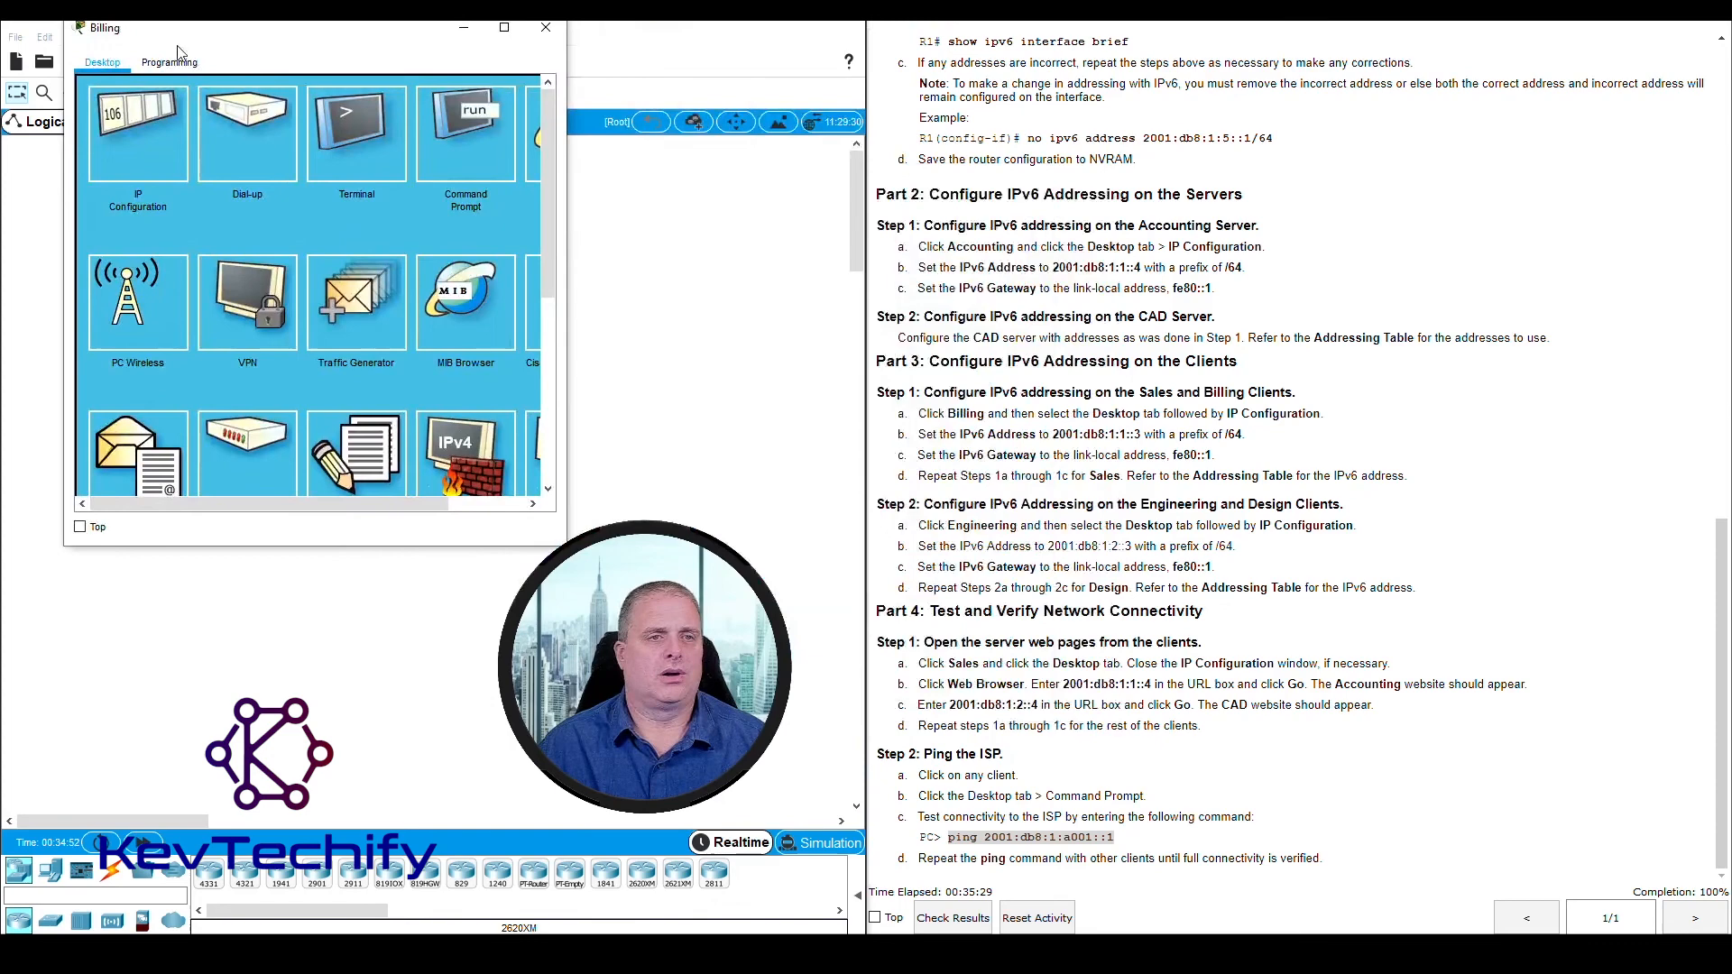
left_click(453, 138)
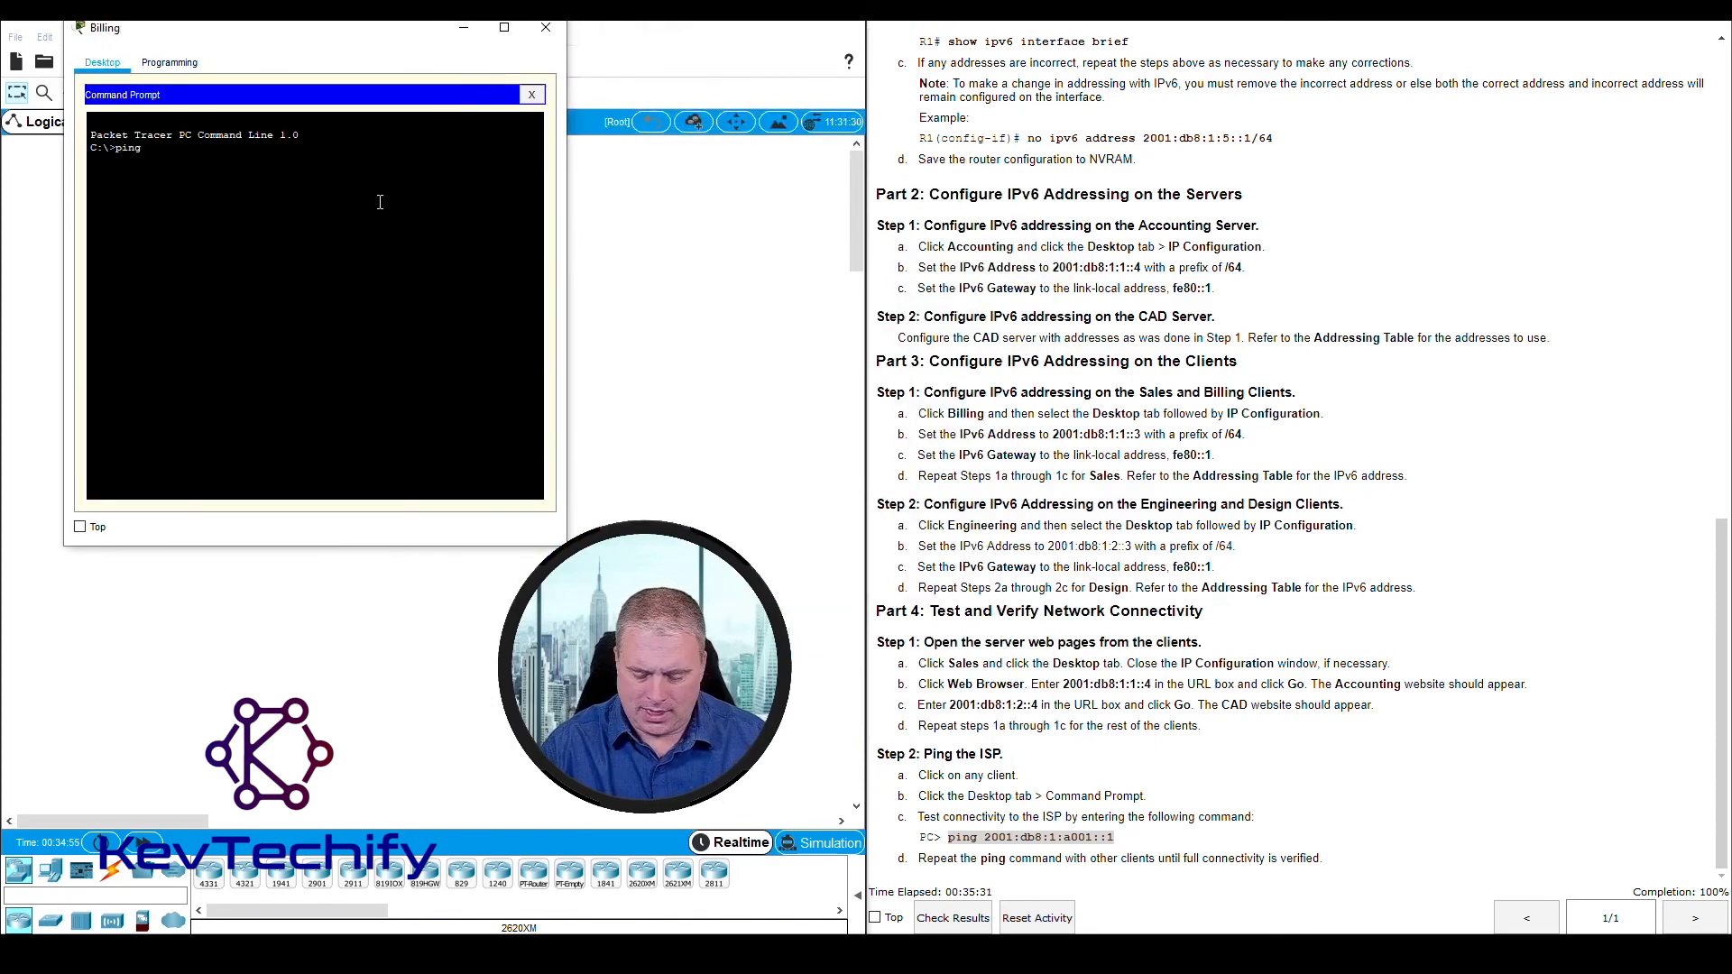
type("ping 20")
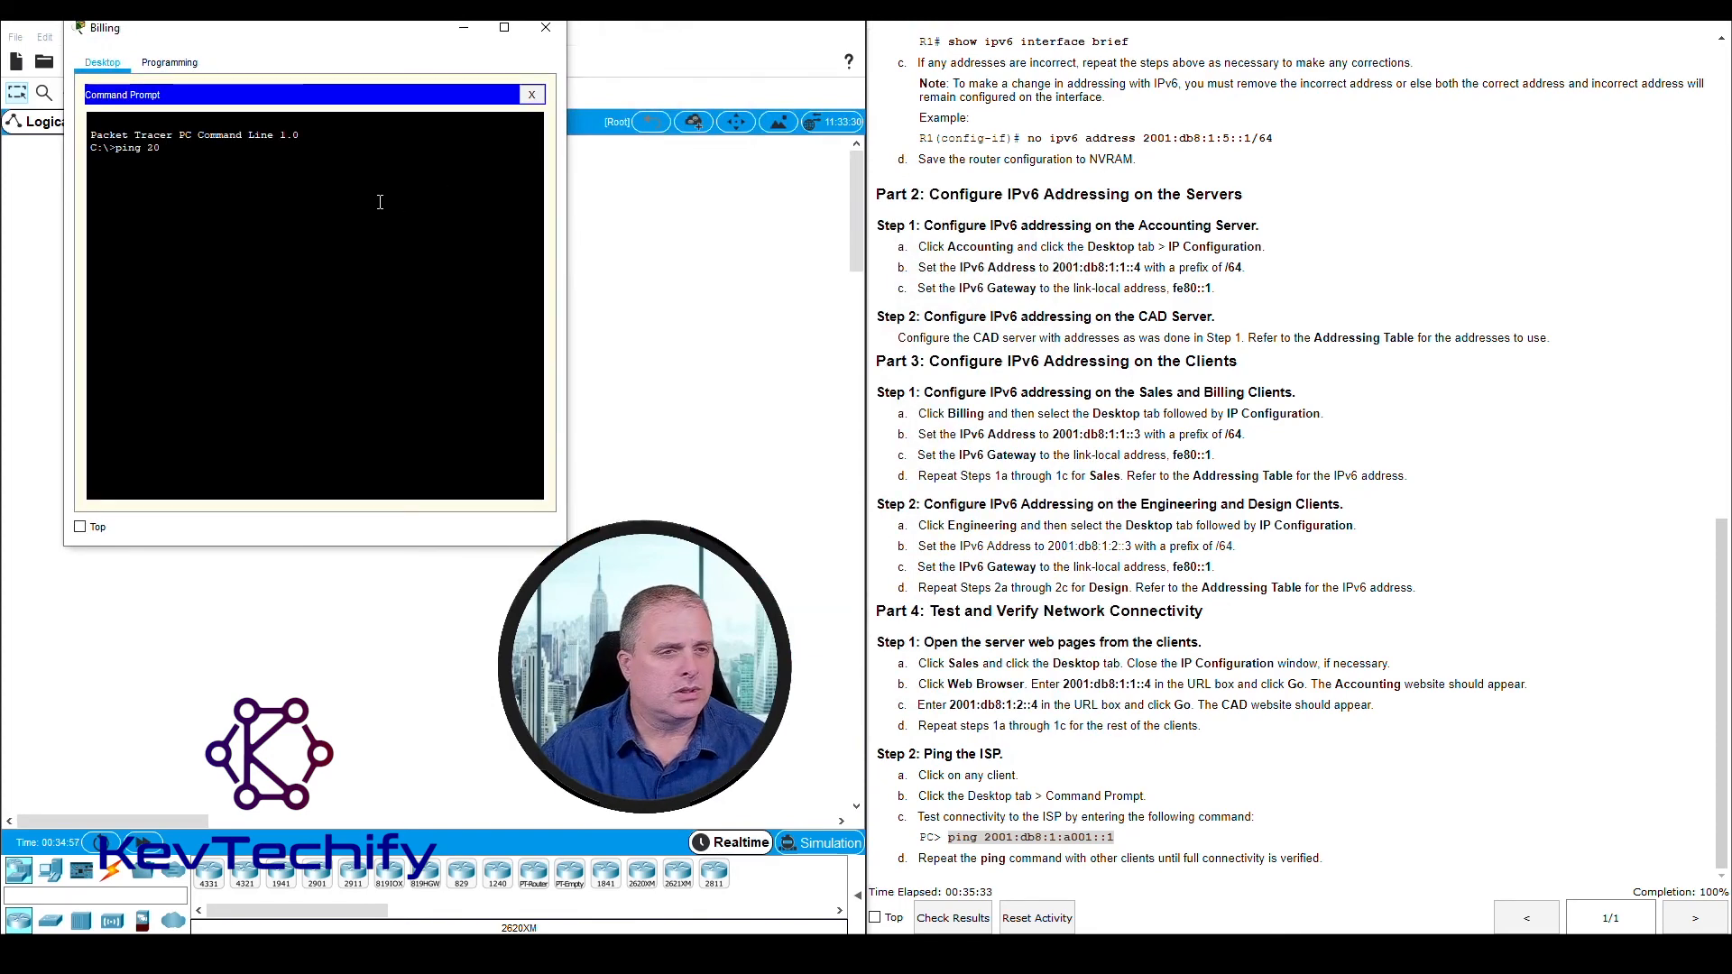
type("01")
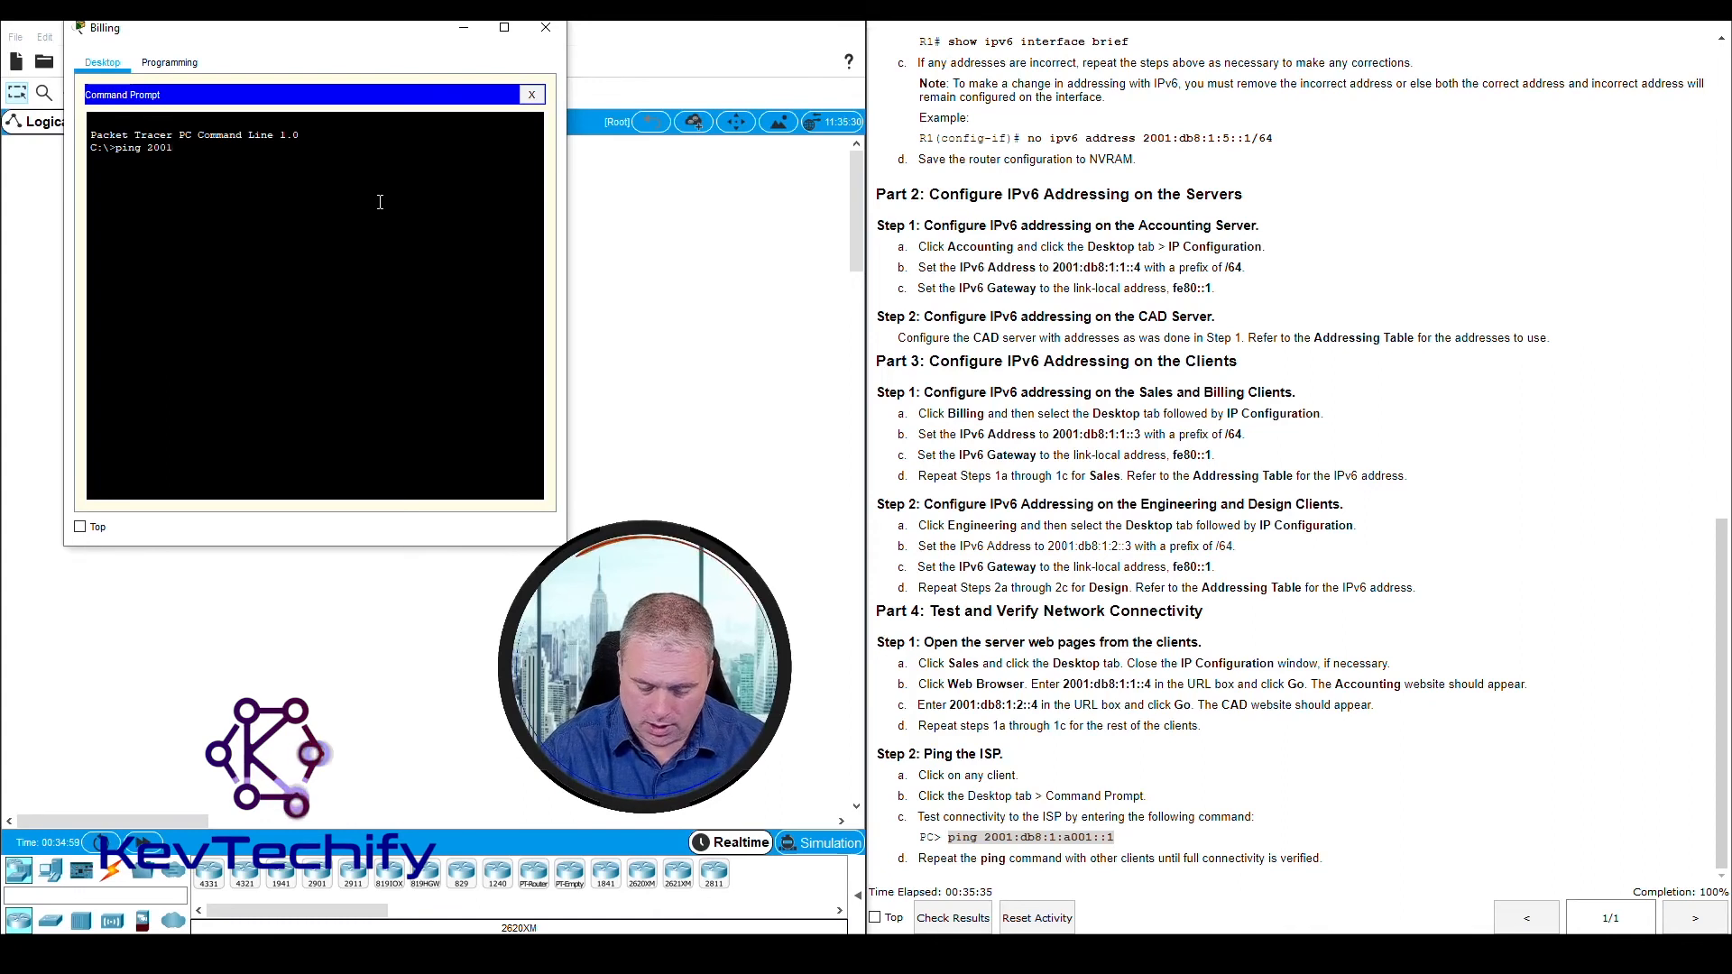
type("1:db8:")
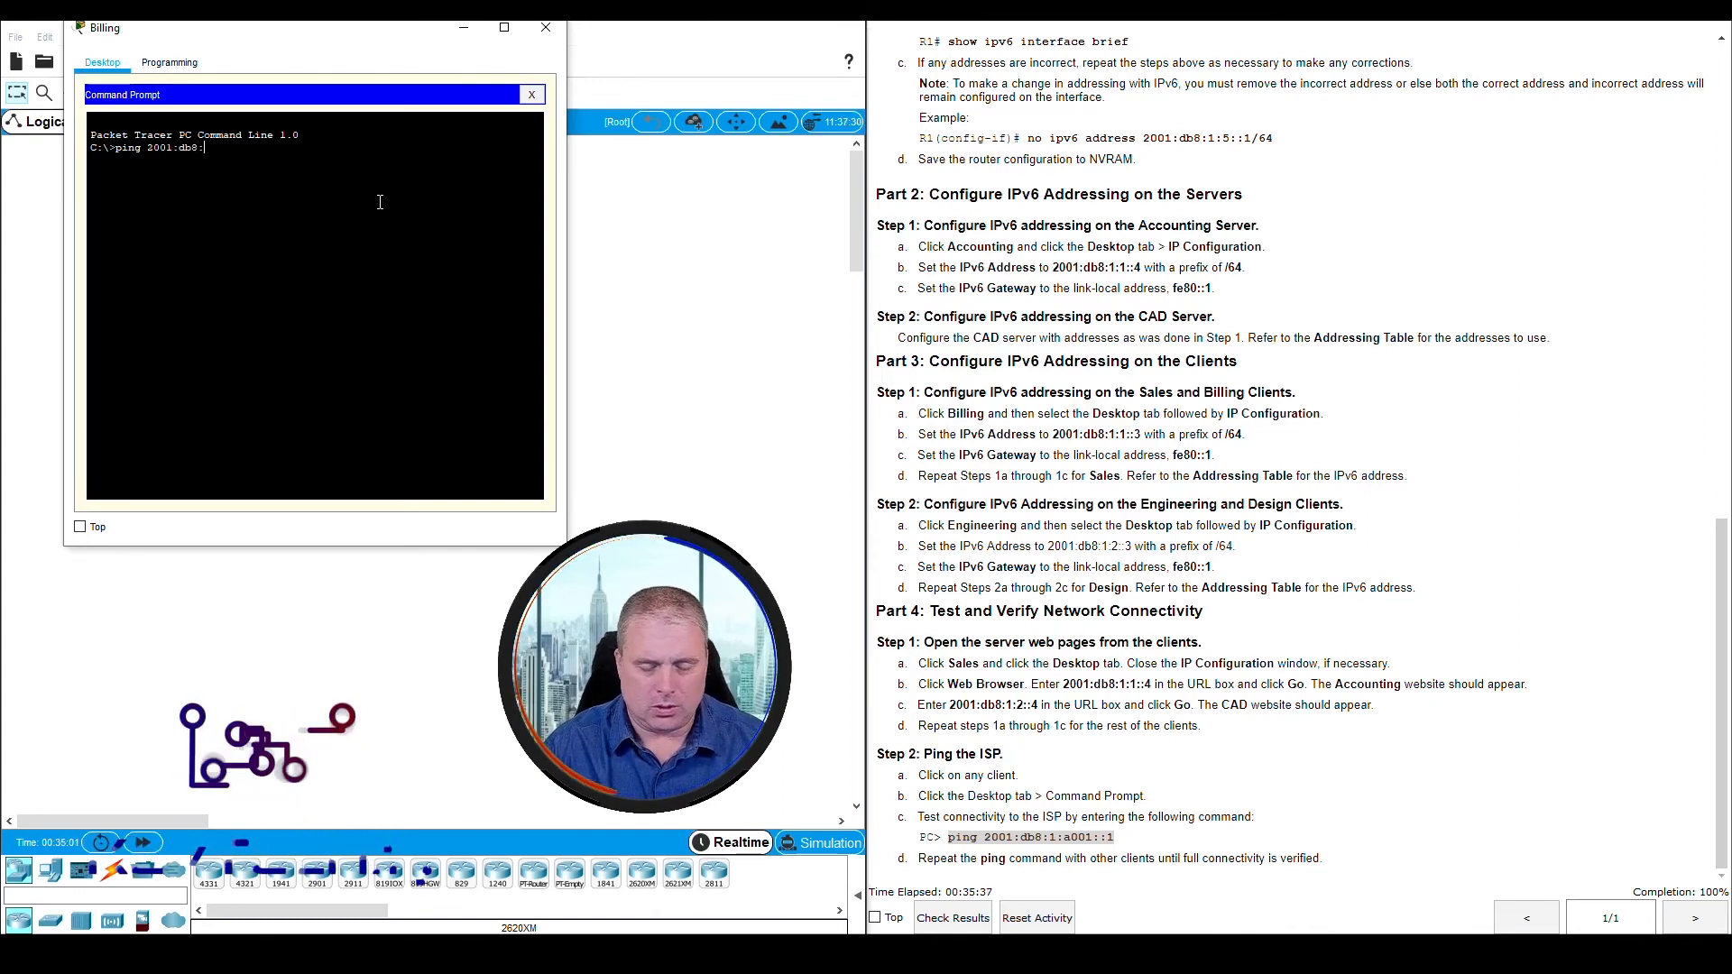
type("1:a001::1")
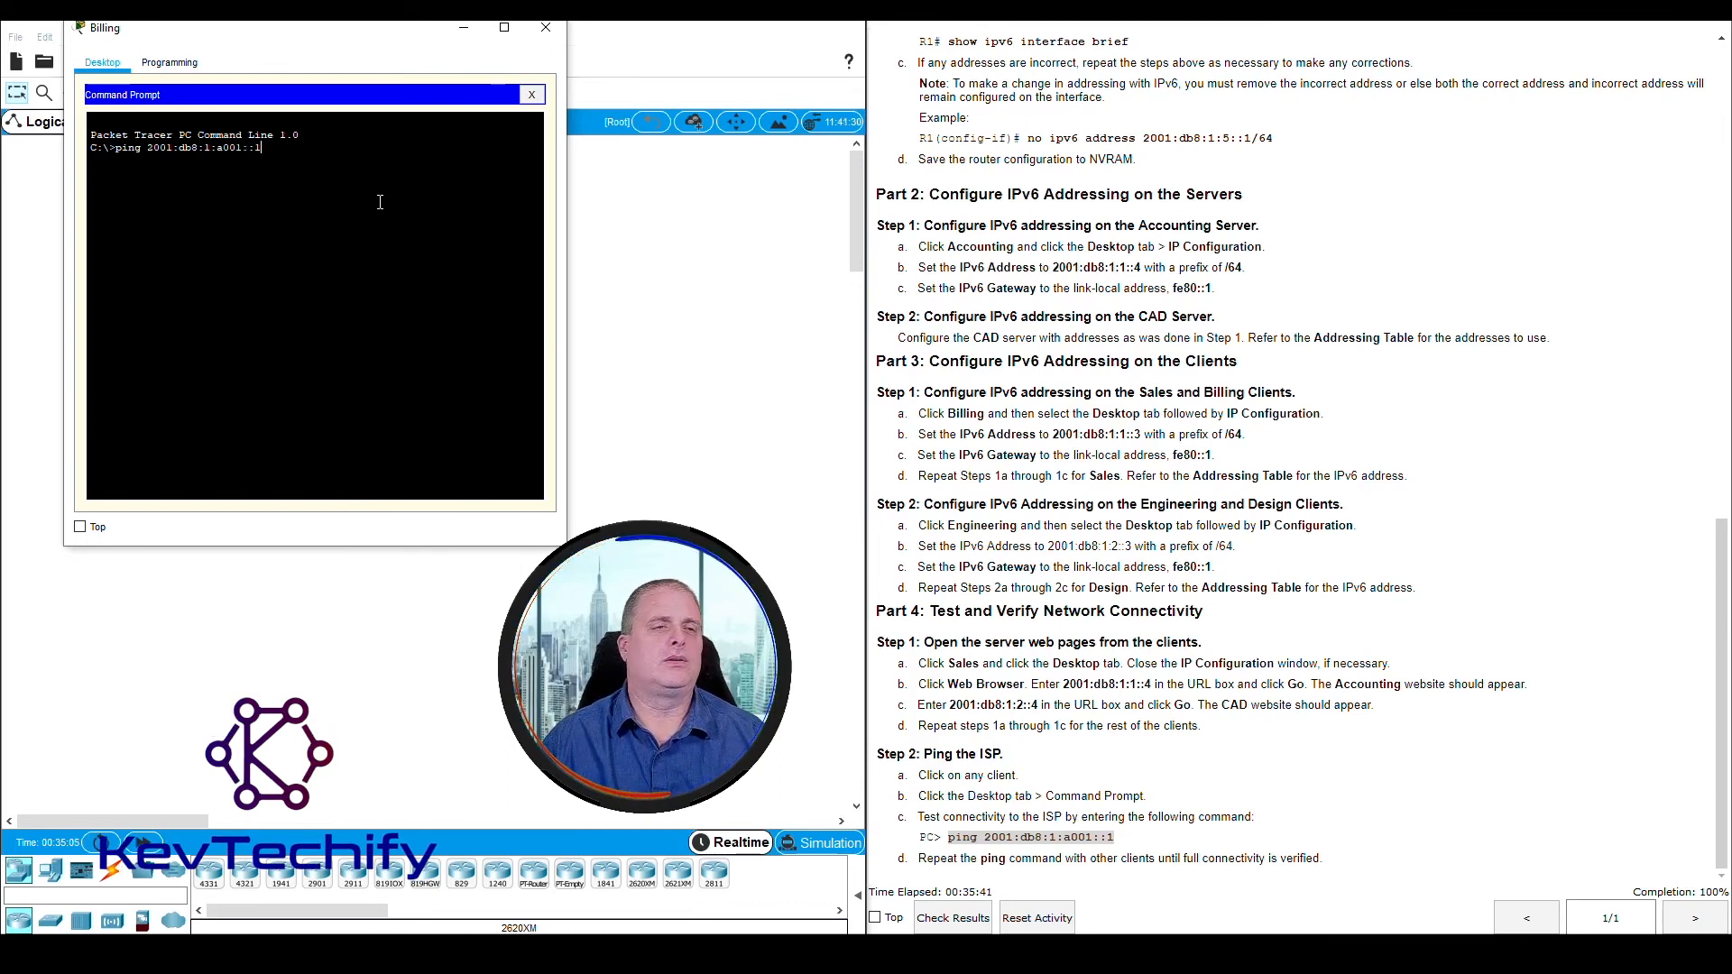
key("Return")
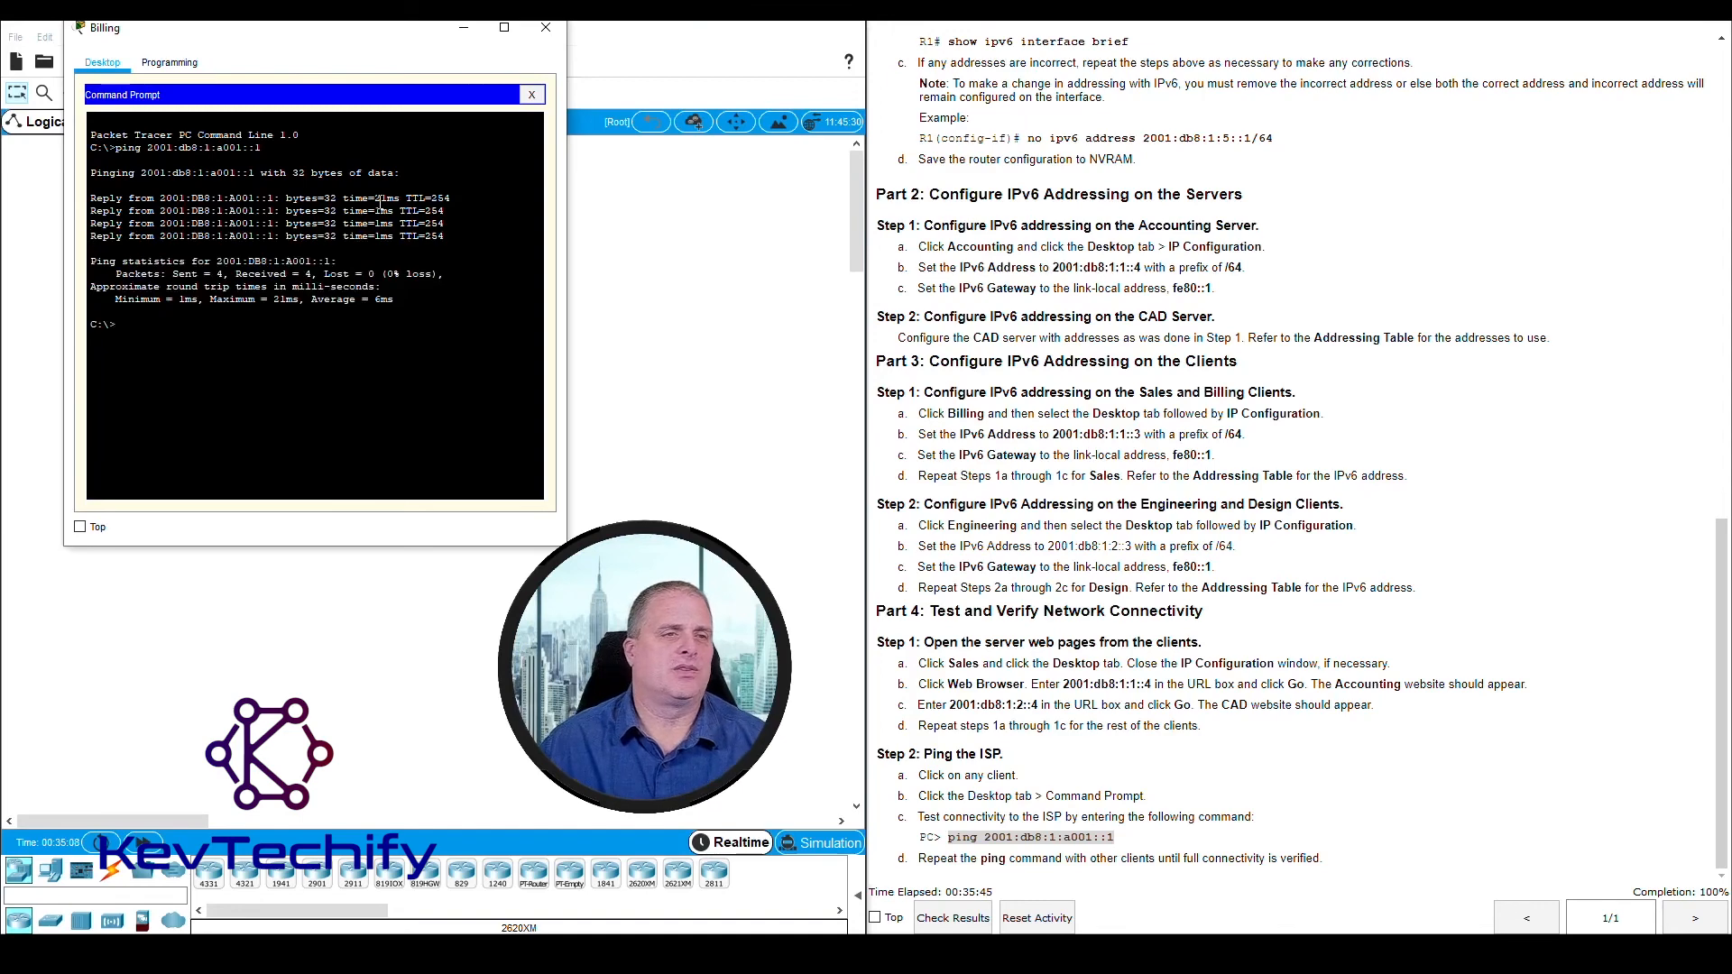
left_click(546, 30)
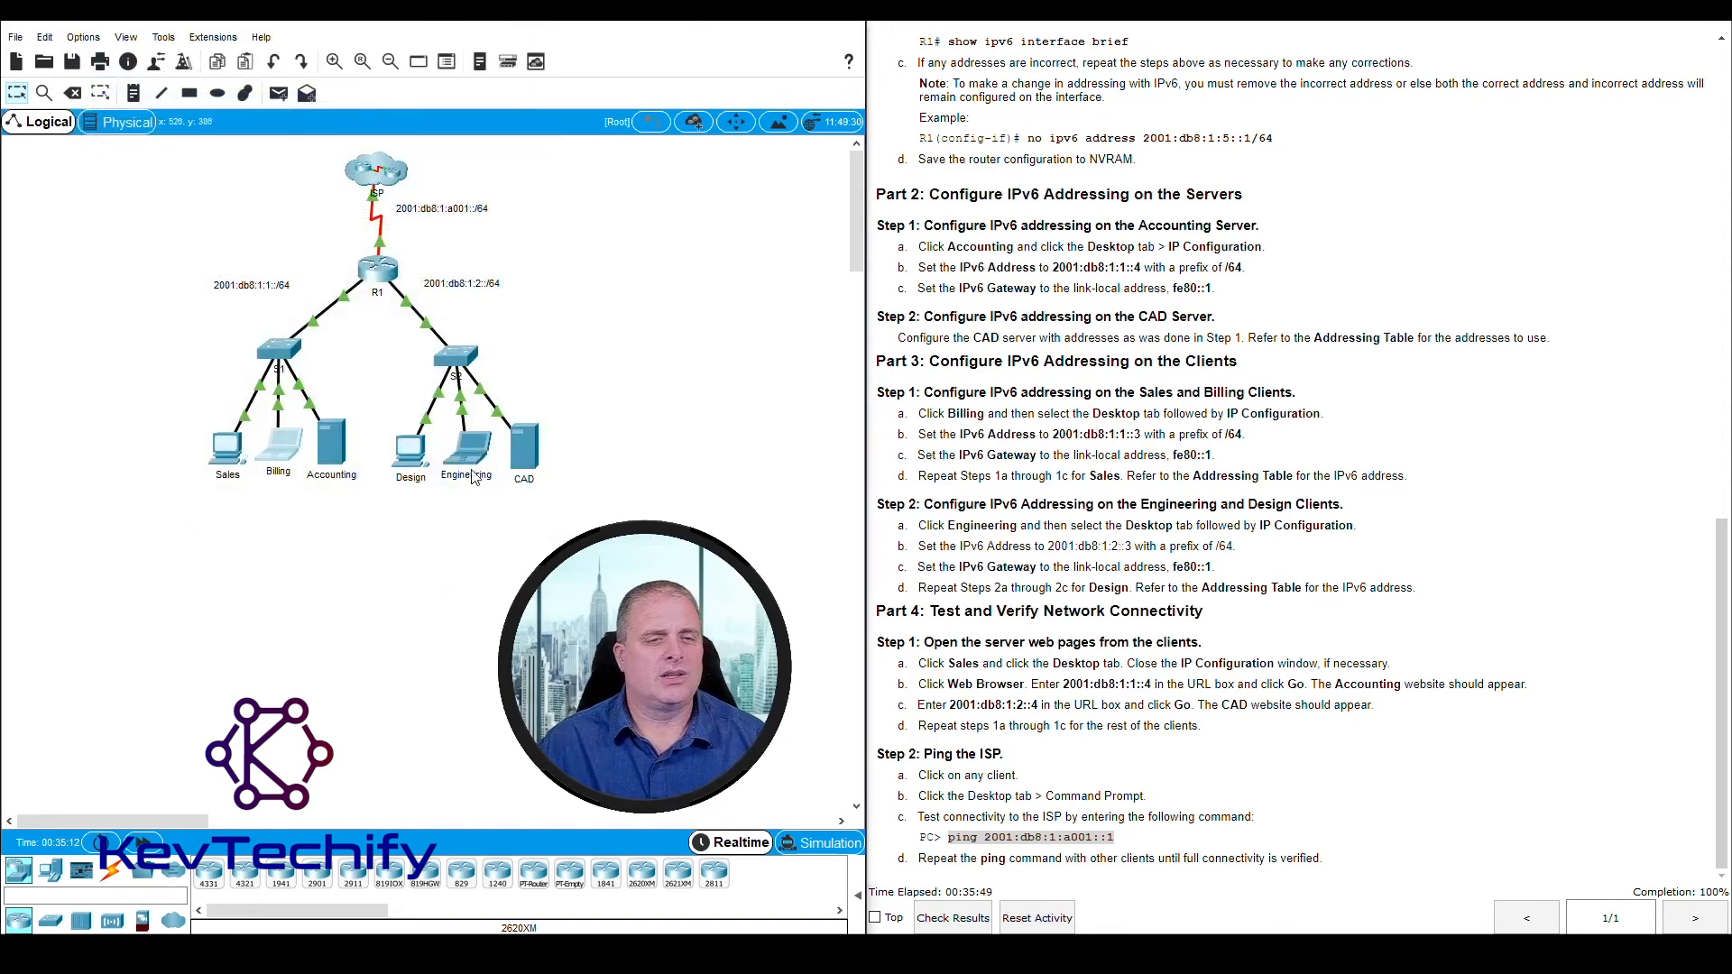
Test the Design client's connectivity to the ISP by running ping 2001:db8:1:a001::1 in its Command Prompt, and close its window
left_click(412, 451)
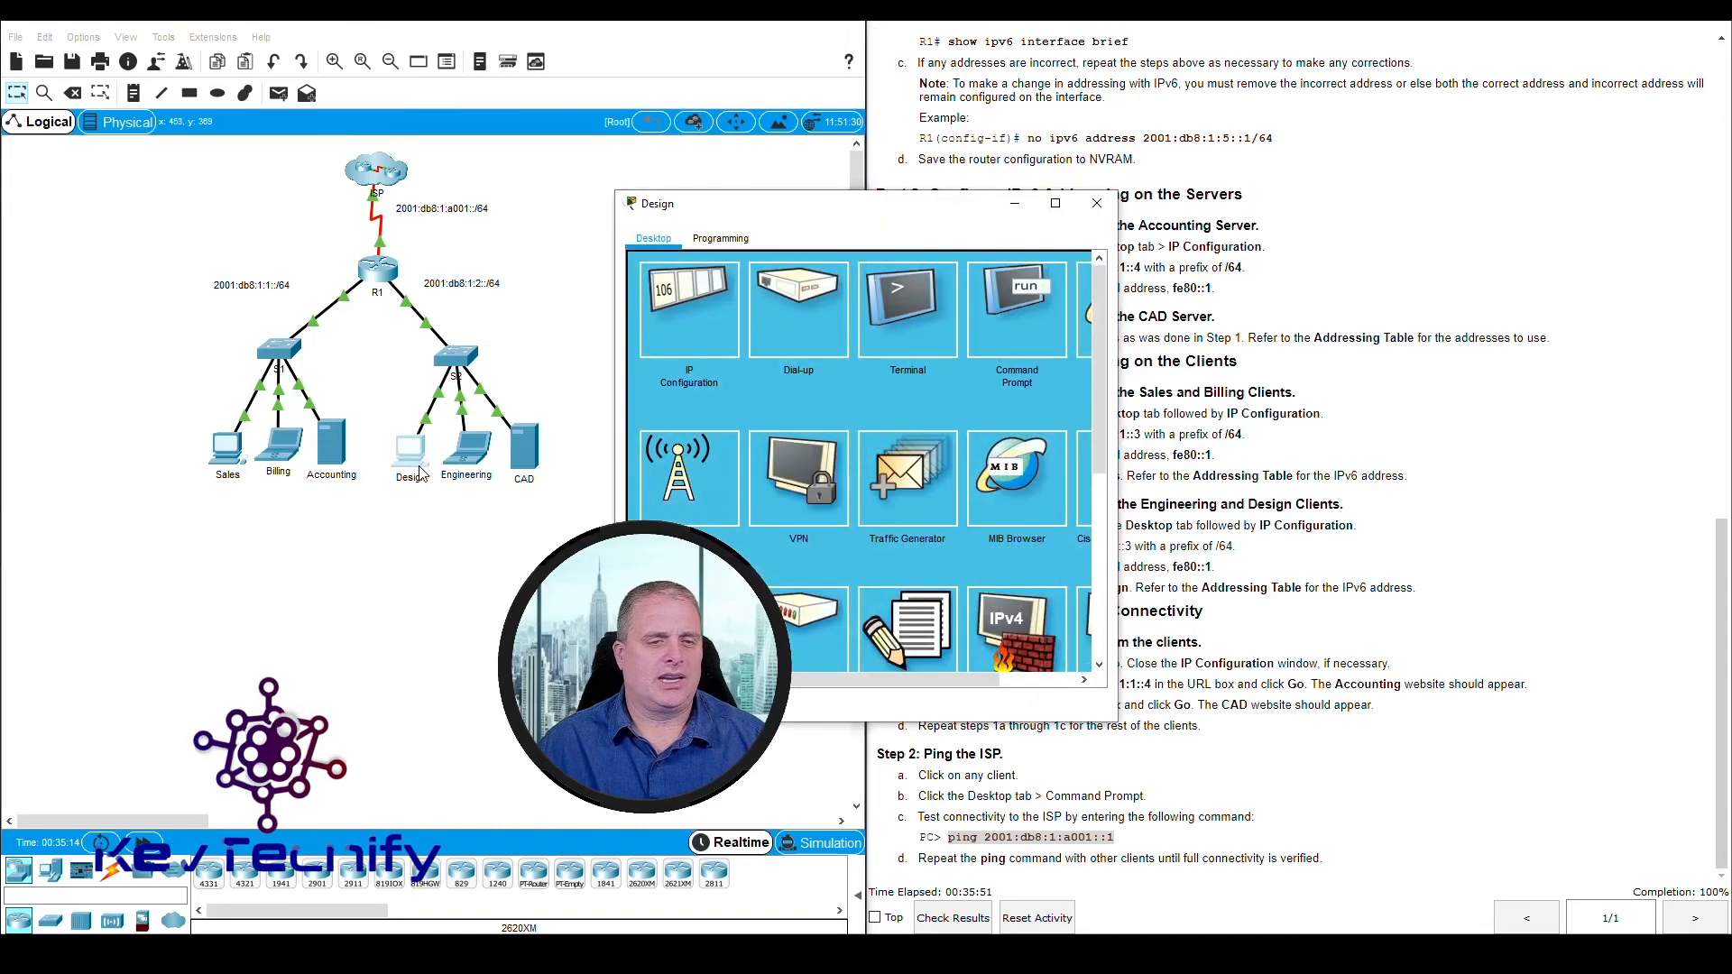
left_click_drag(893, 206, 342, 51)
left_click(487, 157)
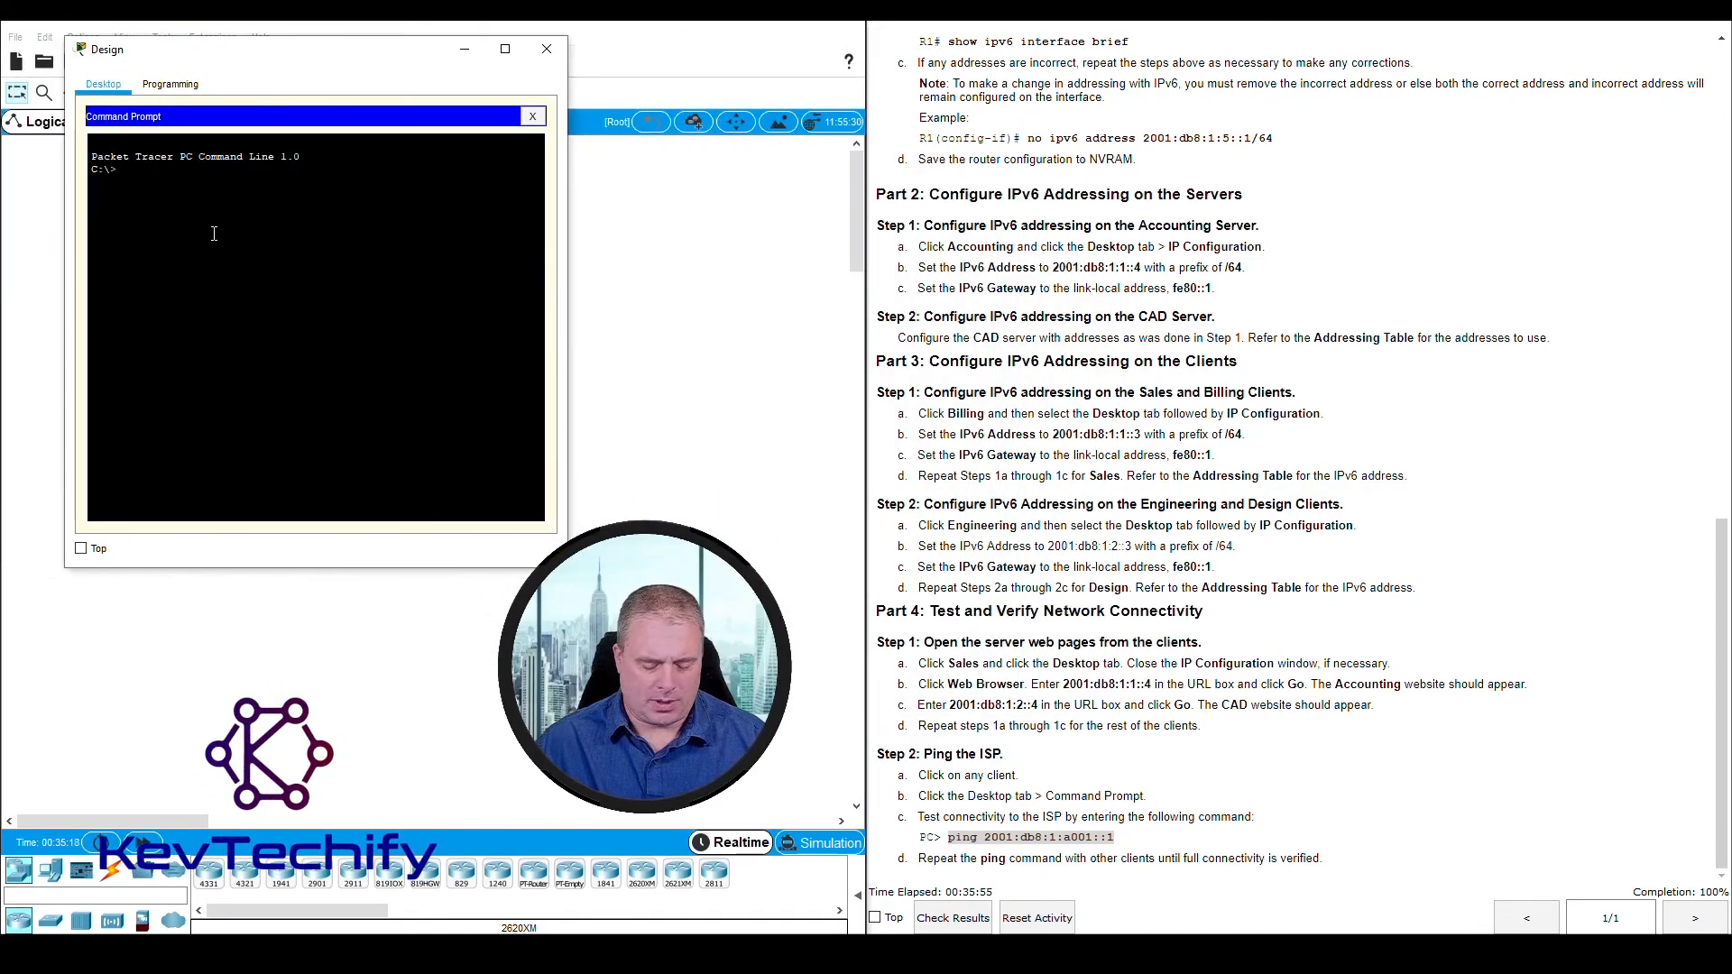
type("ping 2")
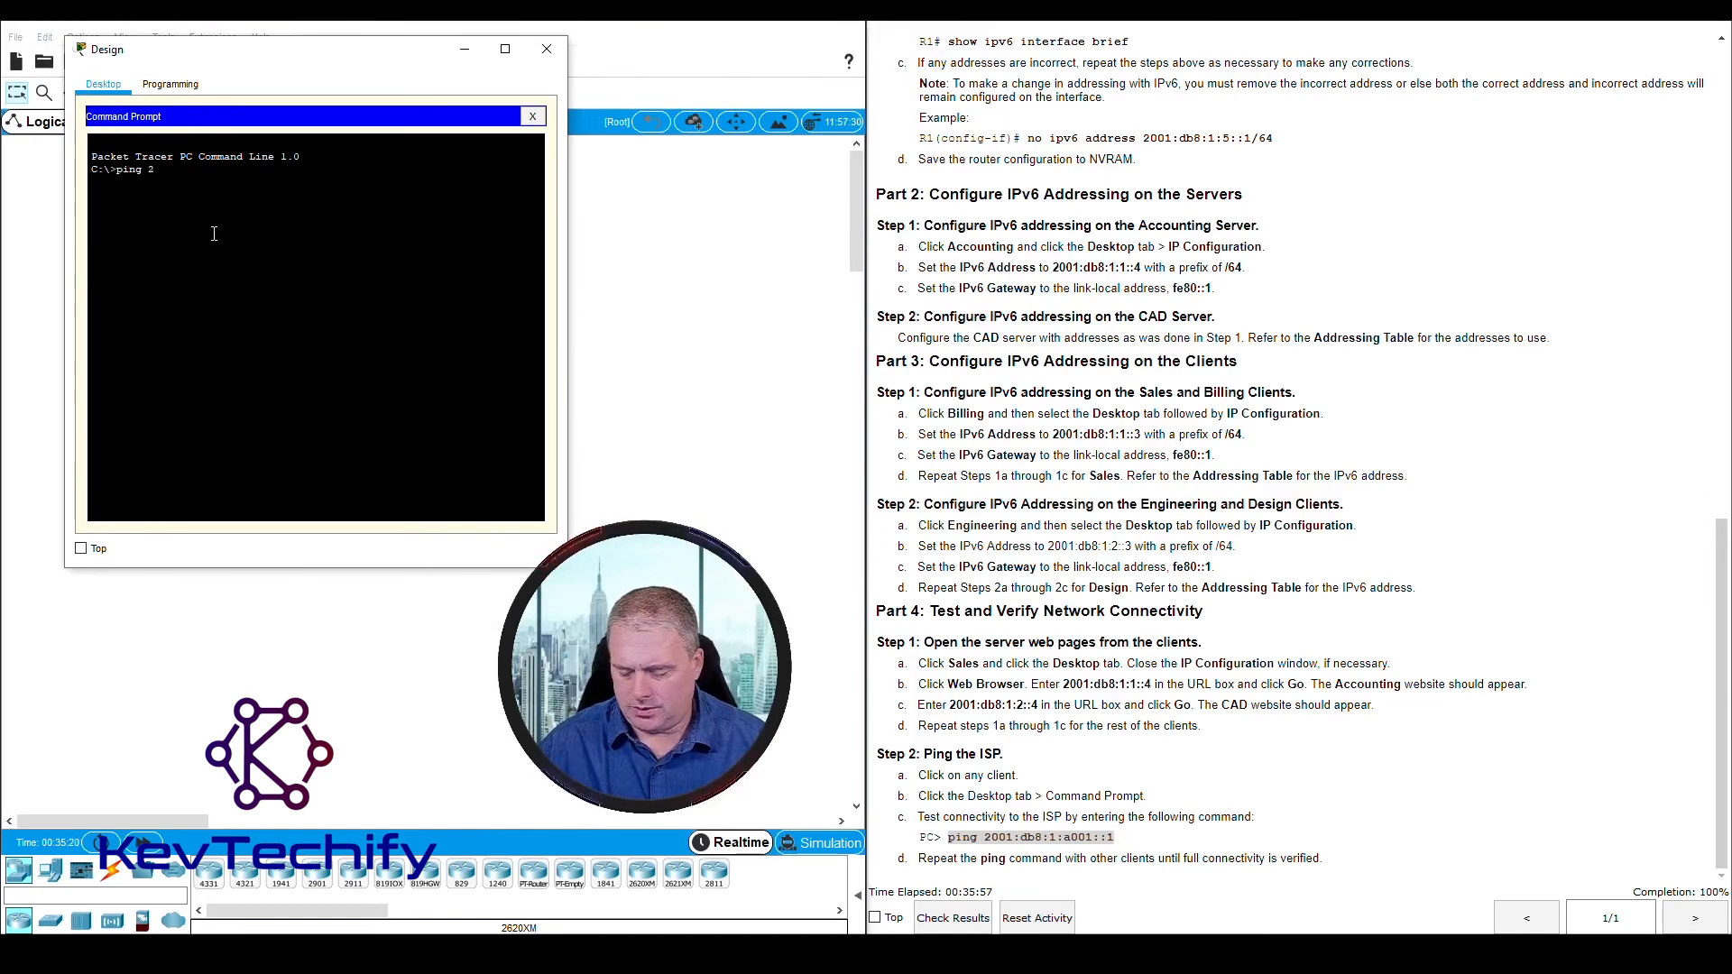
type("001:db")
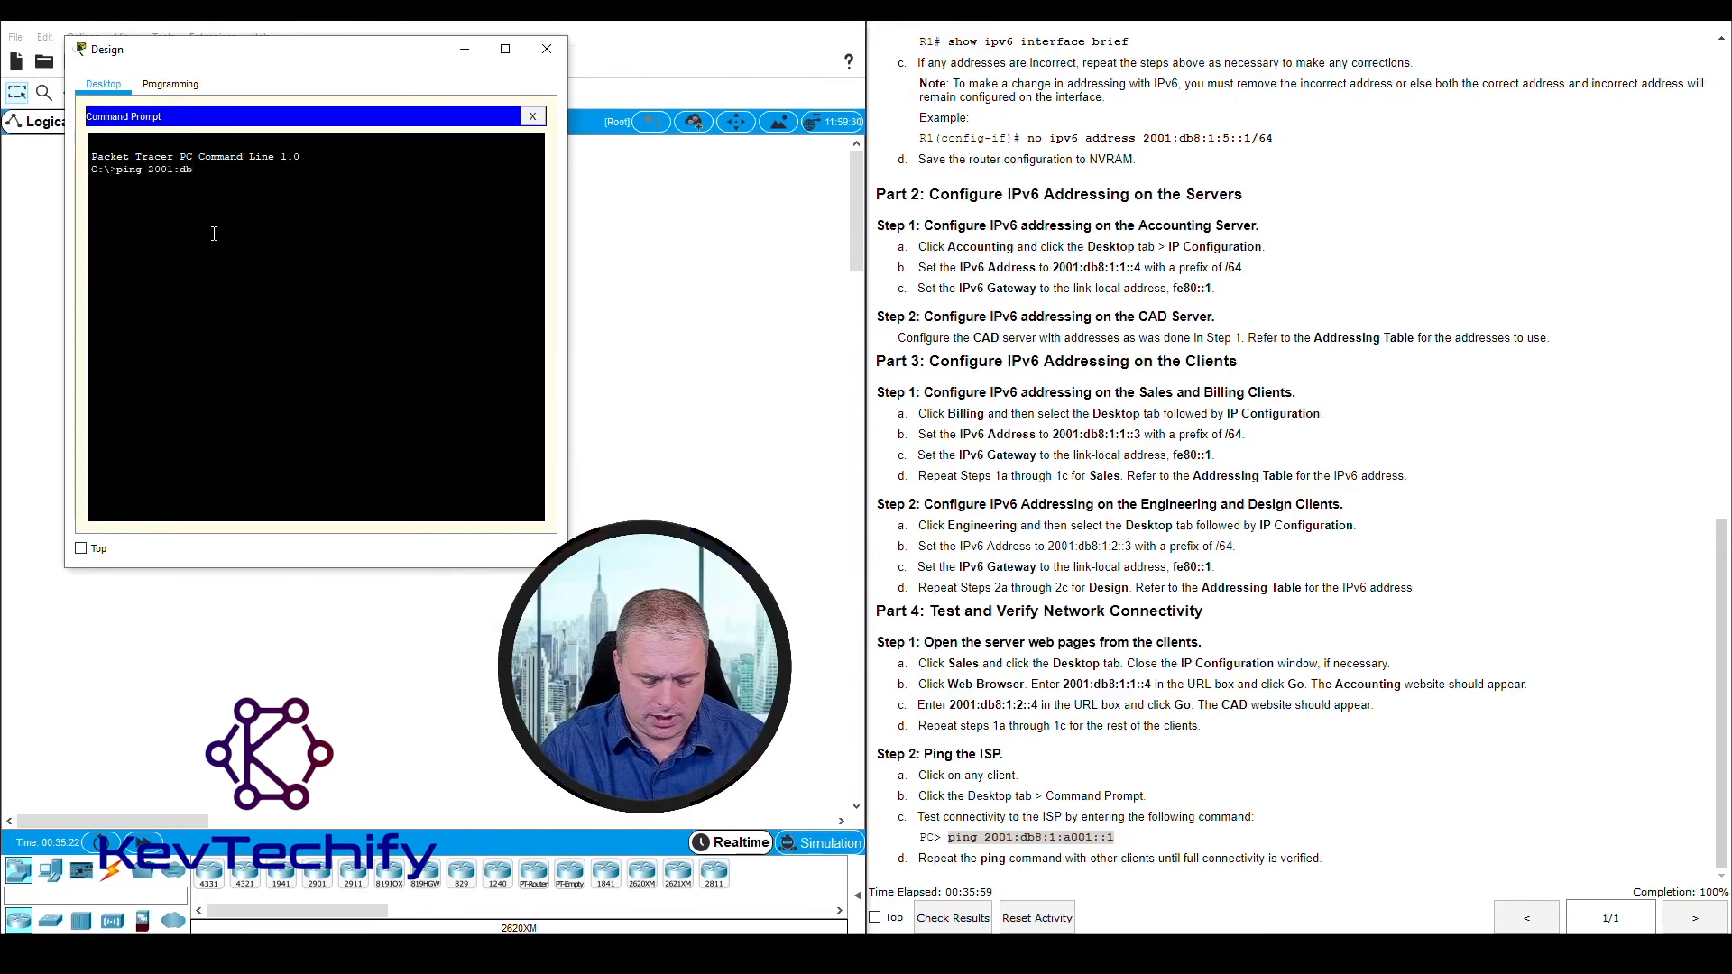
type("8:1:")
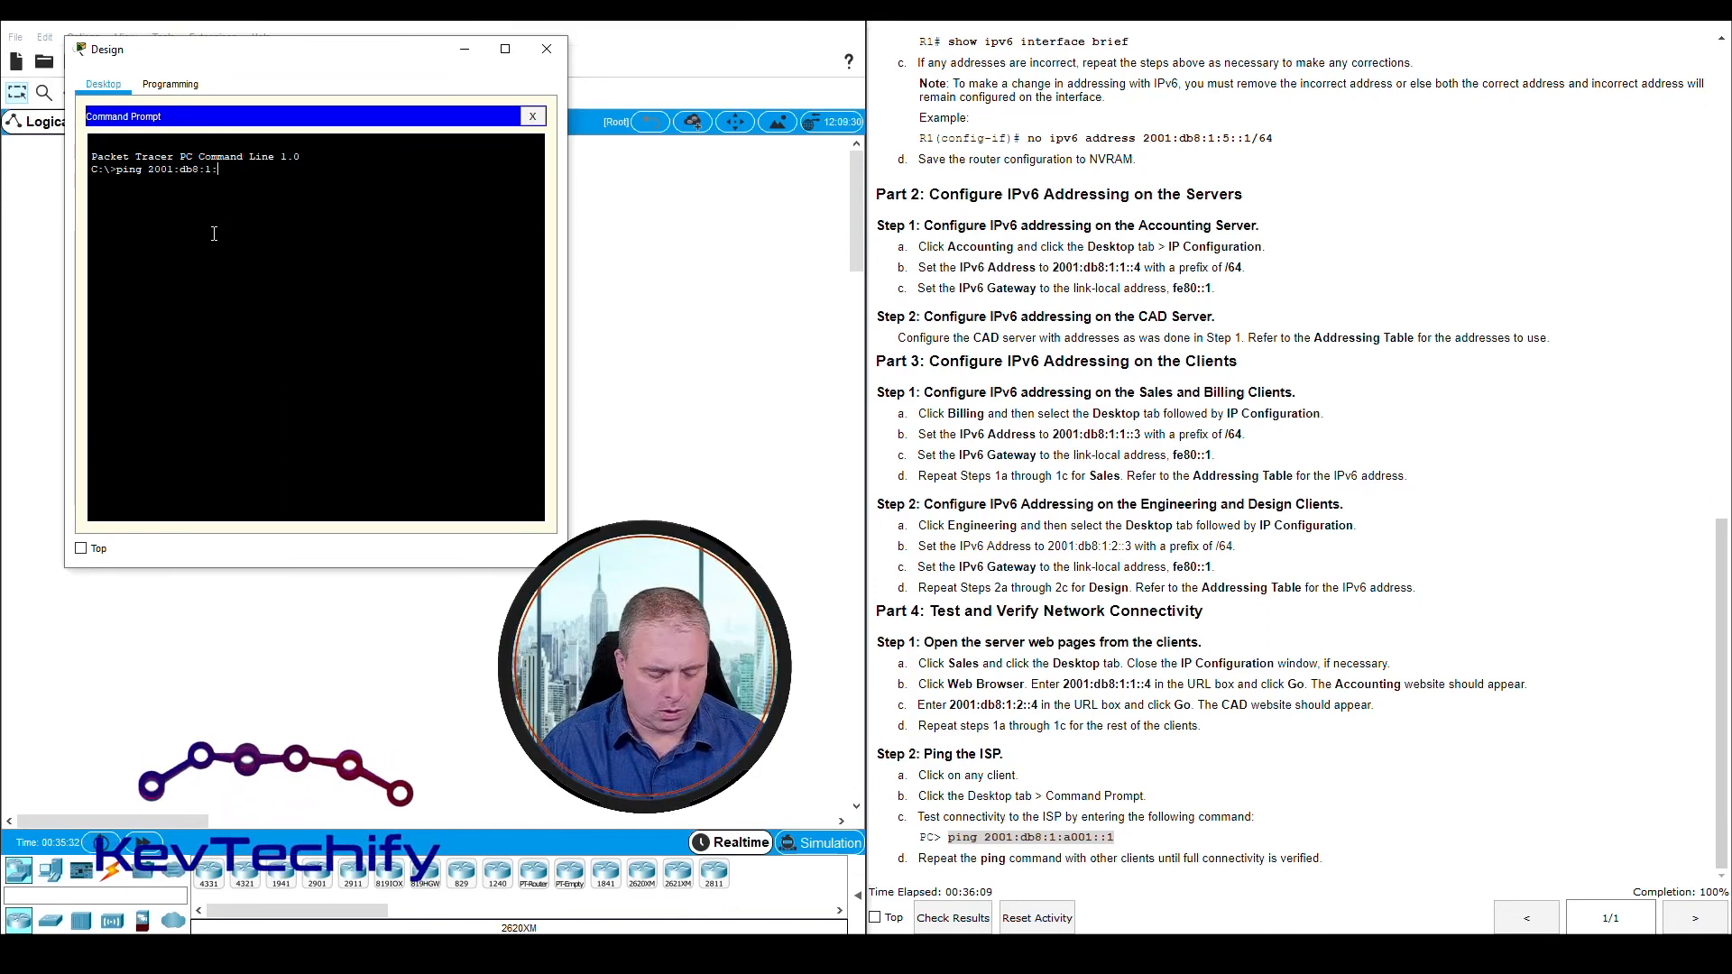
type("a001")
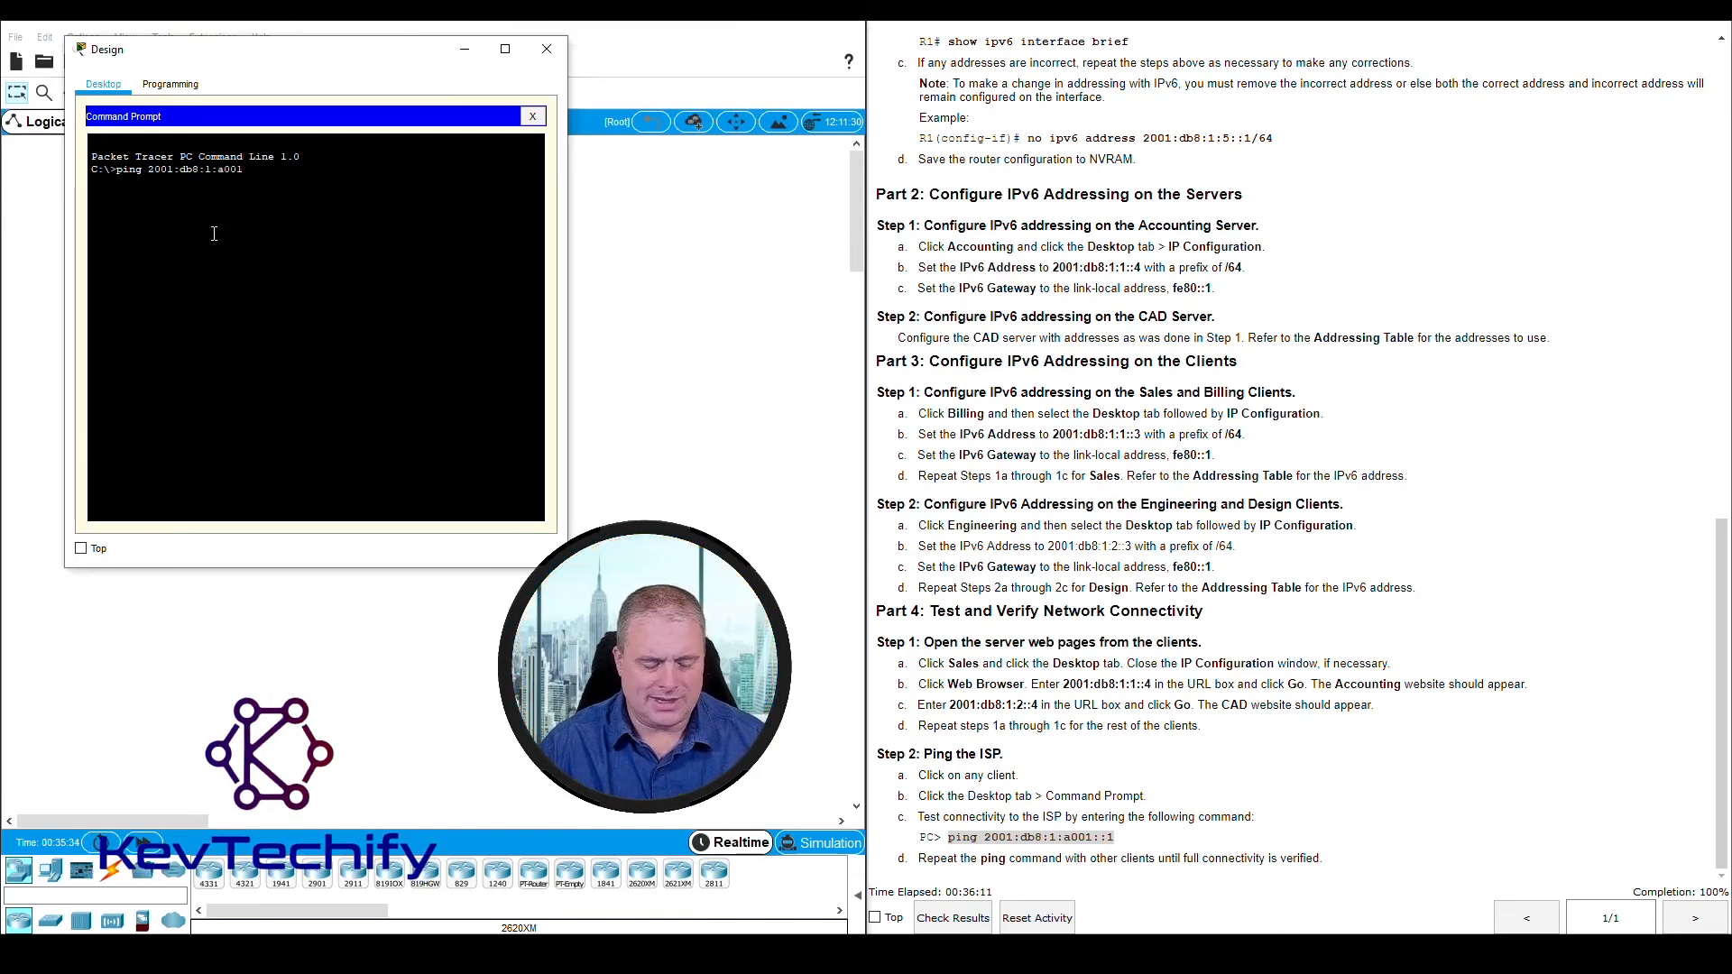
type("::1")
key("Return")
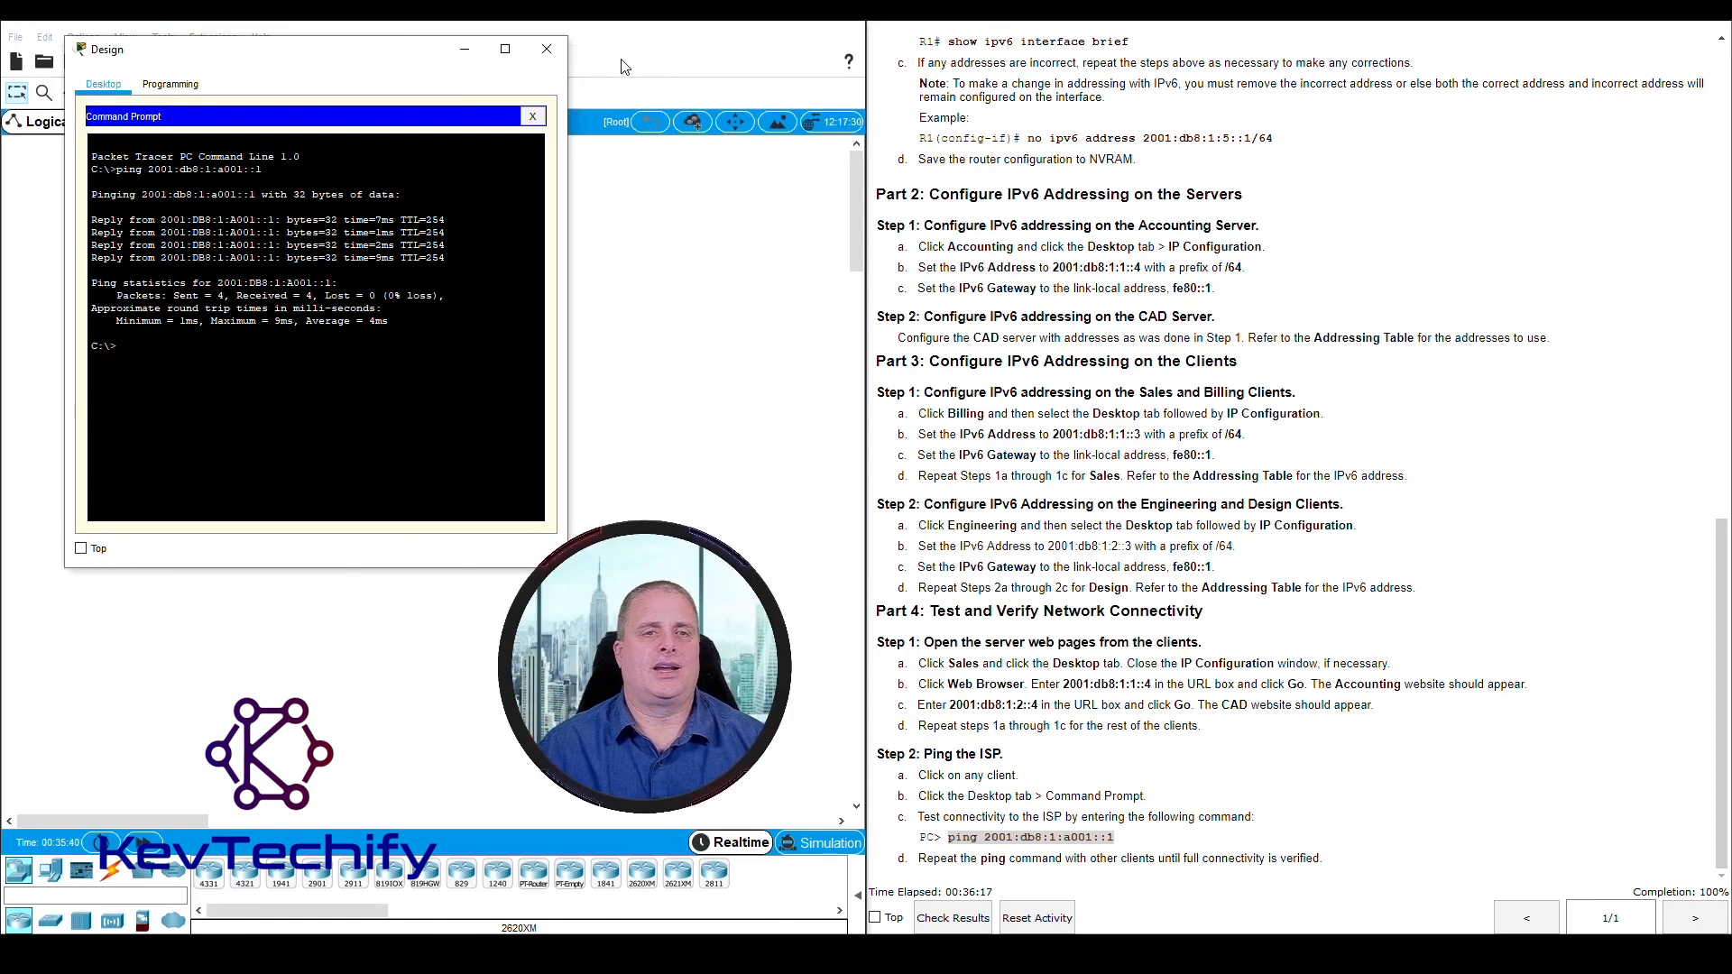
left_click(546, 48)
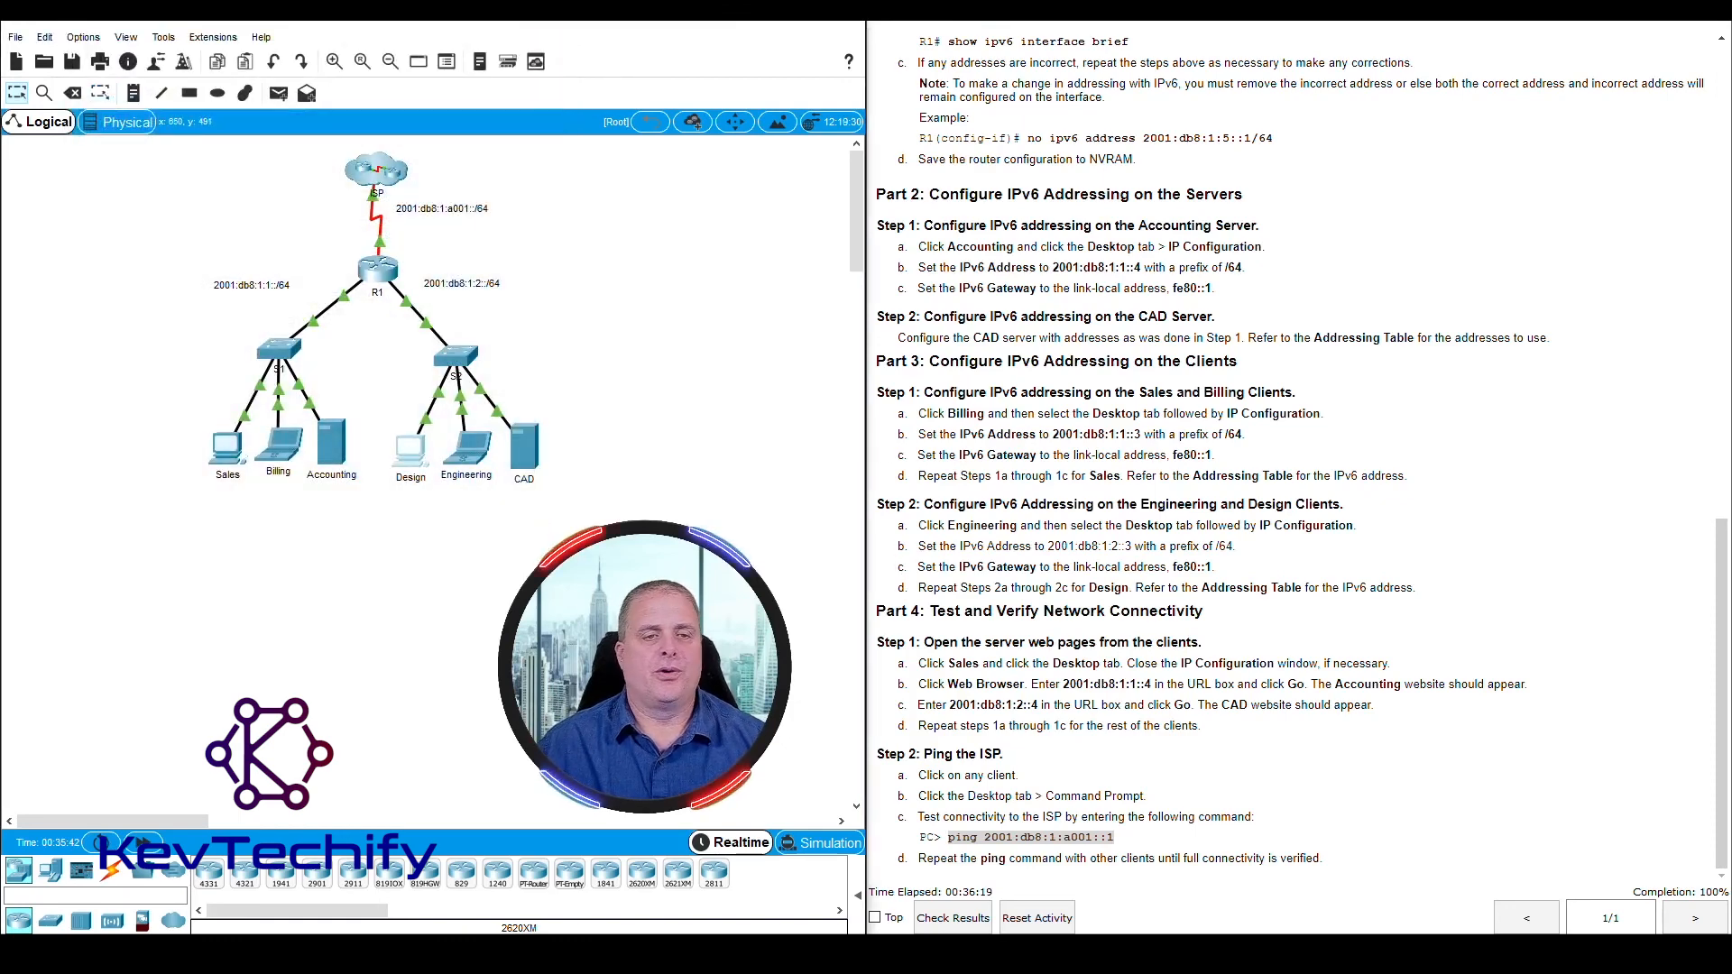
Run ping 2001:db8:1:a001::1 in the Engineering client's Command Prompt to test the ISP connection, and close the window
left_click(469, 451)
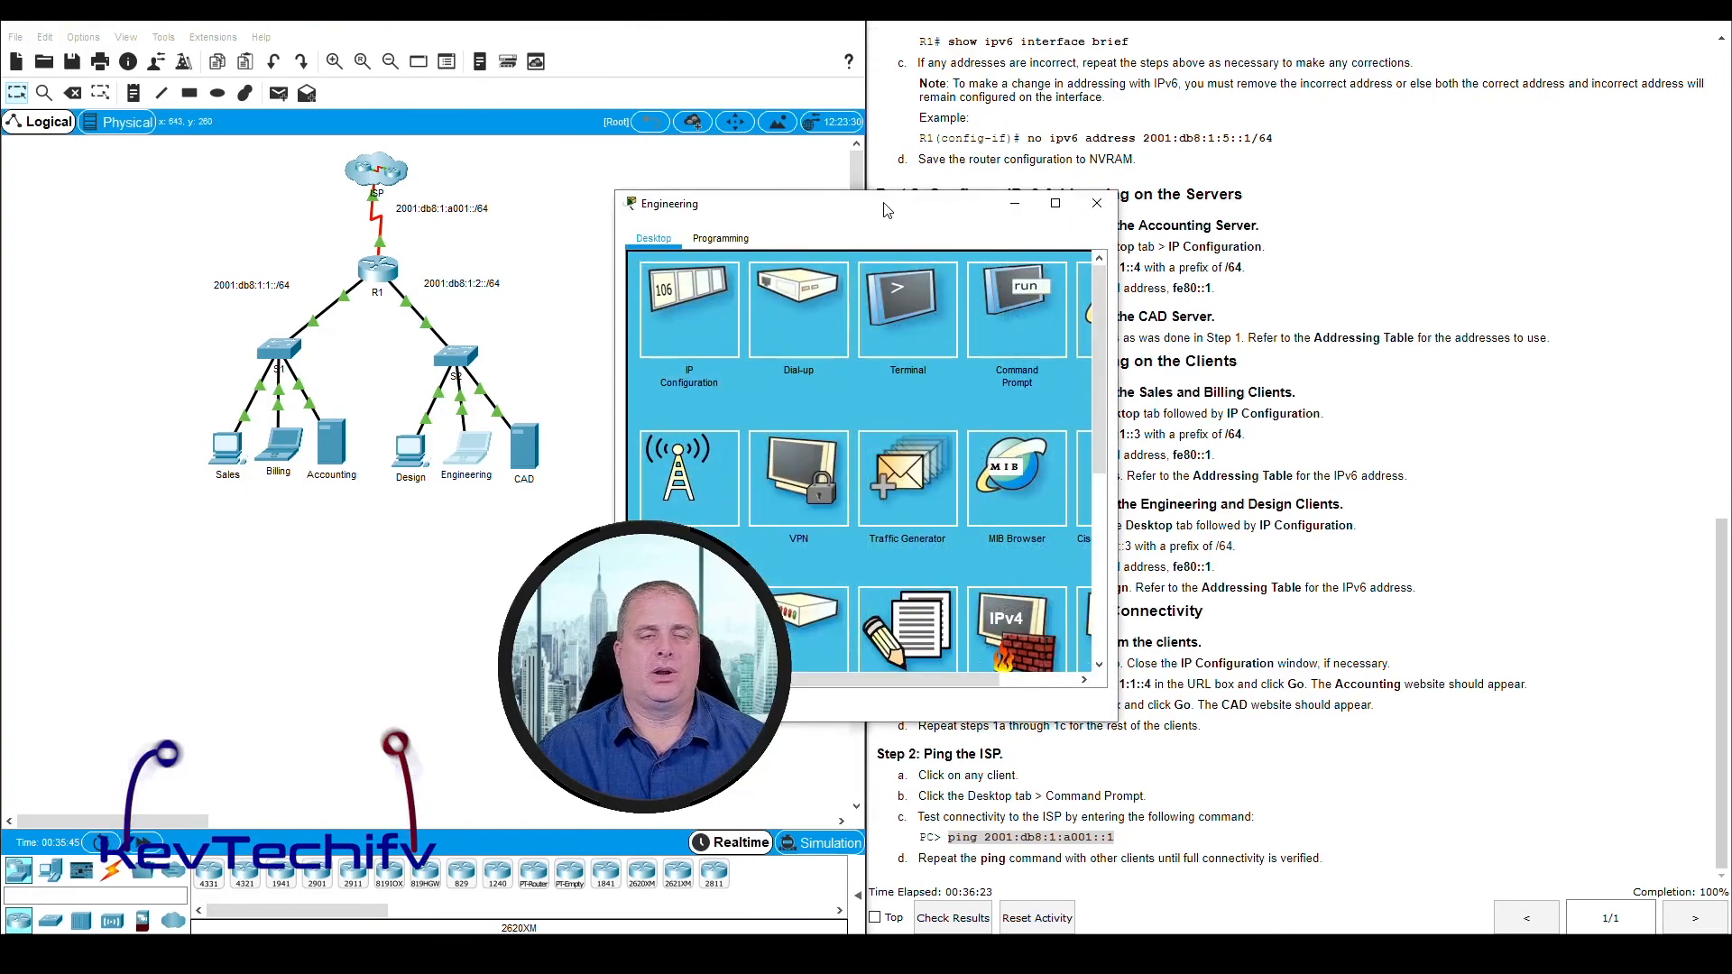
left_click_drag(887, 210, 323, 36)
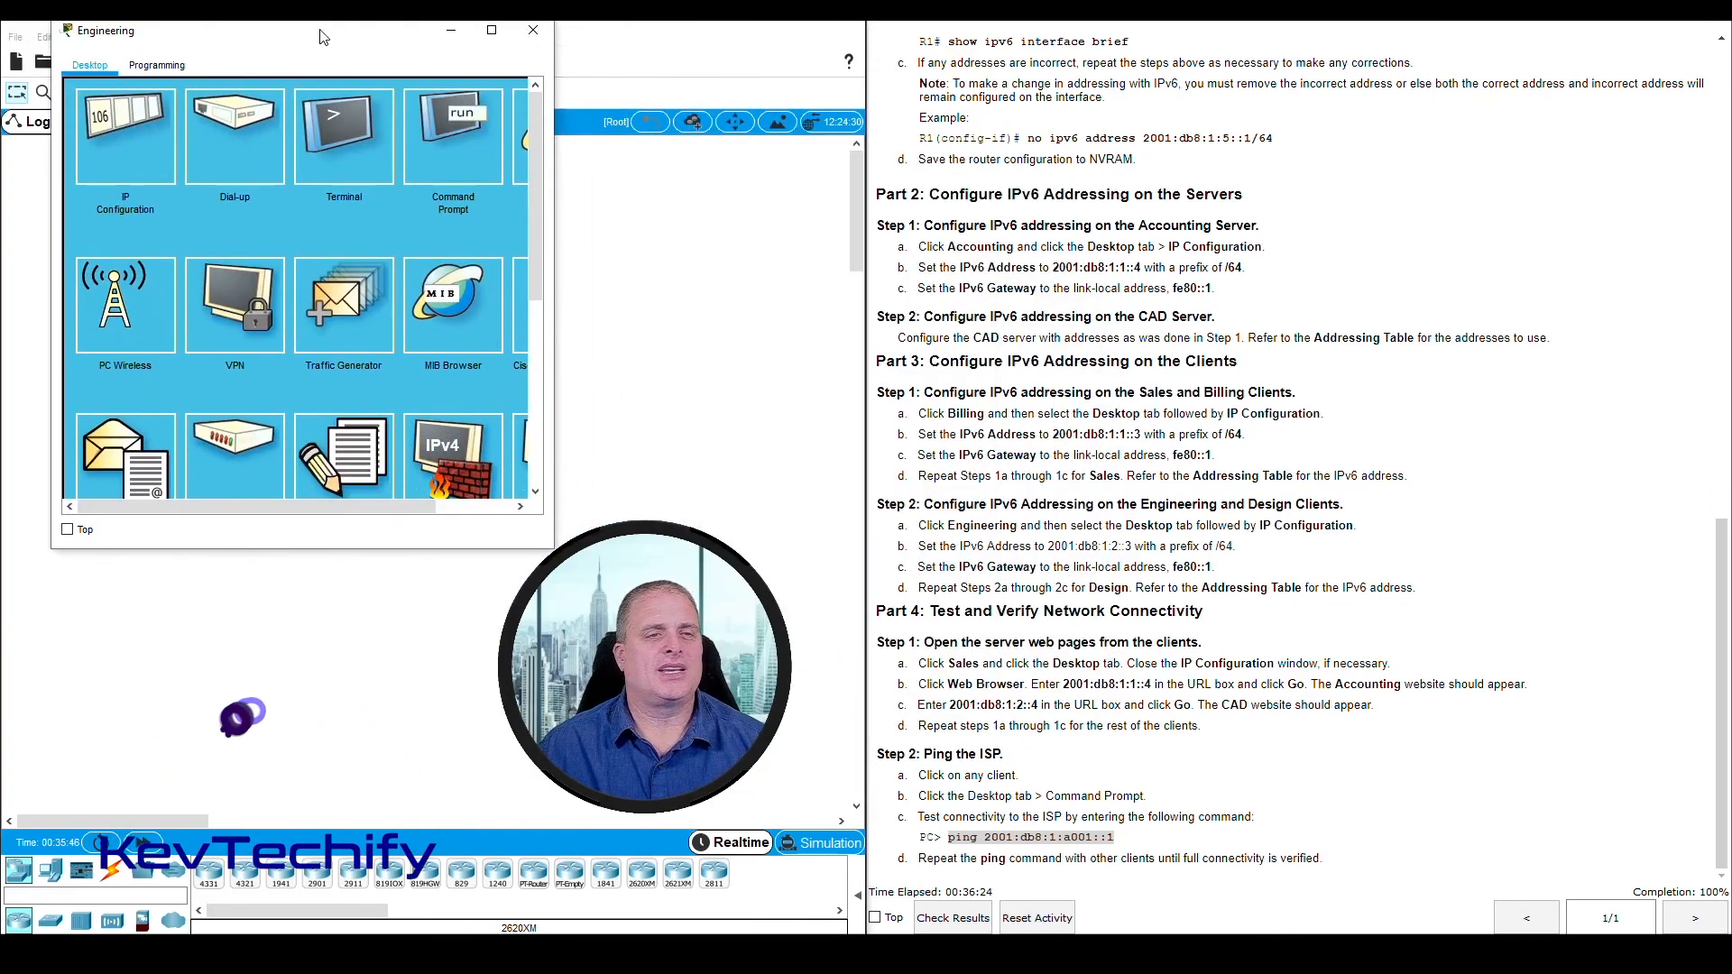
left_click(453, 137)
type("ping 2001:db8")
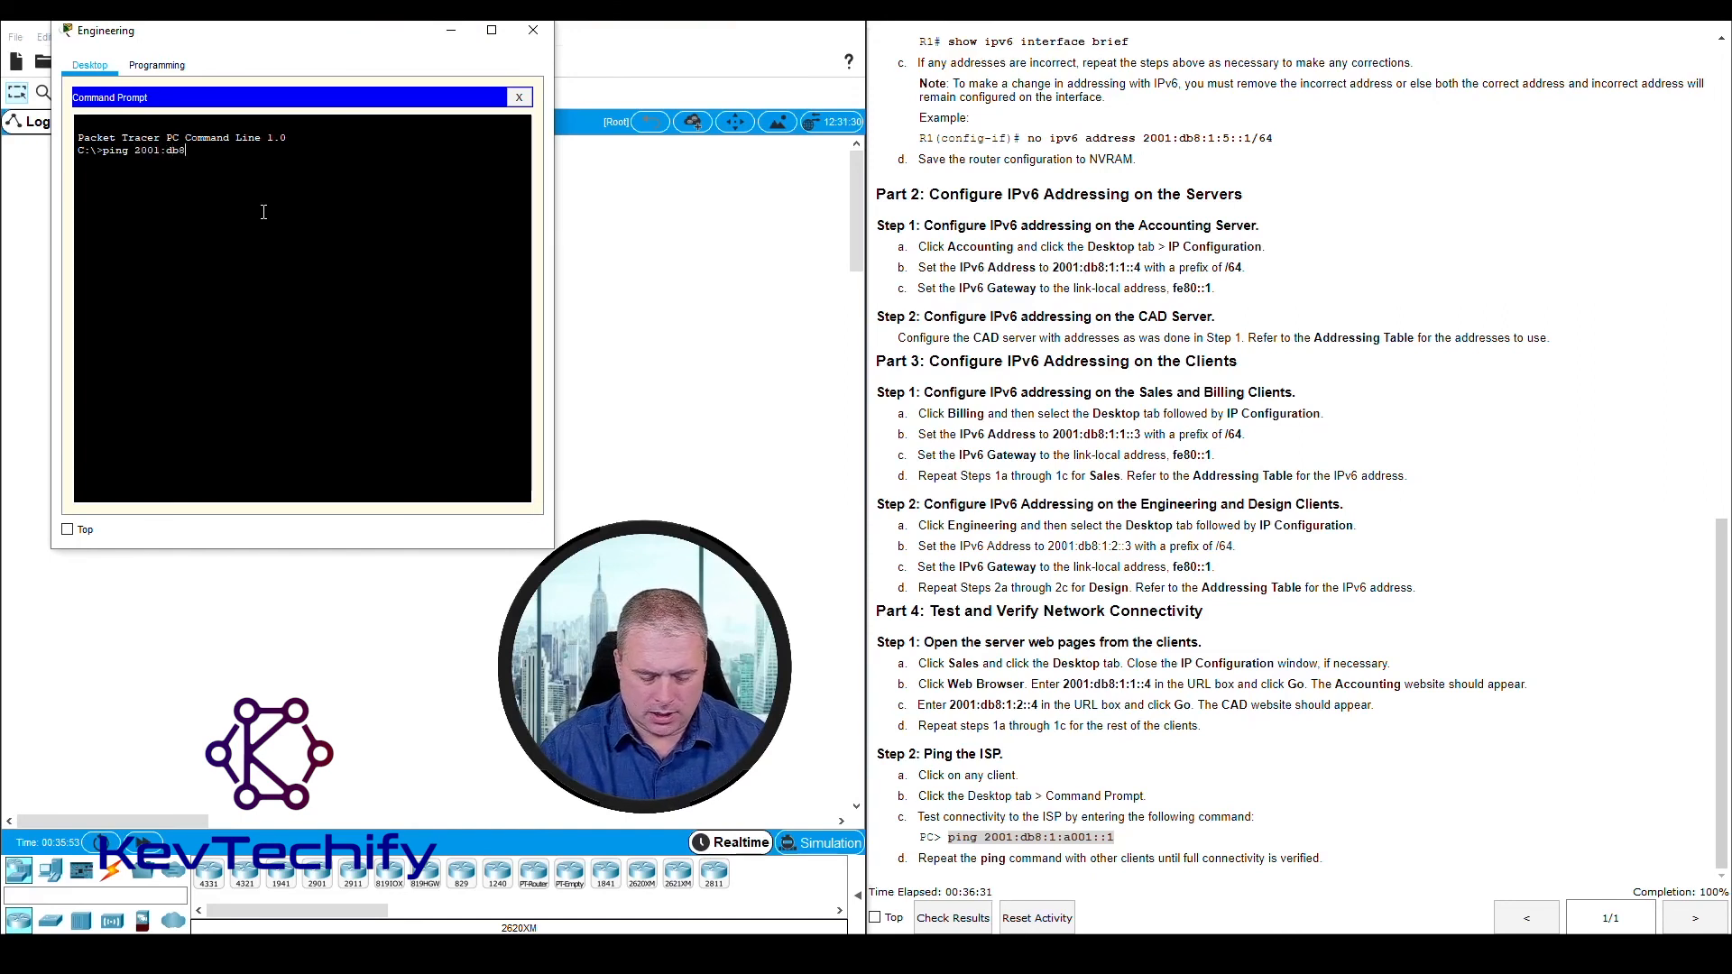
type(":1:")
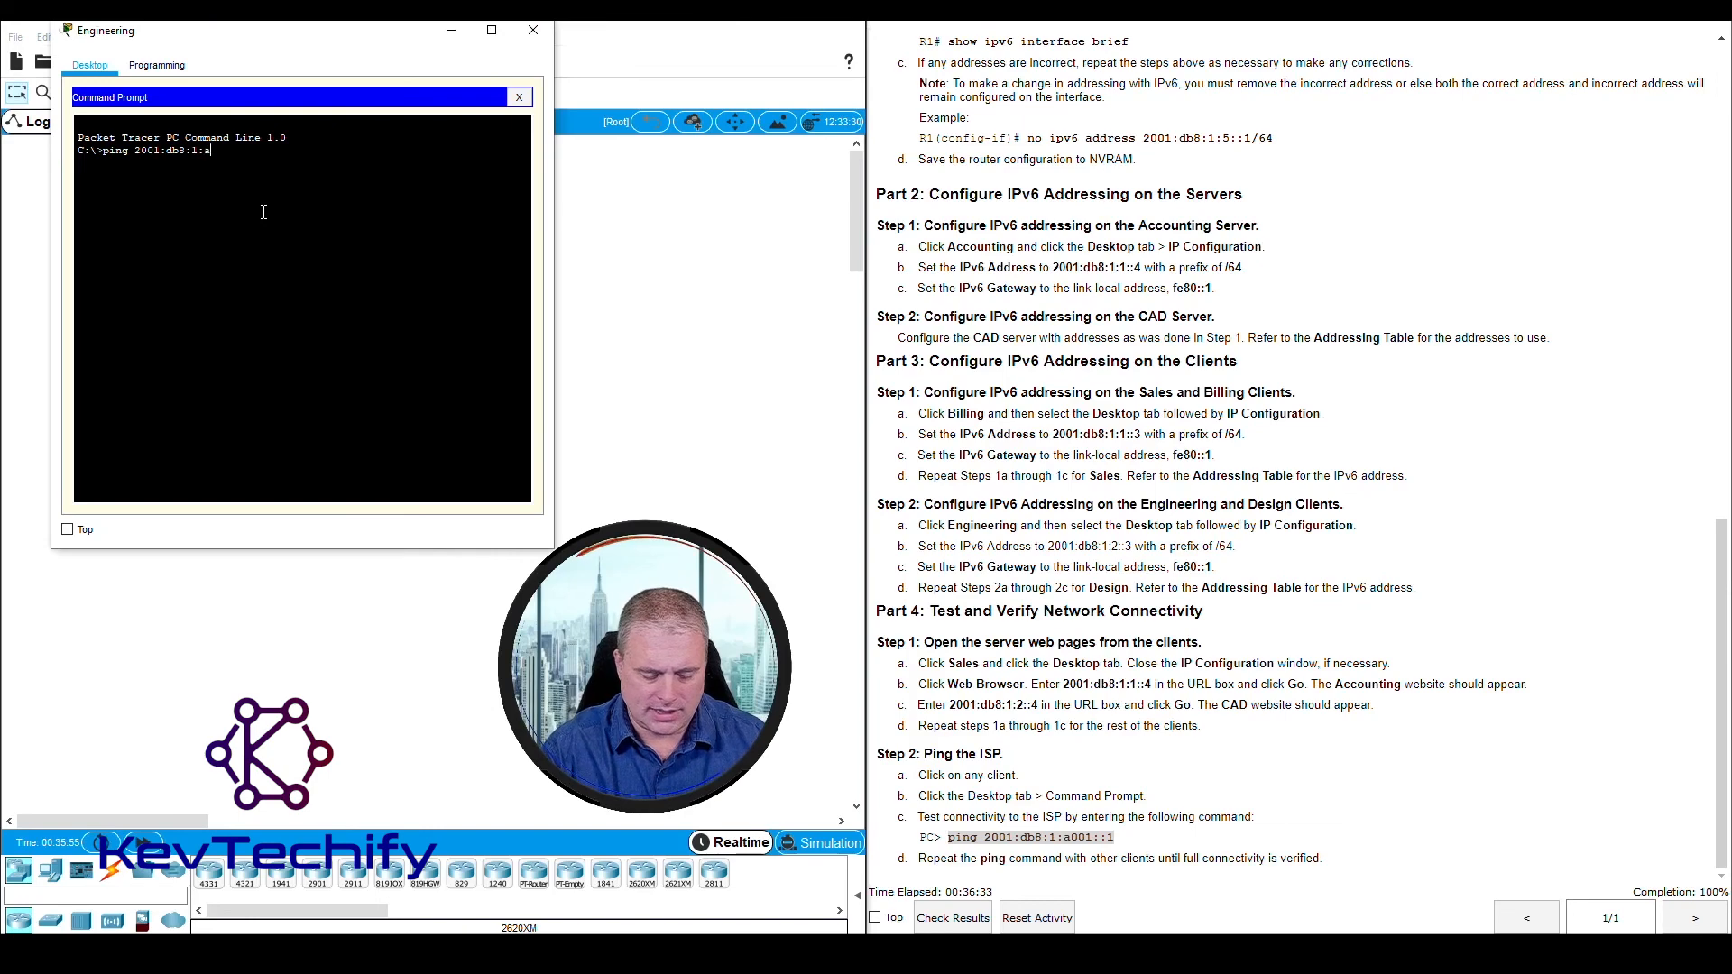
type("a001::1")
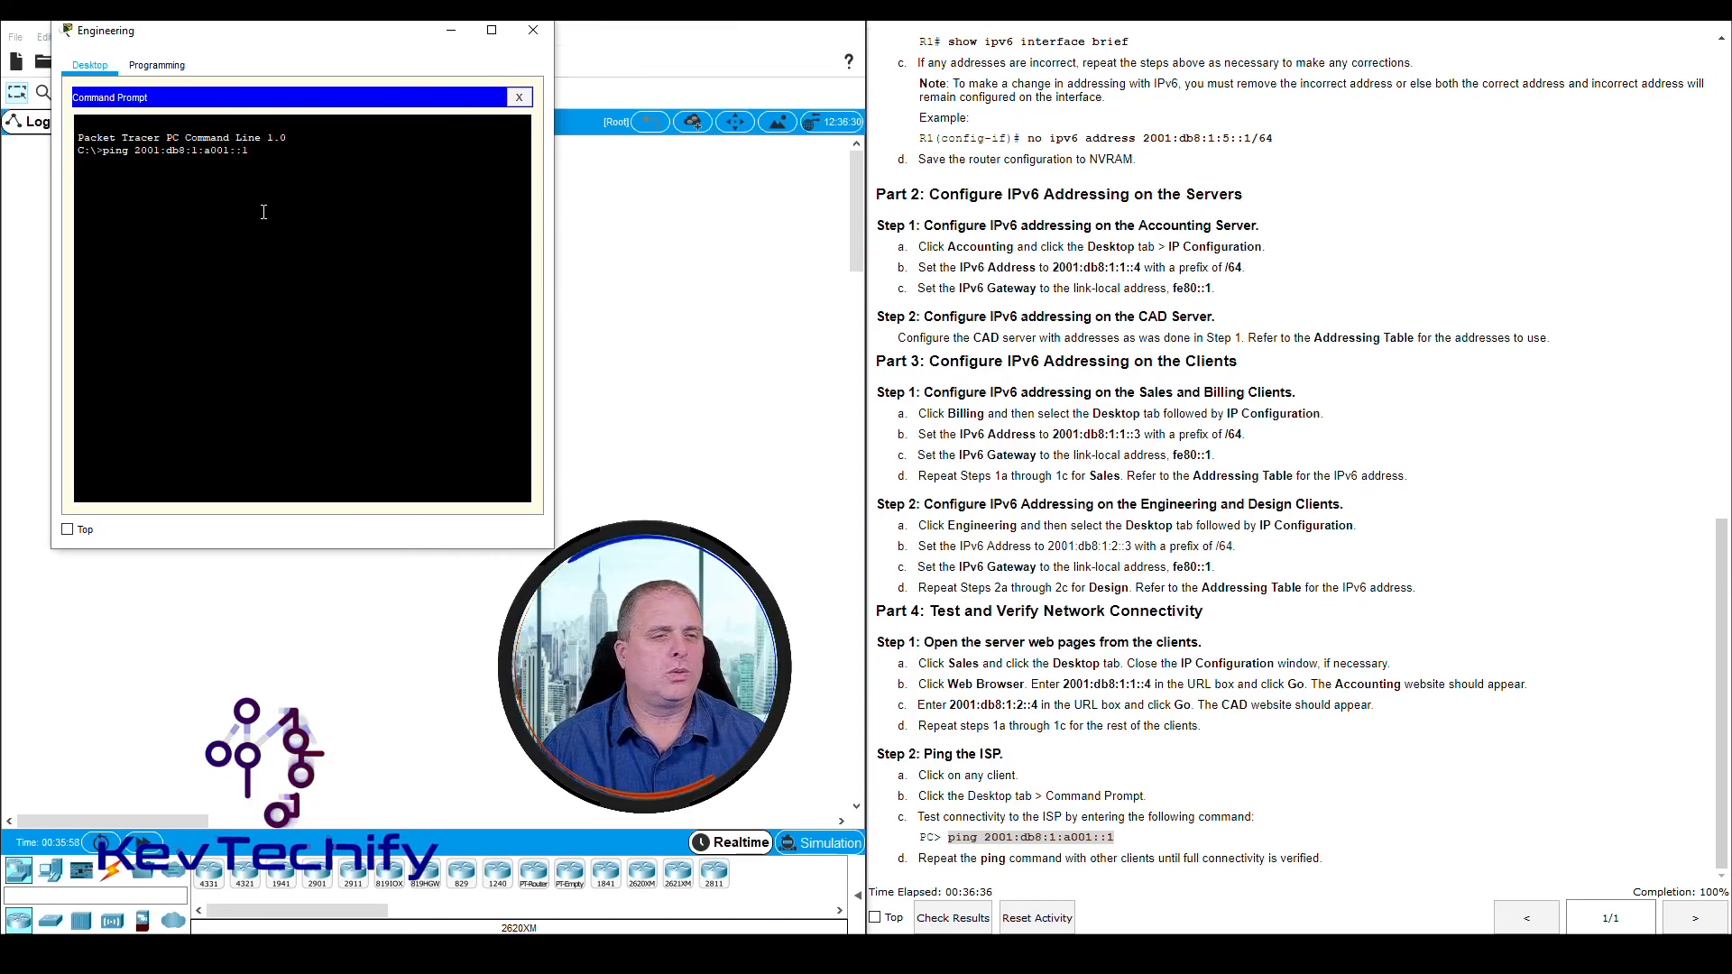
key("Return")
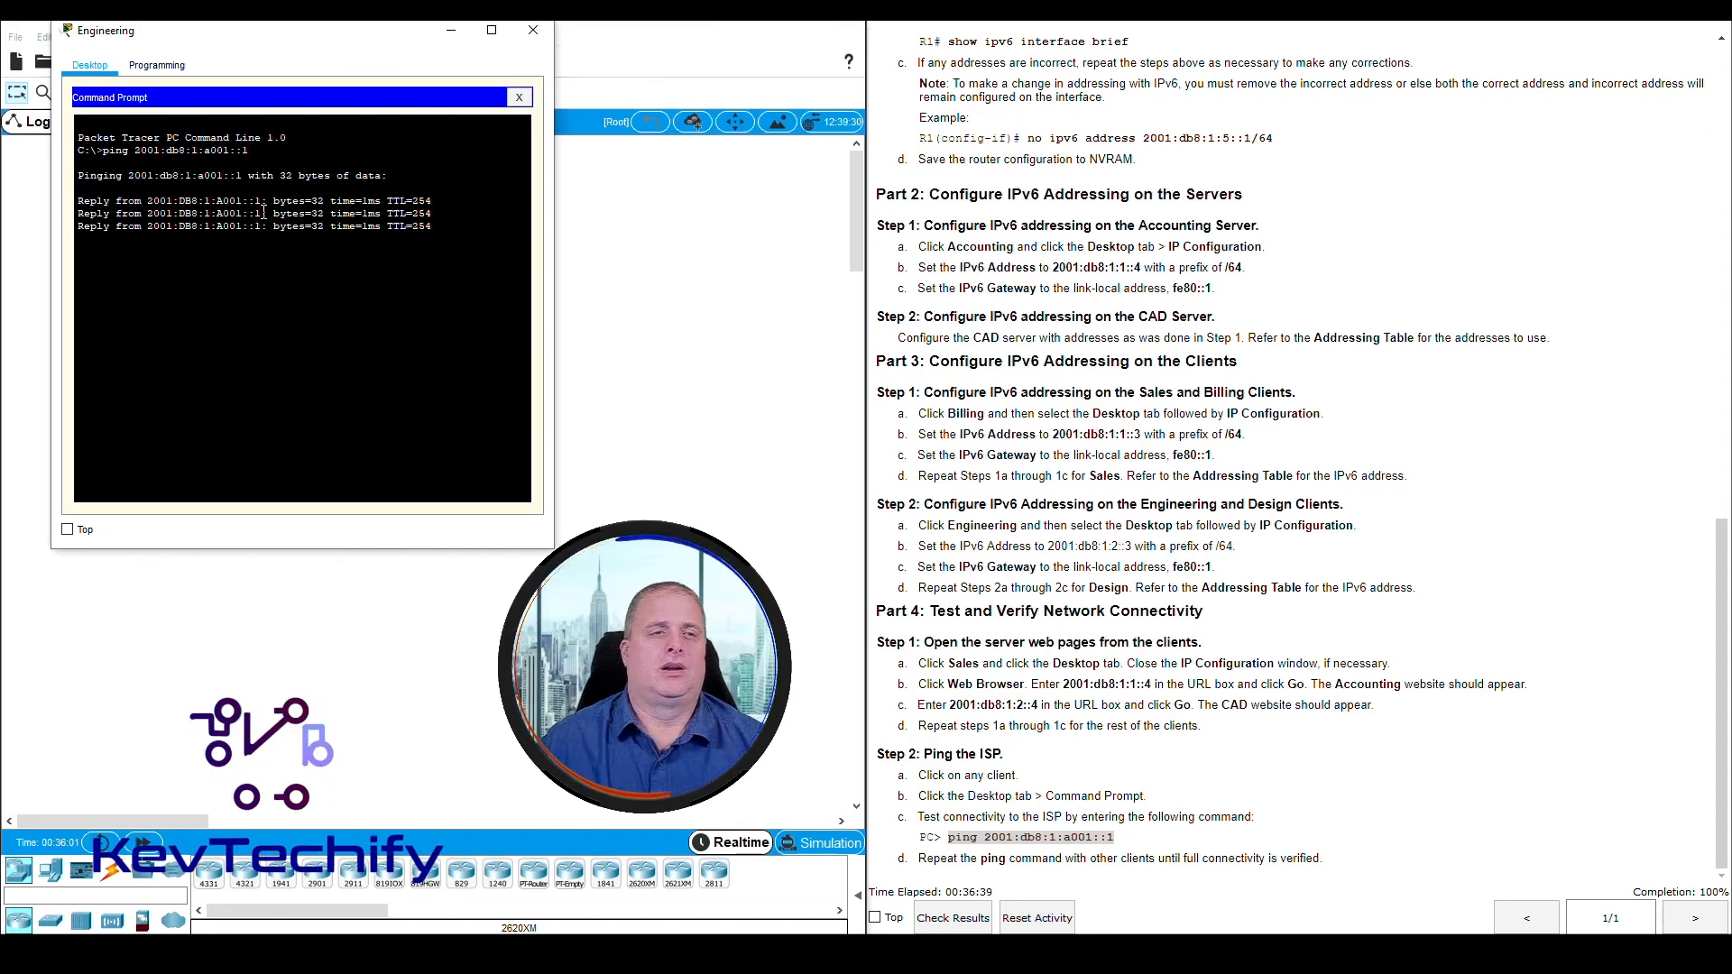
left_click(533, 29)
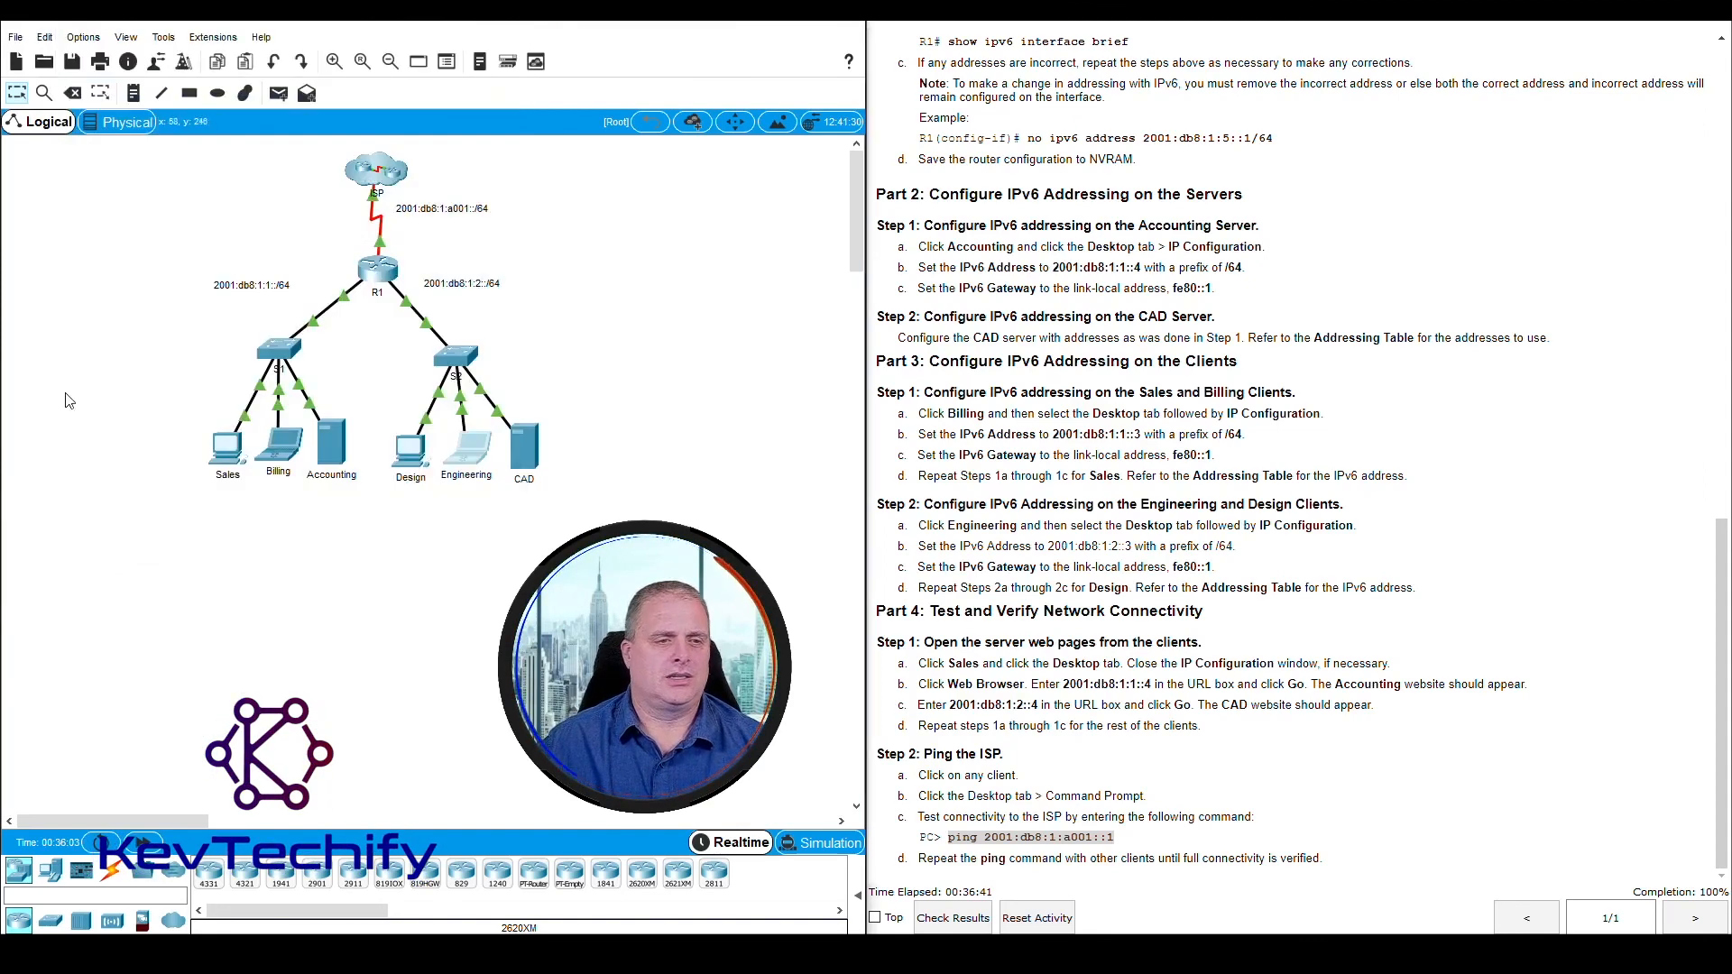